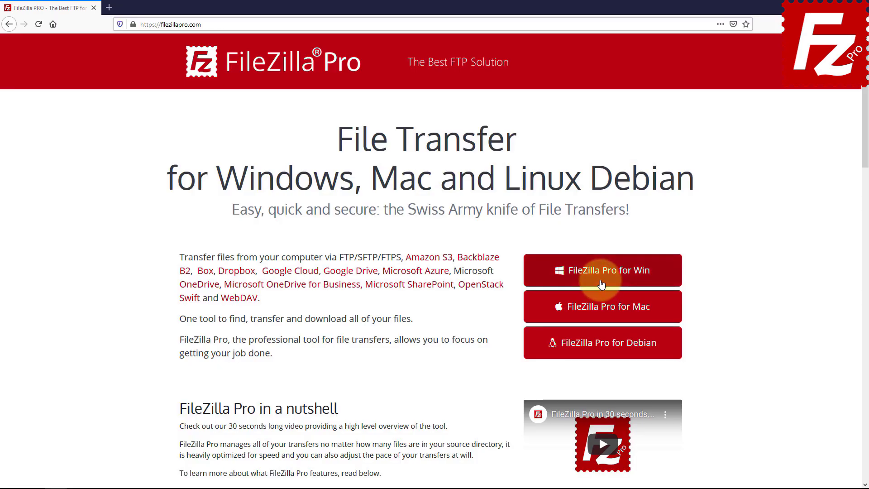
Step: Download FileZilla Pro for Windows (FileZilla_Pro_3.48.1_win64-setup) from filezillapro.com into Downloads
click(564, 278)
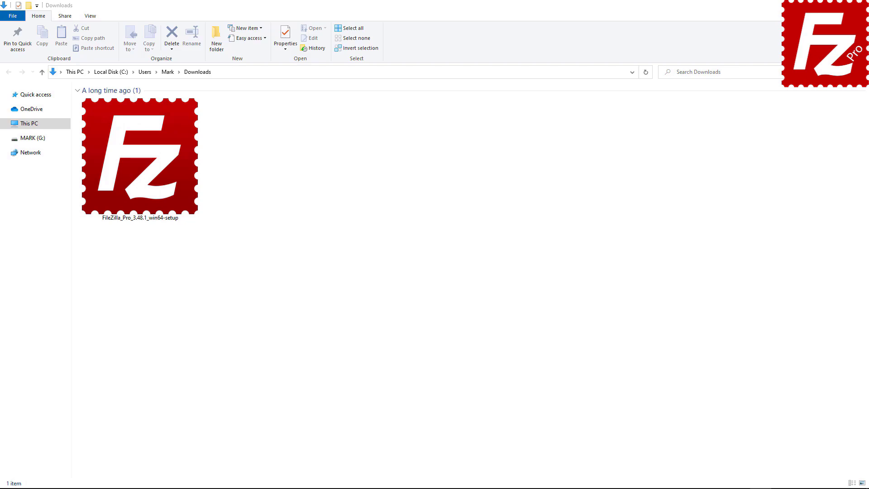
Step: Run the FileZilla_Pro setup file from Downloads and approve the User Account Control prompt
double_click(132, 196)
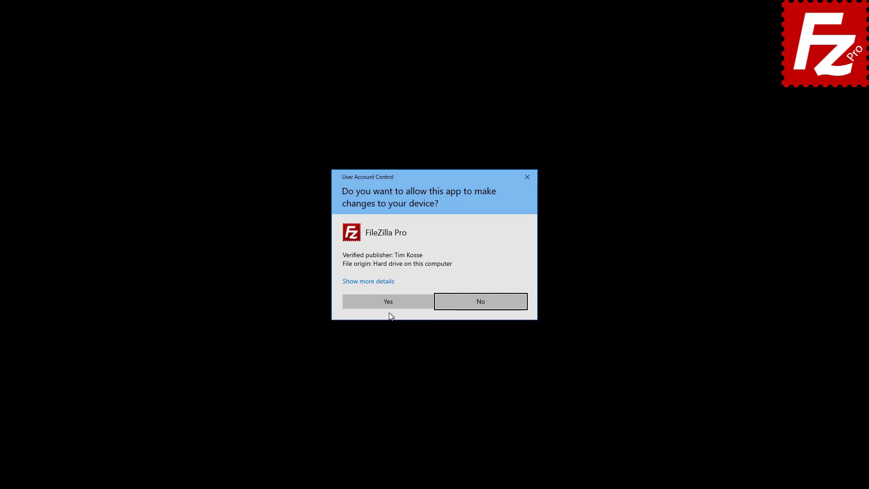
click(393, 301)
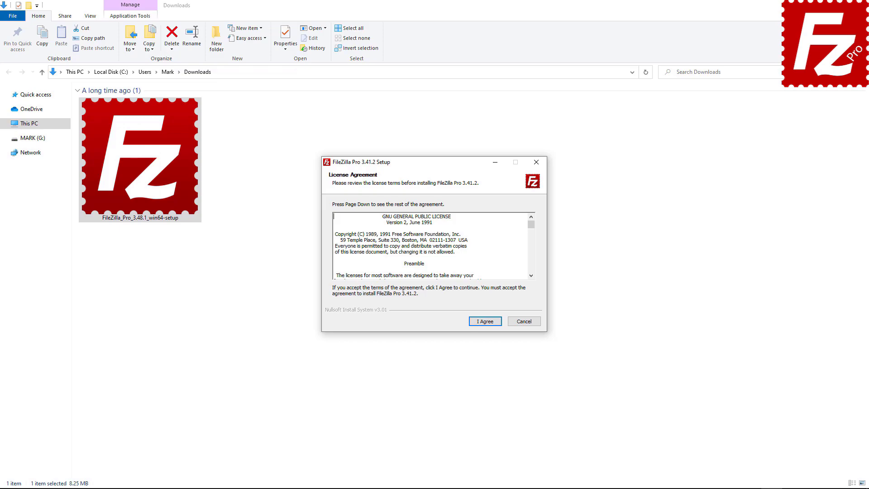
Step: Accept the license, install for anyone using this computer, and include the Desktop Icon component
click(485, 321)
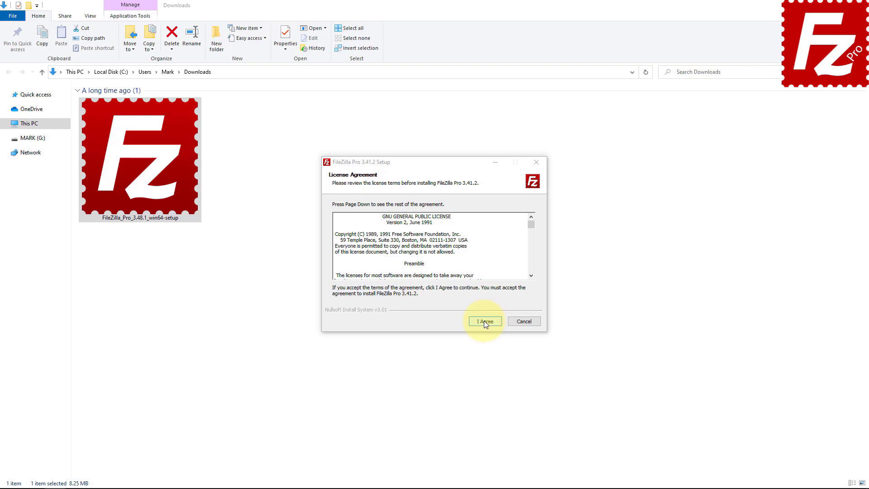
click(485, 322)
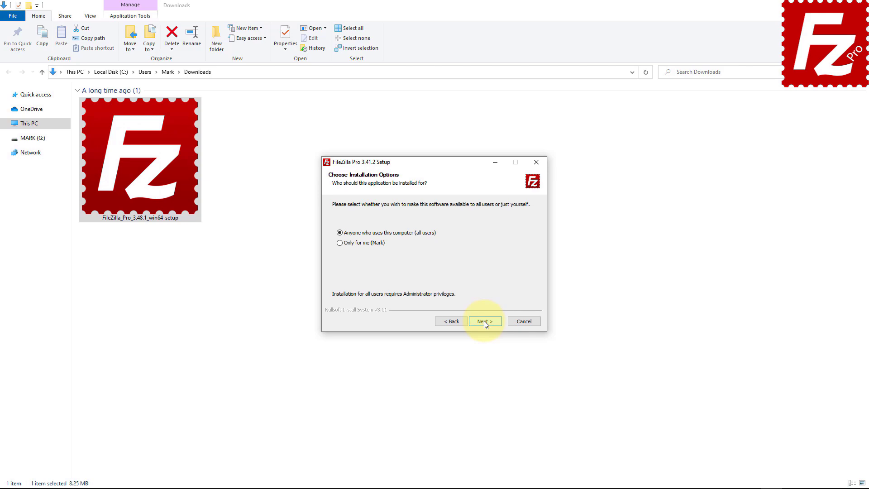
click(484, 322)
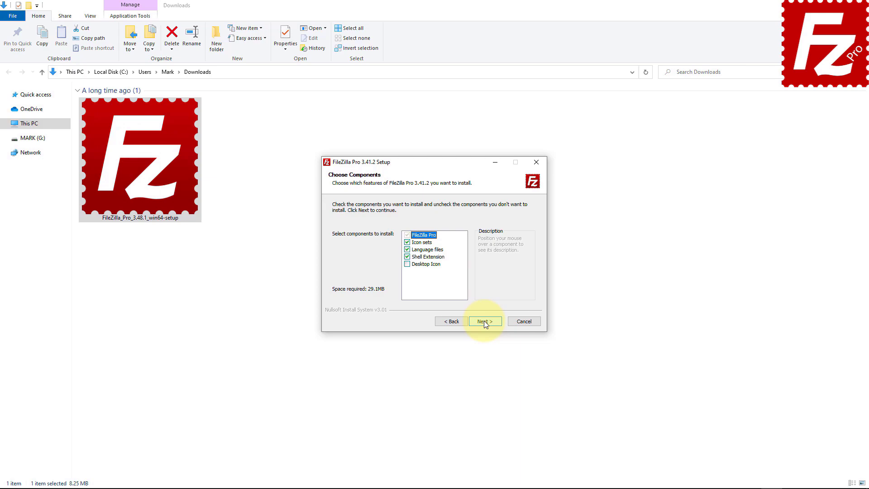
click(407, 264)
click(487, 321)
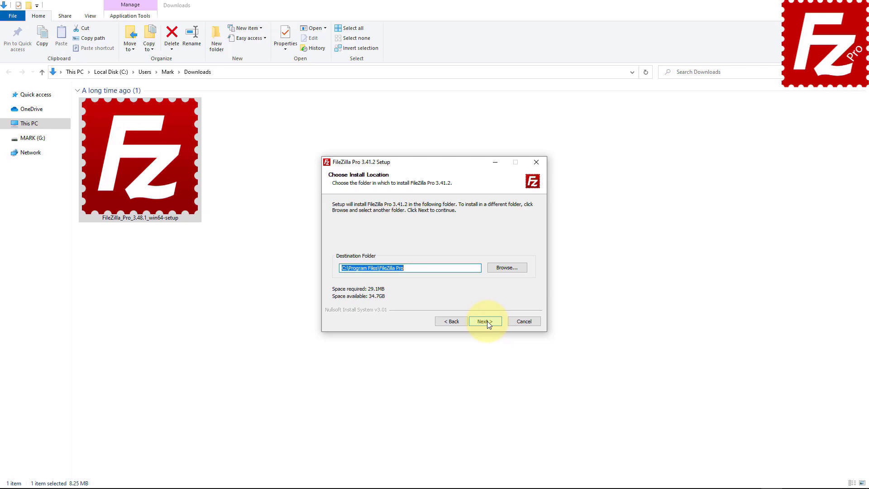
Step: Install into the default C:\Program Files\FileZilla Pro folder and start FileZilla Pro when setup finishes
click(486, 322)
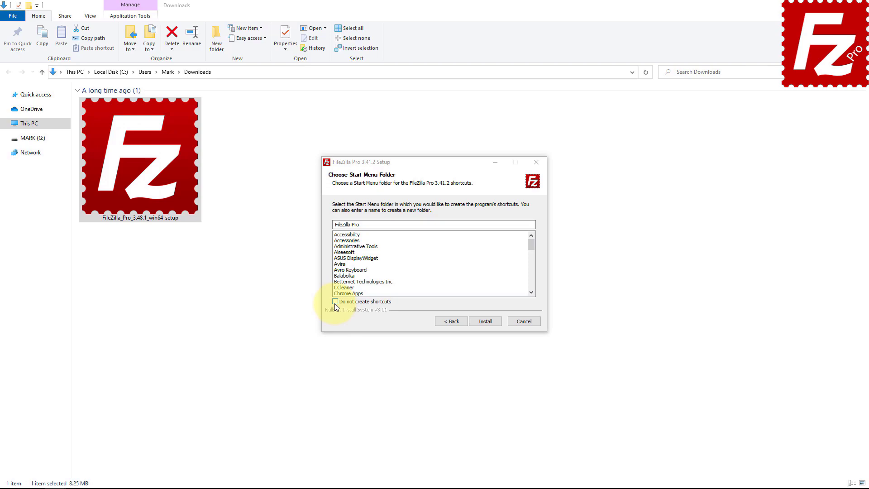
click(485, 321)
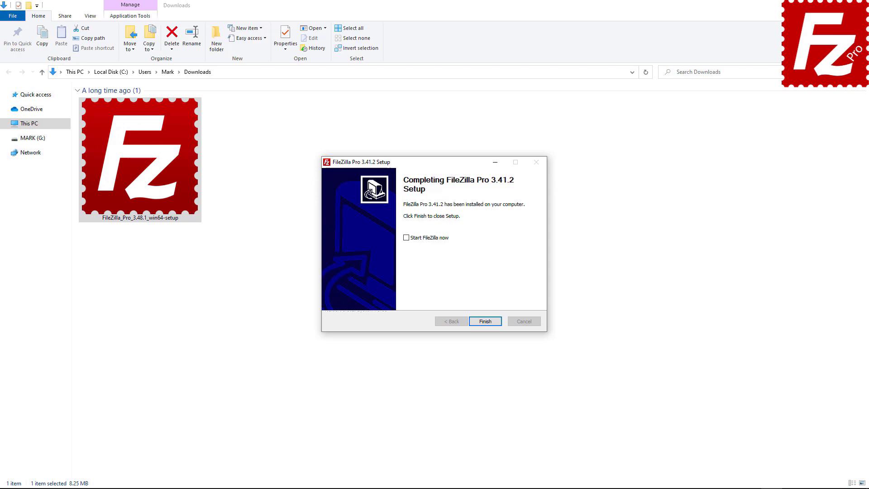
click(406, 239)
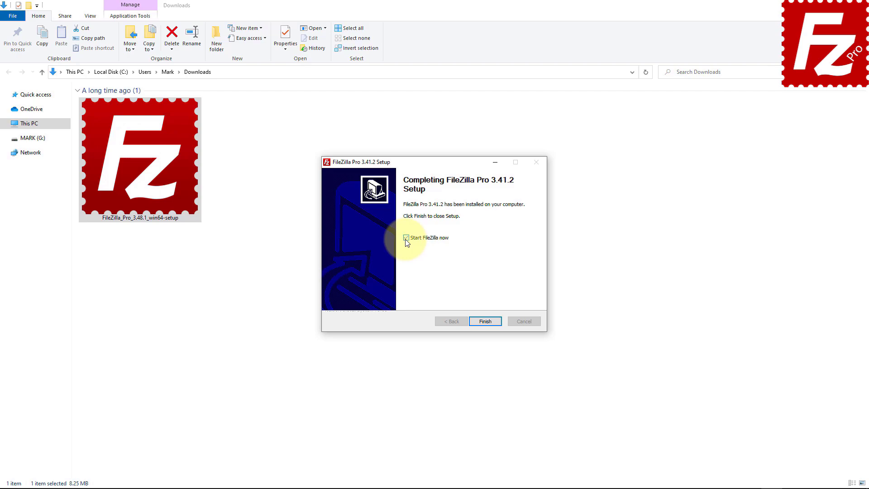
click(485, 321)
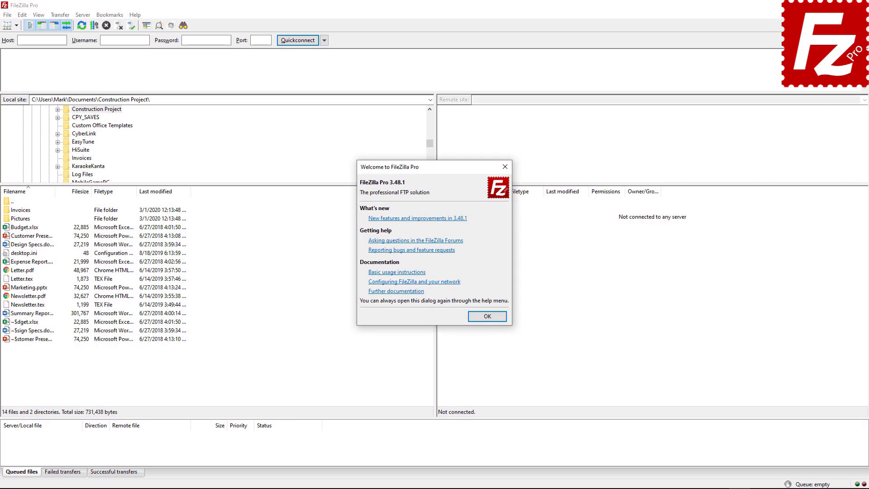
click(518, 369)
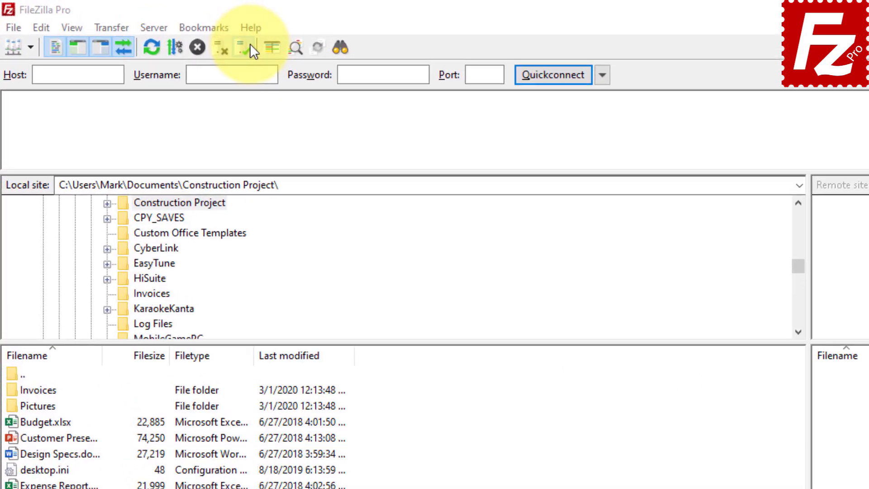
click(262, 30)
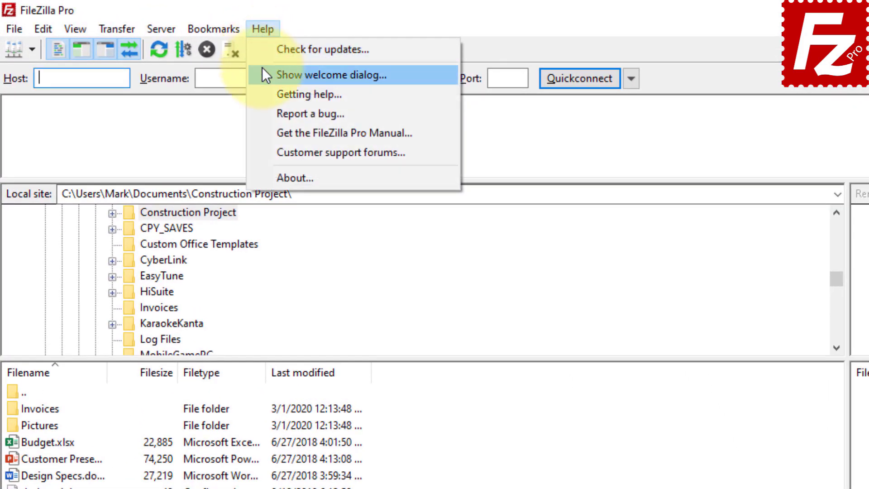
click(263, 74)
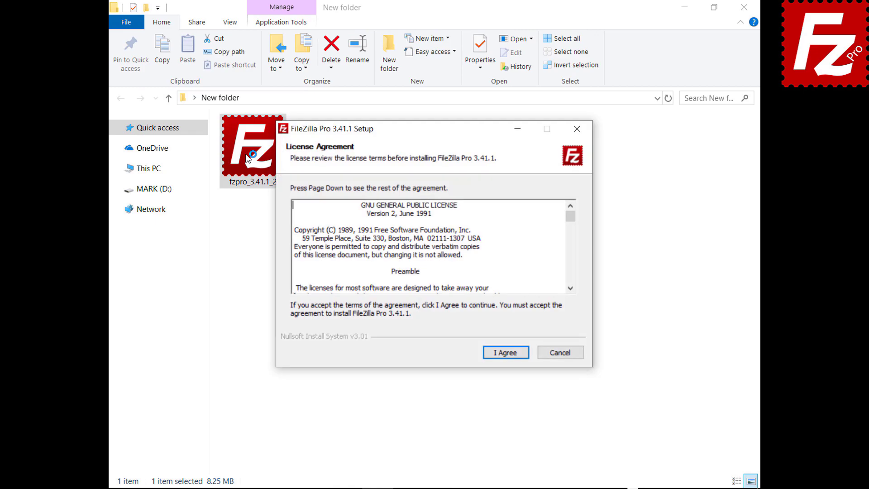
Step: Accept the license and keep default options, components and folder to install FileZilla Pro 3.41.1
click(505, 352)
click(505, 353)
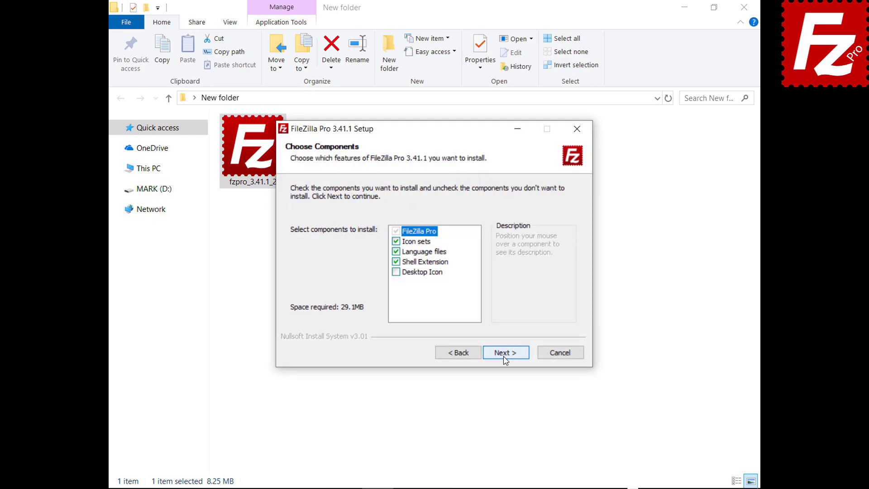
click(505, 352)
click(505, 352)
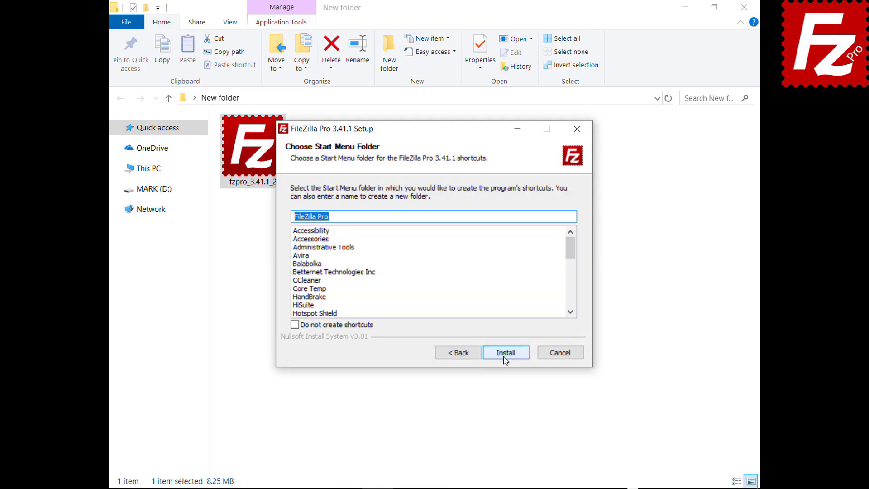
click(506, 357)
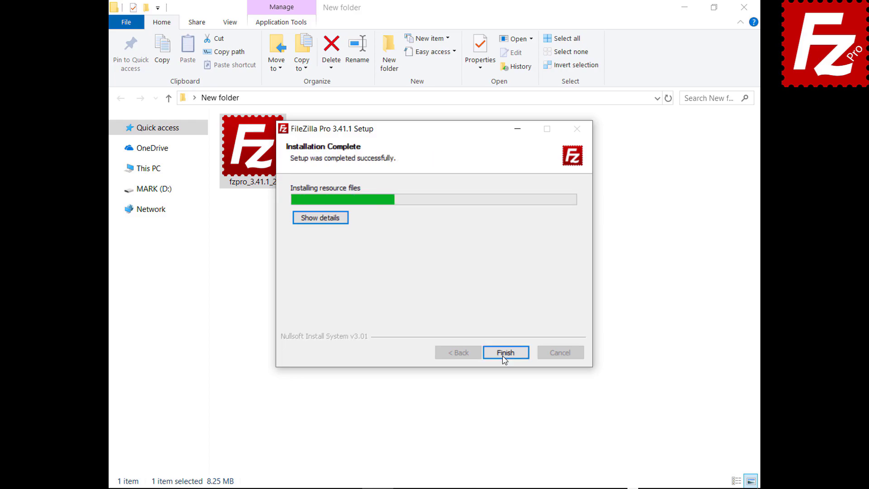
click(505, 353)
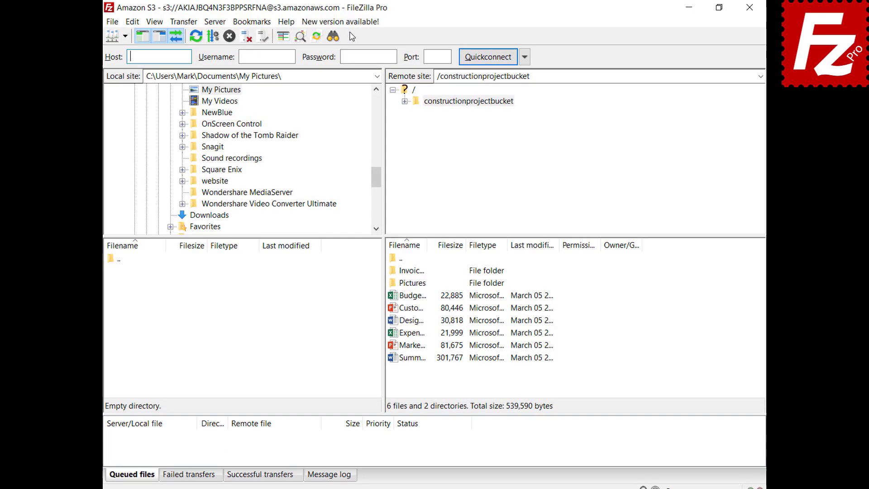
Step: Request the Version 3.41.2 update and Help > Check for updates to reach Register FileZilla Pro
click(337, 29)
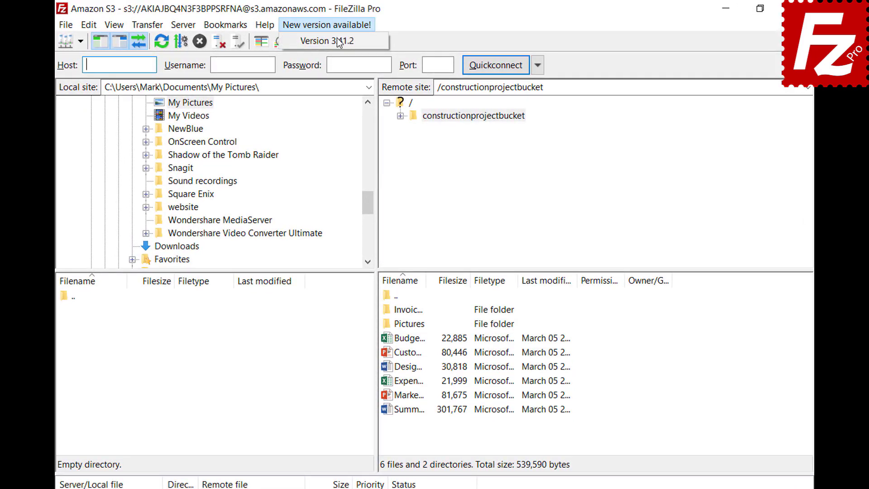
click(338, 45)
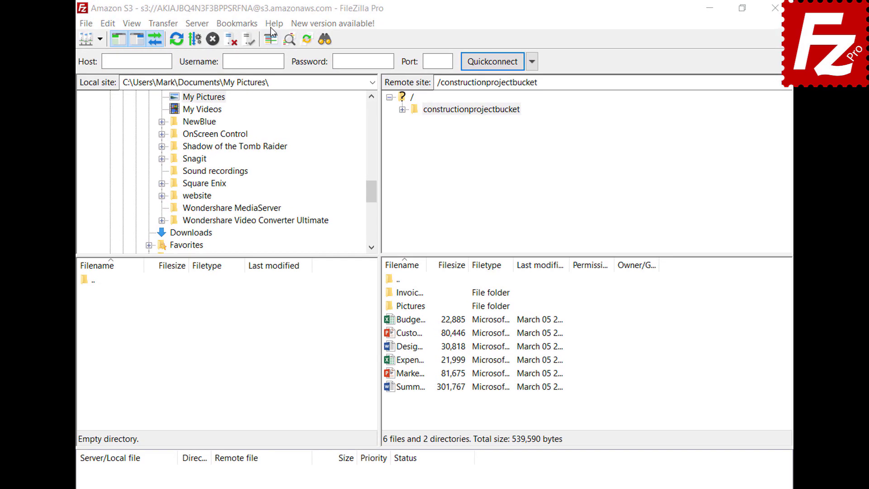
click(273, 24)
click(273, 39)
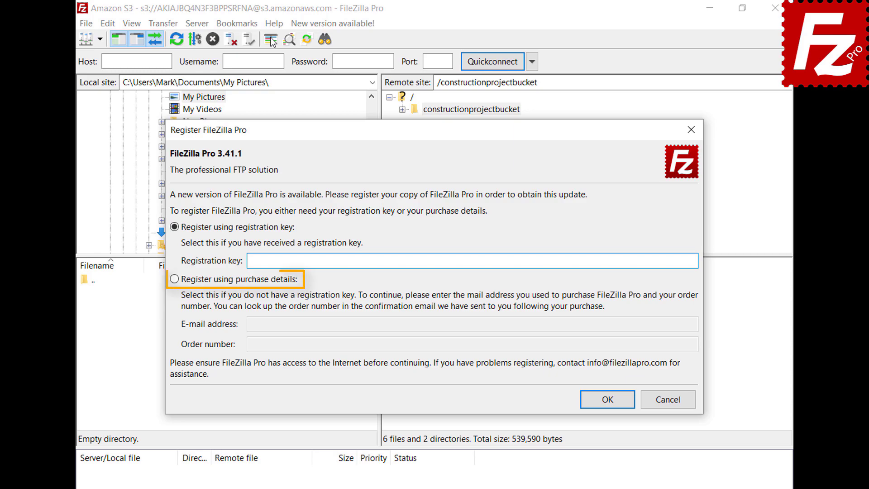
Step: Choose 'Register using purchase details', paste the purchase e-mail and order number, and submit
click(175, 279)
click(664, 327)
key(ctrl+v)
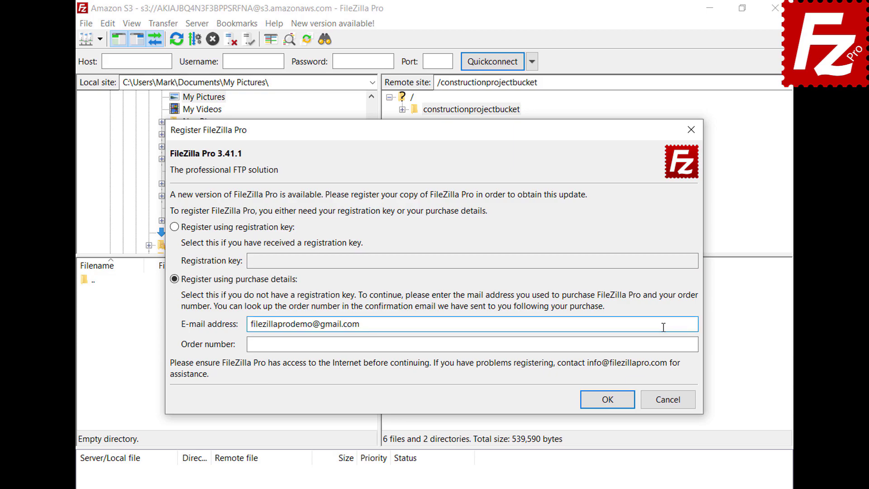
click(665, 344)
key(ctrl+v)
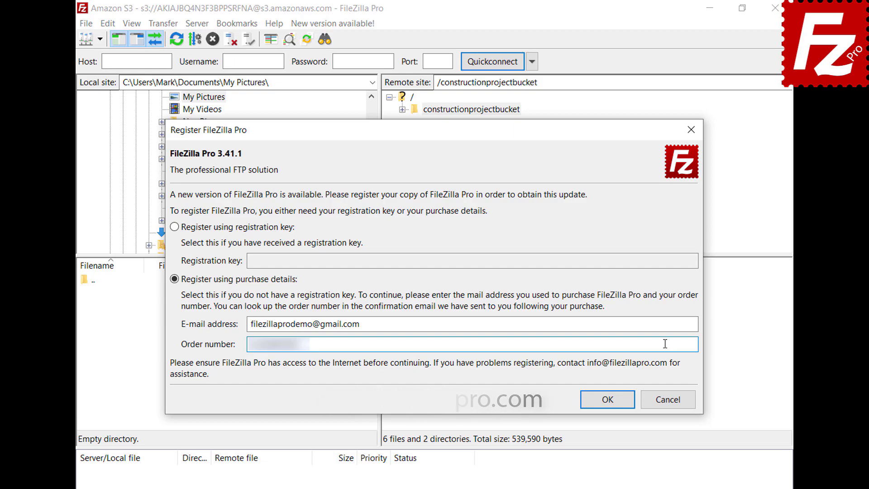
click(612, 400)
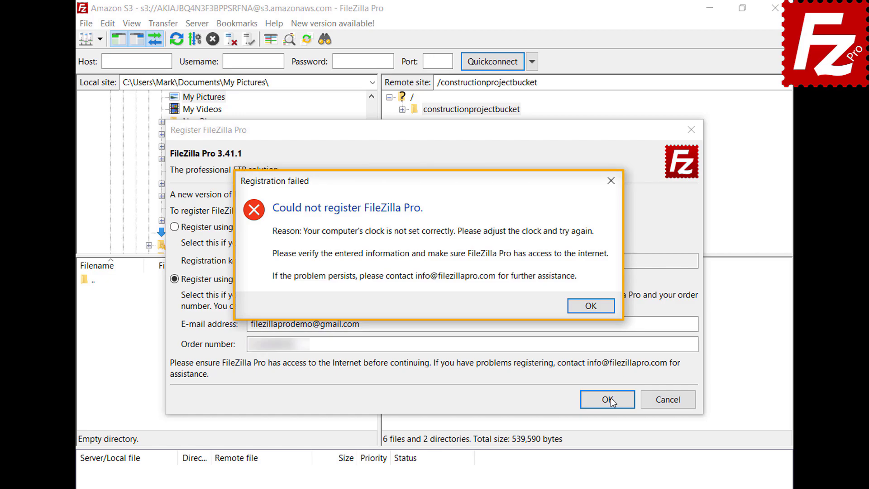
Step: Dismiss the clock error, turn on Windows' Set time automatically, and resubmit the registration
click(592, 311)
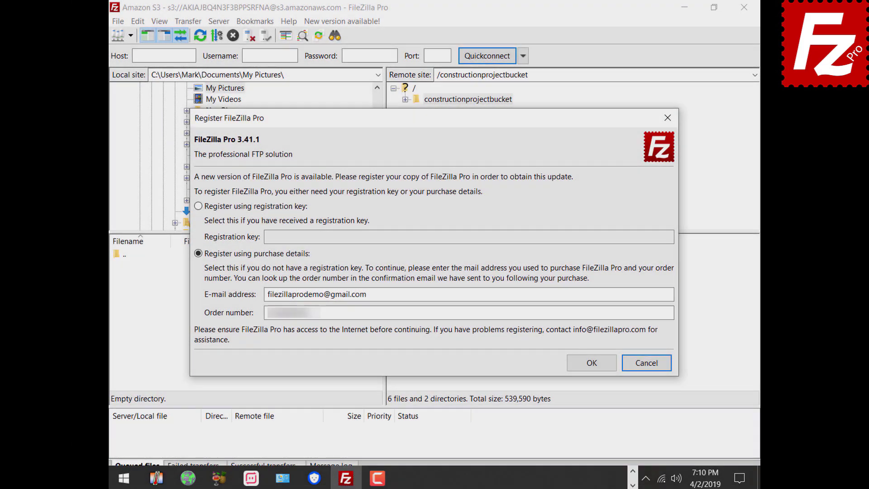
right_click(703, 488)
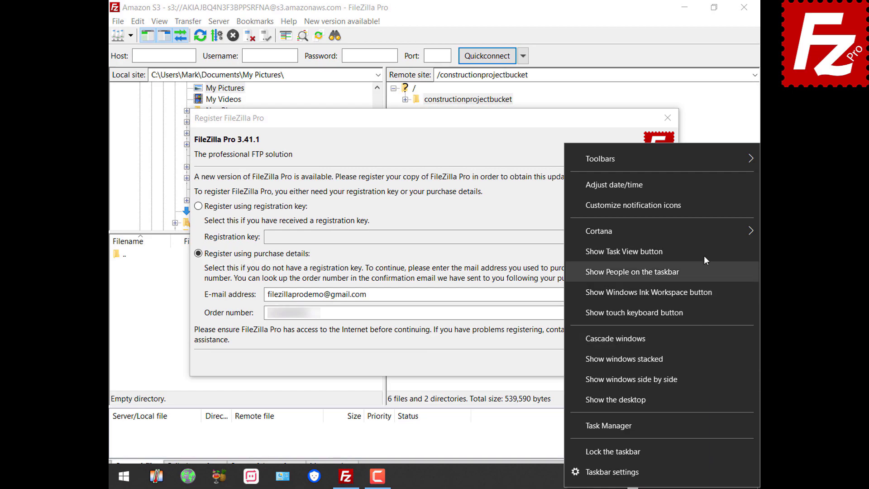
click(697, 188)
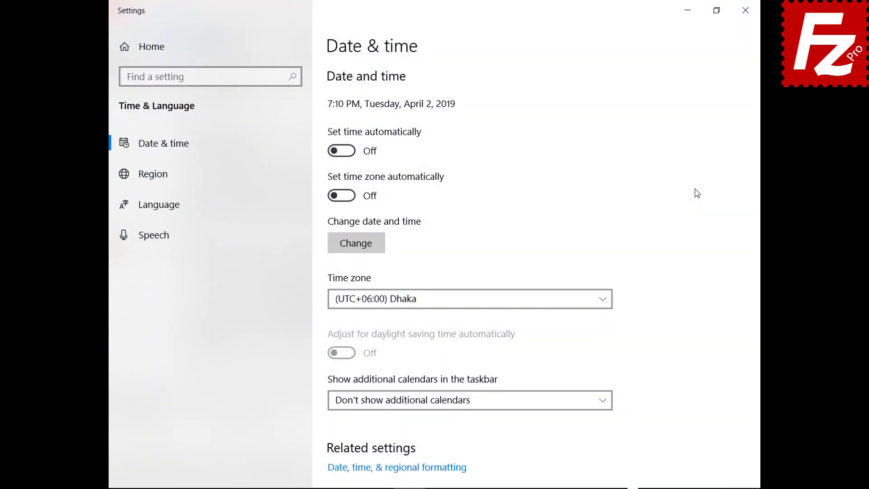
click(349, 151)
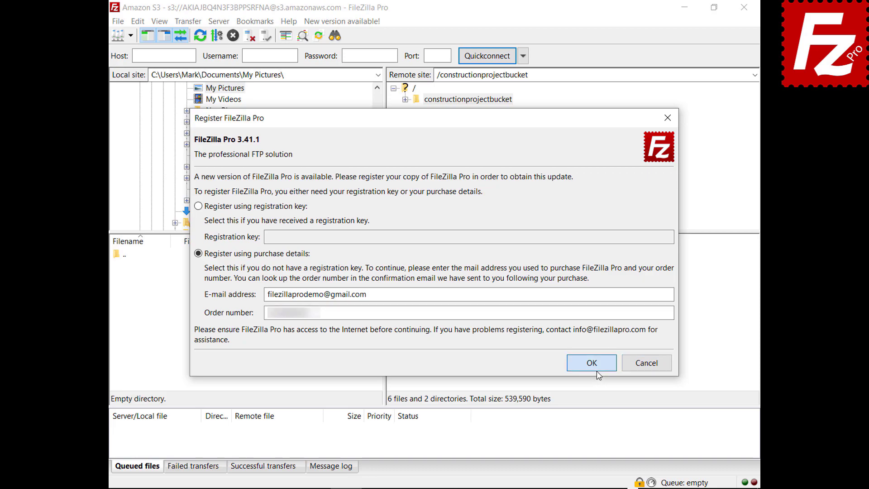
click(598, 369)
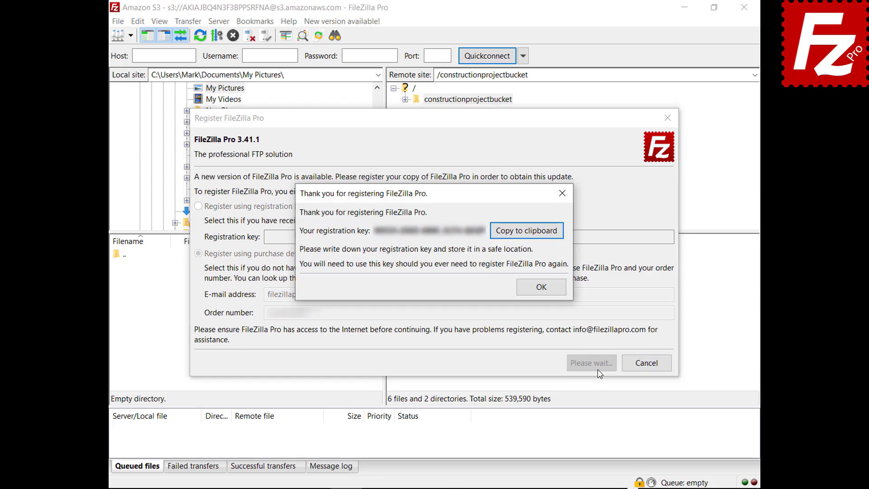
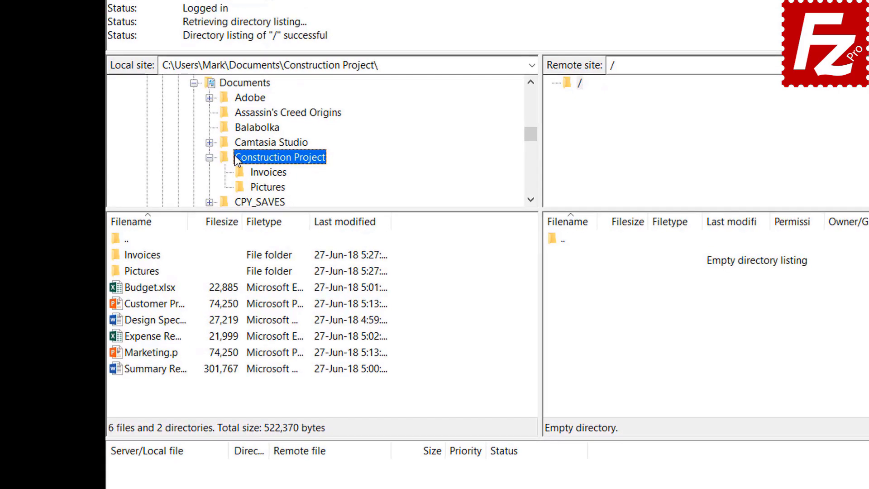
Step: Upload Budget.xlsx and Customer Presentation.pptx to the server root
double_click(160, 290)
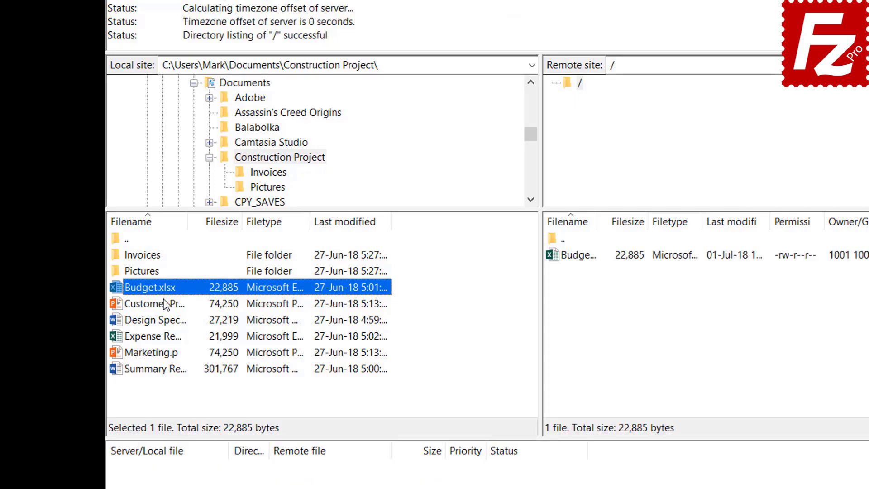
right_click(165, 304)
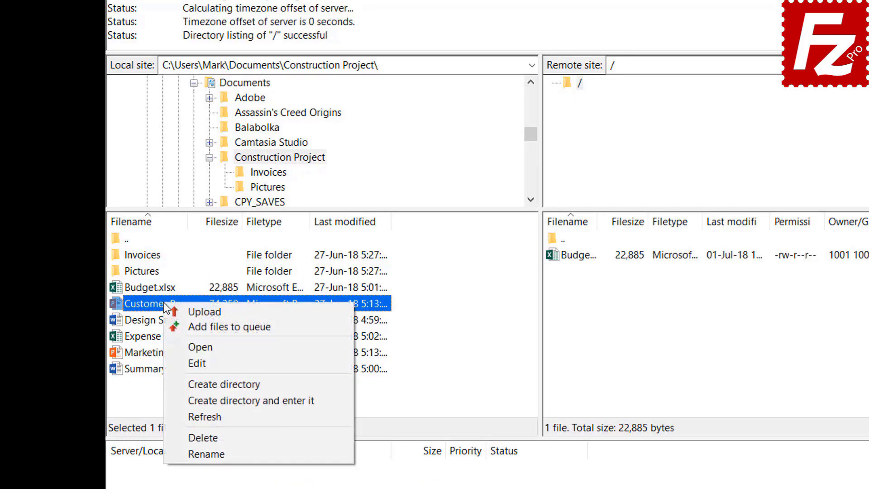
click(190, 309)
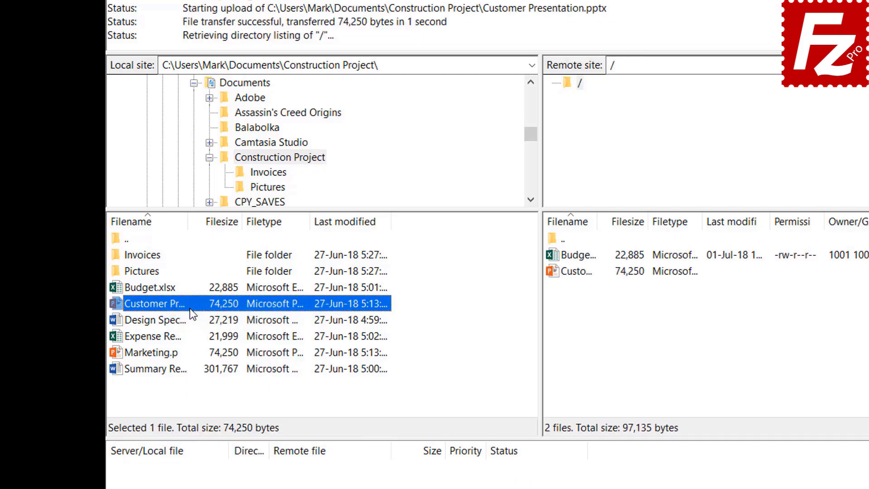
Step: Upload the Design Spec, Expense Report and Marketing.pptx files together as one selection
click(170, 320)
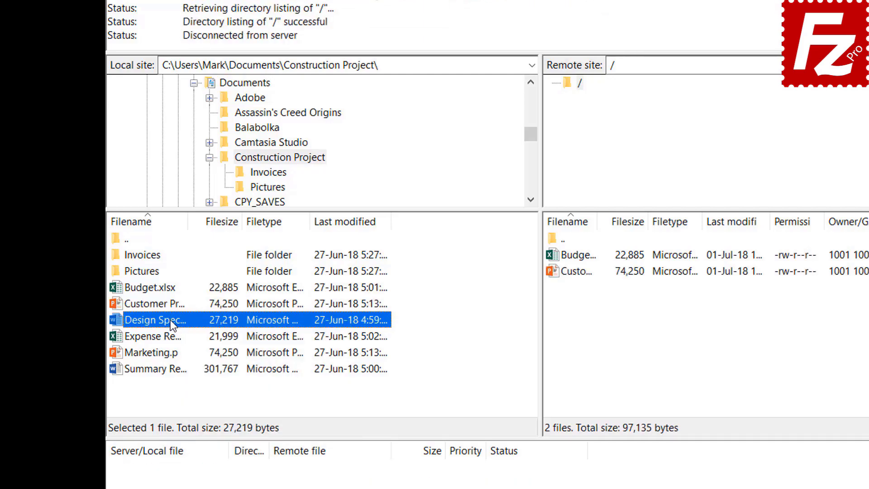
ctrl+click(165, 336)
ctrl+click(165, 351)
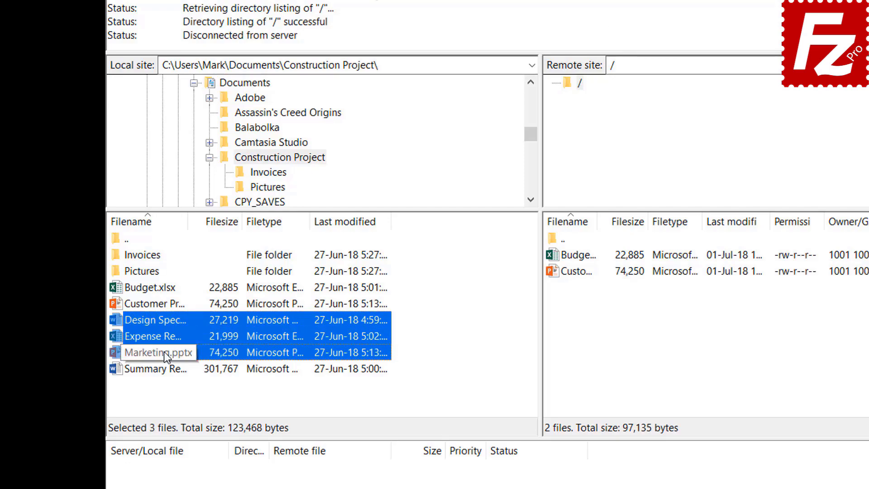
right_click(165, 336)
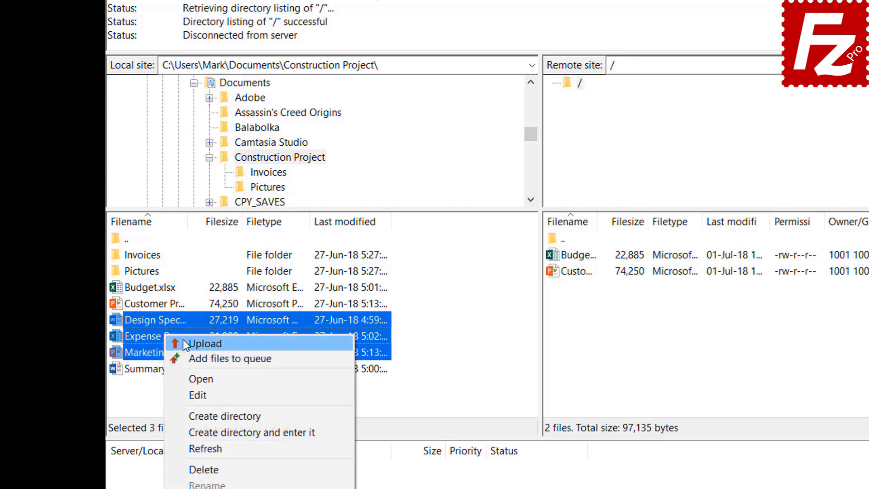
click(185, 344)
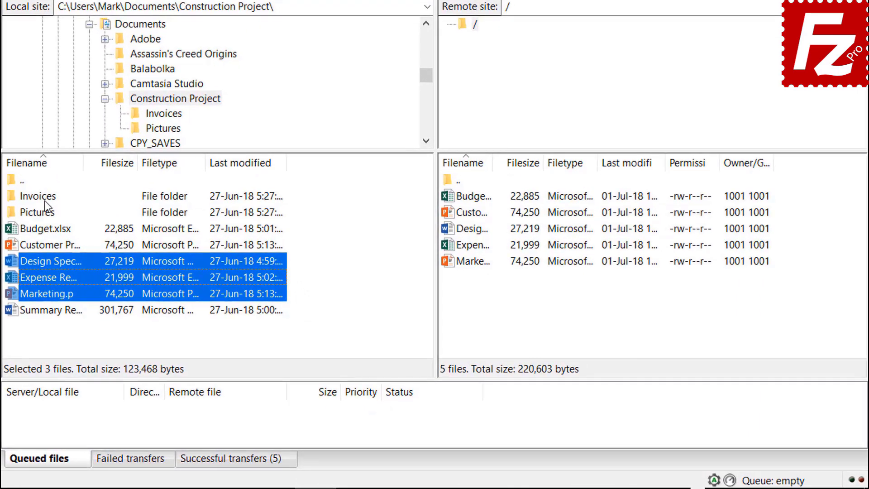
Step: Queue the Invoices and Pictures folders and Summary Report.docx, then process the upload queue
right_click(45, 199)
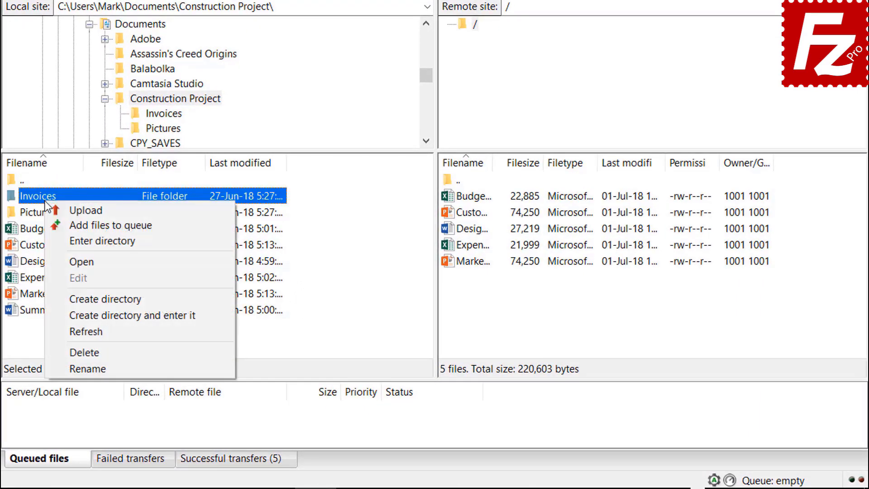
click(56, 209)
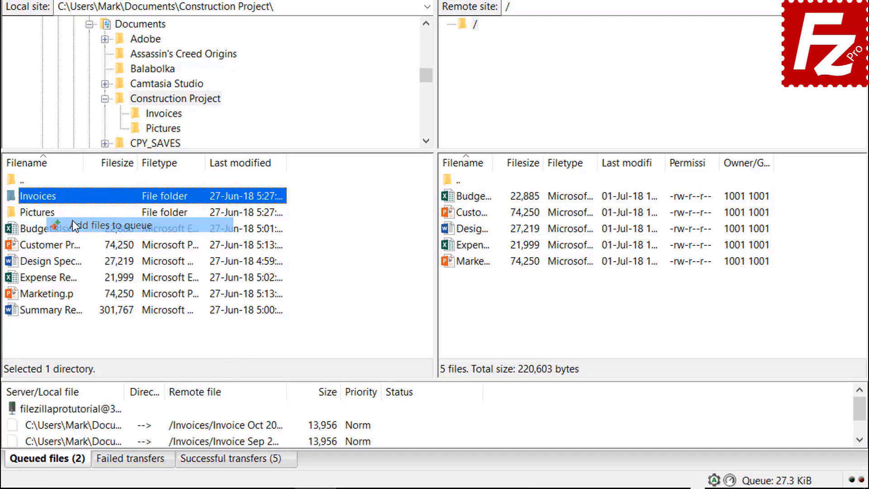
right_click(50, 216)
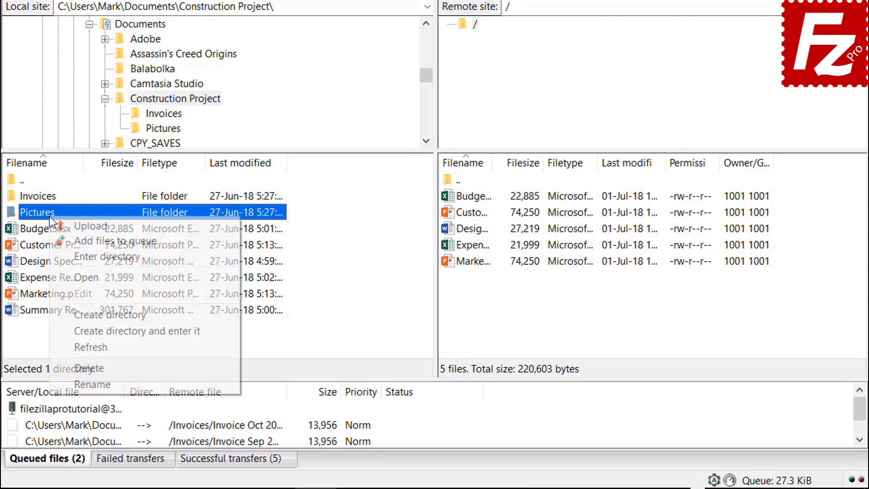
click(77, 240)
right_click(66, 313)
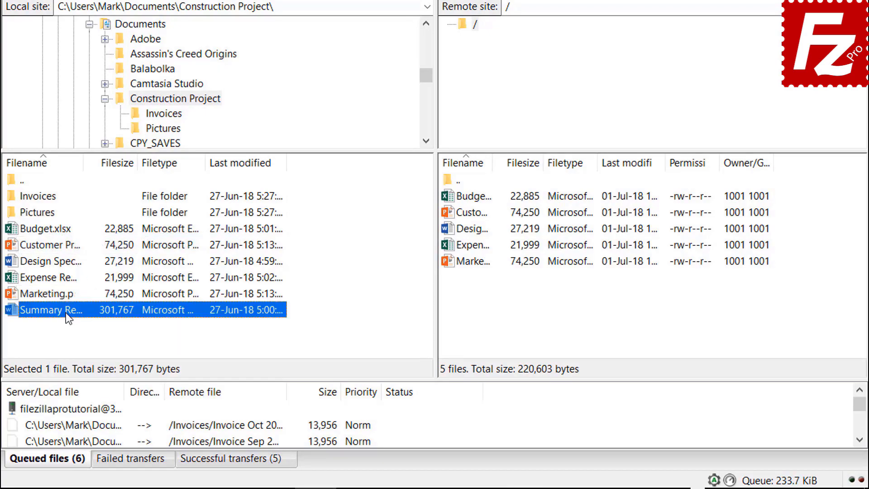
click(92, 340)
right_click(92, 409)
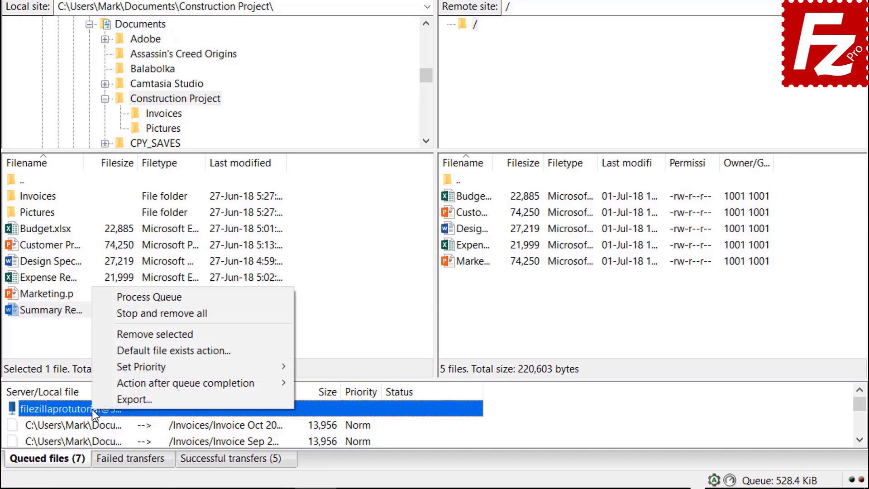
click(123, 297)
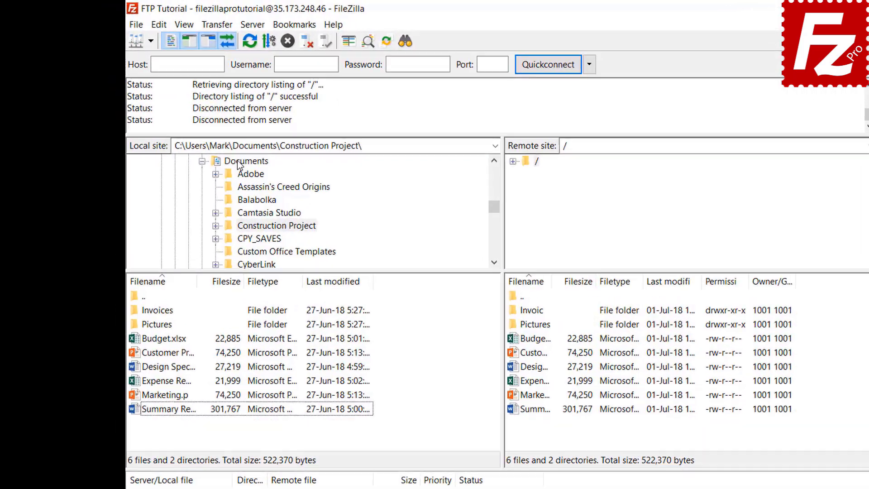
Step: Create a local Backup folder under Documents and download Budget.xlsx from the server into it
click(214, 139)
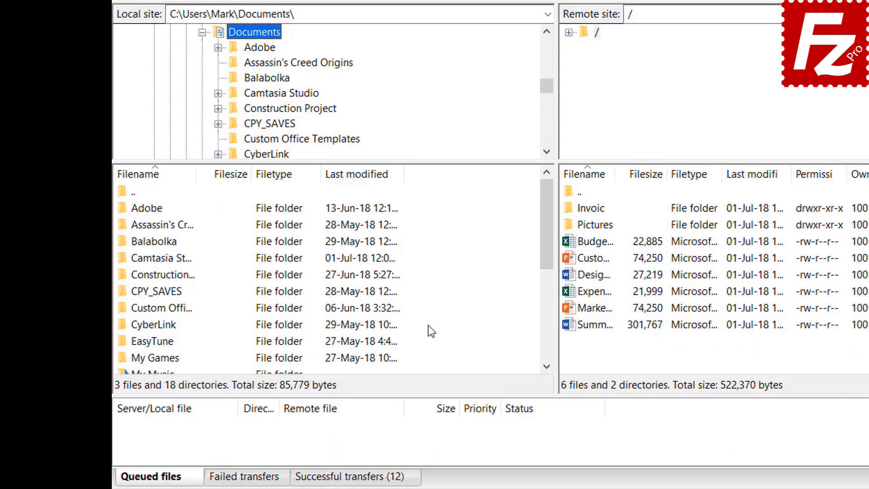
right_click(431, 424)
click(474, 425)
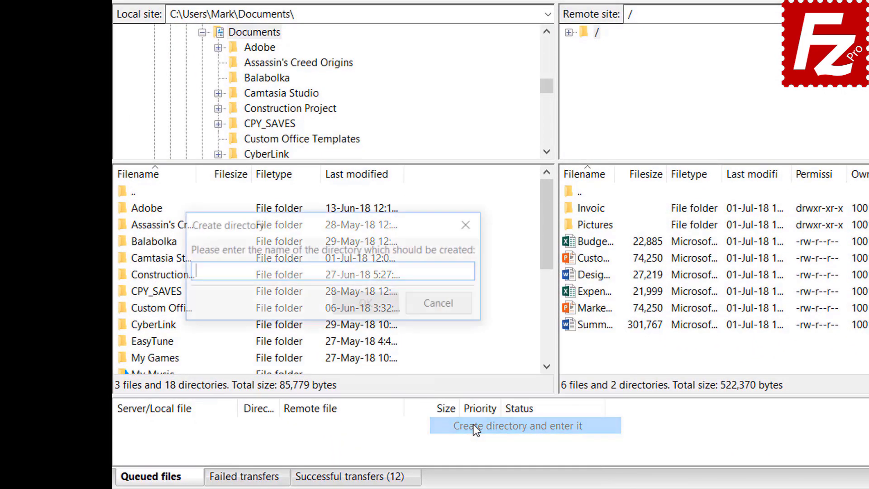
text(Backu)
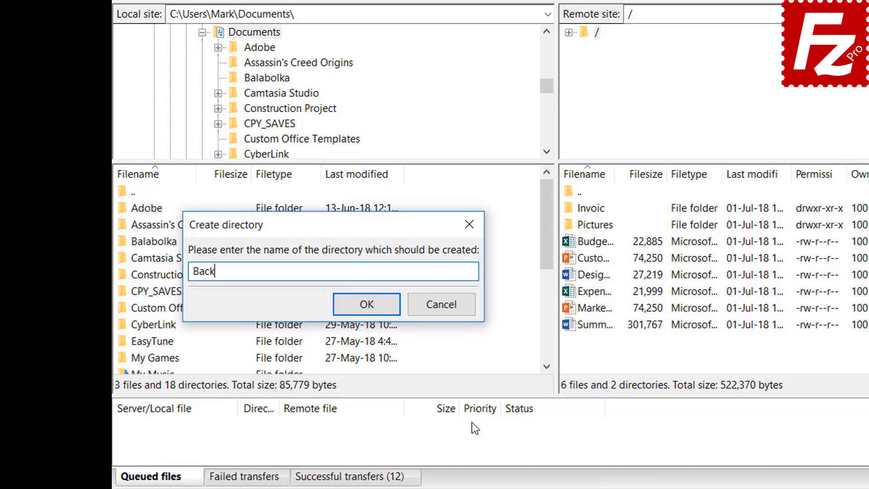
text(p)
key(Return)
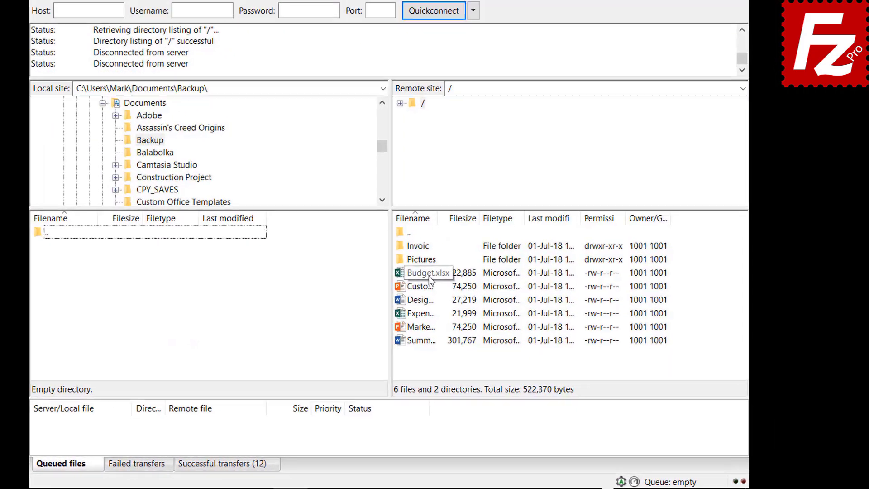
double_click(471, 294)
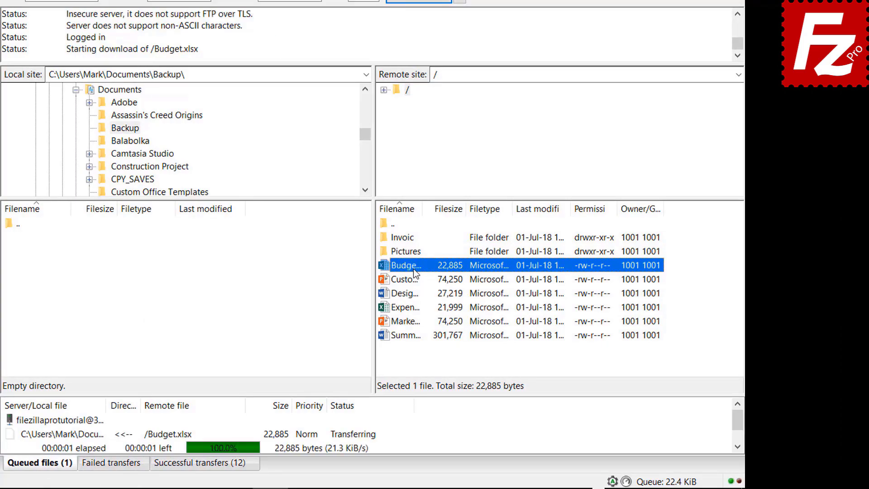
Step: Download Customer Presentation, Design Spec, Expense Report and Marketing files together into Backup
click(414, 279)
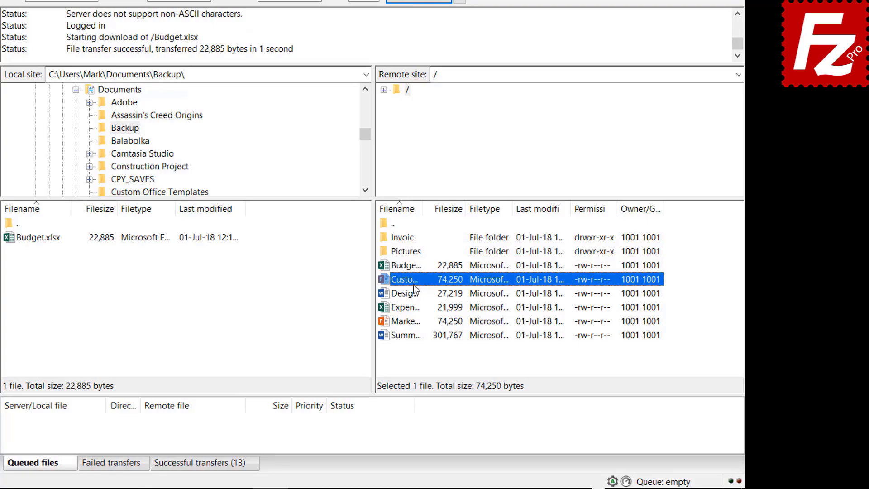
ctrl+click(413, 294)
ctrl+click(412, 308)
ctrl+click(412, 317)
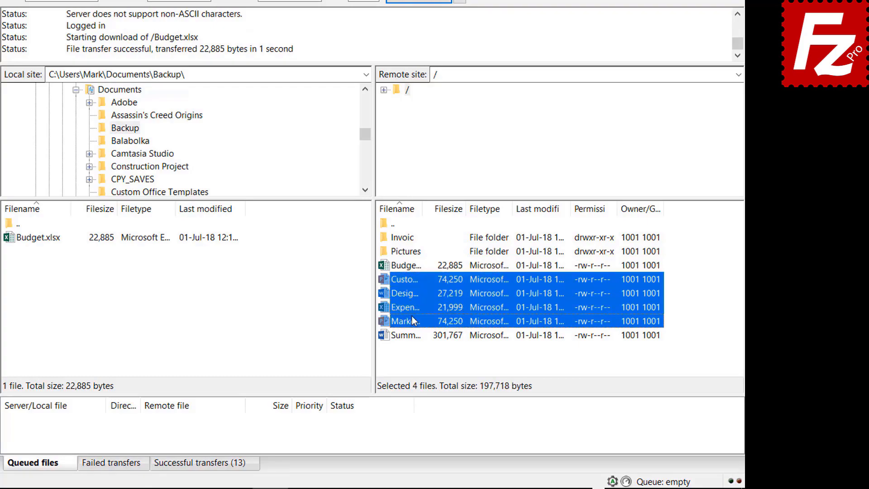
right_click(412, 318)
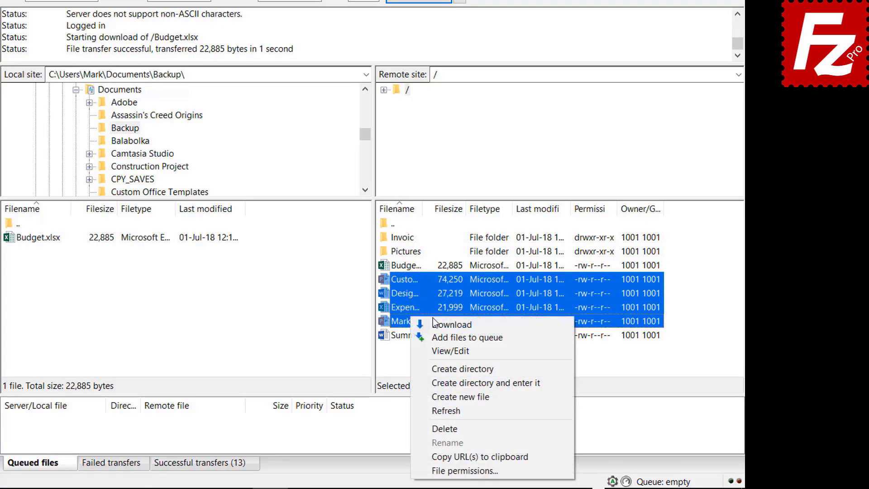
click(437, 323)
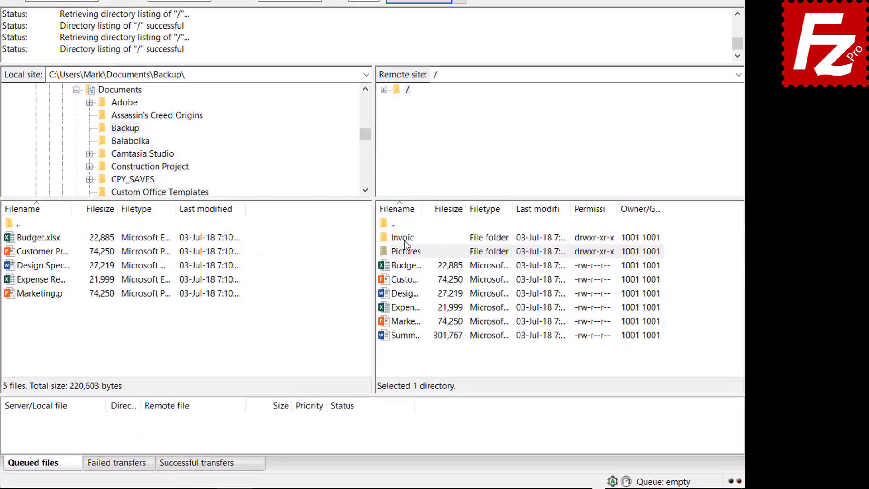
Step: Queue the server's Invoices and Pictures folders and summary report, then process the download queue
right_click(464, 270)
click(420, 261)
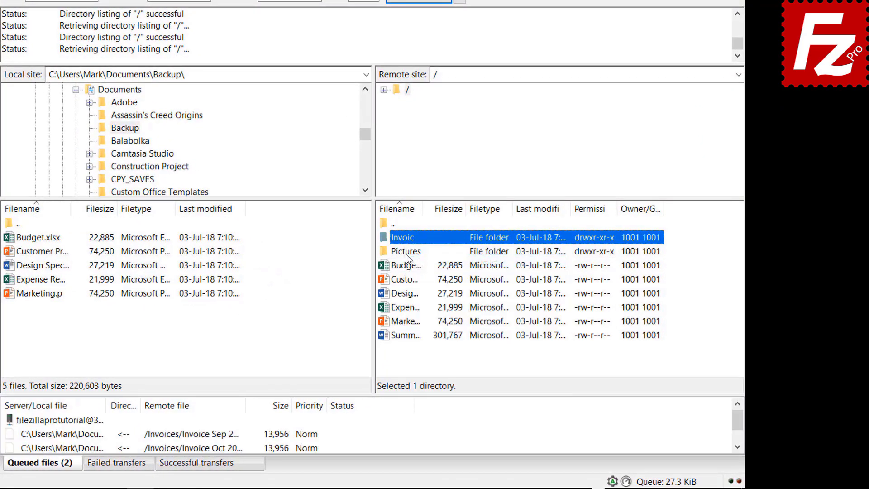
right_click(408, 255)
click(425, 274)
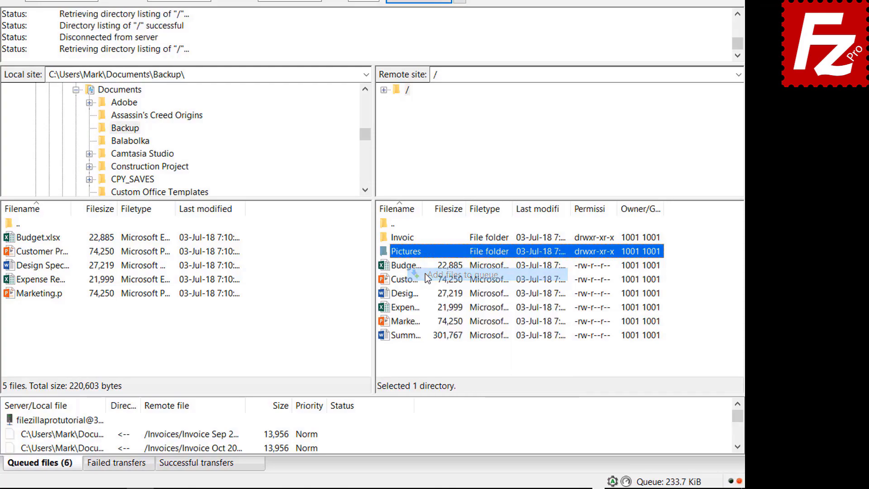
right_click(409, 335)
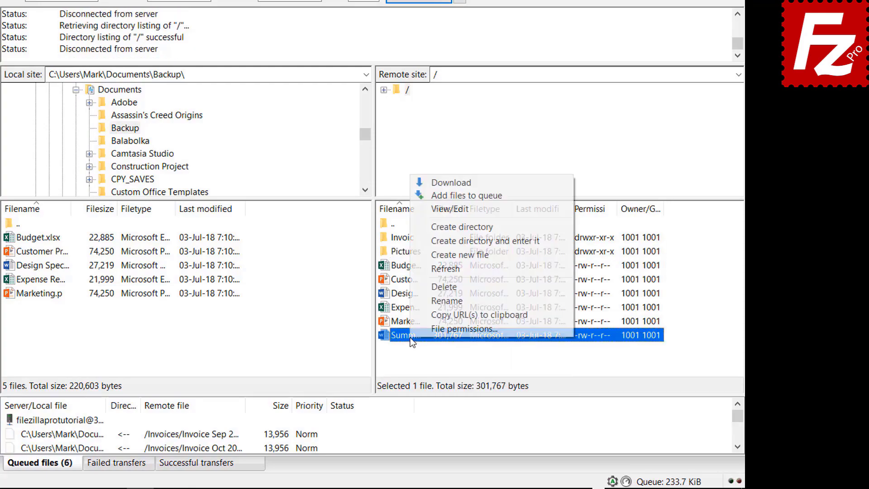
click(439, 199)
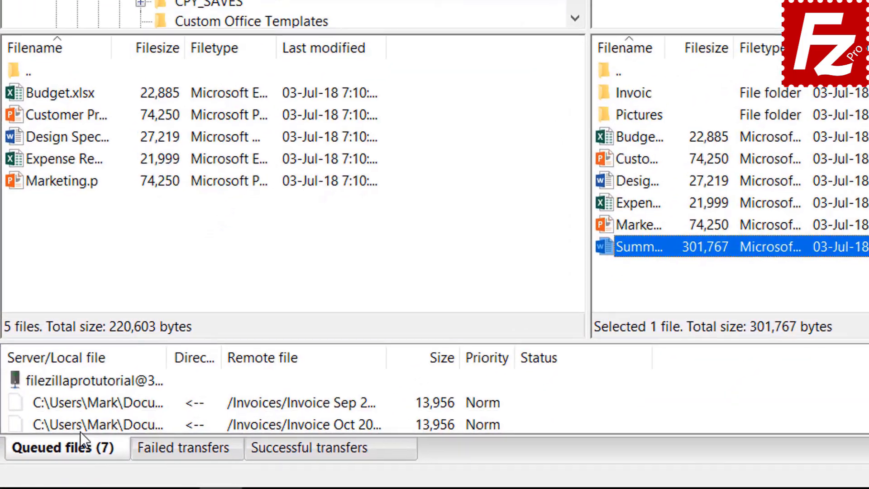
right_click(81, 379)
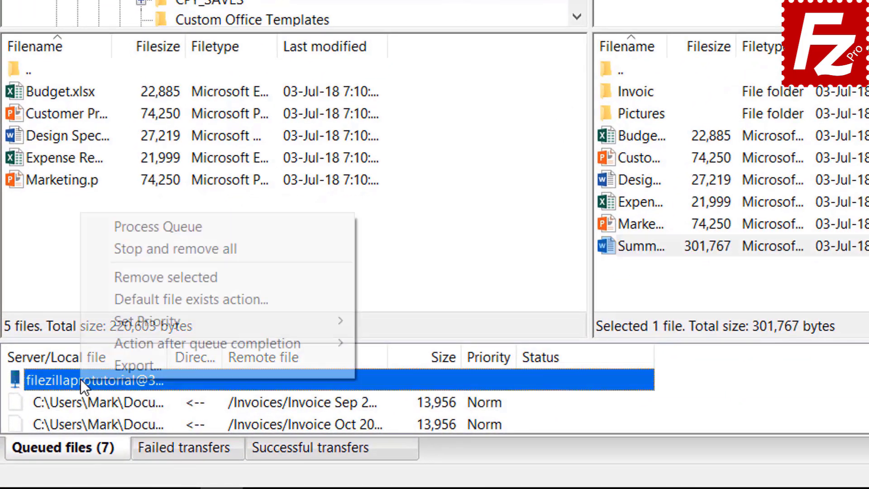
click(124, 226)
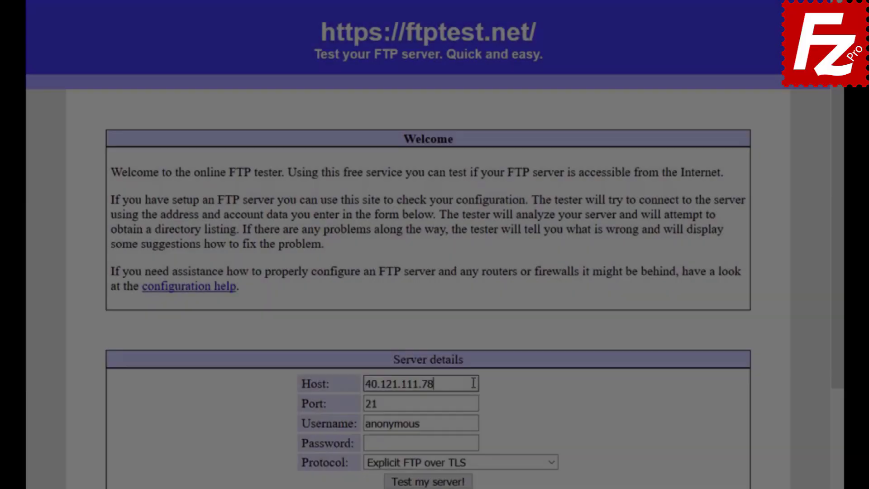
Step: Fill in the FTP account's username and password in the ftptest.net server details
click(476, 424)
text(filezillaprotutorial)
click(475, 445)
text(•••••••••)
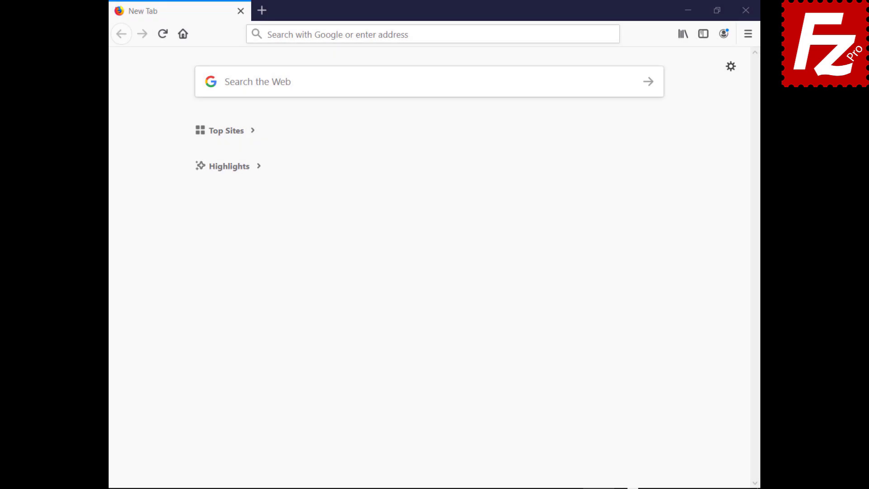
Step: Log in to cPanel with the pasted login address, username and password
text(https://br622.hostgator.com.br:2083/)
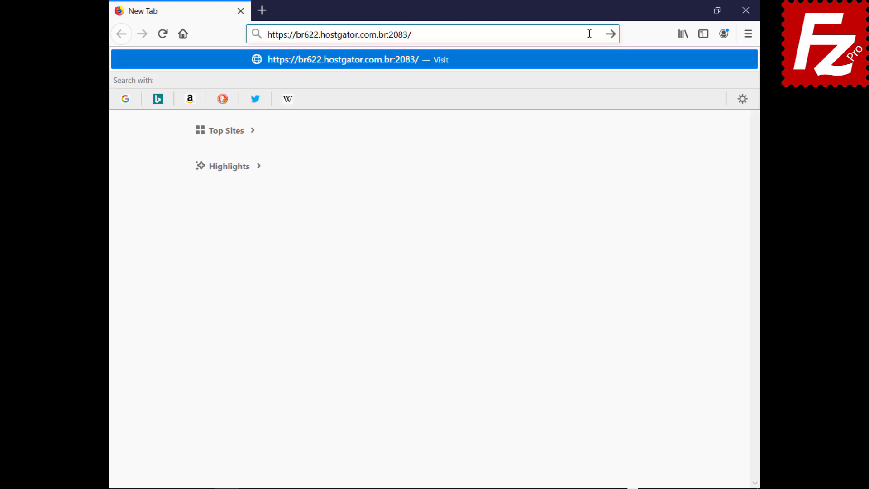
key(Return)
text(ondazult)
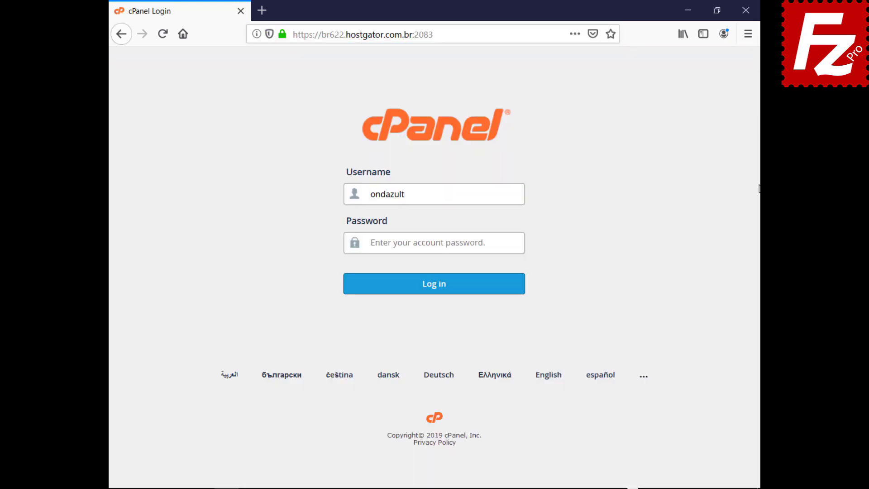
key(Tab)
key(ctrl+v)
click(433, 297)
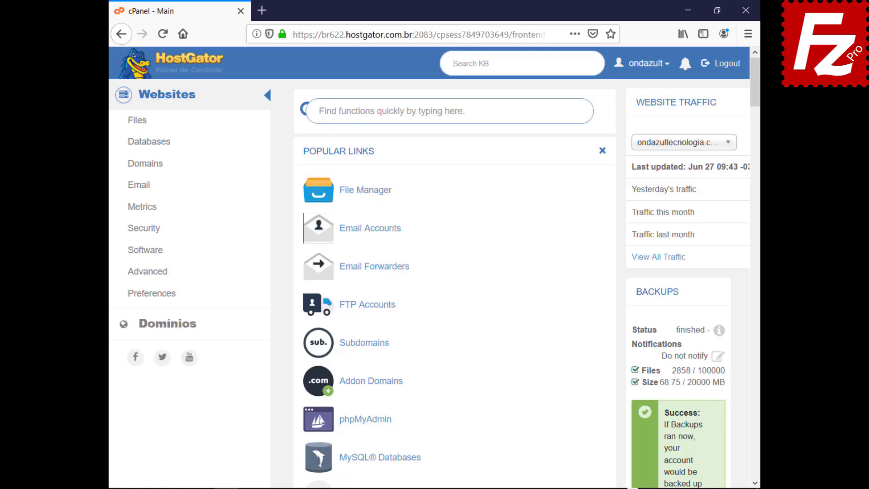
Step: Create an FTP account with directory public_html/wordpress and unlimited quota
click(365, 307)
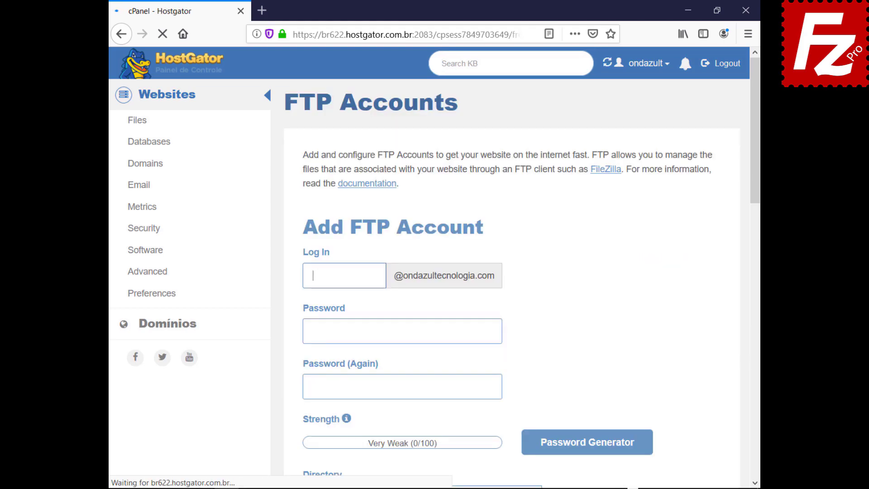
text(wordpressftp)
key(Tab)
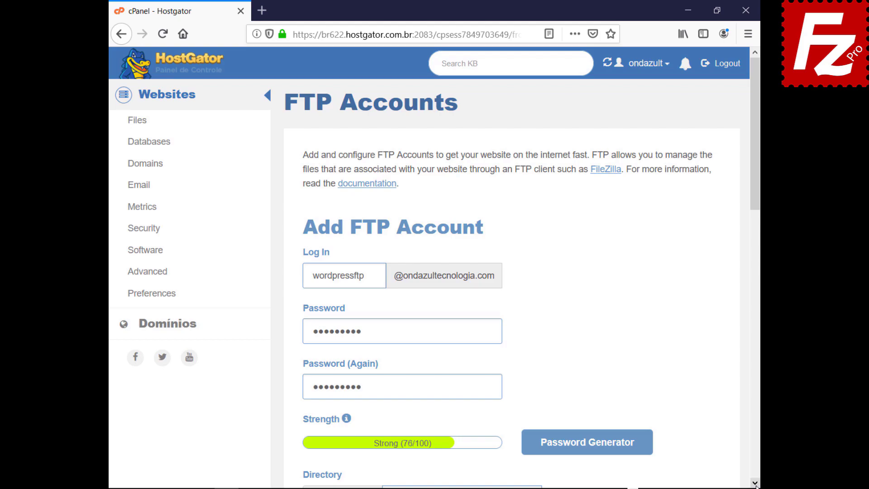
scroll(755, 485, down, 8)
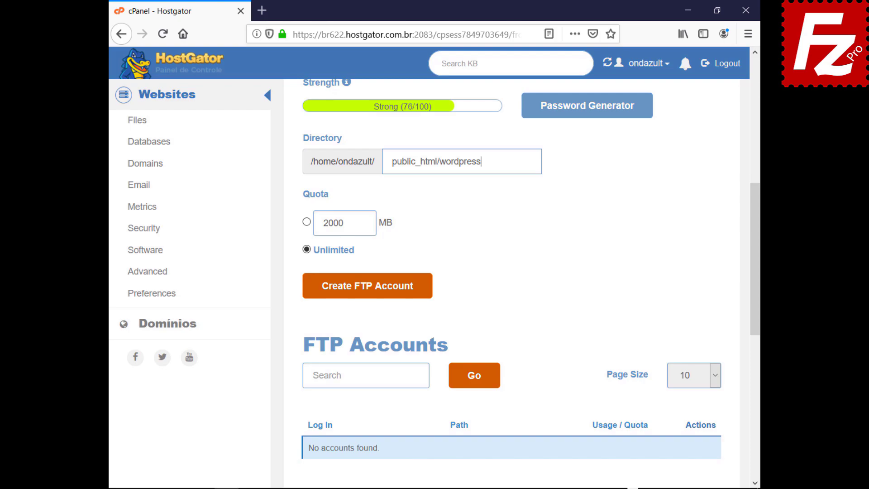
click(365, 298)
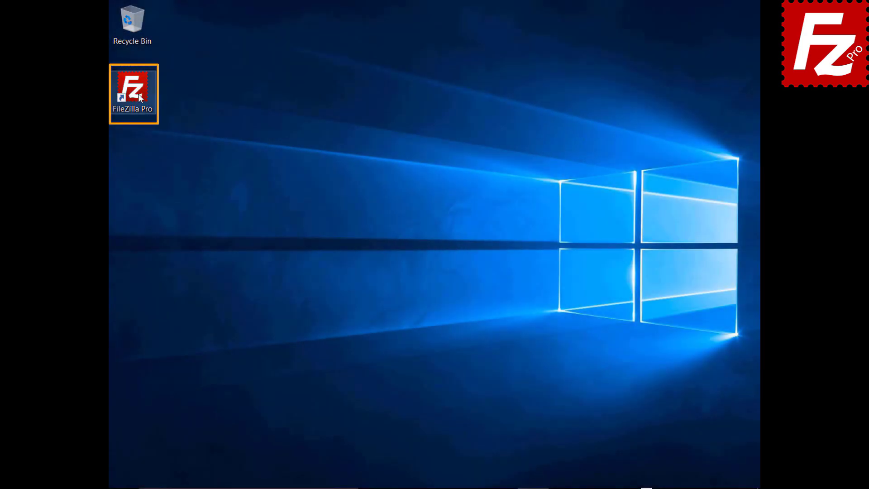
Step: Launch FileZilla Pro and add a new Site Manager entry named 'Wordpress'
double_click(139, 94)
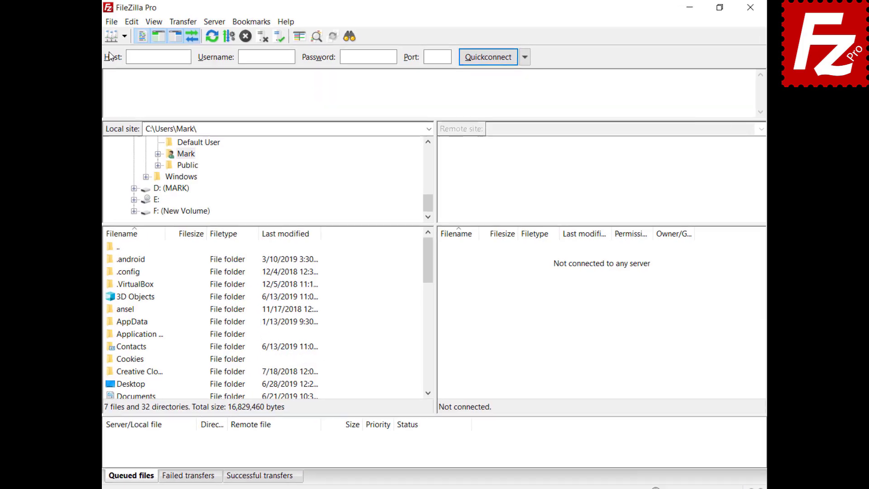
click(118, 22)
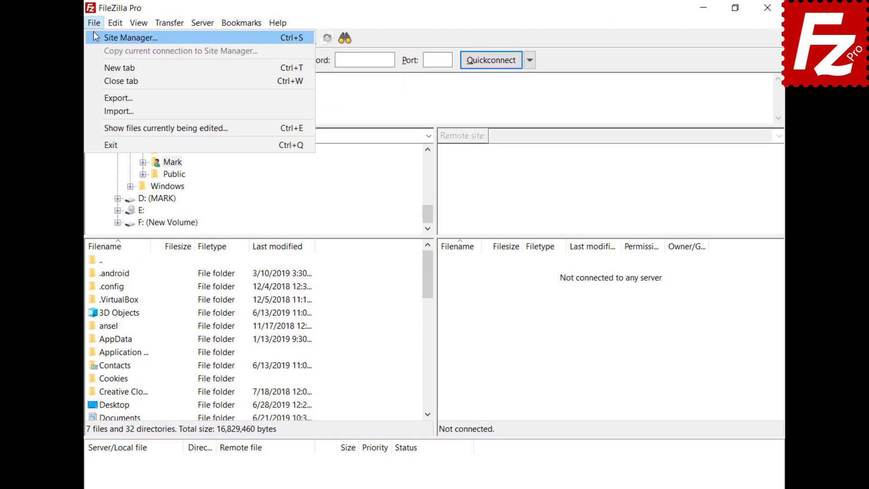
click(97, 38)
click(269, 337)
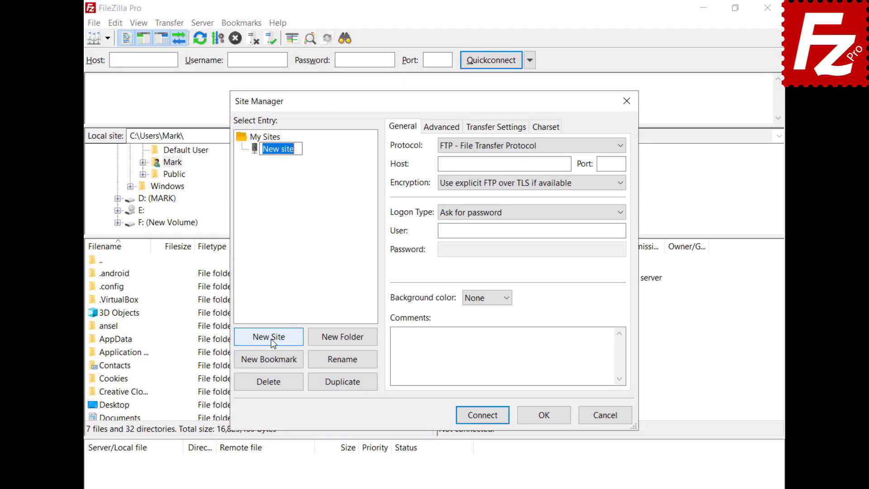
text(Wordpress)
click(504, 163)
Step: Enter the host, Normal logon, user and password, connect, and always trust the certificate
text(ftp.ondazultecnologia.com)
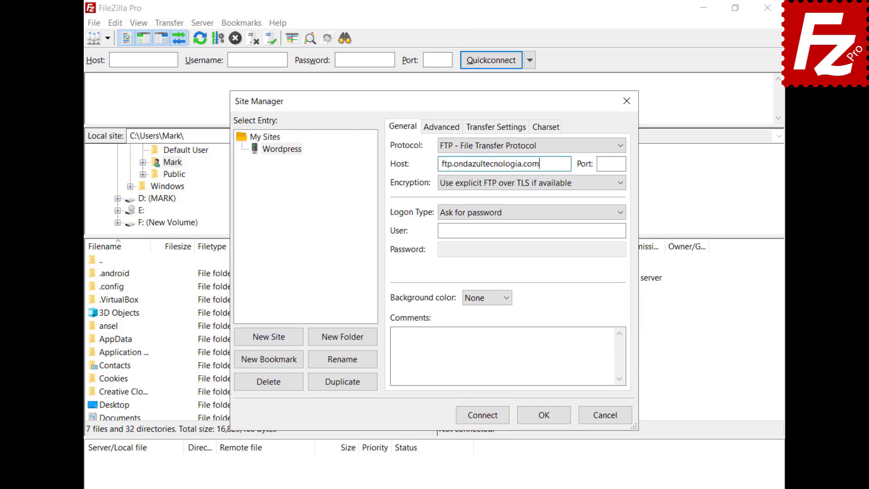
click(532, 231)
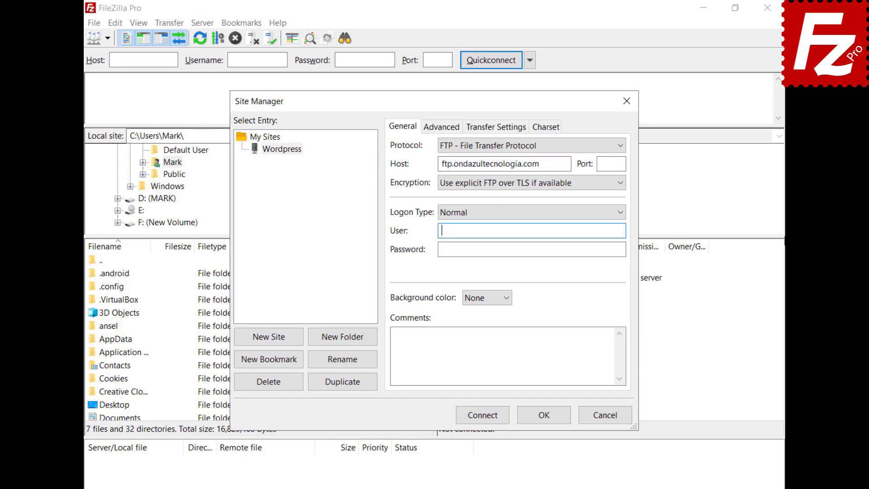
key(ctrl+v)
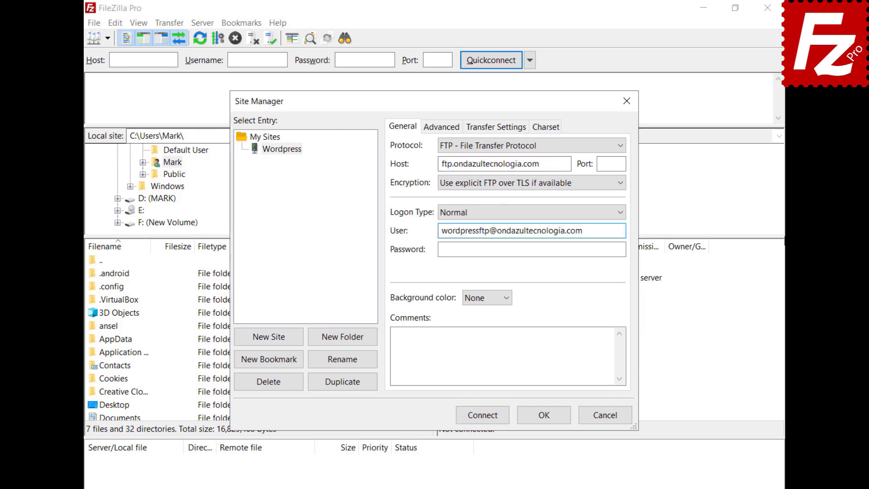
click(532, 250)
key(ctrl+v)
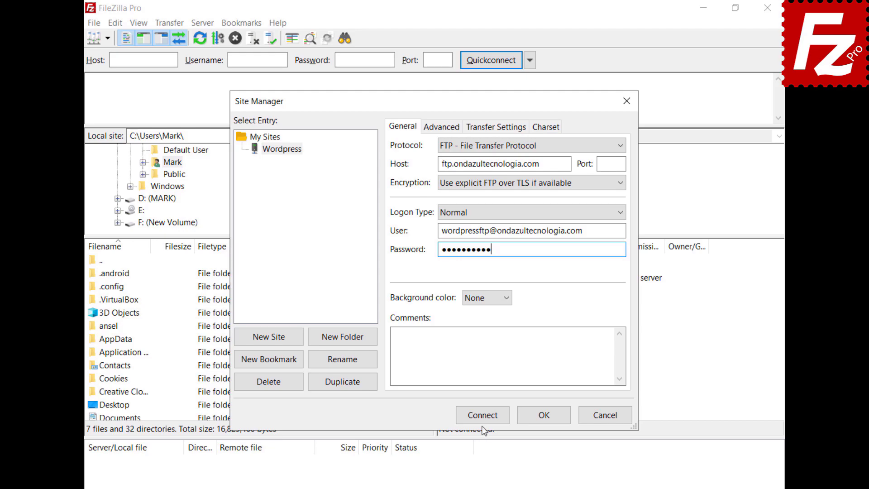
click(482, 419)
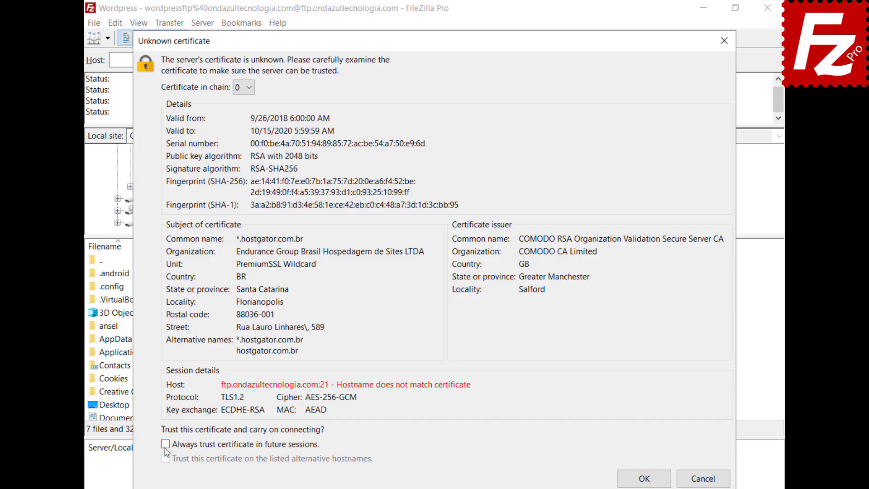
click(165, 446)
click(644, 480)
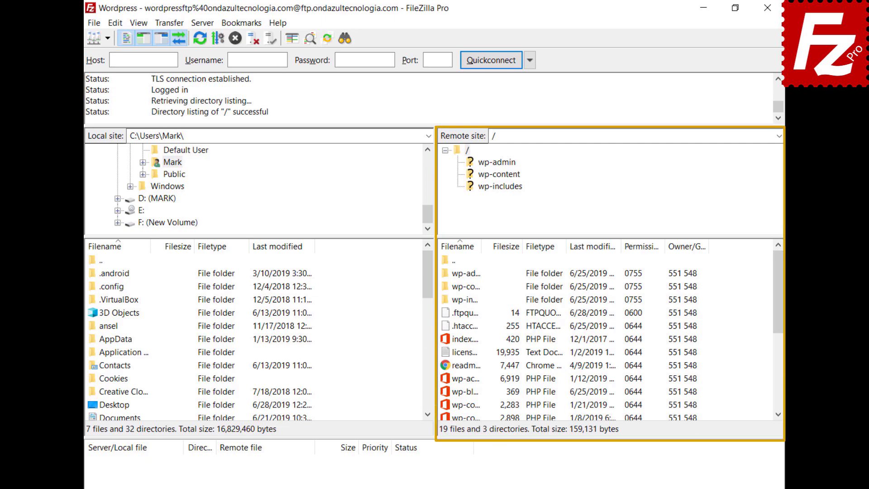
Step: Open wp-blog-header.php for editing and add 'Enter a new line here' as its first line
right_click(447, 393)
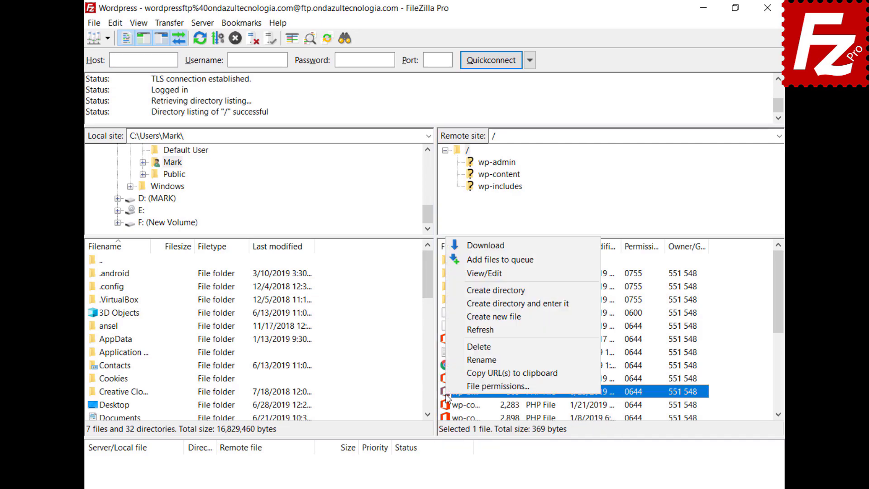
click(457, 273)
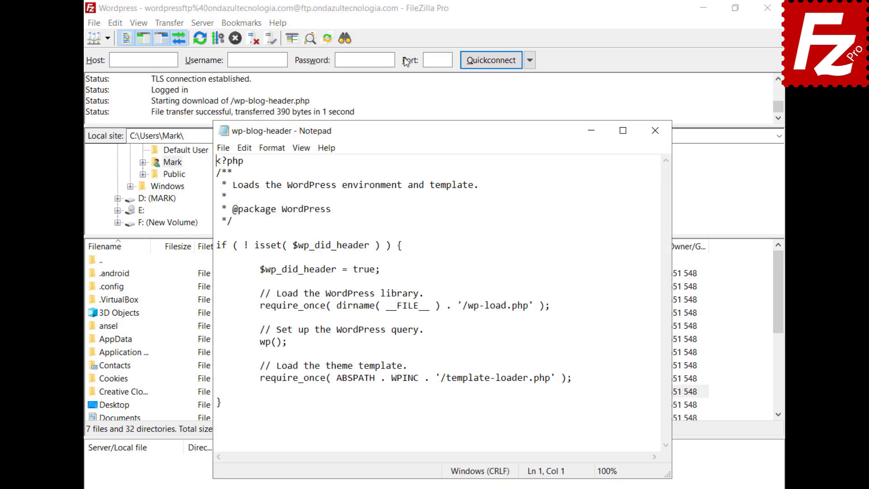
key(Return)
key(Up)
text(Enter a ne)
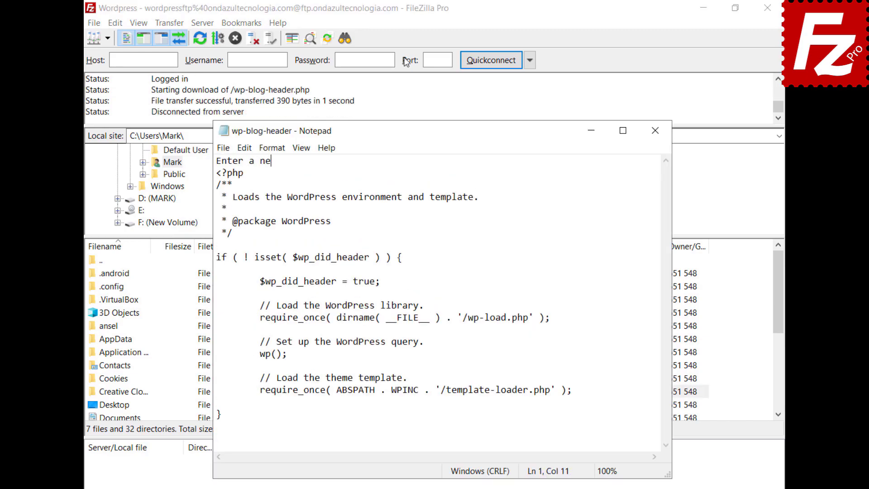
text(w line here)
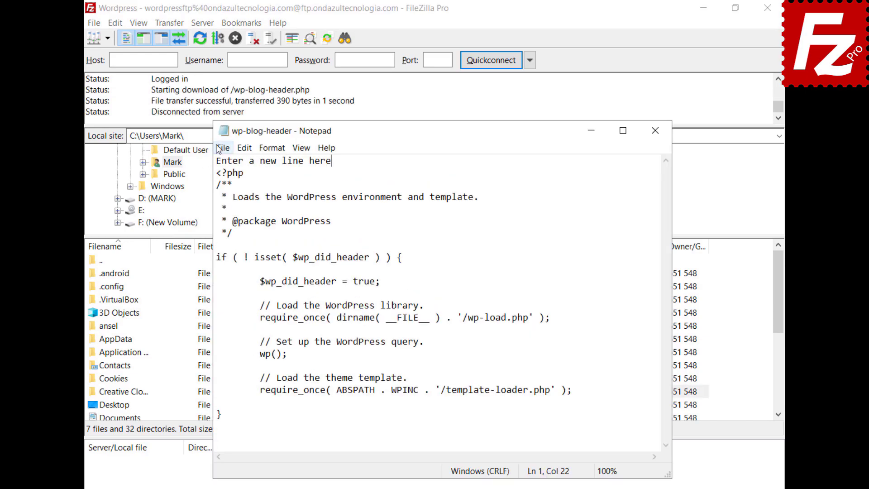
Step: Save the edited file, close Notepad and upload it back to the server
click(221, 148)
click(226, 249)
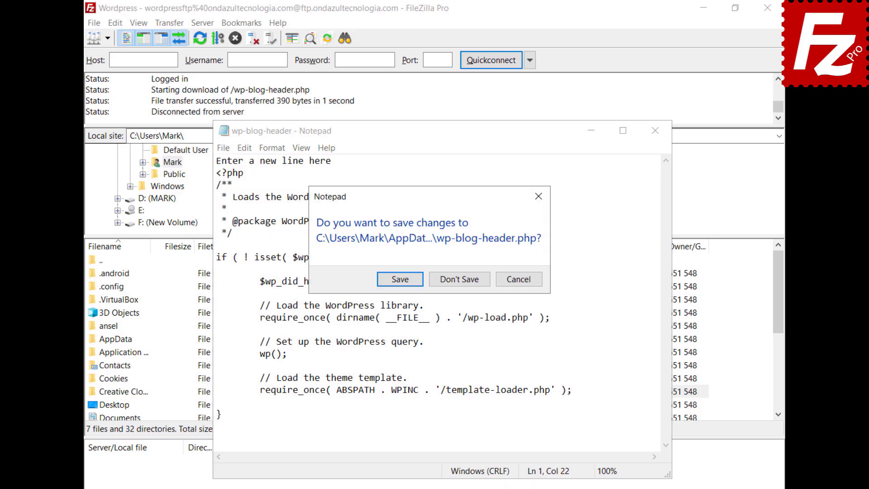
click(397, 280)
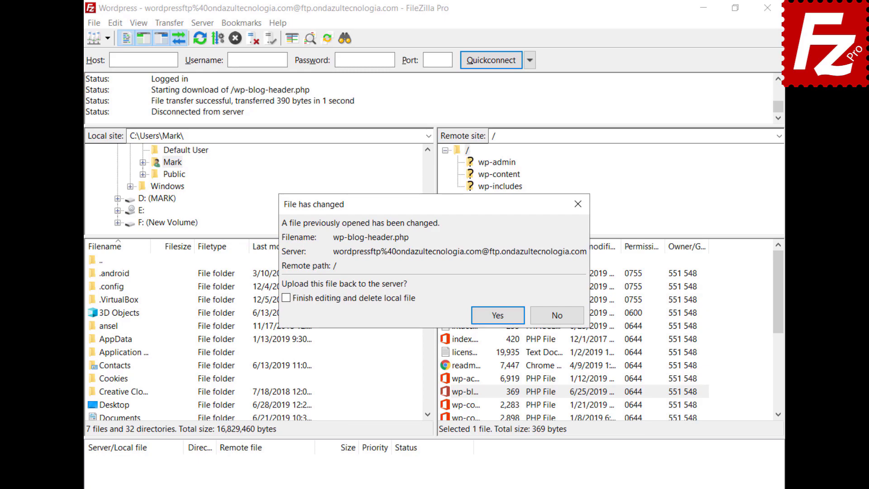
click(498, 316)
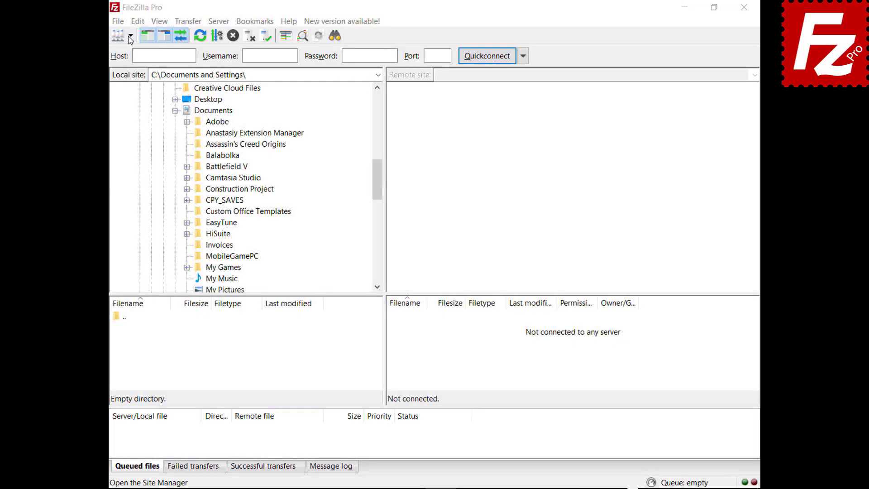
Step: Connect to the saved FTP site, drag Financial.xlsx to local Documents and Evaluation.pdf to the server
click(131, 35)
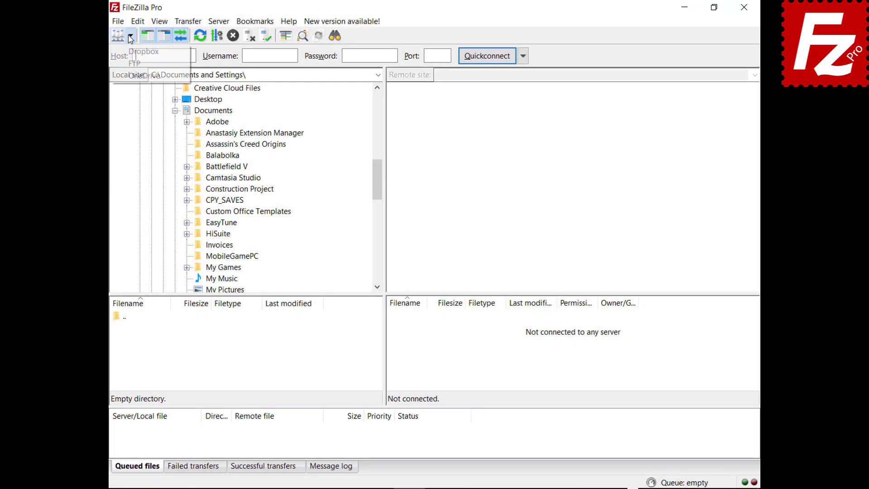
click(132, 63)
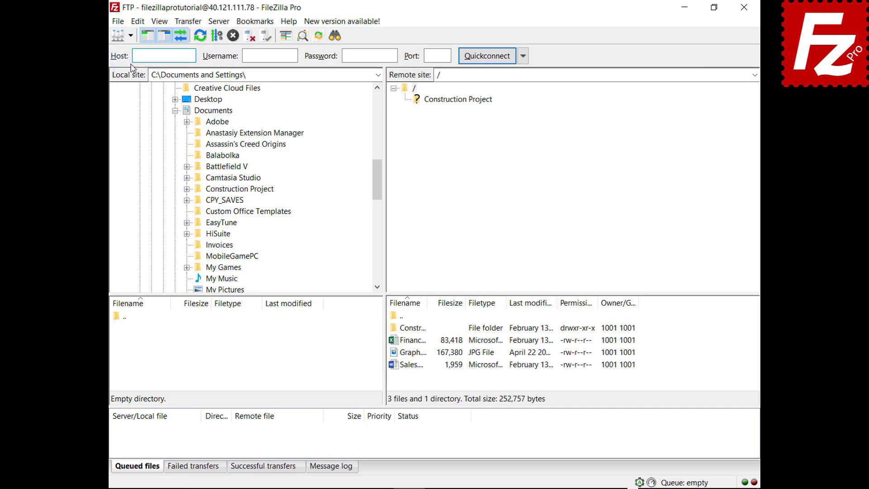
click(397, 342)
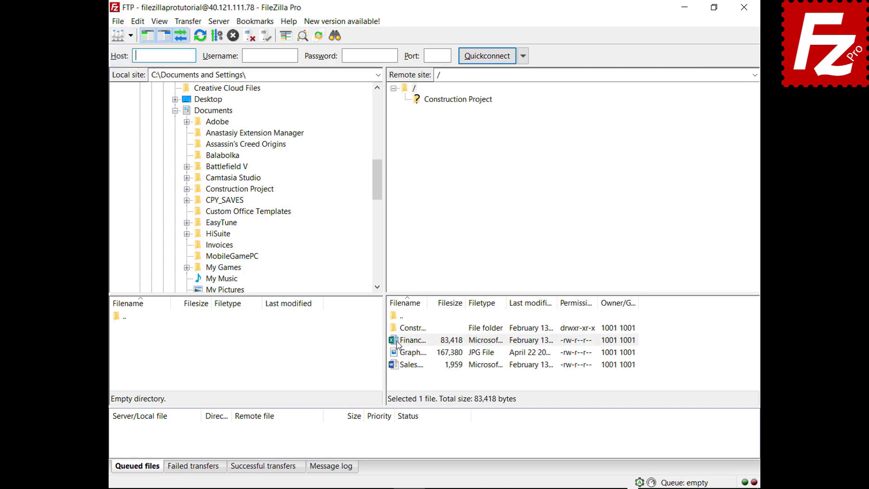
drag(397, 345, 243, 113)
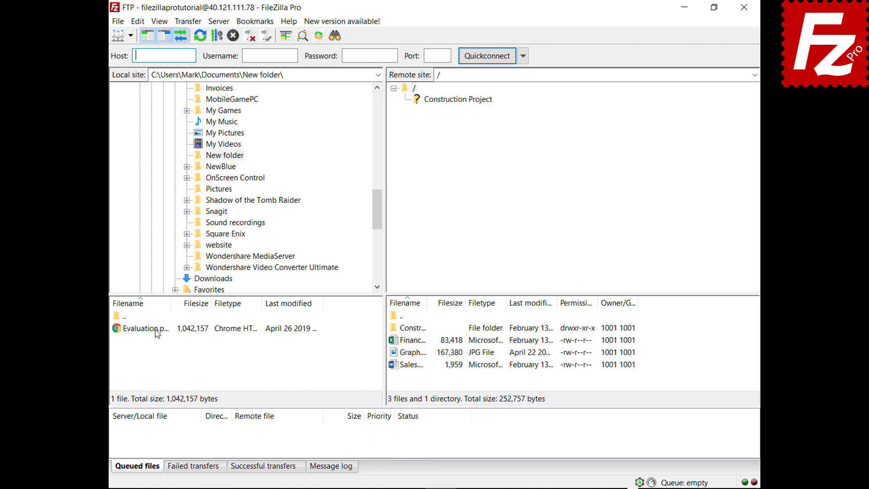
click(156, 331)
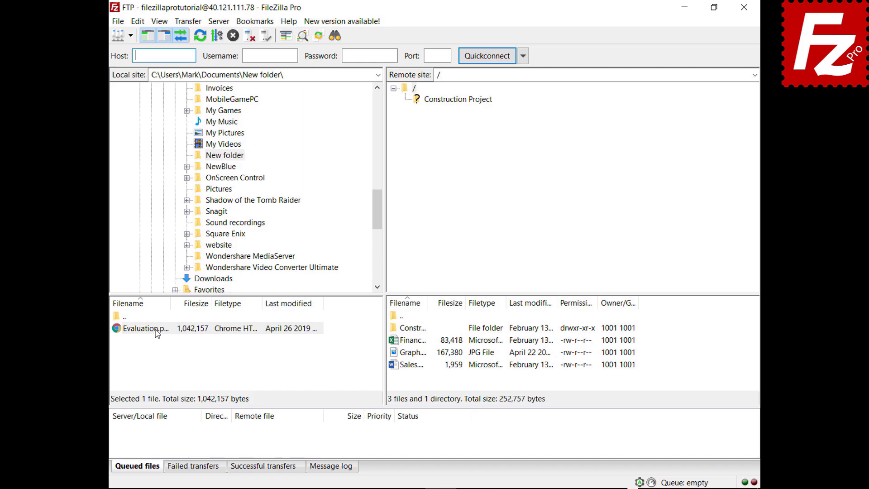
drag(157, 333, 422, 381)
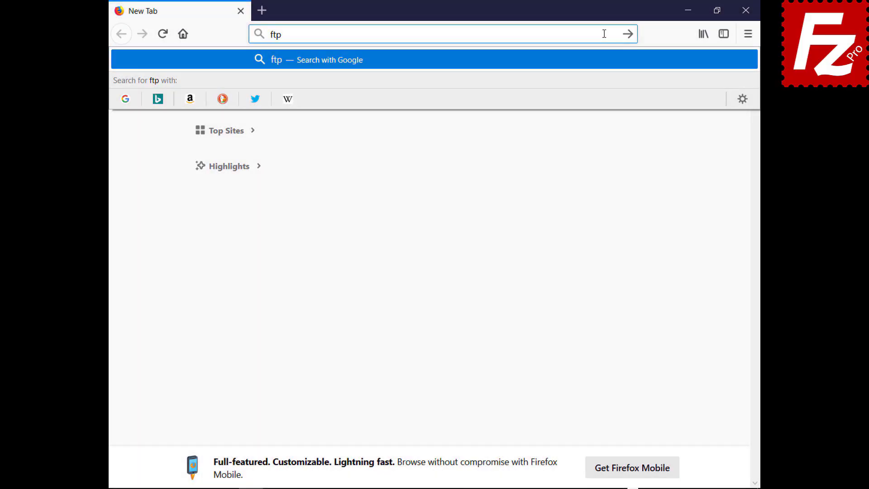
Step: Load ftptest.net and enter host 40.121.111.78 with the FTP account's username and password
text(test.net)
key(Return)
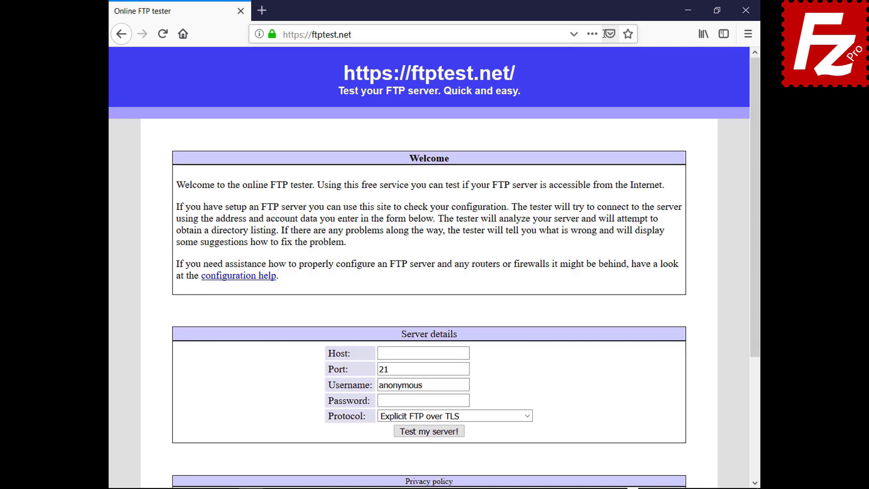
click(423, 353)
text(40.121.111.78)
triple_click(467, 385)
text(filezillaprotutorial)
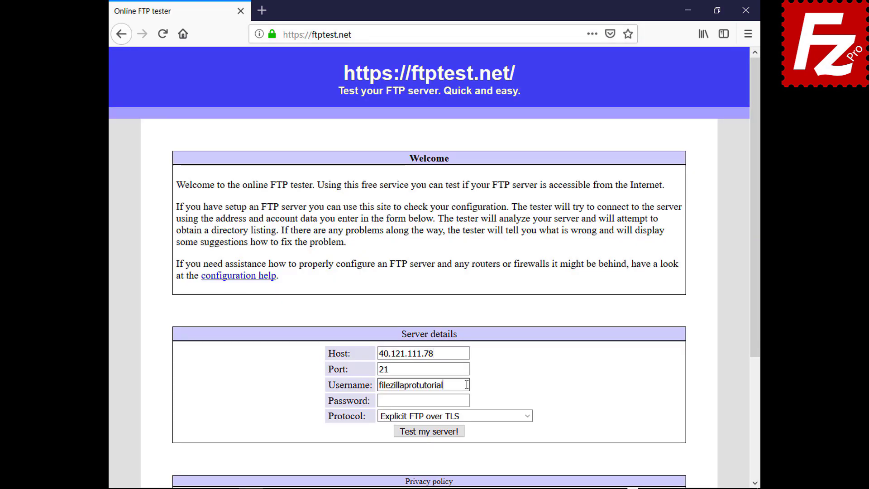
click(467, 401)
key(ctrl+v)
Step: Set the protocol to allow fallback to plain FTP and run the server test
click(525, 416)
click(523, 450)
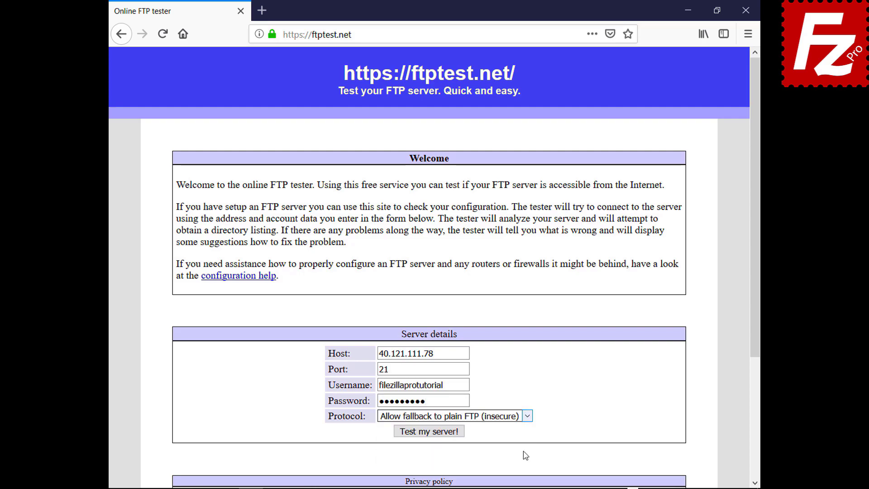
click(435, 433)
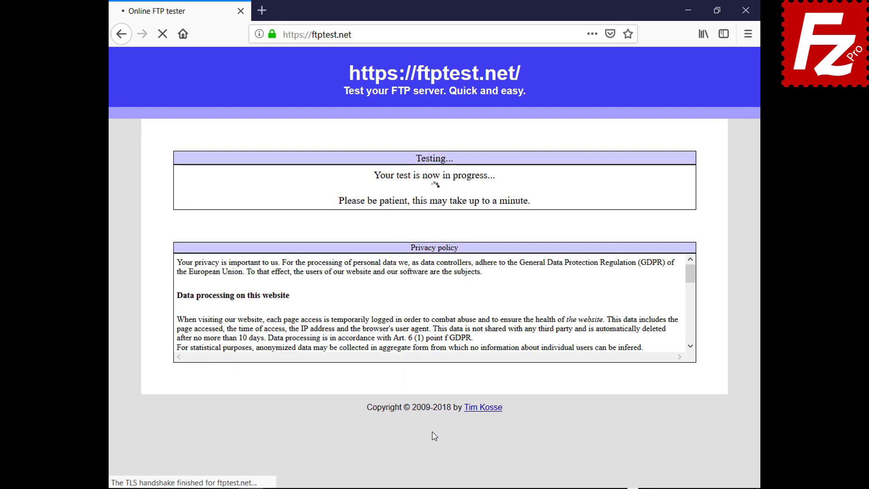
scroll(754, 369, down, 3)
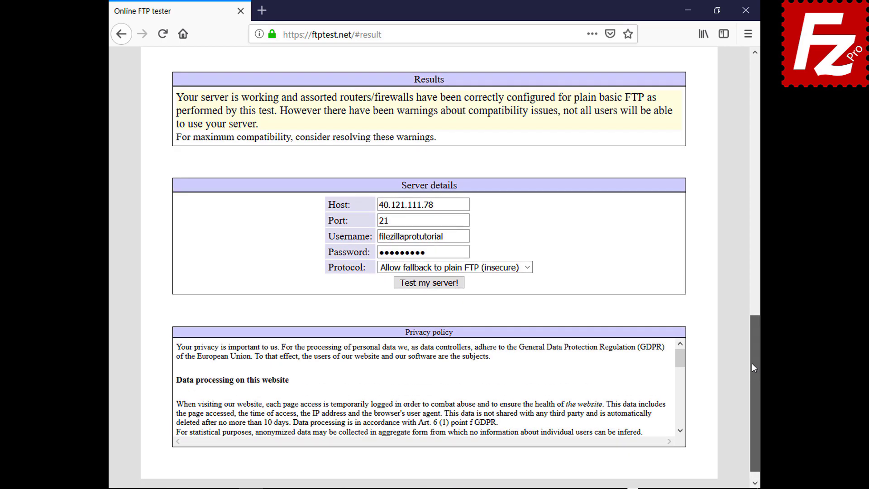
drag(754, 368, 713, 112)
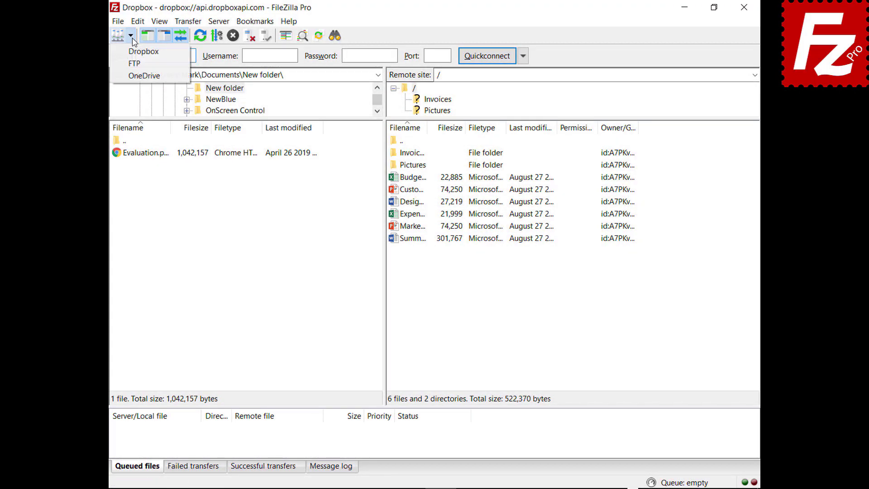
Step: Open the OneDrive site in a new tab beside Dropbox, then return to the Dropbox tab
click(135, 75)
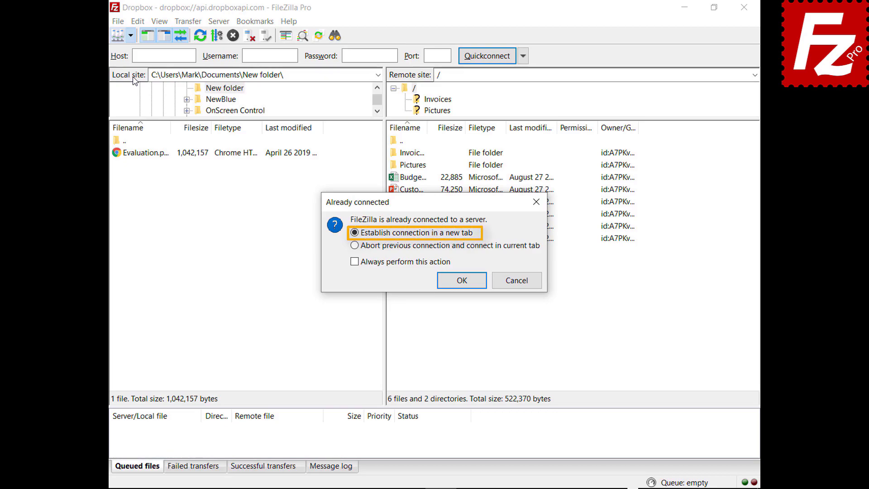
click(463, 285)
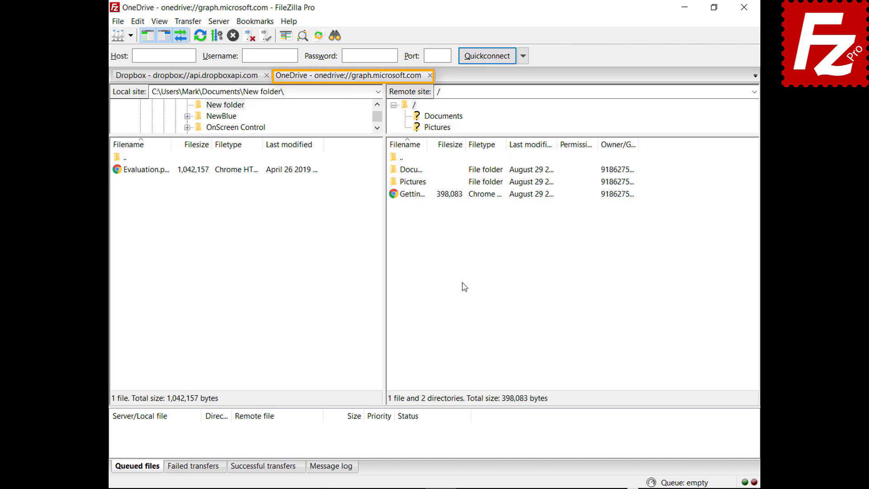
click(186, 77)
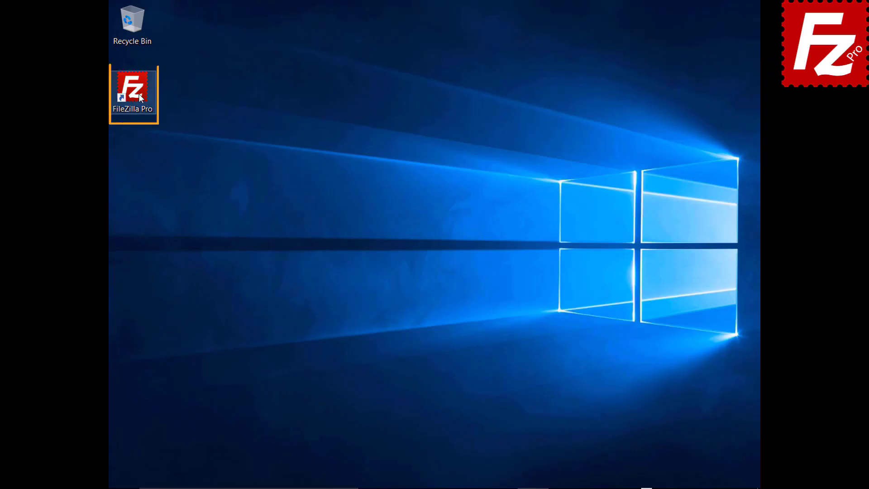
Step: Launch FileZilla Pro and quick-connect to 40.121.111.78 with the tutorial account's username and password
double_click(137, 94)
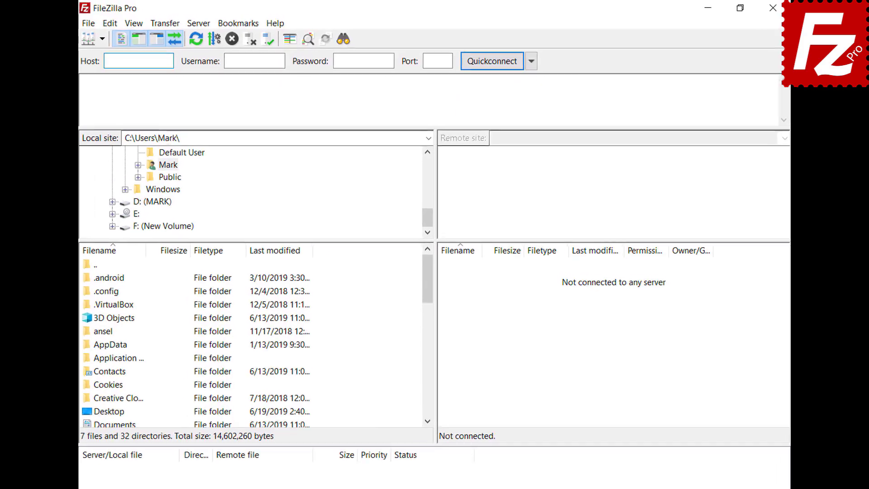
text(40.121.111.78)
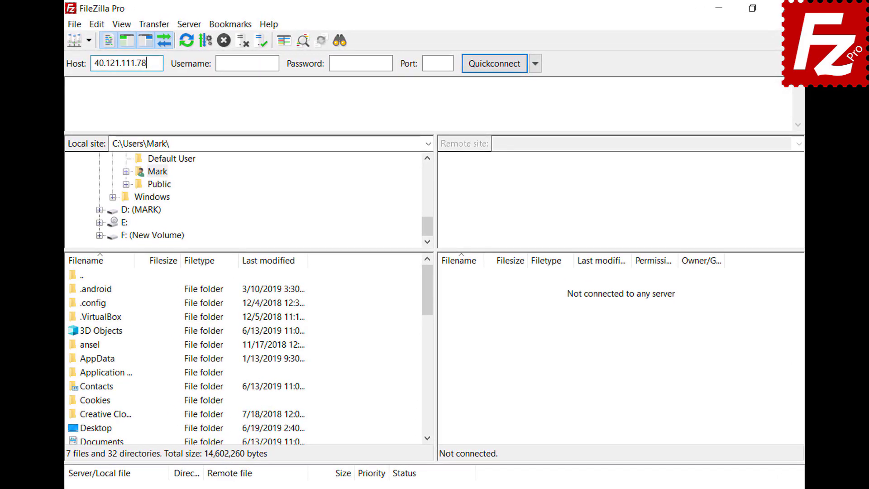
key(Tab)
text(zillaprotutorial)
key(Tab)
text(•••••••••)
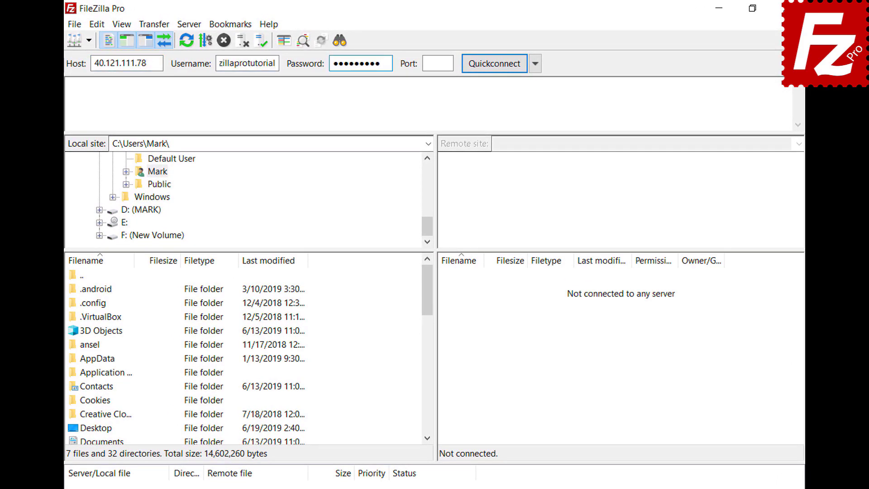
key(Return)
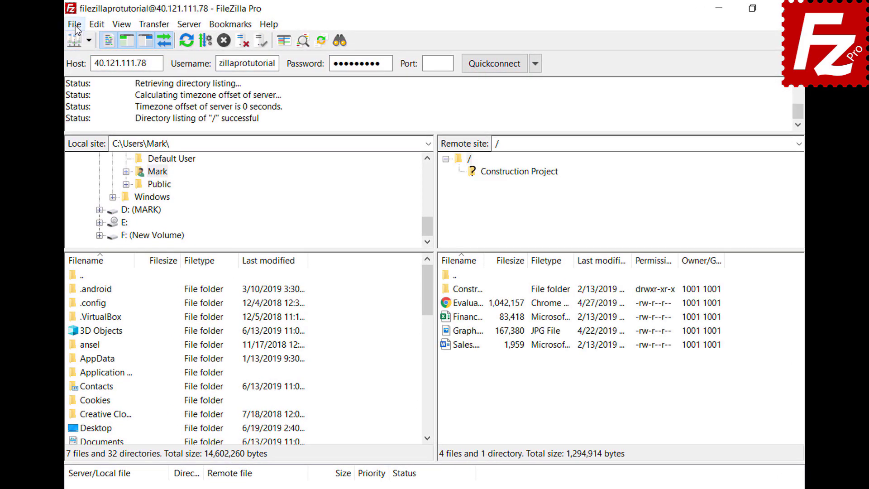
Step: Copy the current connection into Site Manager as a site named 'New connection'
click(75, 26)
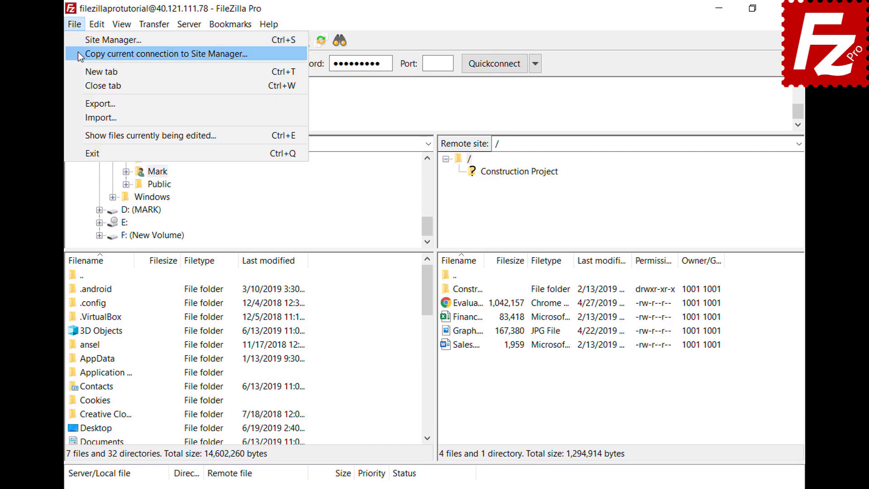
click(80, 55)
text(New connect)
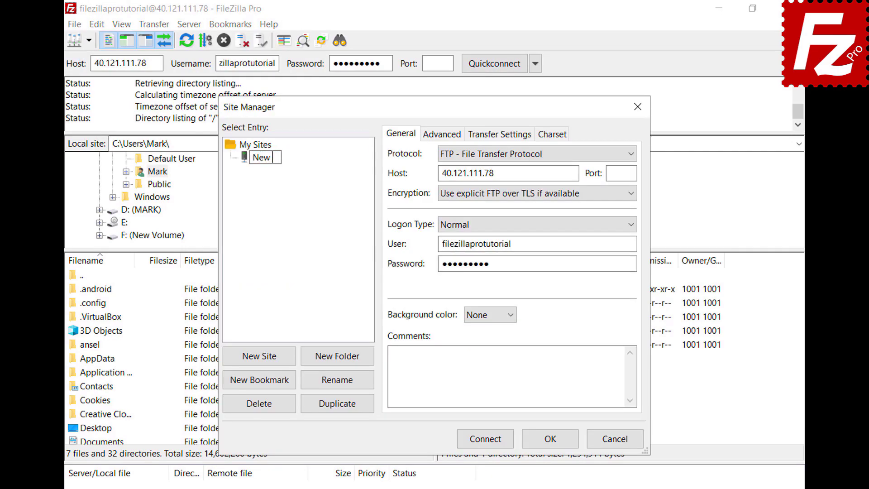
text(ion)
key(Return)
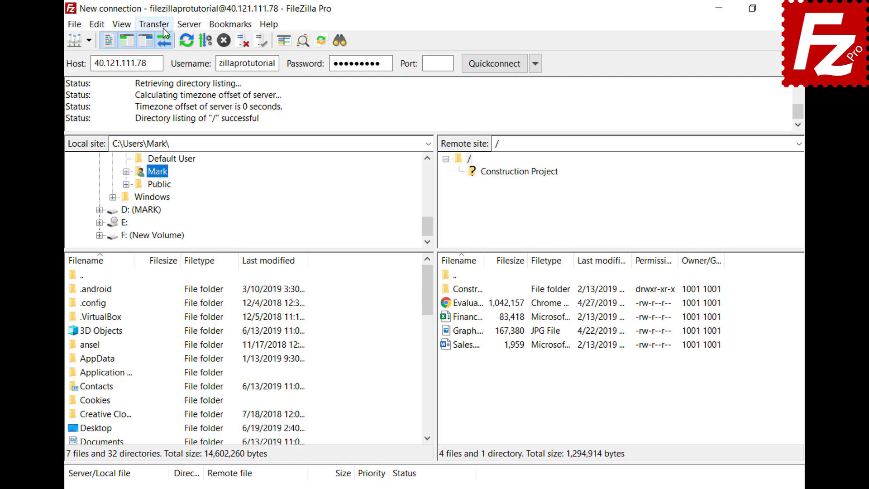
Step: Bring up the Manual transfer dialog from the Transfer menu
click(164, 30)
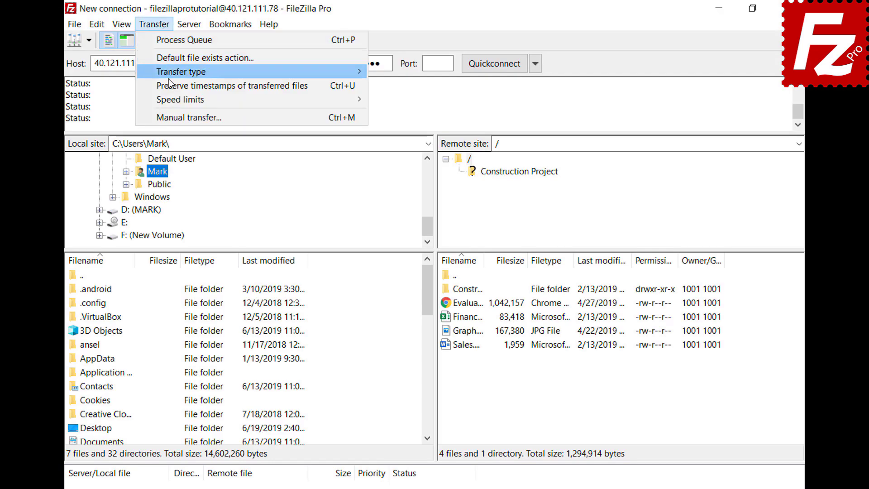
click(177, 118)
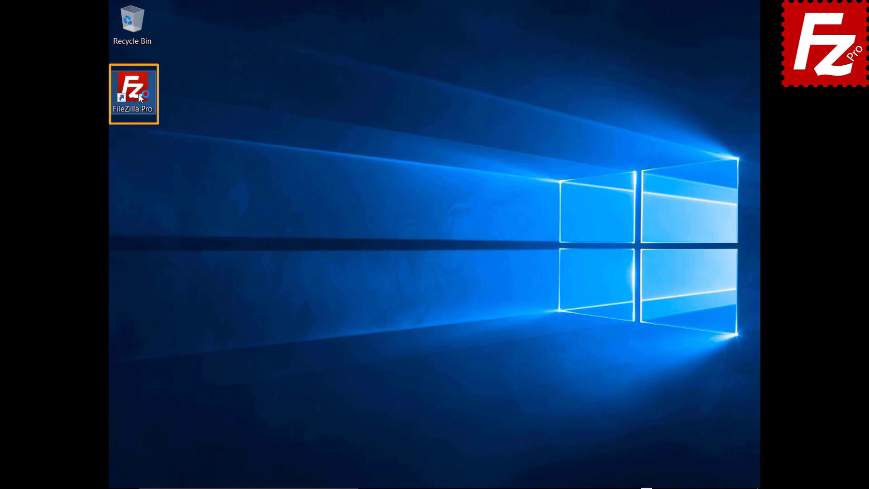
Step: Launch FileZilla Pro, reconnect to the last server, disconnect, then reconnect again
double_click(137, 93)
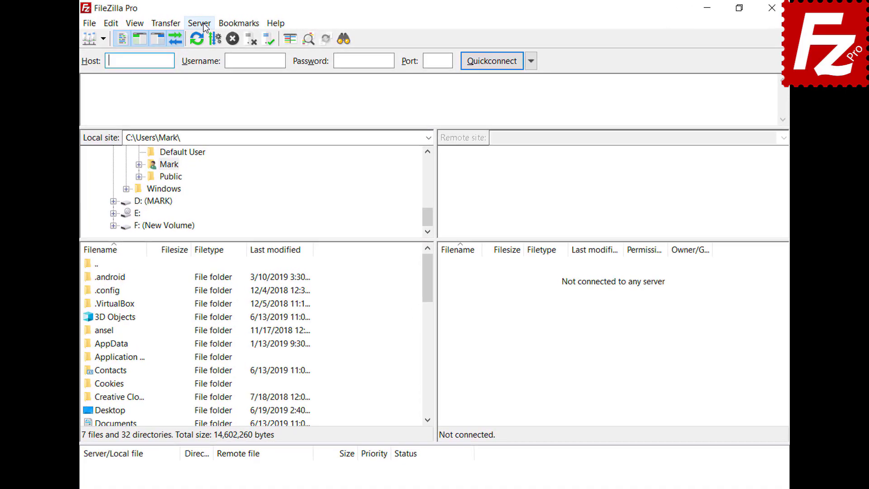
click(199, 23)
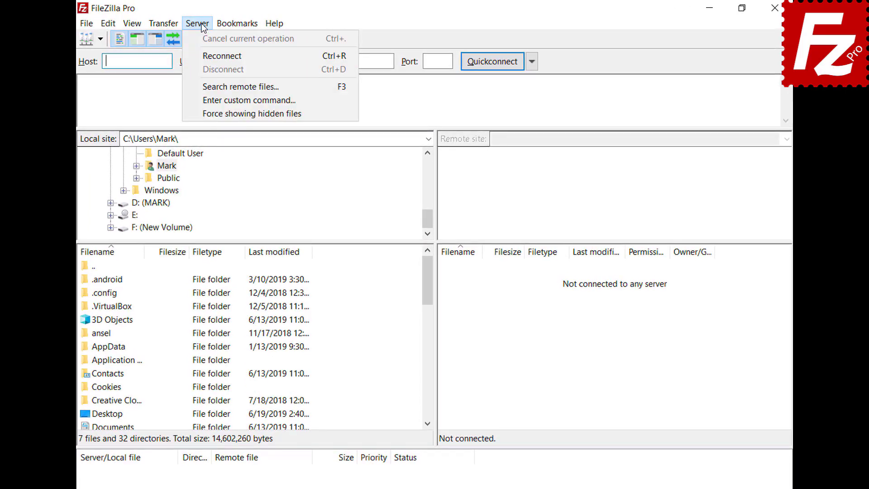
click(222, 55)
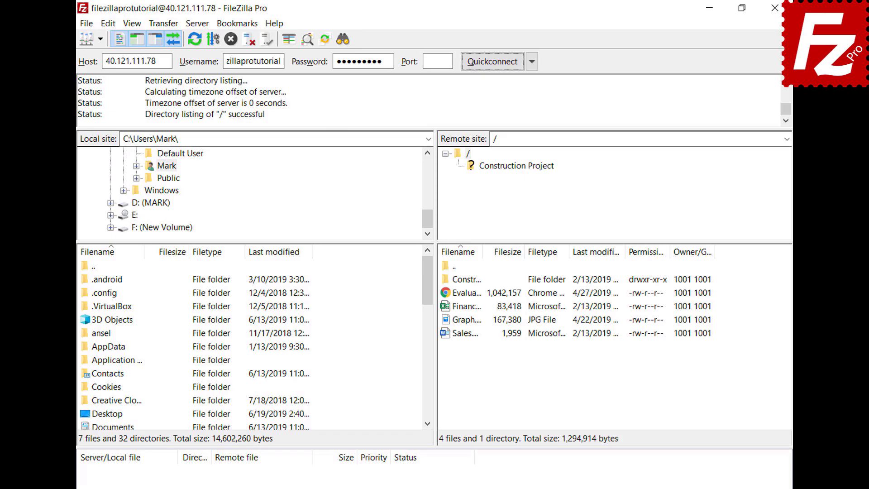
click(196, 28)
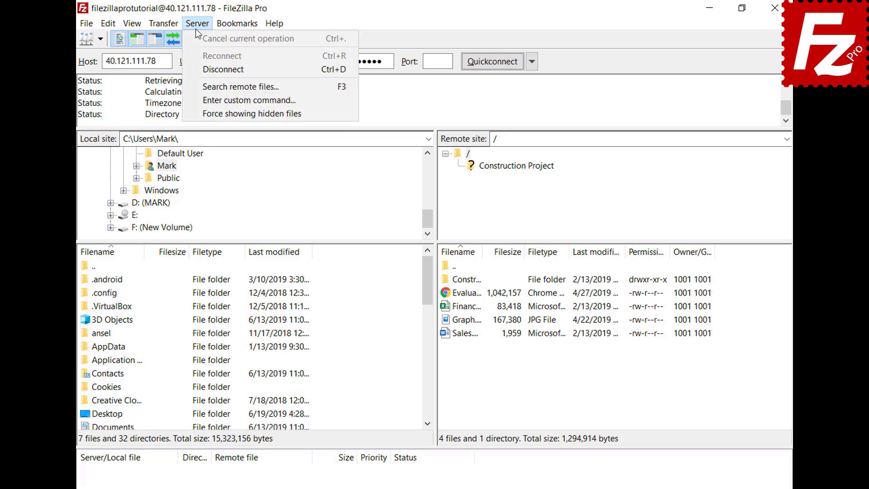
click(201, 69)
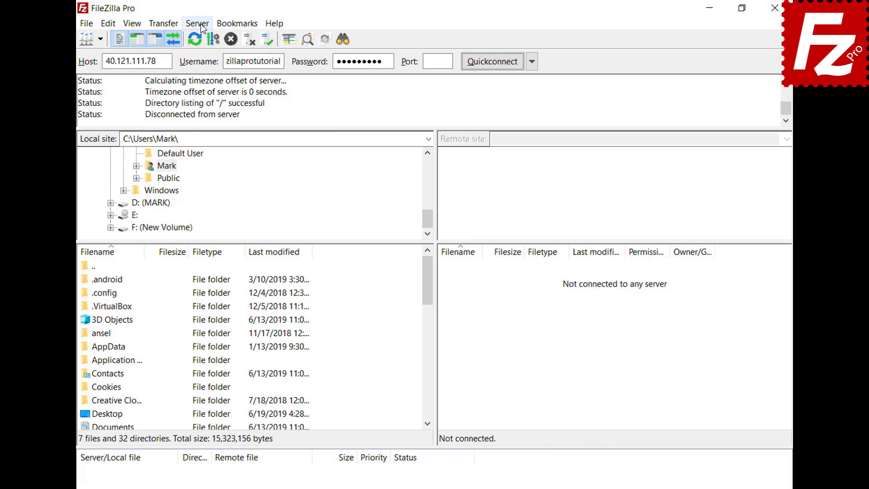
click(199, 23)
click(206, 56)
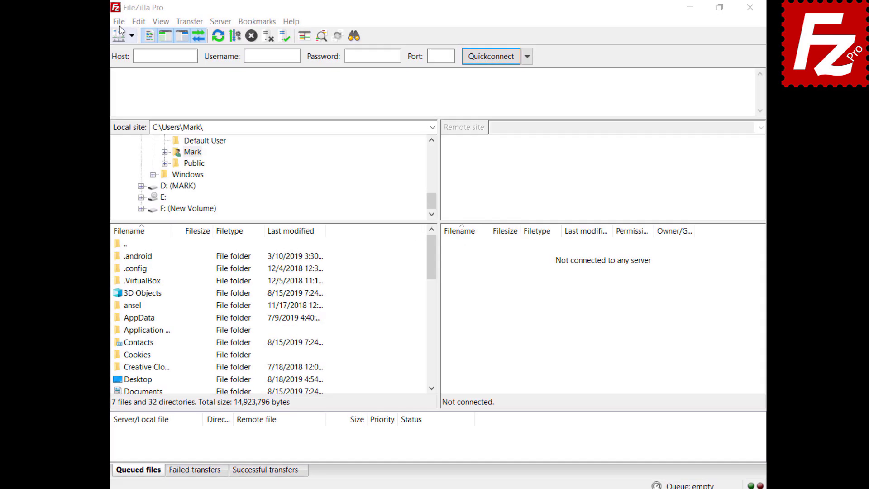
Step: In Site Manager, add a site 'Google Drive' using the Google Drive protocol and the account's e-mail
click(119, 23)
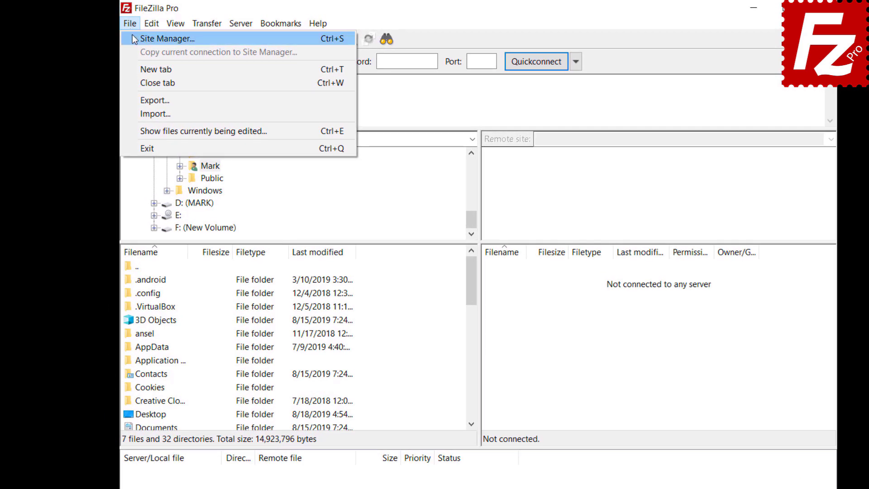
click(121, 33)
click(311, 353)
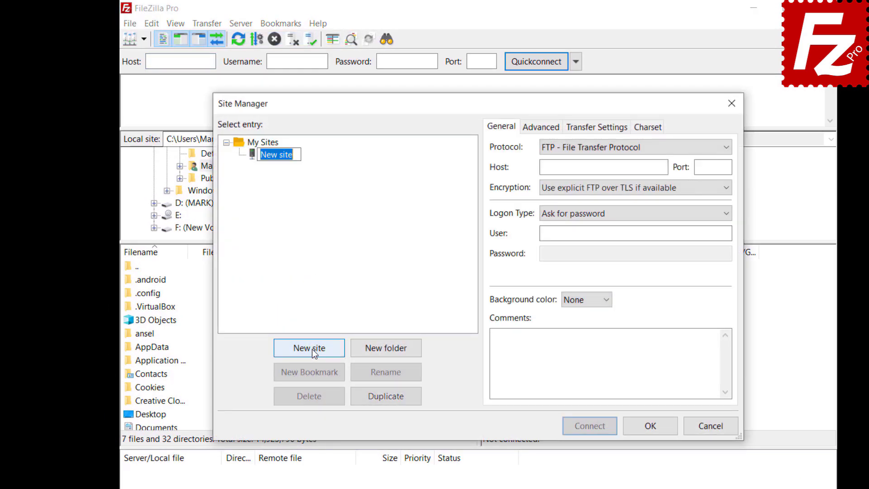
text(Google Drive)
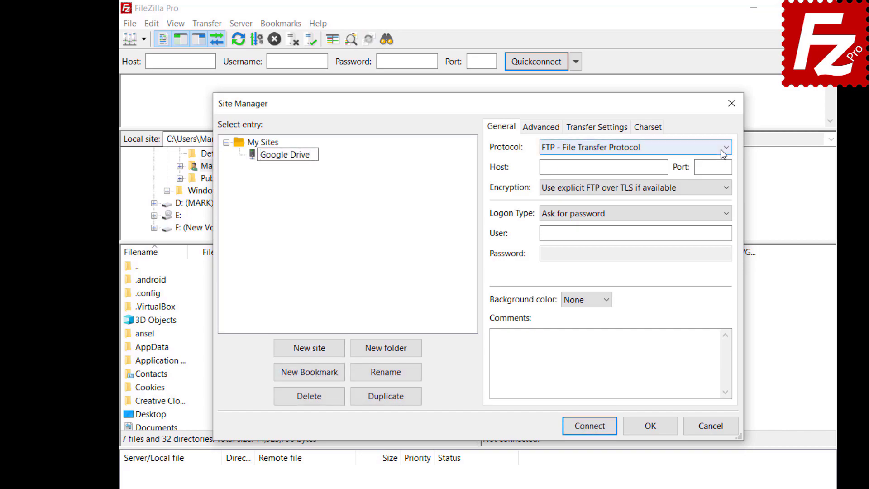
click(721, 150)
click(721, 263)
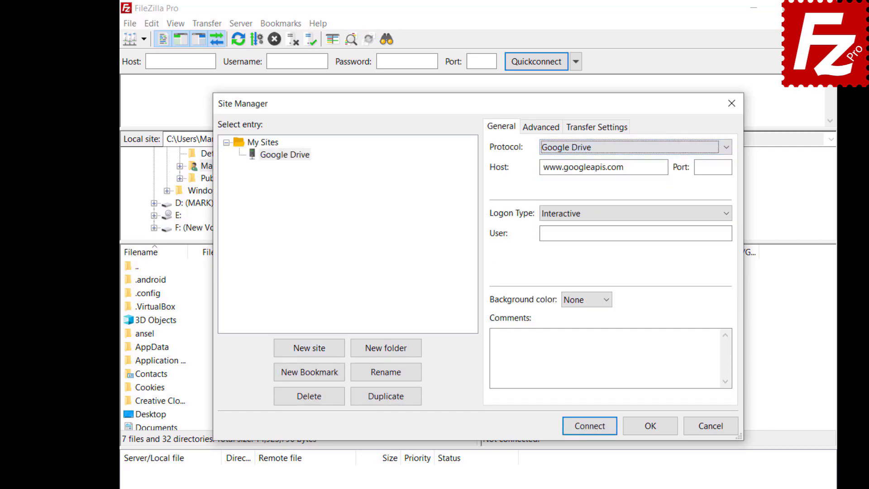
key(ctrl+v)
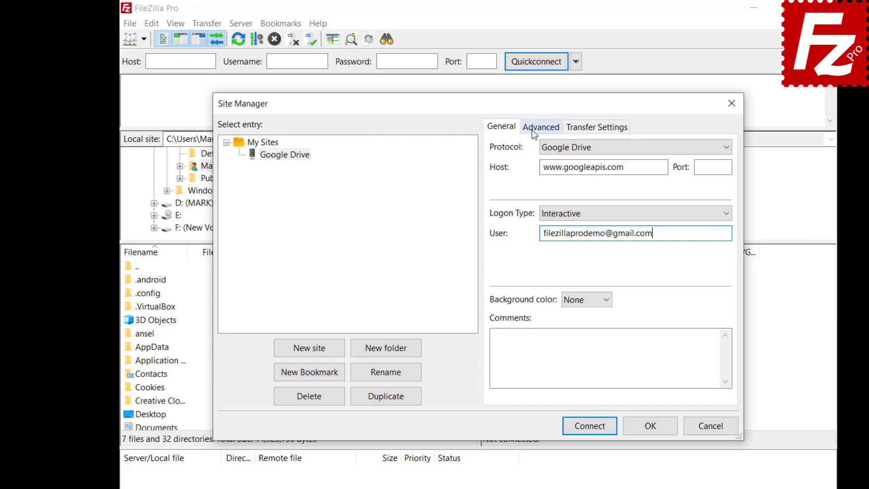
Step: Set the site's default local directory to the Construction Project folder
click(532, 129)
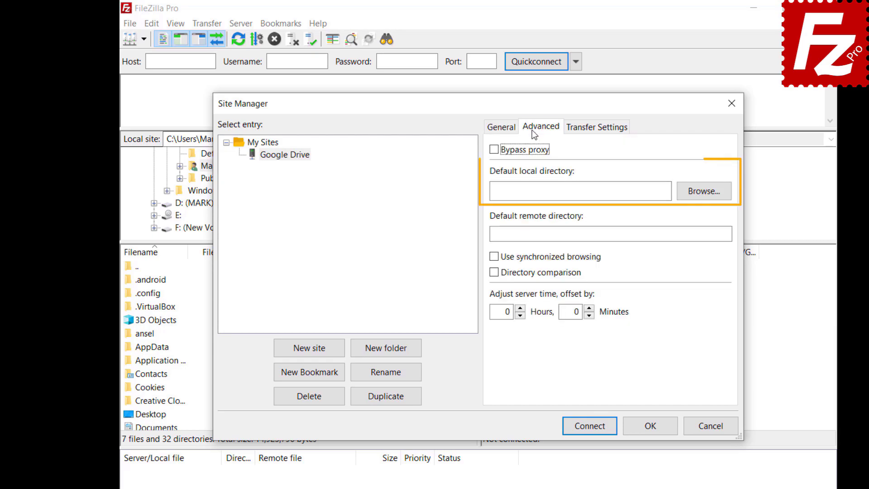
click(702, 197)
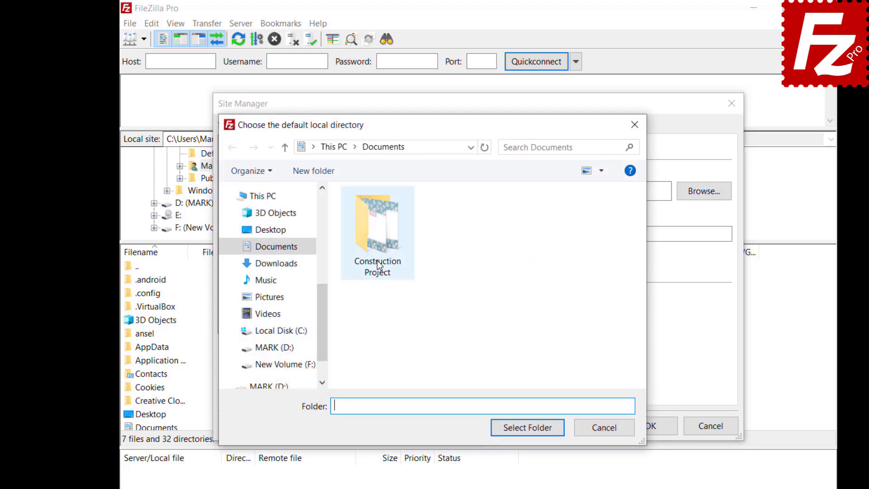
double_click(379, 265)
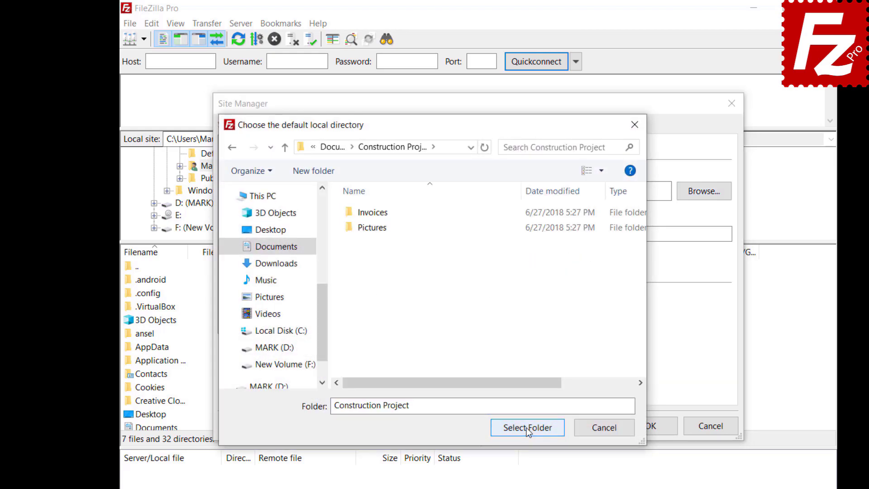
click(528, 429)
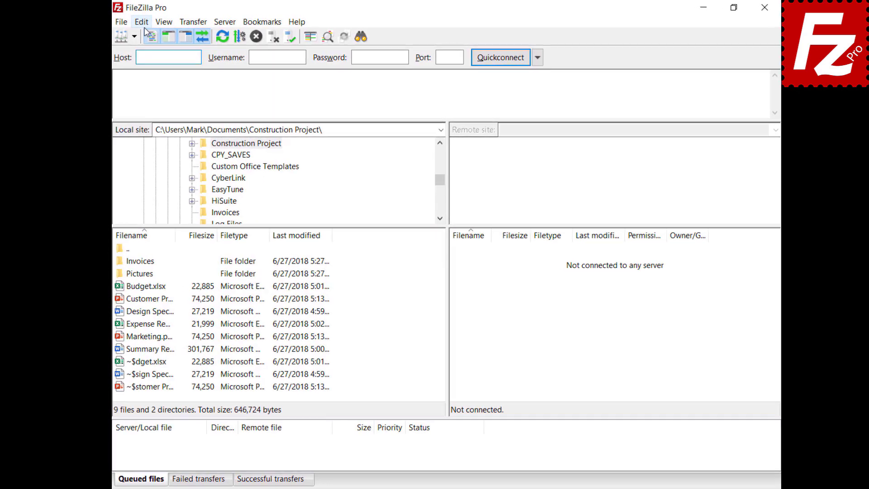
Step: Open the Settings Updates page, keeping checks once a week and reviewing the release-type options
click(145, 22)
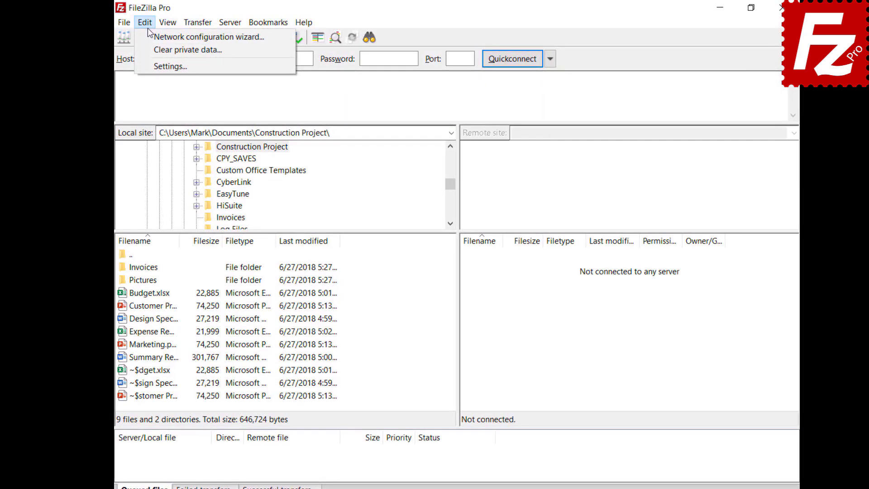
click(157, 64)
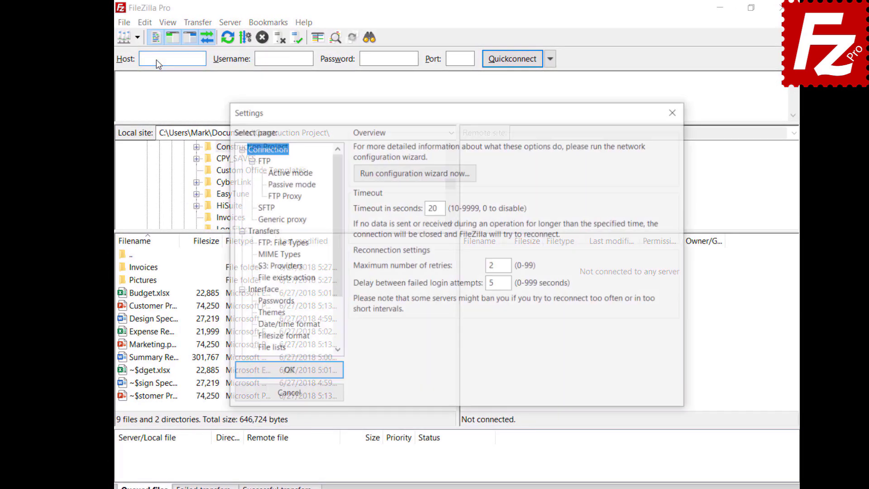
scroll(337, 269, down, 2)
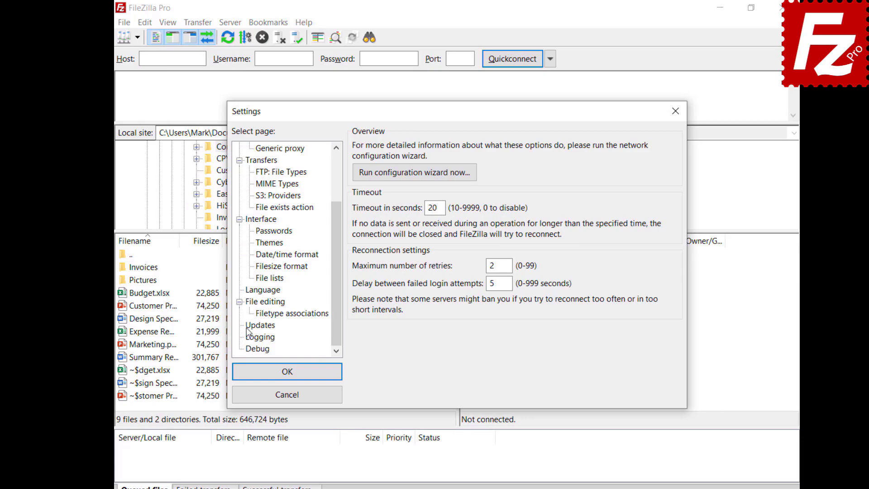
click(252, 325)
click(410, 164)
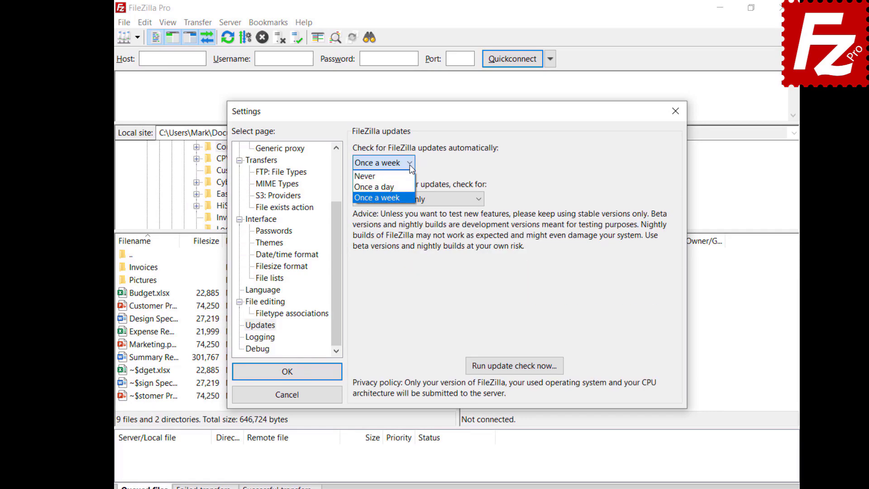
click(410, 167)
click(480, 200)
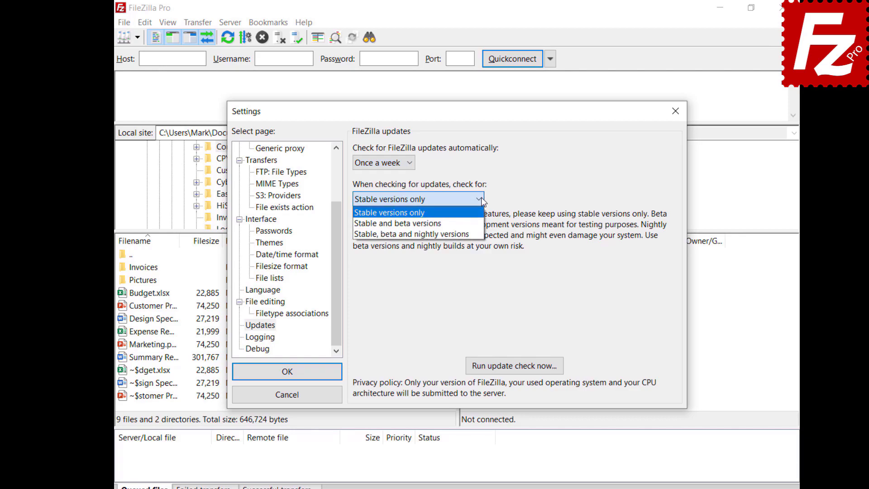
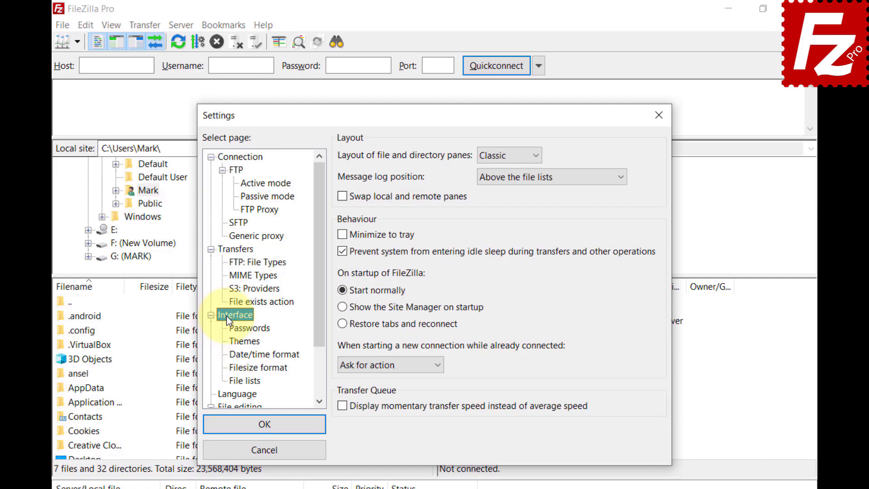
Step: Select Interface > File lists in the Settings page tree
click(232, 380)
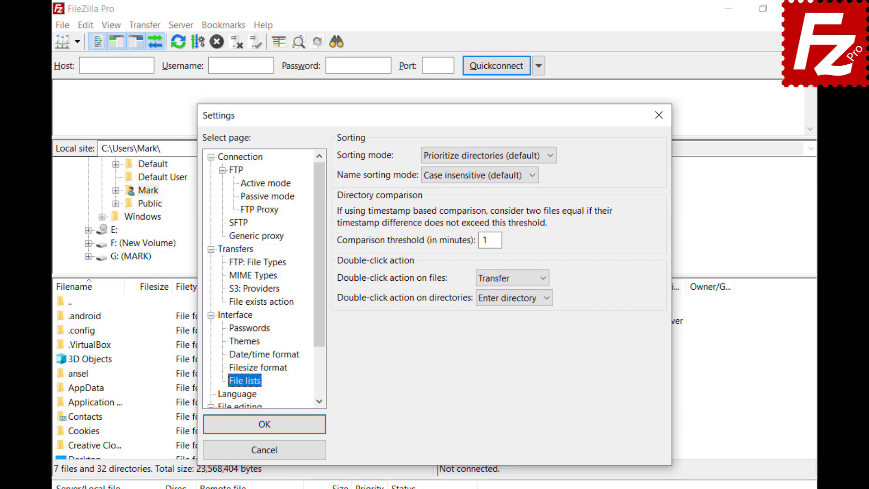
Step: Set Sorting mode to Sort directories inline and Name sorting mode to Natural sort
click(550, 154)
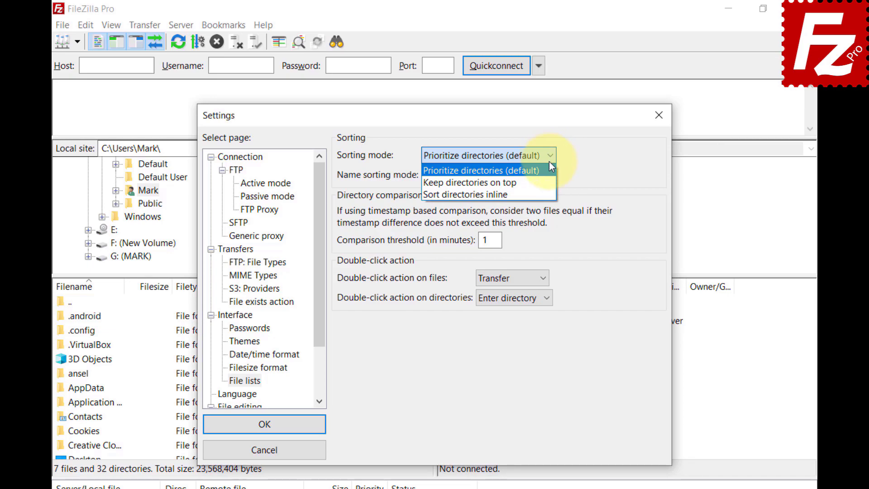
click(550, 181)
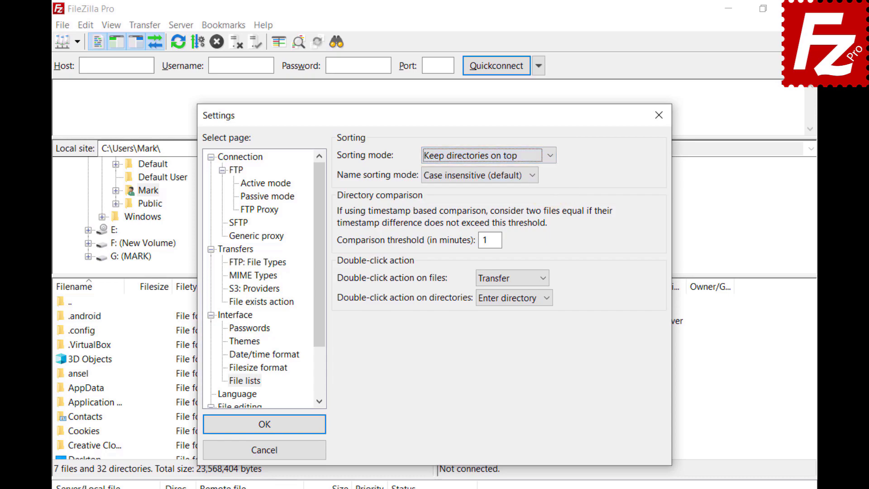
click(551, 156)
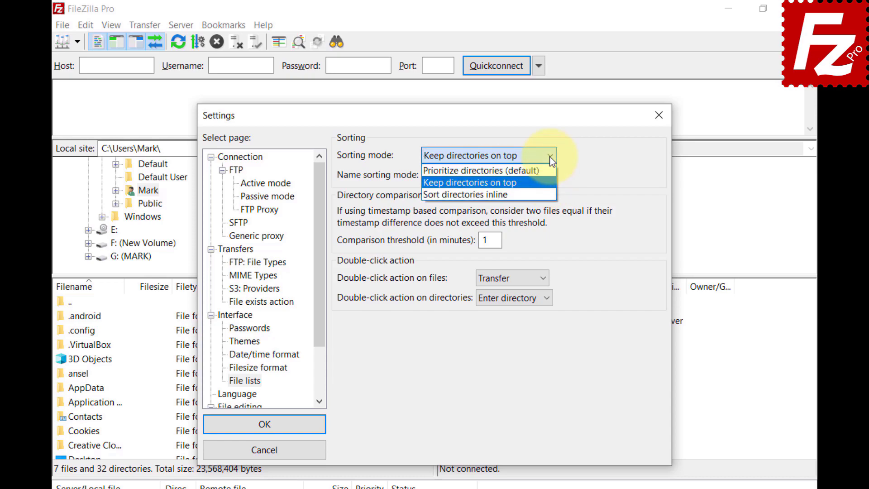
click(547, 192)
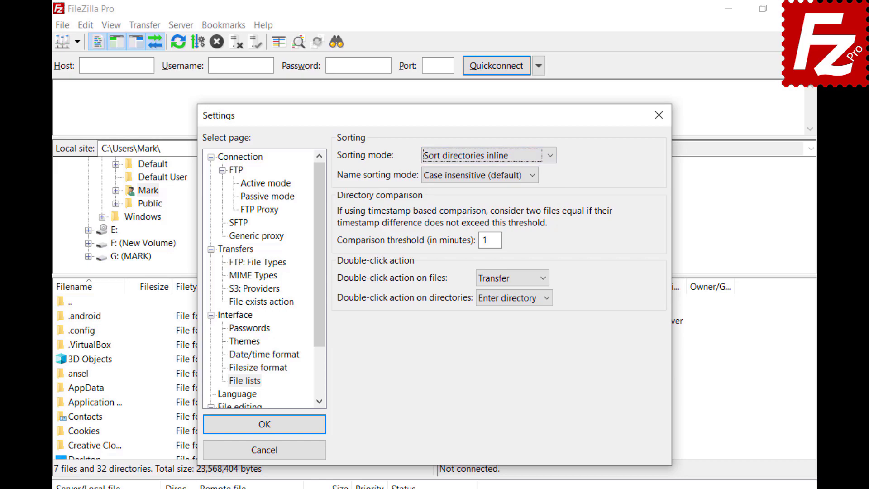
click(533, 176)
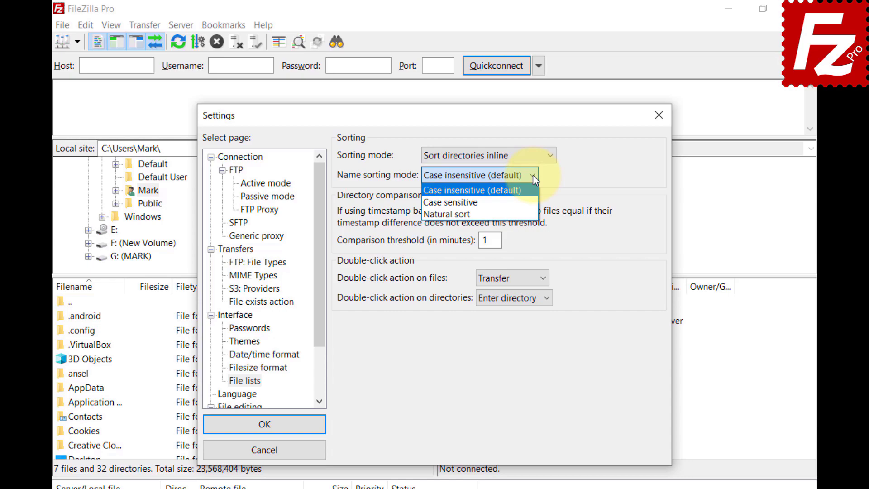
click(521, 202)
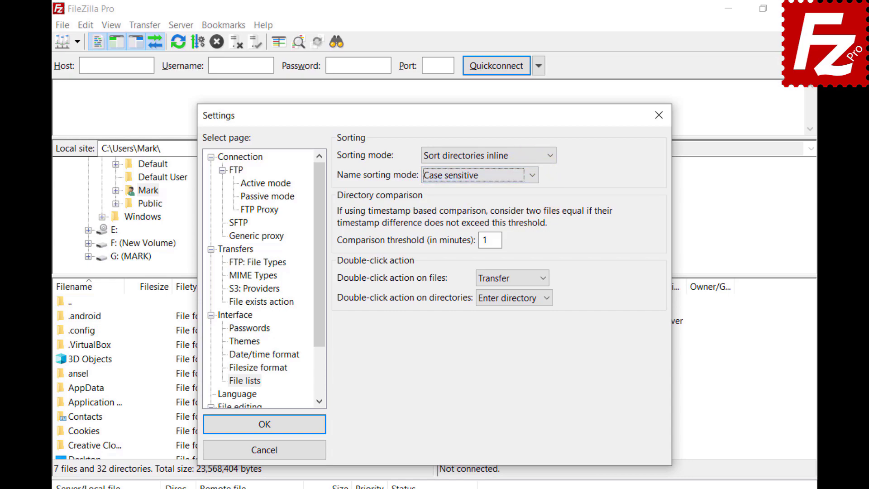
click(533, 175)
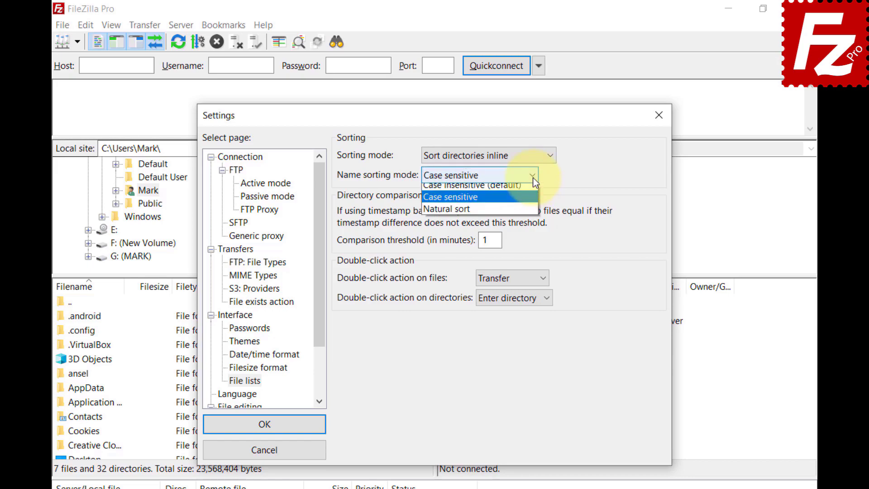
click(533, 213)
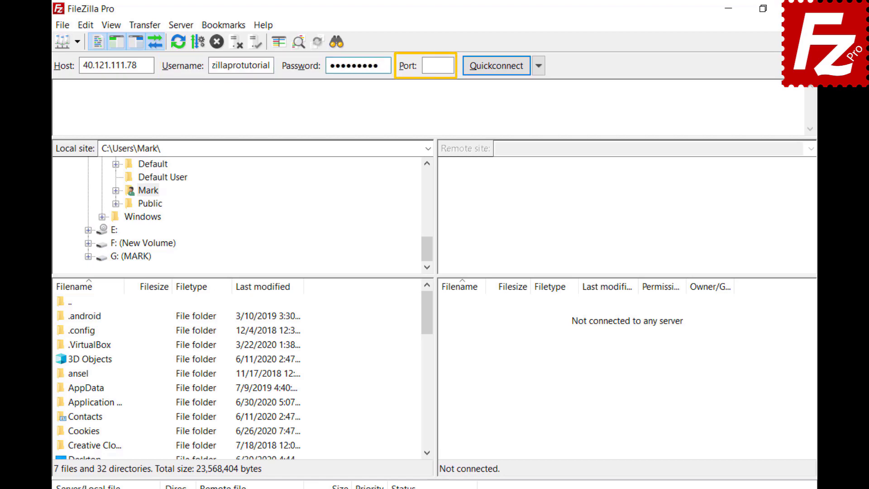
Step: Connect via Quickconnect, then relaunch FileZilla Pro from the desktop and open the File menu
click(498, 66)
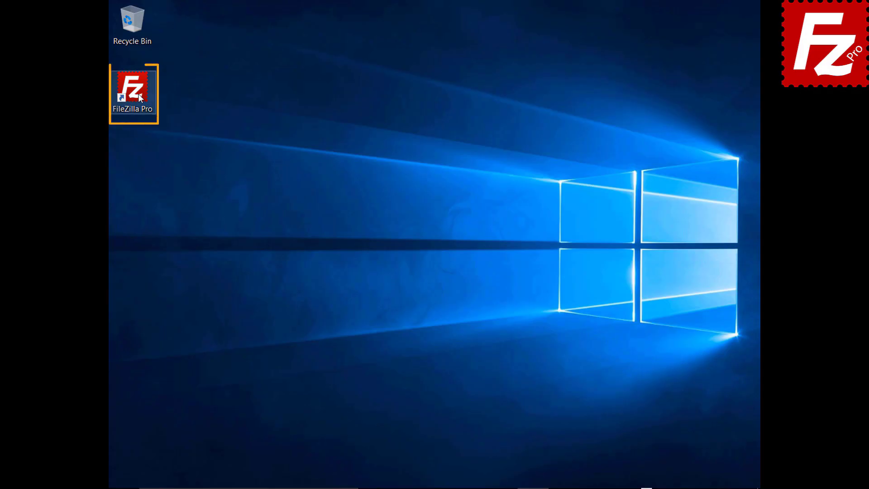
double_click(137, 94)
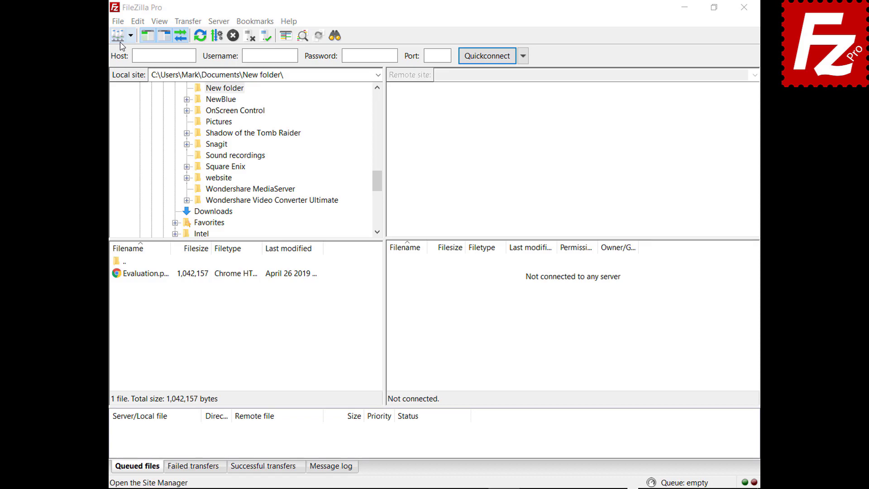
click(118, 21)
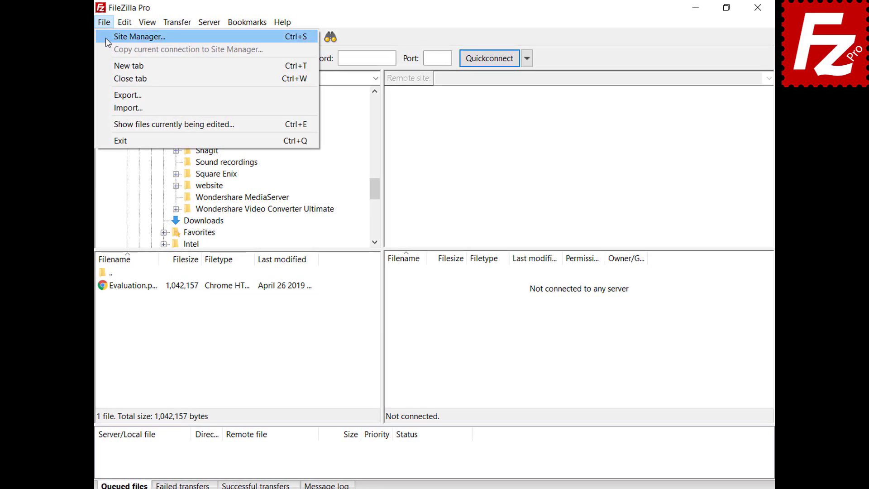
Step: Create a new site 'My Server' with host 40.121.111.78 and port 21
click(105, 37)
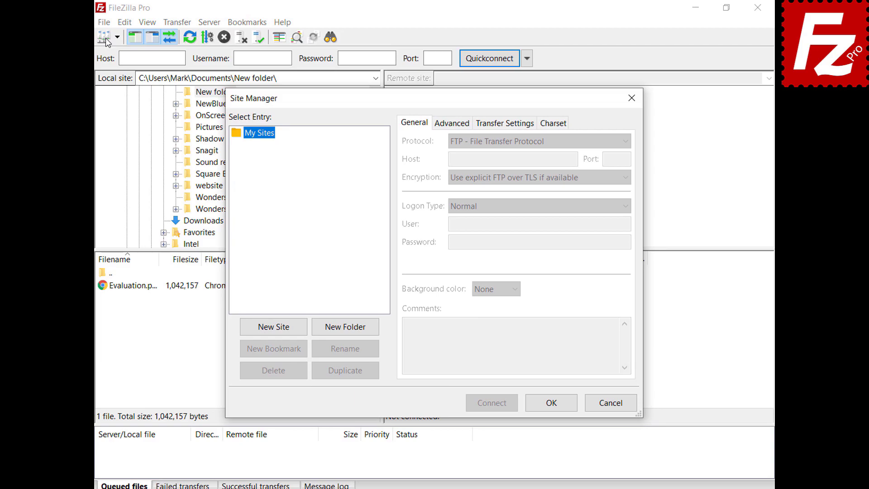
click(276, 328)
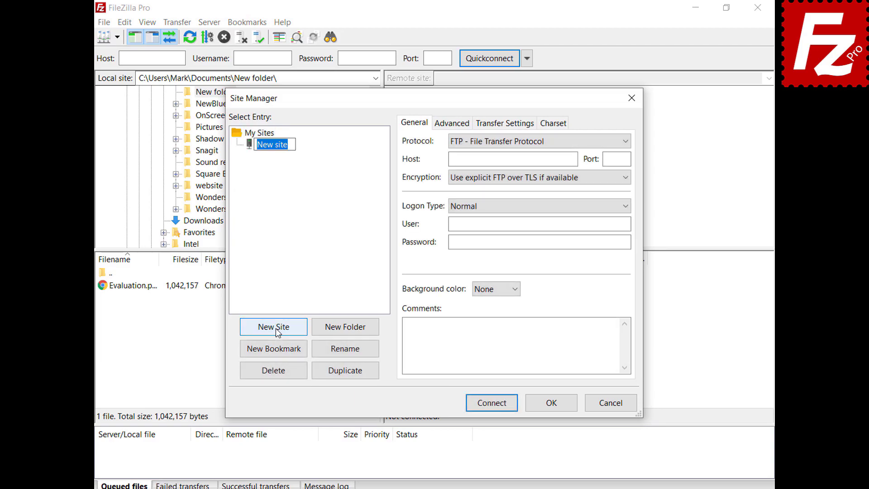
text(My Server)
click(573, 160)
text(40.121.111.78)
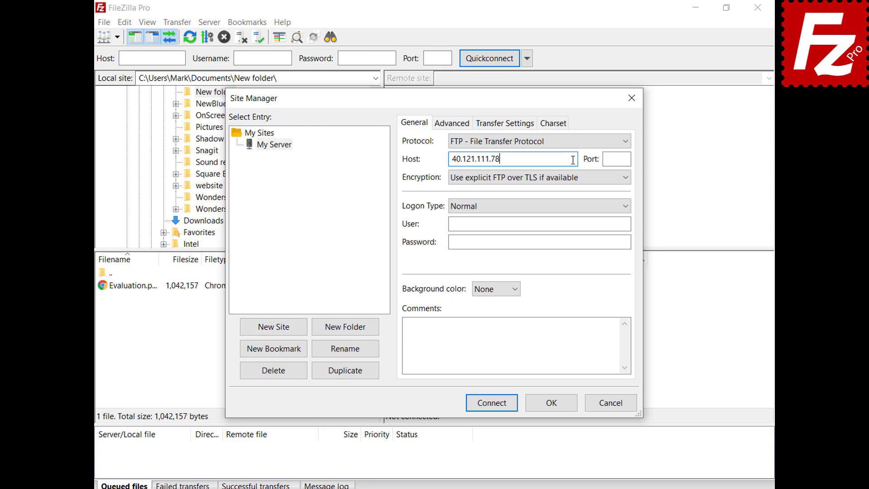
key(Tab)
text(21)
Step: Fill in the site's login user name and password and give it a Green background
click(627, 224)
text(filezillaprotutorial)
click(629, 242)
key(ctrl+v)
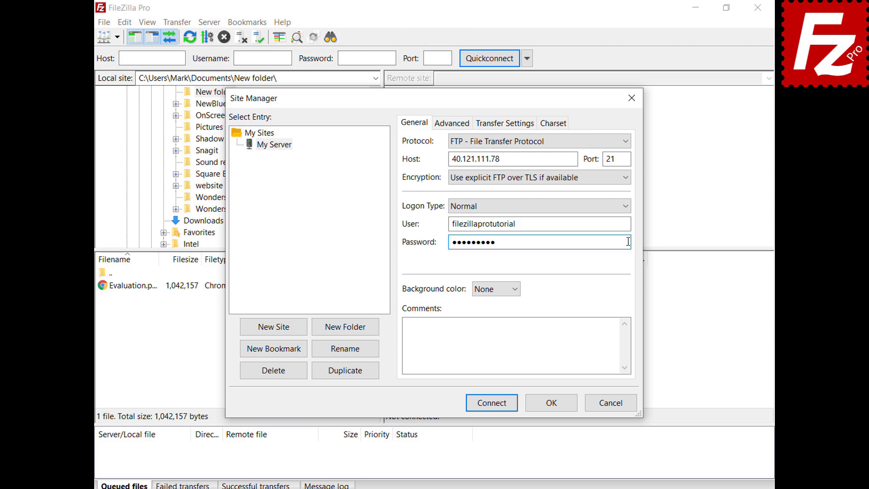
click(515, 290)
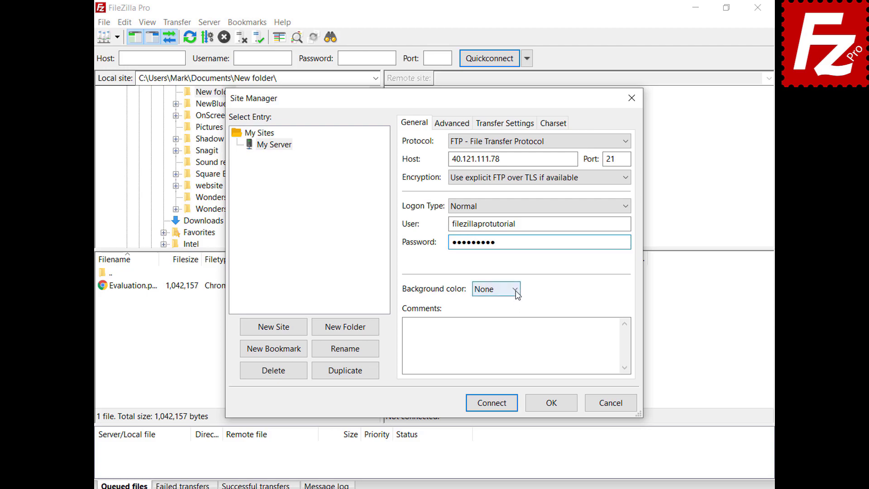
click(513, 325)
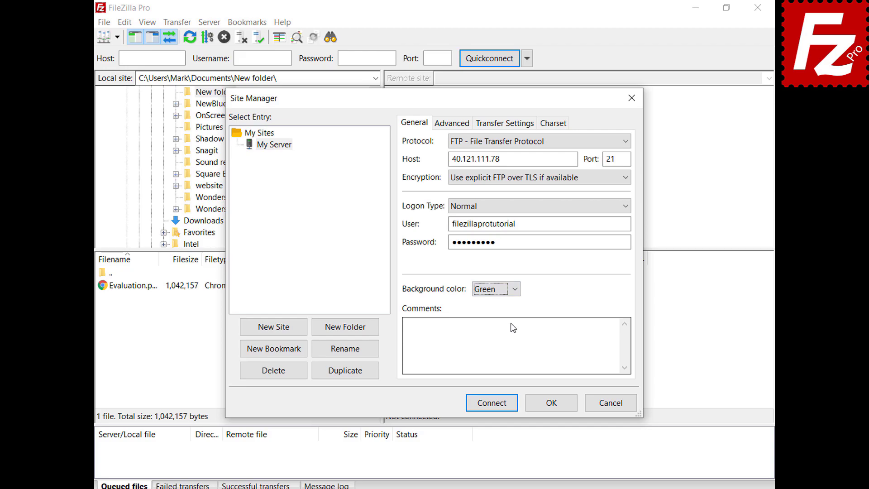
click(444, 130)
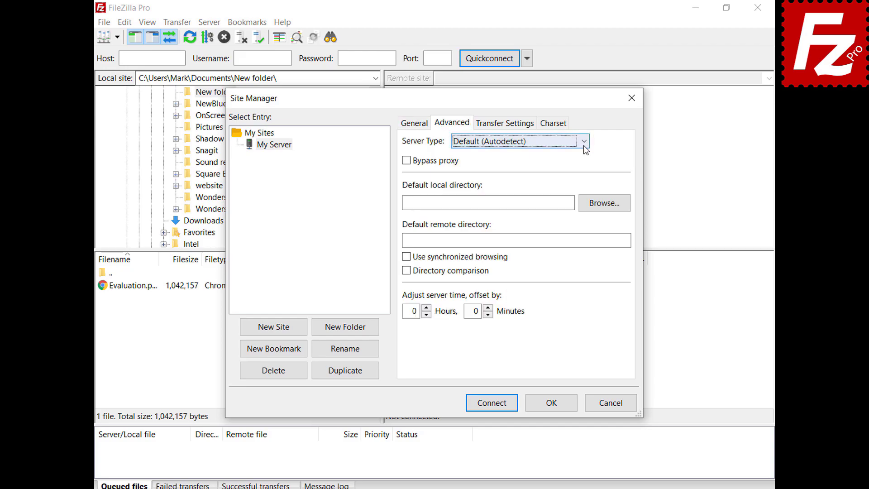
Step: Review Advanced (server type on autodetect), Transfer Settings and Charset tabs, then save My Server
click(583, 145)
click(584, 145)
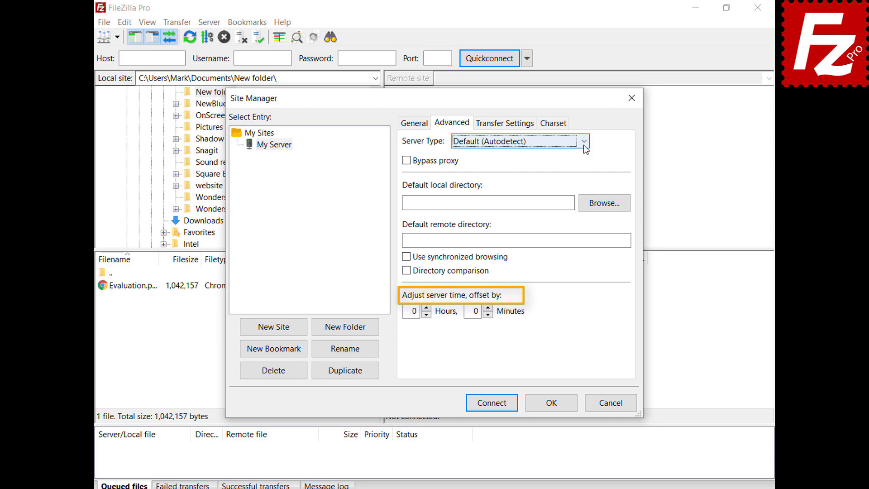
click(505, 126)
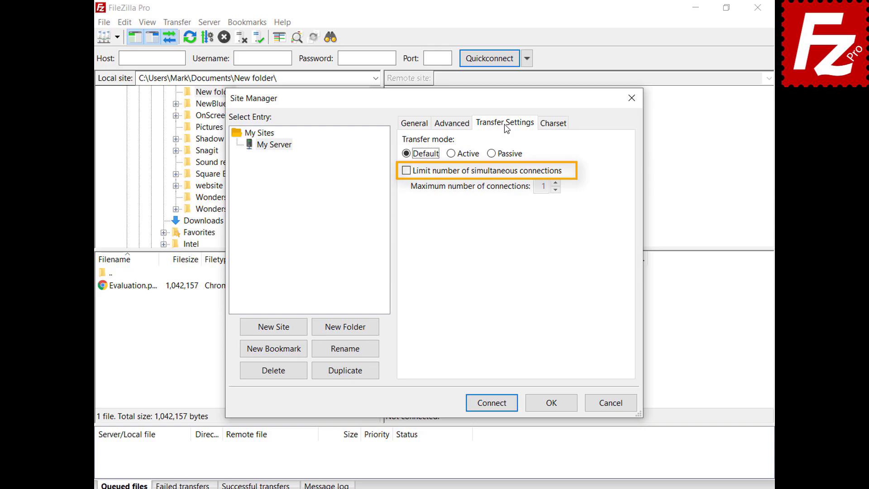
click(553, 123)
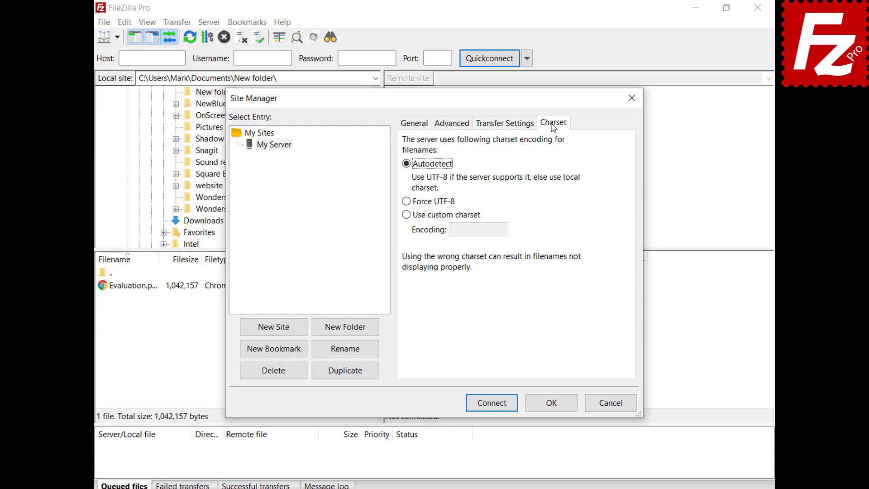
click(550, 404)
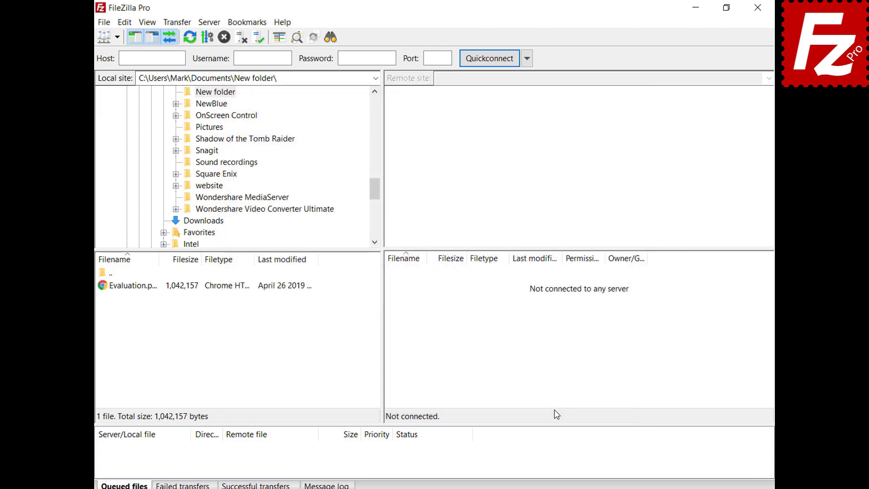
click(117, 37)
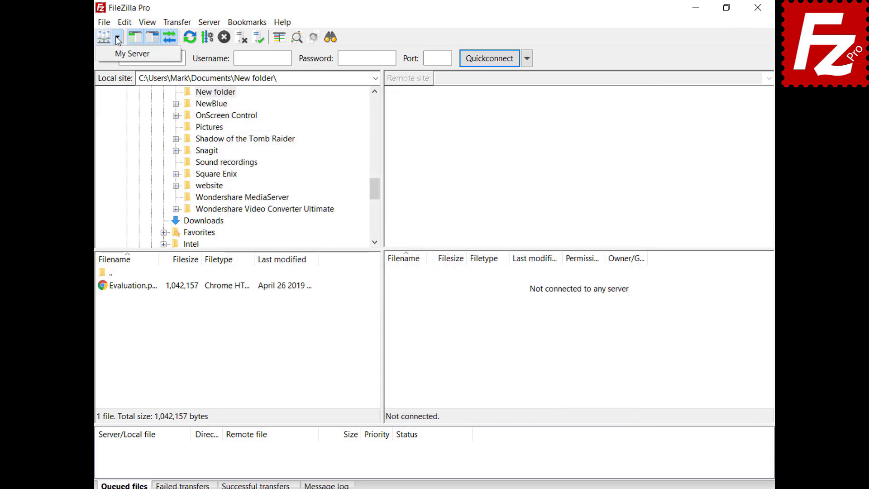
click(121, 53)
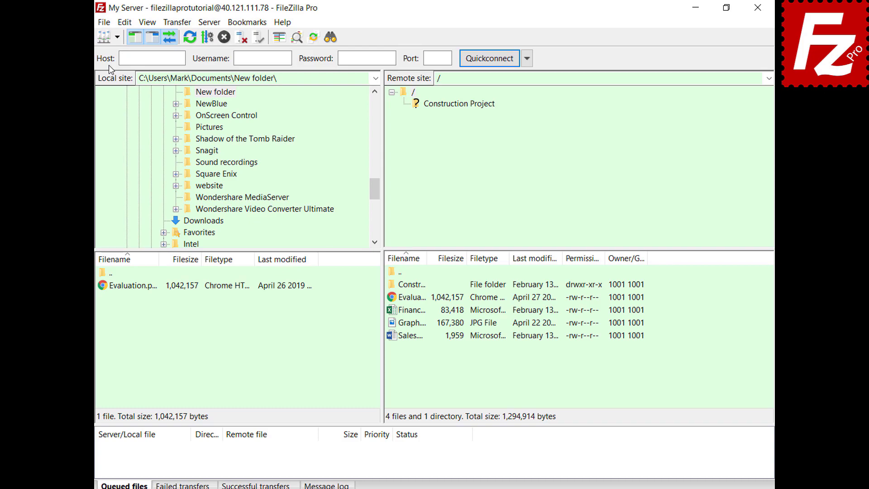
key(ctrl+s)
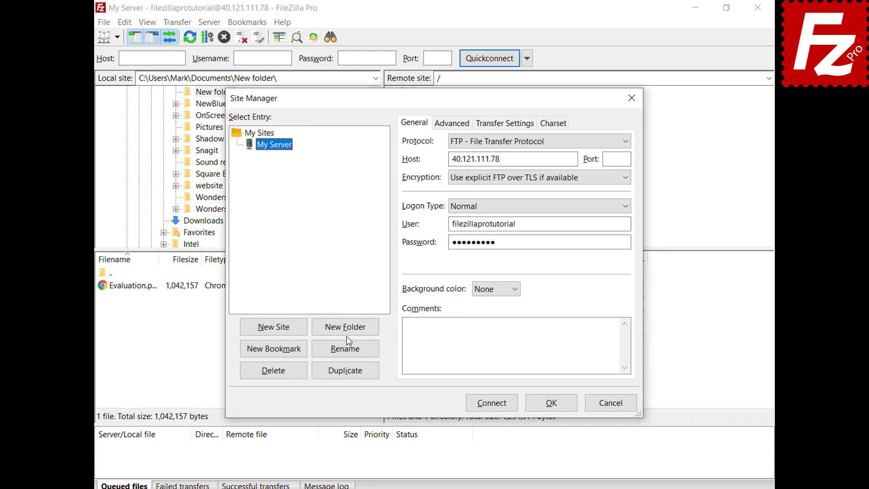
click(346, 334)
text(Sites)
key(Return)
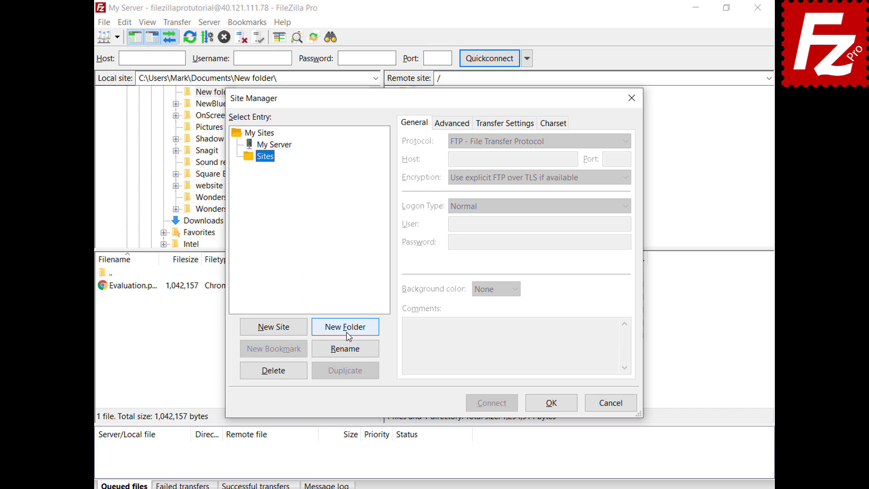
click(286, 148)
drag(286, 148, 276, 167)
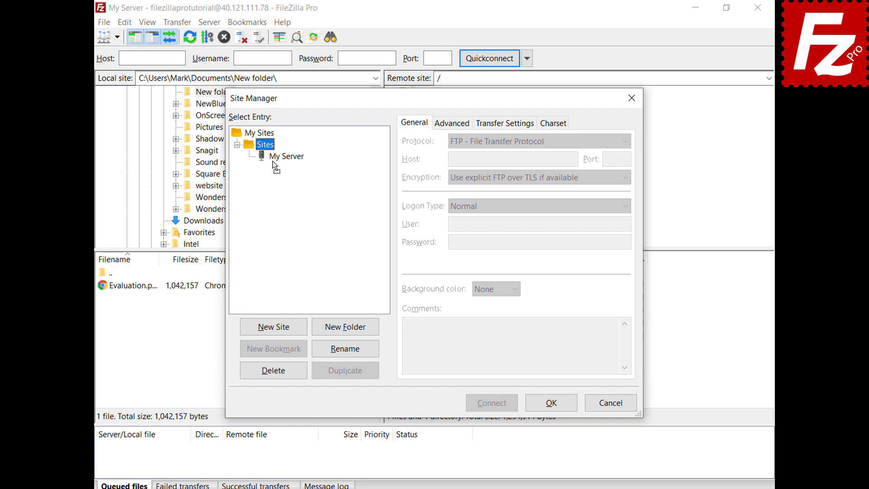
click(552, 403)
click(117, 40)
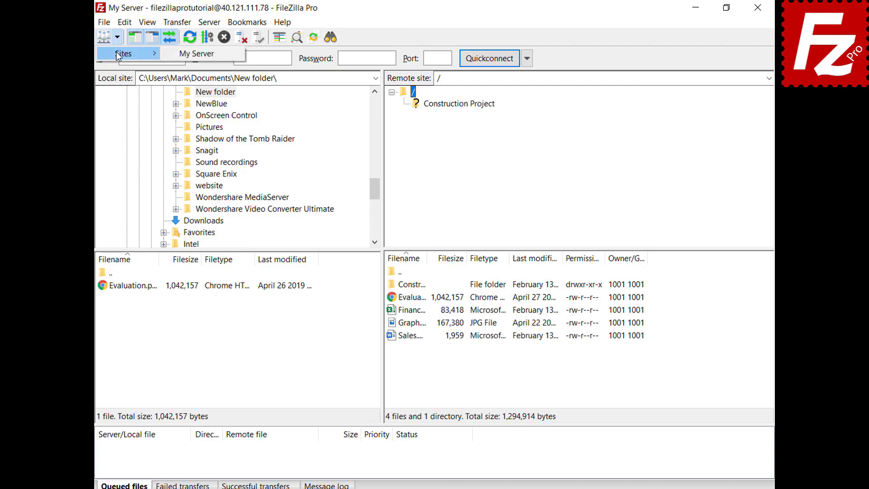
click(116, 53)
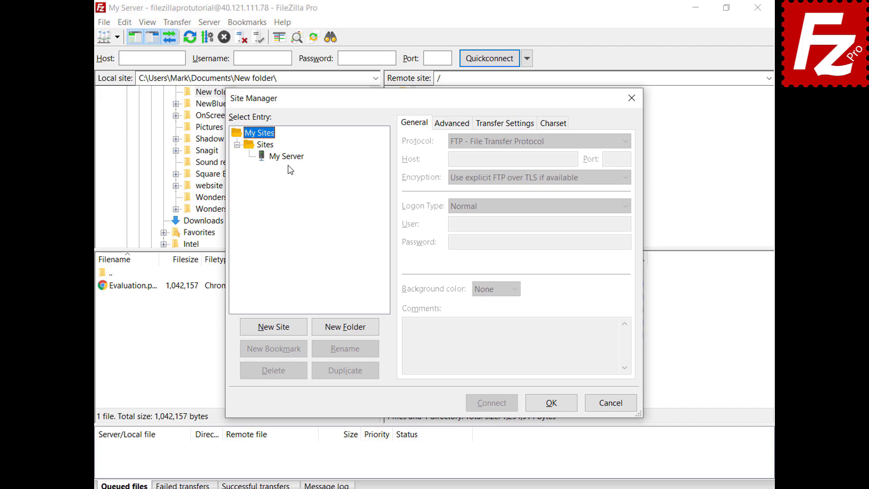
click(288, 157)
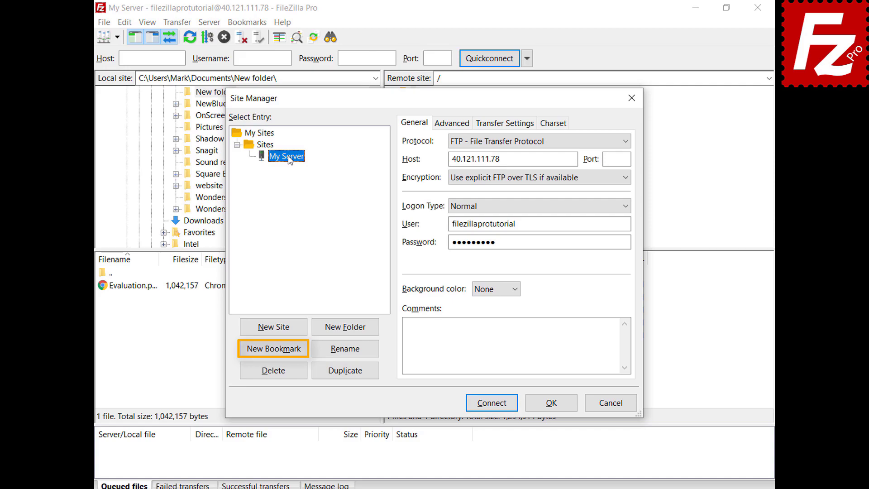
click(555, 405)
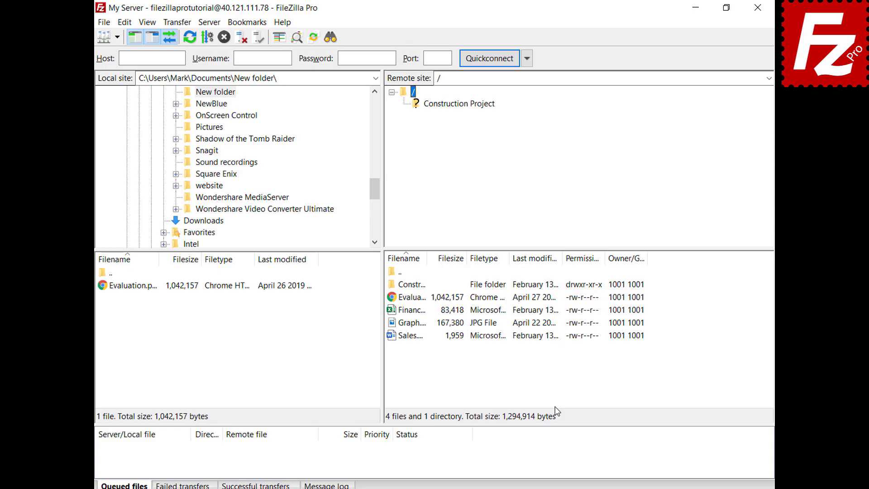
click(125, 26)
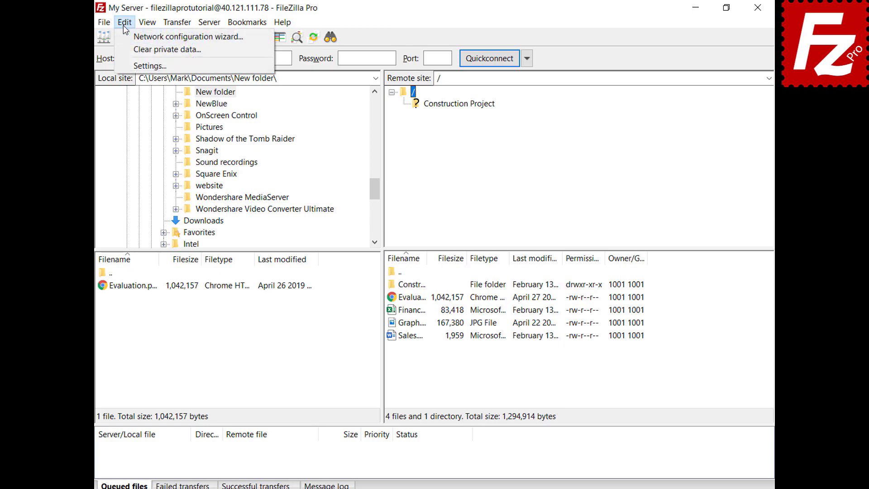
Step: Open Edit > Settings and select the Interface page
click(134, 66)
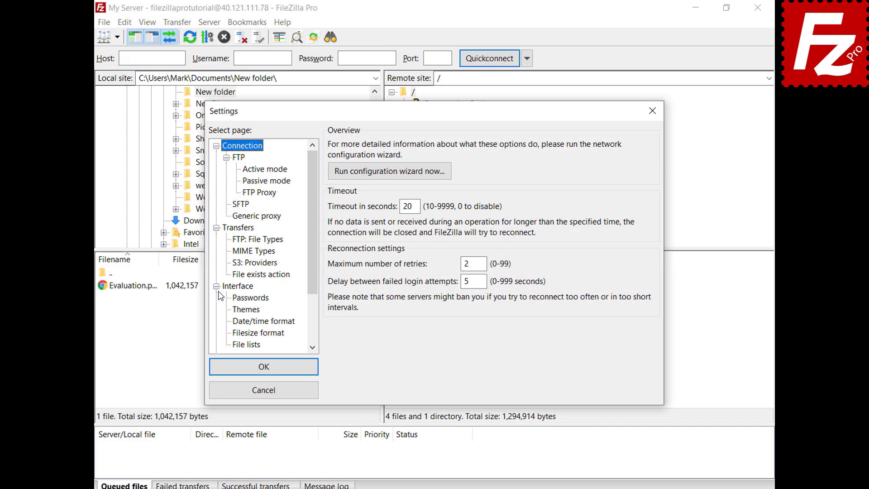
click(226, 288)
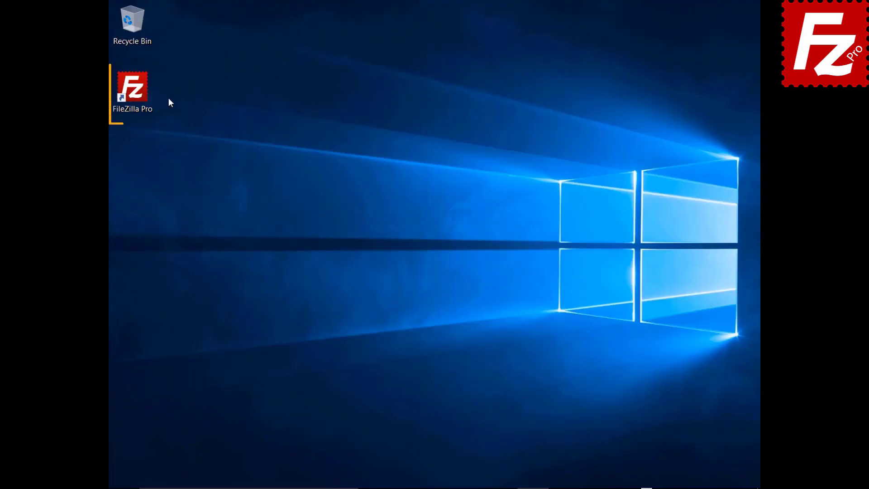
Step: Relaunch FileZilla Pro, open Site Manager, and close it without connecting
double_click(137, 94)
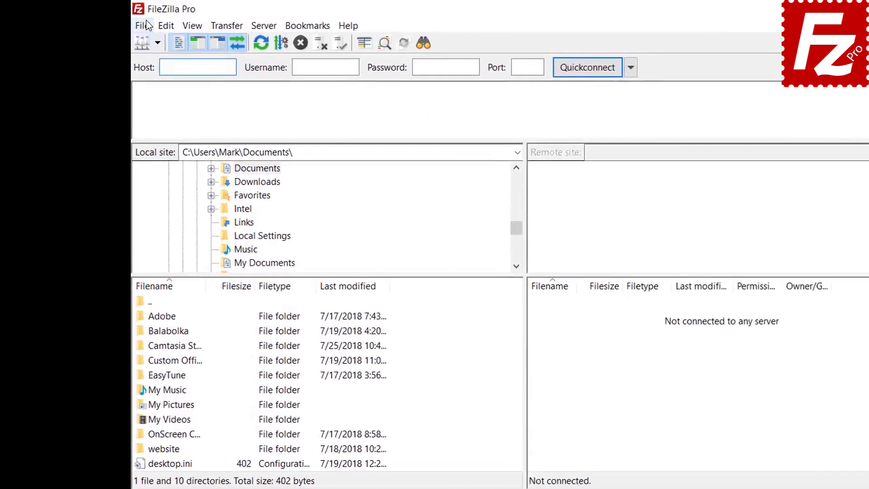
click(120, 21)
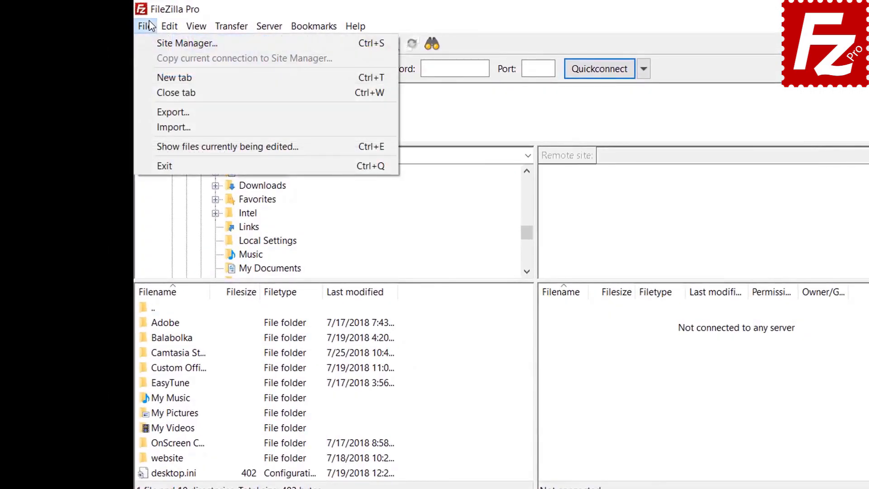
click(153, 41)
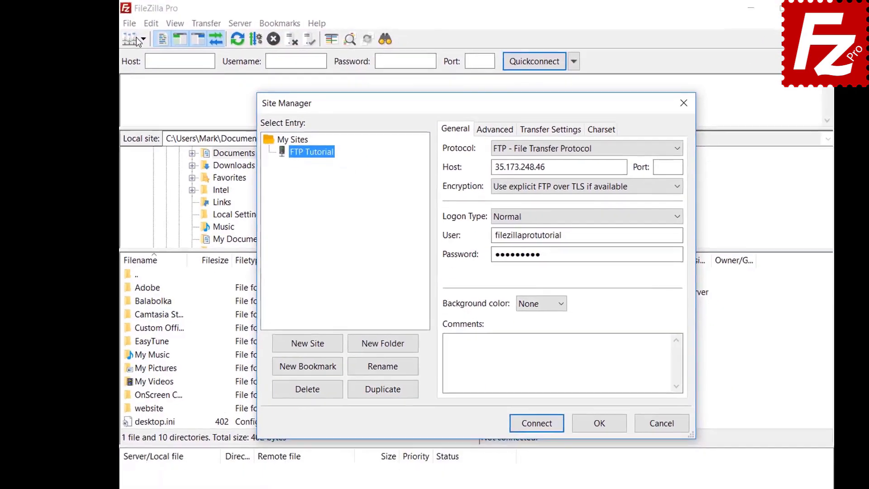
key(Escape)
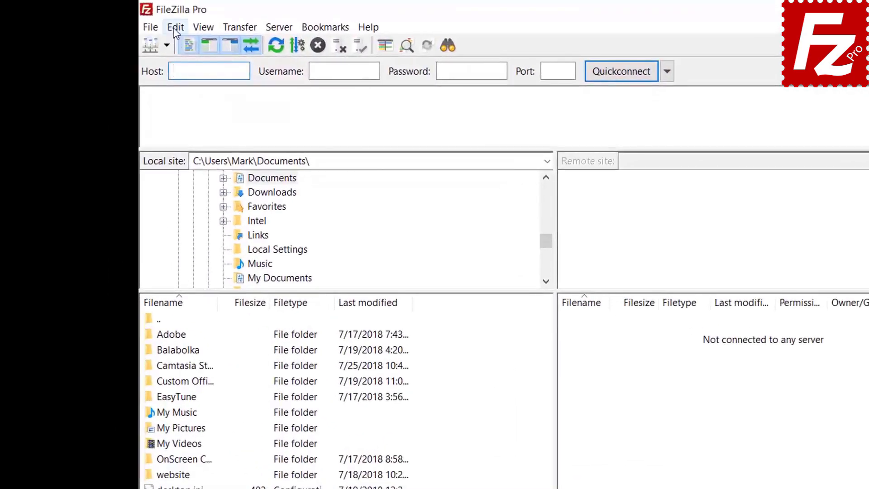
Step: On the Passwords settings page, protect saved passwords with a master password, entered twice, and apply
click(172, 27)
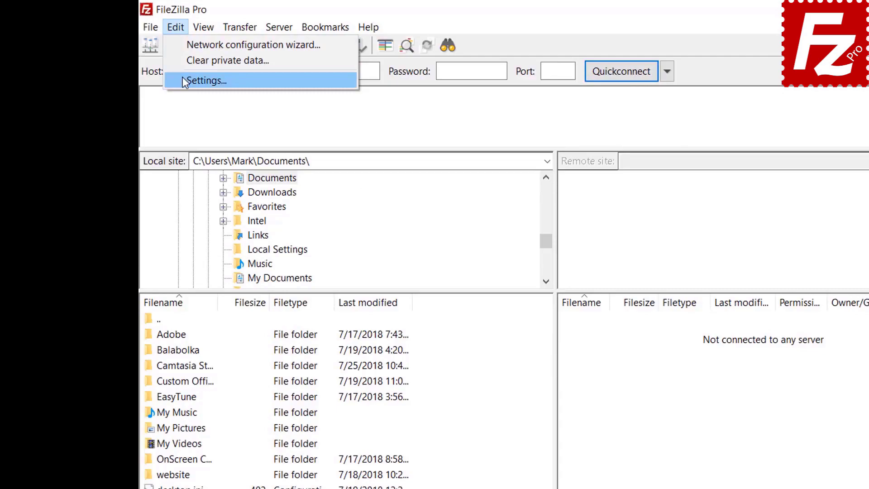
click(183, 80)
click(335, 366)
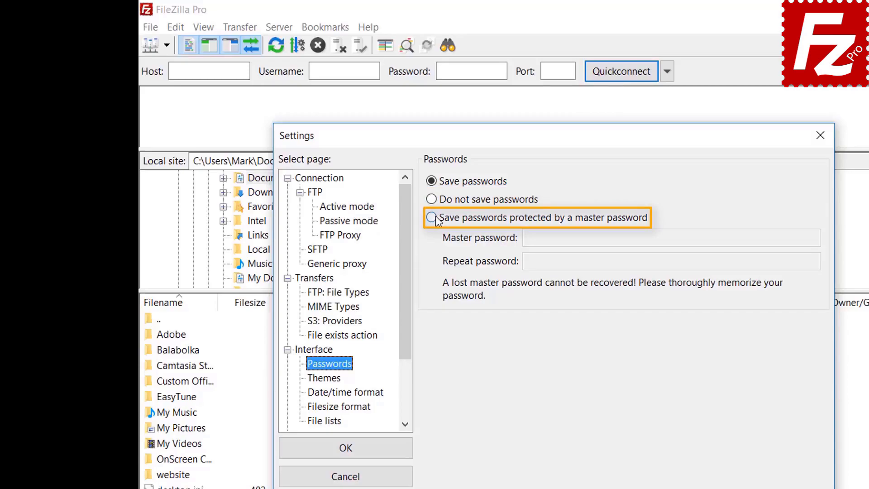
click(435, 219)
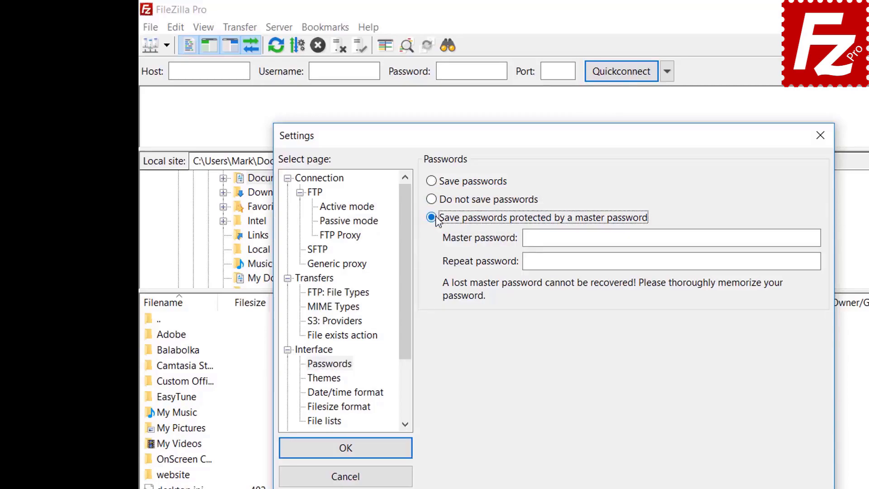
click(709, 238)
text(*******)
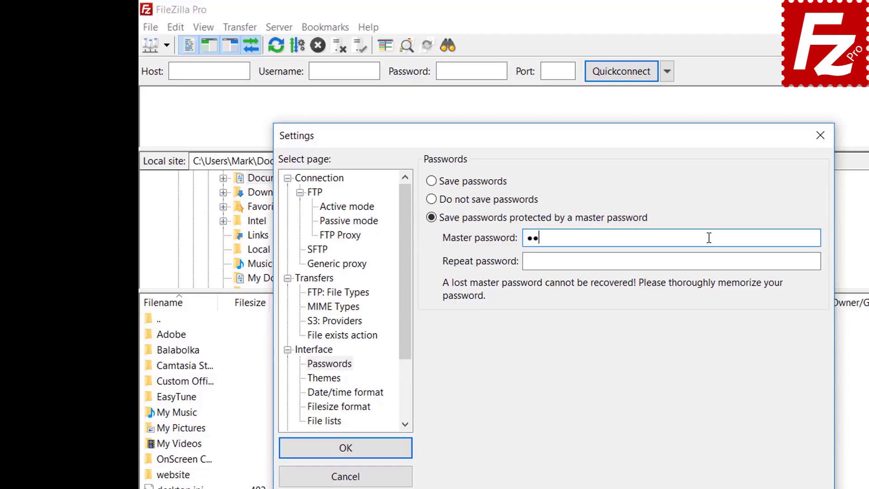
text(***)
click(691, 264)
text(********)
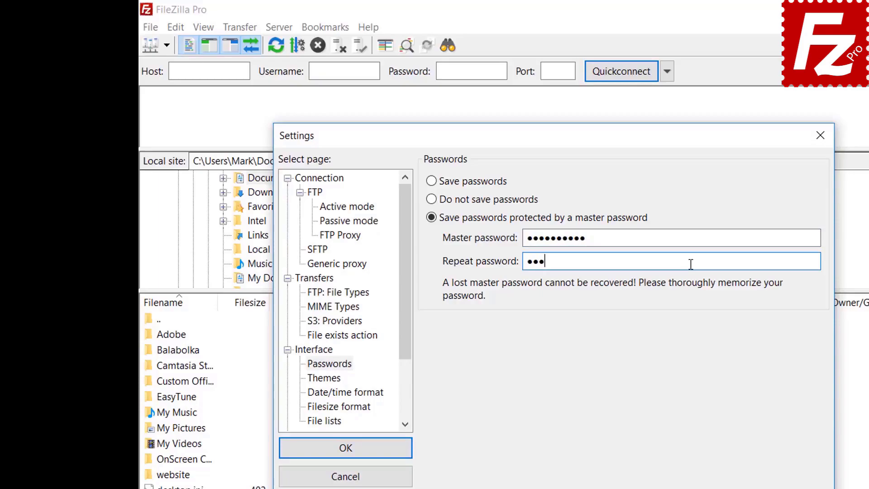
text(**)
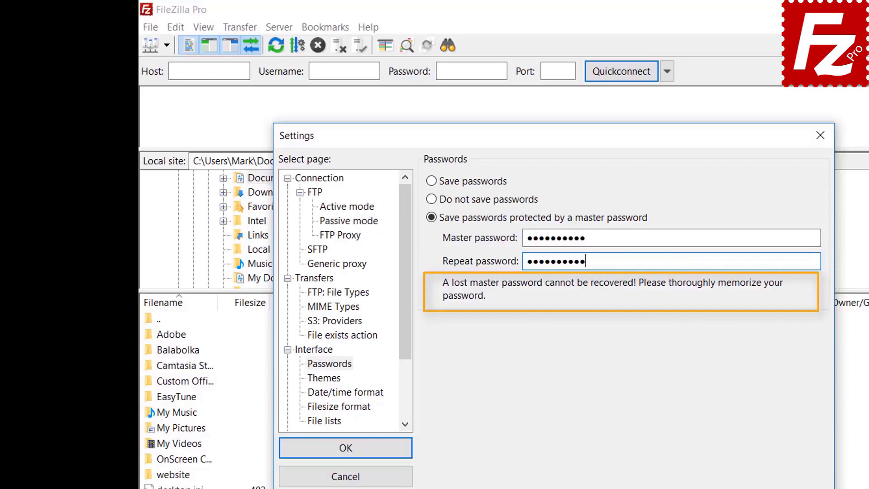
click(346, 449)
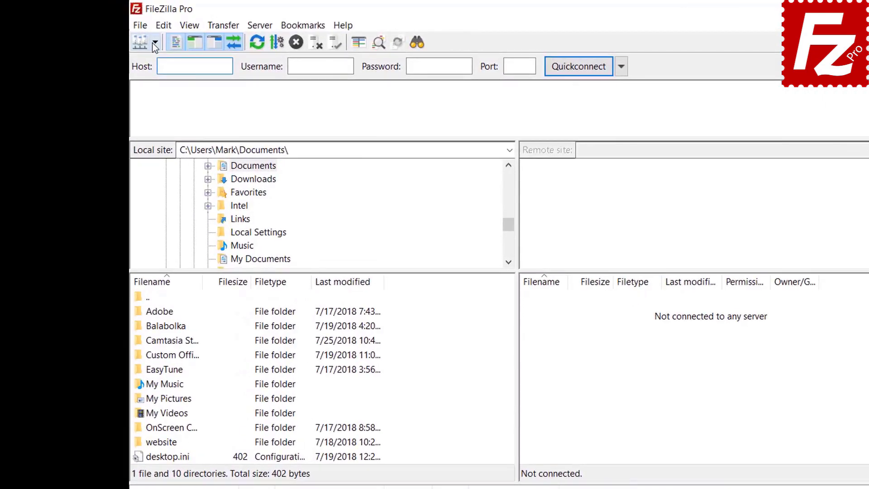
Step: Connect to the FTP Tutorial site, unlocking it with the master password
click(155, 44)
click(154, 61)
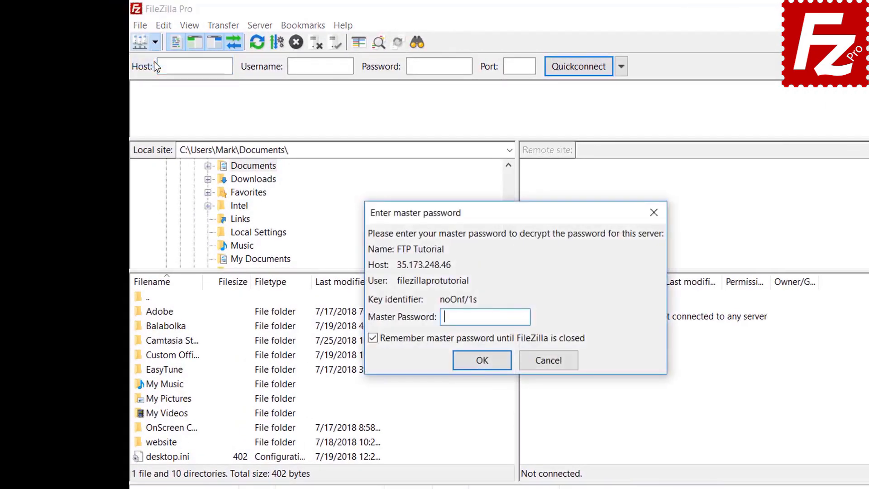
text(••••••••••)
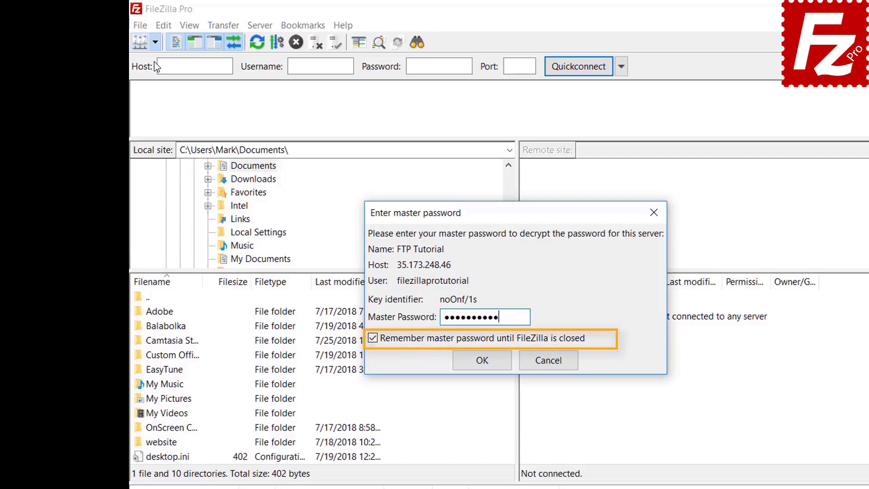
click(482, 361)
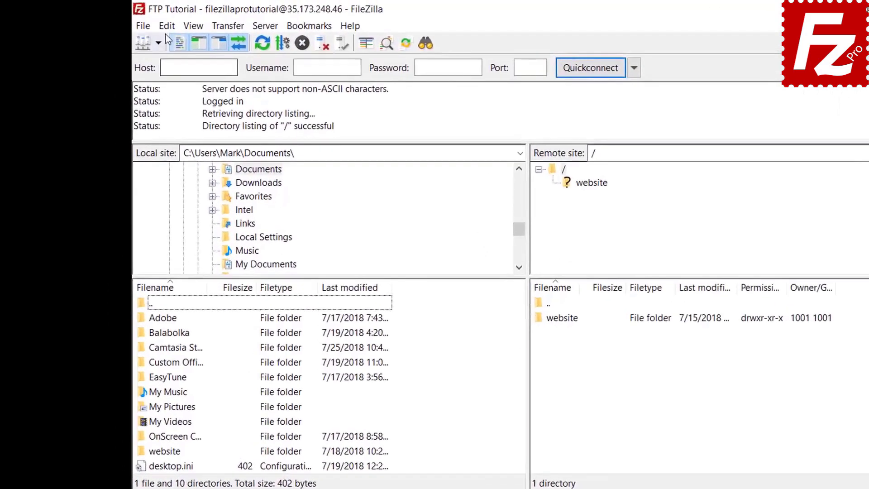
click(138, 22)
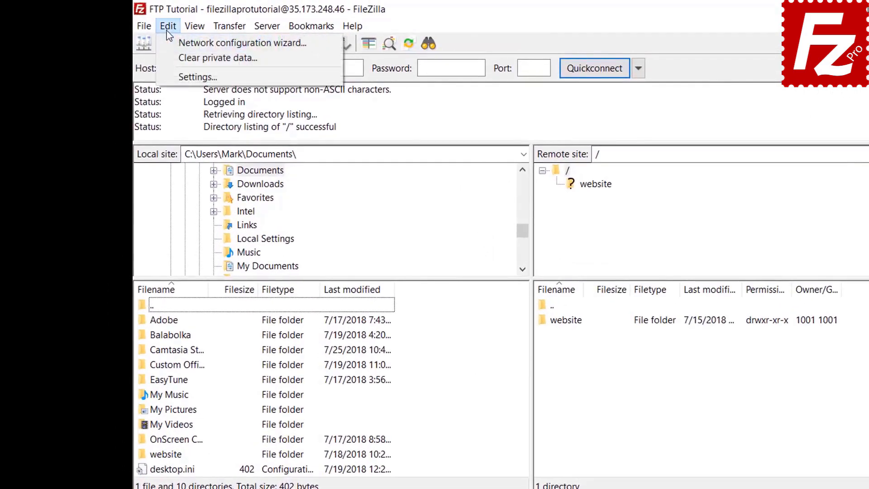
click(172, 75)
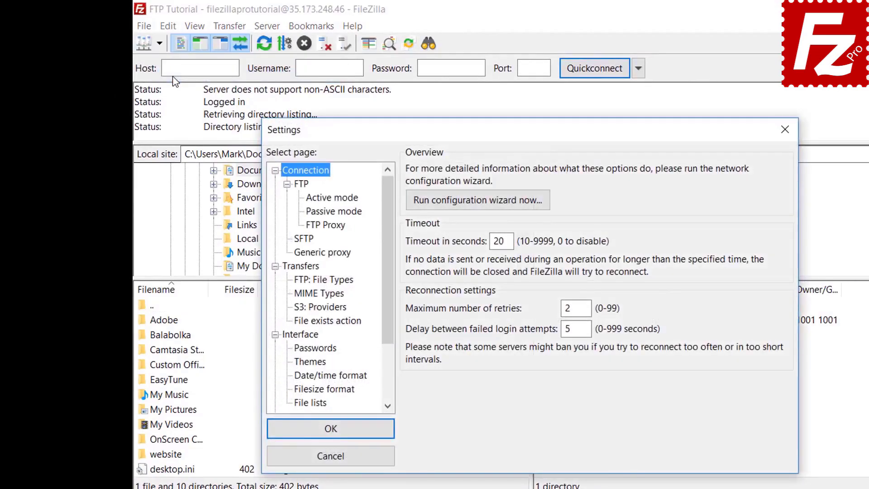
click(315, 349)
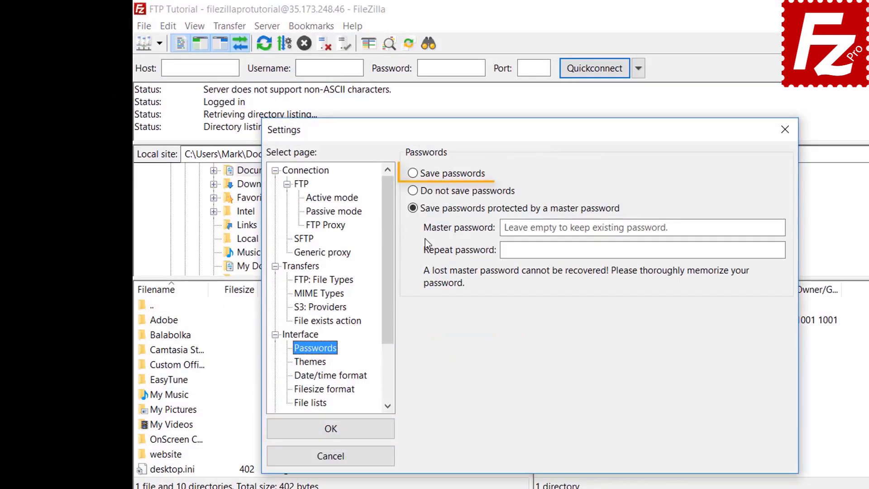
click(415, 178)
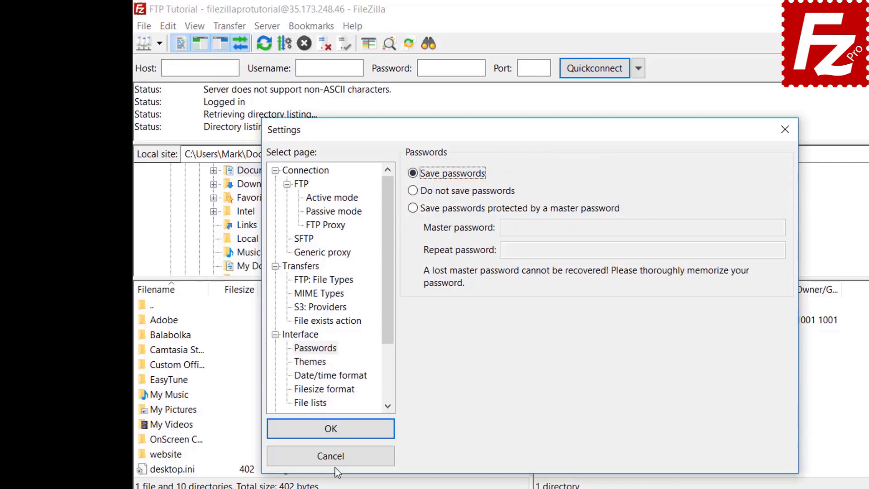
click(342, 436)
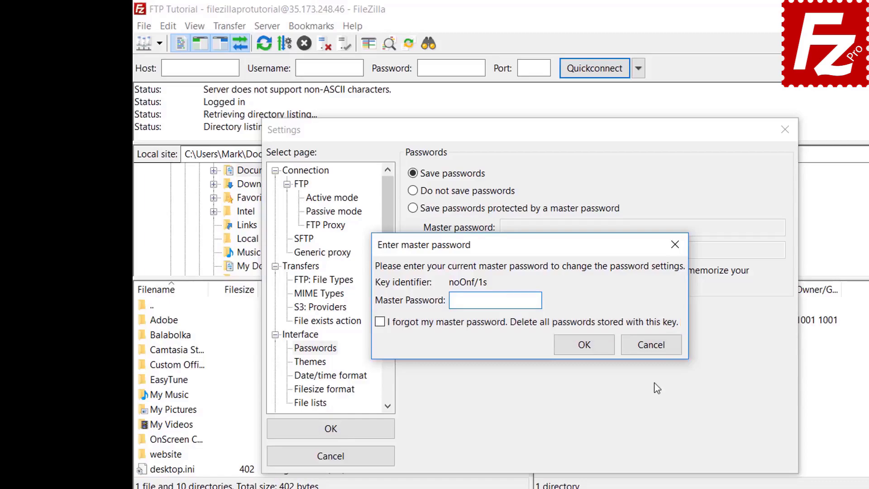
click(657, 349)
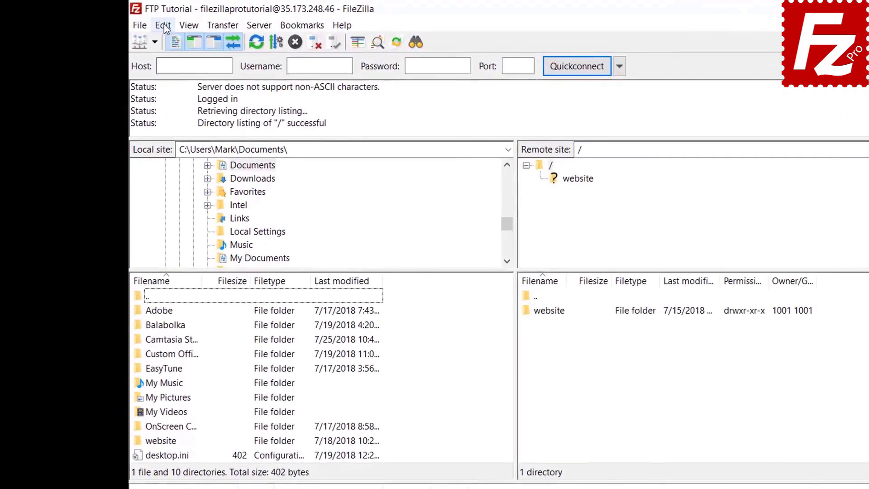
Step: Clear the Quickconnect history and reconnect information via Edit > Clear private data
click(169, 26)
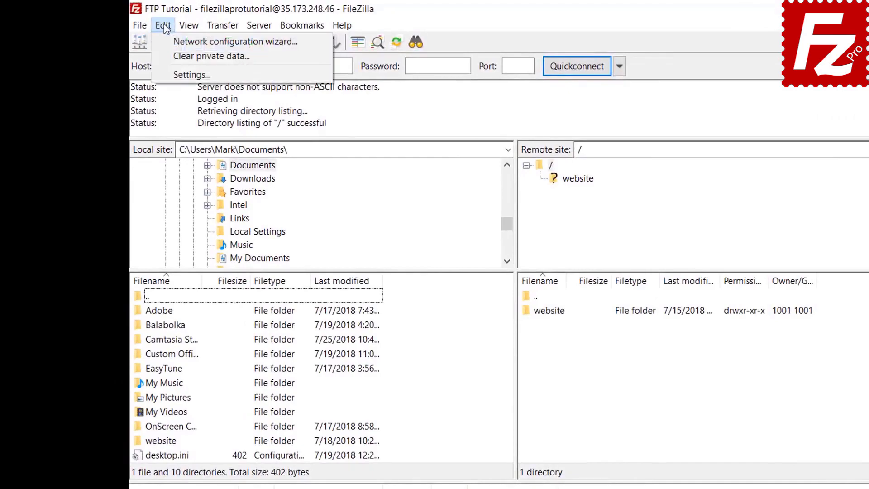
click(168, 56)
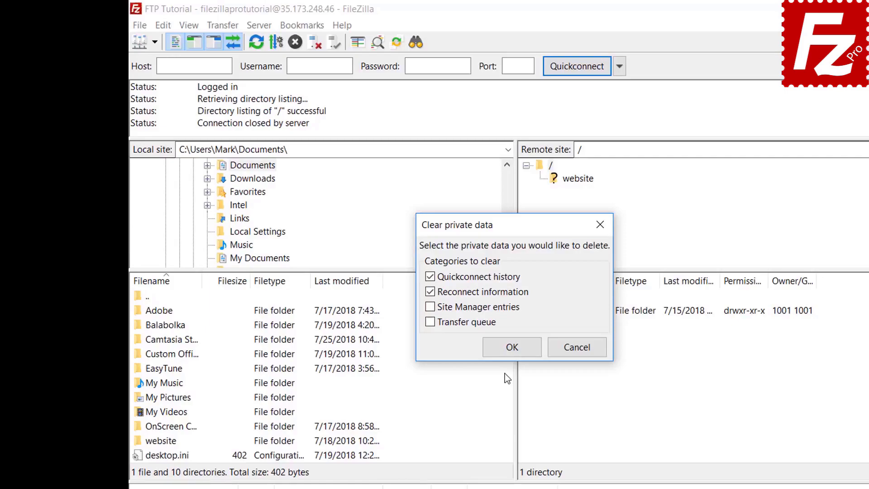
key(Return)
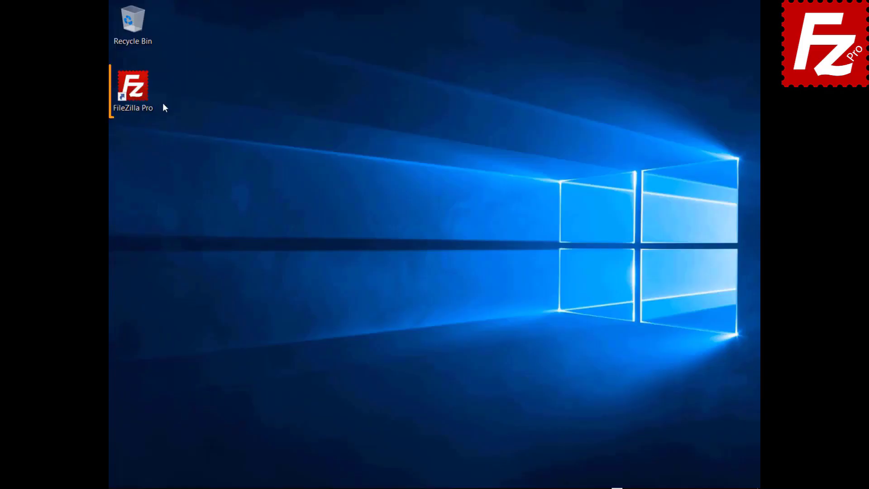
Step: Launch FileZilla Pro, connect to the saved FTP Tutorial site, and open the remote File search window
double_click(138, 96)
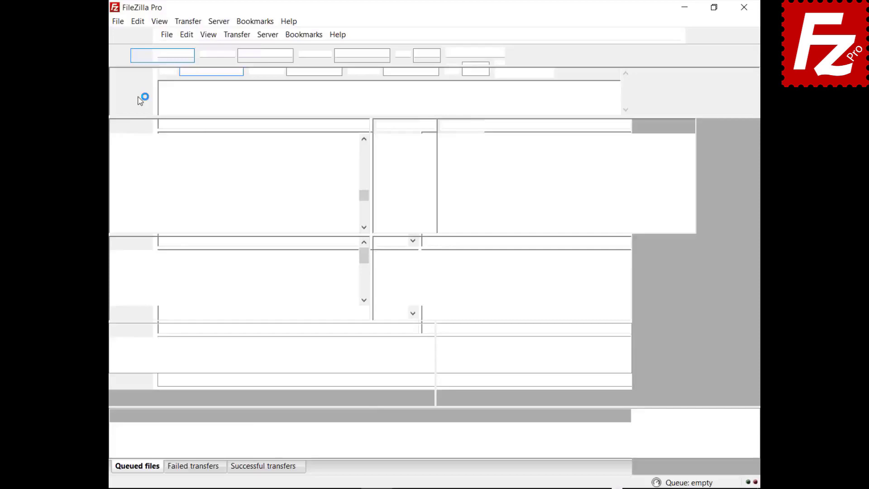
click(131, 35)
click(195, 74)
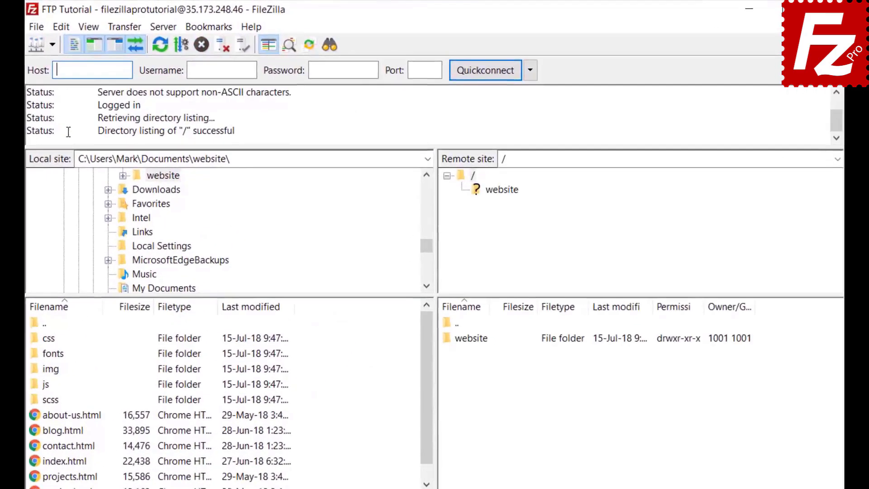
click(328, 45)
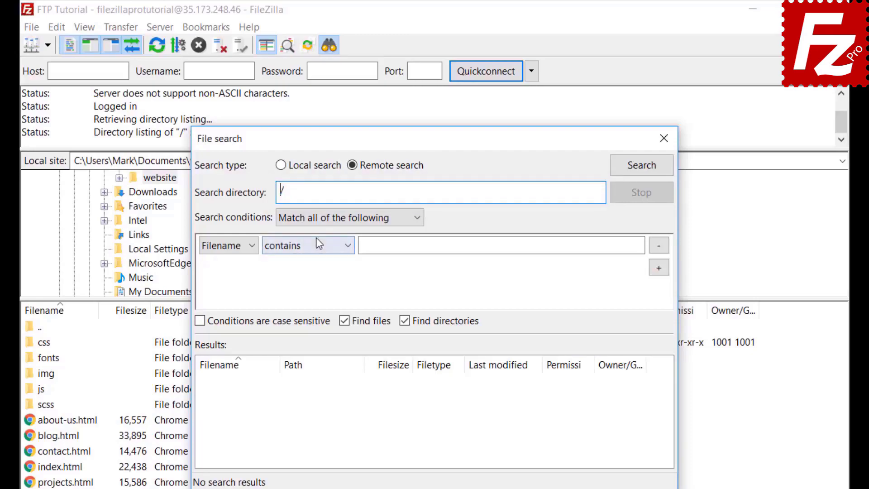
Step: Keep matching all conditions and set the first condition to Filename contains .jpg
click(319, 218)
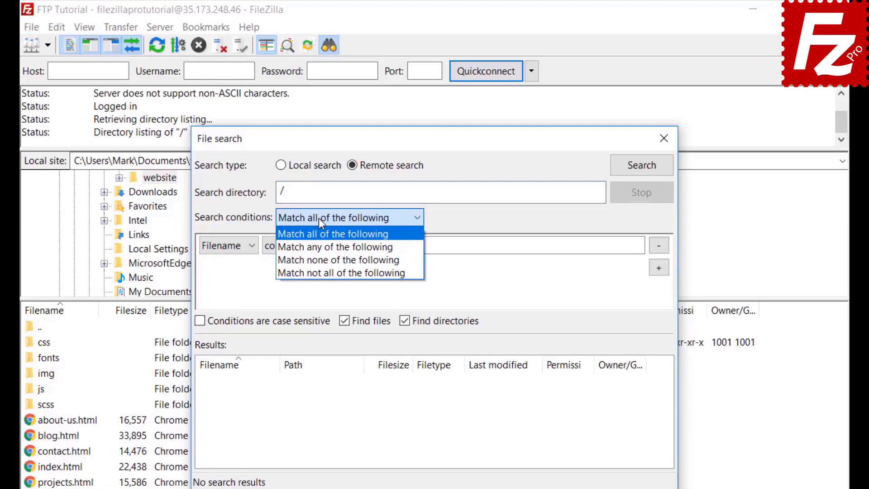
click(319, 218)
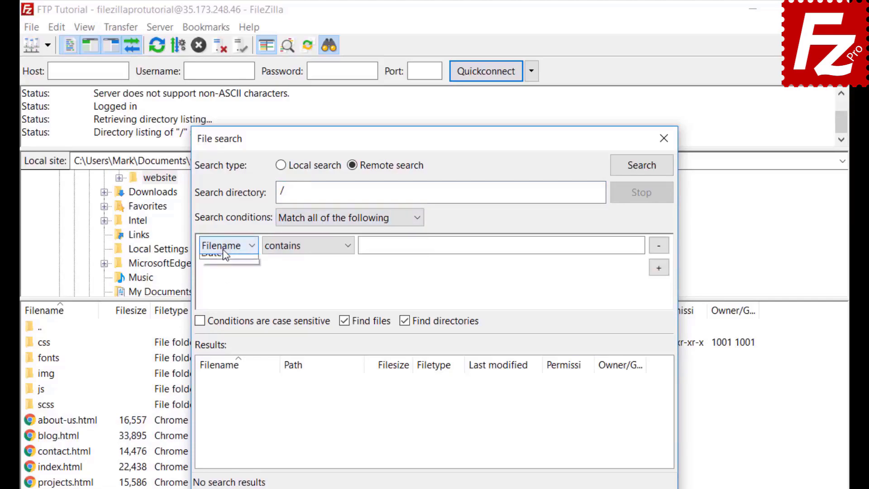
click(223, 249)
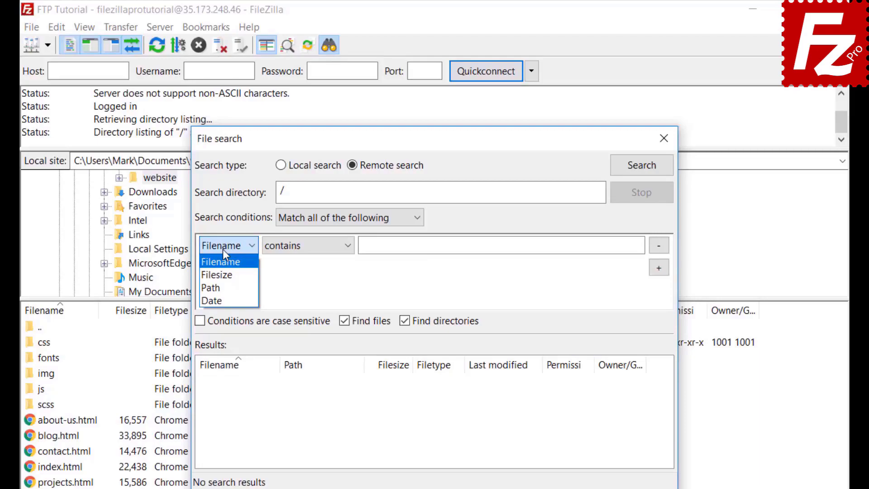
click(223, 250)
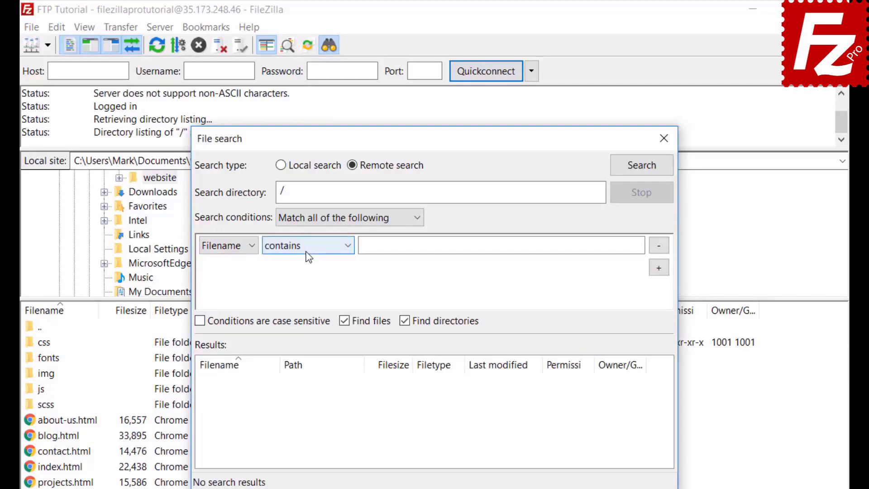
click(308, 256)
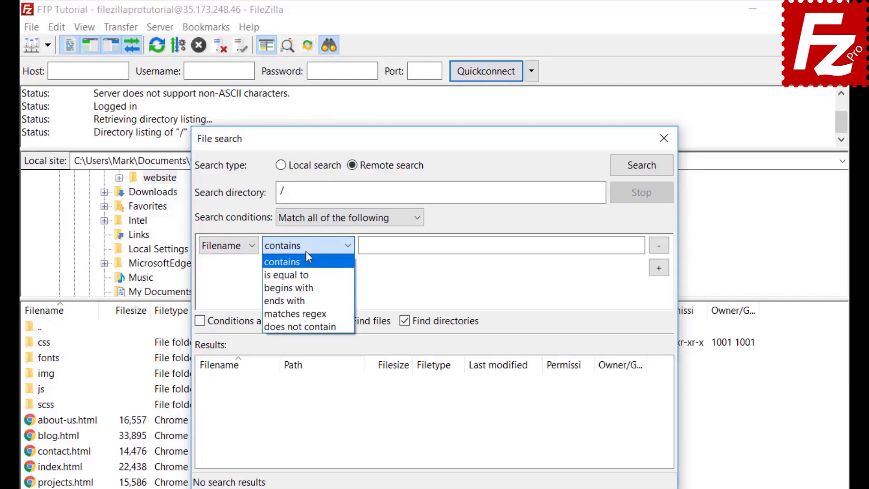
click(306, 252)
click(239, 245)
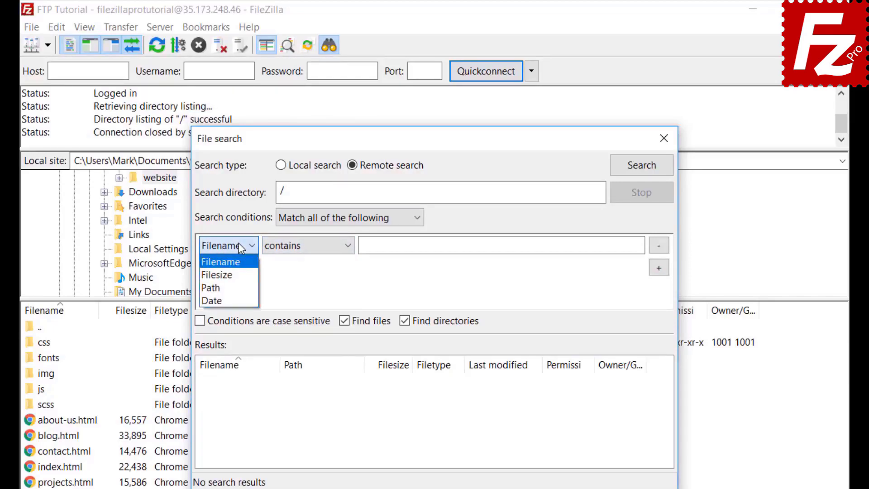
click(240, 264)
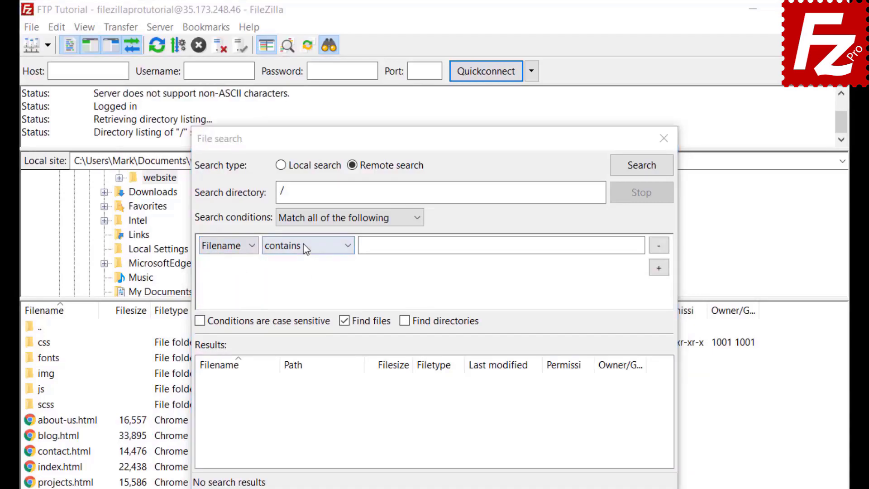
click(304, 246)
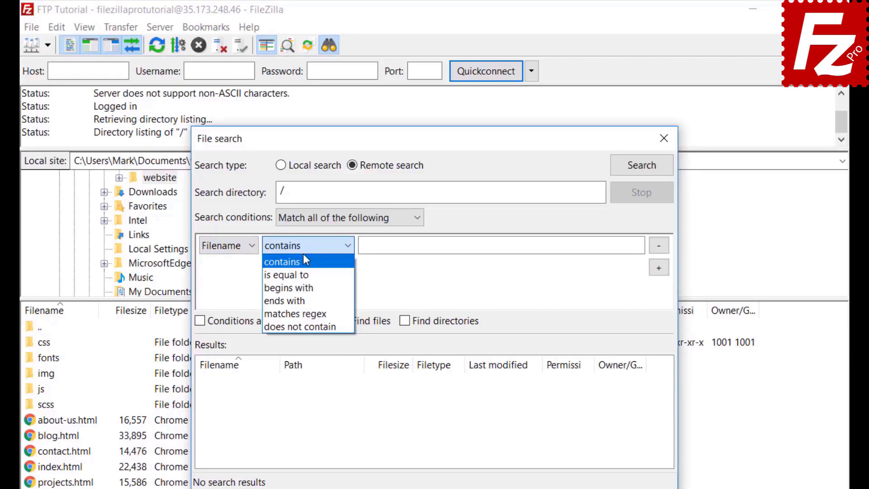
click(304, 262)
click(397, 246)
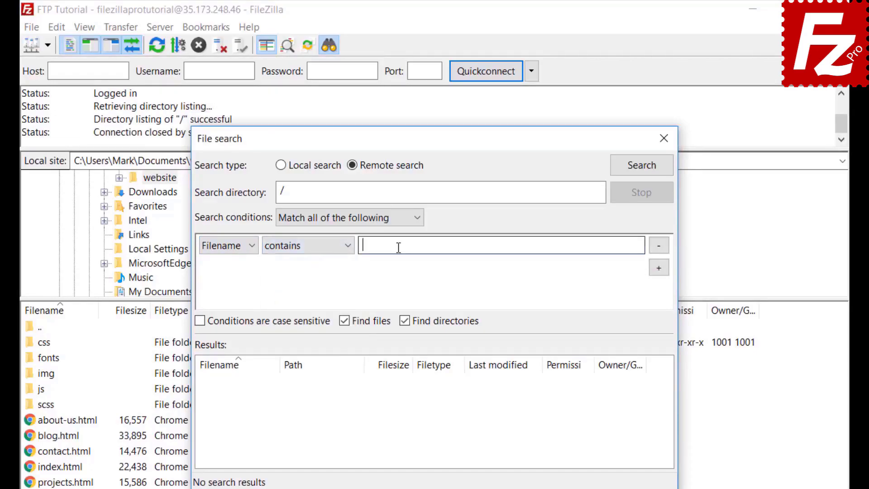
text(.jpg)
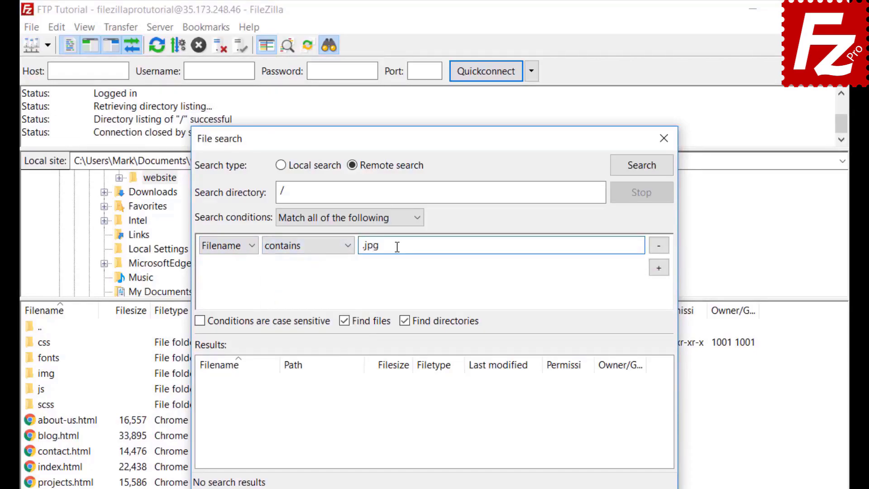
Step: Add a second condition: Filesize greater than 500000
click(660, 269)
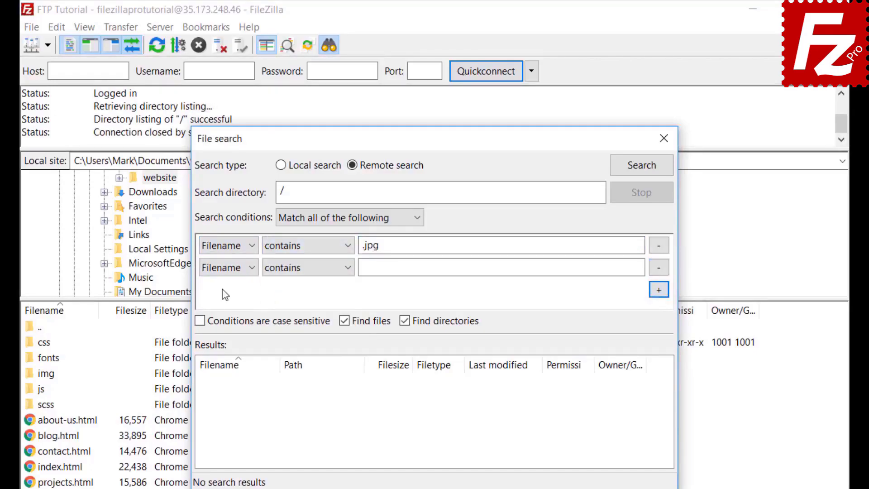
click(227, 267)
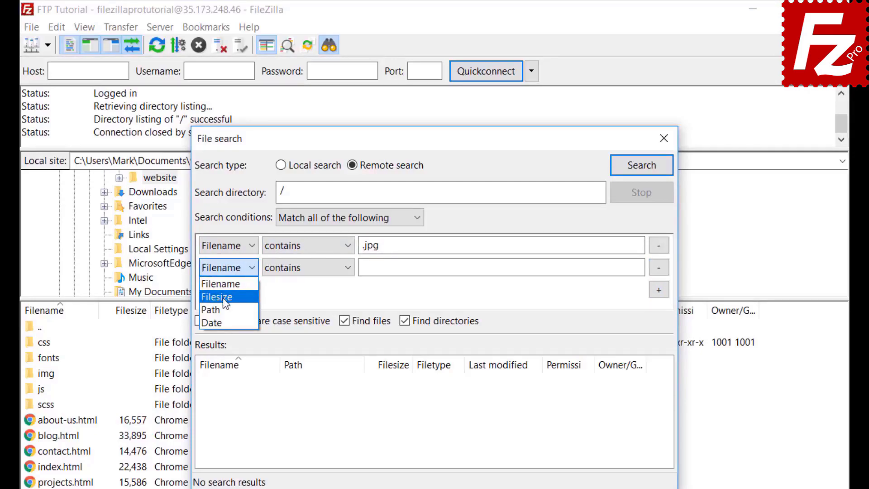
click(224, 298)
click(292, 267)
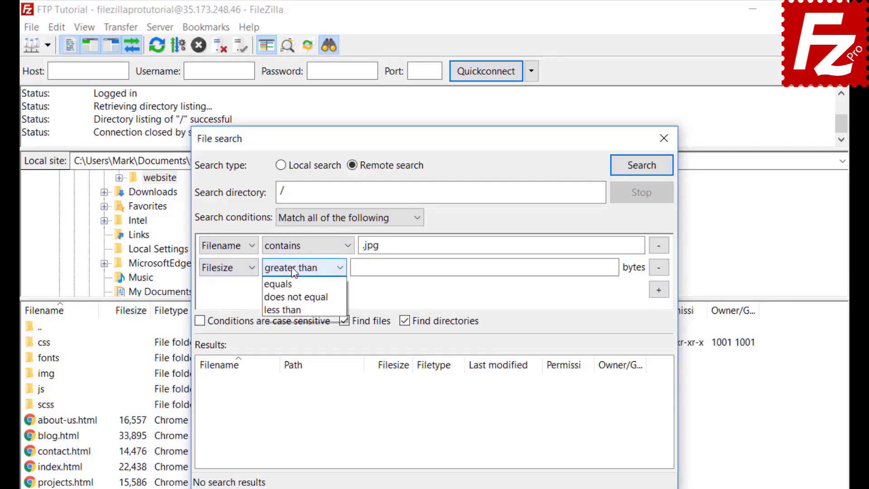
click(292, 268)
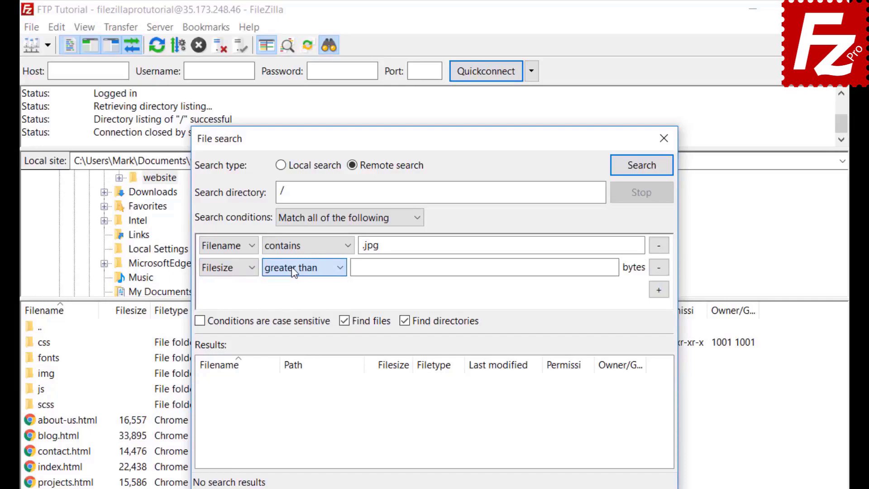
click(361, 267)
text(500000)
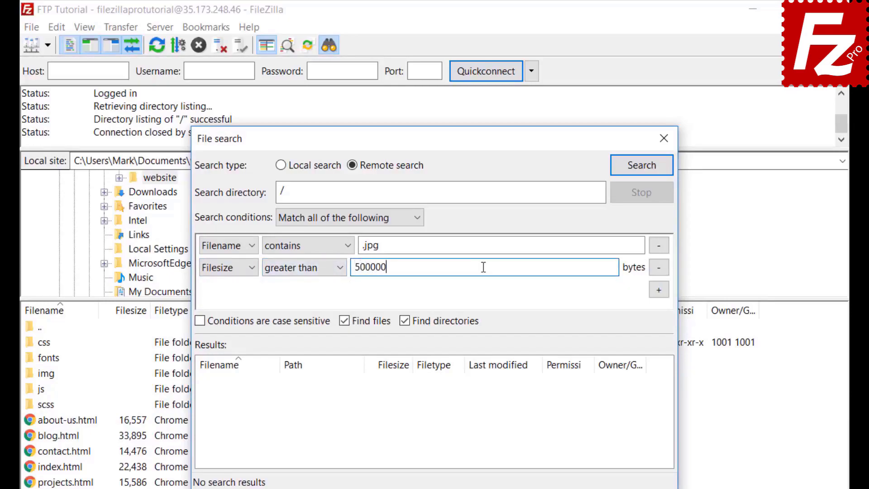
Step: Untick Find directories, move the search window aside, and run the remote search
click(404, 322)
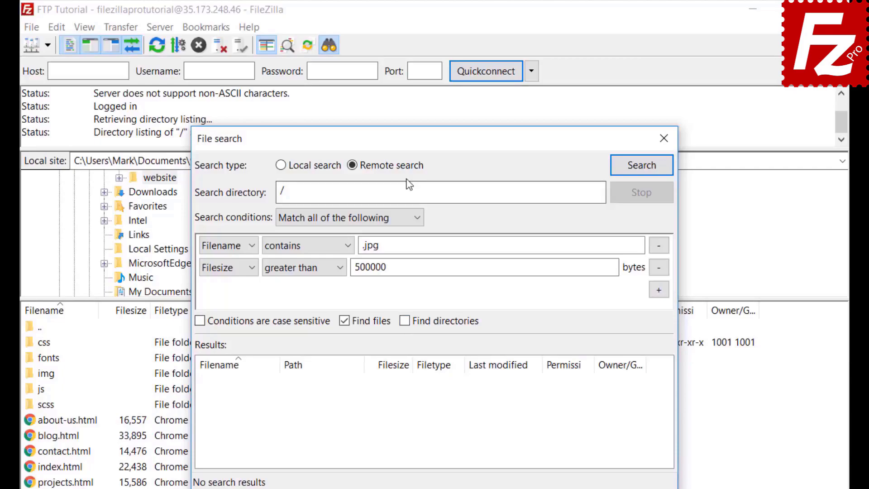
drag(414, 137, 570, 135)
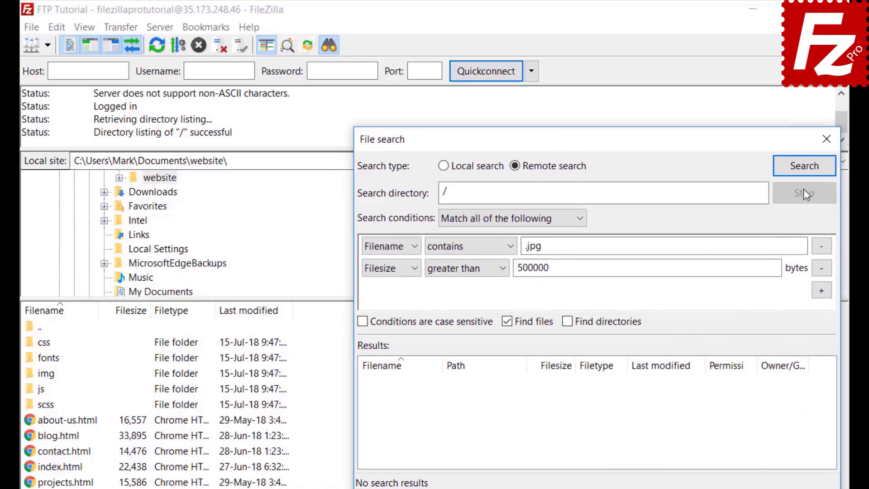
click(805, 166)
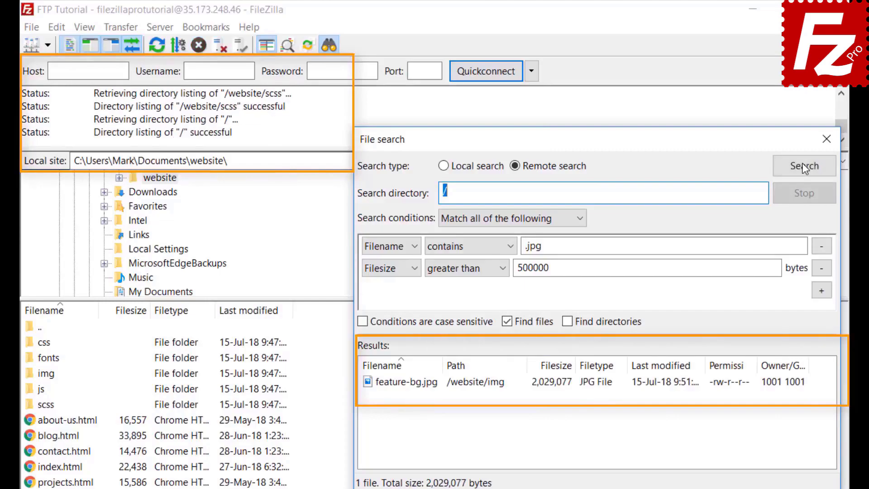
Step: Download feature-bg.jpg with Add files to queue only, then close the File search window
right_click(435, 388)
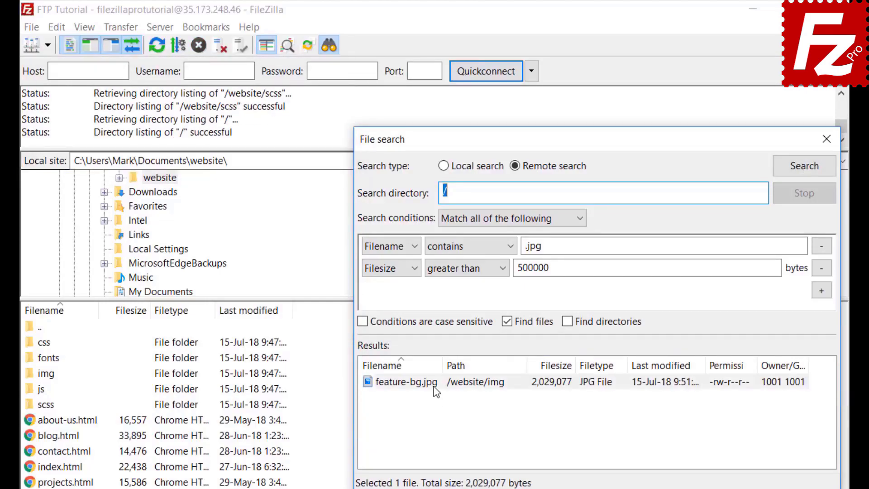
click(444, 397)
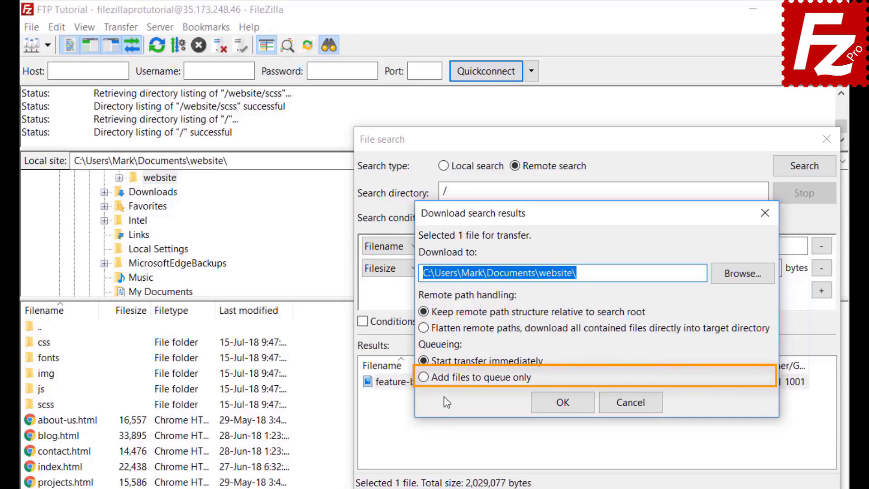
click(423, 377)
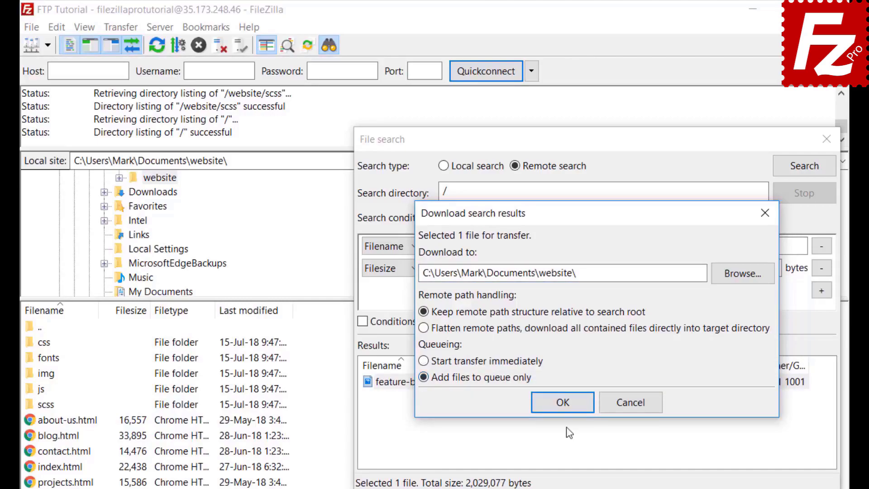
click(566, 406)
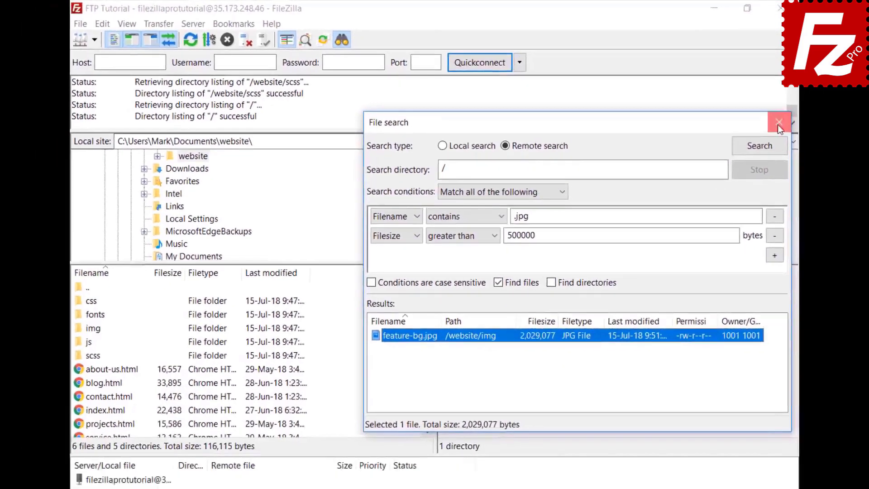
click(827, 139)
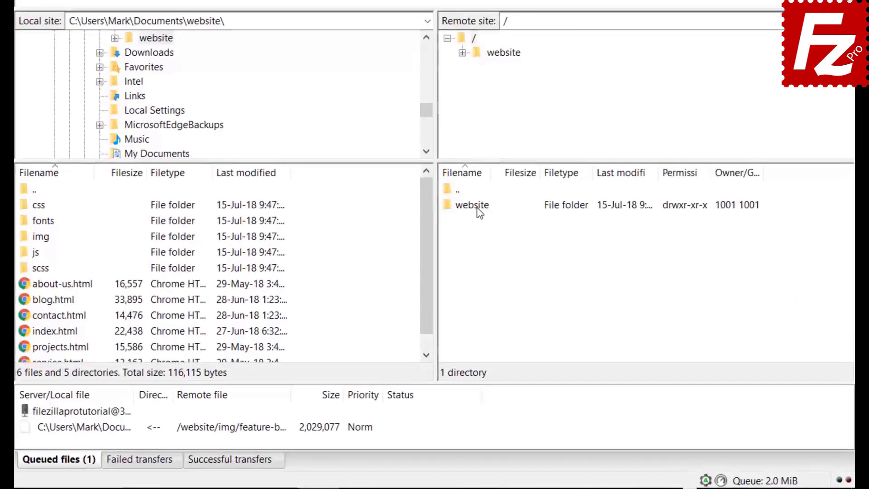
Step: Browse the remote side into /website/css, select bootstrap.css, and open the Ctrl+F quick search filter
double_click(467, 269)
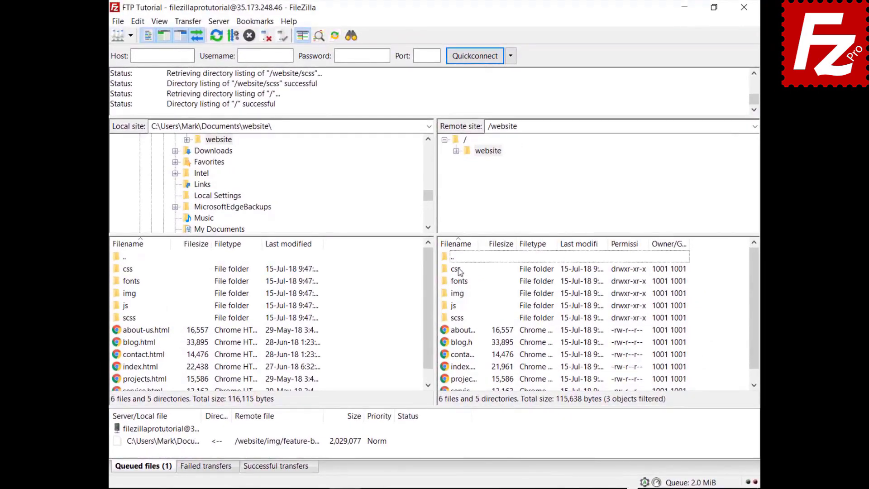
double_click(455, 269)
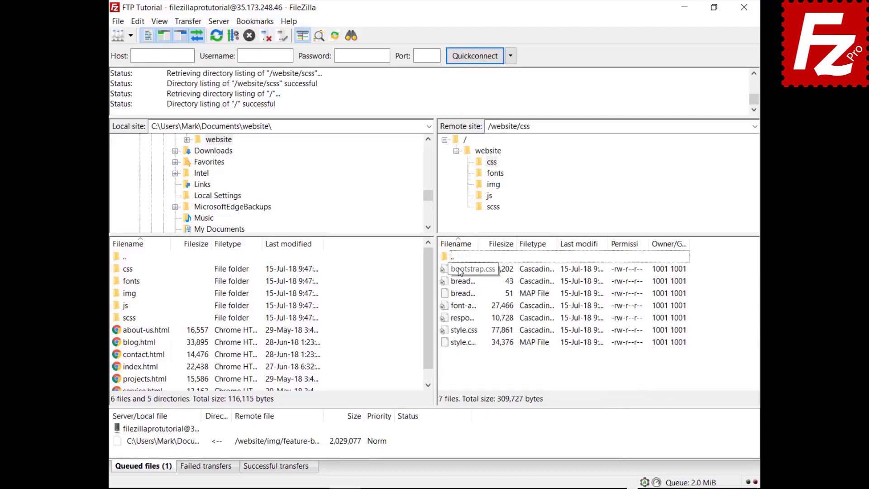
click(459, 270)
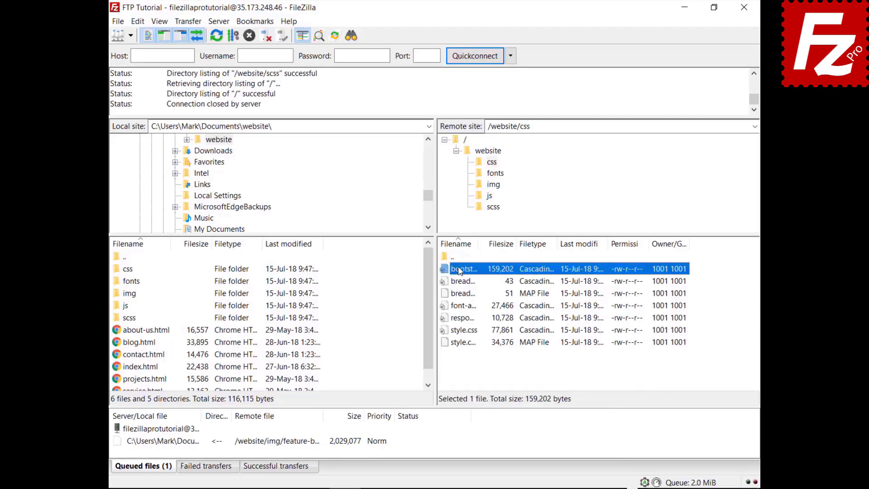
key(Down)
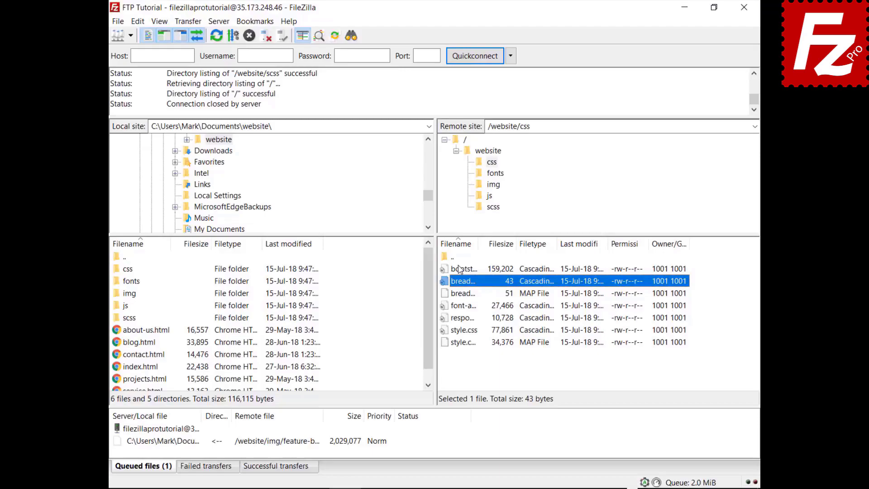
key(ctrl+f)
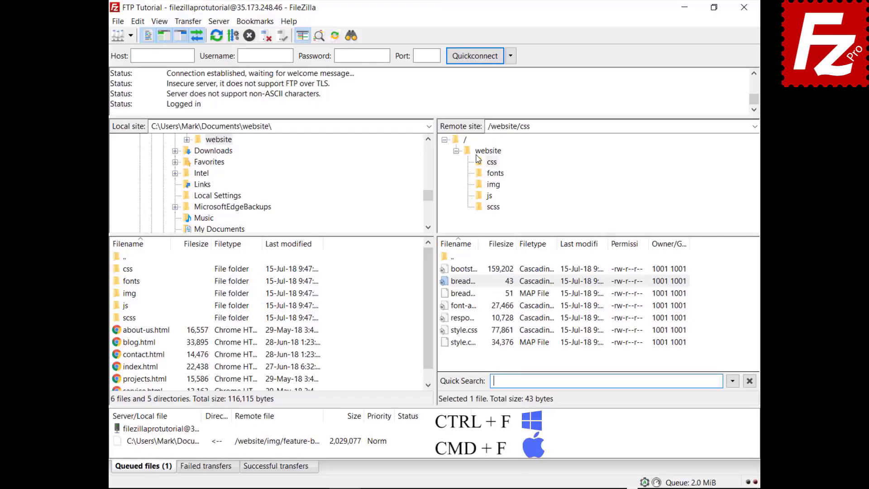
Step: Filter the css listing by 'style' with Invert Filter applied, then relaunch FileZilla Pro
text(style)
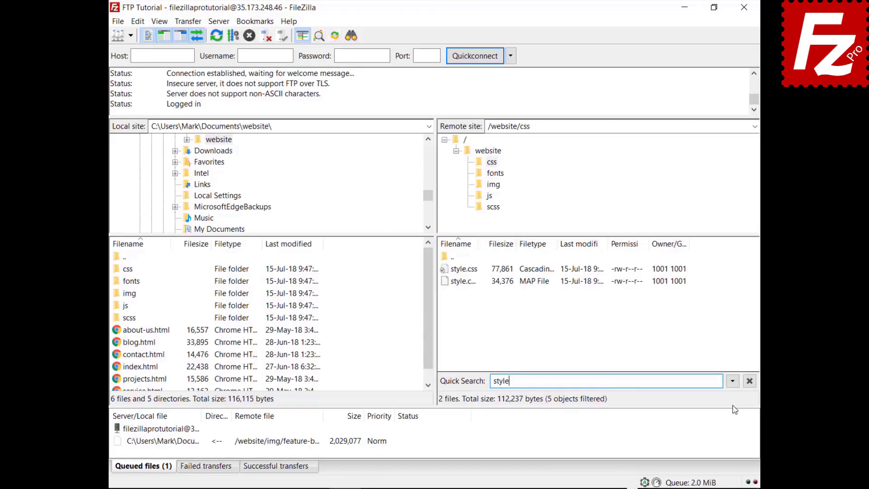
click(733, 383)
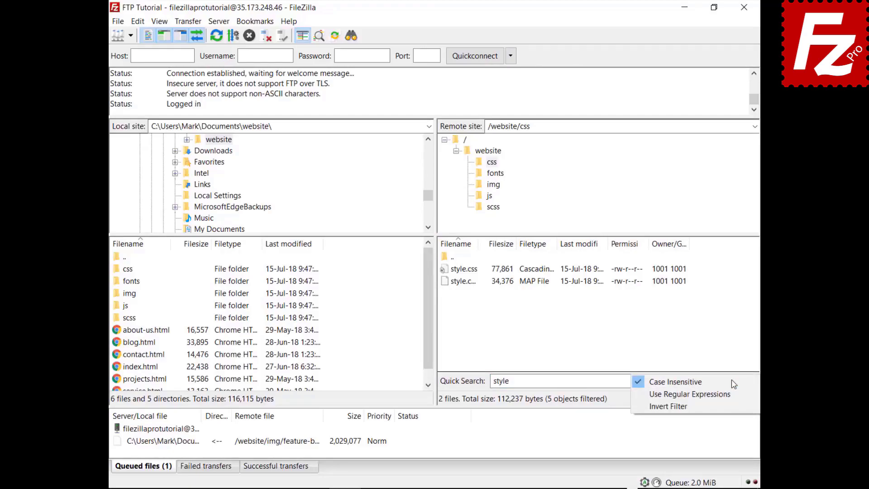
click(731, 406)
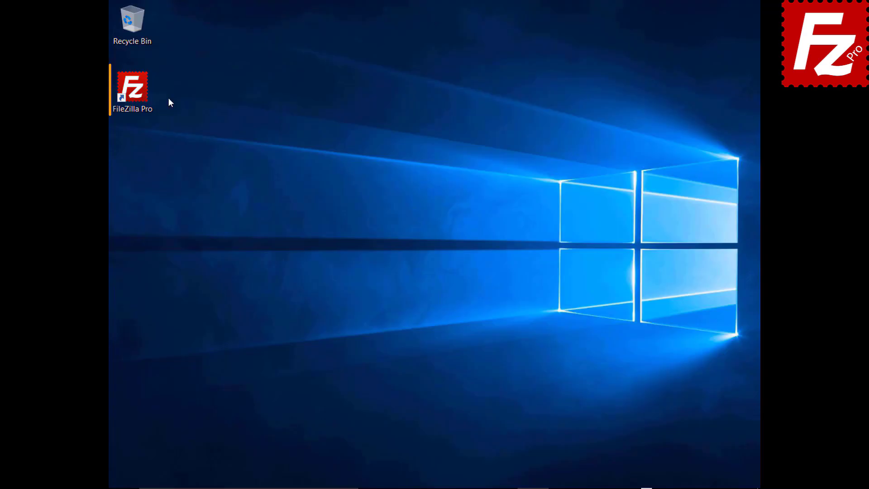
double_click(138, 93)
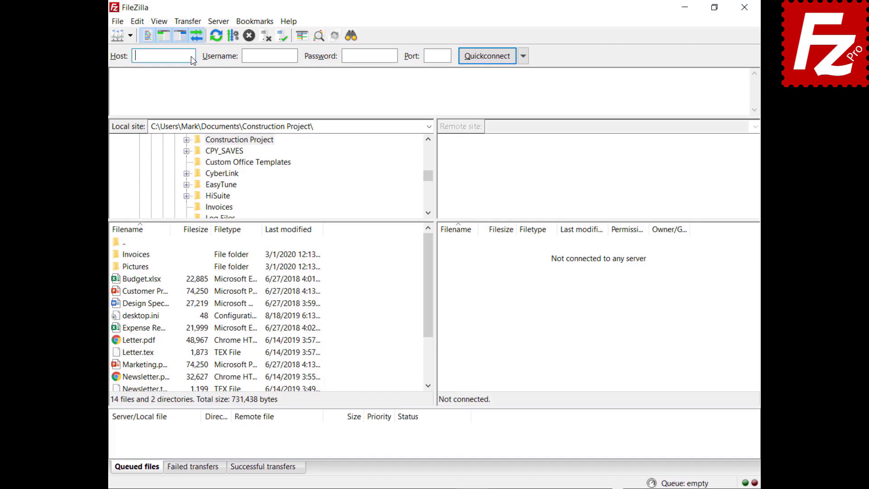
Step: Quickconnect to host 40.121.111.78, entering the account username and password
text(40.121.111.78)
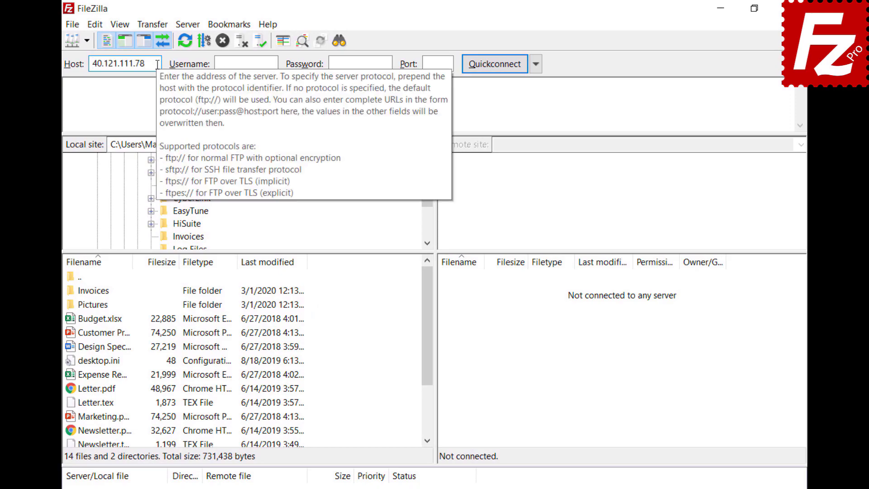
click(275, 64)
text(filezillaprotutorial)
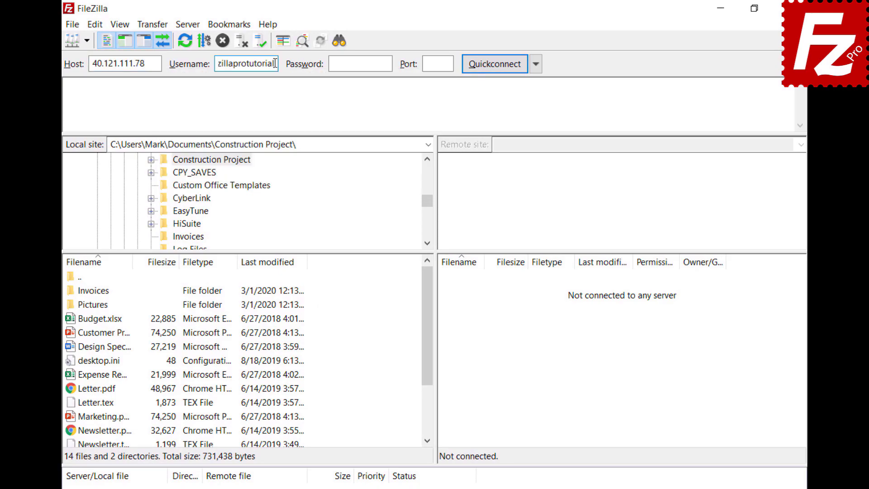
click(386, 63)
text(*********)
click(493, 64)
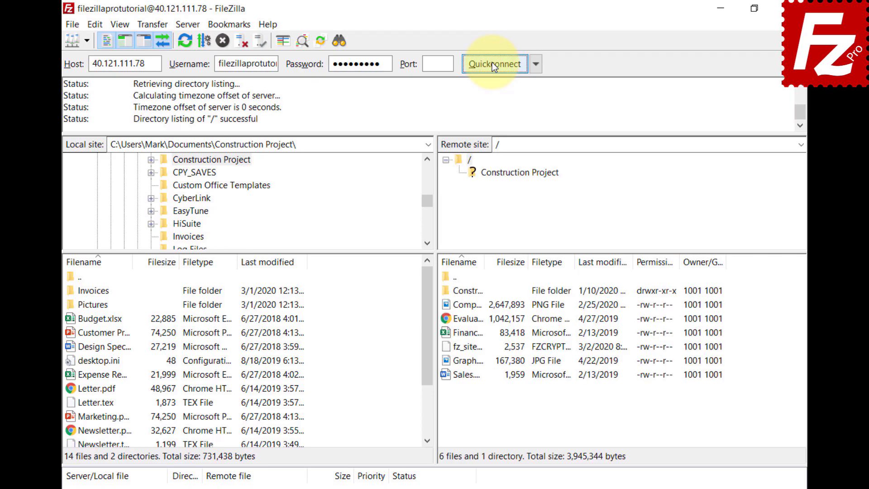
Step: Start a Comparative search between the local Construction Project folder and remote /Construction Project
click(337, 41)
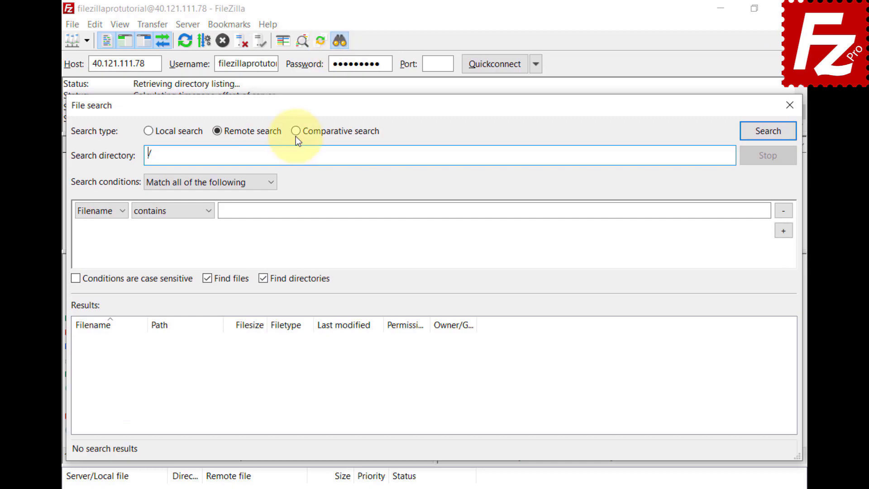
click(296, 134)
click(723, 155)
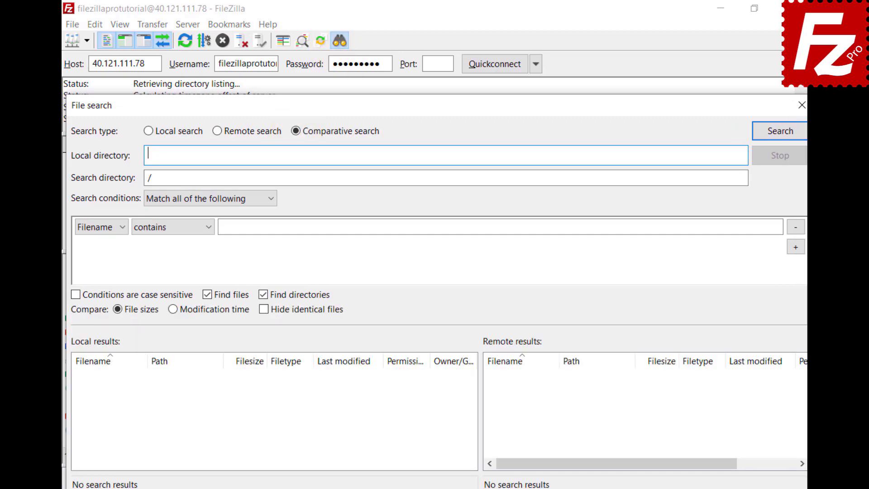
text(C:\Users\Mark\Documents\Construction Project\)
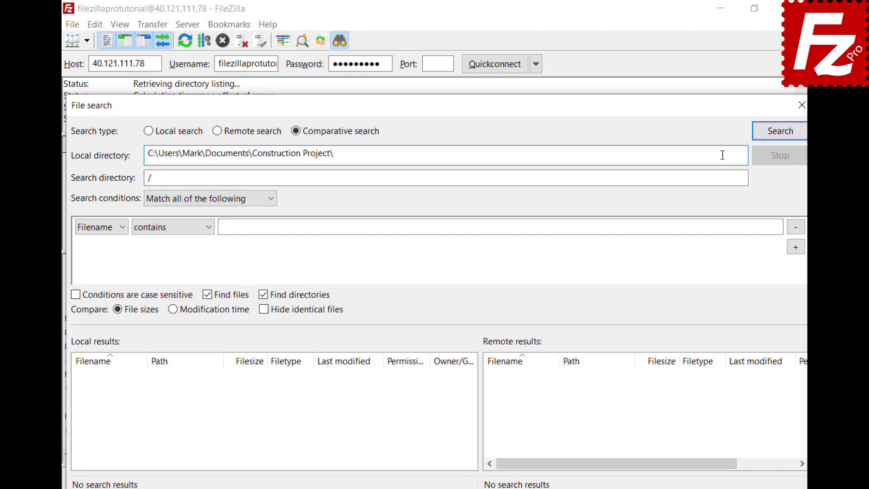
click(414, 179)
text(Construction Project)
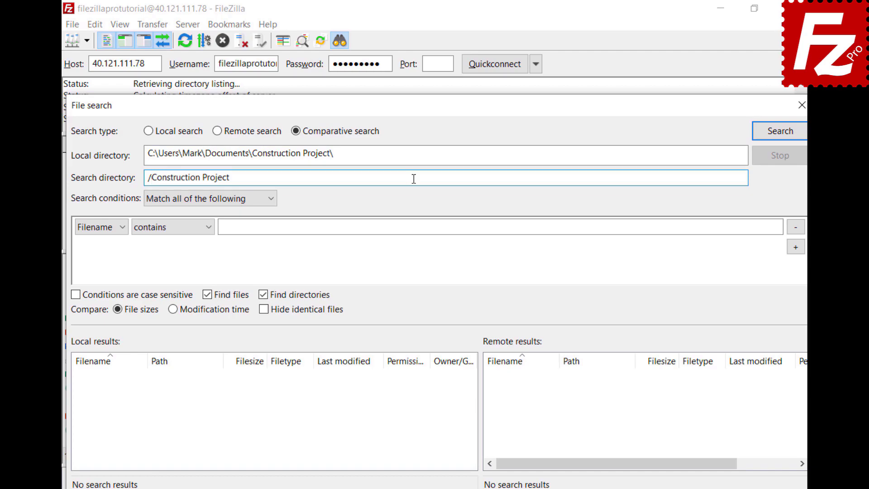
Step: Set the condition Filename begins with DSC and run the comparative search
click(270, 204)
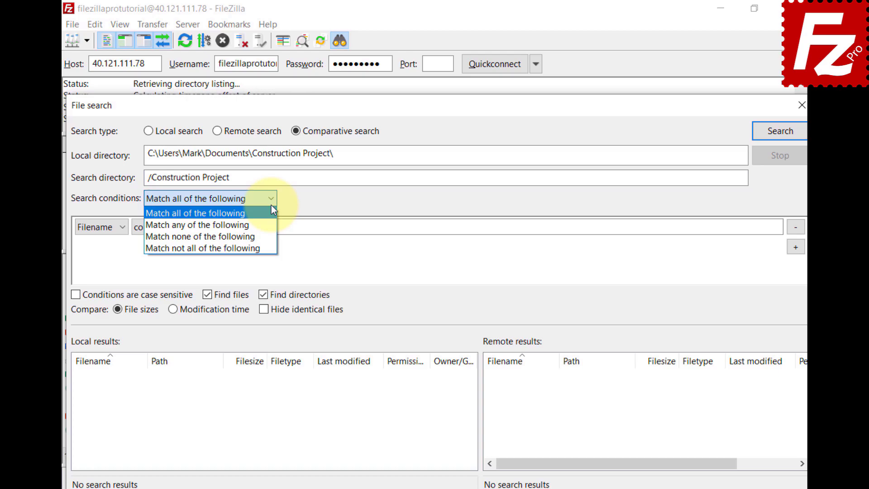
click(270, 209)
click(120, 229)
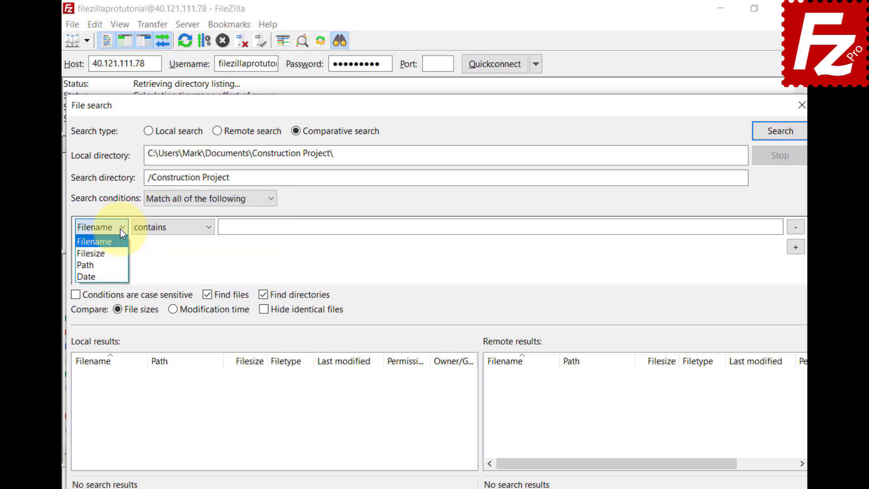
click(208, 229)
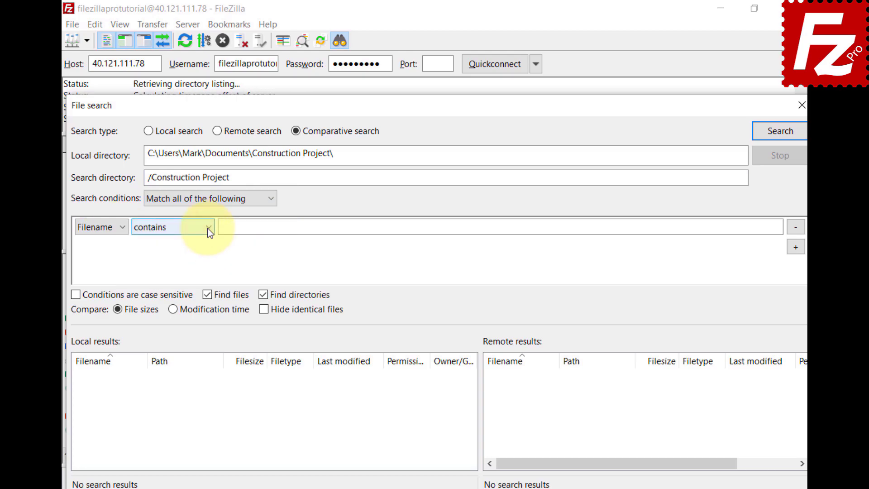
click(208, 229)
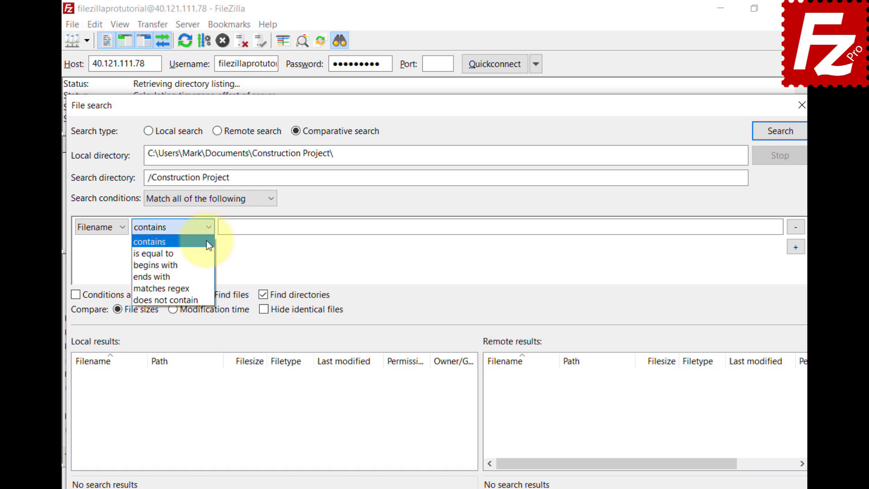
click(205, 263)
click(765, 227)
text(DSC)
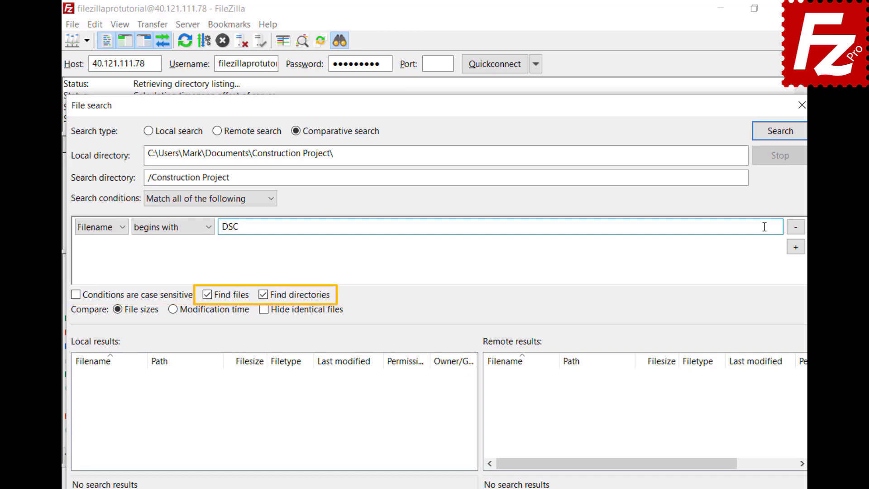
click(779, 135)
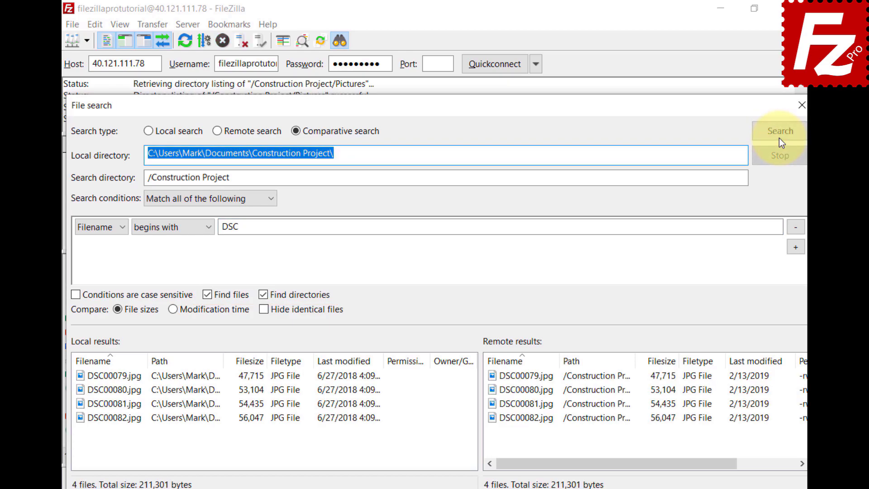
Step: Remove the DSC condition, rerun the search, and try Modification time versus File sizes and Hide identical files
click(792, 228)
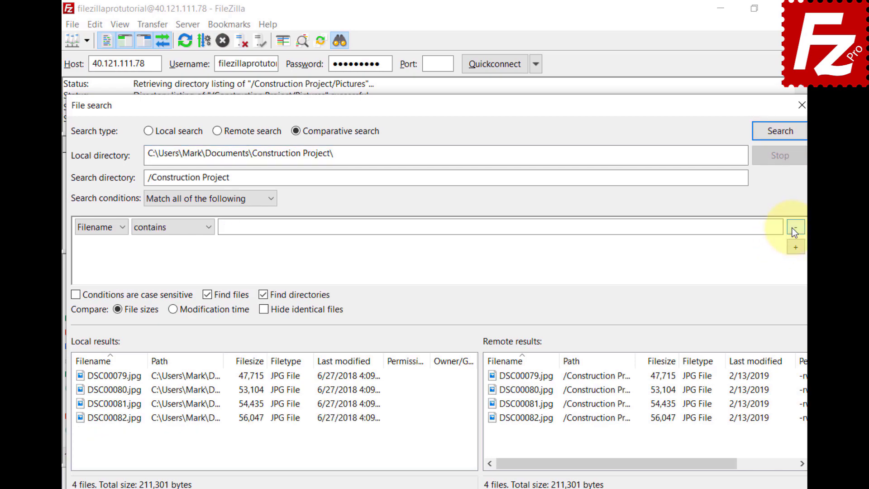
click(781, 139)
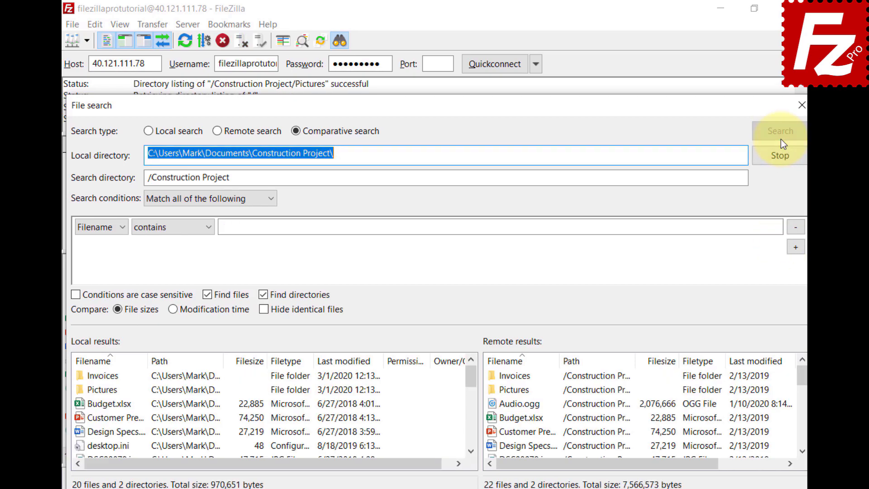
click(172, 310)
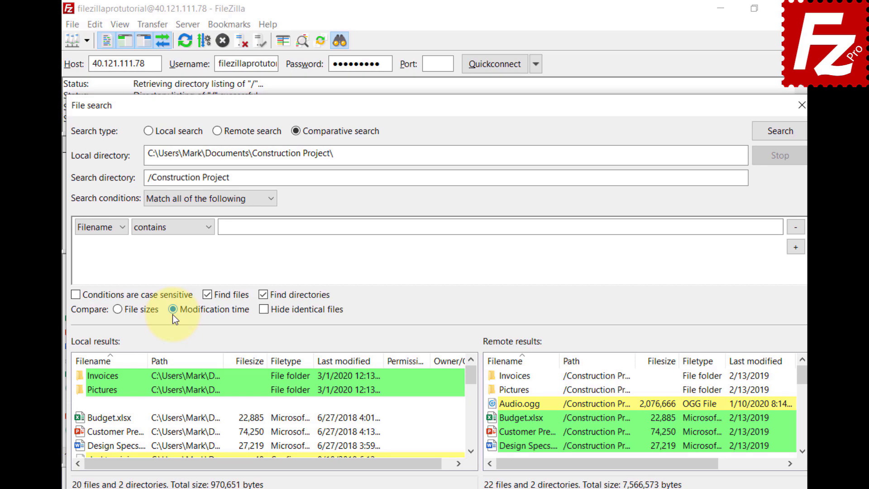
click(117, 310)
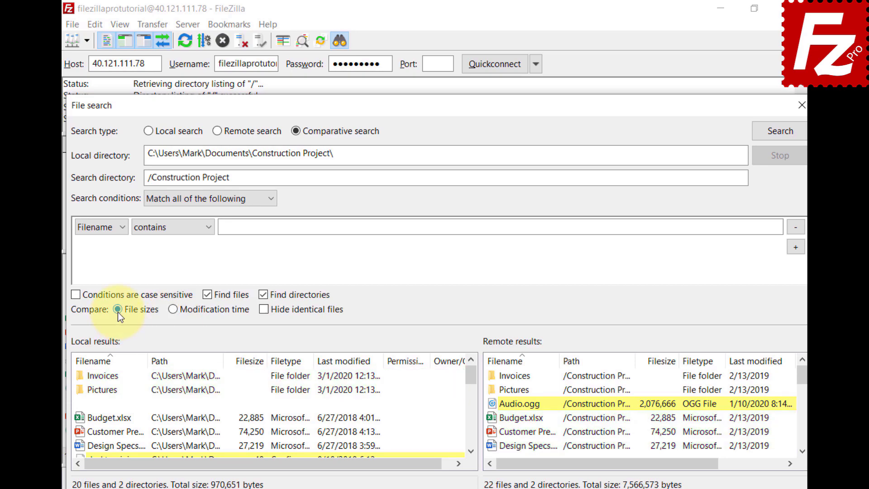
click(265, 311)
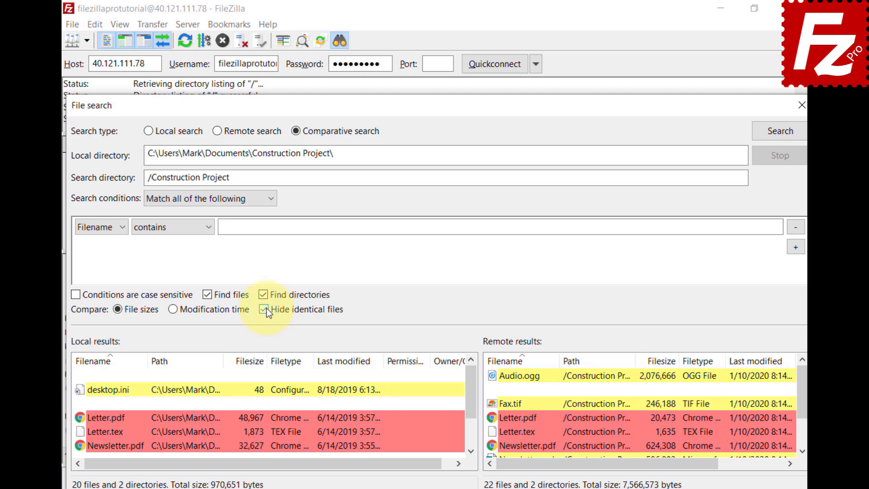
click(265, 311)
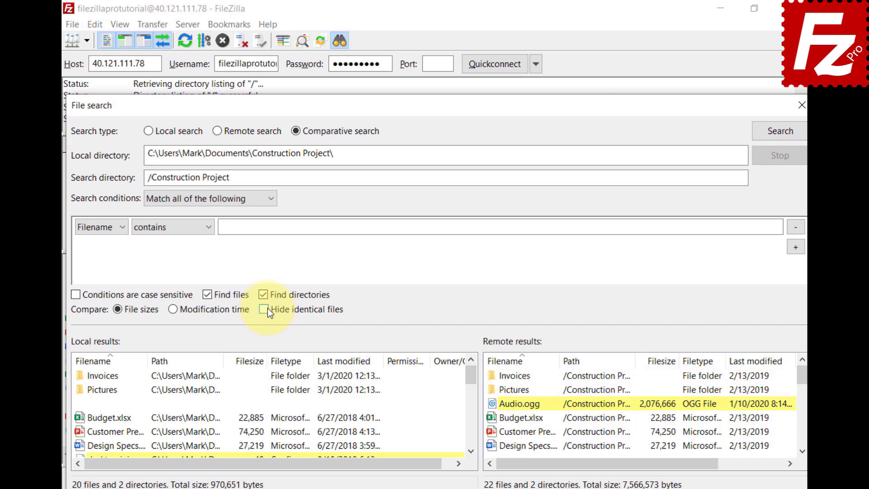
Step: Scroll the results, view local Newsletter.tex's actions, then show remote Video.mp4's download actions
click(471, 452)
click(471, 452)
click(471, 452)
click(471, 452)
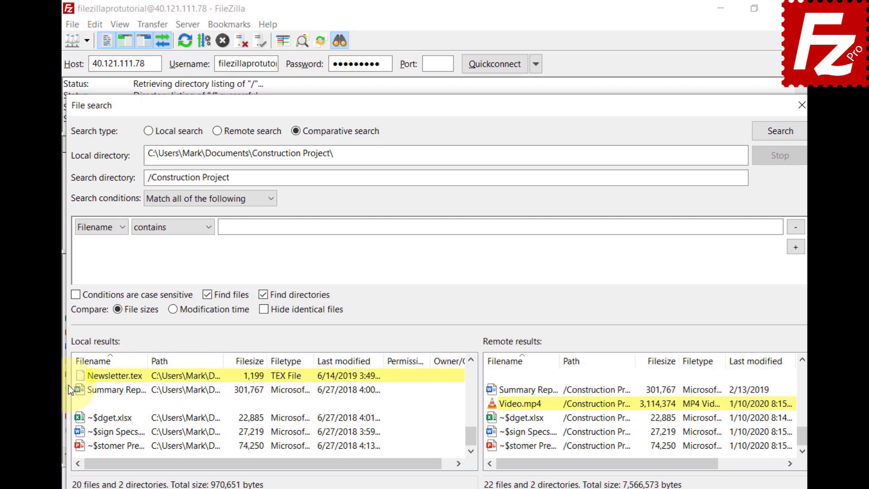
right_click(82, 377)
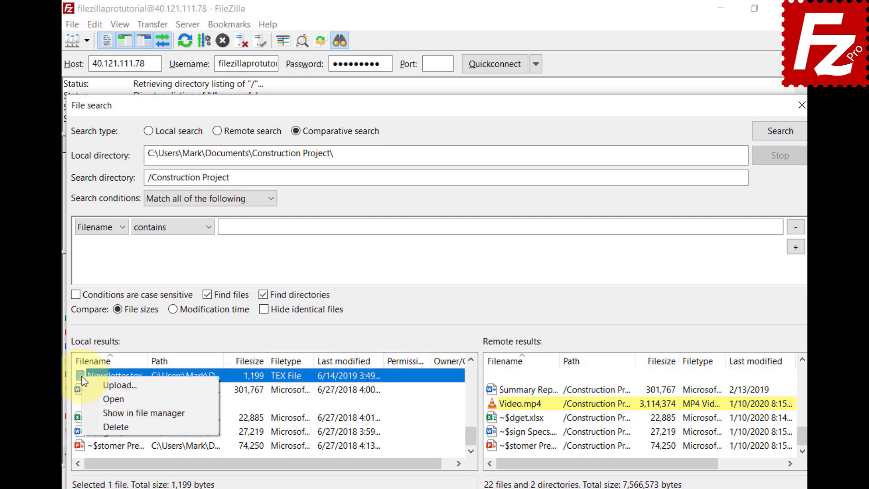
click(480, 411)
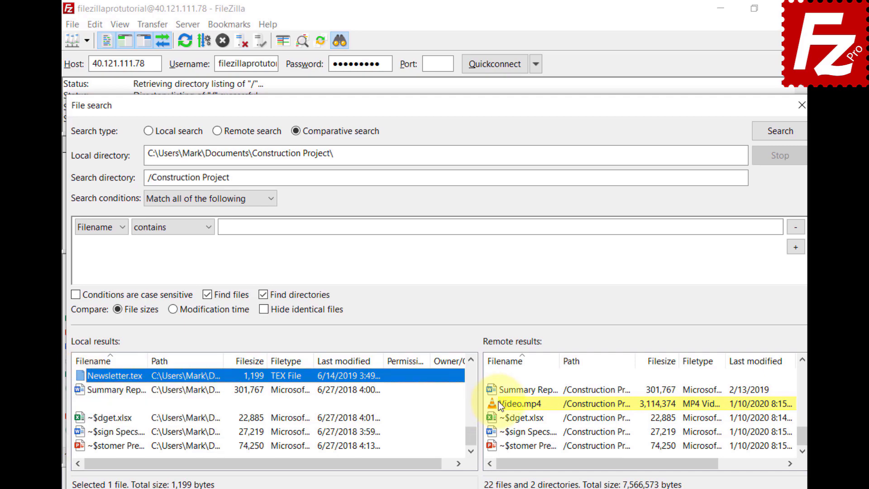
right_click(498, 404)
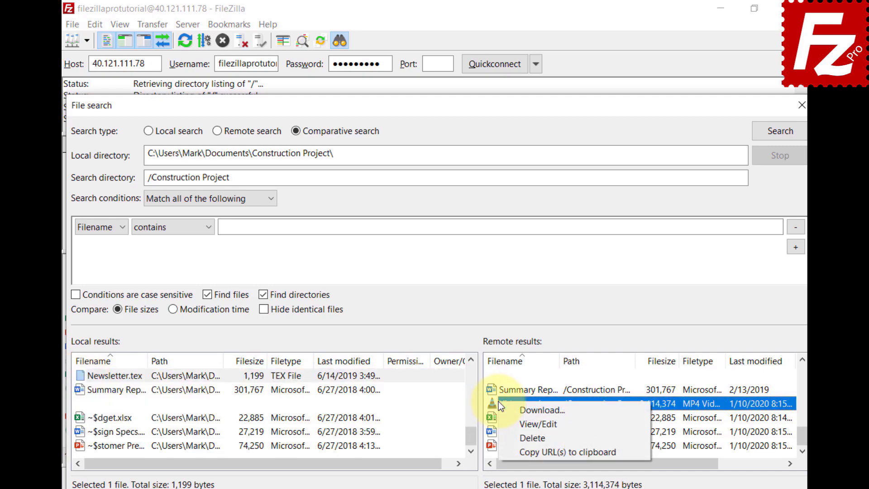
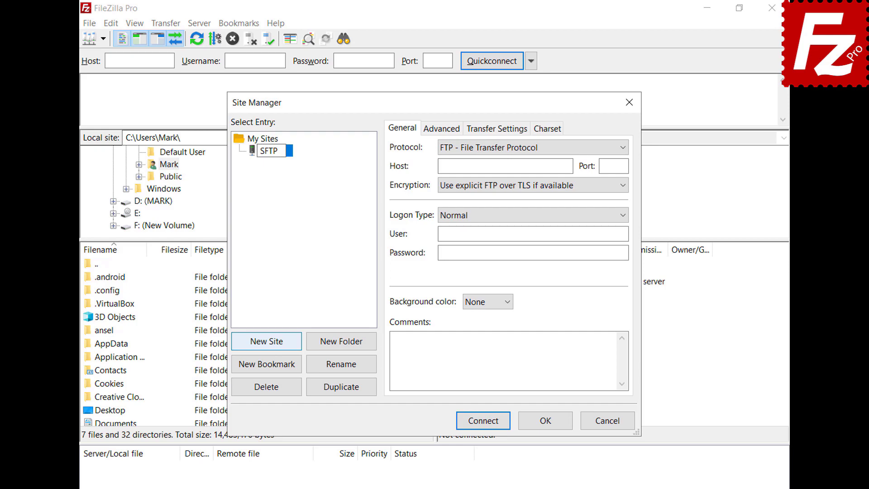
Step: Name the new site SFTP, set its protocol to SFTP and host to 3.209.179.104
key(Return)
click(622, 151)
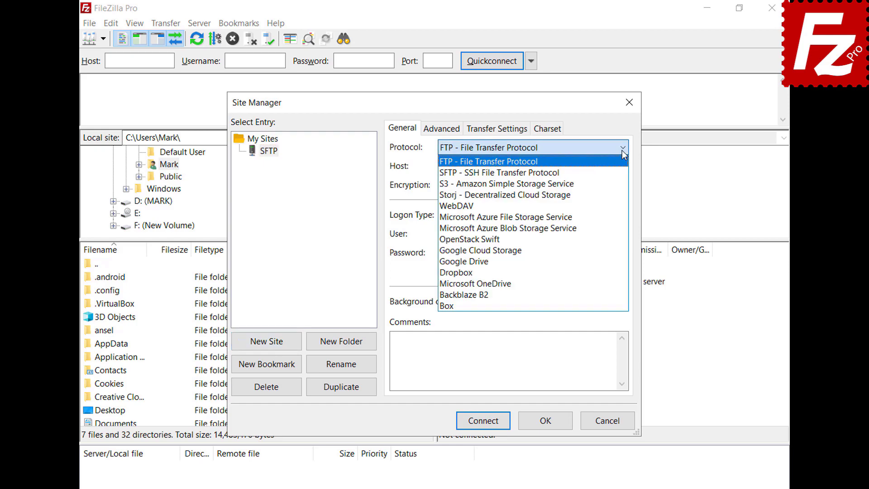
click(623, 175)
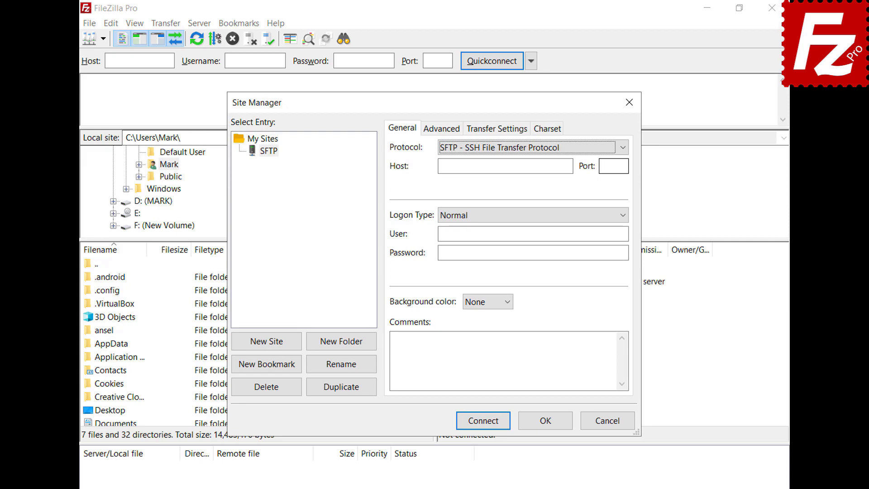
click(570, 166)
text(3.209.179.104)
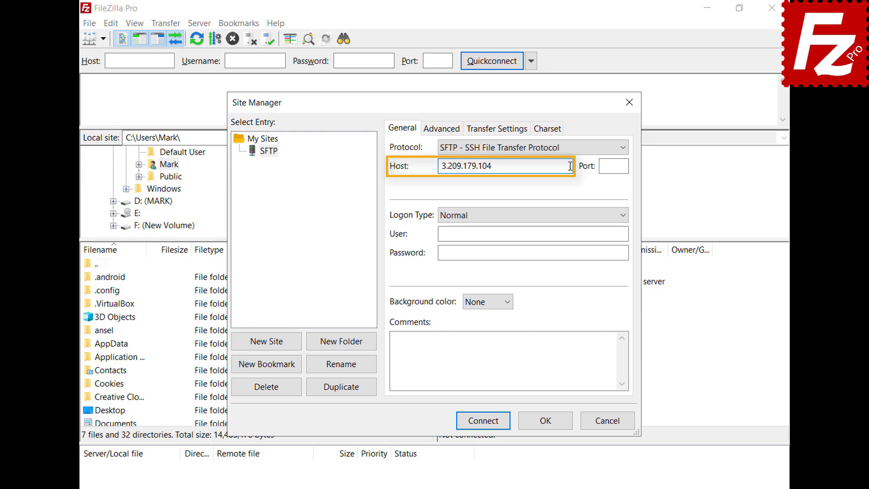
Step: Use Key file logon as user ubuntu with key.ppk from Documents, then connect
click(623, 215)
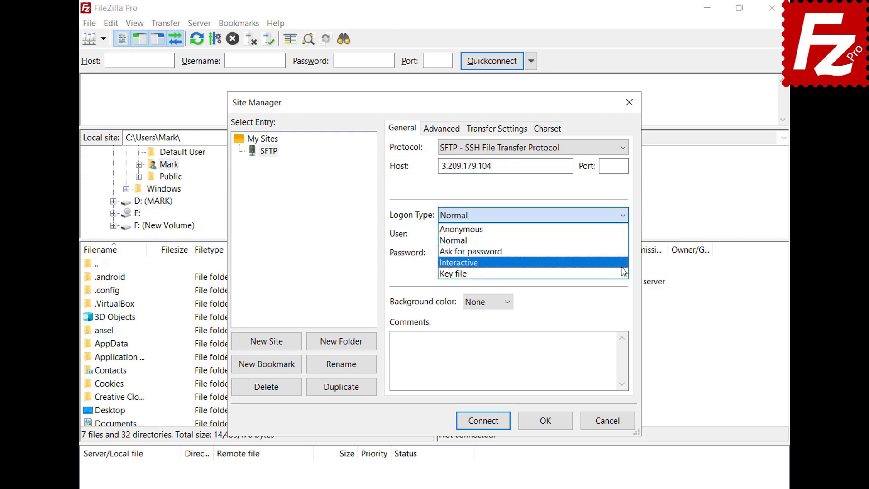
click(623, 273)
click(624, 233)
text(ubuntu)
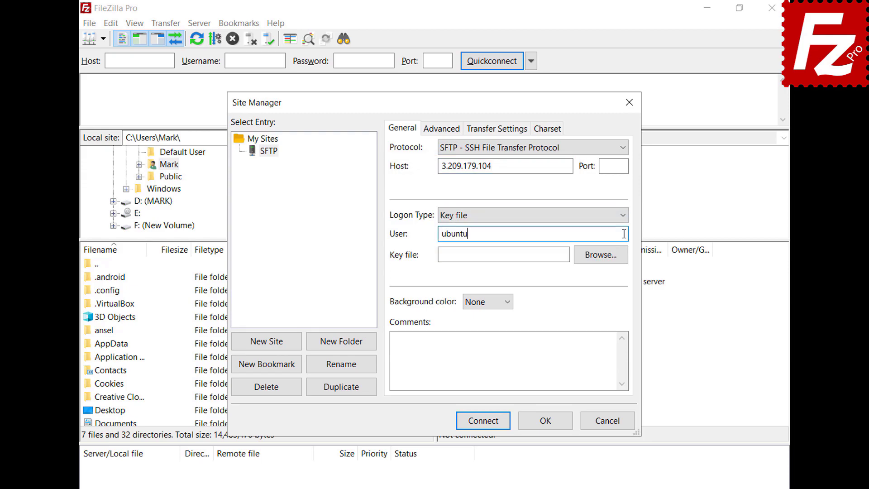
click(601, 255)
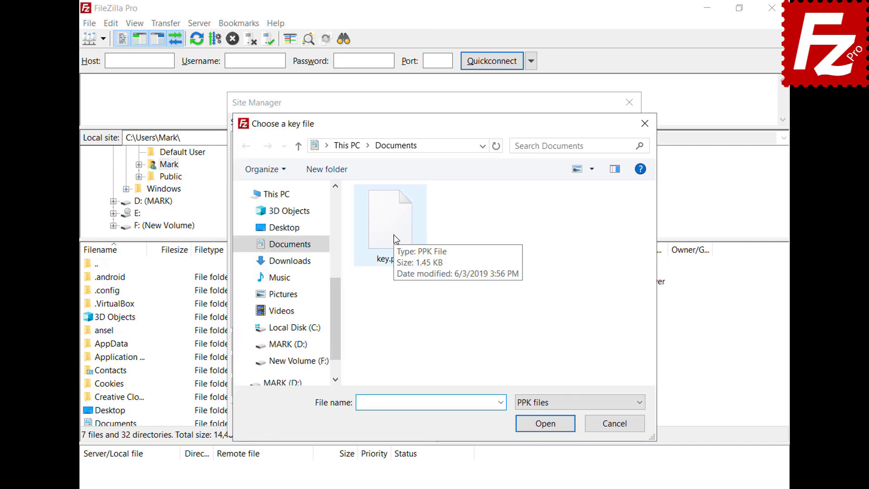
double_click(395, 239)
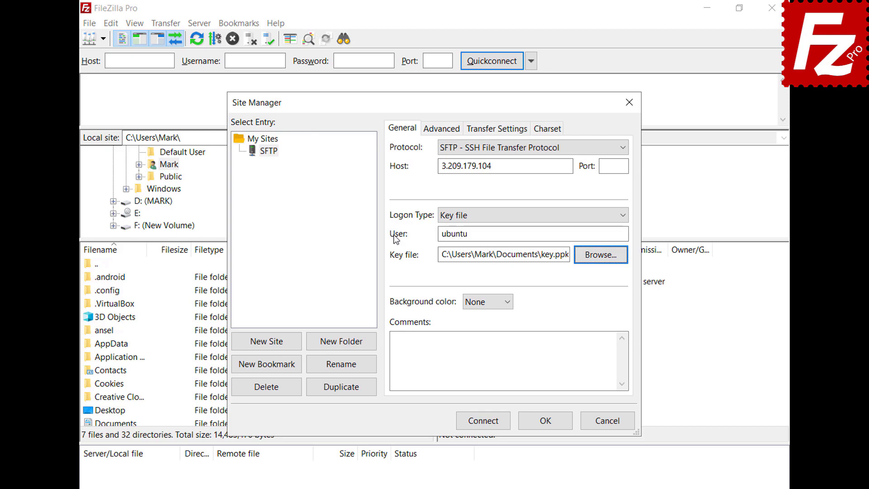
click(486, 426)
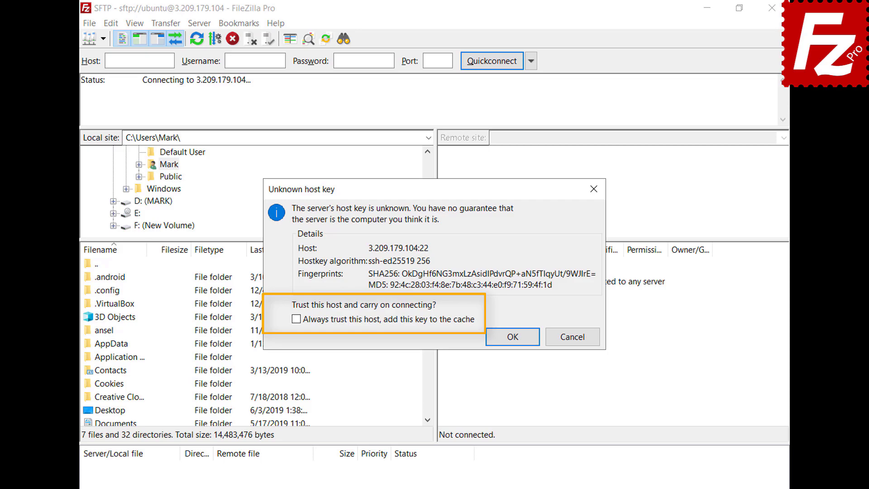
Step: Always trust the server's host key and enter the key passphrase to finish logging in
click(296, 319)
click(513, 337)
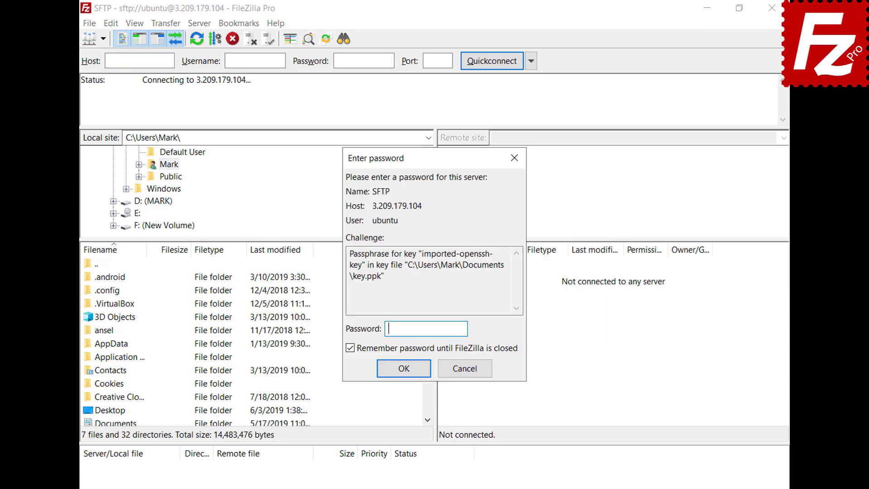
text(******)
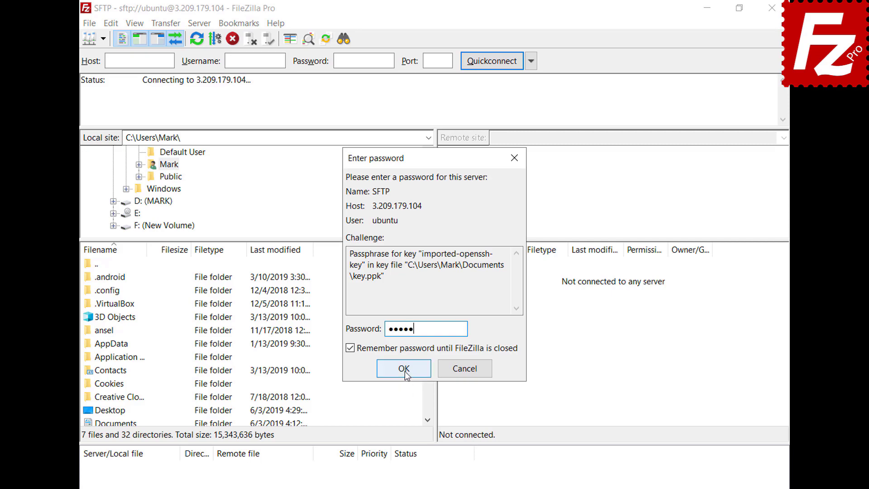
click(404, 369)
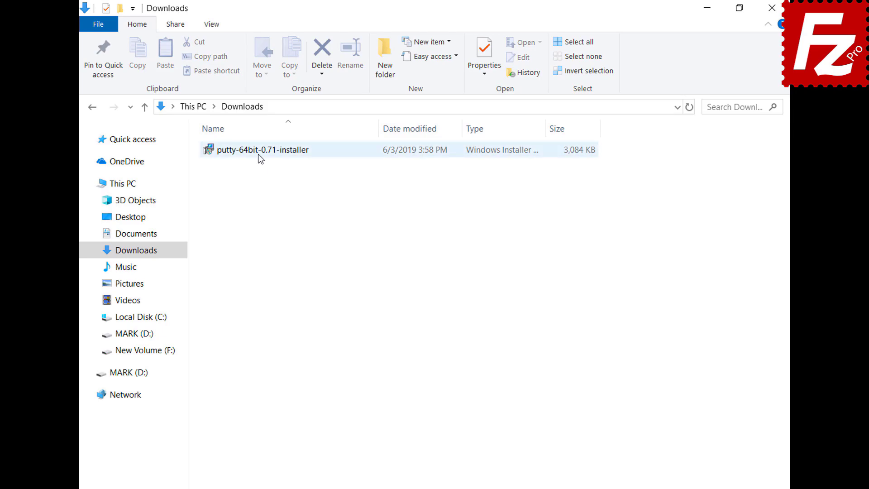
Step: Run putty-64bit-0.71-installer and install PuTTY 0.71 to C:\Program Files\PuTTY\ with default settings
double_click(258, 154)
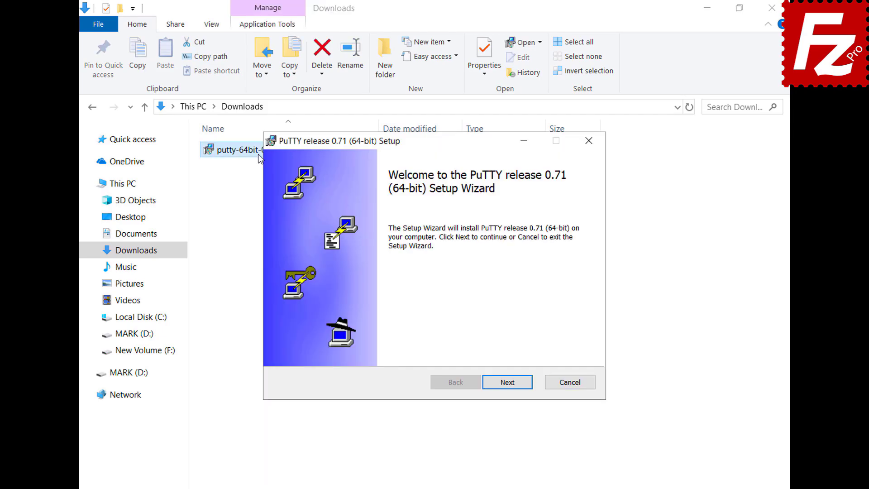
click(513, 392)
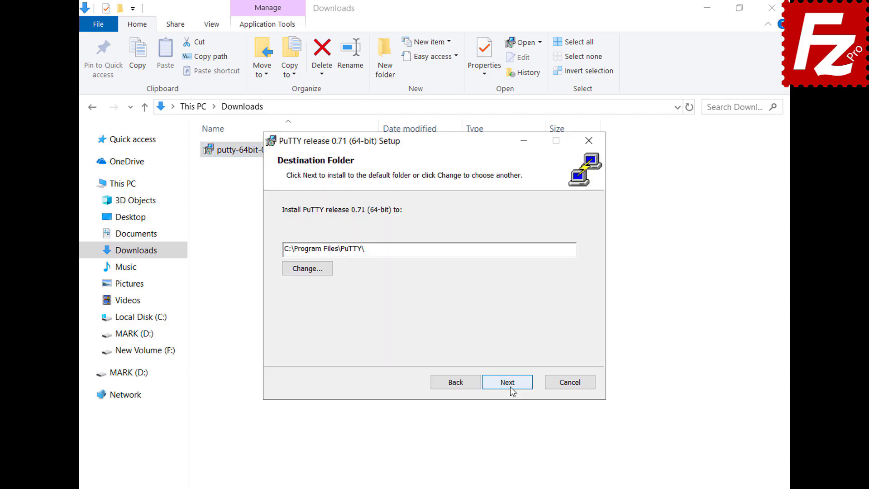
click(513, 392)
click(513, 392)
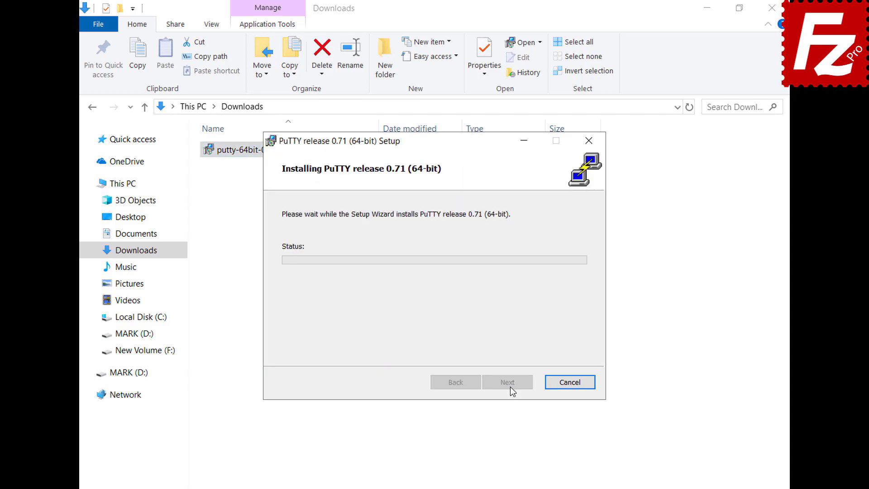
click(513, 393)
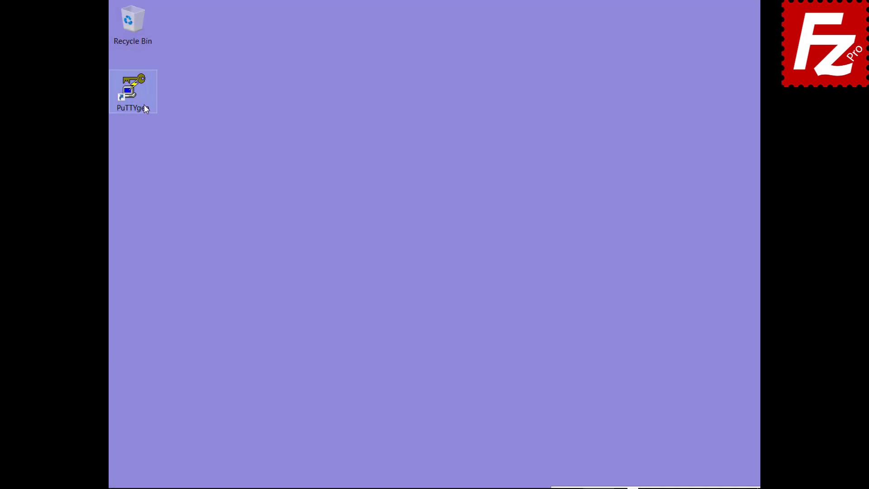
Step: In PuTTYgen, import the existing OpenSSH private key and unlock it with its passphrase
double_click(145, 106)
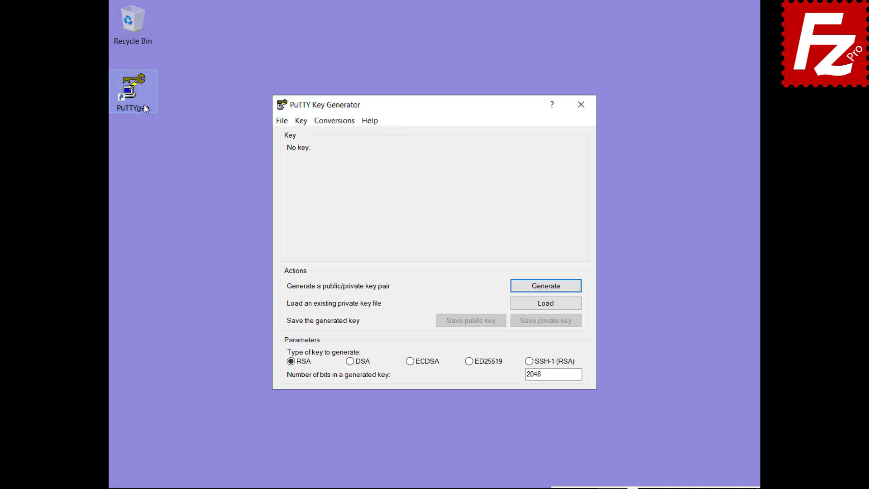
click(336, 122)
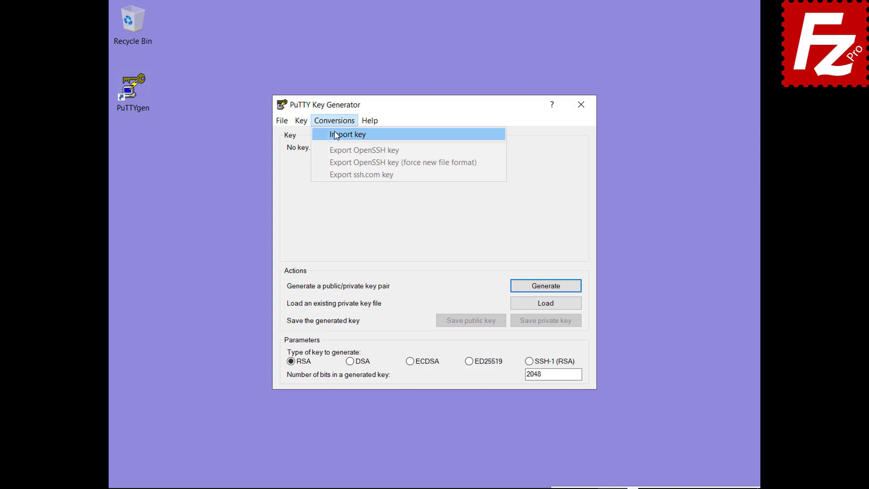
click(338, 134)
double_click(420, 241)
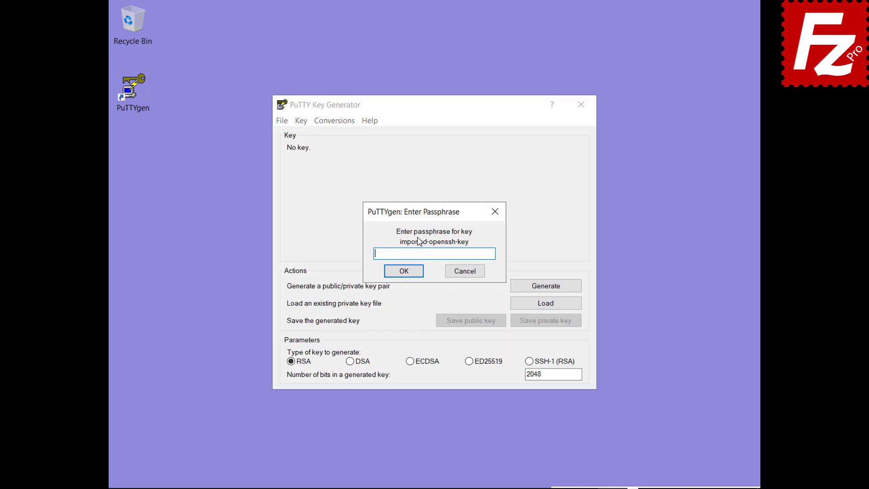
text(•••••)
click(403, 272)
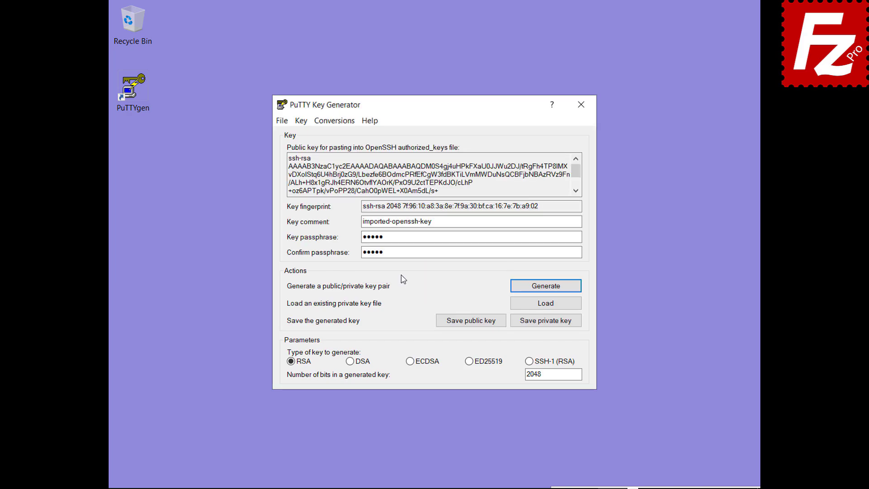
Step: Save the imported key in PuTTY format as key.ppk in Documents
click(546, 322)
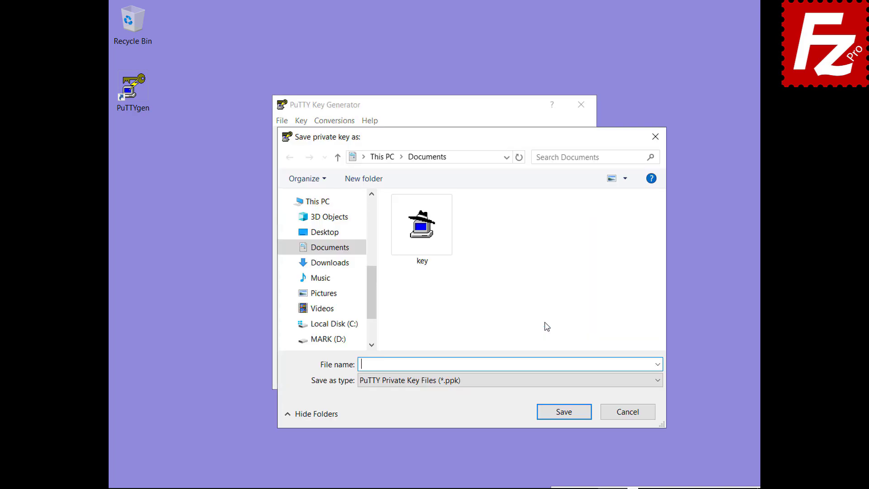
text(key.ppk)
click(567, 413)
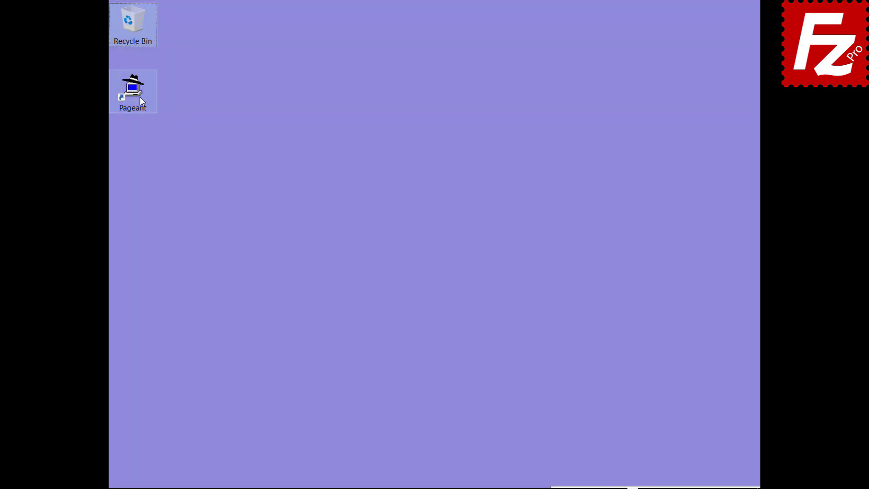
click(140, 97)
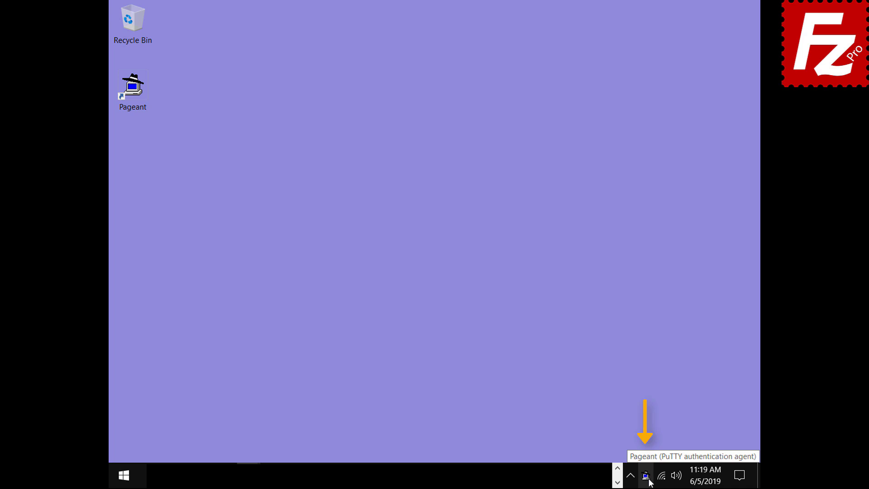
Step: Add key.ppk to Pageant and unlock it with its passphrase
double_click(647, 476)
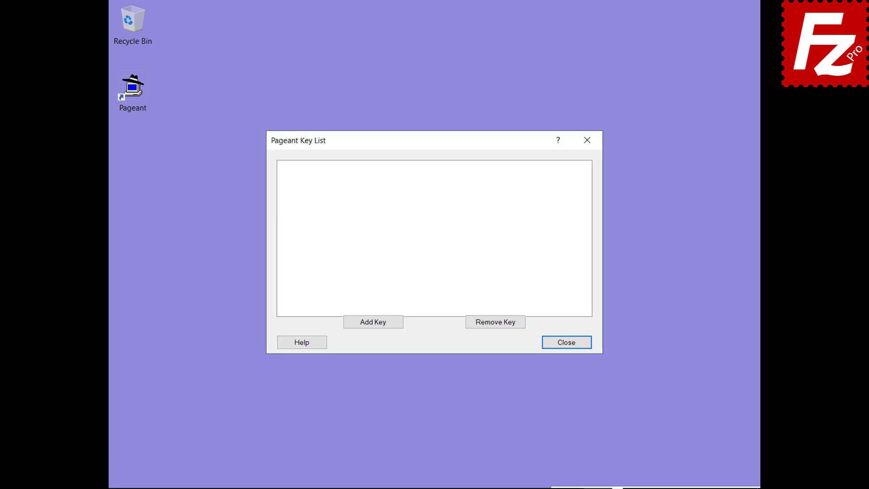
click(374, 324)
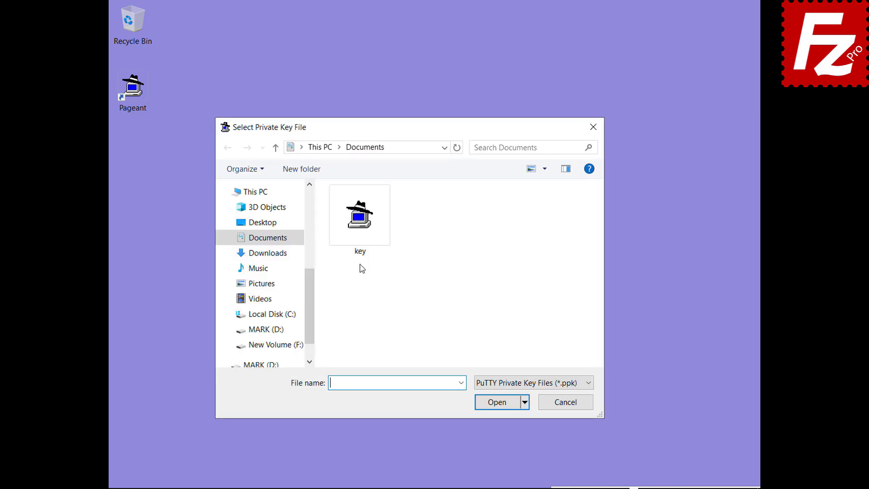
double_click(360, 253)
text(******)
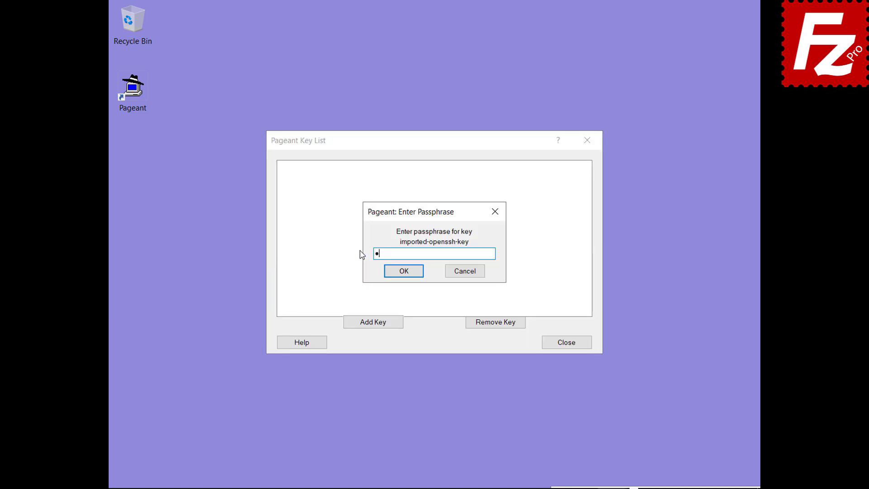
click(402, 273)
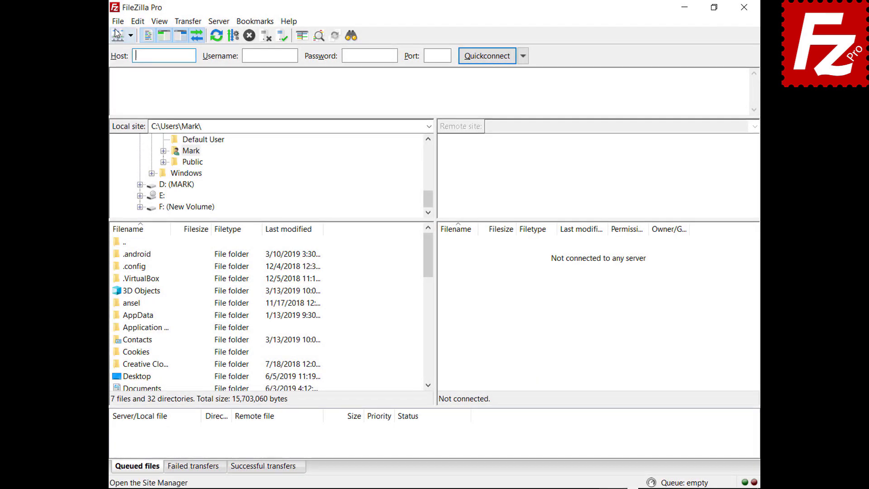
Step: In Site Manager, change the SFTP site's logon type to Normal and connect to 3.209.179.104
click(107, 22)
click(108, 36)
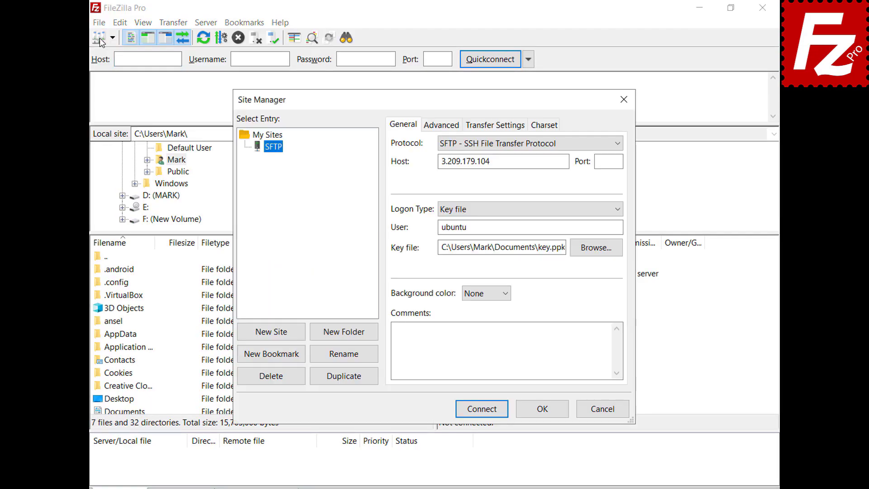
click(618, 208)
click(618, 233)
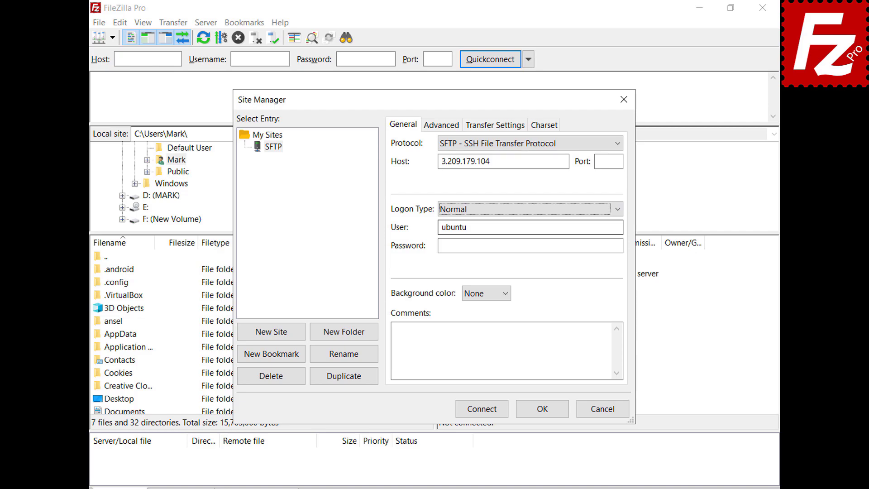
click(484, 409)
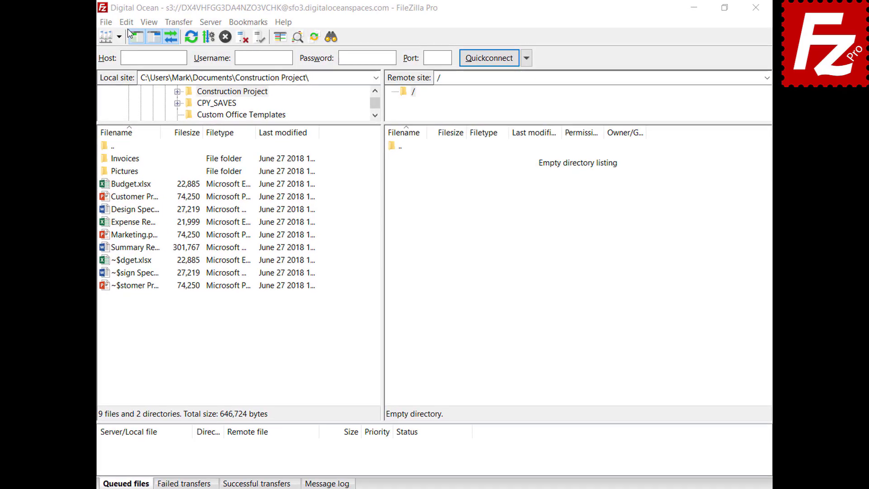
Step: On the Settings page Transfers > FTP: File Types, add json to the ASCII filetypes and confirm it's listed
click(100, 24)
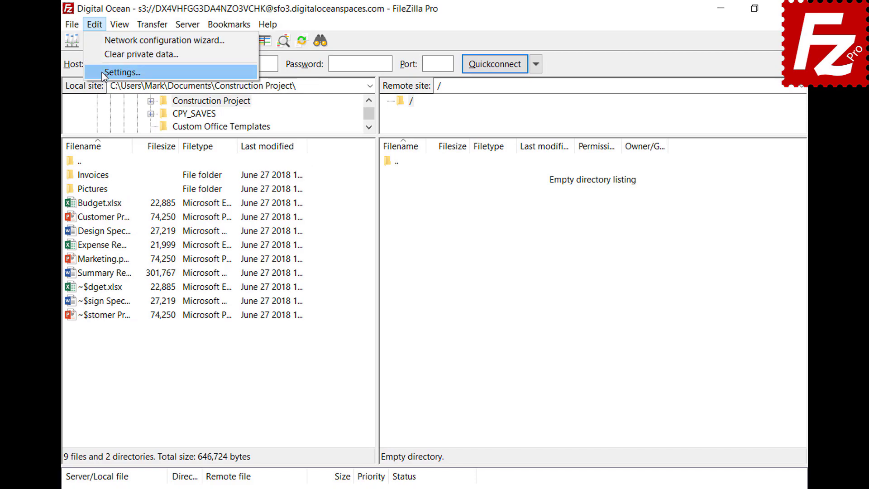
click(103, 74)
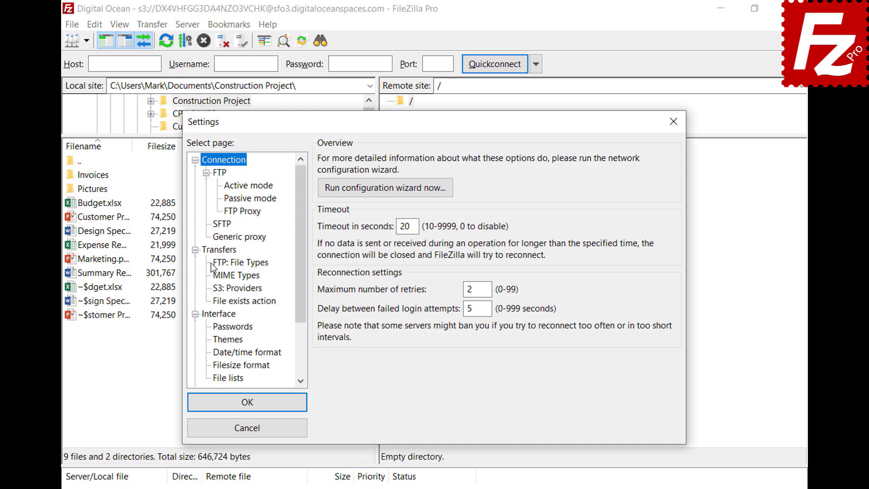
click(215, 266)
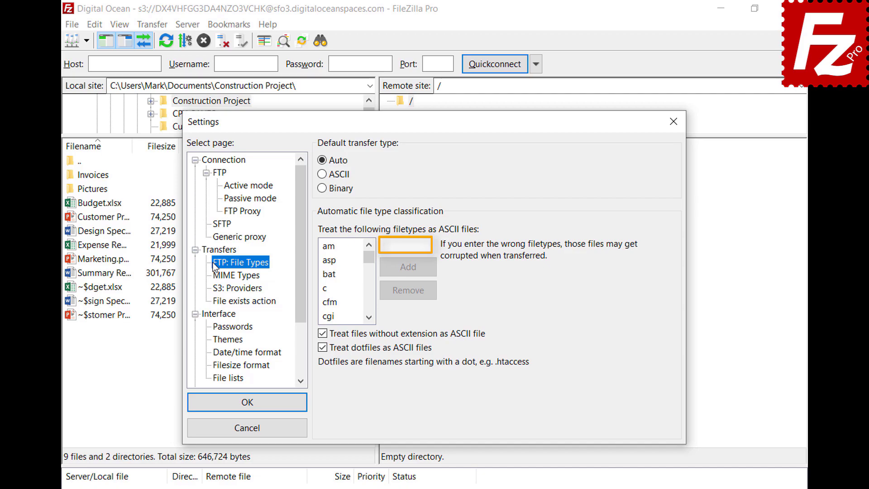
click(427, 245)
text(json)
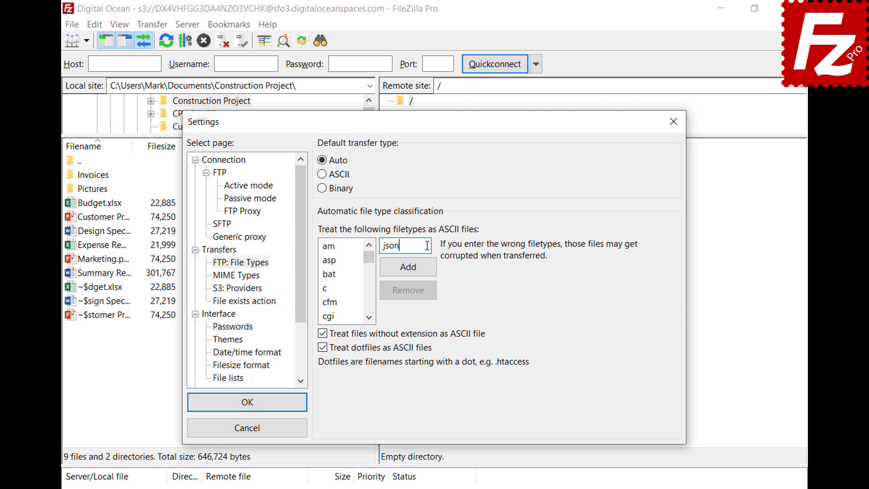
click(408, 273)
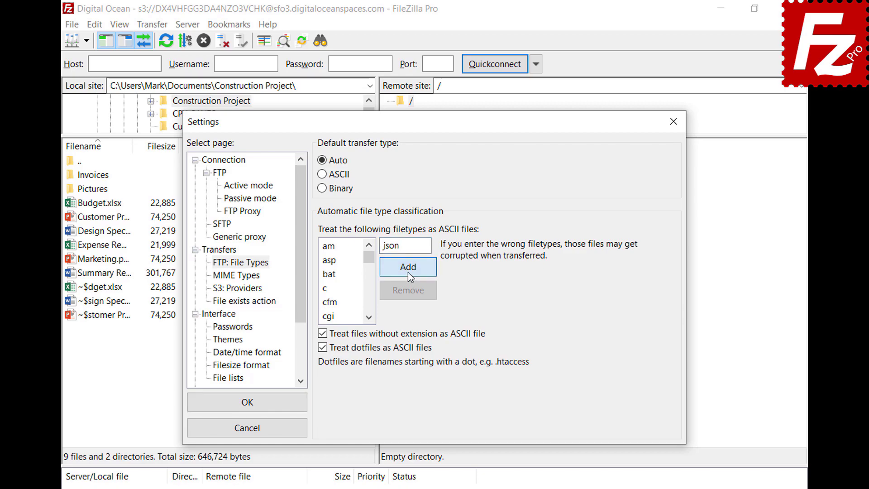
drag(369, 256, 373, 286)
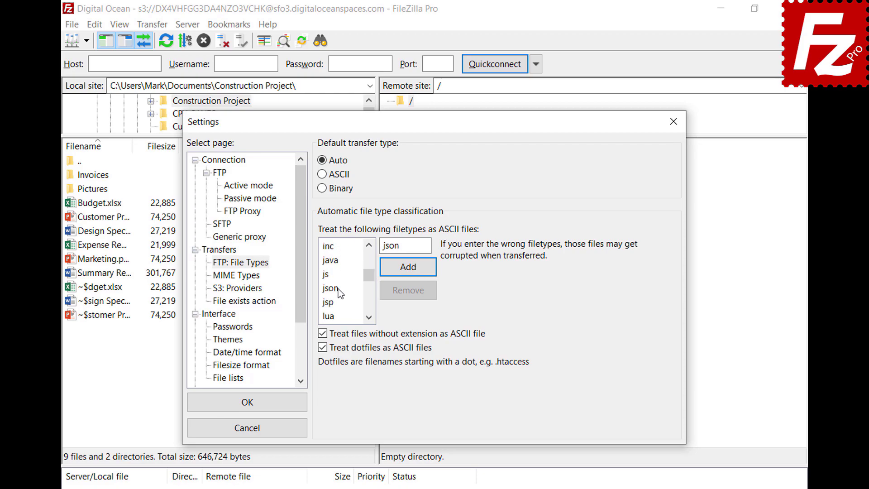
click(335, 289)
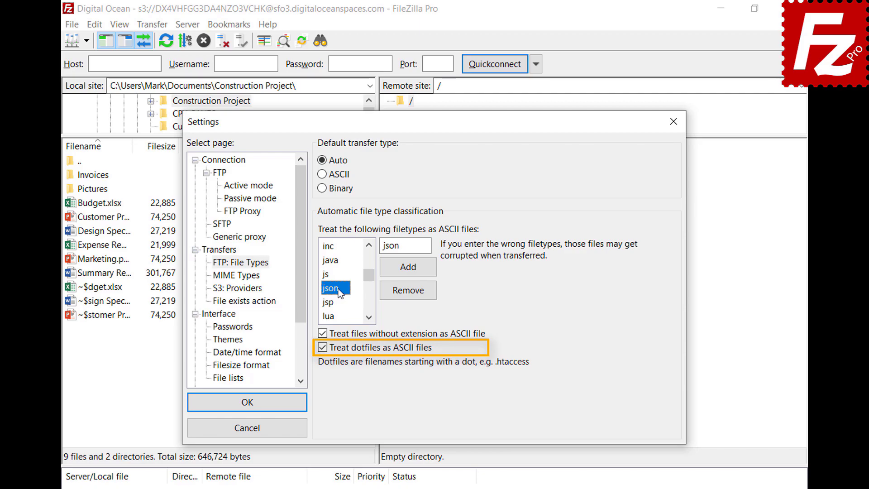
Step: Save the settings and open the FTP site in a new tab
click(248, 412)
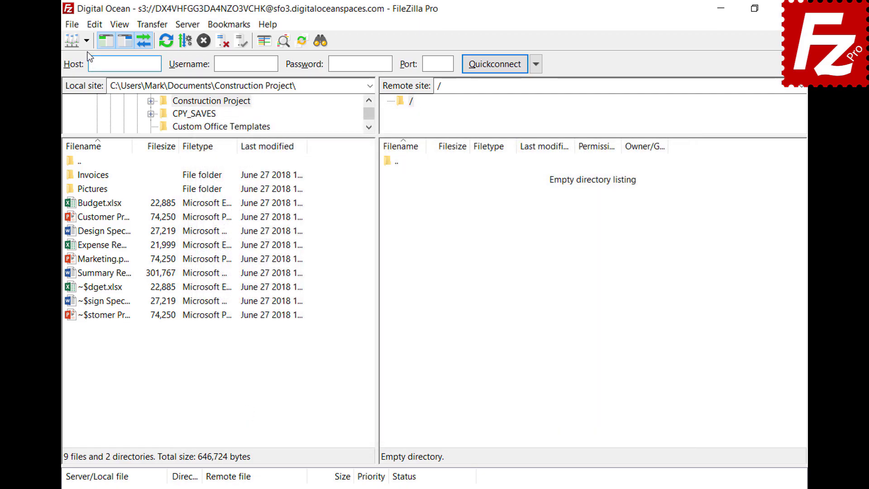
click(86, 42)
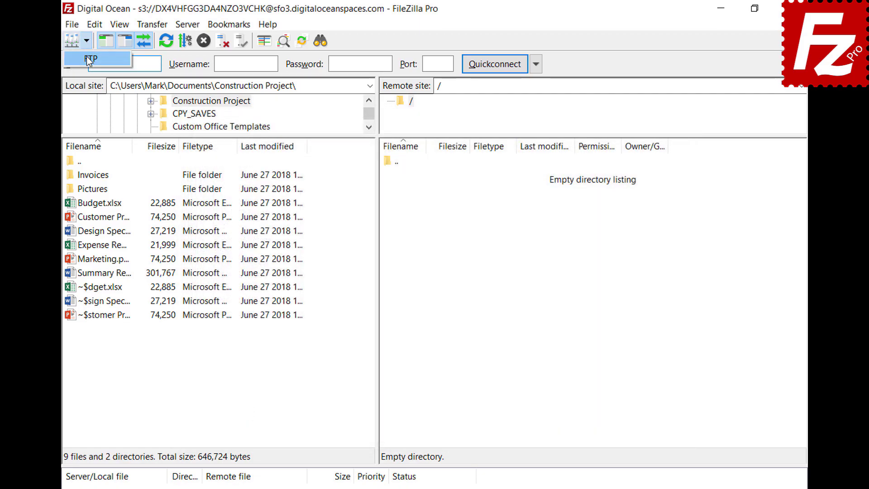
click(86, 56)
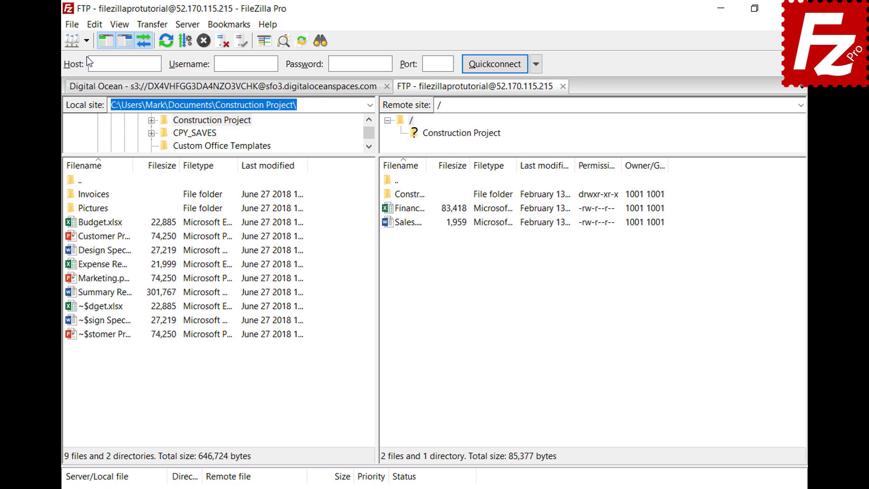
Step: Look over the Transfer type menu and quick transfer type choices, then relaunch FileZilla Pro
click(152, 26)
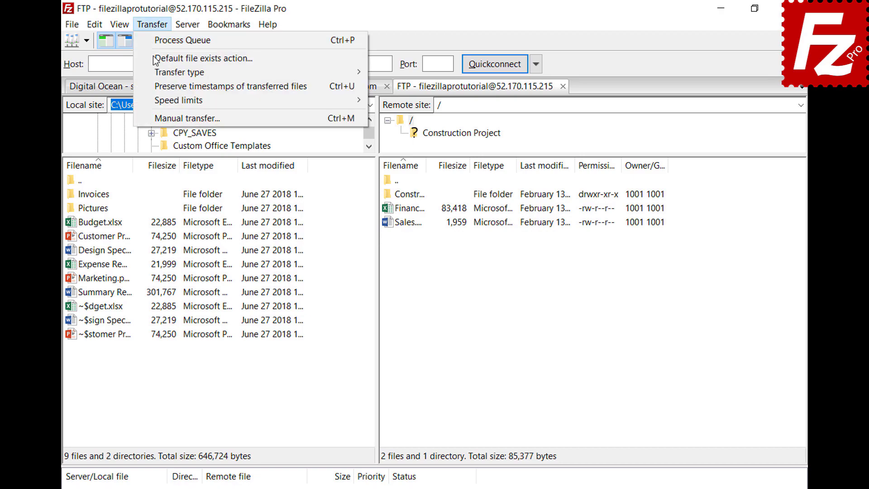
mouse_move(157, 73)
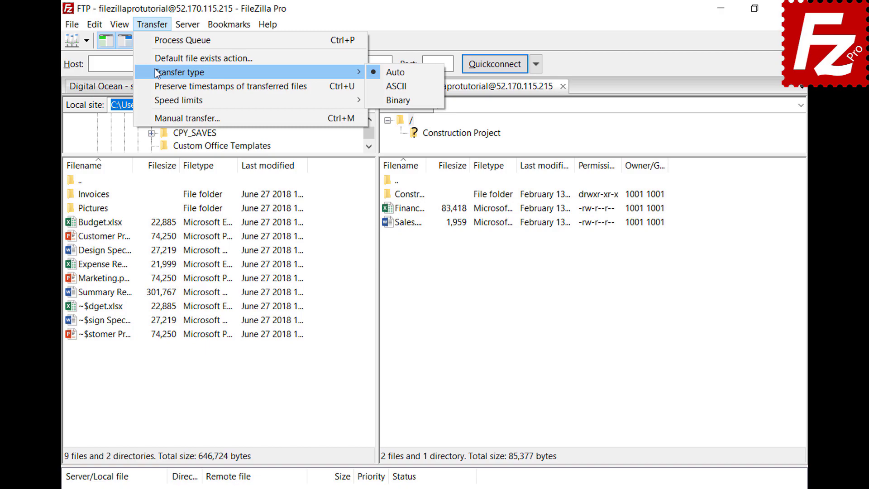
key(Escape)
key(Escape)
click(671, 488)
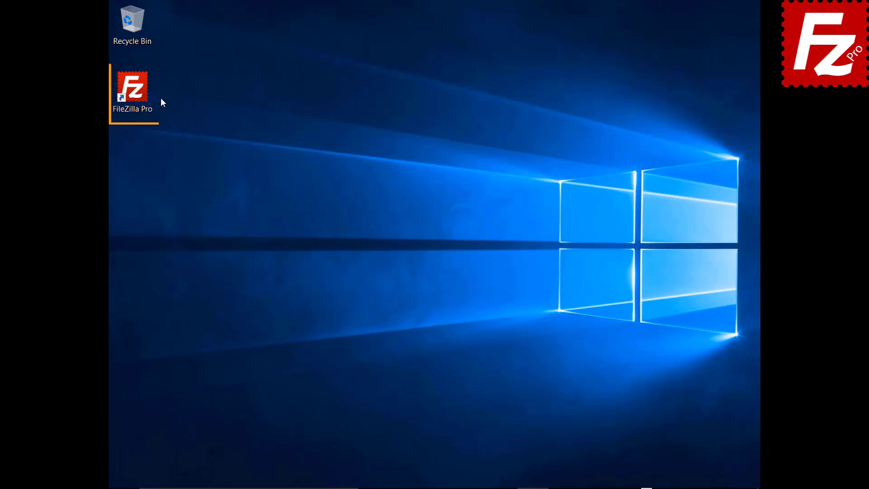
double_click(138, 93)
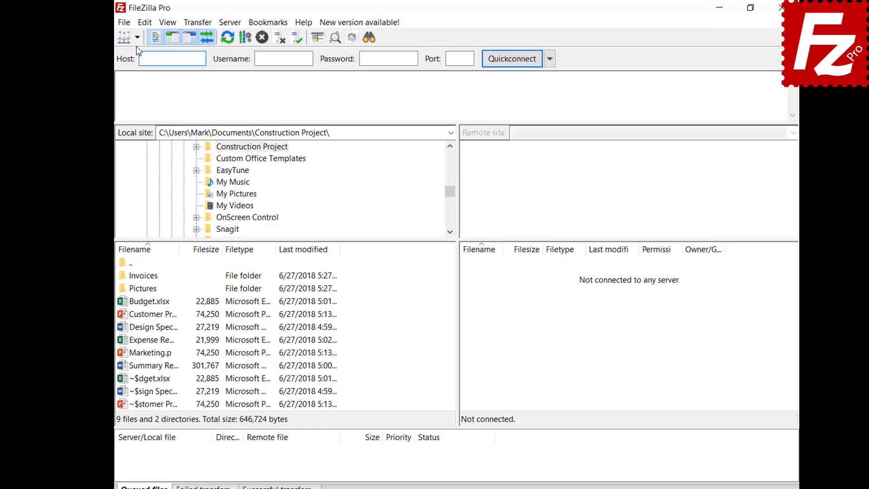
Step: Connect to the FTP Tutorial site and upload Summary Report.docx to the server's root folder
click(137, 37)
click(151, 52)
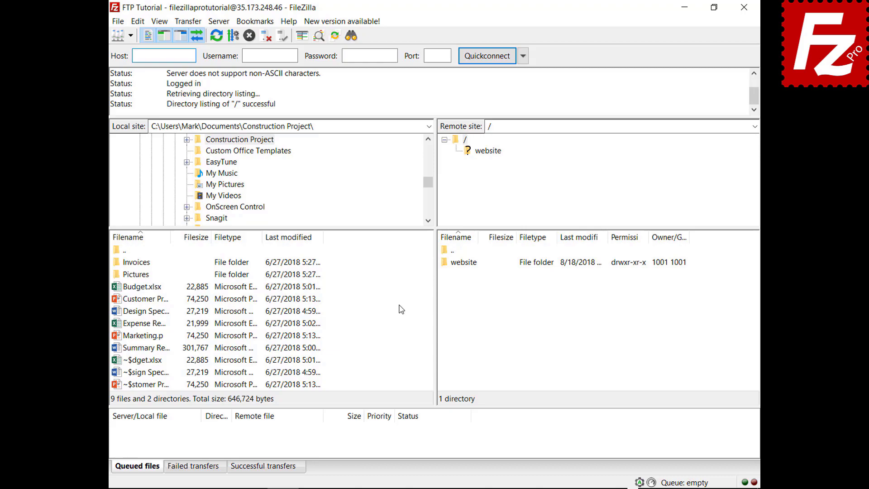
right_click(146, 349)
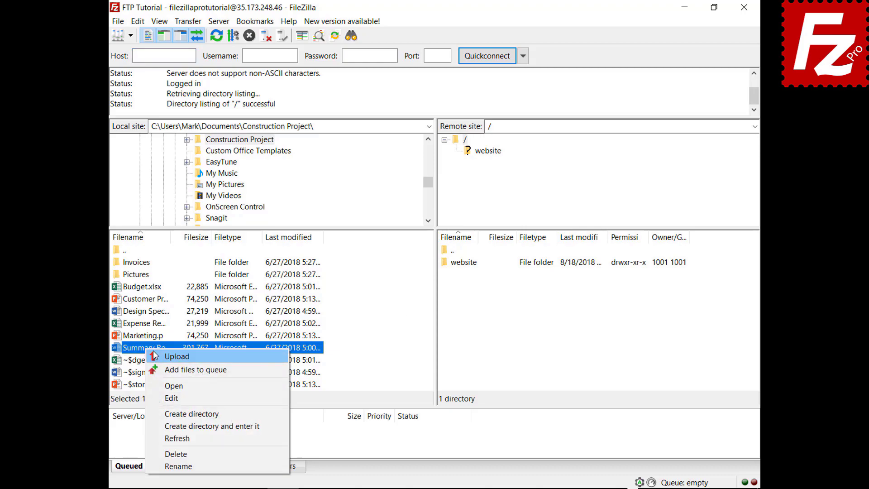
click(166, 358)
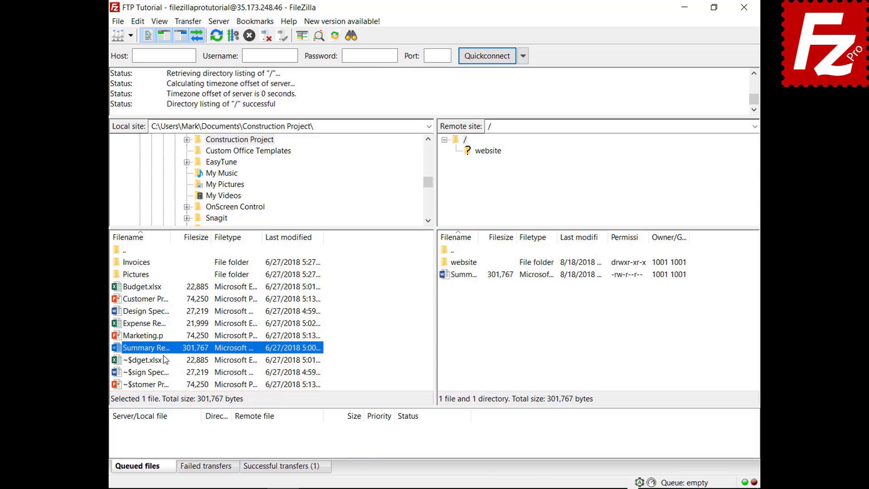
Step: Queue Budget.xlsx and the Invoices folder, then process the queue to upload both
right_click(146, 287)
click(162, 308)
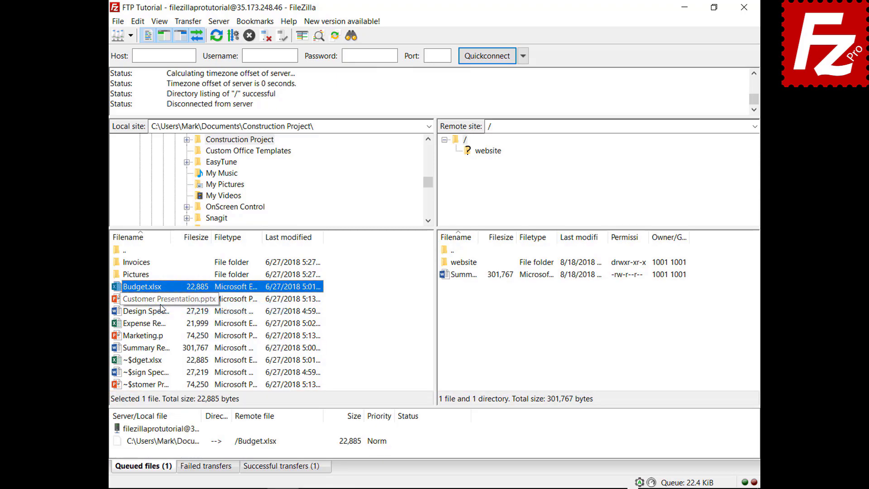
right_click(144, 263)
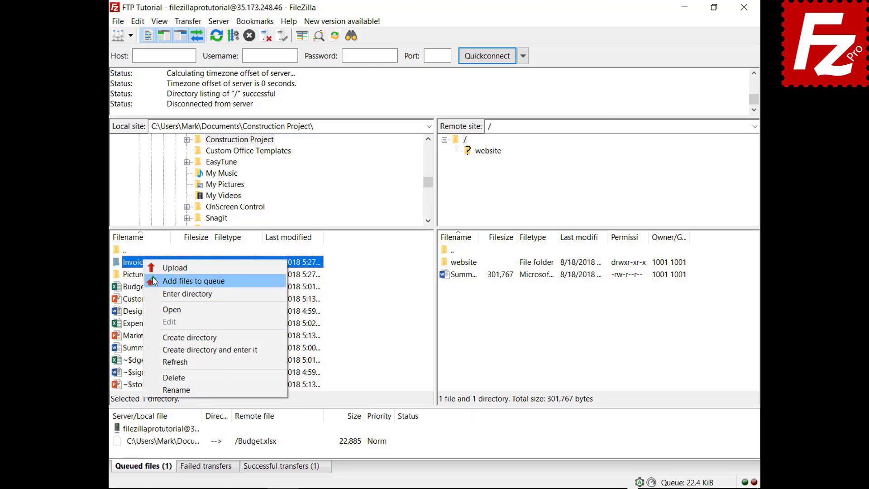
click(153, 281)
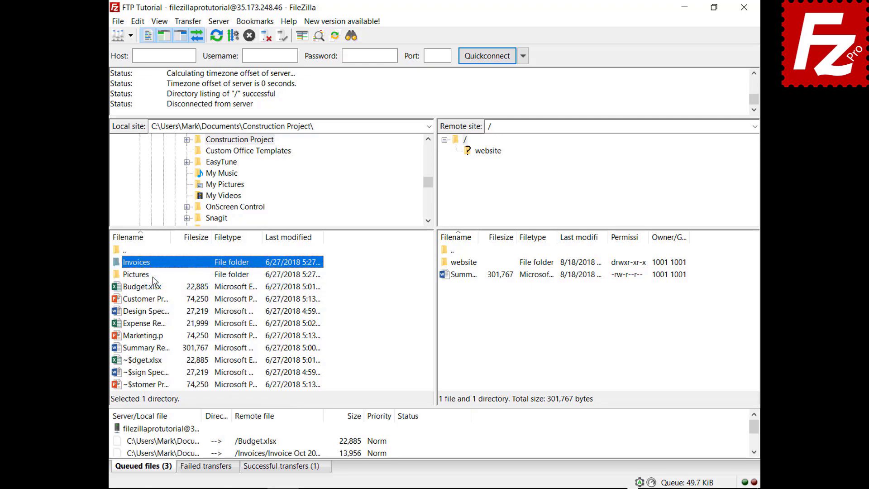
right_click(166, 429)
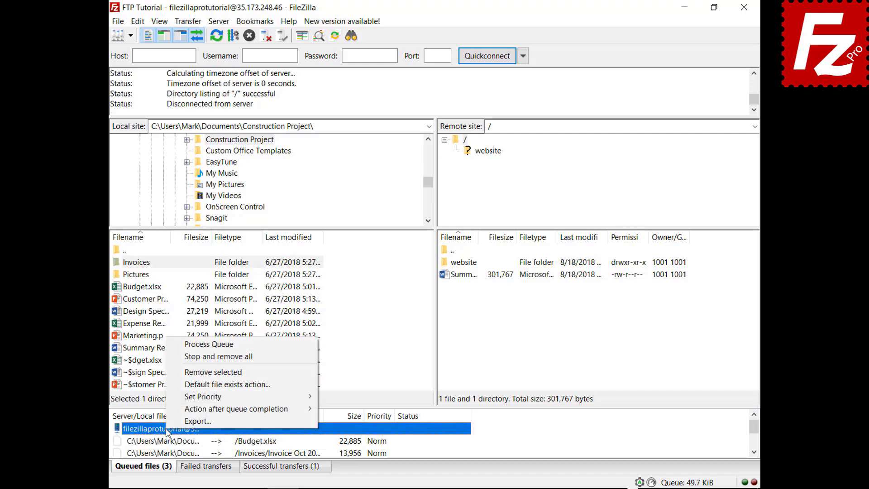
click(190, 345)
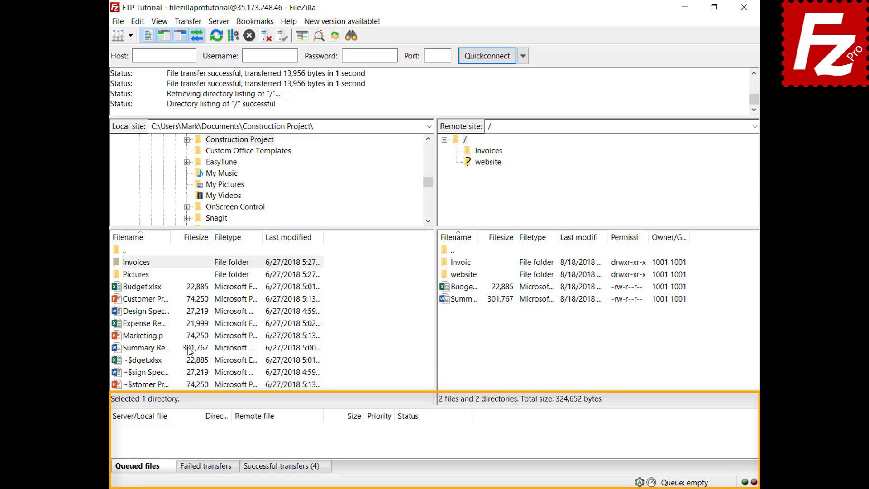
Step: Add Design Specs.docx and Expense Report.xlsx to the transfer queue
right_click(150, 313)
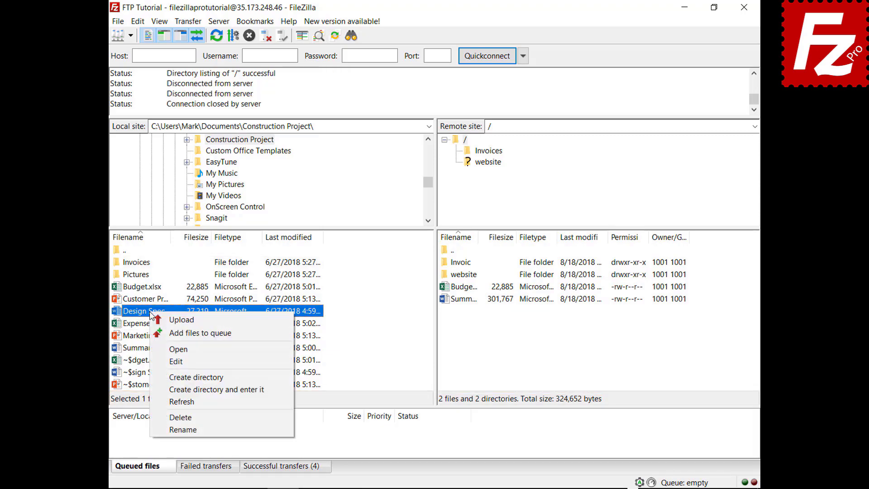
click(169, 334)
click(155, 325)
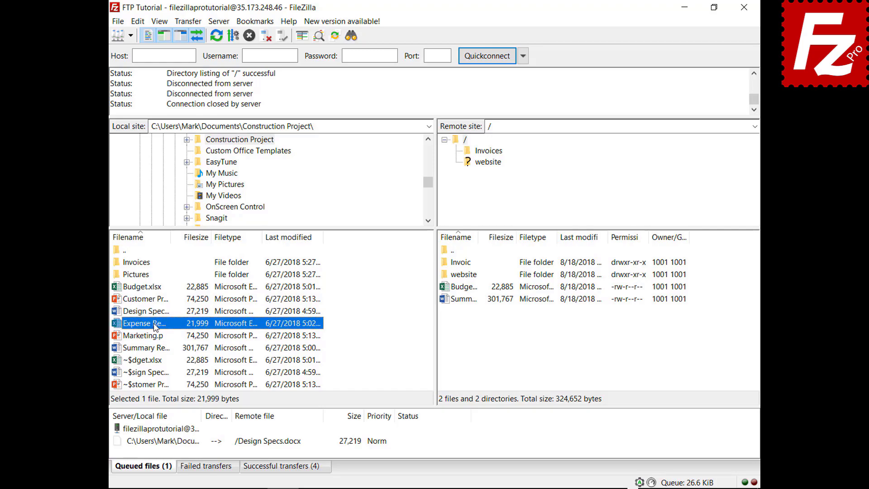
right_click(155, 326)
click(169, 344)
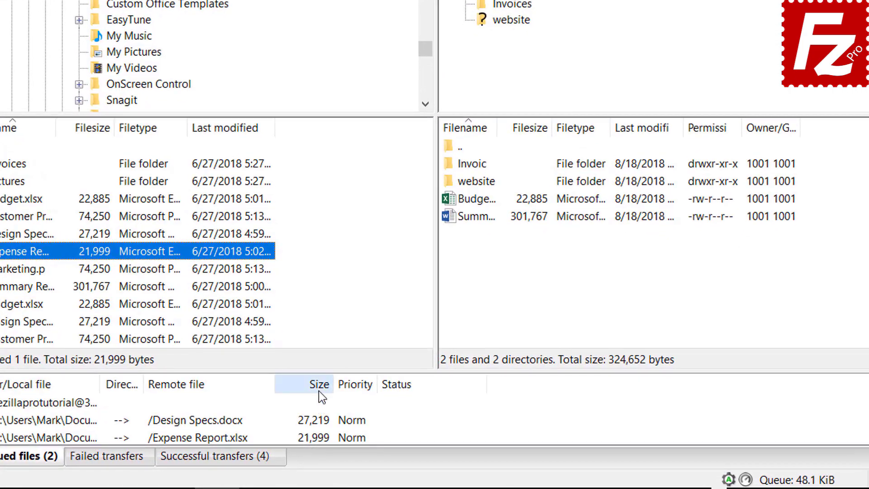
Step: Sort the queue by size, give Expense Report Highest priority, and process the queue
click(354, 419)
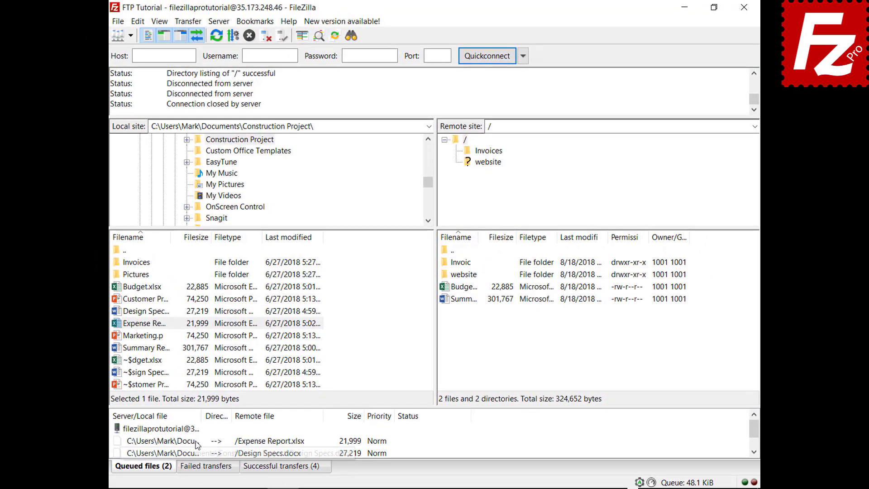
right_click(197, 443)
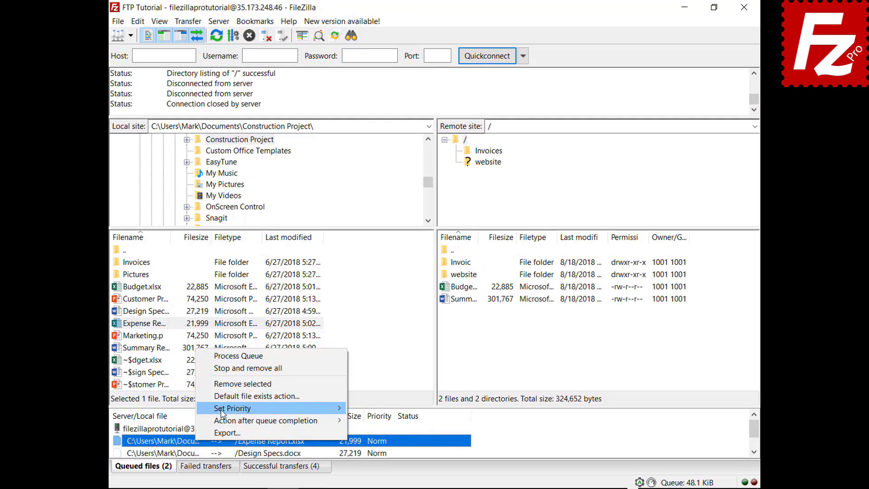
mouse_move(221, 412)
click(371, 409)
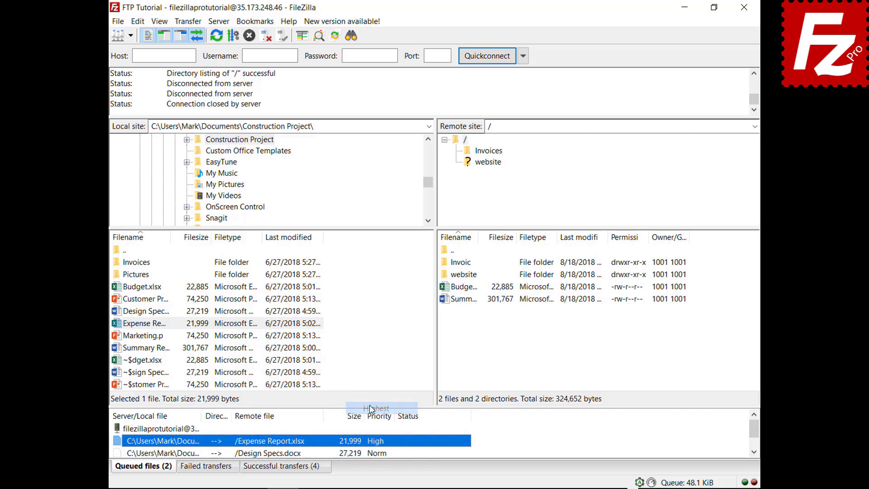
right_click(183, 431)
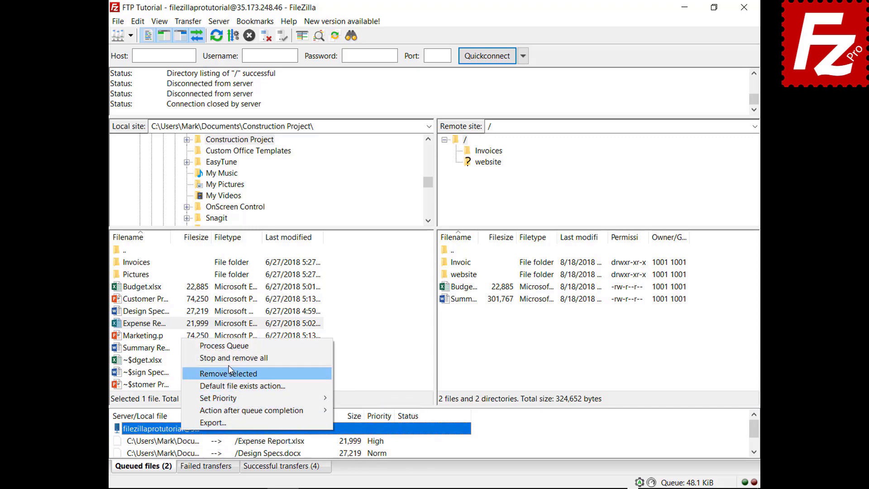
click(232, 346)
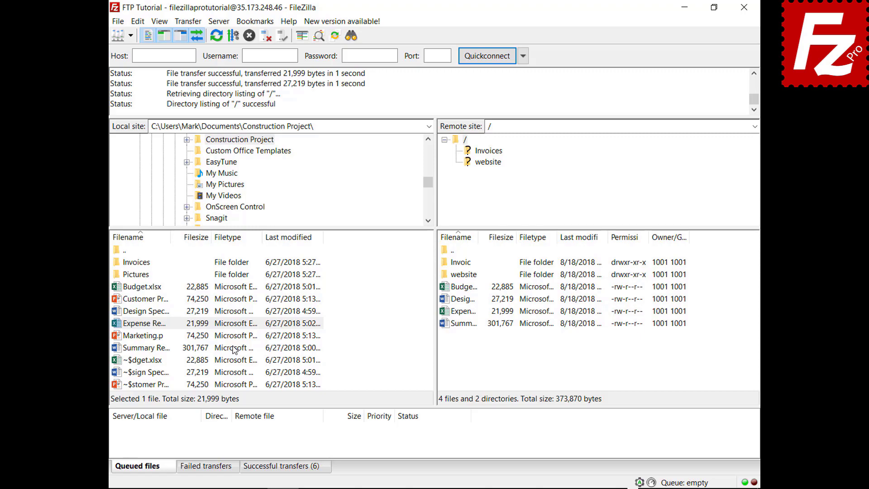
Step: Re-queue Budget.xlsx and view the File exists action settings without changing them
right_click(163, 287)
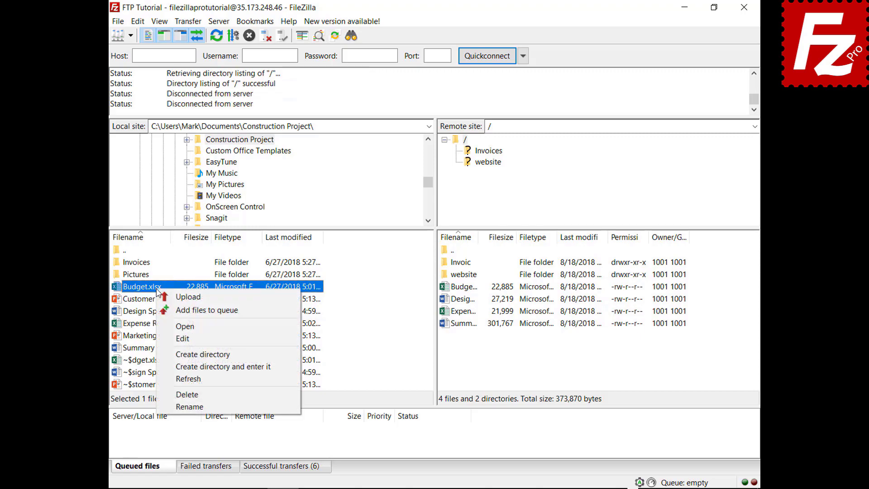
click(168, 310)
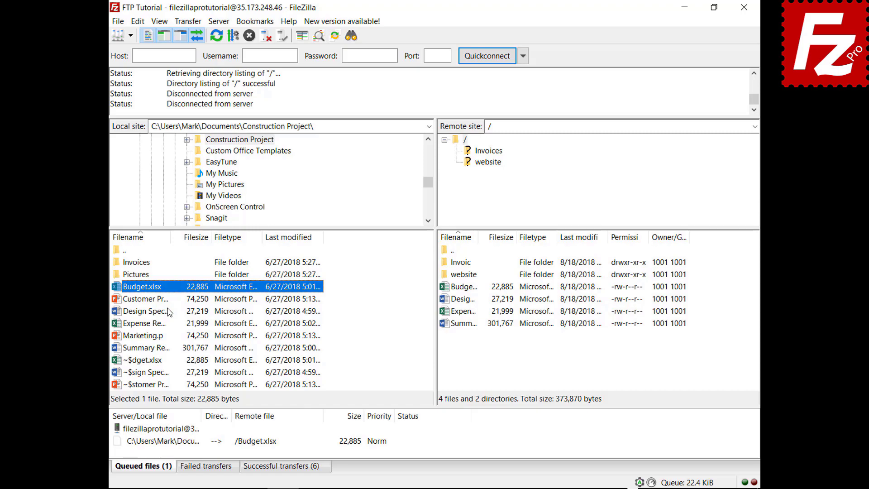
click(138, 21)
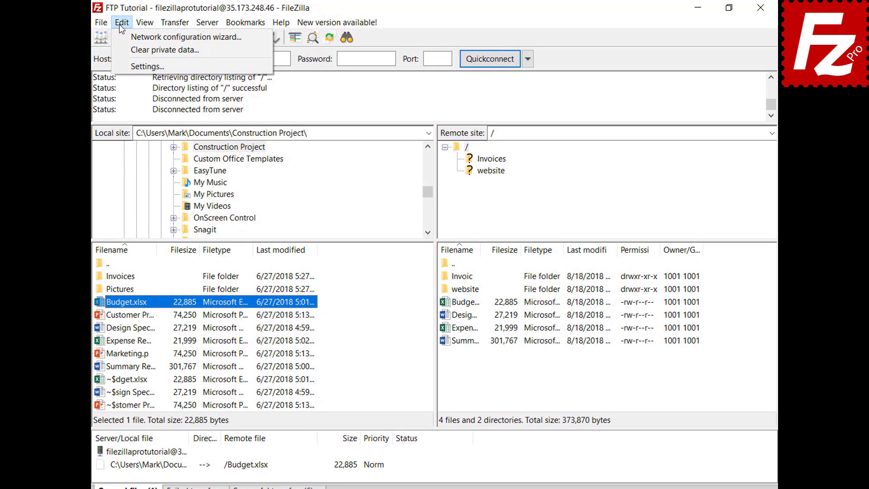
click(121, 65)
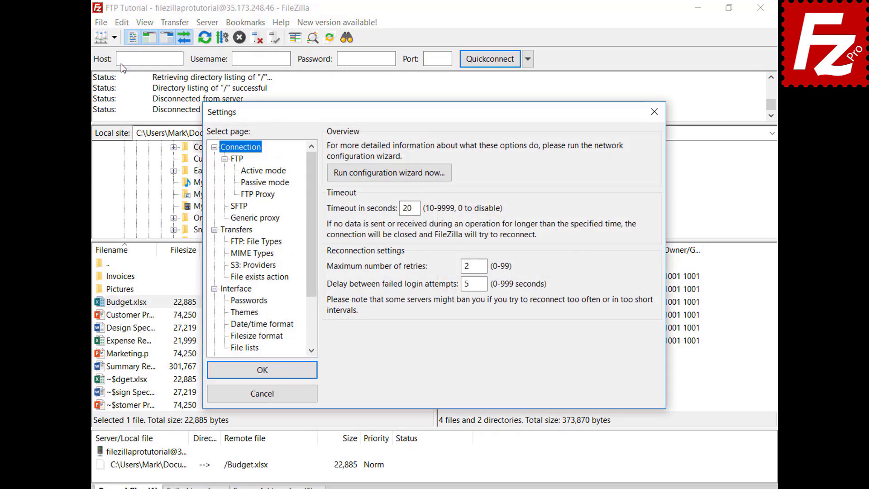
click(259, 277)
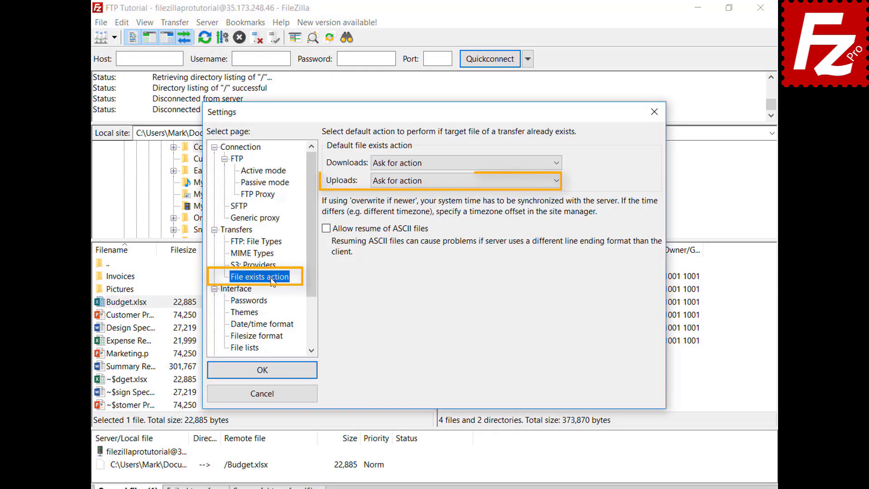
click(274, 400)
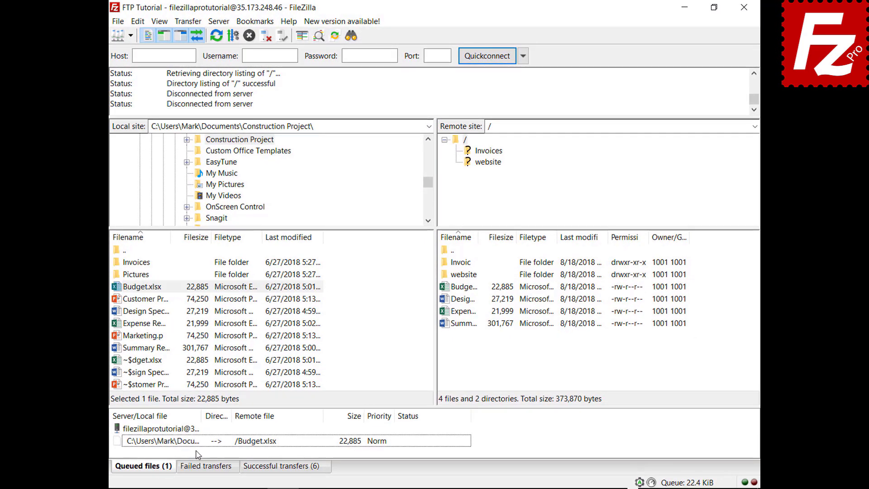
Step: Set the queue's default upload file-exists action to Overwrite file and process the queue
right_click(184, 467)
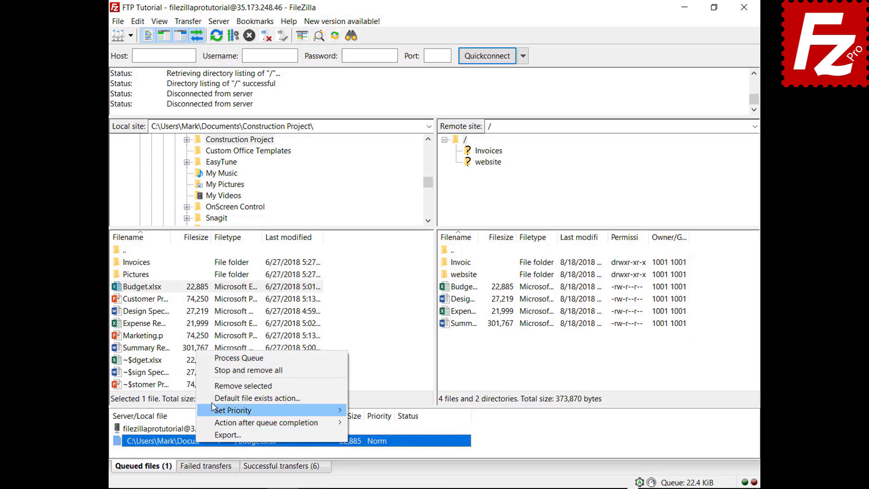
click(257, 398)
click(379, 414)
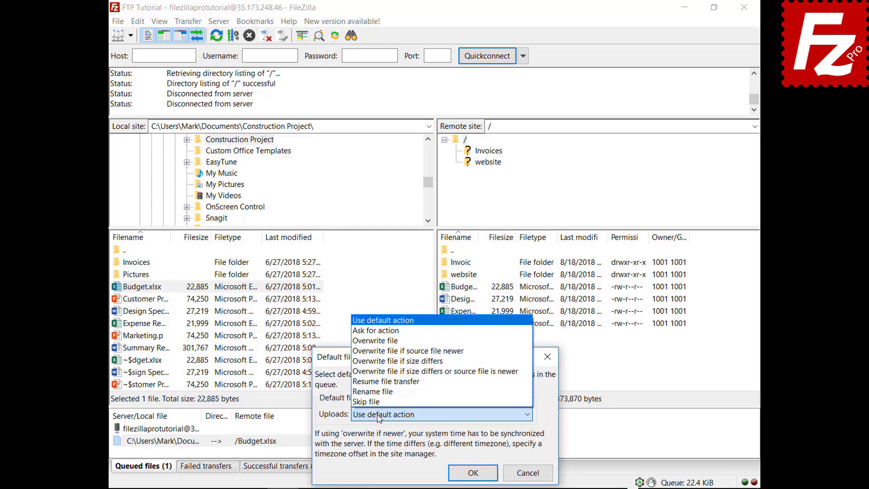
click(398, 345)
click(474, 473)
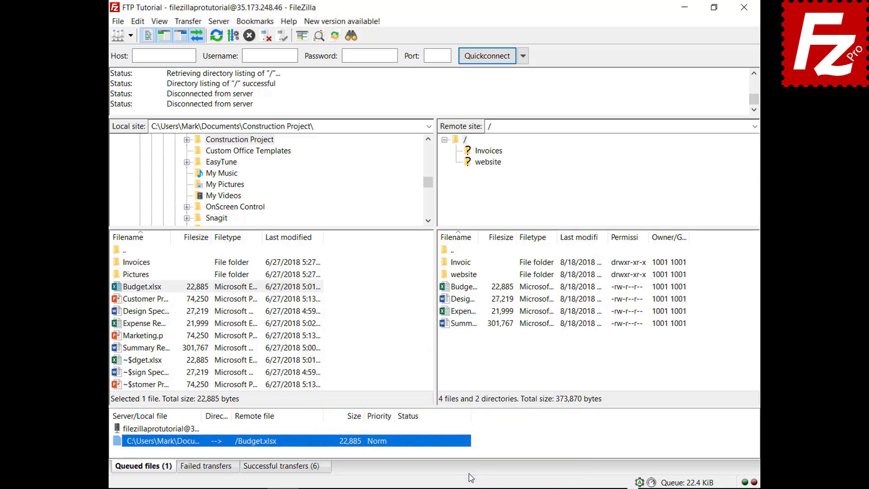
right_click(165, 430)
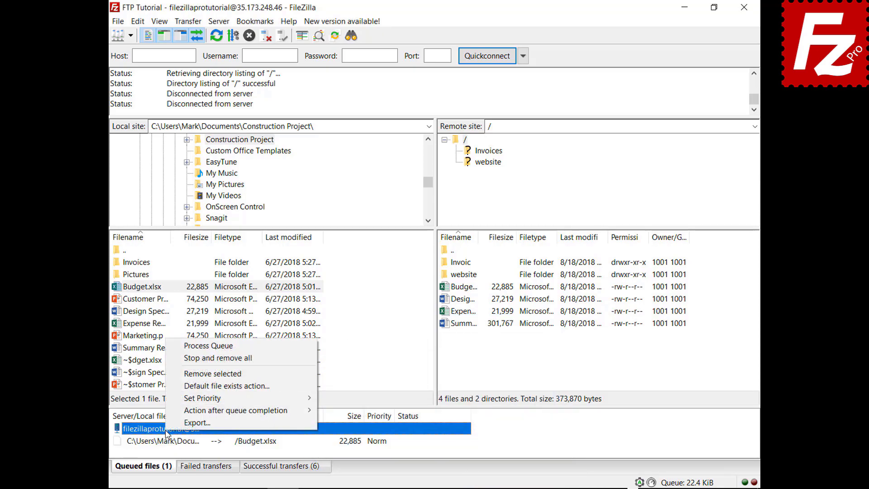
click(174, 346)
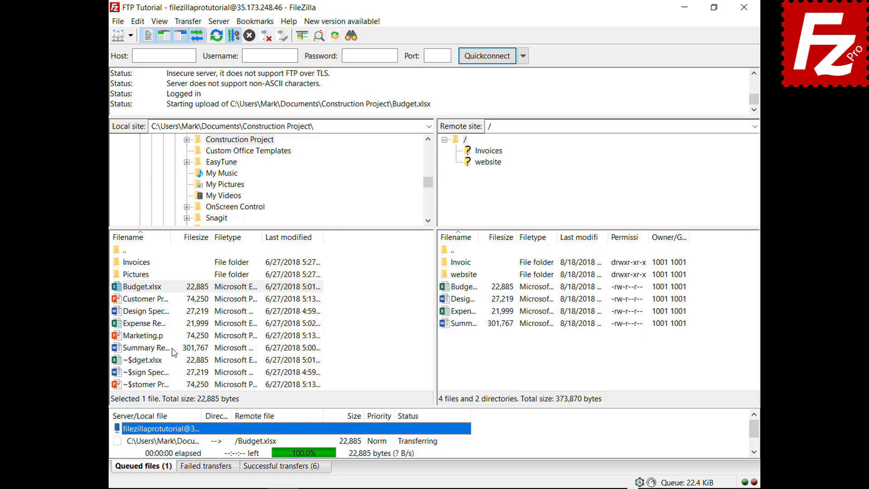
Step: Queue Marketing.pptx, set Close FileZilla as the after-completion action, and process the queue
right_click(146, 339)
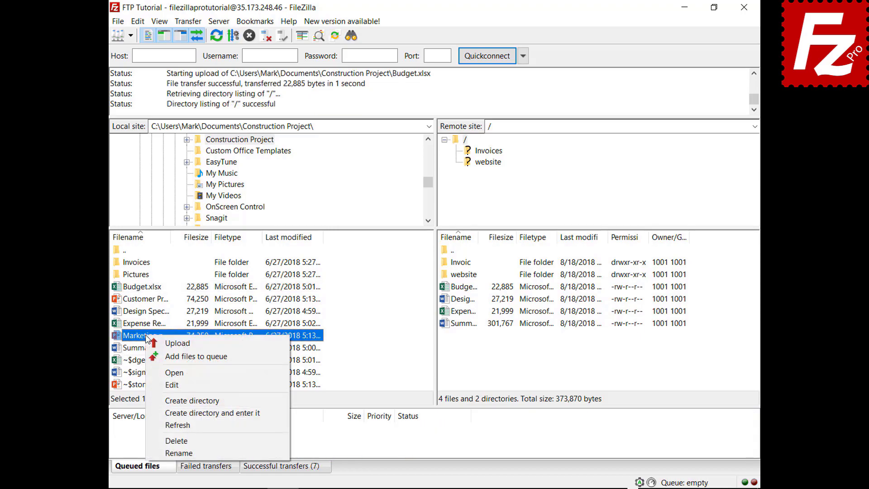
click(165, 356)
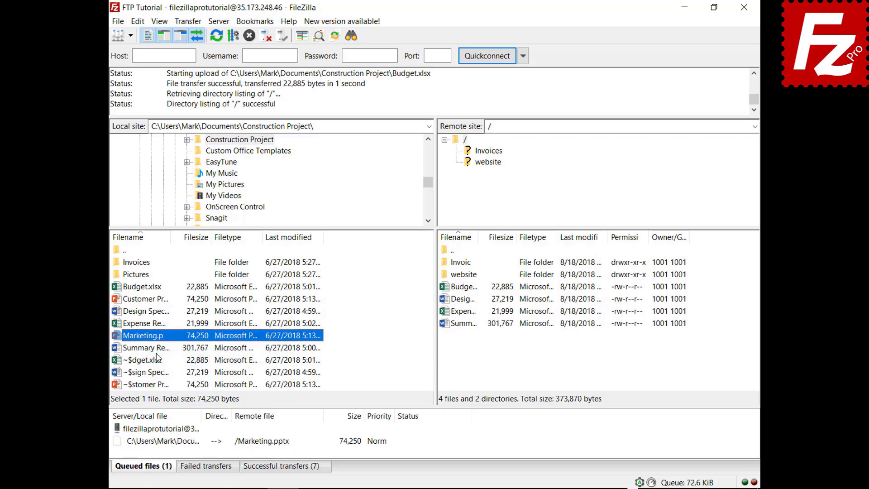
right_click(172, 446)
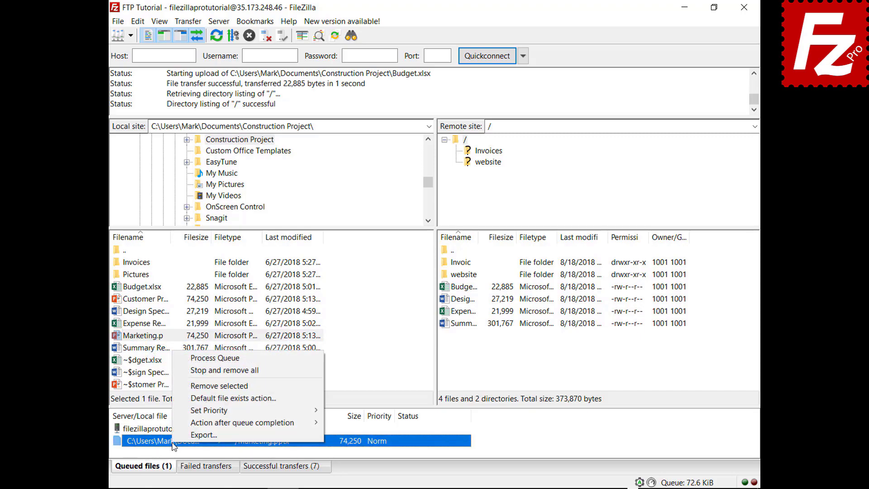
mouse_move(271, 422)
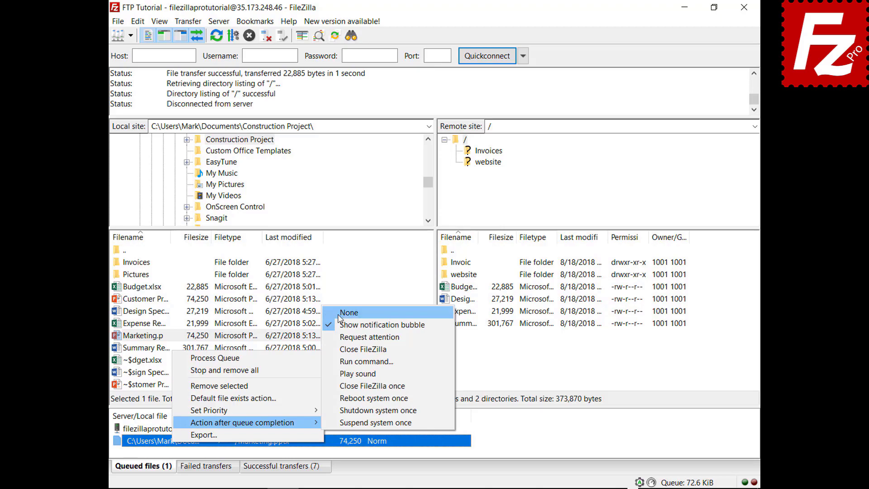
click(339, 349)
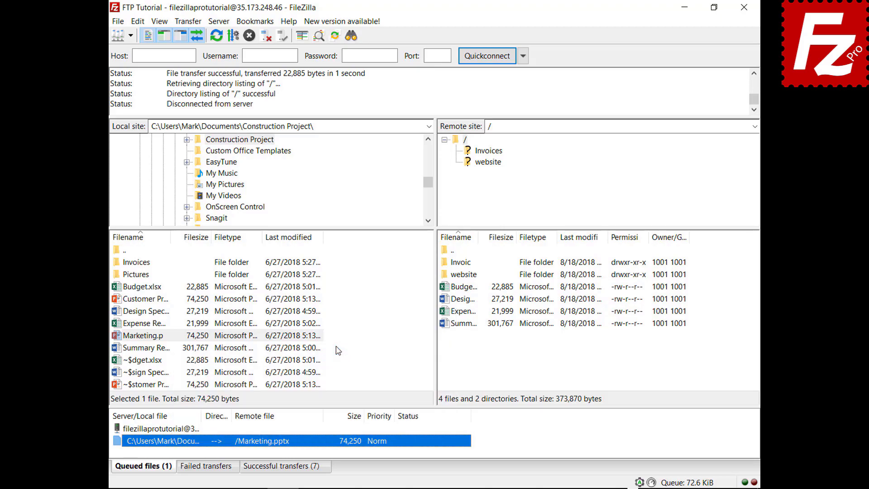
right_click(178, 430)
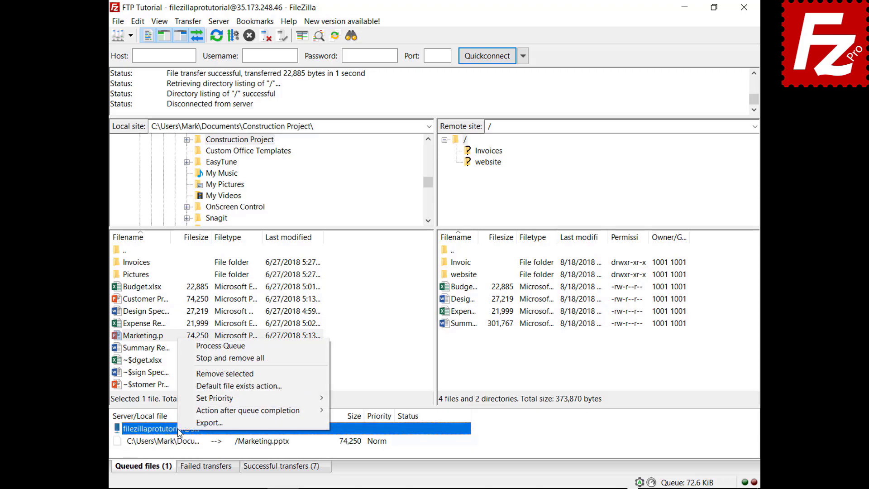
click(207, 347)
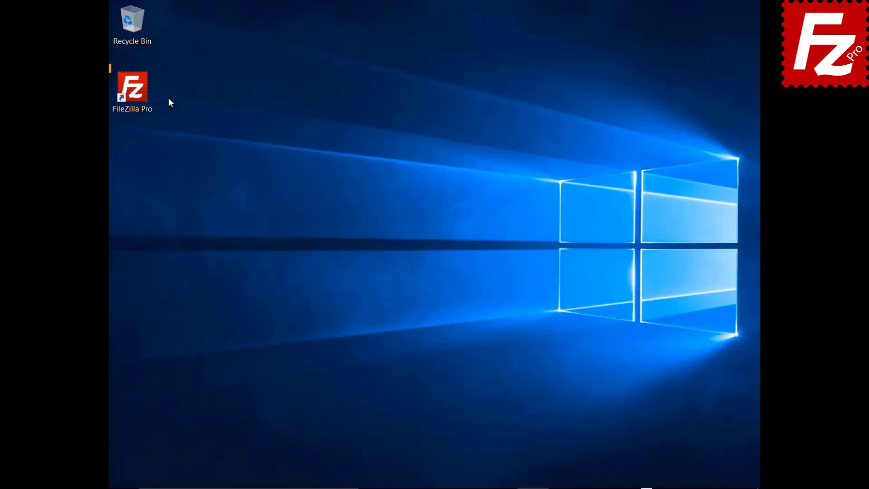
Step: Launch FileZilla Pro, connect to FTP Tutorial, and add the Pictures folder to the queue
double_click(138, 93)
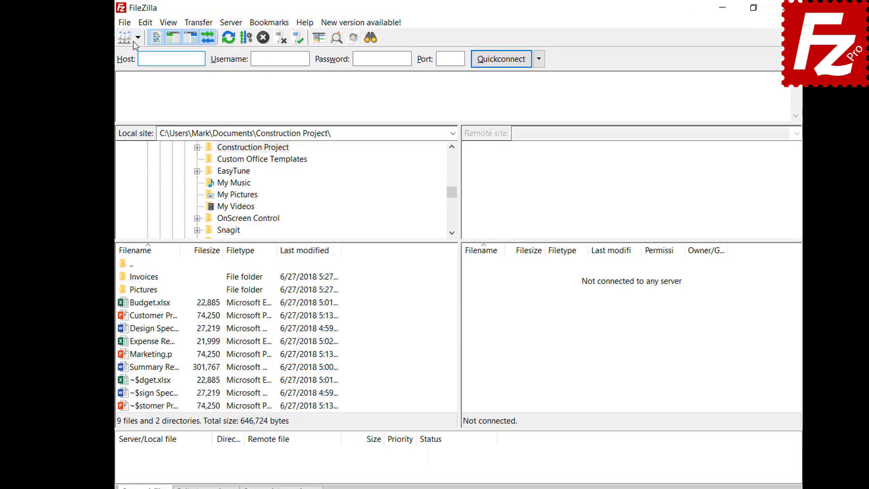
click(137, 38)
click(140, 54)
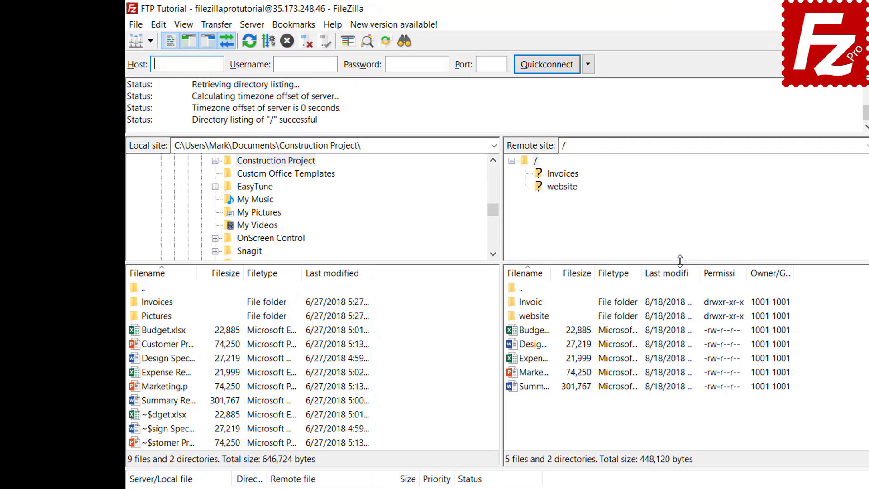
click(165, 319)
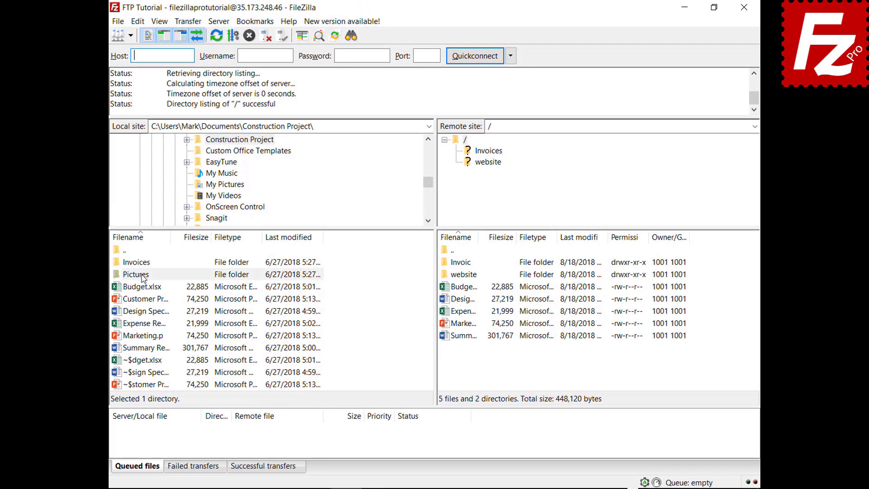
right_click(144, 279)
click(190, 293)
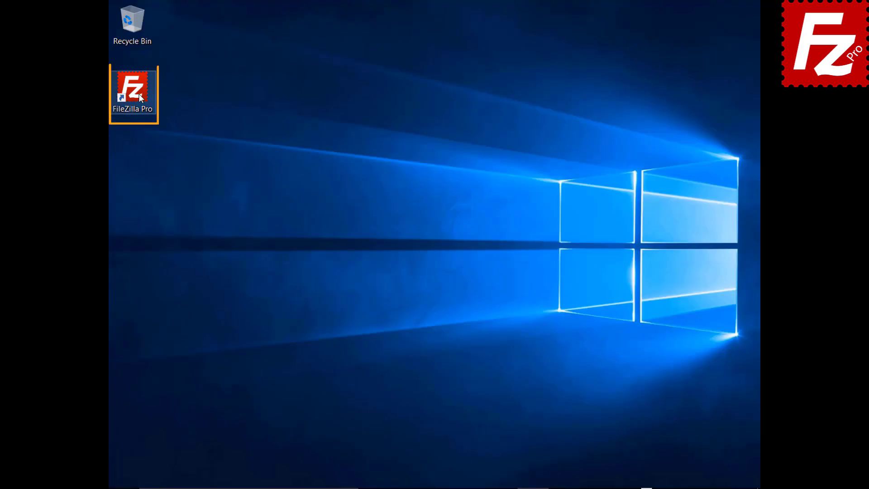
Step: Reopen FileZilla Pro, process the queue, then relaunch and reconnect to FTP Tutorial
double_click(138, 93)
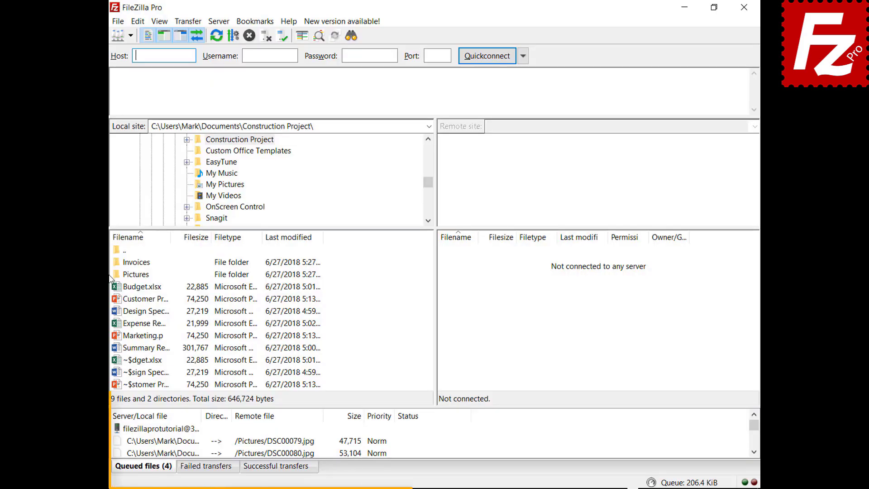
right_click(172, 428)
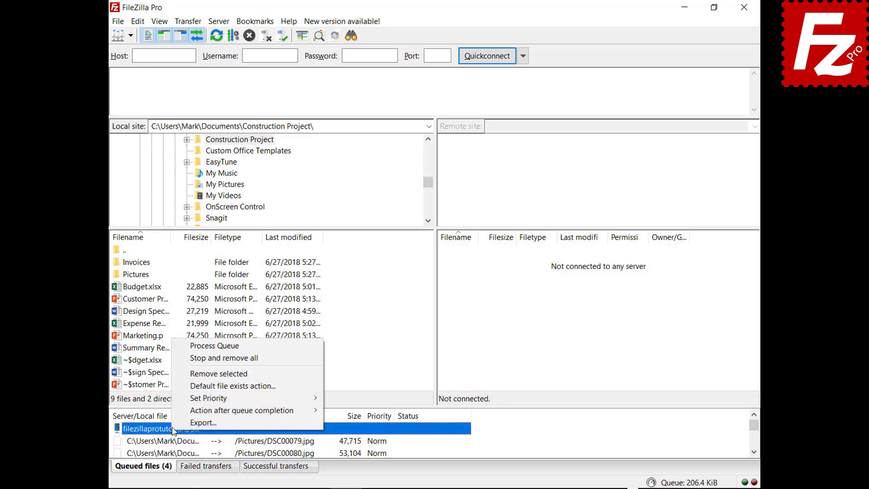
click(191, 347)
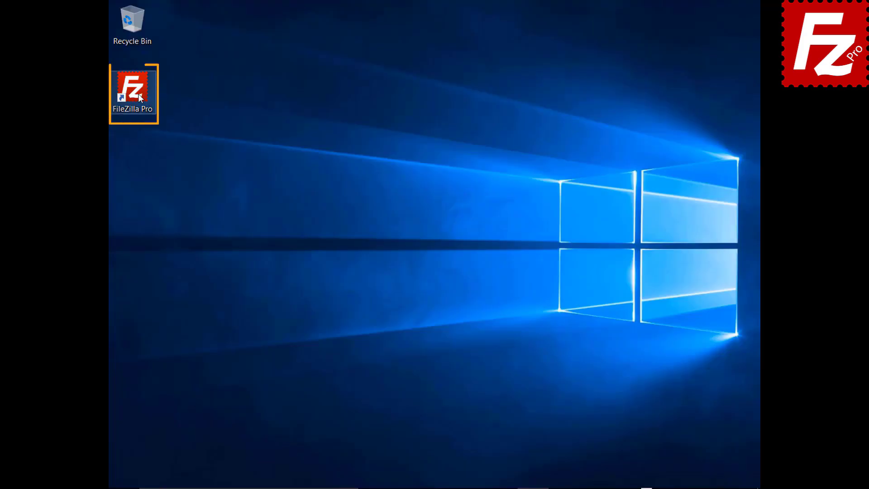
double_click(138, 94)
click(129, 36)
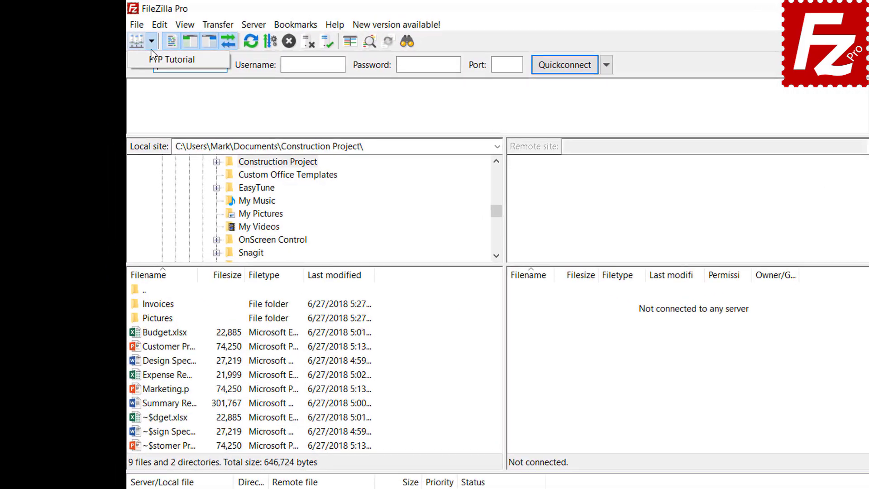
click(155, 60)
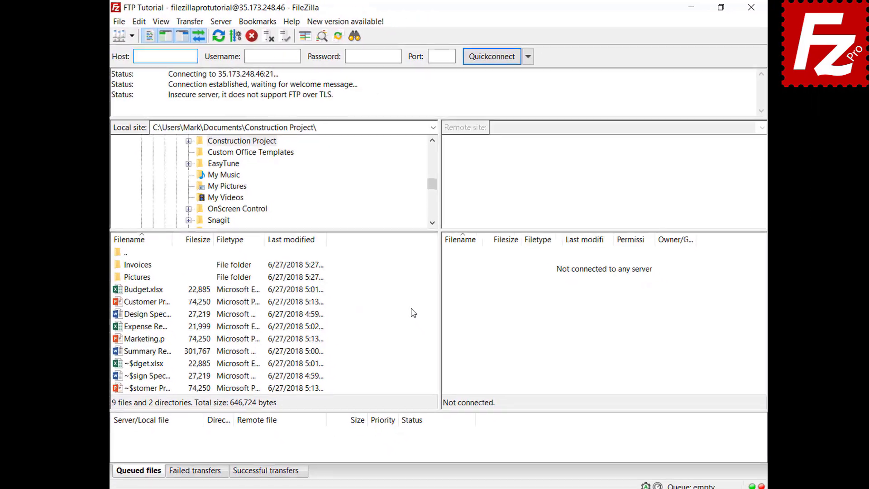
Step: Queue Marketing.pptx, then use Stop and remove all to empty the queue
right_click(141, 341)
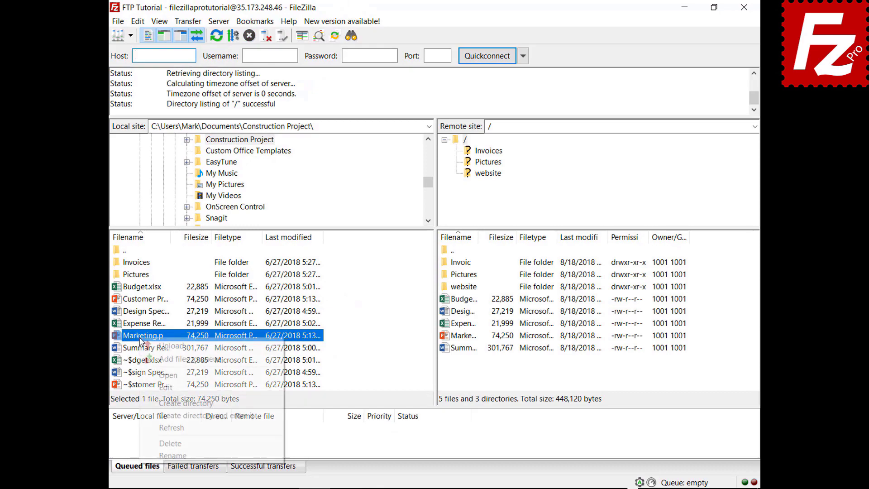
click(146, 359)
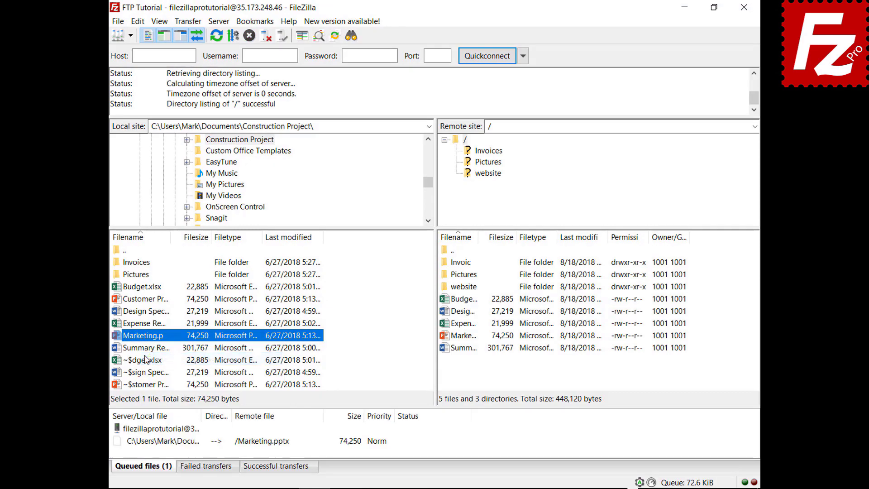
right_click(172, 446)
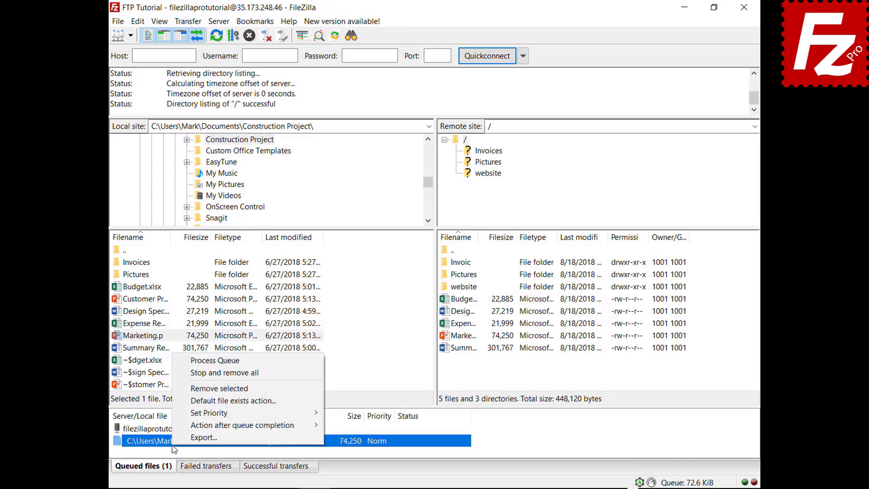
click(186, 373)
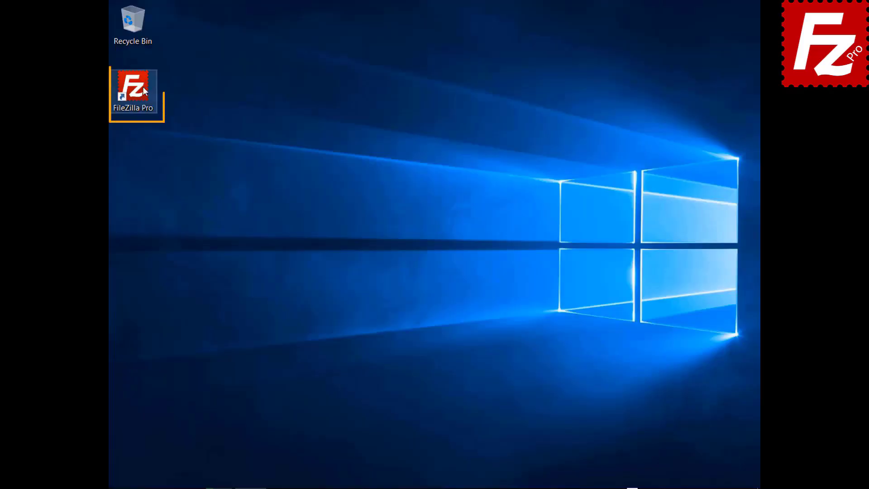
Step: Launch FileZilla Pro, connect to FTP Tutorial, and open the website folder on both sides
double_click(143, 86)
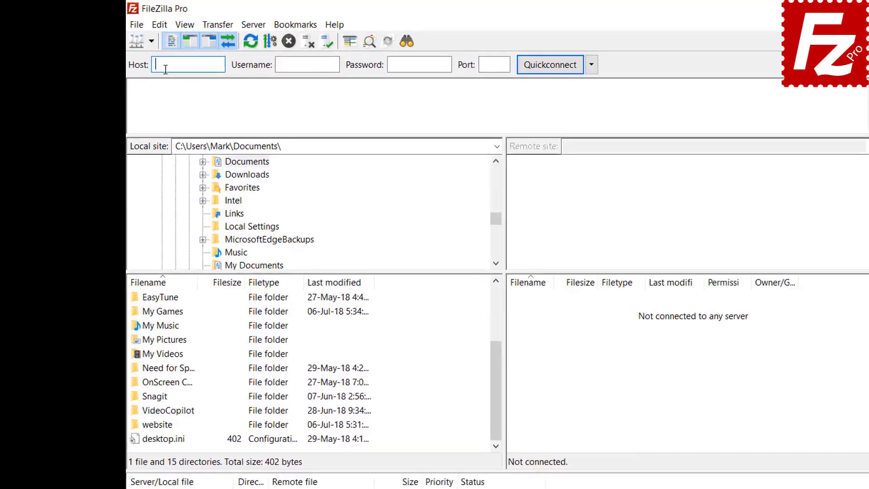
click(131, 35)
click(234, 87)
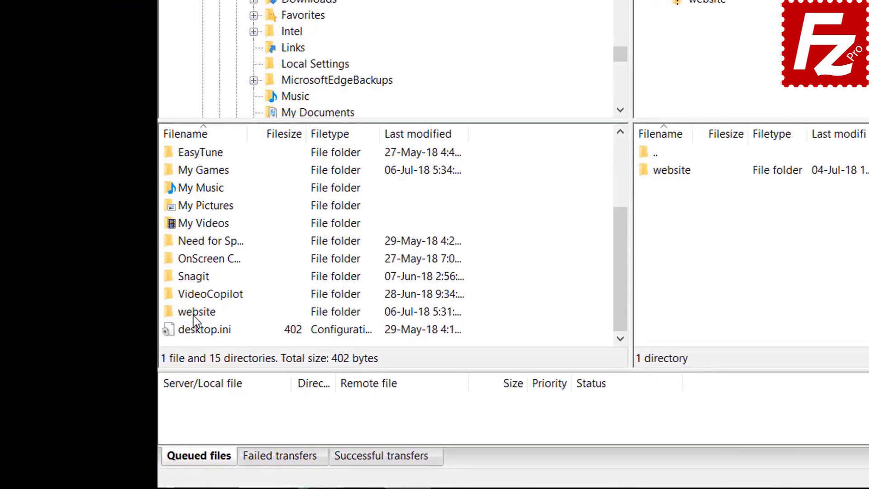
double_click(148, 355)
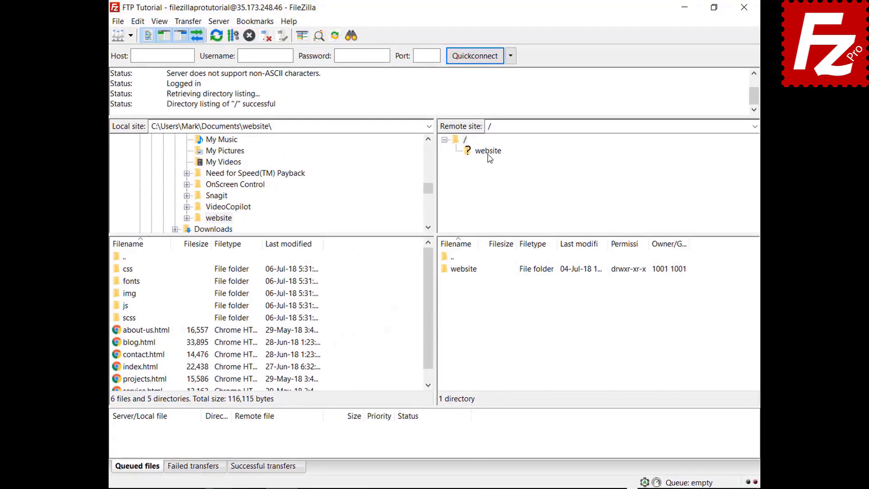
click(572, 96)
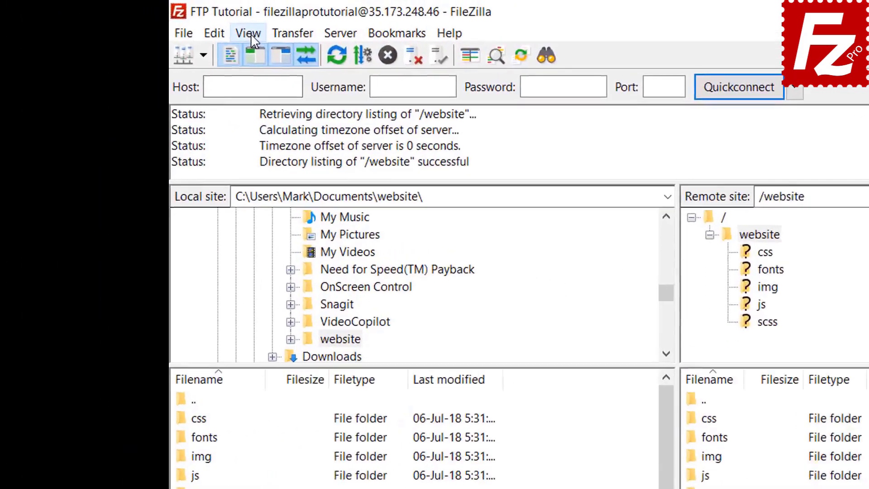
Step: Enable directory comparison from the View menu
click(160, 21)
mouse_move(276, 100)
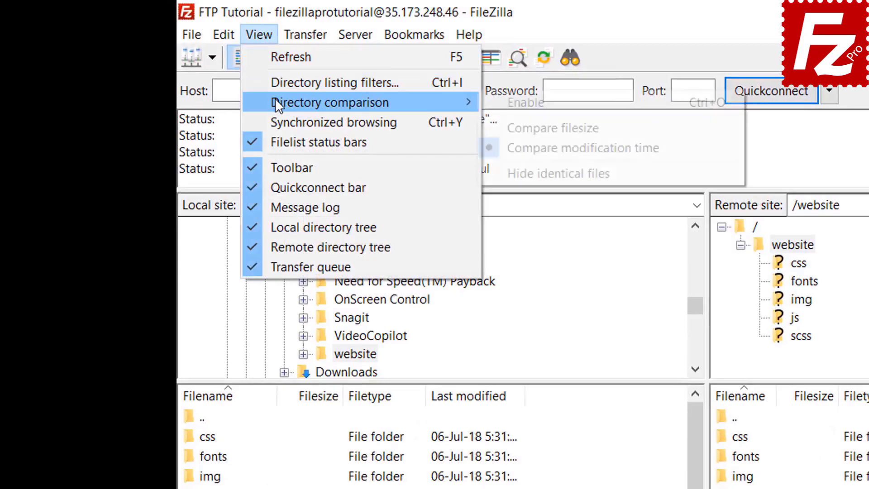
click(498, 103)
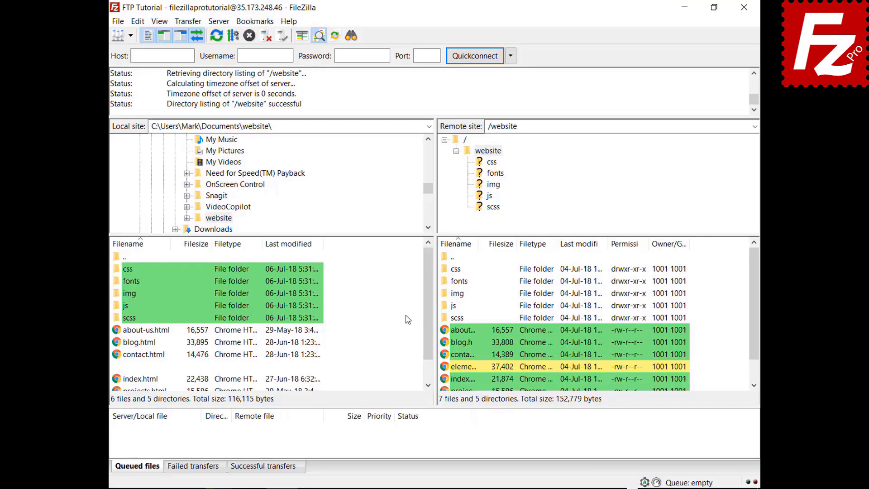
Step: Switch directory comparison to compare files by size instead of date
drag(432, 293, 429, 337)
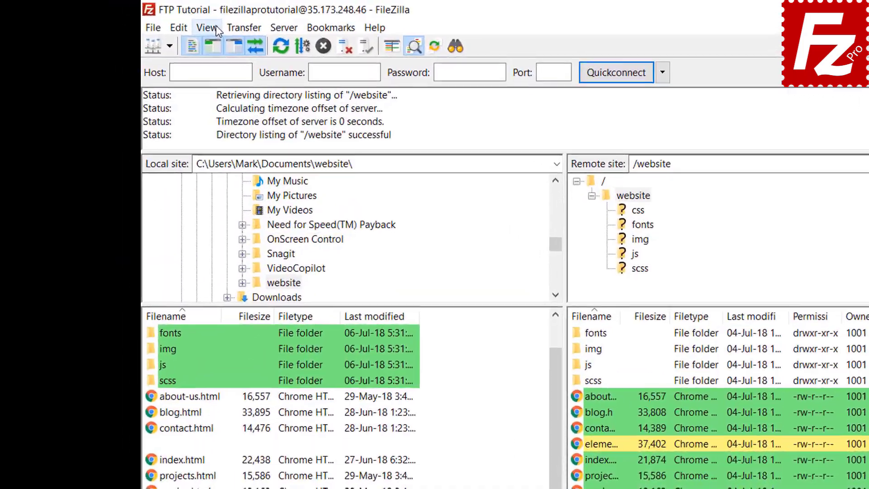
click(160, 21)
mouse_move(242, 83)
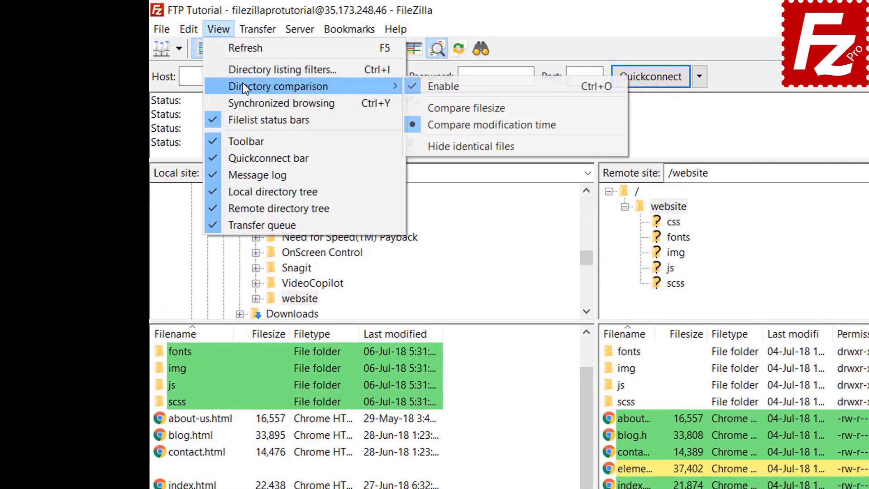
click(462, 107)
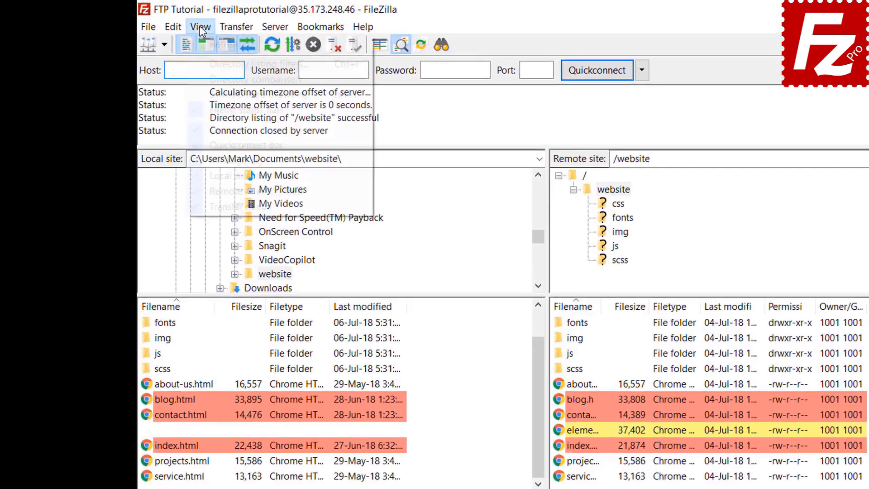
Step: Turn on synchronized browsing, open the css folder, then the remote img folder
click(159, 21)
click(251, 104)
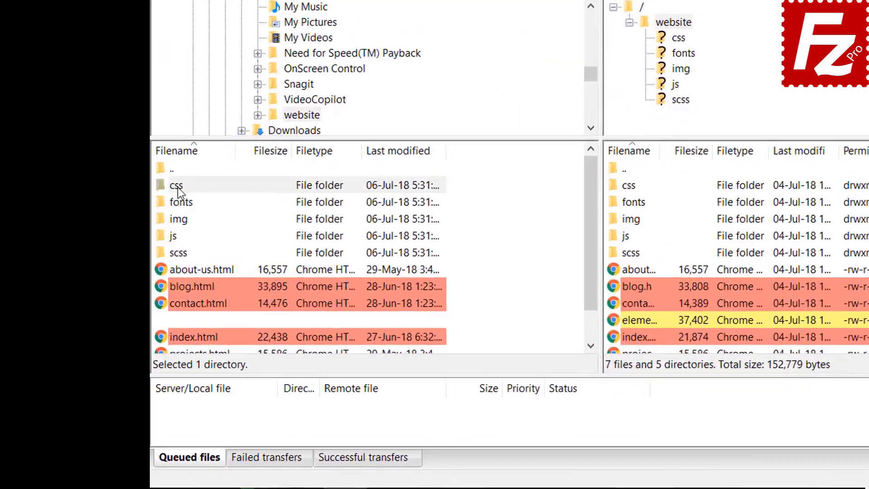
click(130, 274)
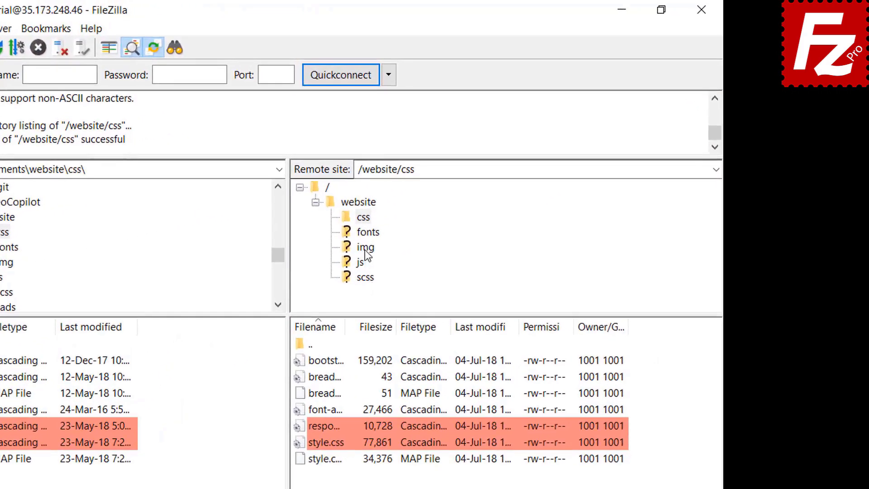
click(365, 248)
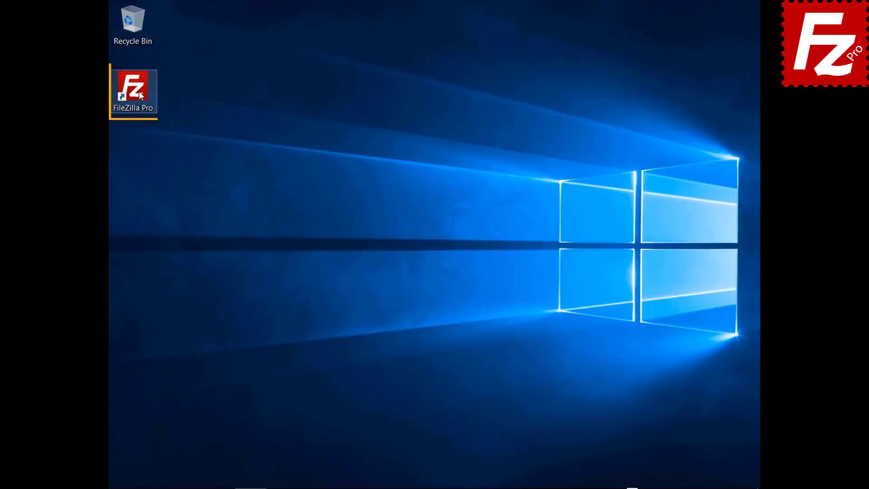
Step: Relaunch FileZilla Pro, connect to FTP Tutorial, and open Construction Project in both panes
double_click(136, 90)
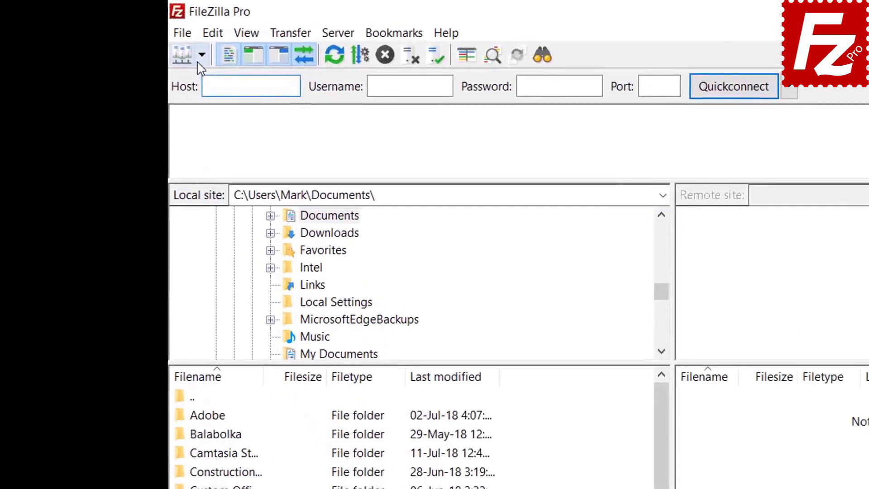
click(131, 35)
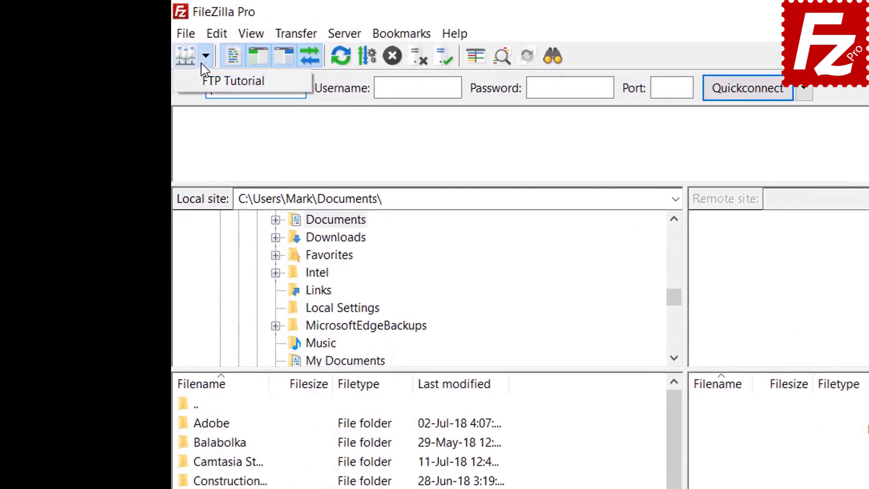
click(210, 81)
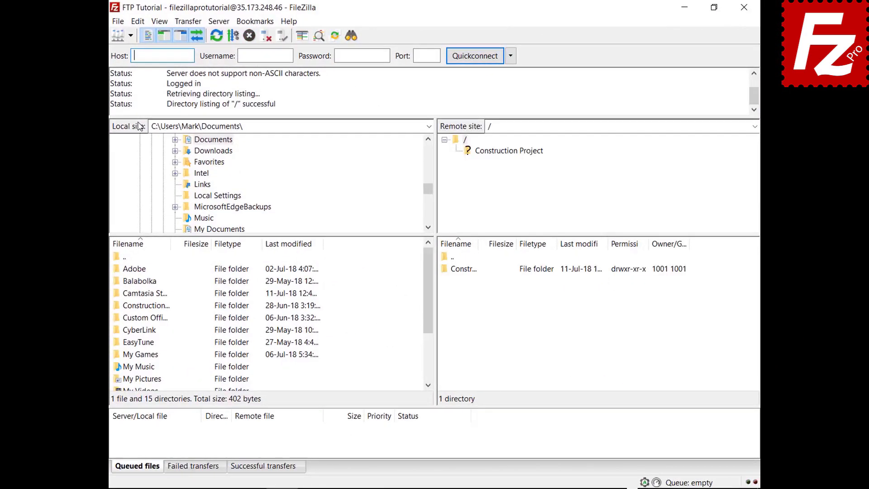
double_click(157, 306)
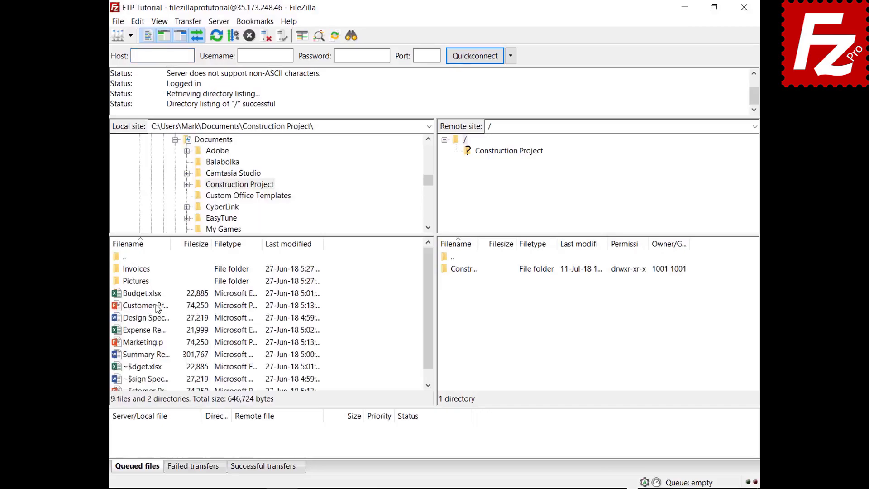
double_click(474, 270)
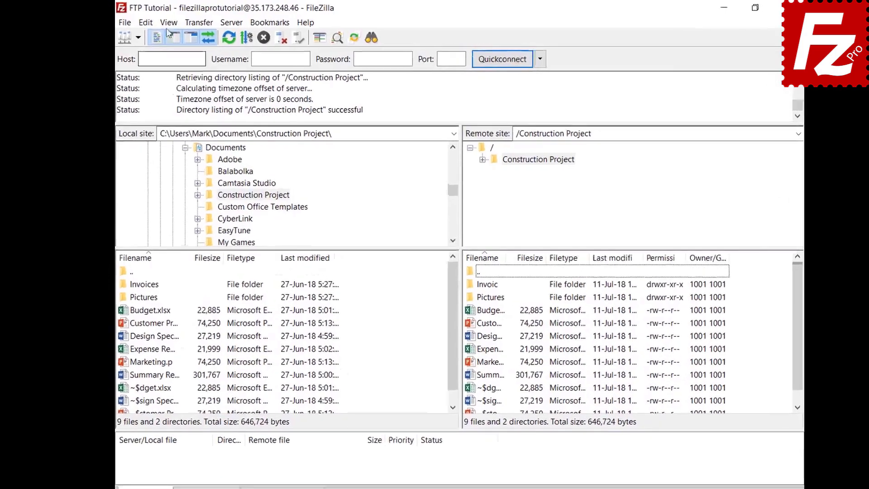
click(162, 22)
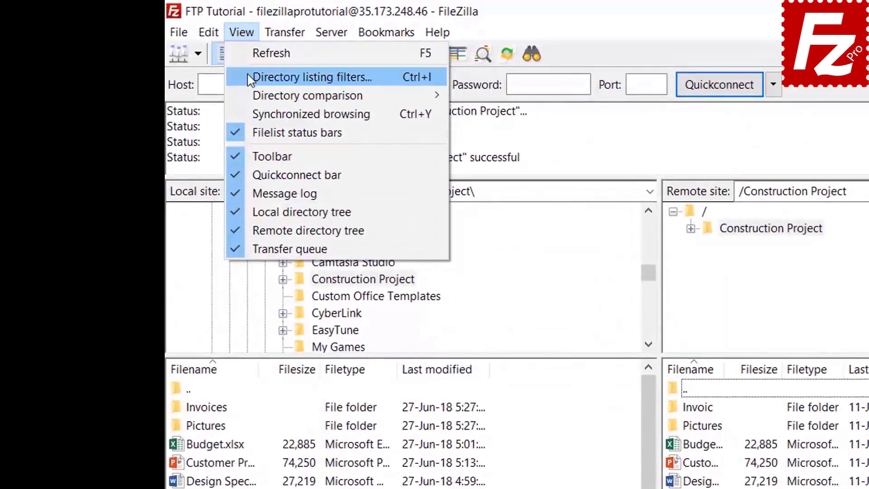
Step: In the filter rules editor, add a new filter named 'Microsoft Office Temporaries'
click(251, 78)
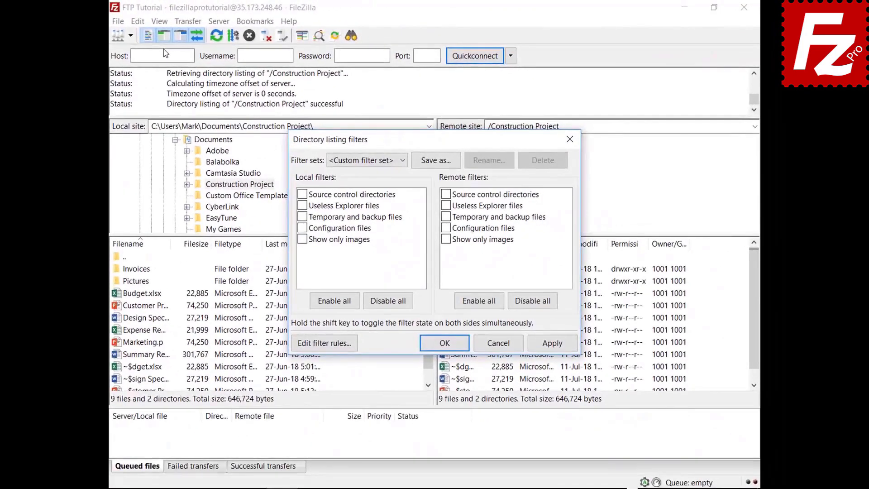
drag(430, 143, 428, 34)
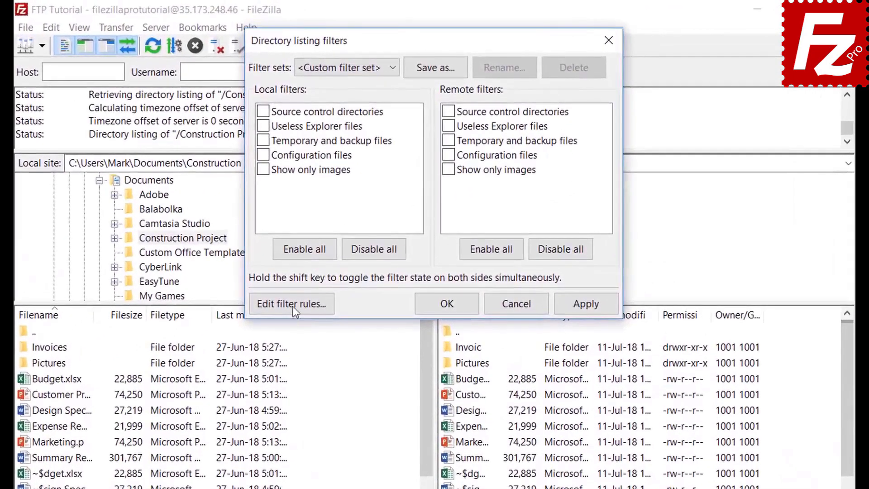
click(323, 236)
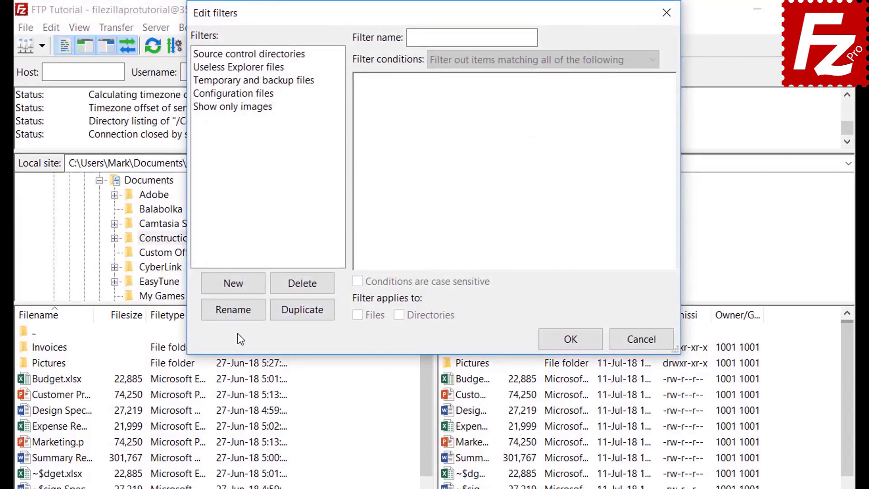
click(246, 292)
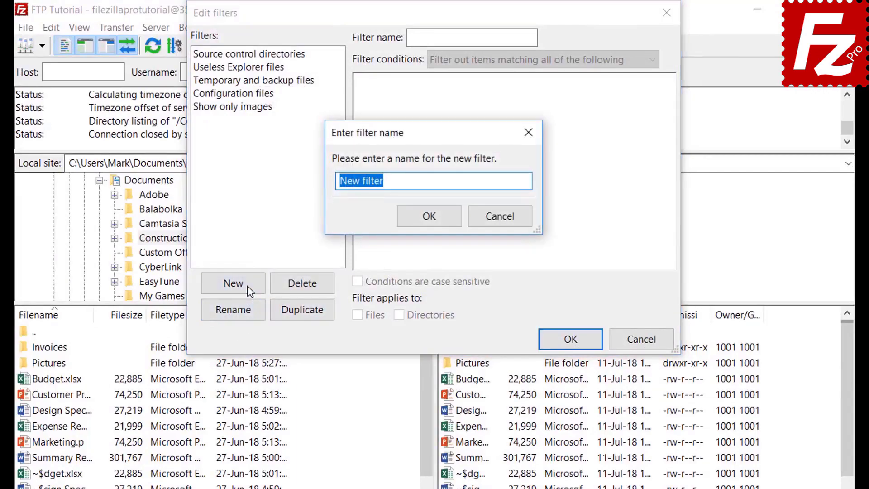
key(BackSpace)
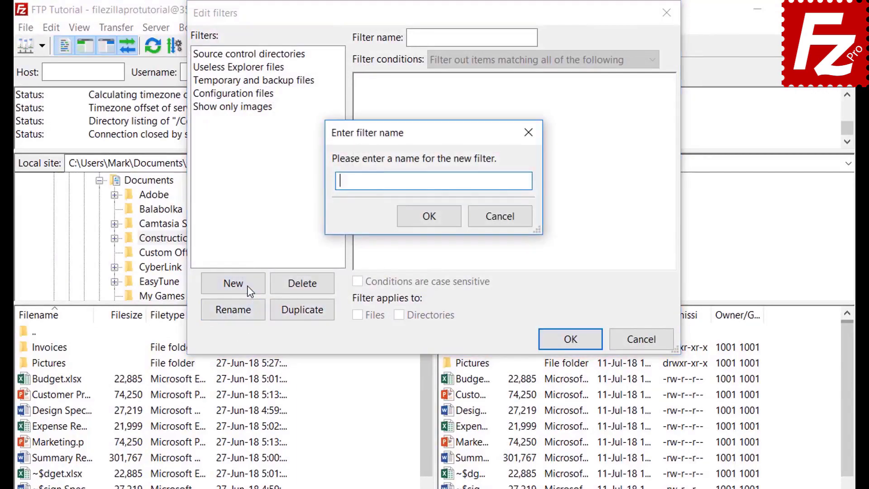
text(Microsoft Office Te)
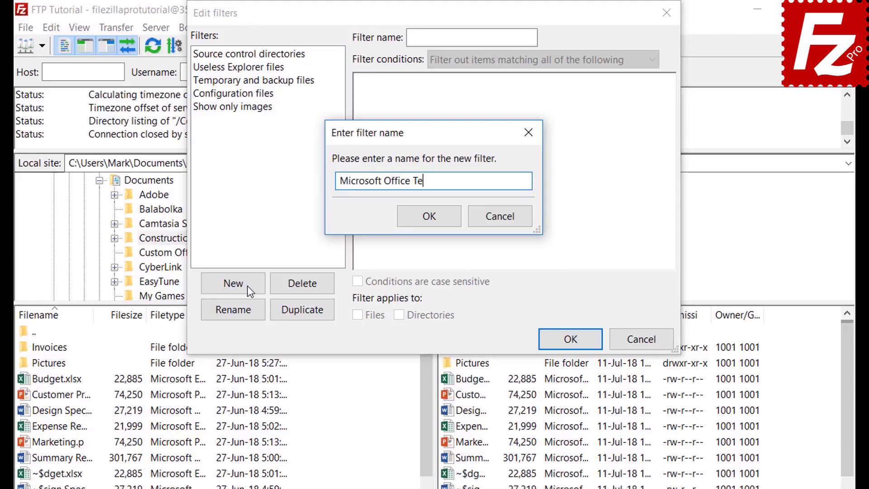
text(mporaries)
Step: Confirm the filter name and try file size and Archive-attribute condition types
click(430, 218)
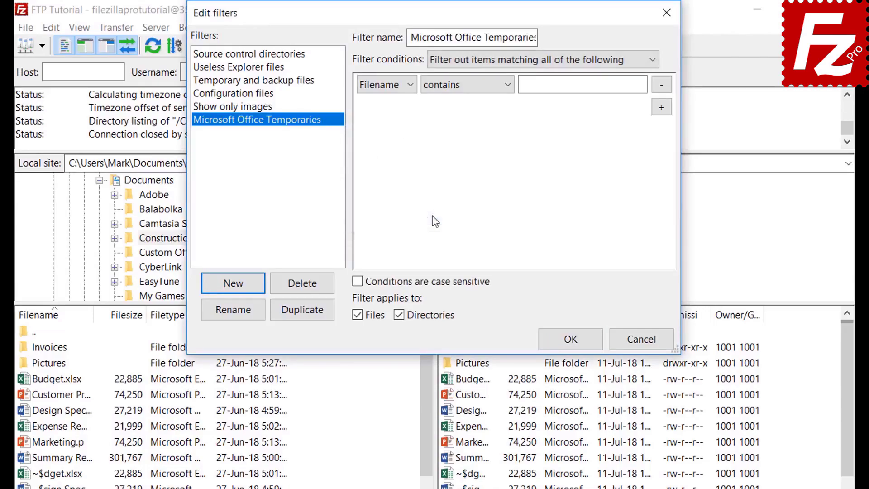
click(477, 62)
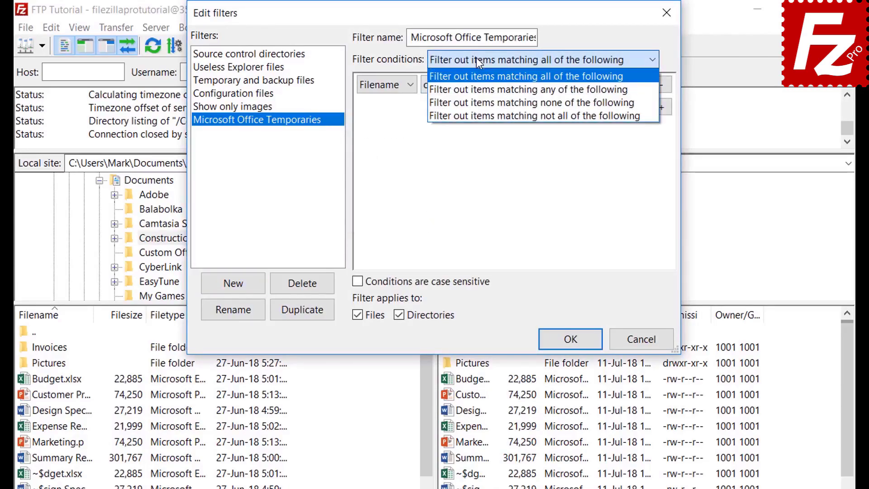
click(476, 62)
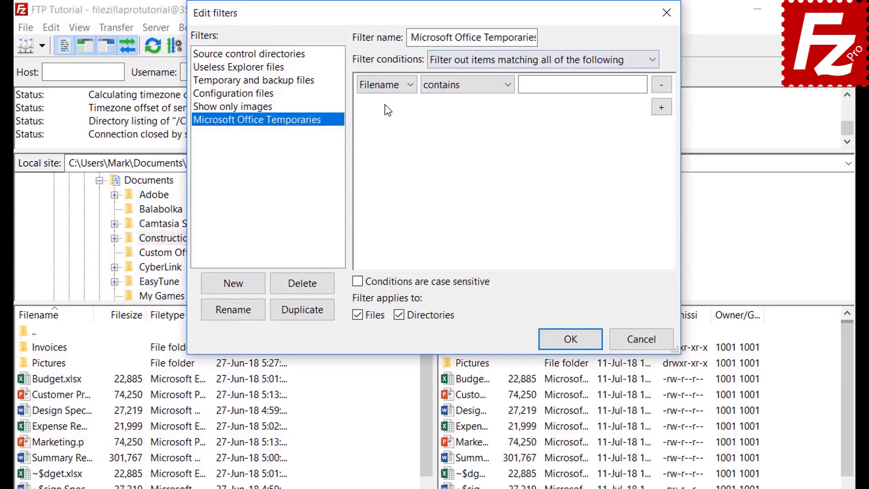
click(386, 85)
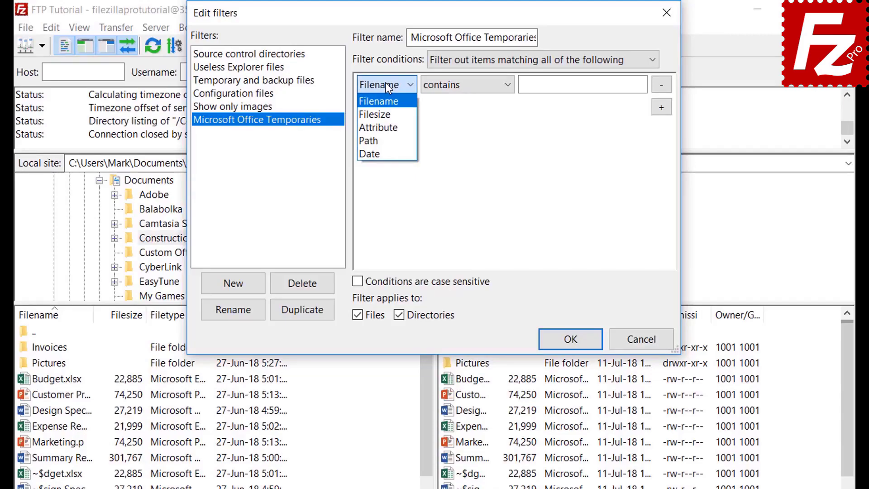
click(386, 113)
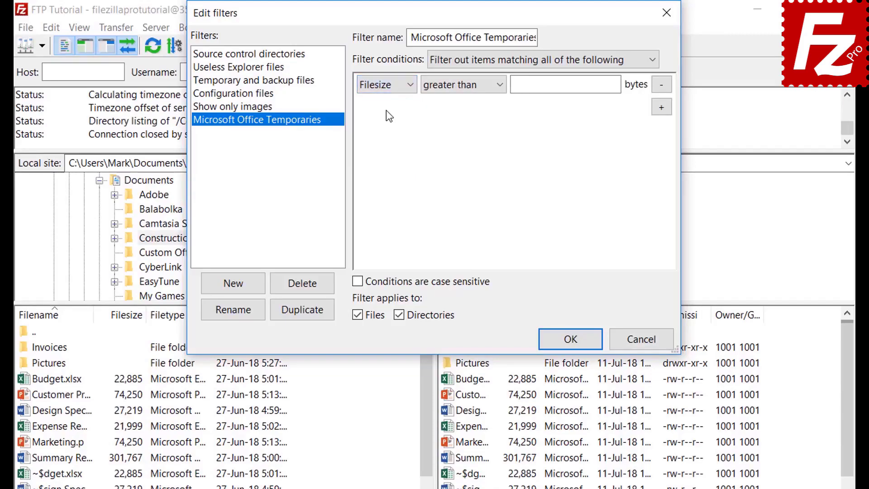
click(456, 87)
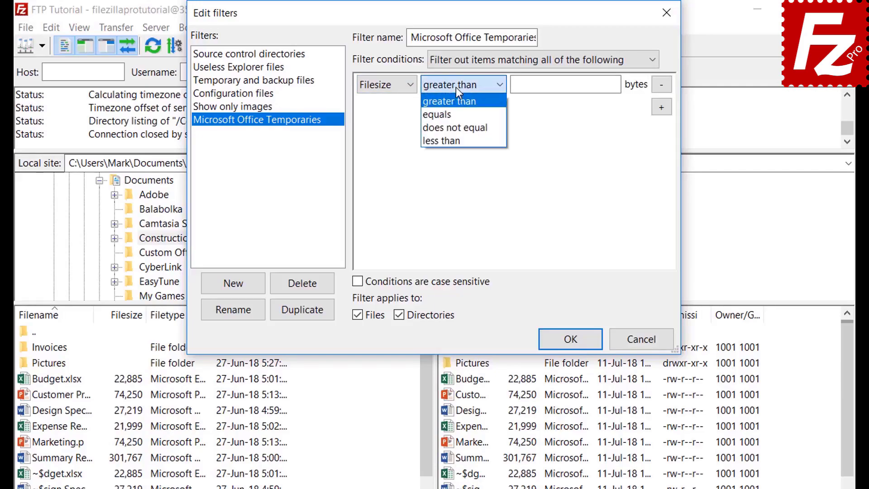
click(456, 87)
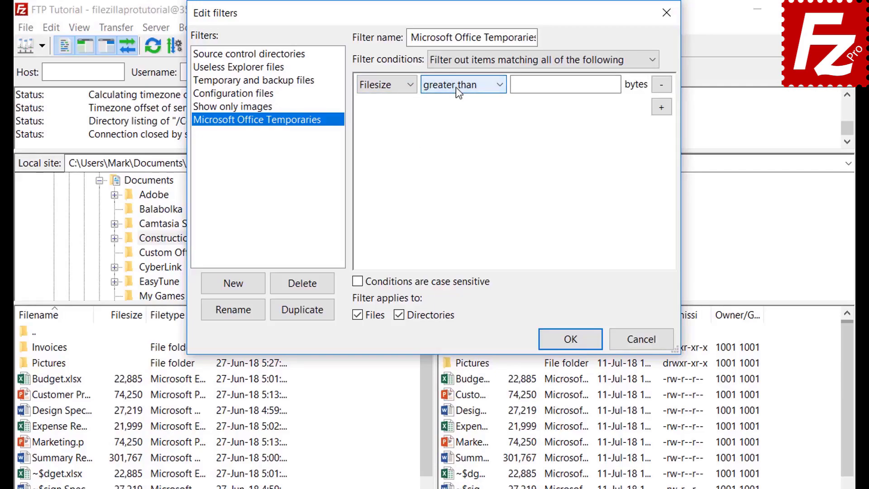
click(388, 86)
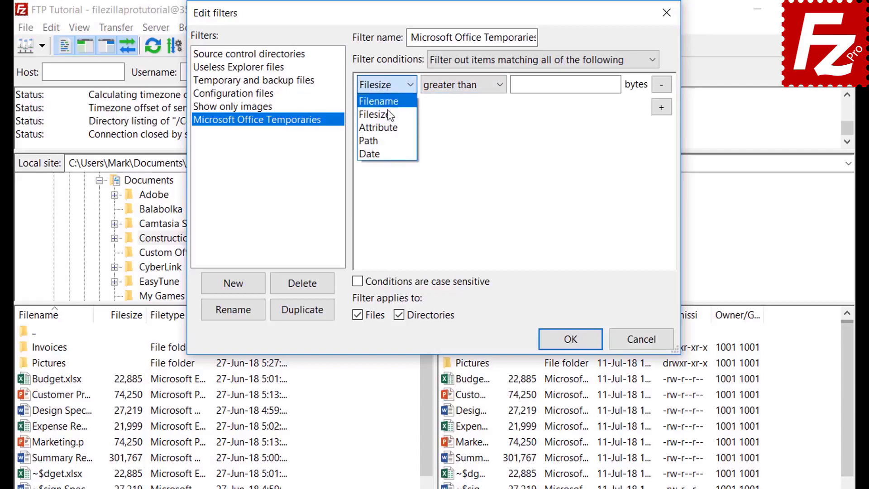
click(387, 124)
click(447, 89)
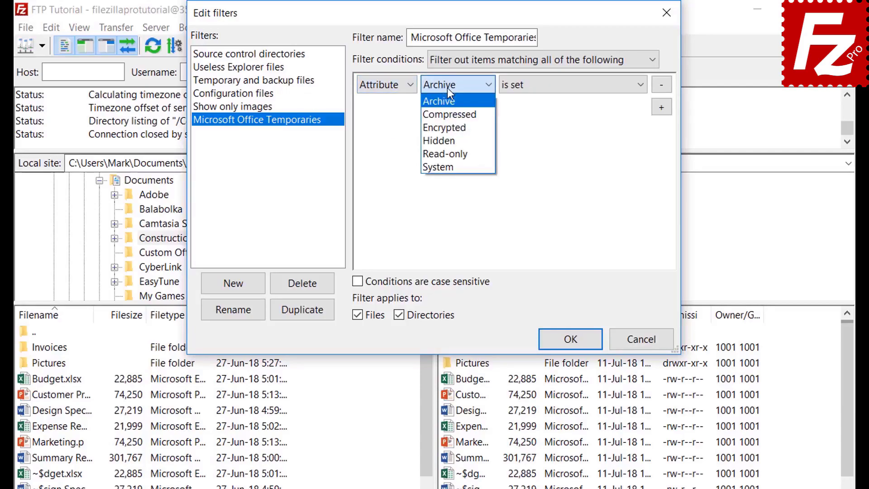
click(447, 88)
click(543, 93)
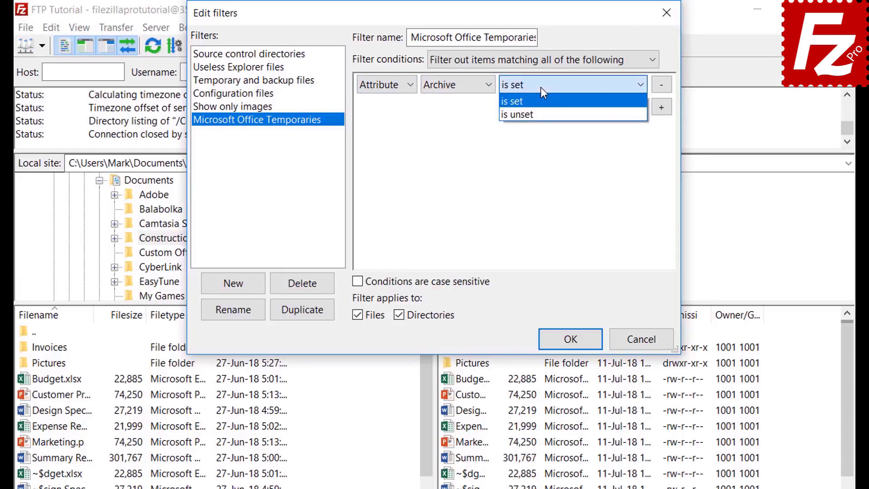
click(541, 87)
Step: Try the Path and date condition types while browsing the condition options
click(383, 89)
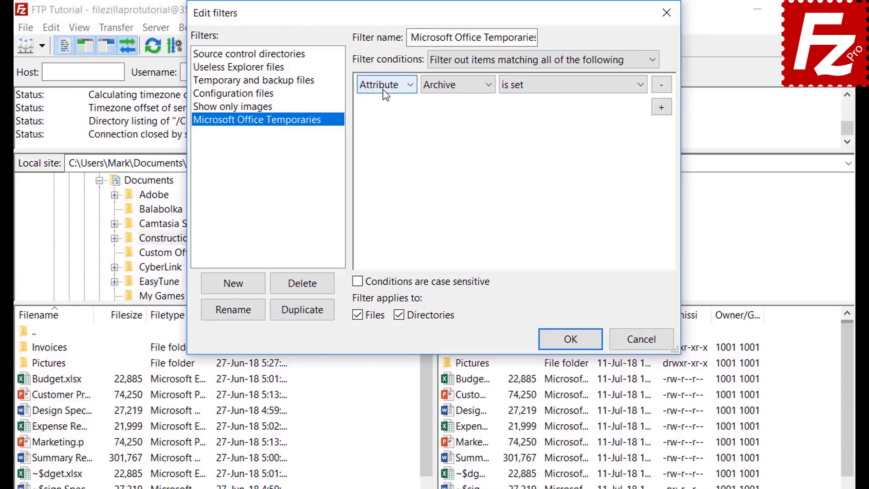
click(385, 141)
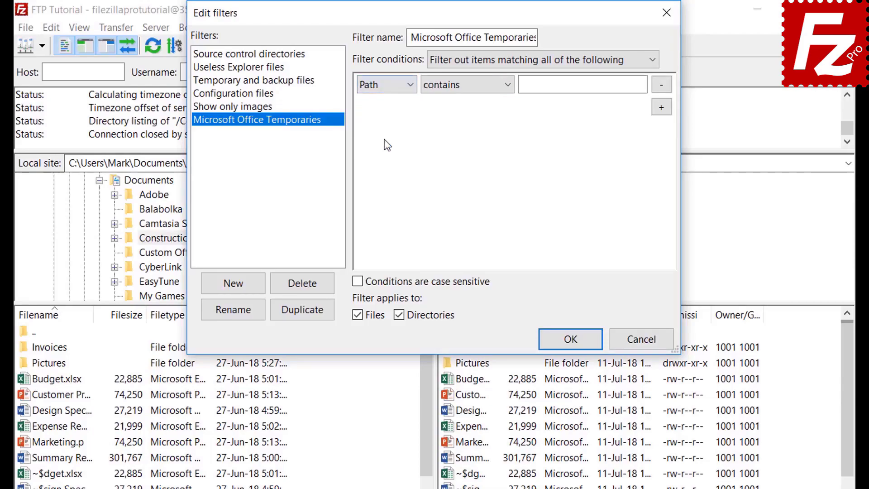
click(460, 88)
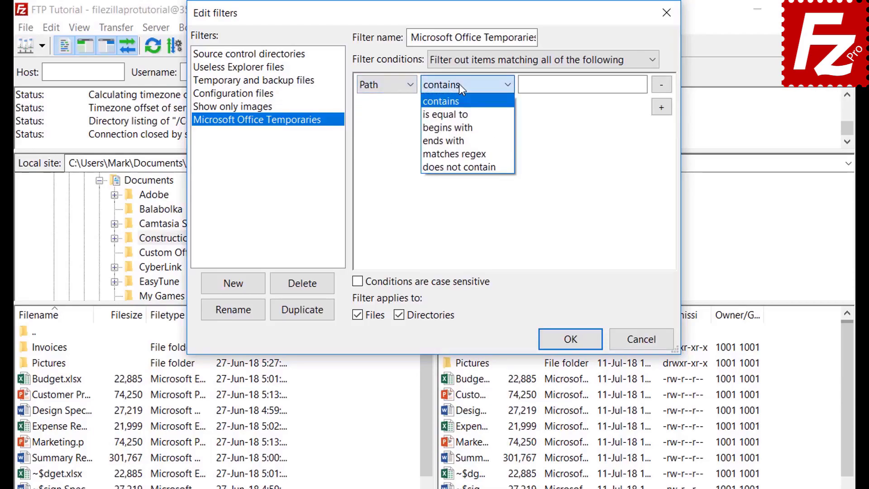
click(460, 84)
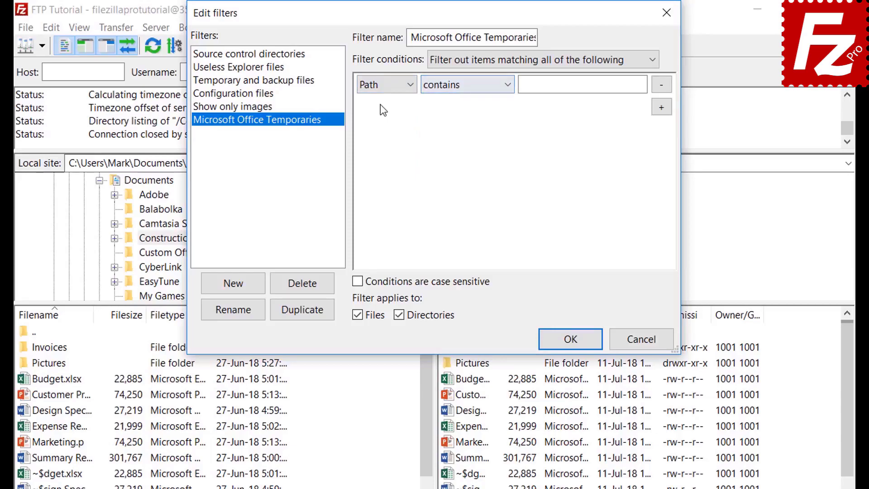
click(382, 86)
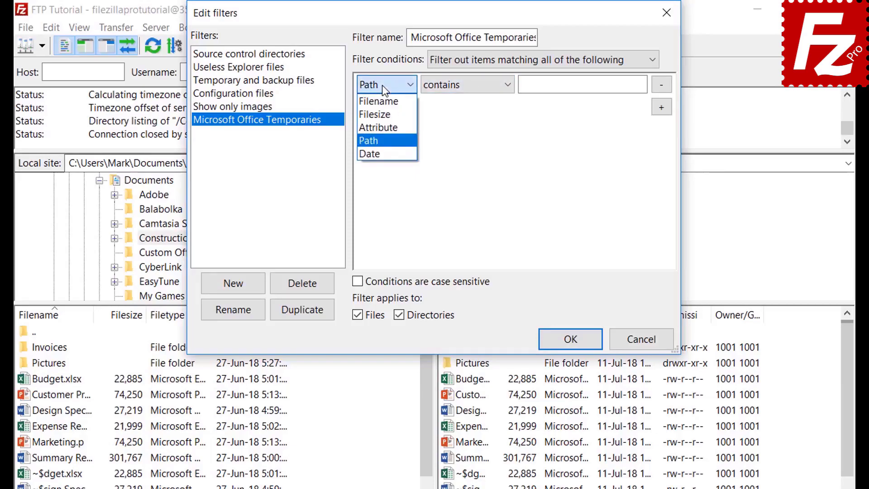
click(381, 154)
click(460, 87)
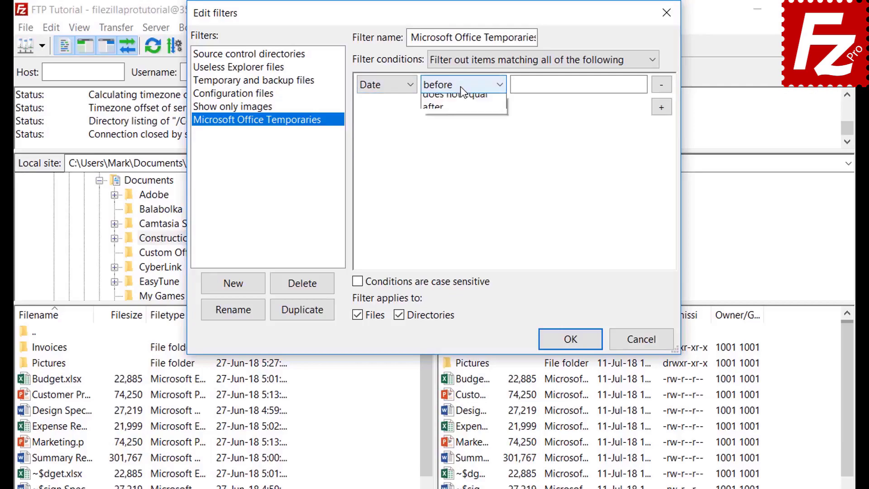
click(460, 86)
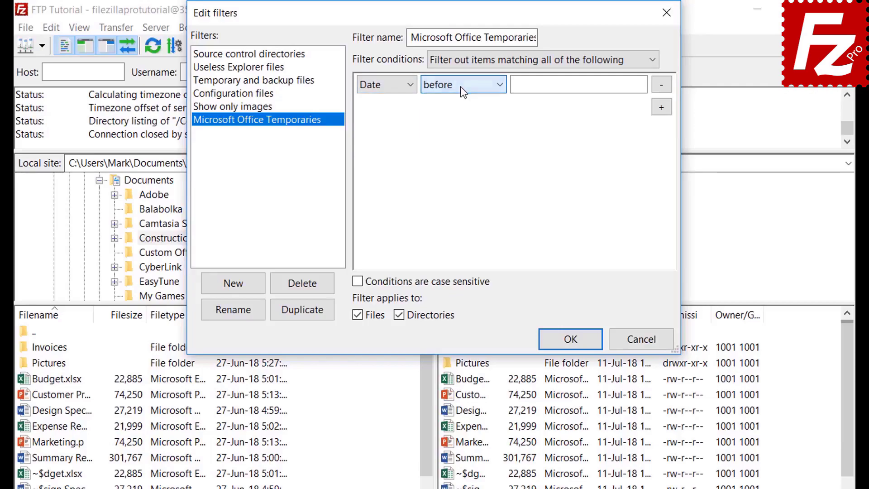
click(379, 87)
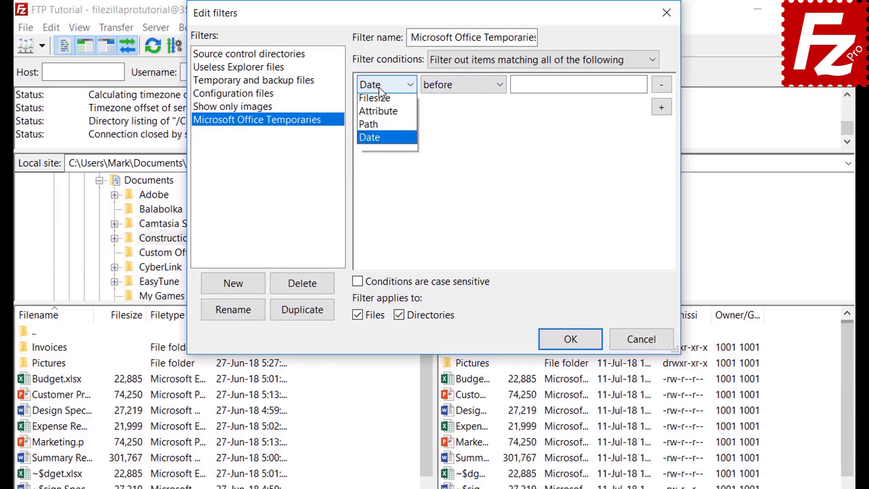
Step: Set the condition to Filename begins with ~$, apply to files only, and save
click(379, 101)
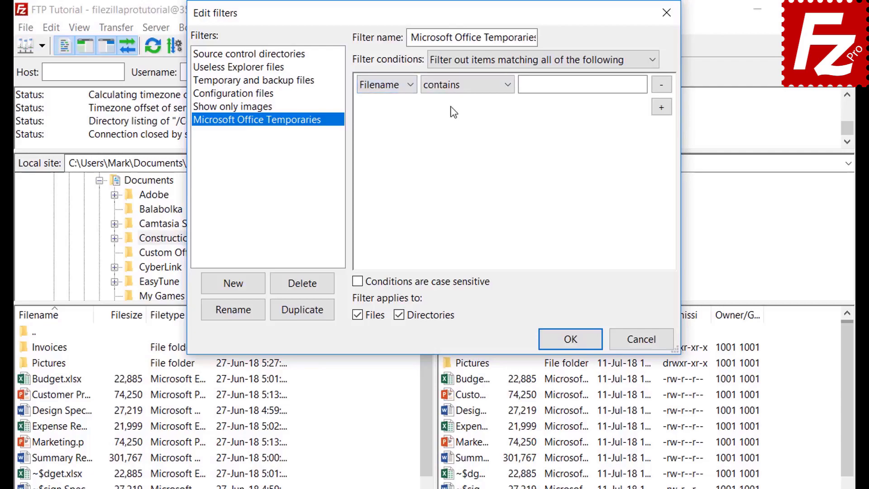
click(452, 89)
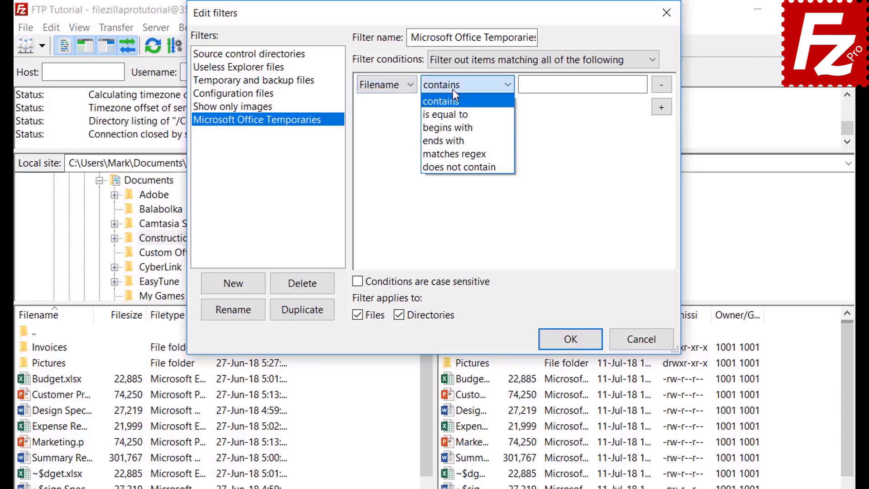
click(455, 127)
click(540, 89)
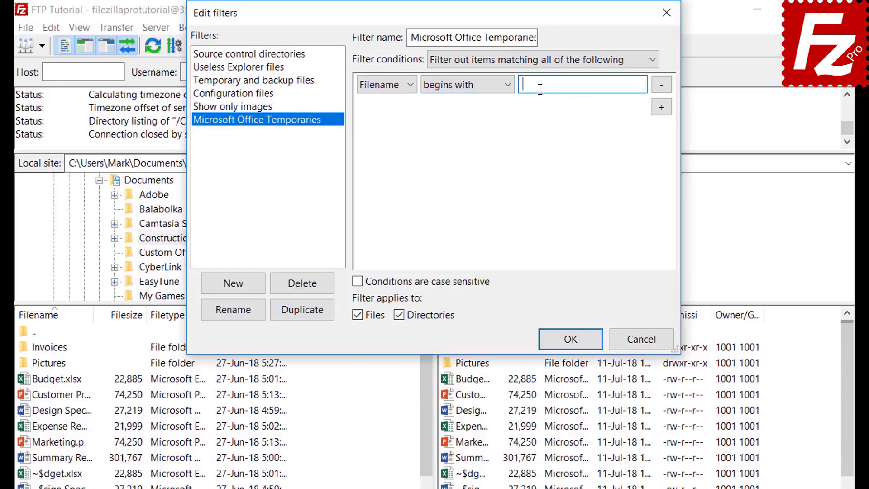
text(~$)
click(398, 314)
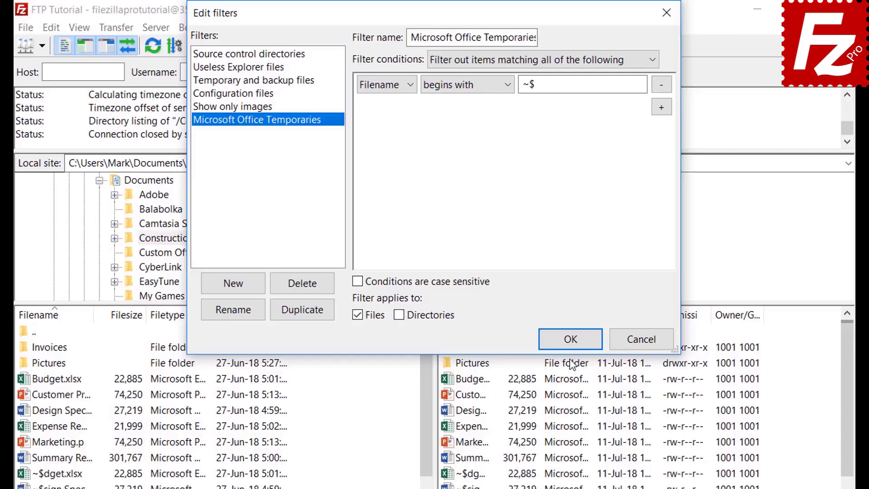
click(569, 340)
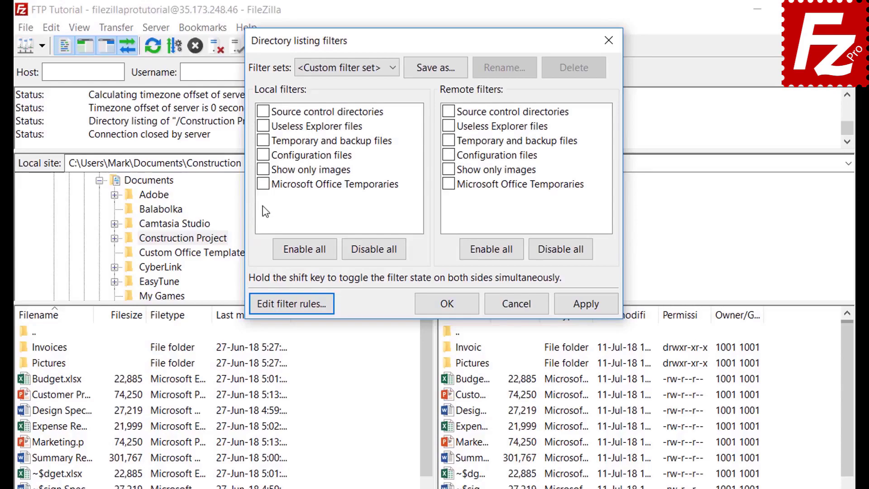
Step: Try the Microsoft Office temporaries filter locally, then apply it to the remote listing only
click(263, 184)
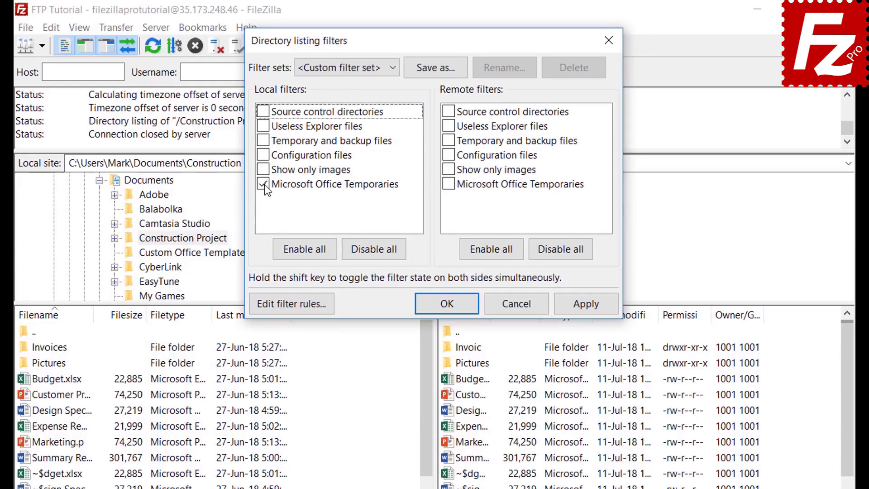
click(587, 312)
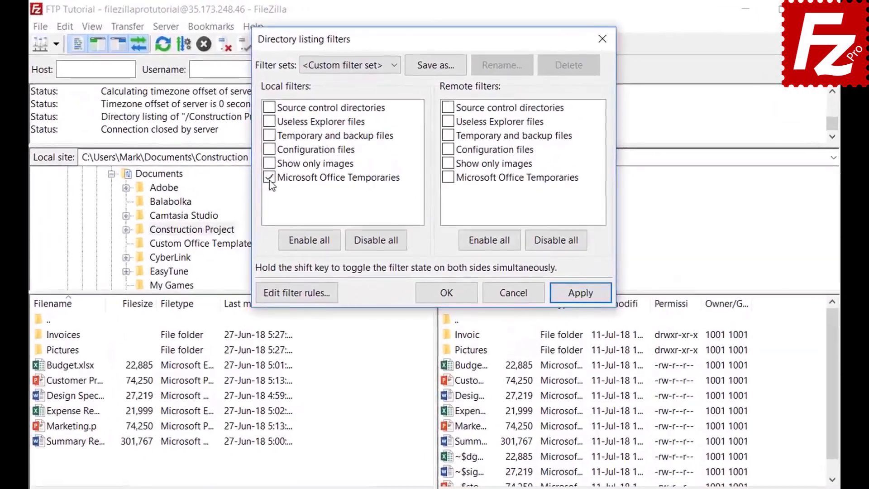
click(302, 142)
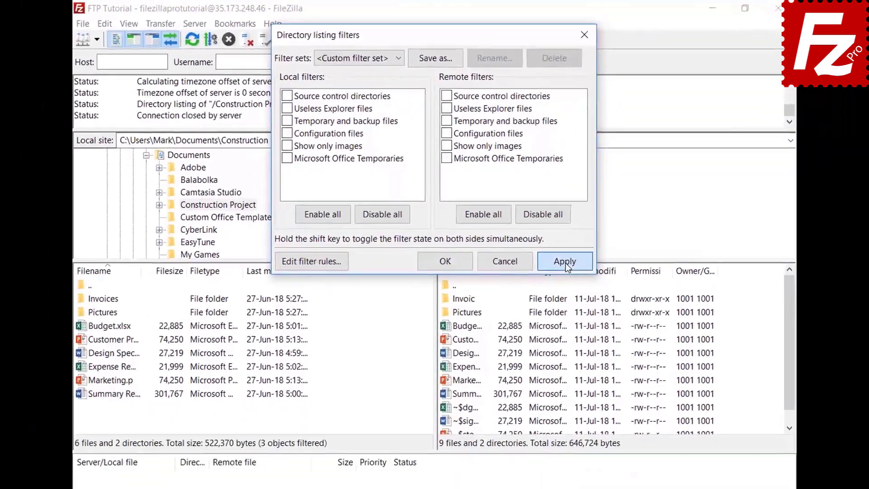
click(582, 299)
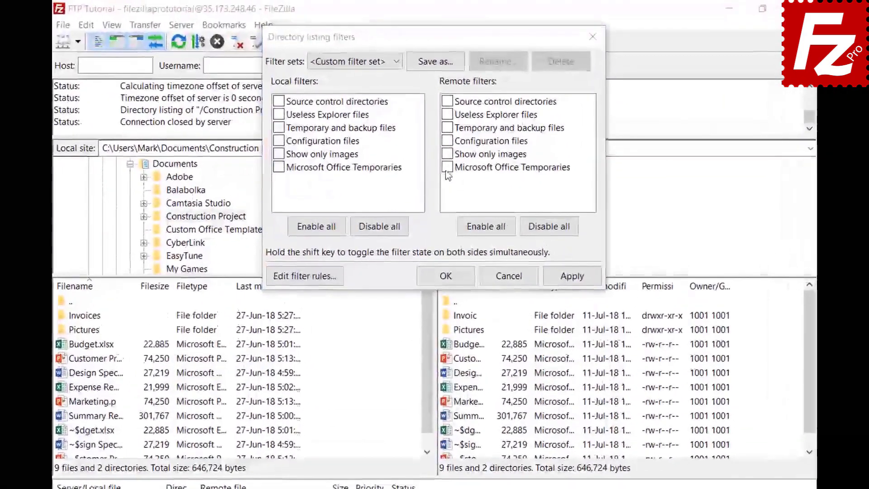
click(446, 142)
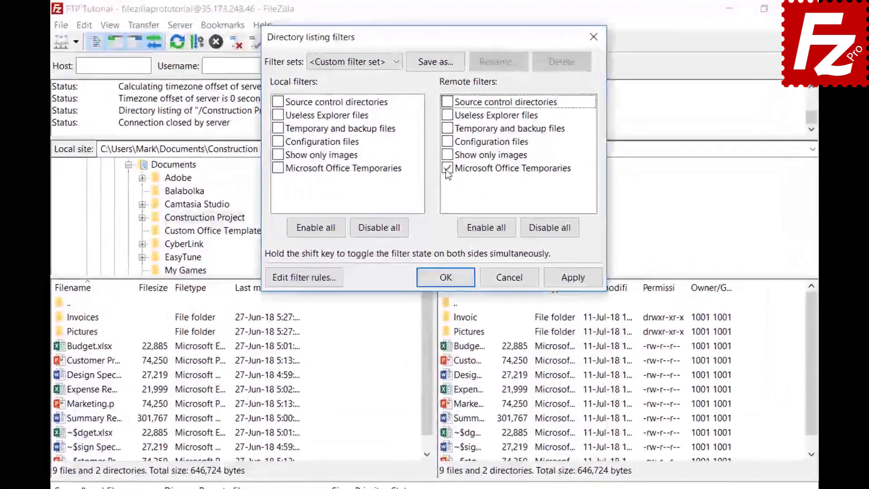
click(572, 279)
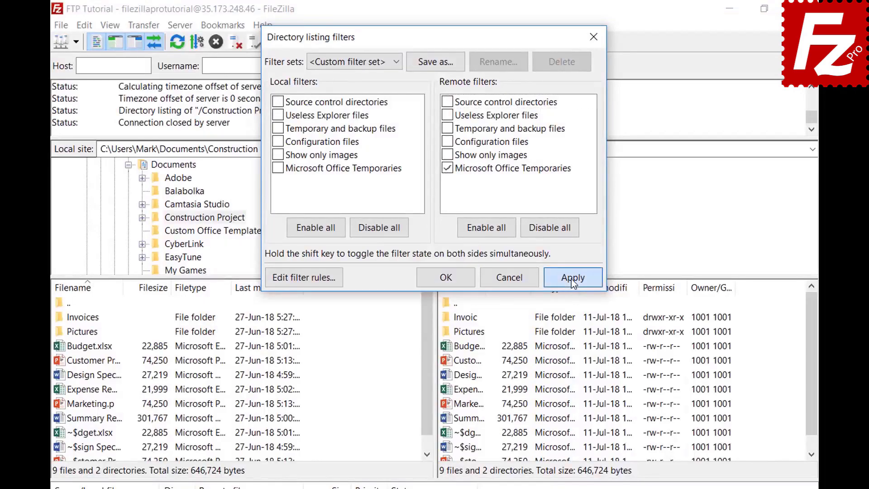
Step: Save the current filters as a filter set named 'Project' and close the Filters window
click(437, 63)
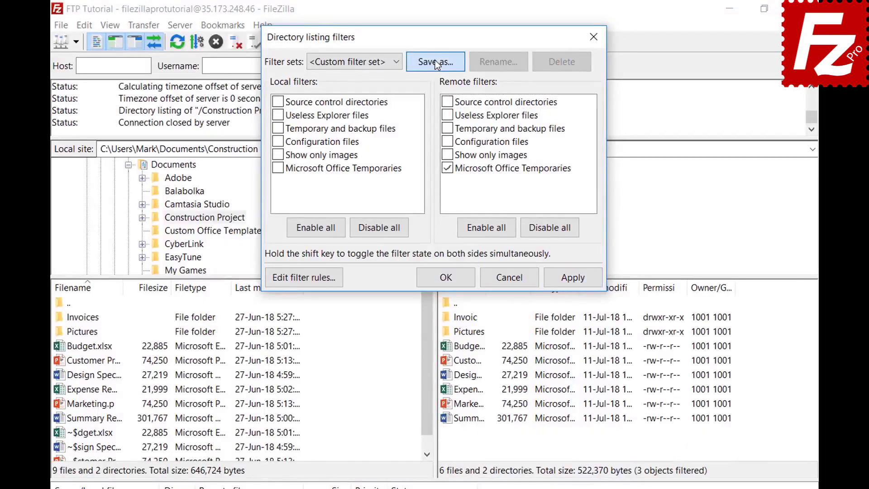
text(Project)
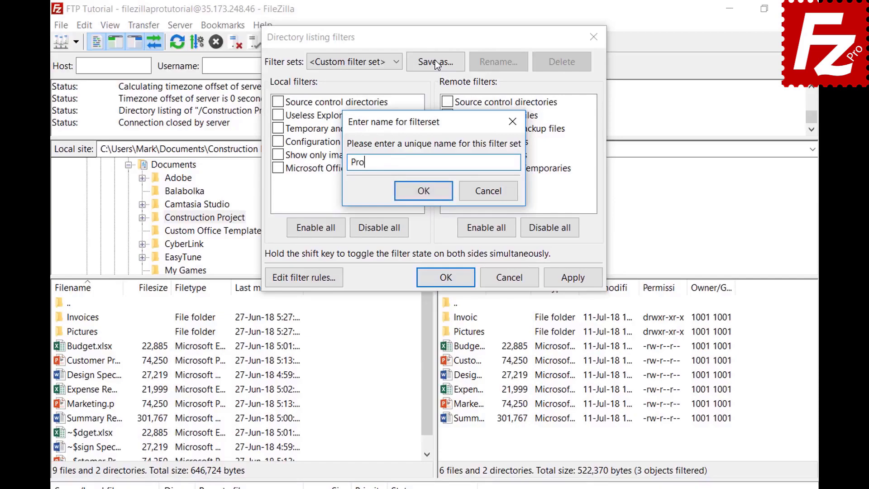
click(424, 191)
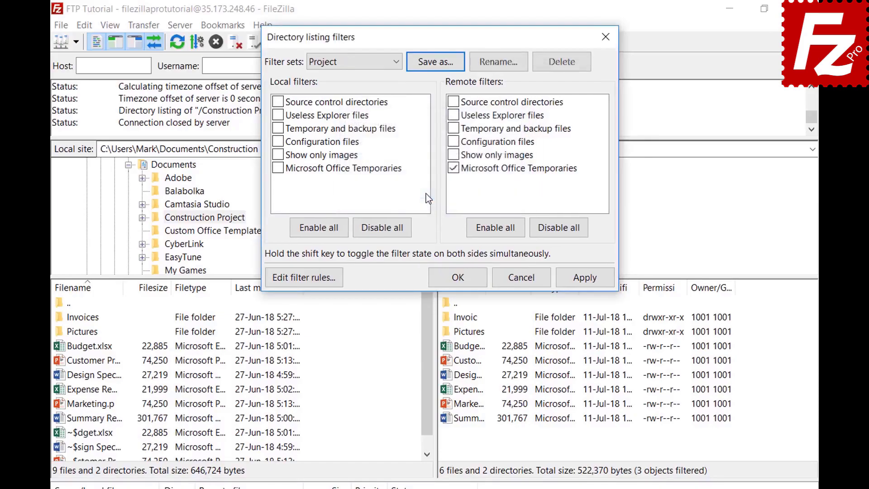
click(446, 277)
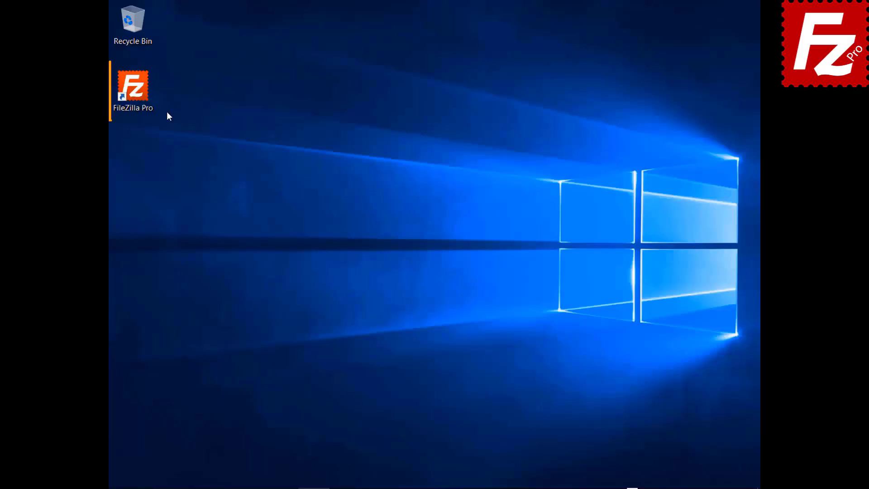
Step: Launch FileZilla Pro and connect to the saved FTP connection site
double_click(133, 94)
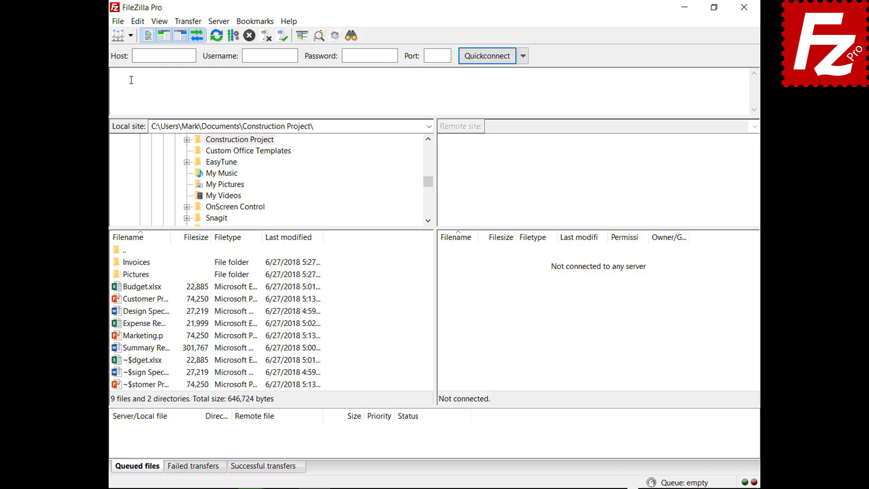
click(130, 35)
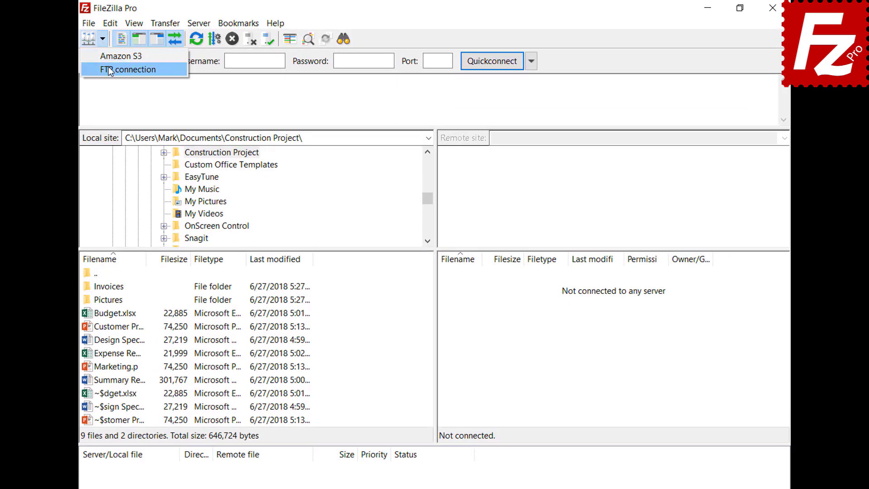
click(110, 70)
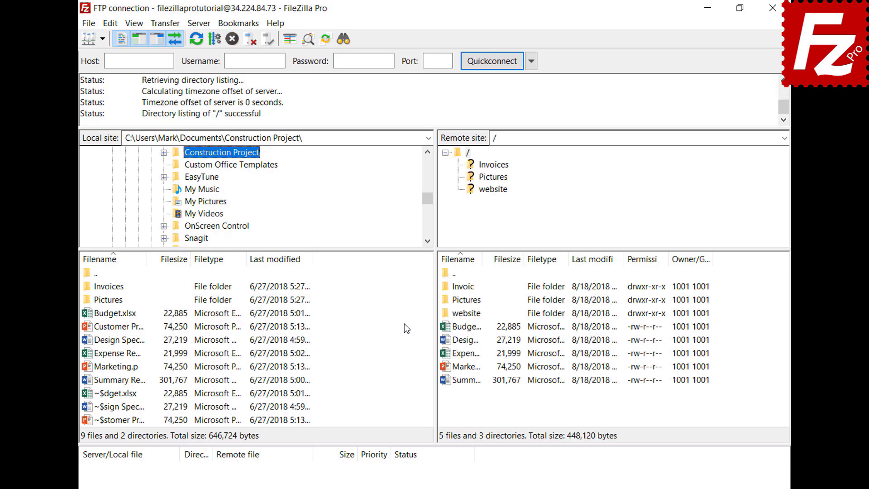
Step: Open a new tab and connect it to the Amazon S3 site
click(89, 23)
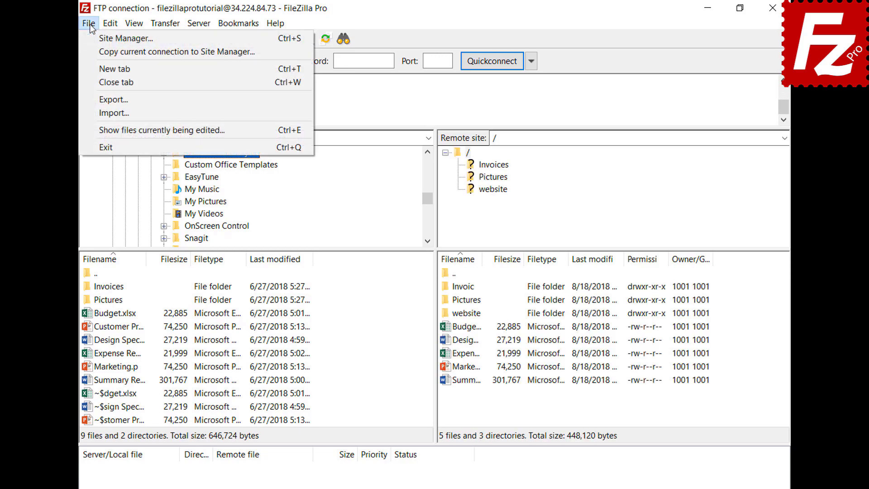
click(97, 68)
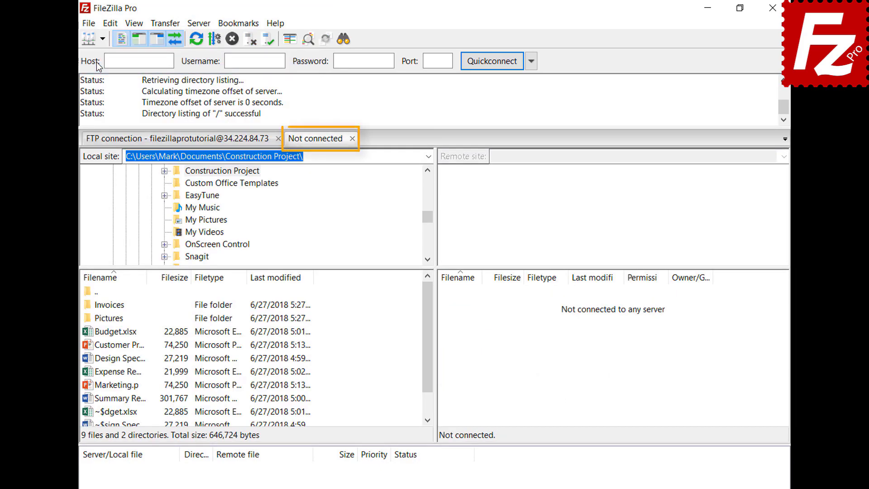
click(209, 143)
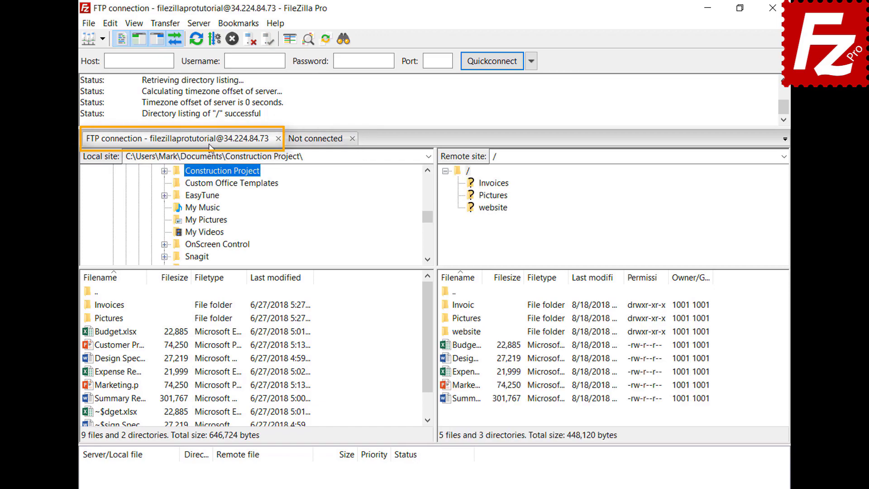
click(317, 142)
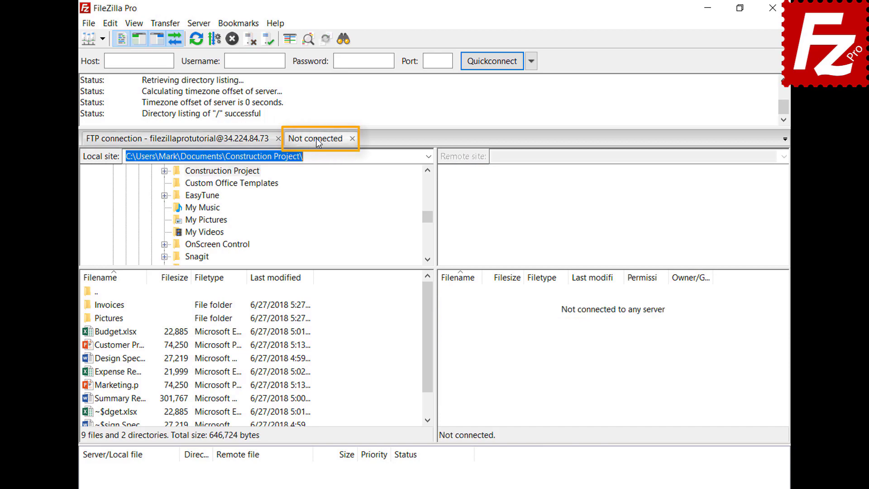
click(102, 39)
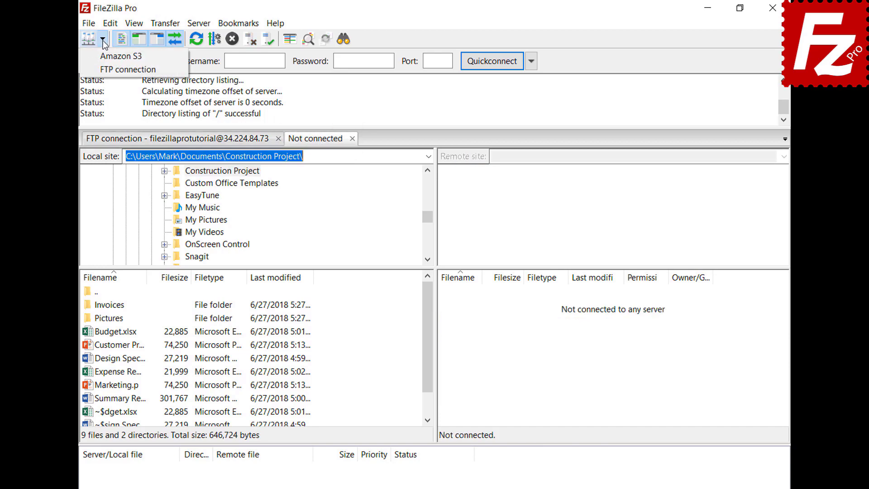
click(107, 57)
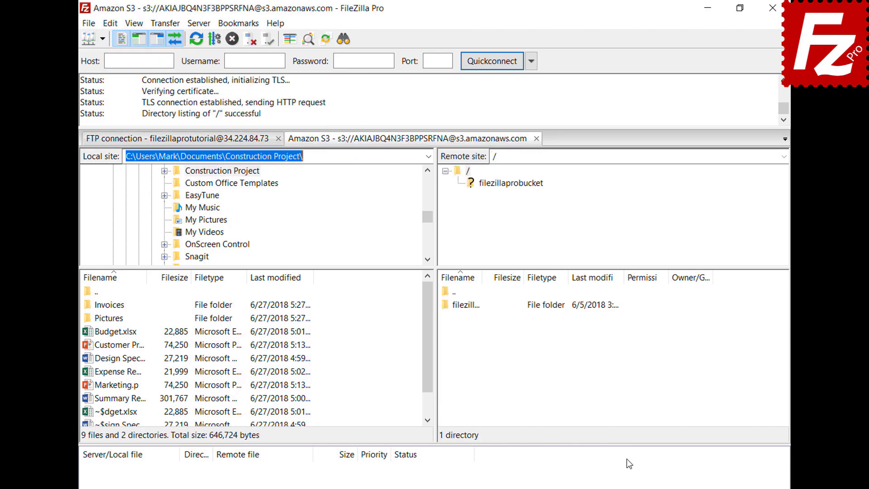
Step: Switch between the FTP and Amazon S3 tabs, then open the program settings
click(219, 141)
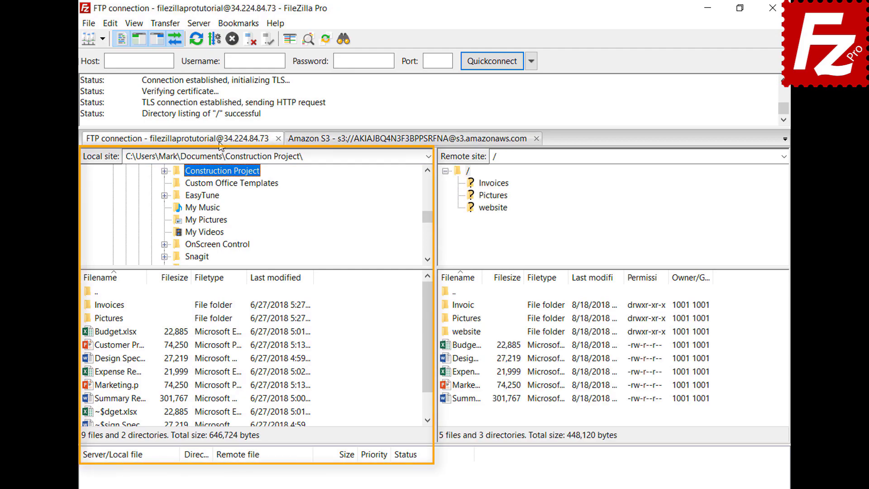
click(377, 141)
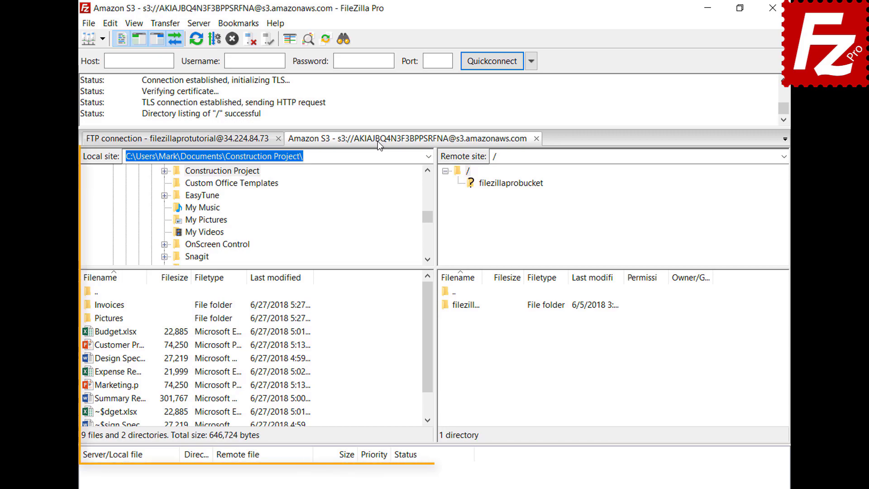
click(112, 23)
click(122, 68)
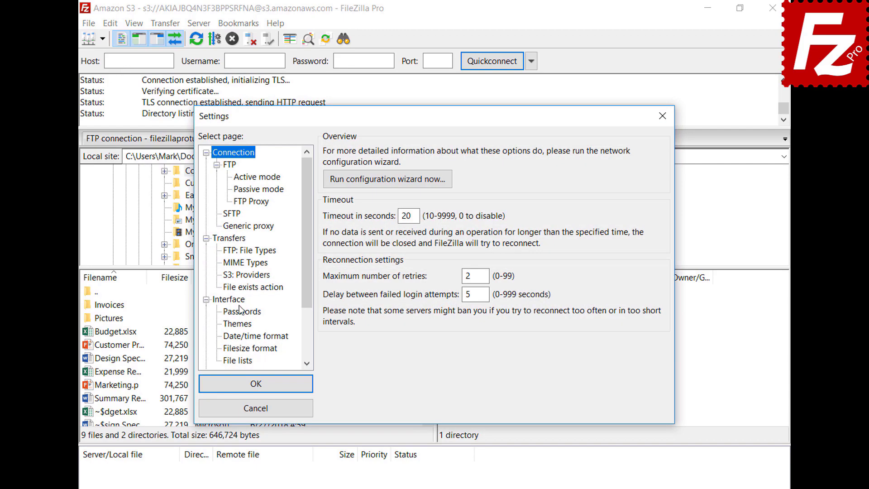
Step: Enable restoring tabs and reconnecting on startup in the Interface settings
click(241, 299)
click(329, 316)
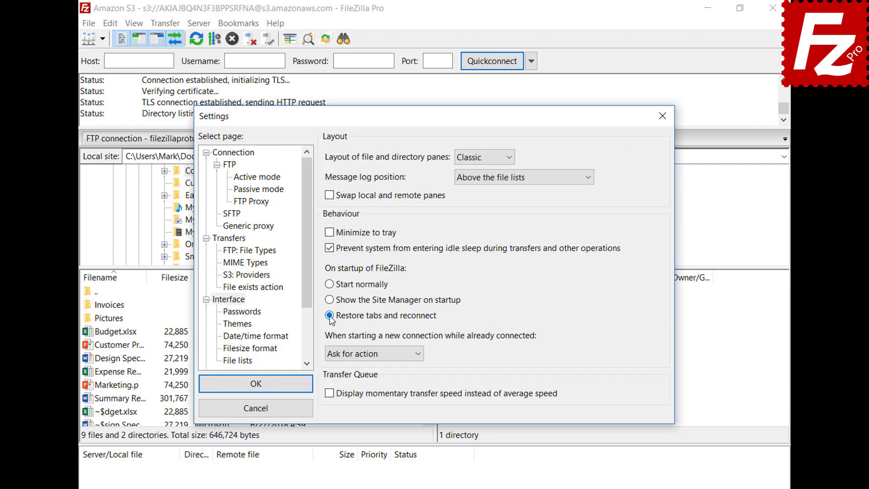
click(261, 385)
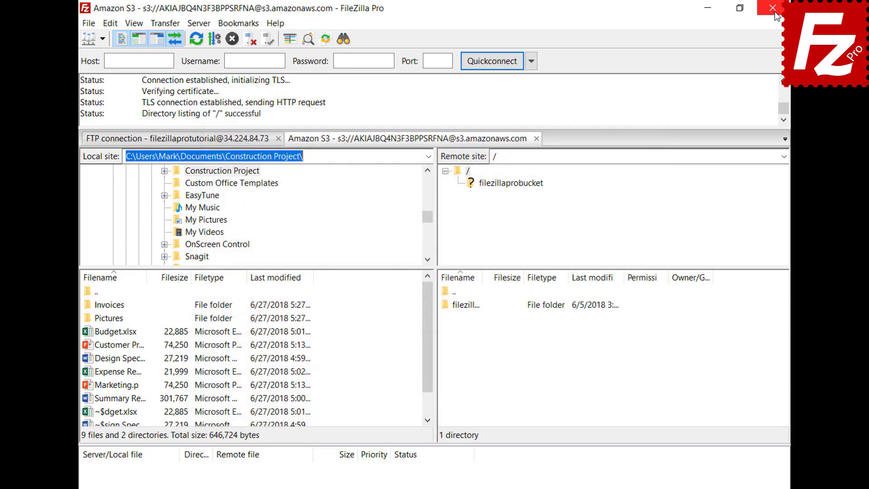
Step: Restart FileZilla Pro and close the restored Amazon S3 tab
click(773, 7)
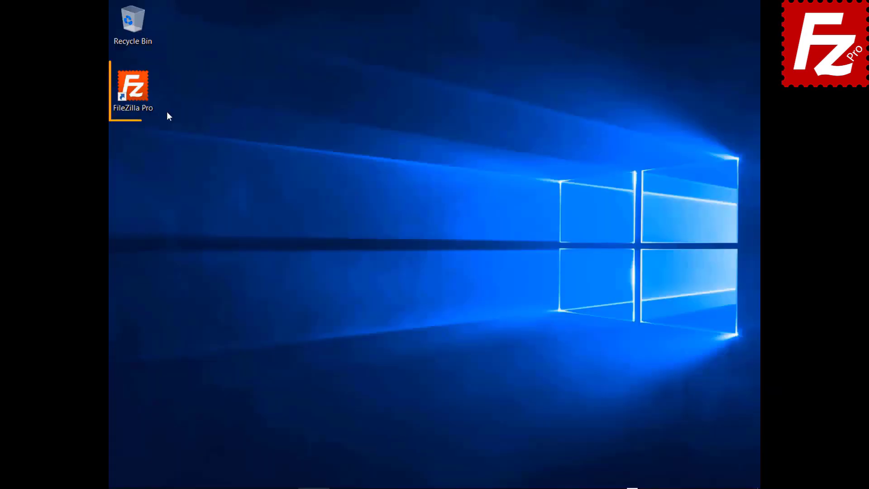
double_click(133, 87)
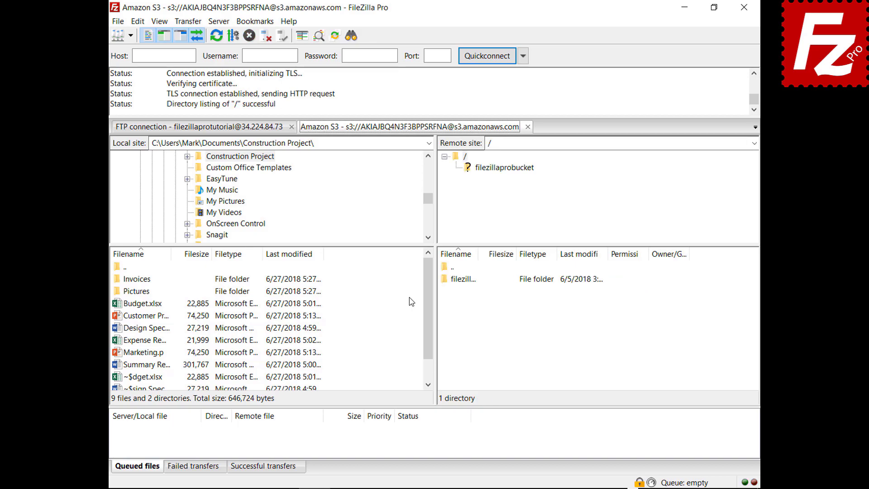
click(528, 126)
Step: Set new connections to 'Connect in new tab', then connect to the Amazon S3 site
click(138, 21)
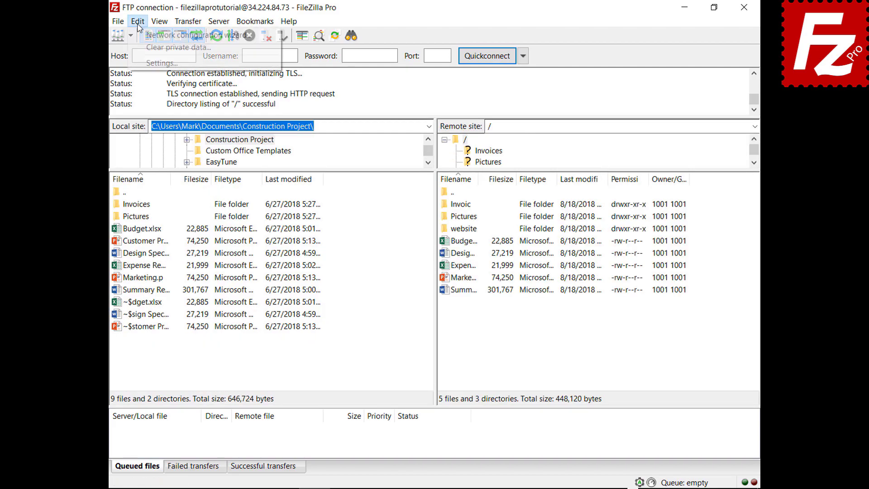
click(149, 63)
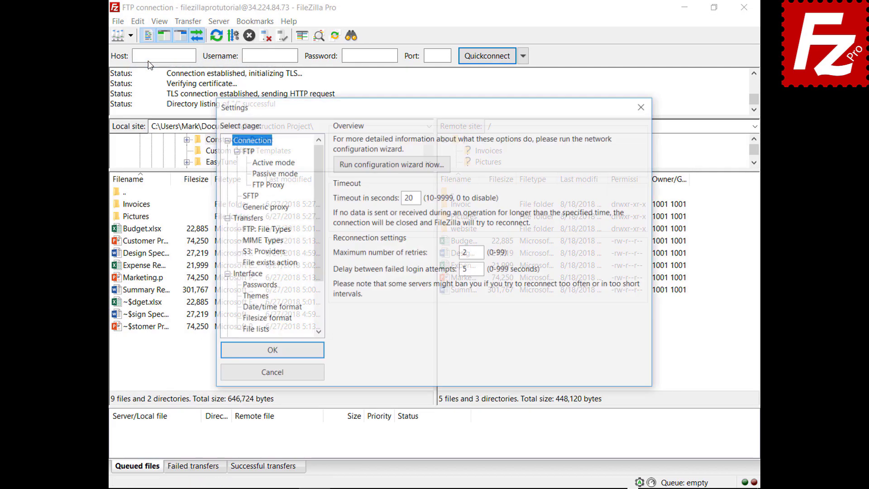
click(246, 274)
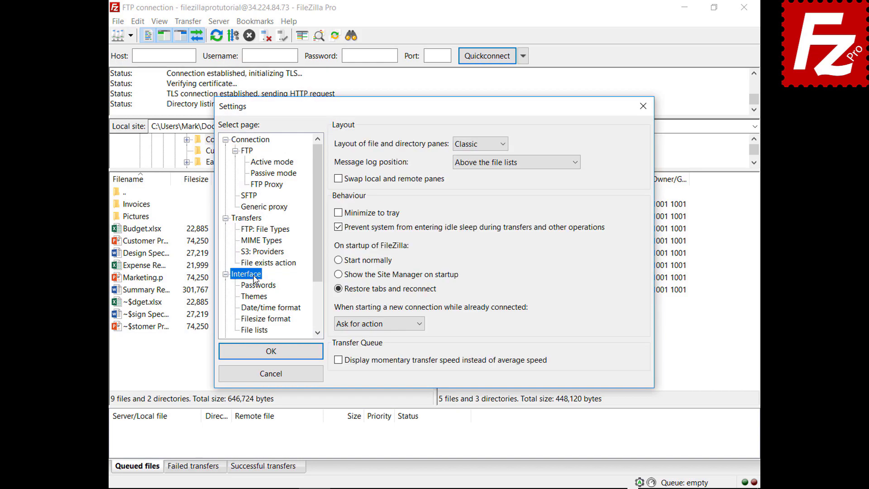
click(421, 324)
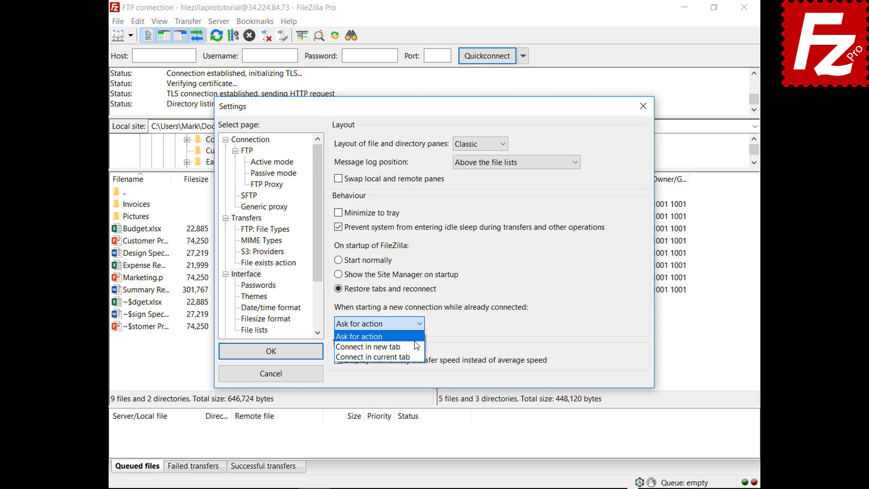
click(408, 348)
click(273, 353)
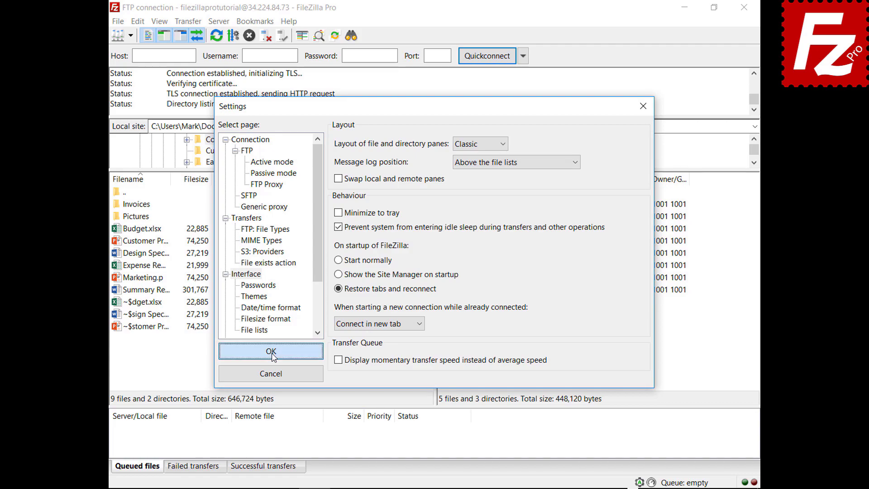
click(131, 35)
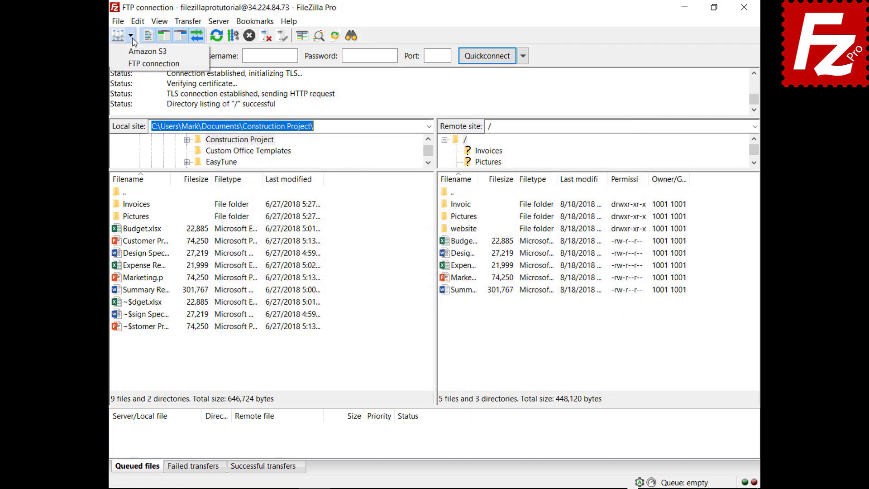
click(136, 52)
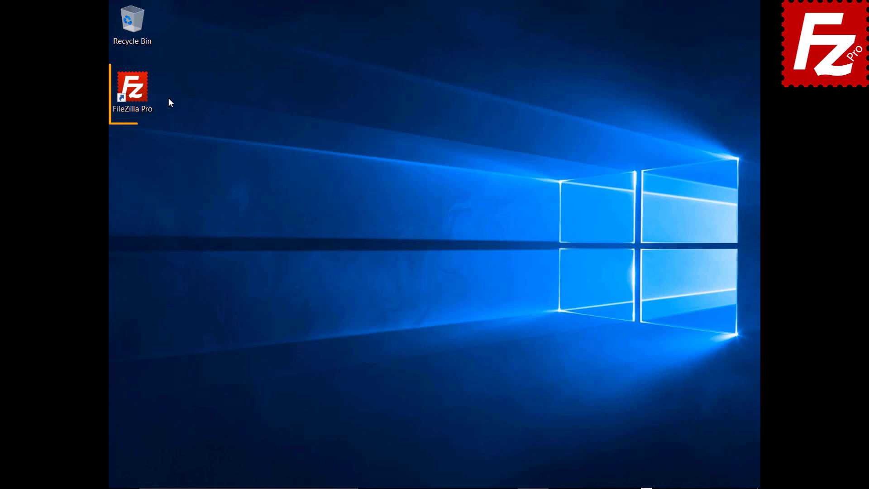
double_click(136, 93)
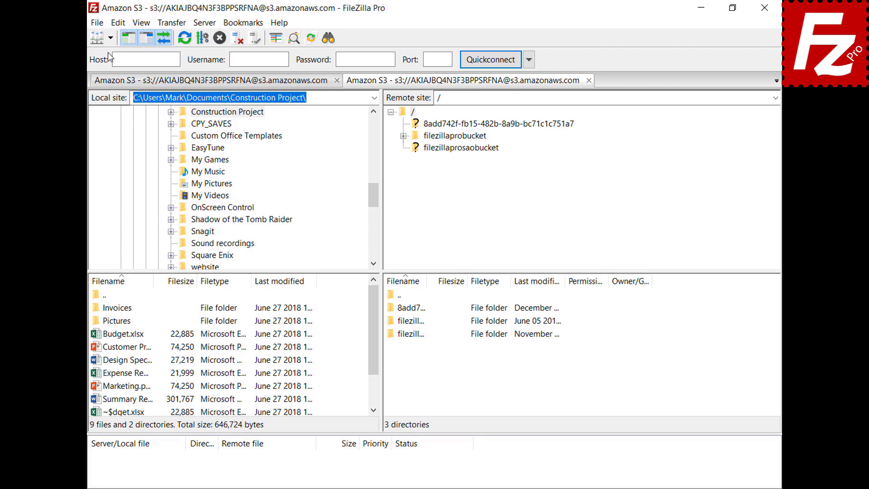
Step: Open README.TXT from filezillaprobucket for editing
click(461, 138)
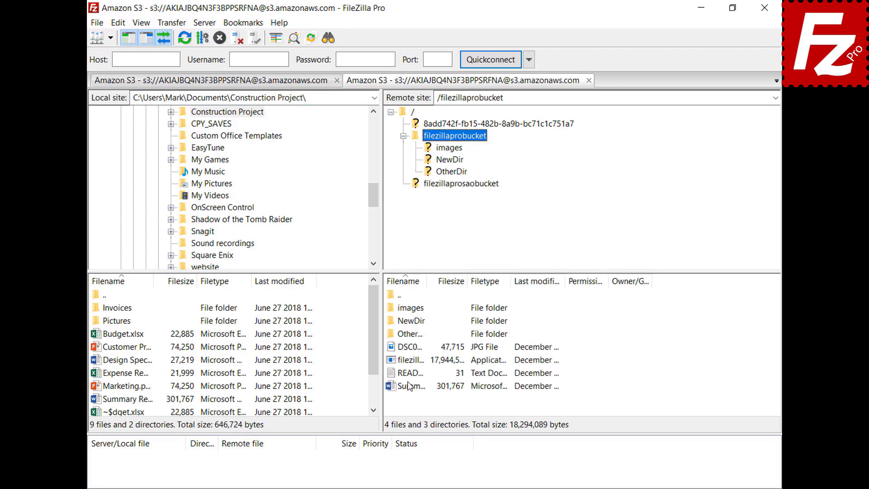
right_click(409, 374)
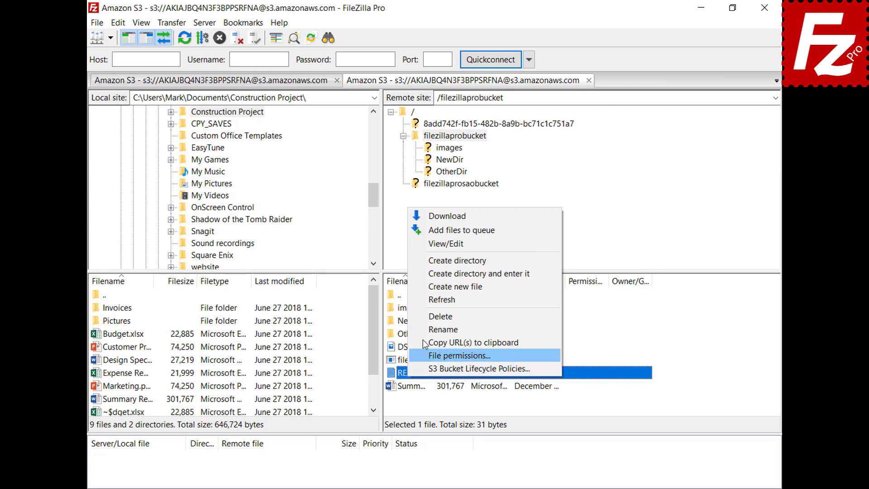
click(446, 243)
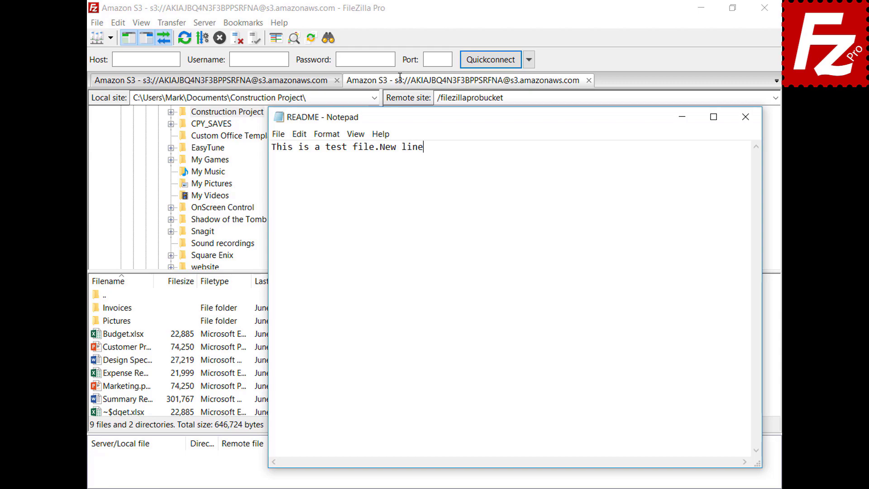
Step: Add the line 'New line' to README.TXT, save it, and upload it to the bucket
key(Return)
text(New line)
click(746, 118)
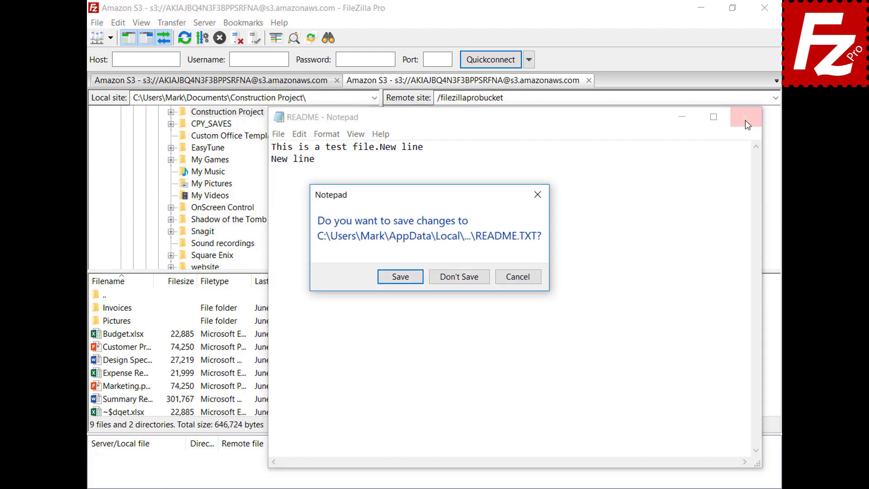
click(401, 278)
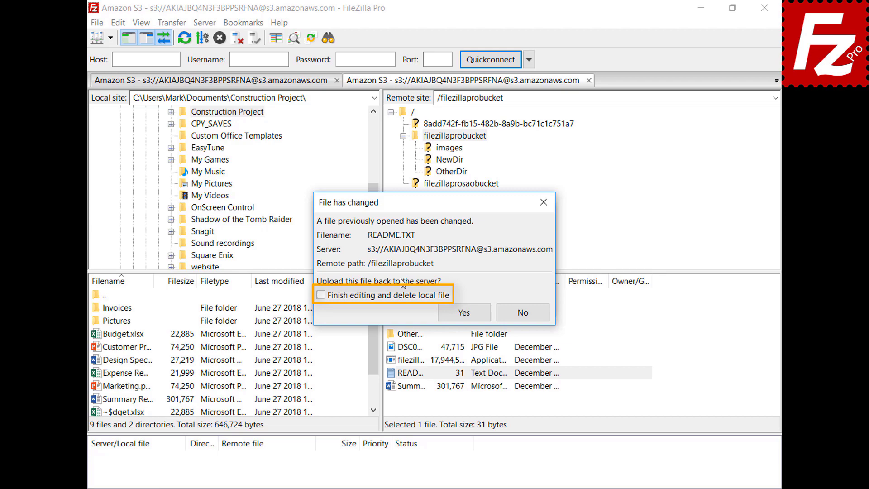
click(473, 318)
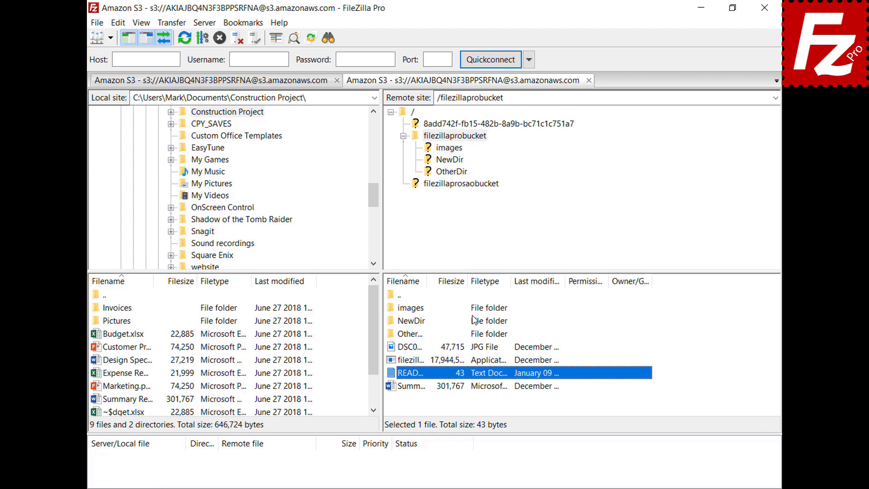
click(97, 22)
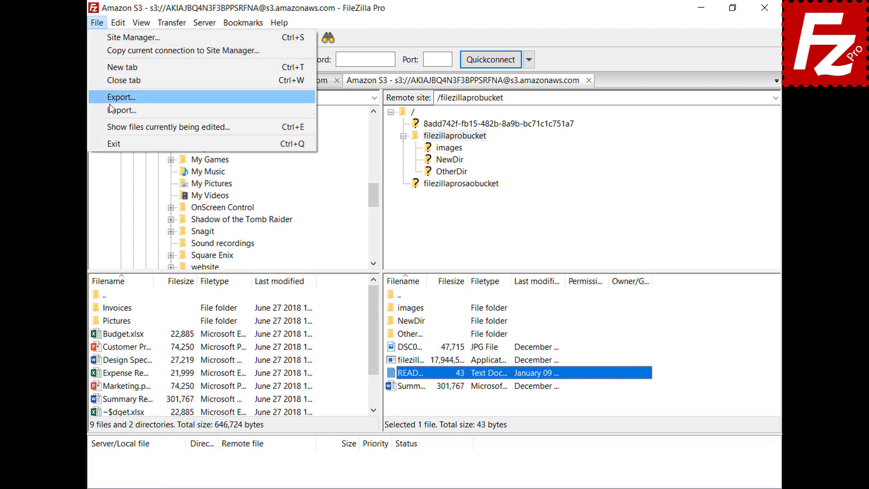
click(132, 127)
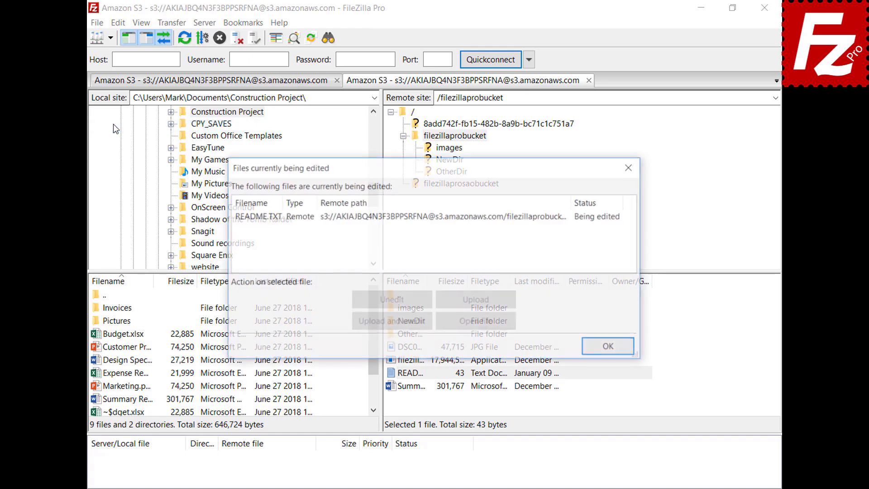
click(408, 219)
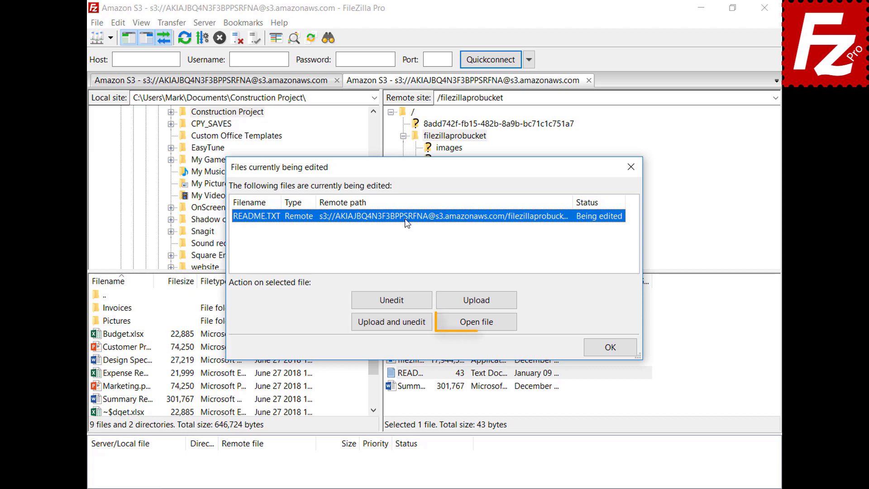
click(612, 347)
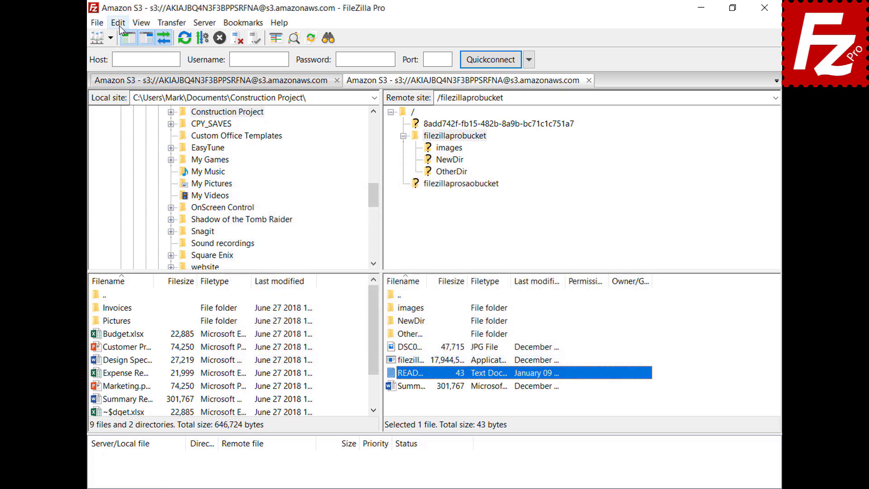
Step: Add a custom filetype association mapping jpg to C:\Windows\system32\mspaint.exe and save the settings
click(119, 23)
click(123, 68)
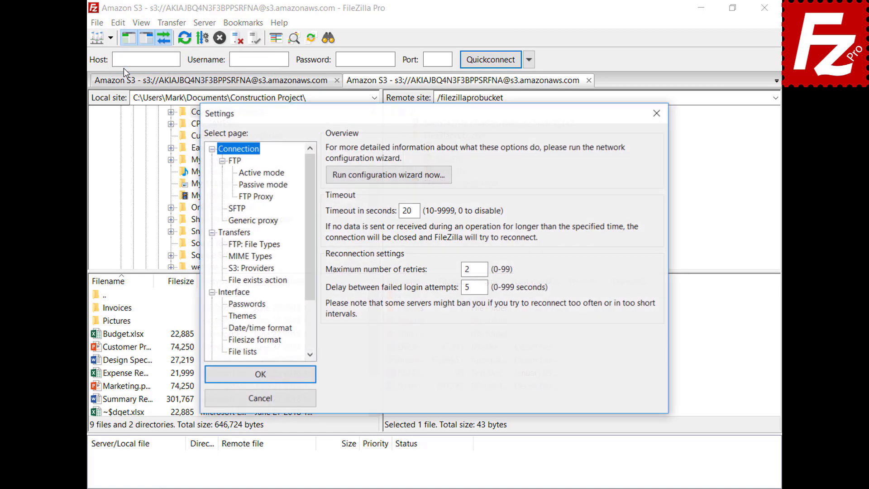
drag(308, 172, 316, 236)
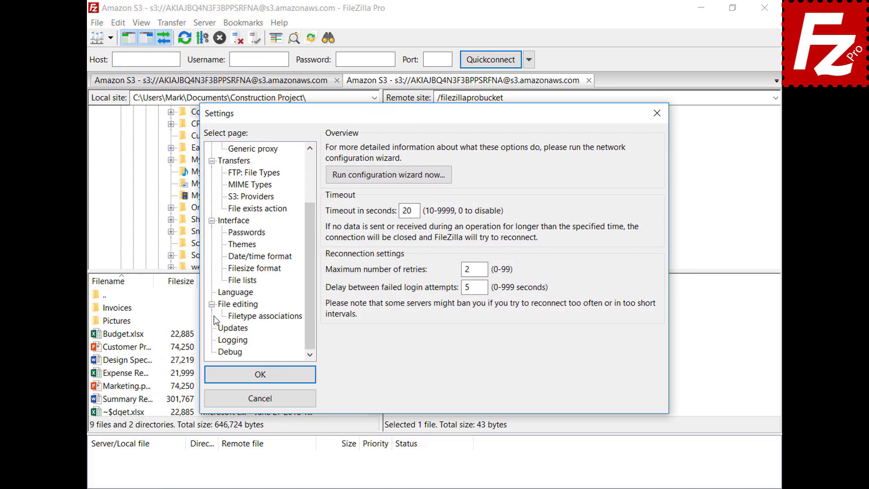
click(225, 305)
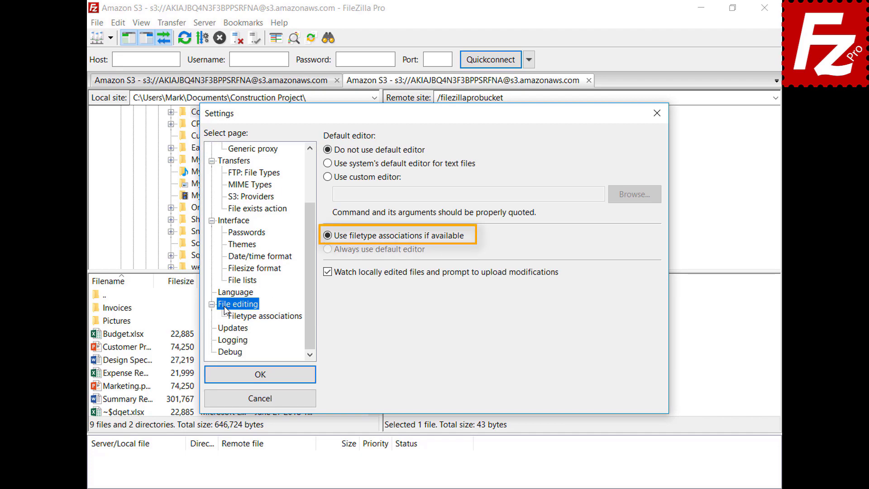
click(273, 316)
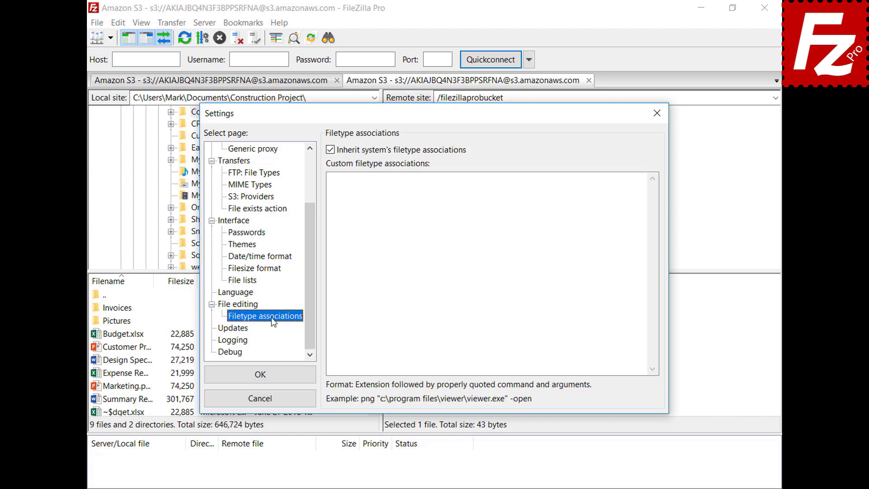
click(627, 189)
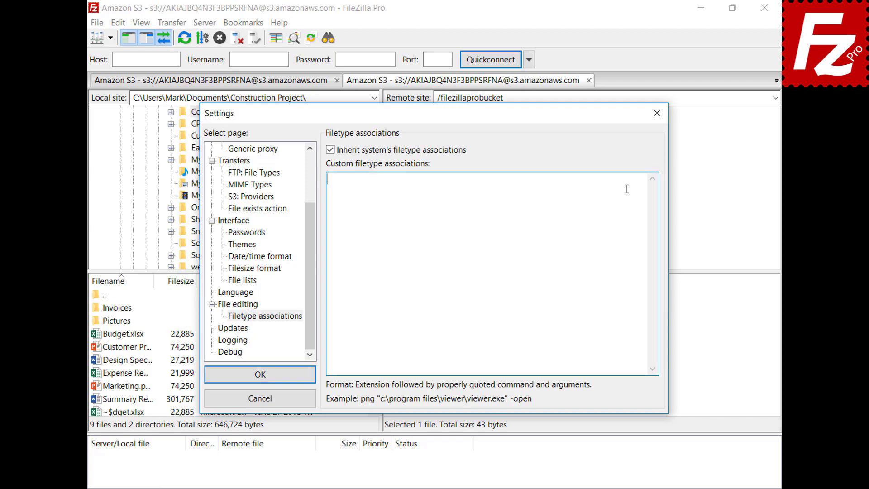
text(jpg "C:\Windows\system32\mspaint.exe")
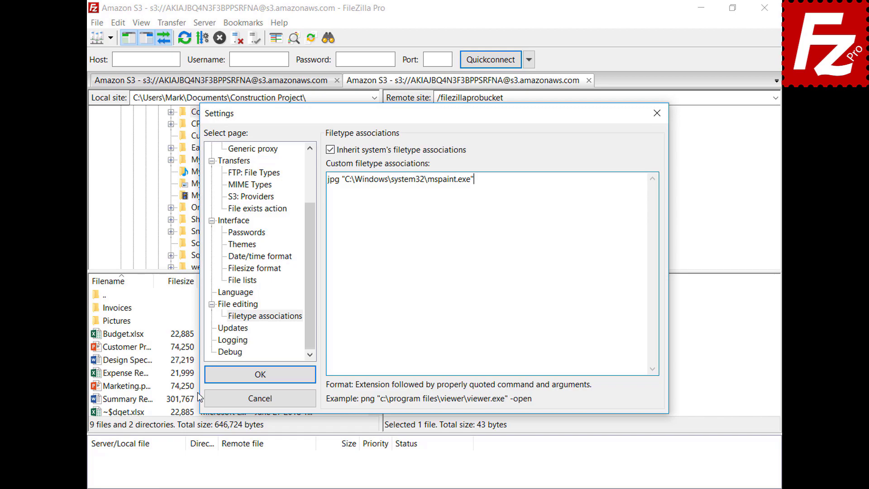
click(213, 380)
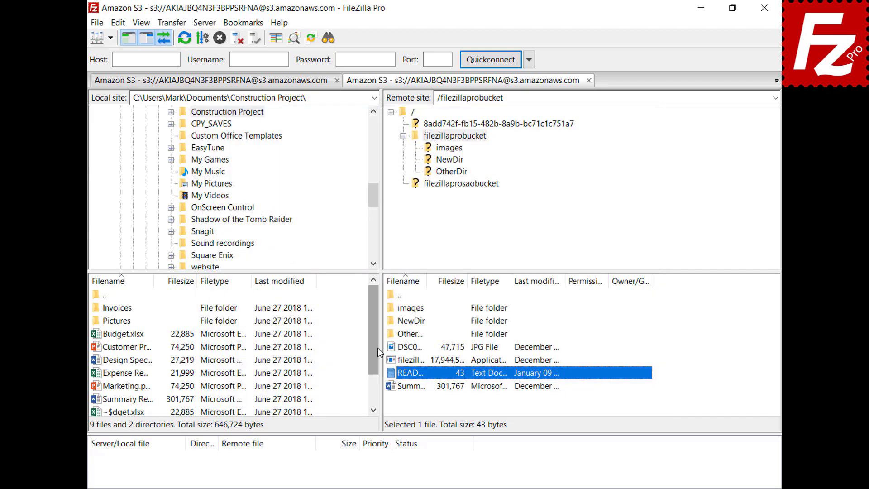
Step: Open the JPG photo to confirm it launches in Paint, then close Paint
right_click(392, 347)
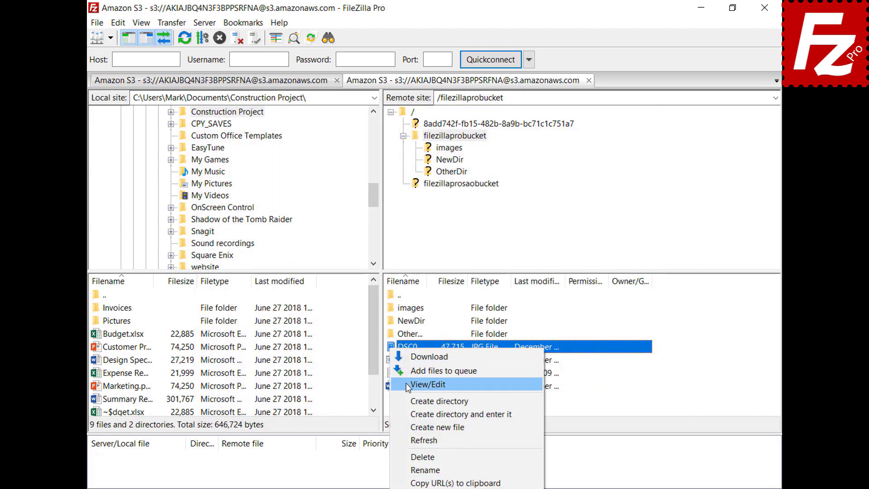
click(407, 384)
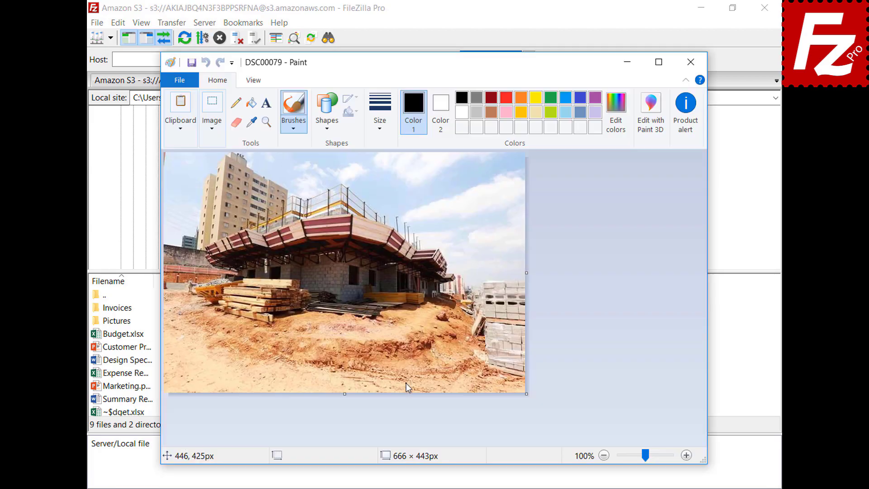
click(691, 62)
Step: Revisit the File editing settings page, then relaunch FileZilla Pro
click(118, 22)
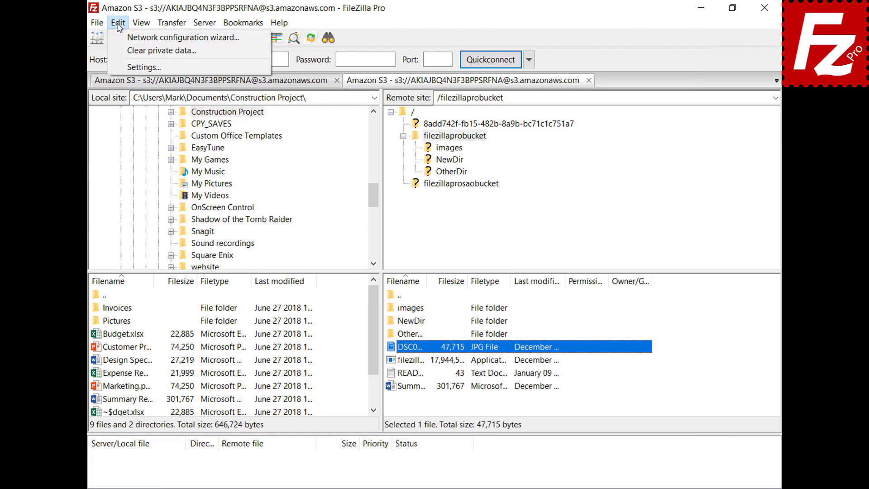
click(126, 67)
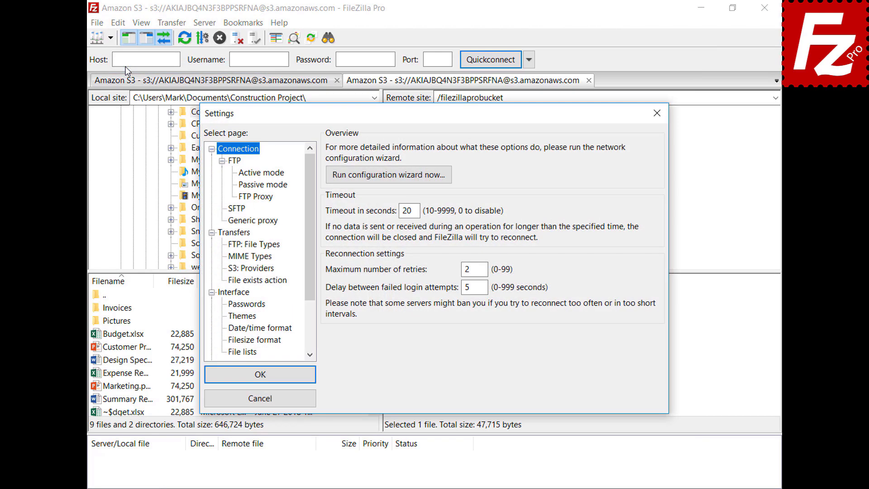
drag(311, 169, 314, 220)
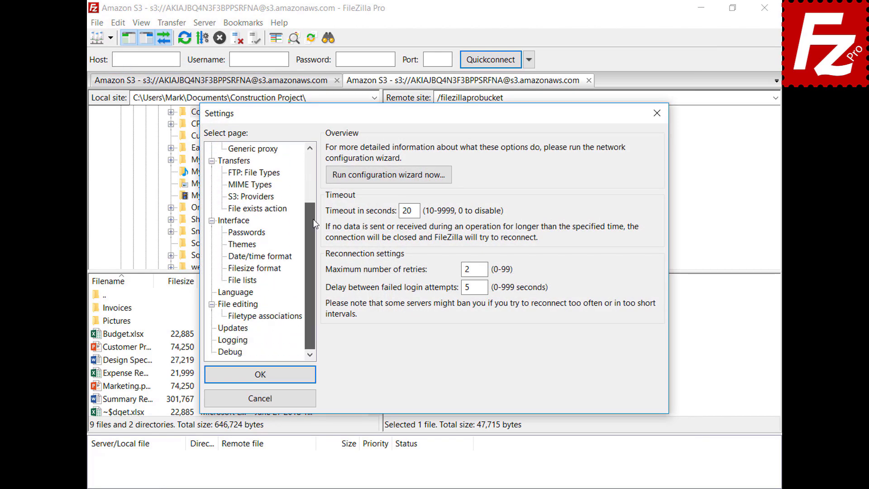
click(224, 307)
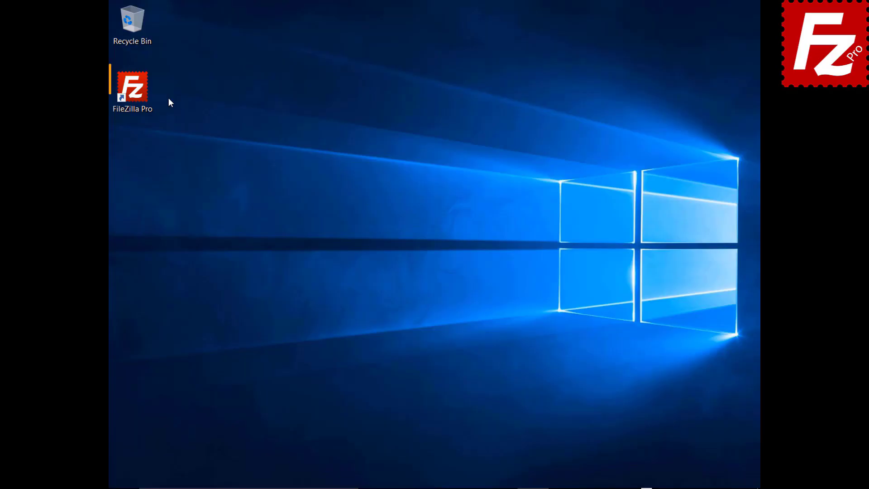
double_click(136, 94)
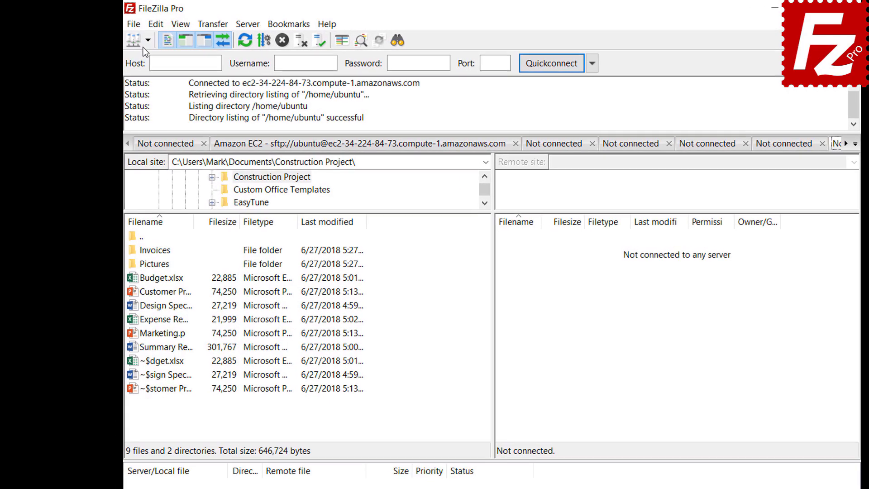
Step: Connect to the saved FTP site and start a new site-specific bookmark
click(131, 35)
click(147, 59)
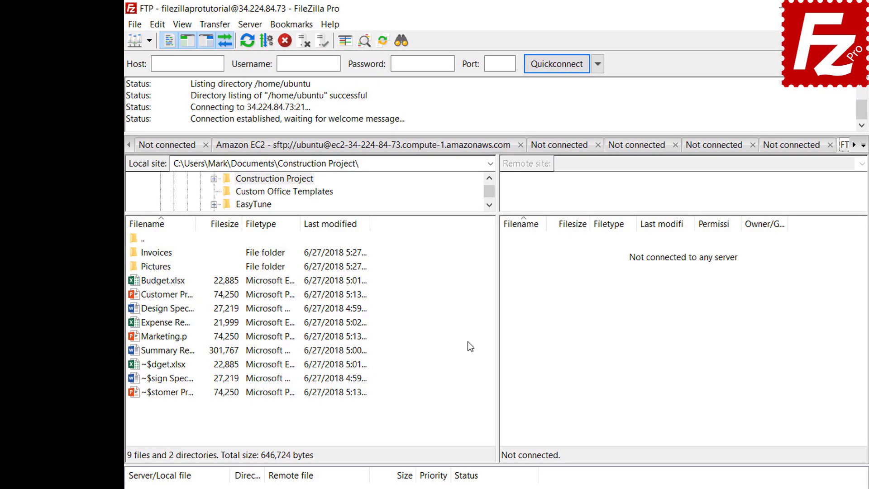
click(295, 30)
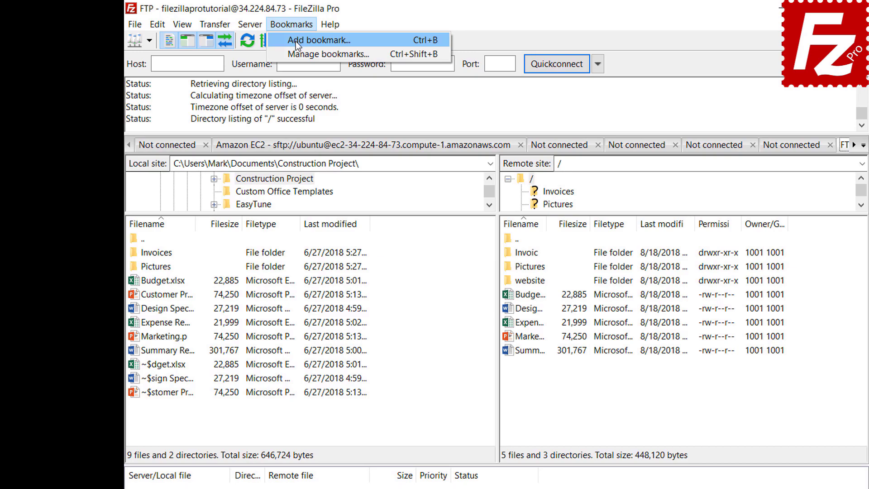
click(296, 42)
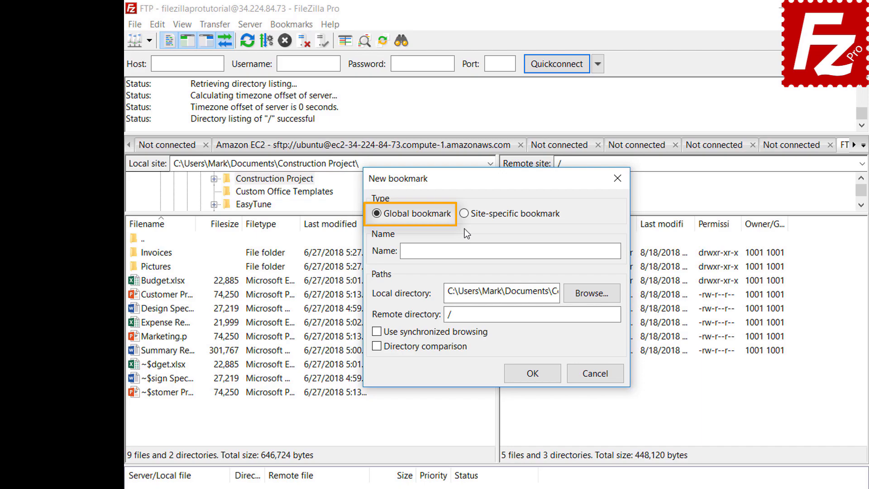
click(465, 214)
click(465, 214)
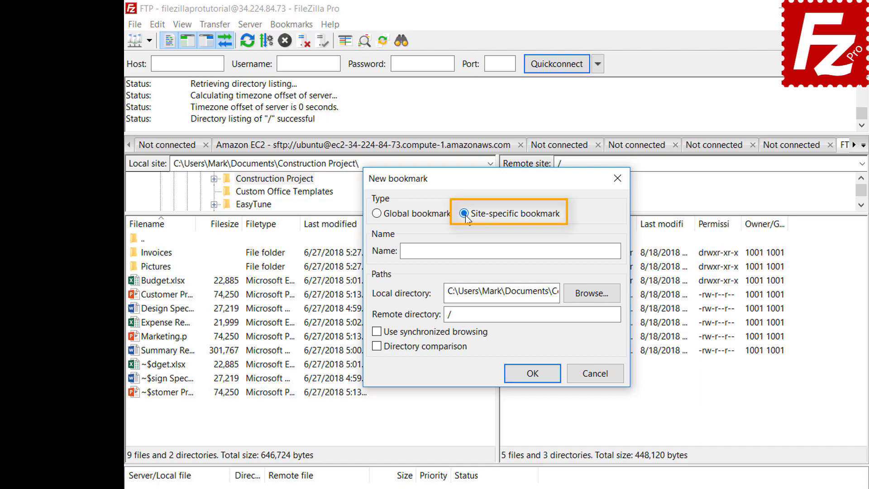
Step: Name the bookmark FTP-Pictures with local folder Pictures and remote directory /Pictures, then save
click(574, 248)
text(F)
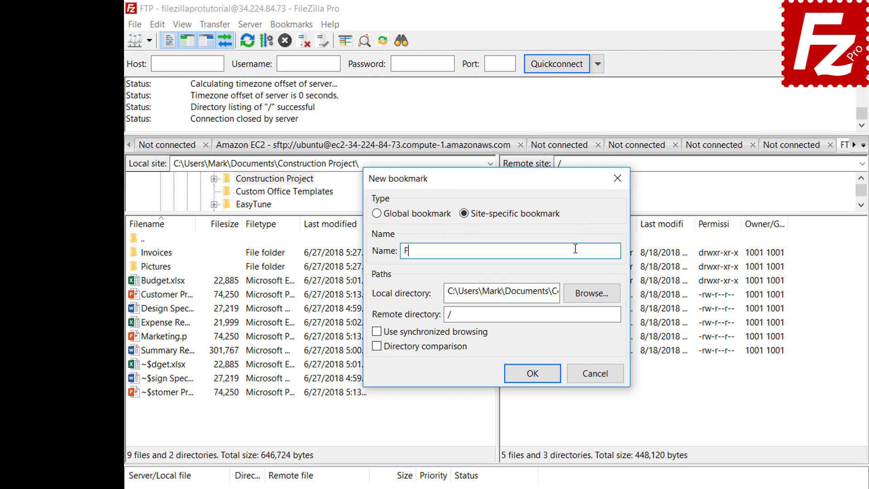
text(TP-Pictures)
click(593, 294)
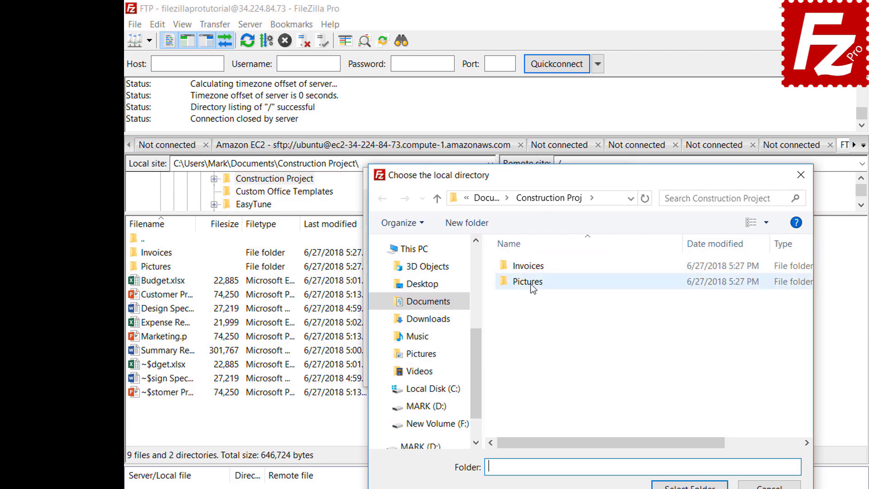
double_click(531, 284)
click(690, 485)
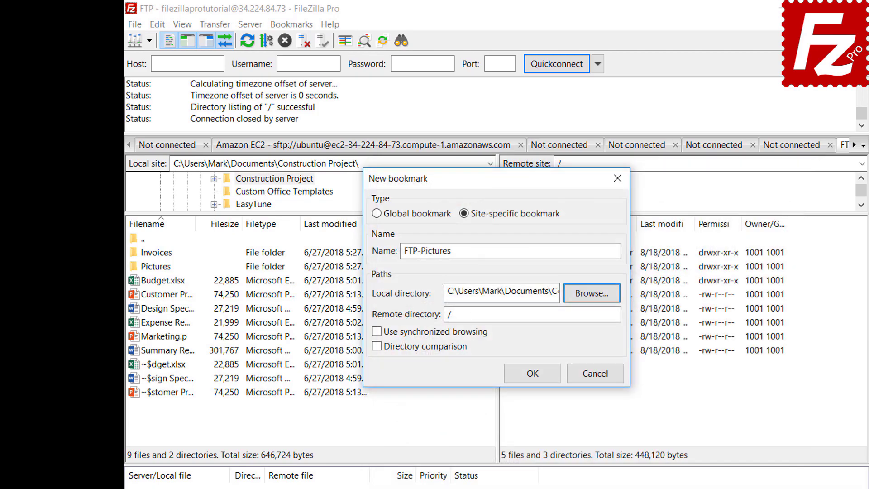
click(594, 319)
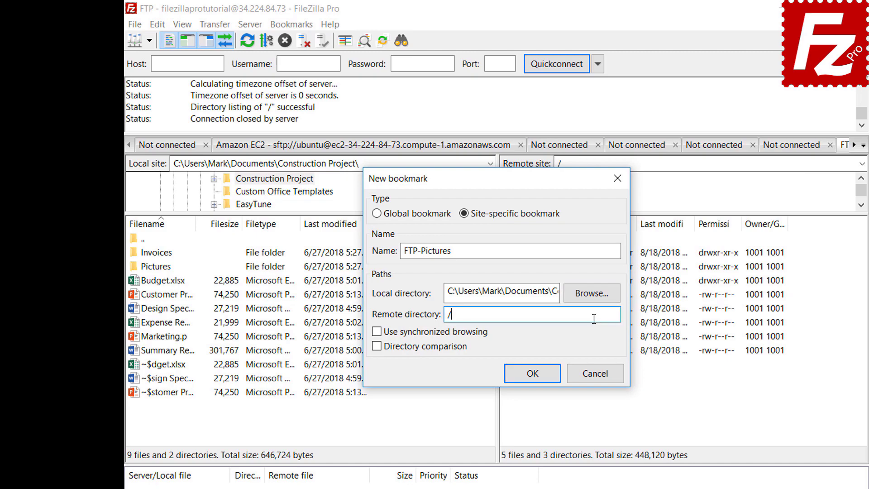
text(Pict)
text(ures)
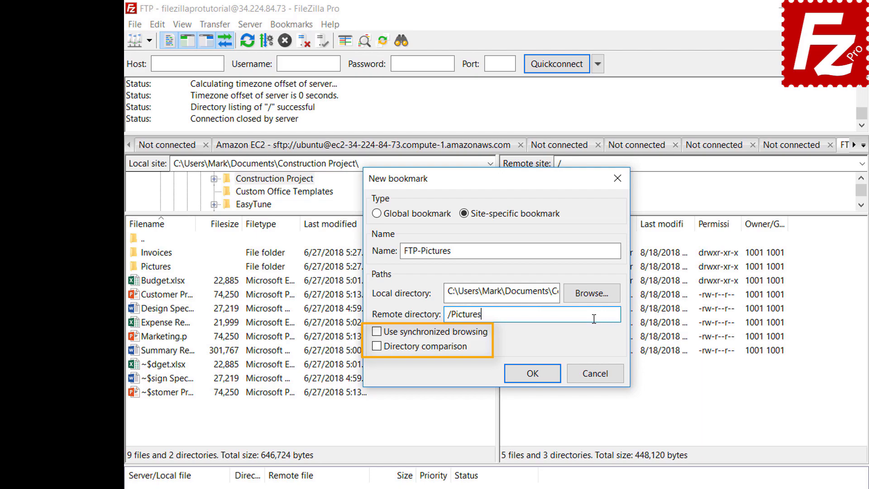
click(542, 381)
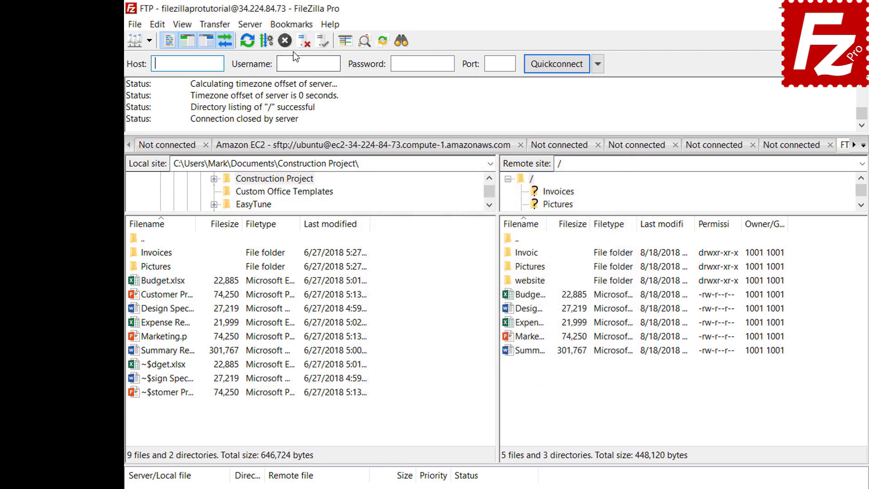
Step: Jump to the FTP-Pictures bookmark, then disconnect from the server
click(293, 28)
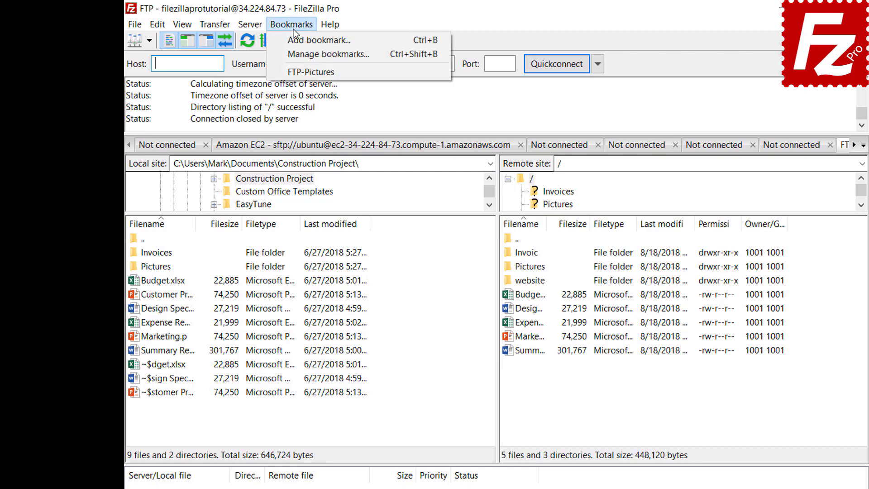
click(294, 73)
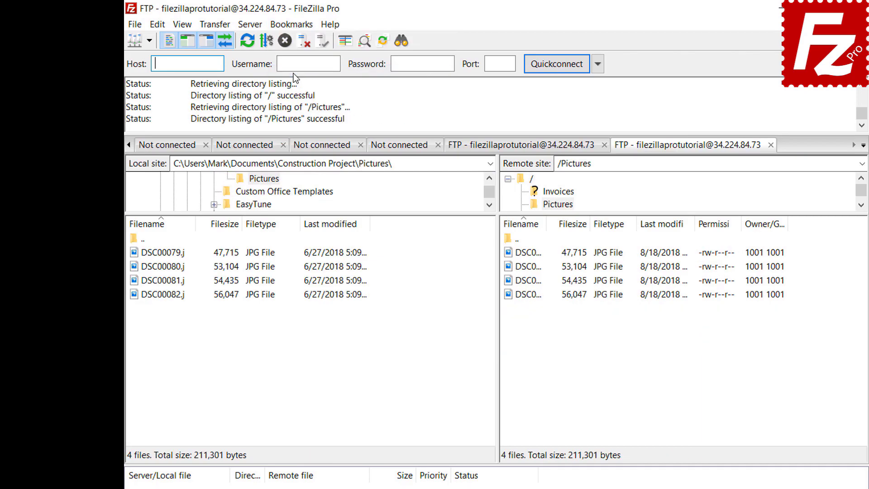
click(302, 44)
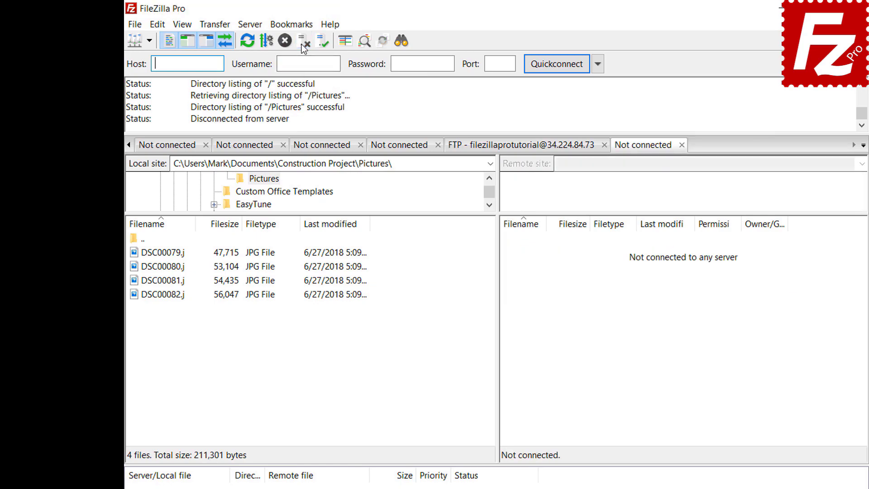
Step: Connect through Site Manager using the FTP-Pictures bookmark under the FTP site
click(134, 26)
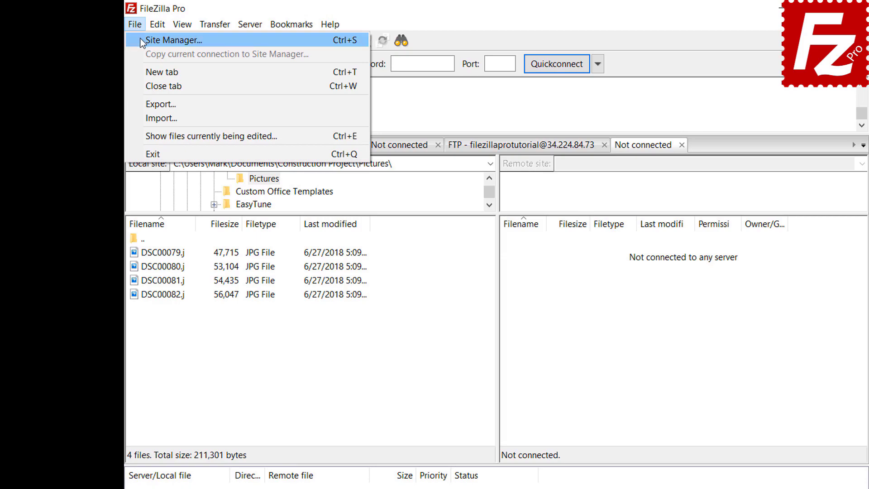
click(143, 43)
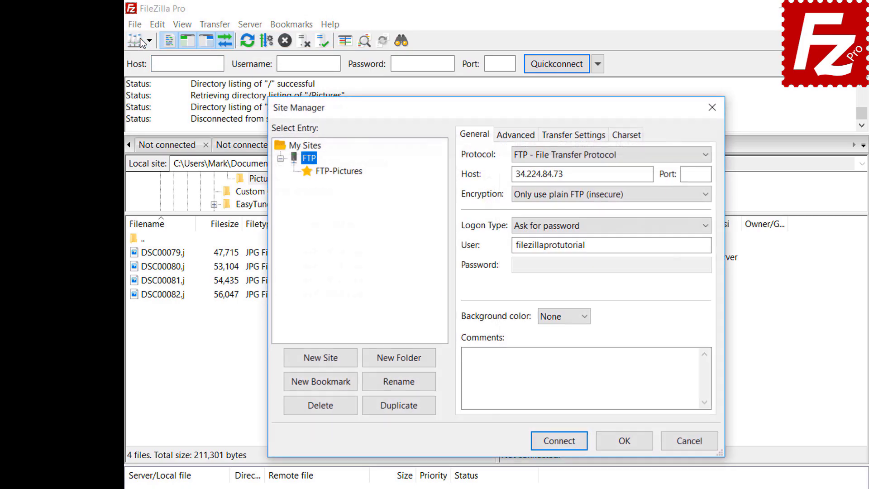
click(341, 175)
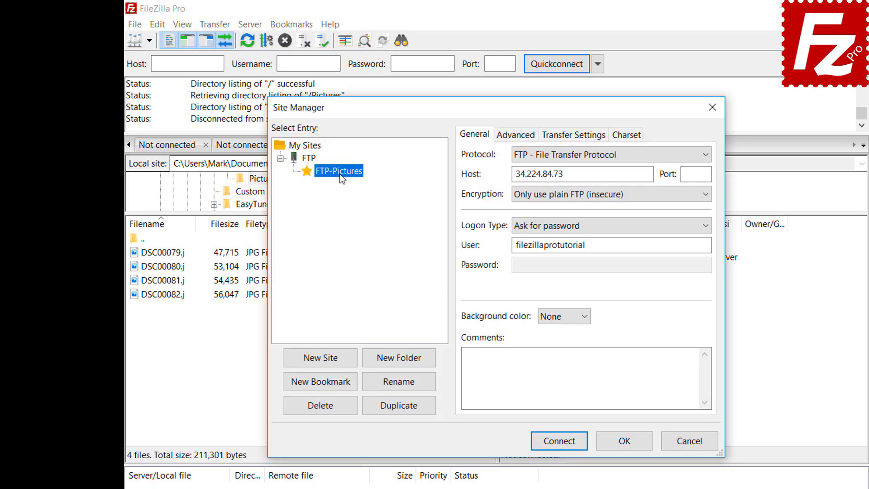
click(560, 441)
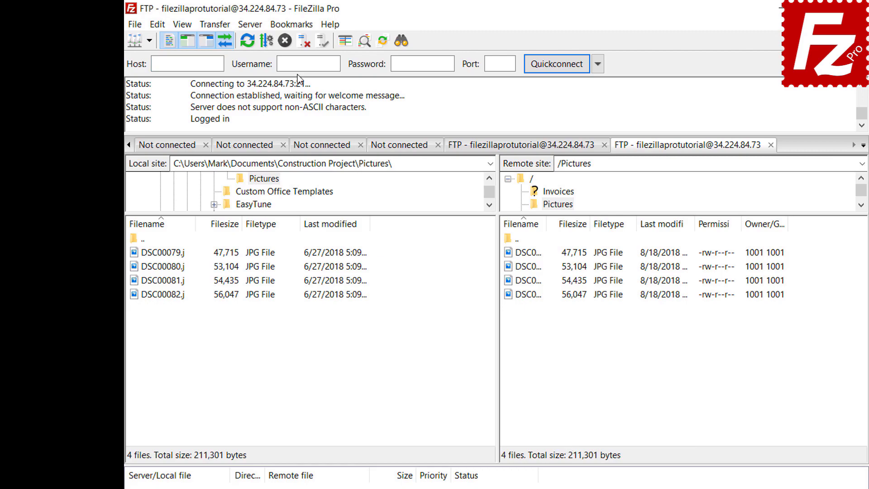
click(295, 25)
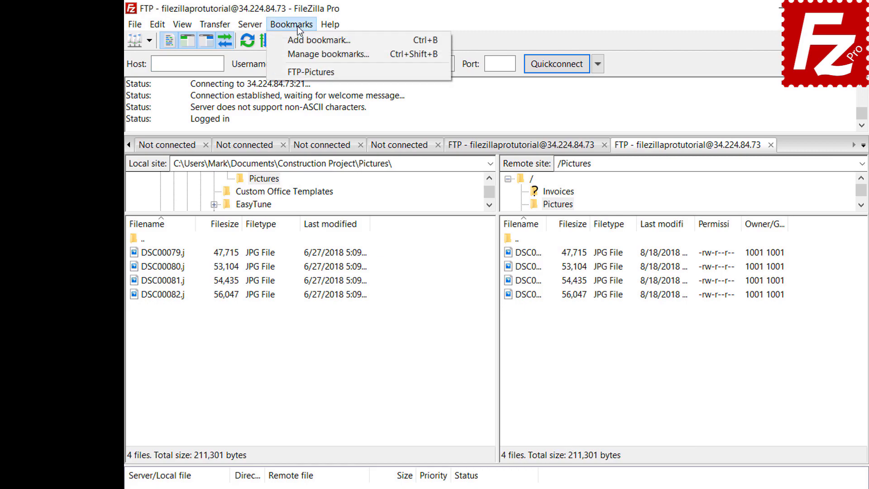
Step: Open the bookmark manager and view FTP-Pictures' local and remote directories
click(300, 49)
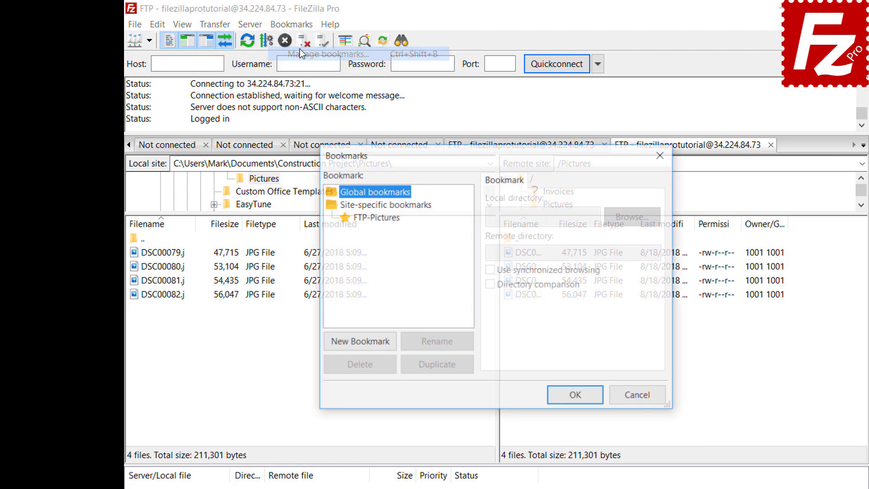
click(380, 217)
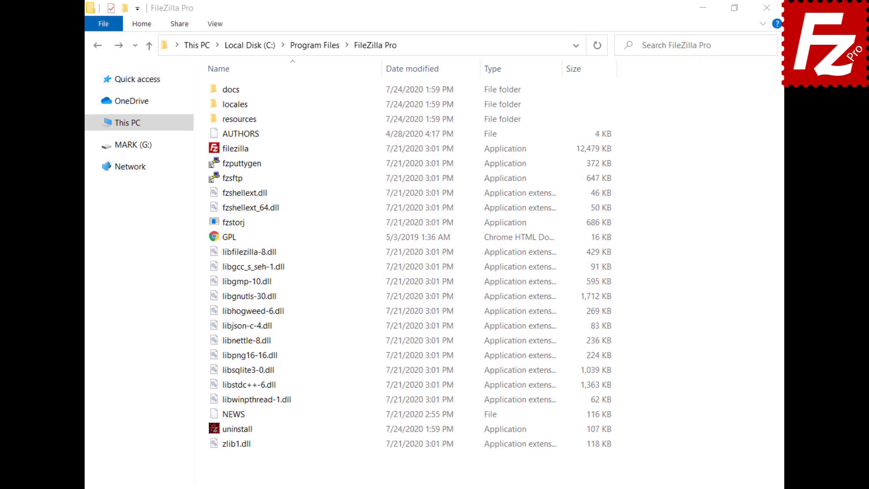
Step: Open fzdefaults.xml from the docs folder in Notepad
double_click(236, 83)
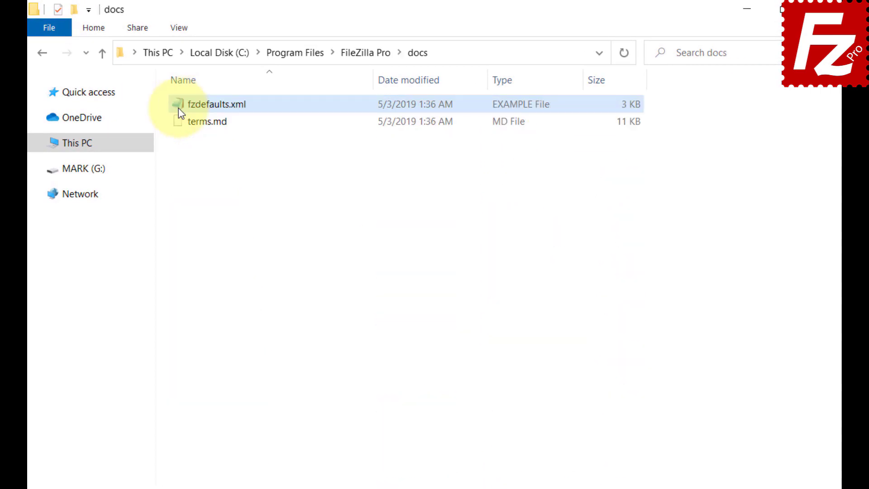
double_click(179, 108)
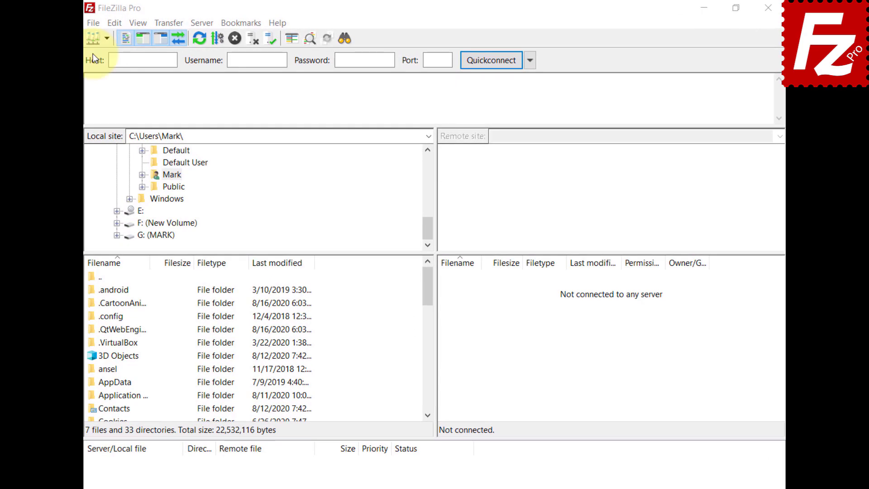
Step: Choose to export both the Site Manager entries and the general settings
click(95, 24)
click(105, 111)
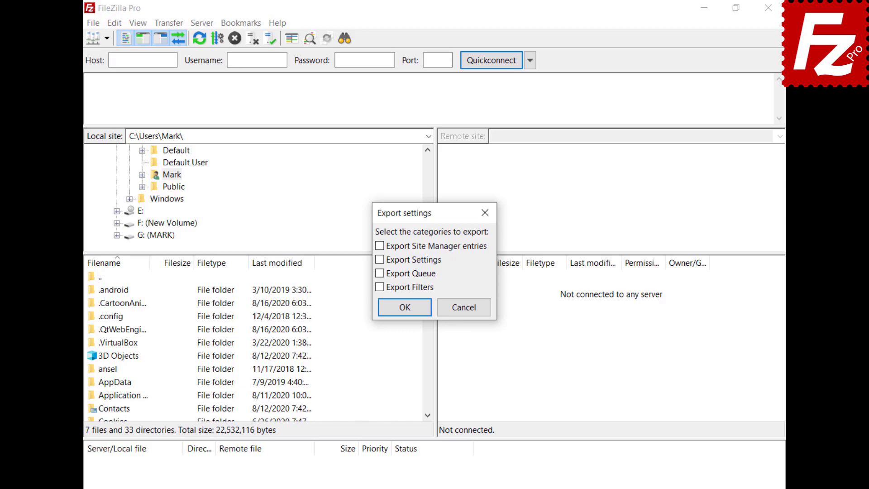
click(381, 247)
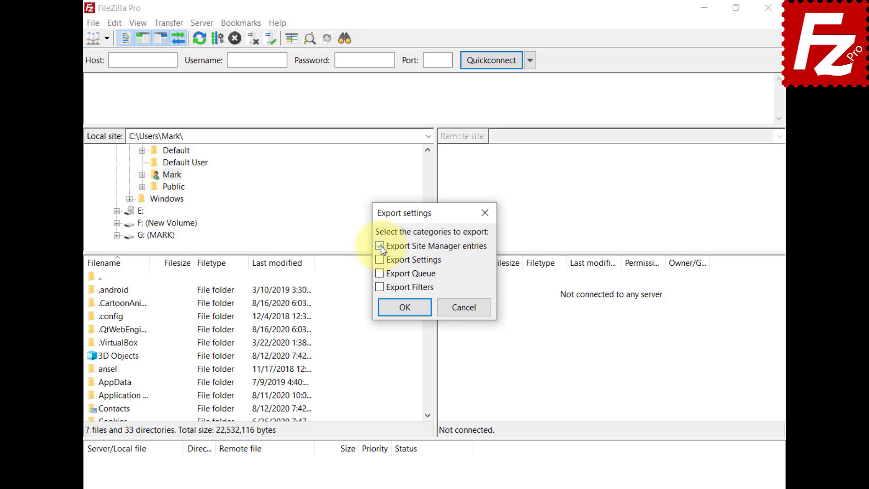
click(380, 260)
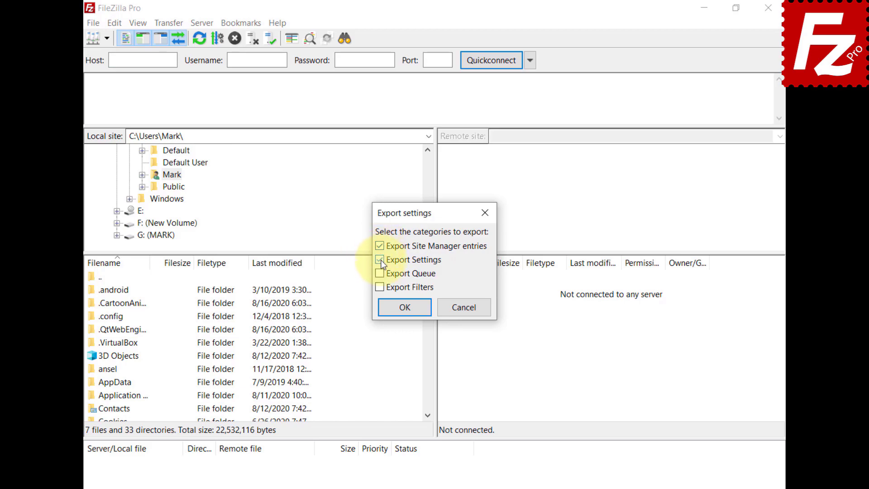
click(408, 311)
Step: Save the export as fzdefaults.xml in Documents, then begin opening it in Notepad
key(BackSpace)
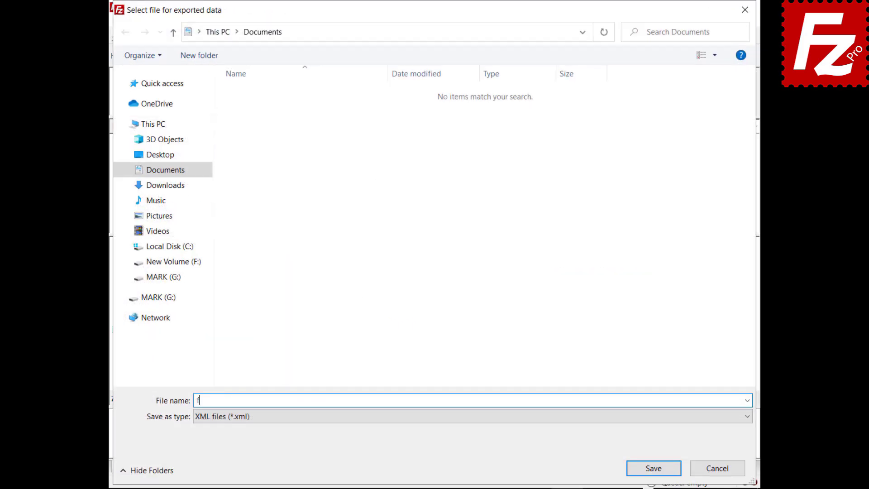
text(fzdefaults.xml)
click(654, 469)
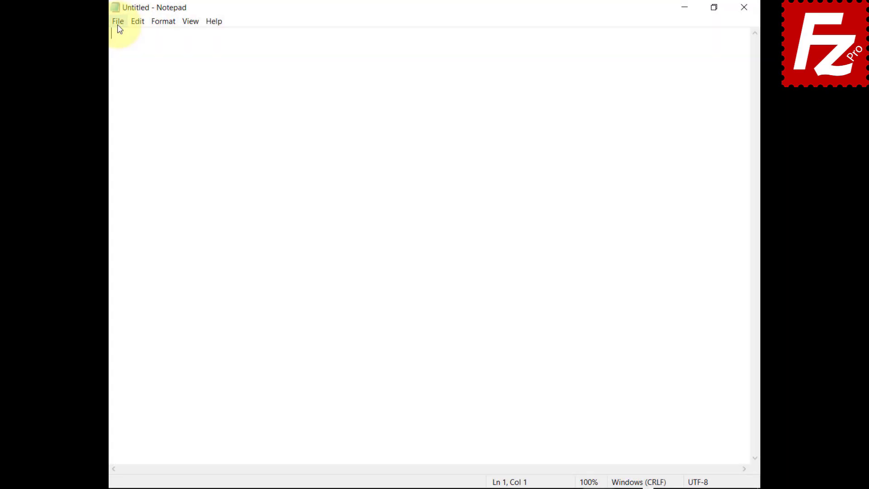
click(119, 23)
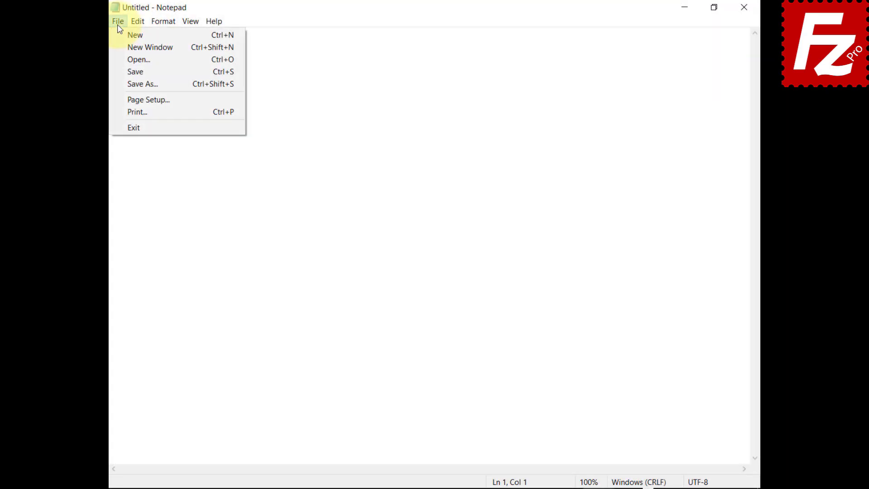
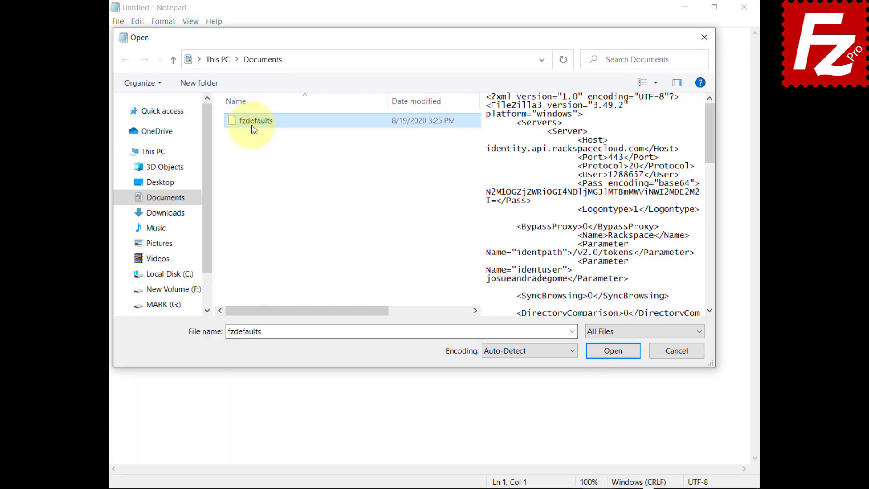
Step: Open the exported fzdefaults file in Notepad, then select it in the Documents folder
click(613, 351)
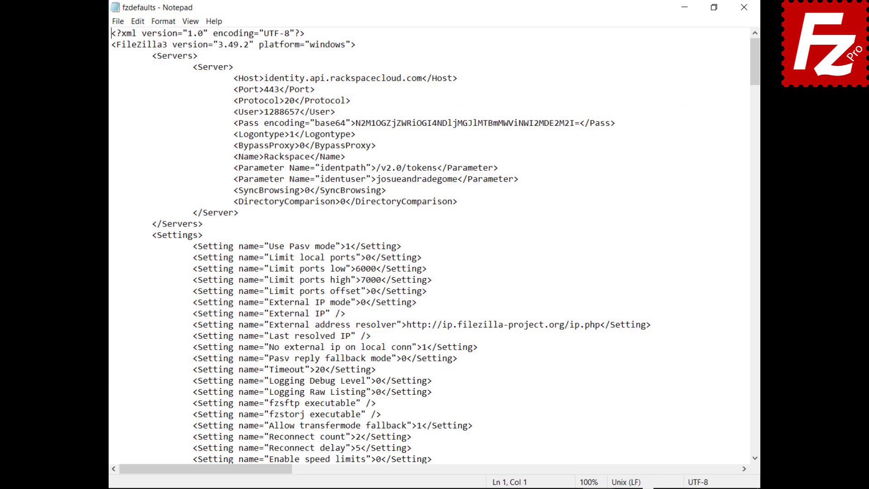
click(254, 86)
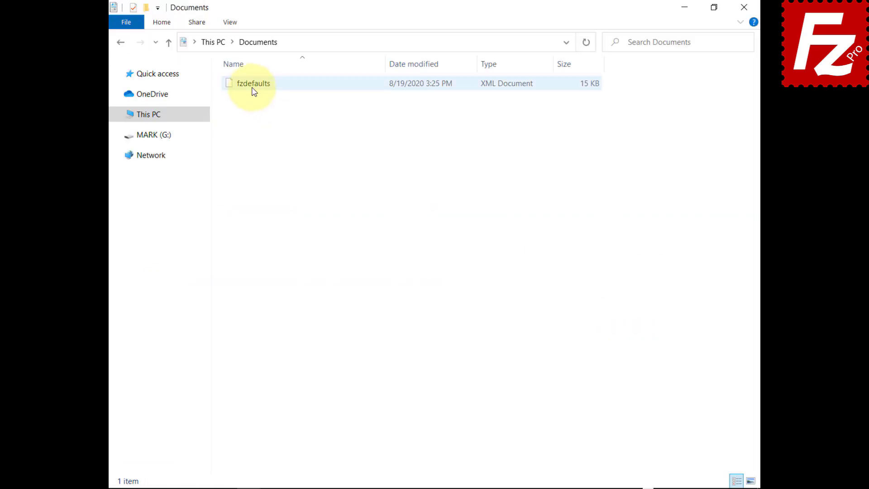
Step: Copy fzdefaults from Documents into %ProgramFiles%\FileZilla Pro, approving the administrator prompt
right_click(253, 89)
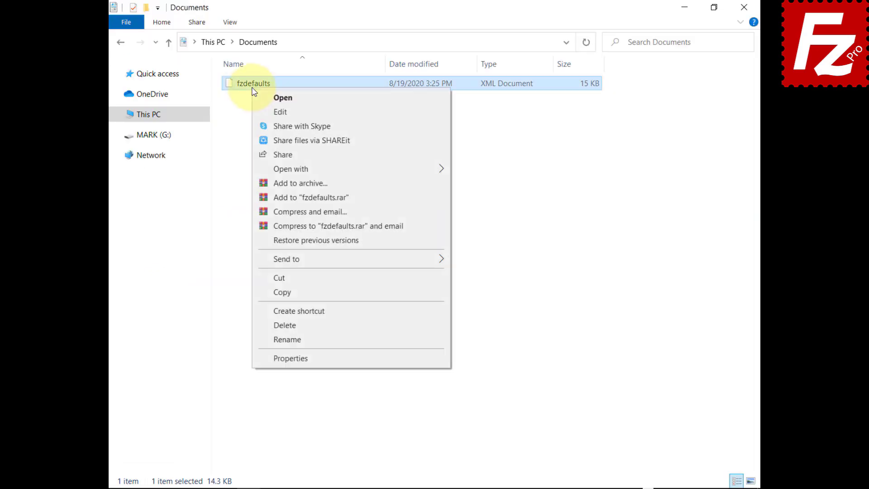
click(265, 292)
click(533, 43)
text(%ProgramFiles%\File)
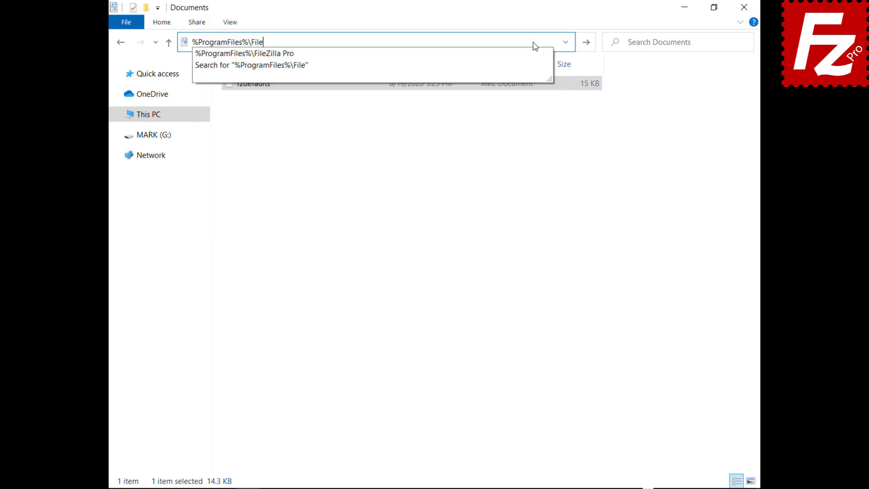
text(Zilla Pro)
key(Return)
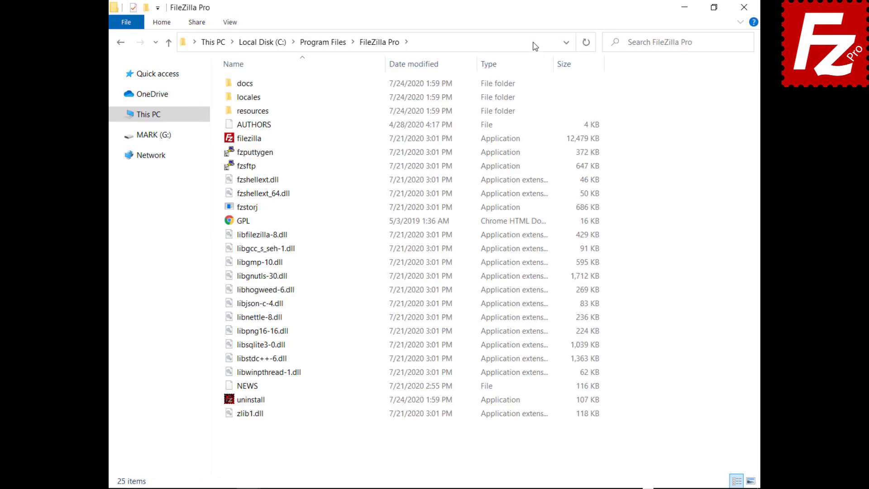
right_click(334, 439)
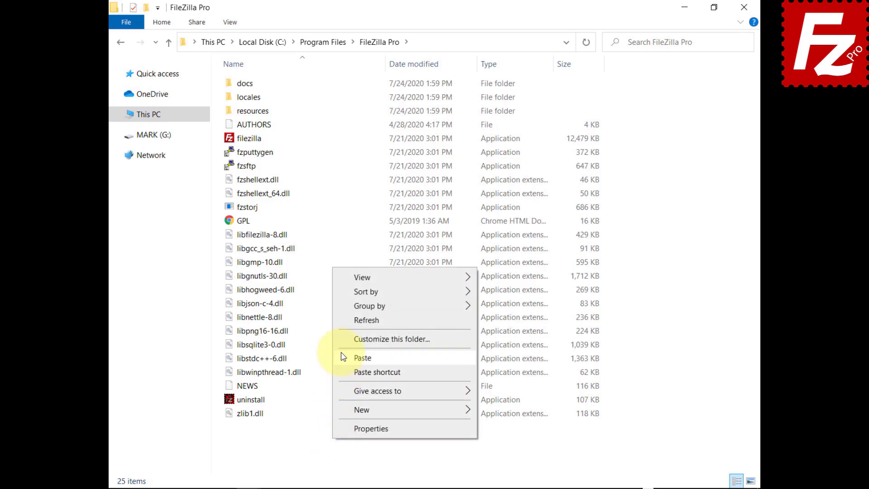
click(362, 358)
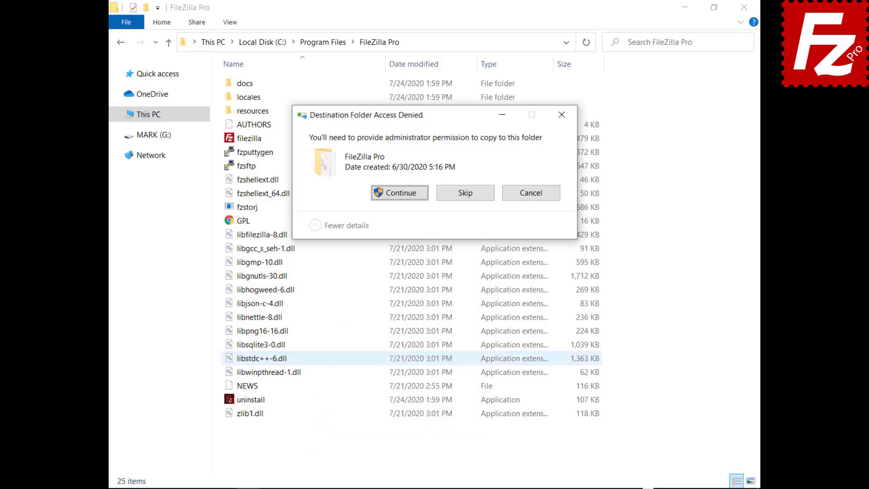
click(400, 192)
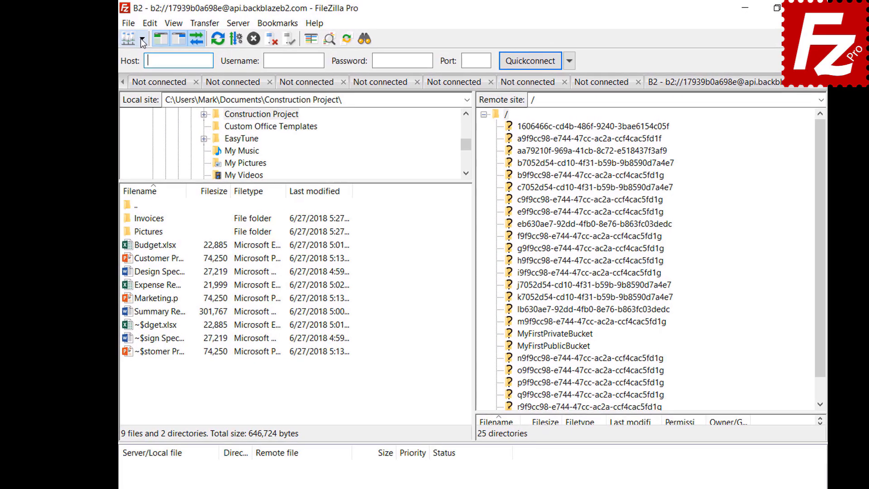
Step: Connect to the Amazon S3 site and go to the Interface page of Settings
click(143, 38)
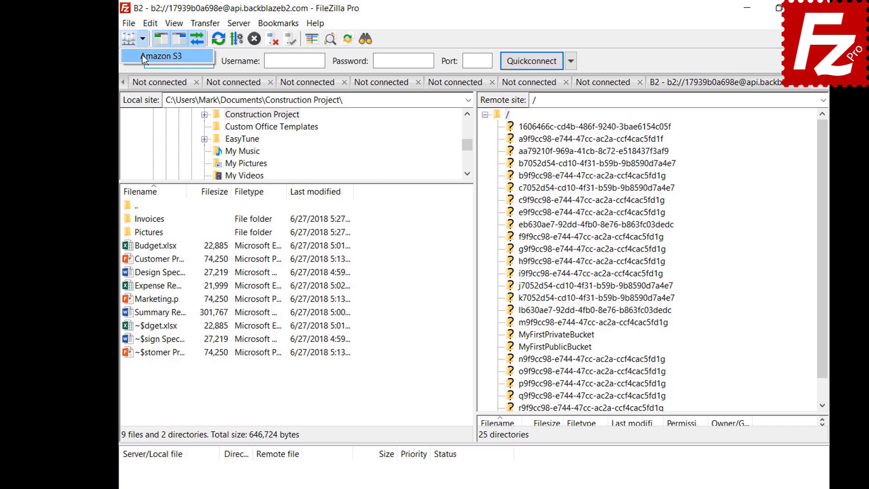
click(142, 55)
click(150, 26)
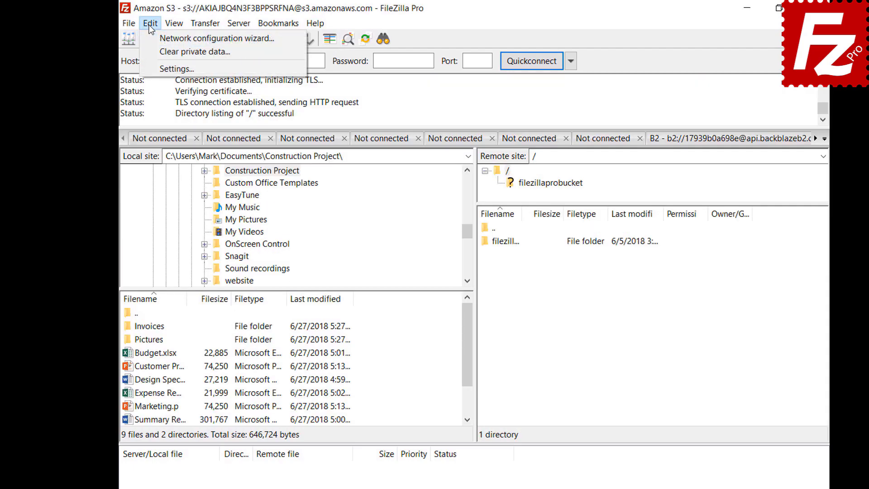
click(152, 70)
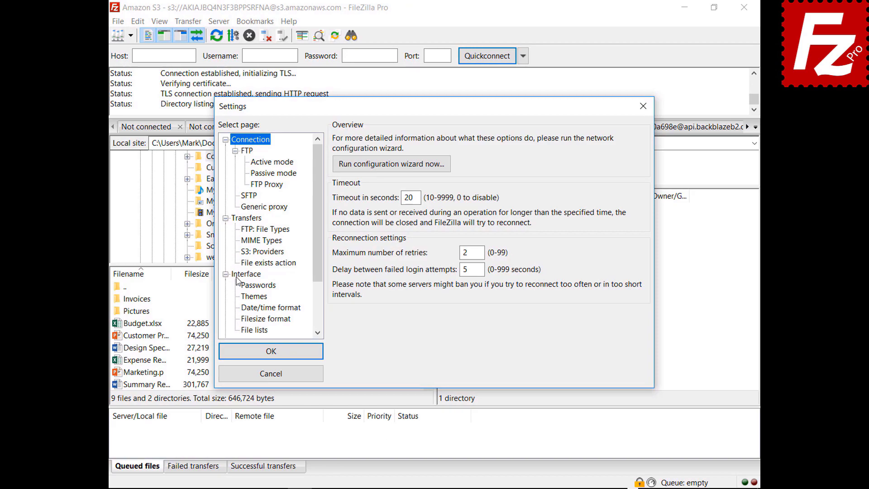
click(258, 294)
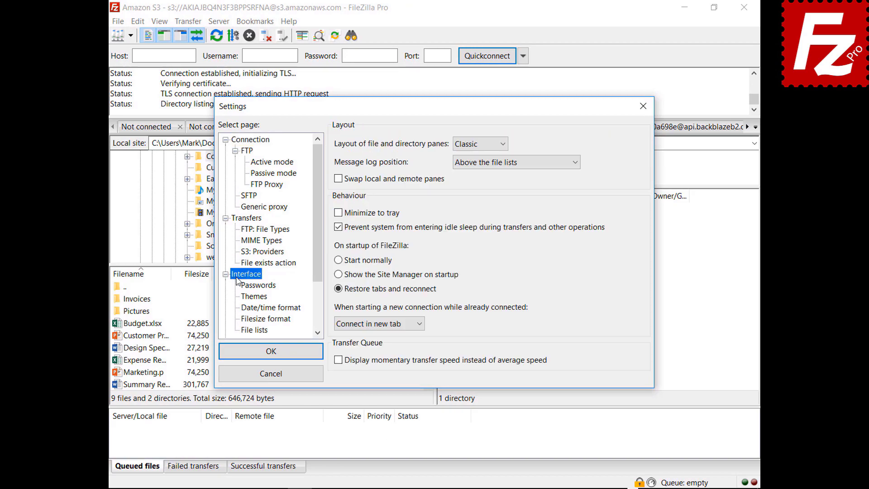
Step: Switch the pane layout to Explorer and preview the rearranged panes
click(479, 145)
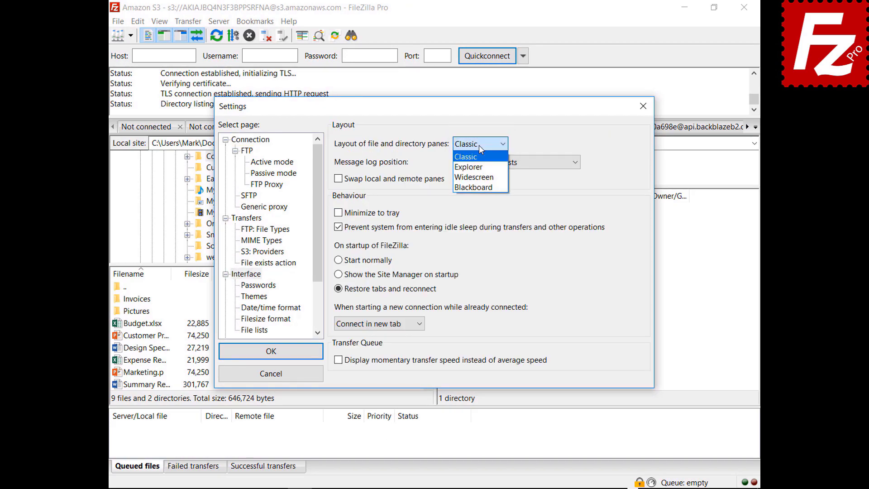
key(Return)
key(Return)
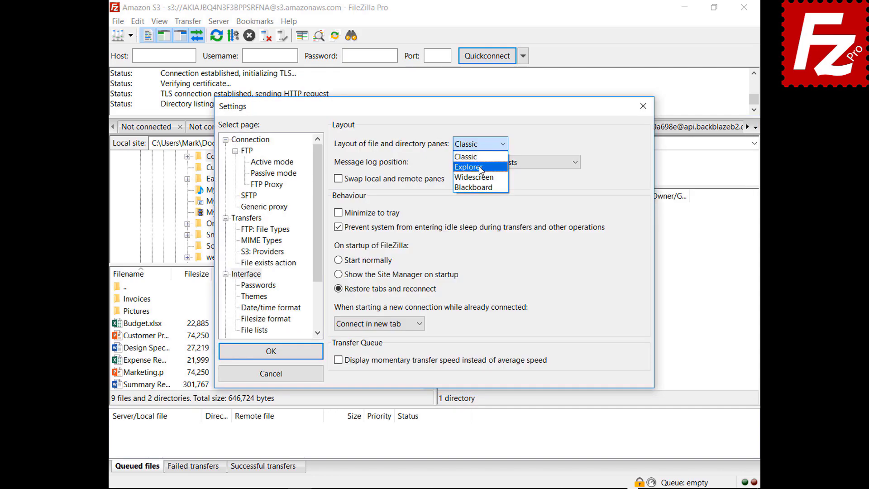
click(481, 165)
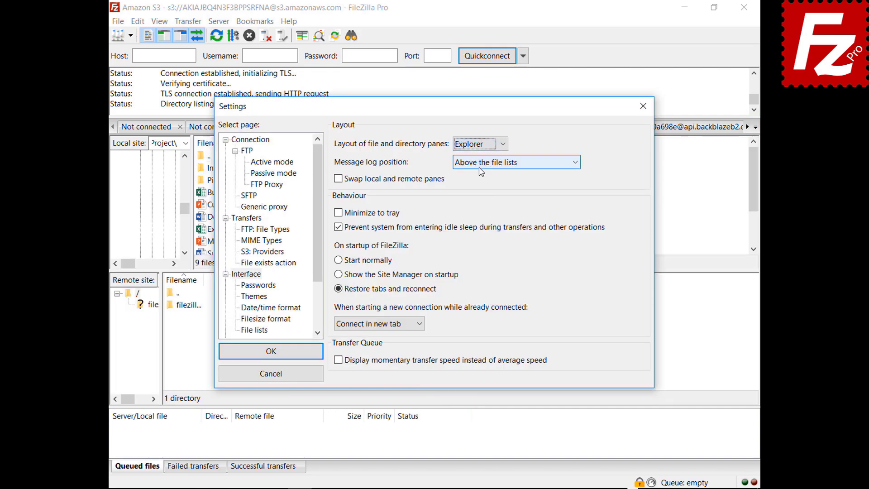
drag(442, 109, 457, 488)
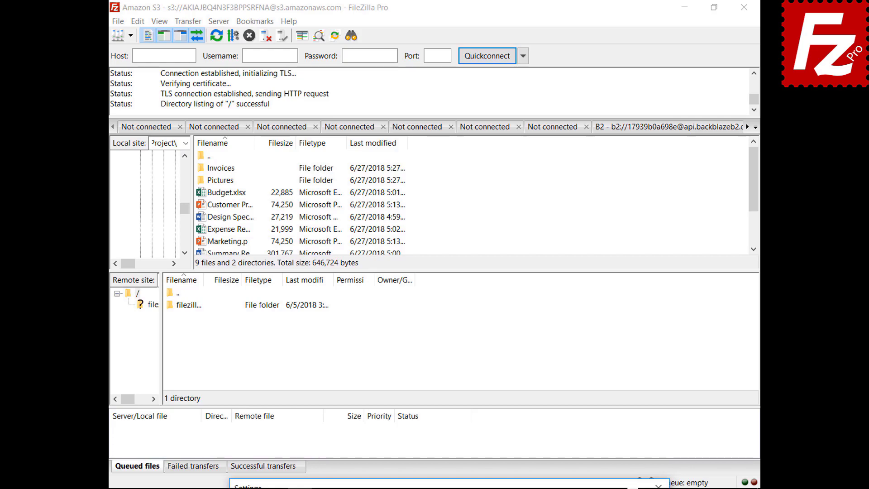
drag(457, 487, 434, 109)
Step: Preview the Widescreen and then the Blackboard pane layouts
click(472, 149)
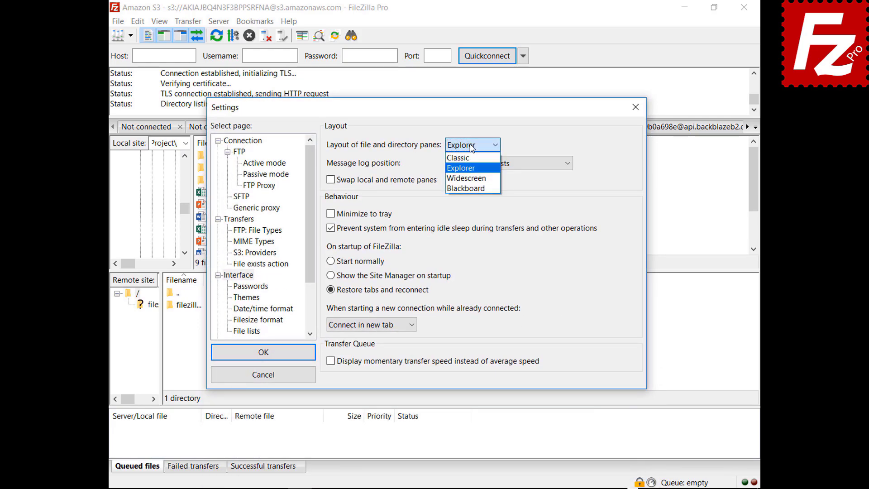
click(471, 181)
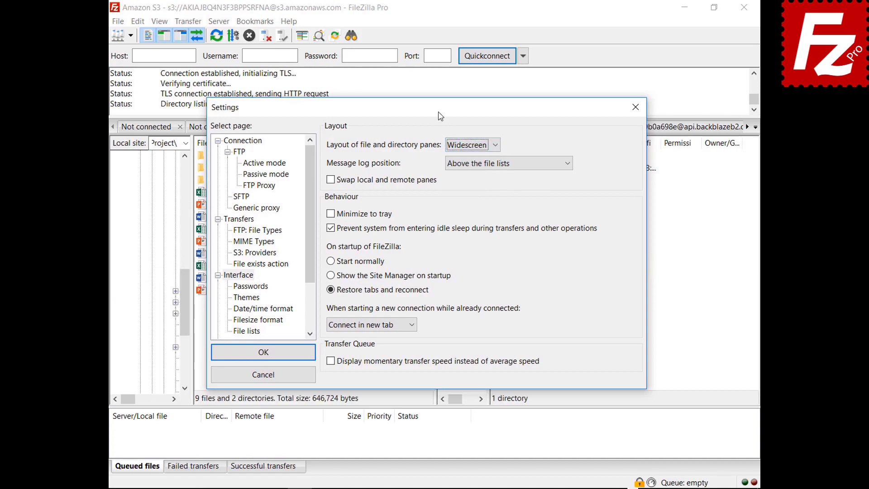
mouse_move(439, 113)
mouse_down()
mouse_move(461, 488)
mouse_move(432, 116)
mouse_up()
click(467, 154)
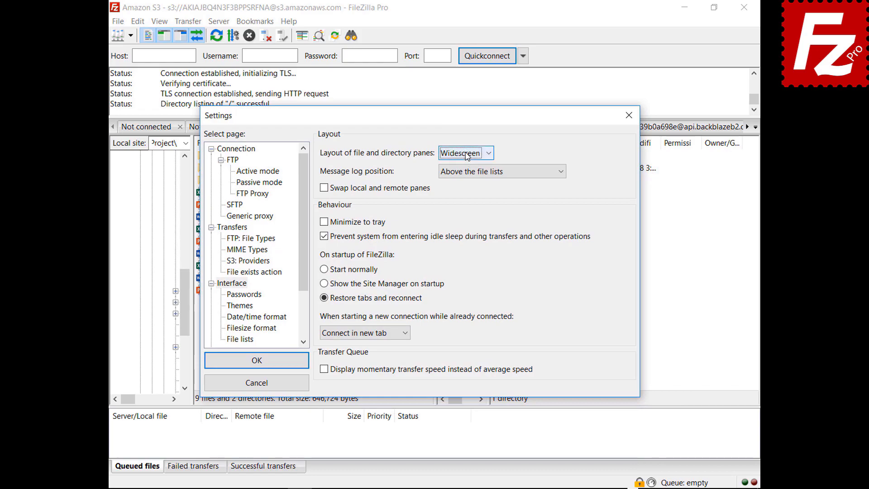
click(462, 198)
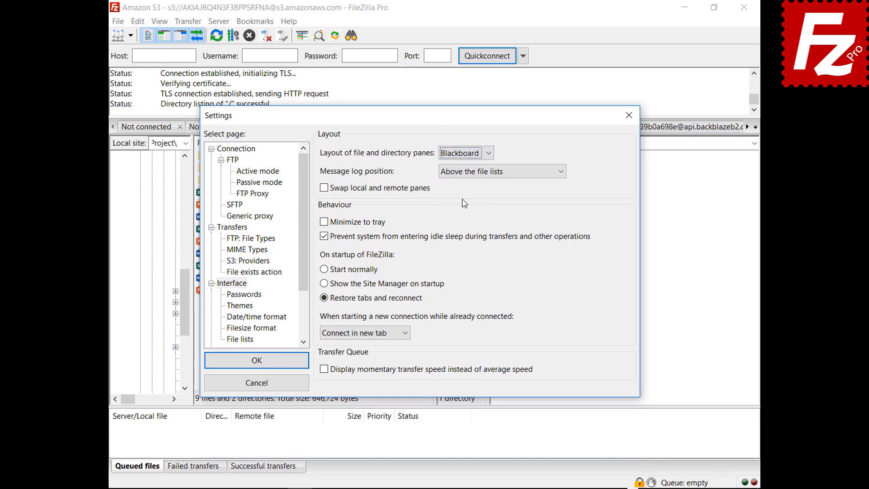
drag(421, 125, 422, 488)
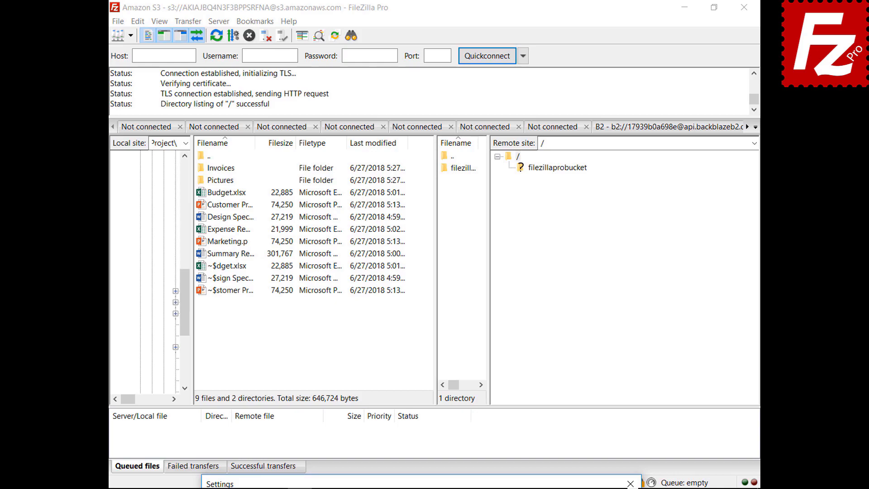
drag(422, 487, 400, 126)
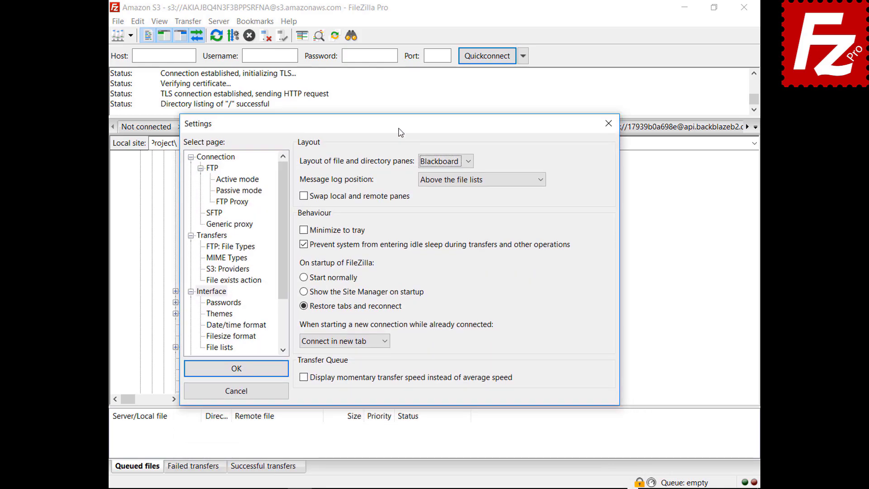
Step: Set the pane layout back to Classic
click(445, 163)
click(443, 176)
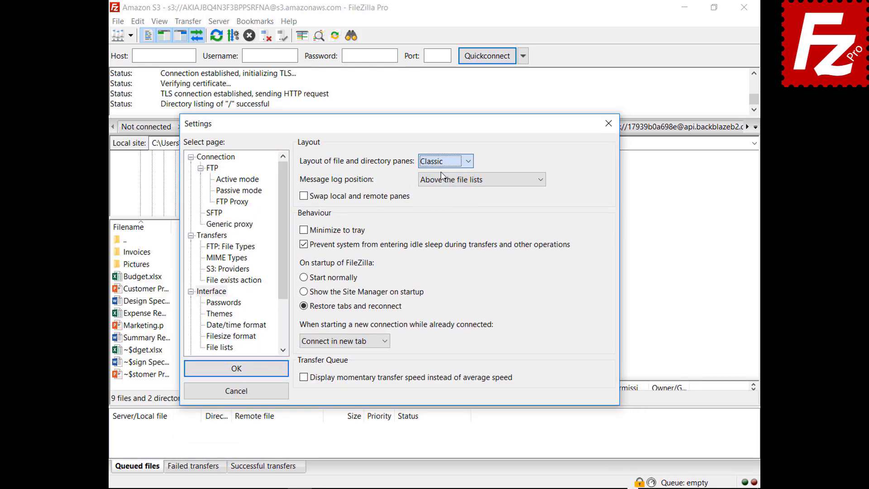
click(467, 181)
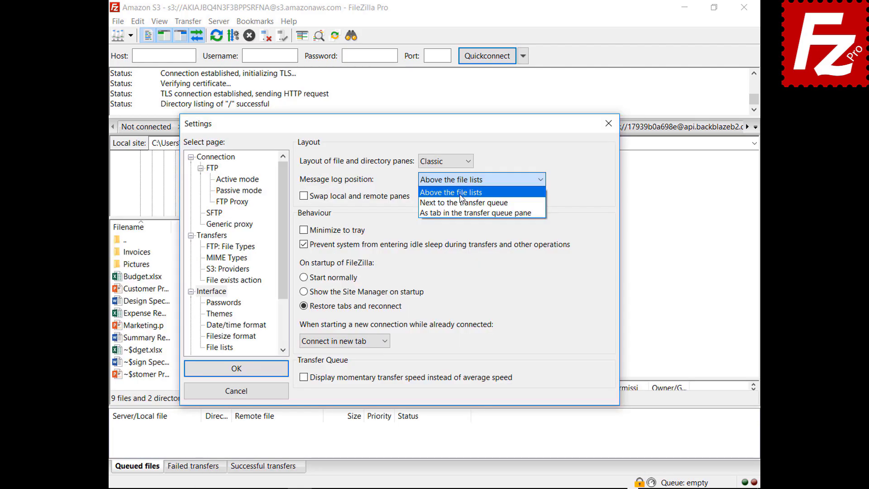
Step: Put the message log as a tab in the transfer queue pane and enable Minimize to tray
click(460, 200)
drag(405, 132, 423, 81)
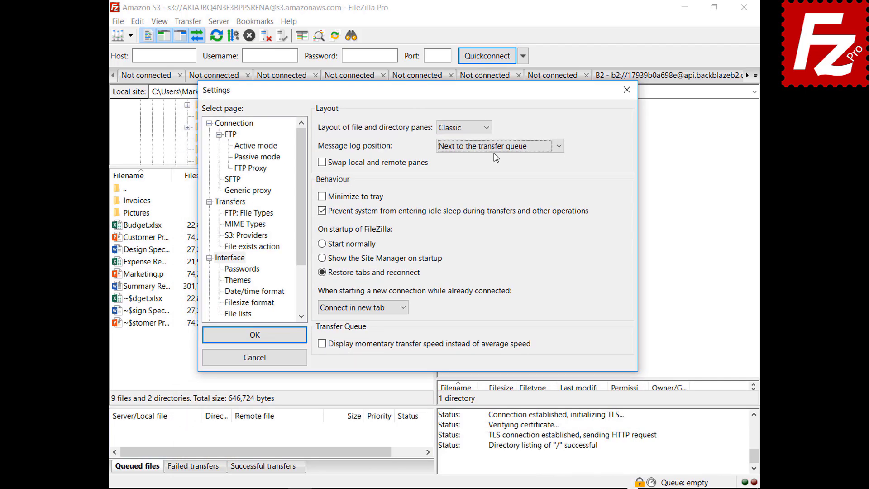
click(498, 145)
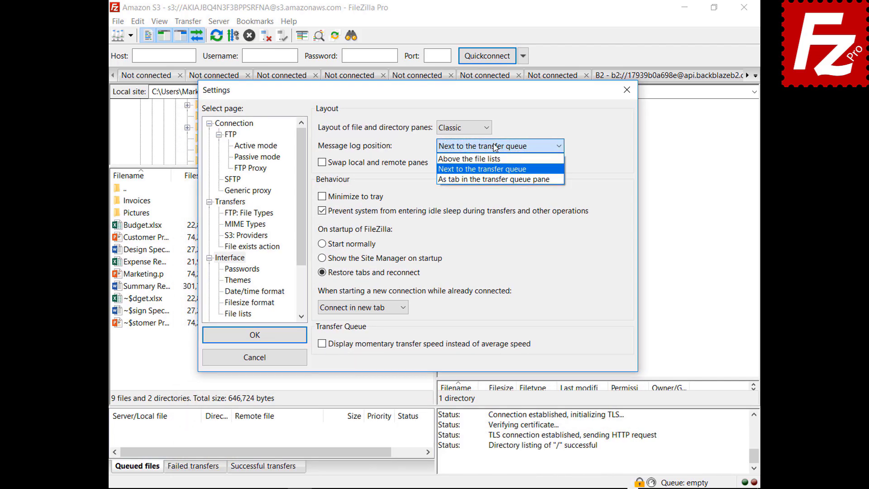
click(491, 183)
key(Return)
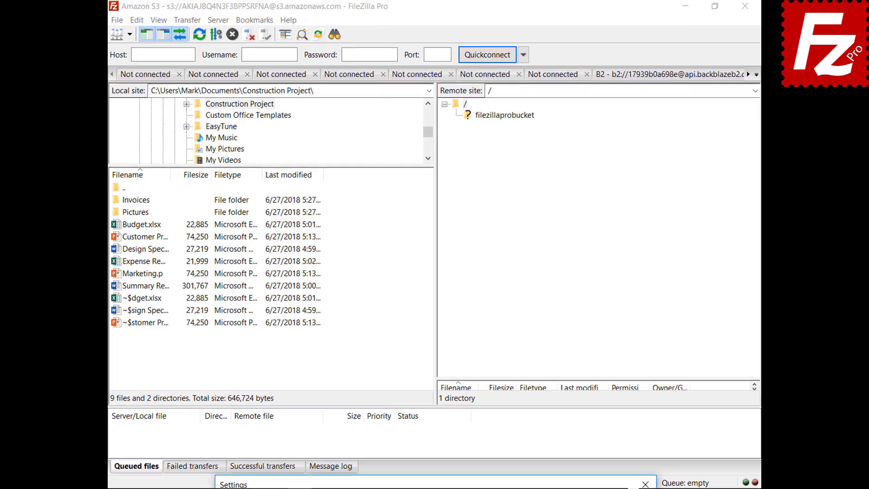
drag(451, 480, 457, 113)
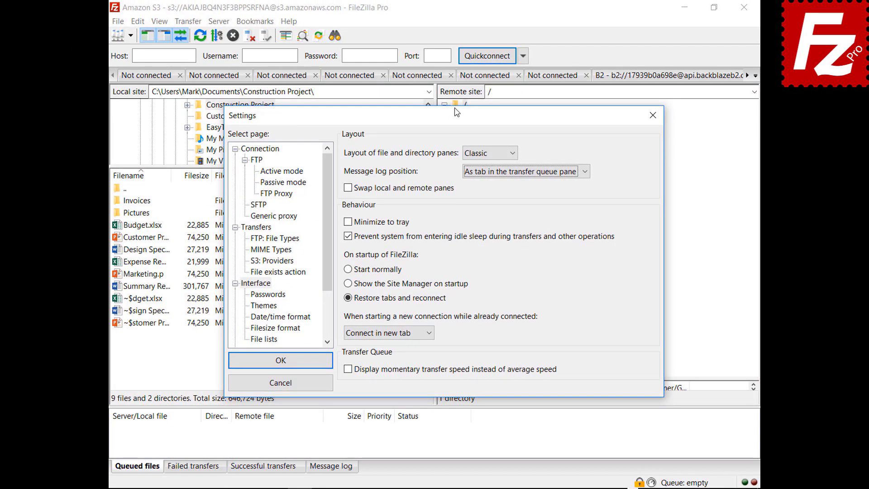
click(348, 222)
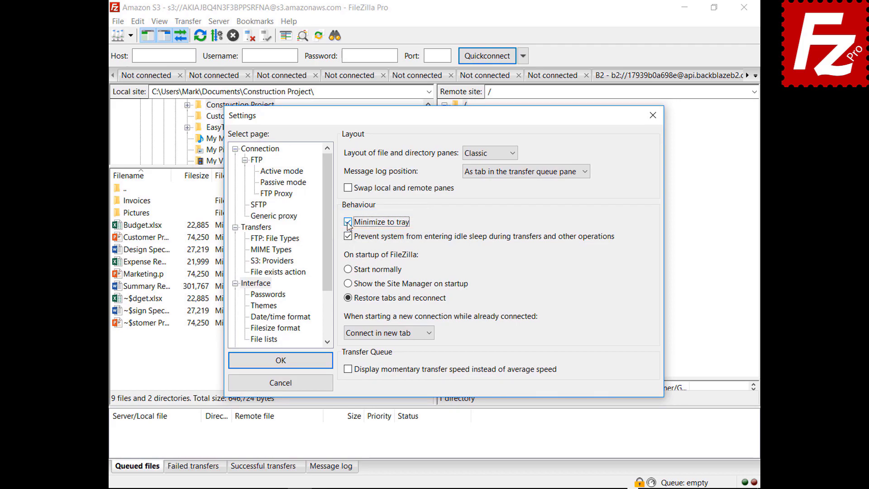
Step: Apply the settings, minimize FileZilla Pro to the tray, and restore it from the tray icon
click(279, 360)
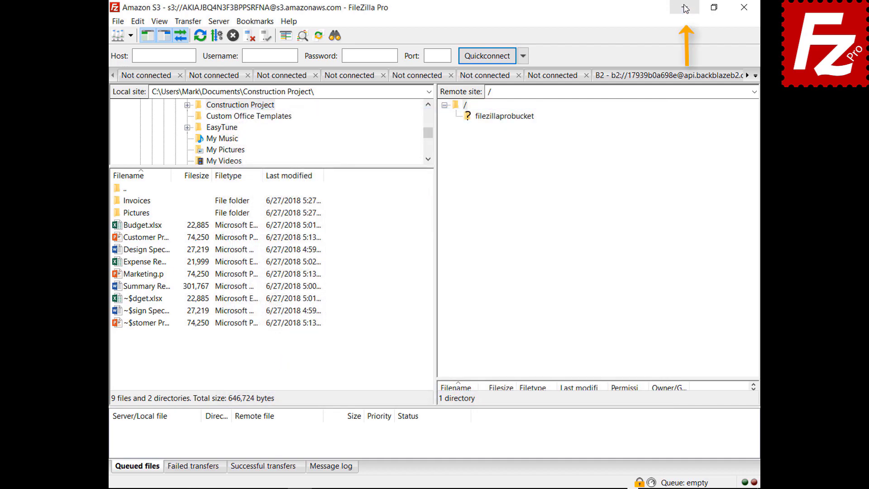
click(685, 7)
click(646, 480)
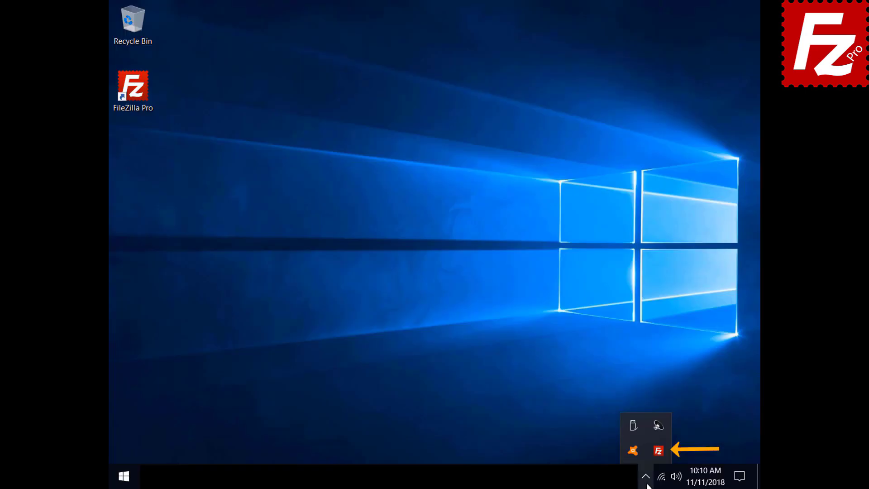
click(655, 453)
Step: Reopen Settings on the Interface page
click(137, 23)
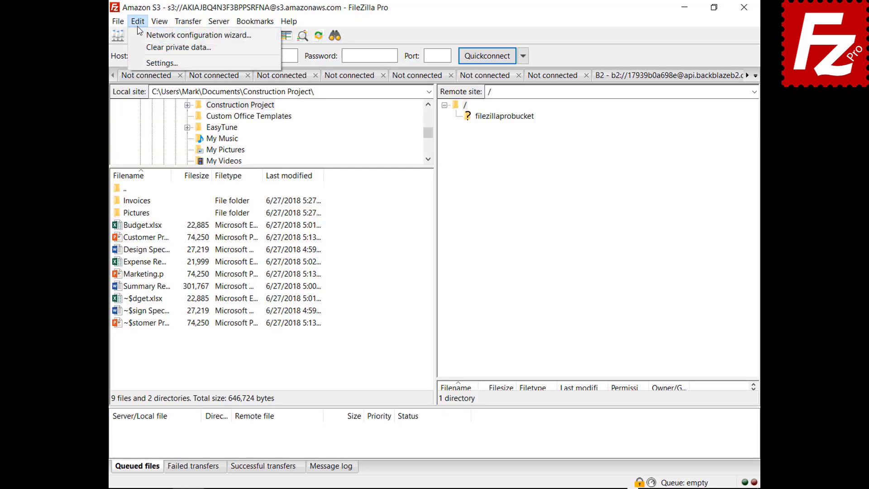
click(144, 61)
click(238, 276)
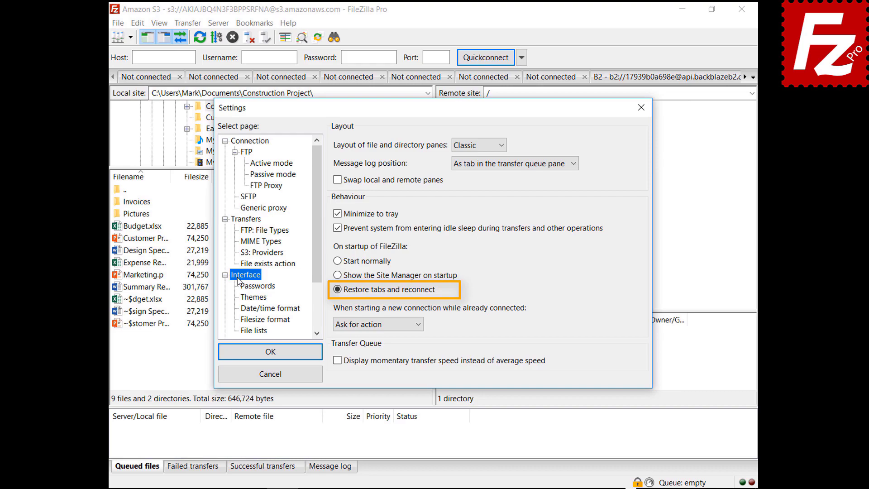
Step: Make new connections made while already connected open in the current tab instead of a new tab
click(374, 325)
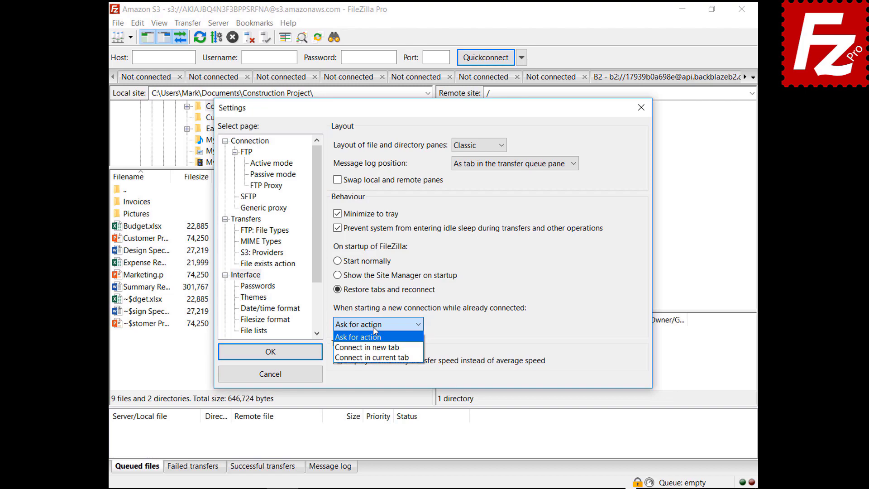
click(372, 348)
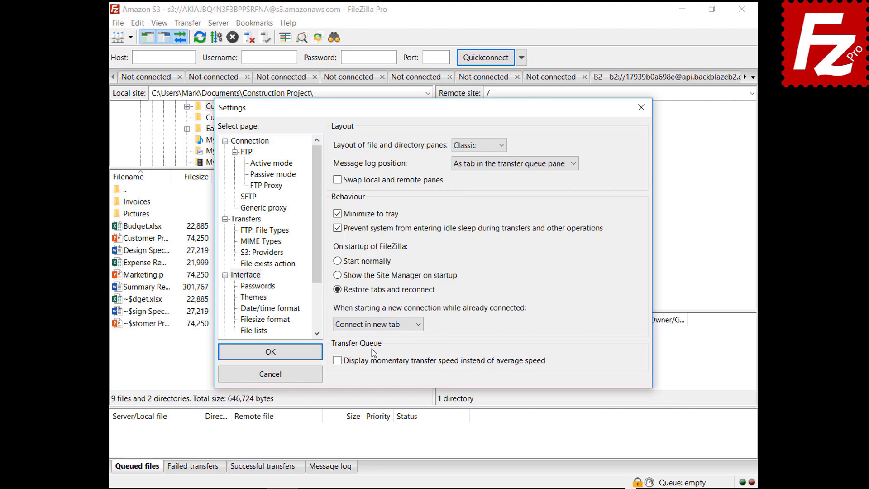
click(376, 324)
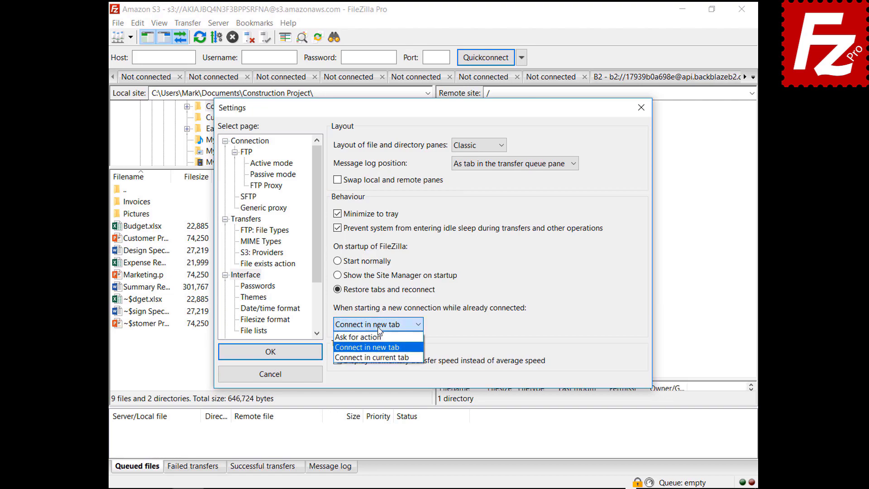
click(383, 358)
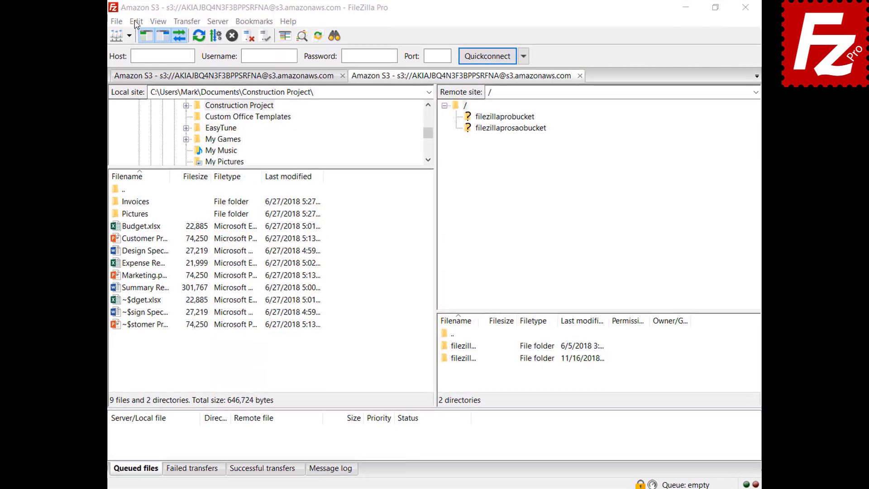
Step: Set custom date format %B %d %Y and time format %H:%M:%S, then save the settings
click(138, 23)
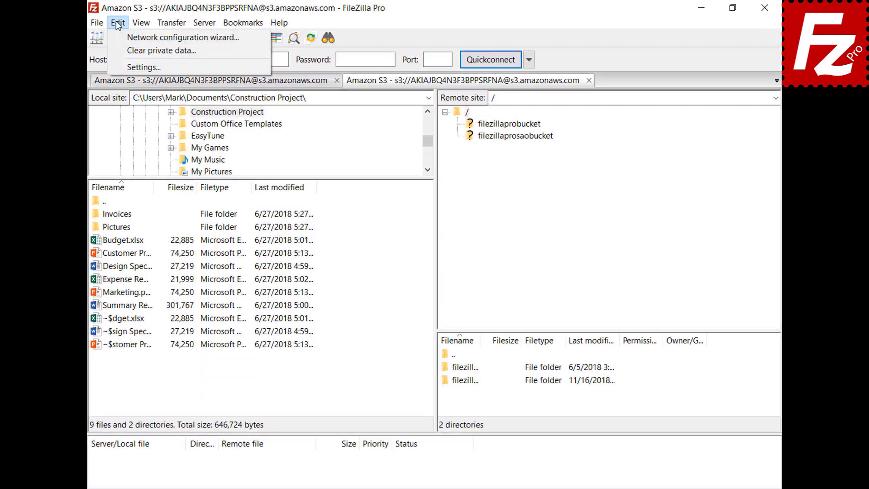
click(117, 70)
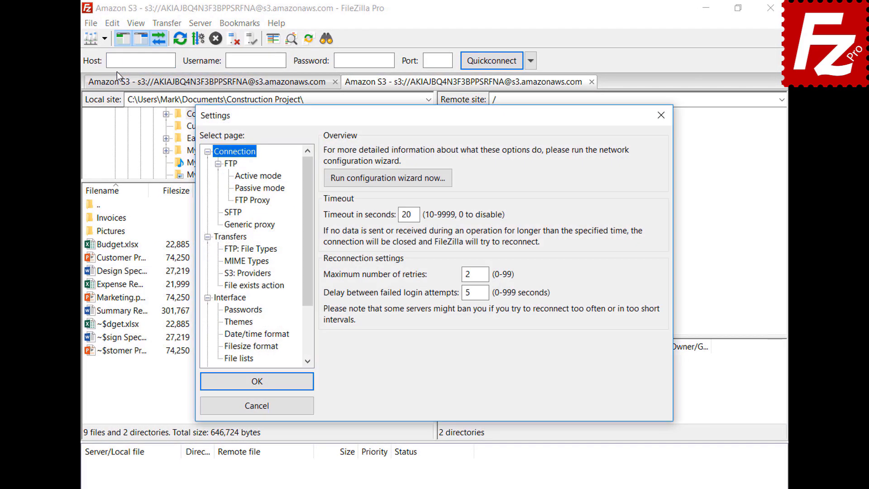
click(228, 335)
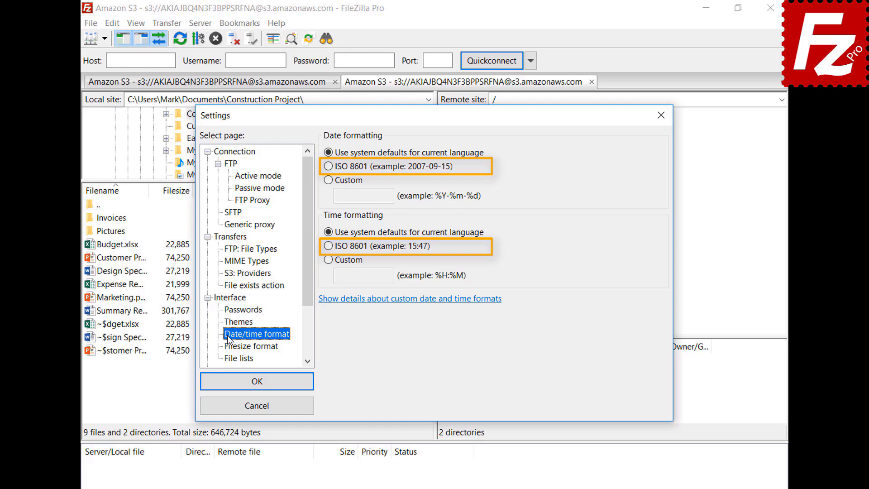
click(330, 184)
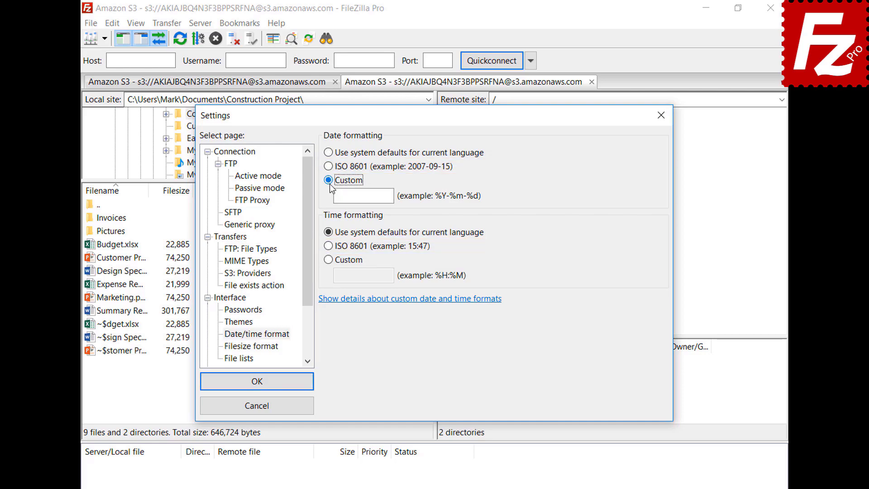
click(363, 196)
text(%B %d %Y)
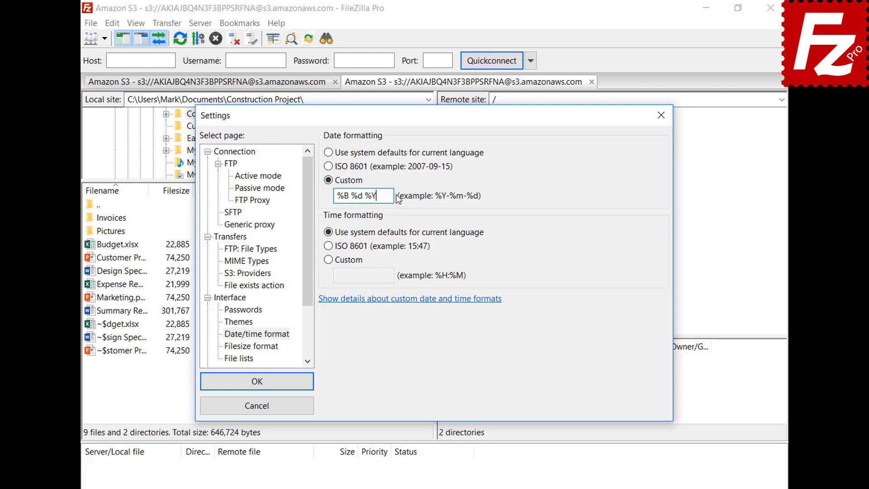
click(328, 259)
text(%H:%M:%S)
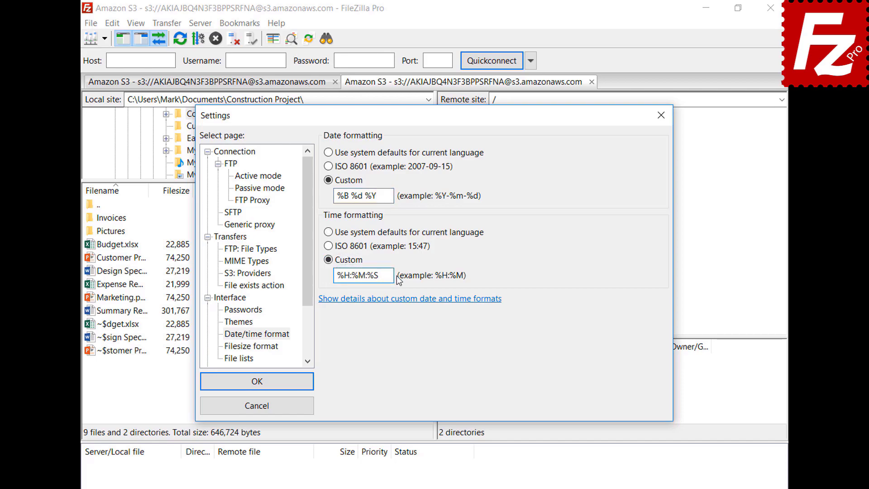
click(256, 383)
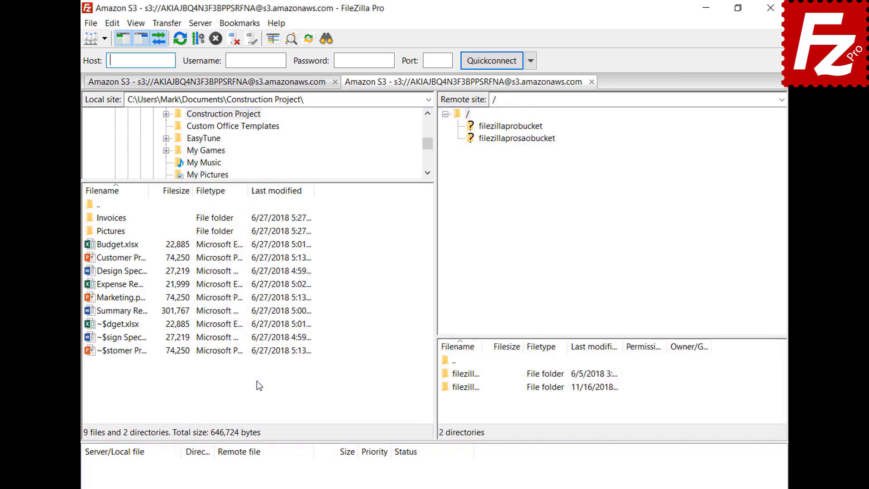
Step: On the Filesize format page, choose decimal SI prefixes with 2 decimal places
click(112, 22)
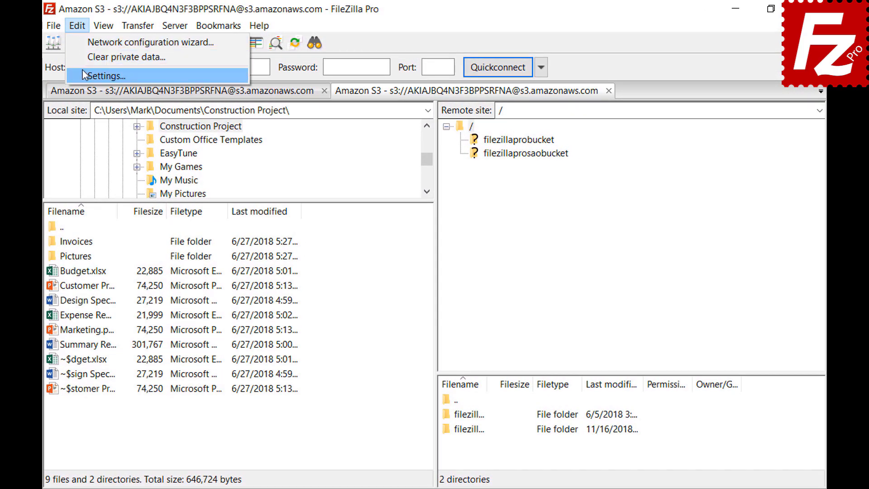
click(83, 70)
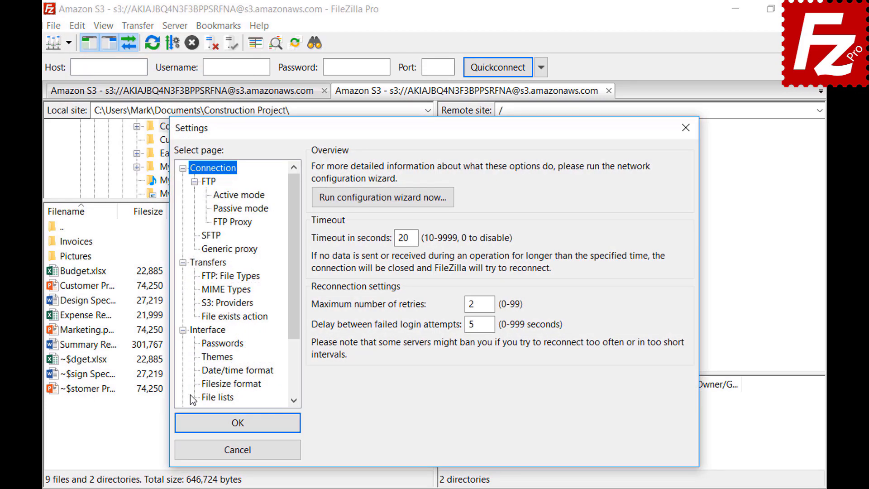
click(205, 386)
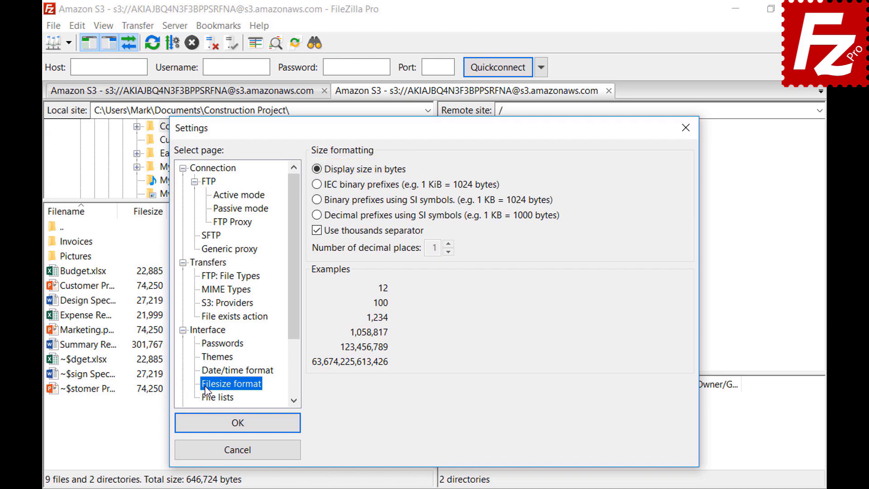
click(317, 231)
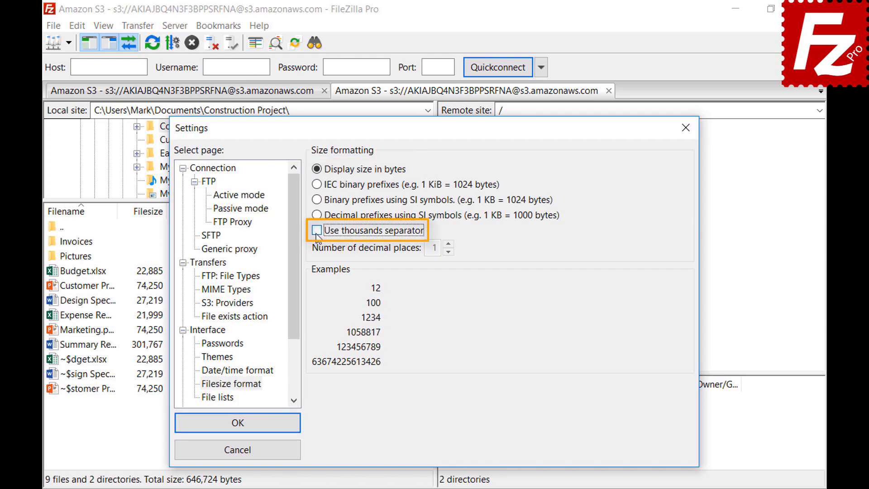
click(317, 231)
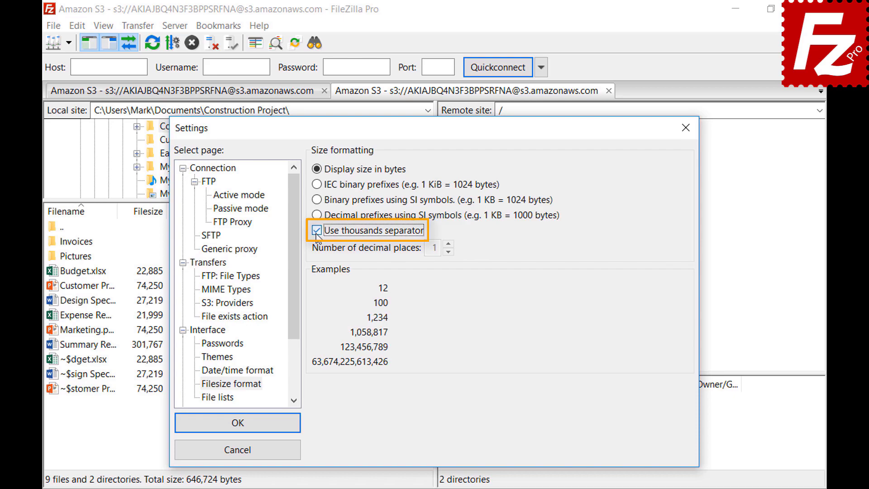
click(317, 184)
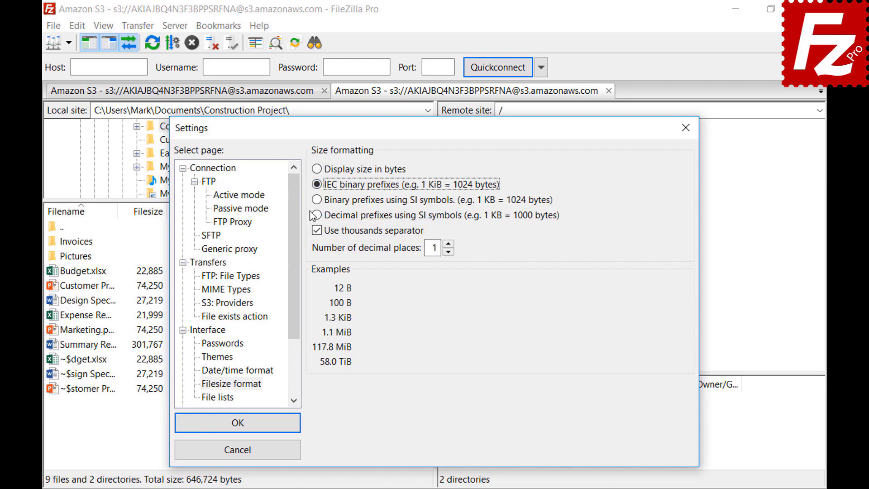
click(316, 200)
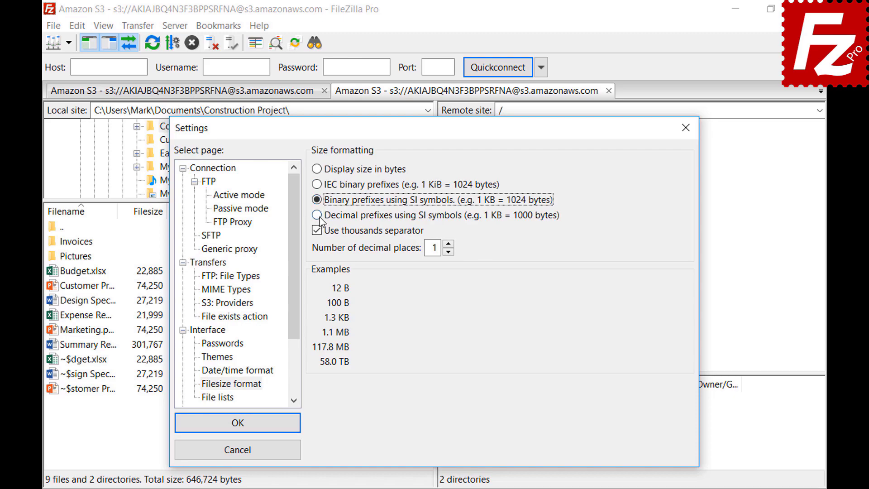
click(317, 215)
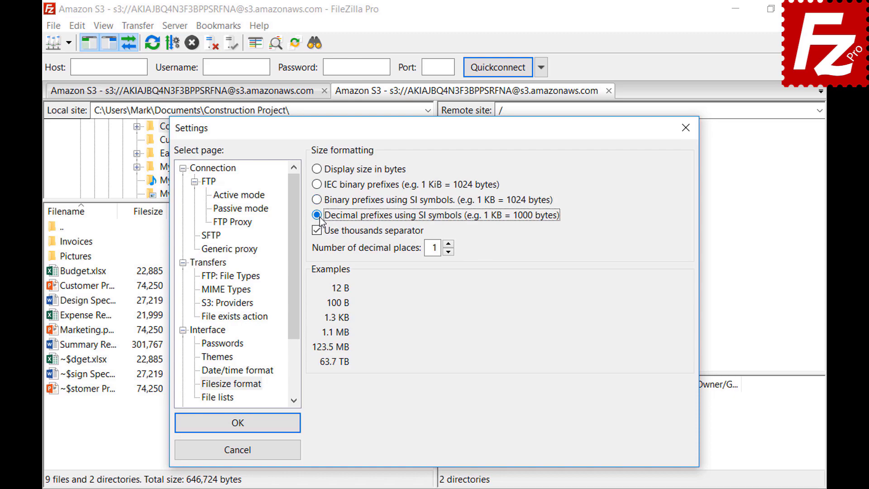
click(449, 245)
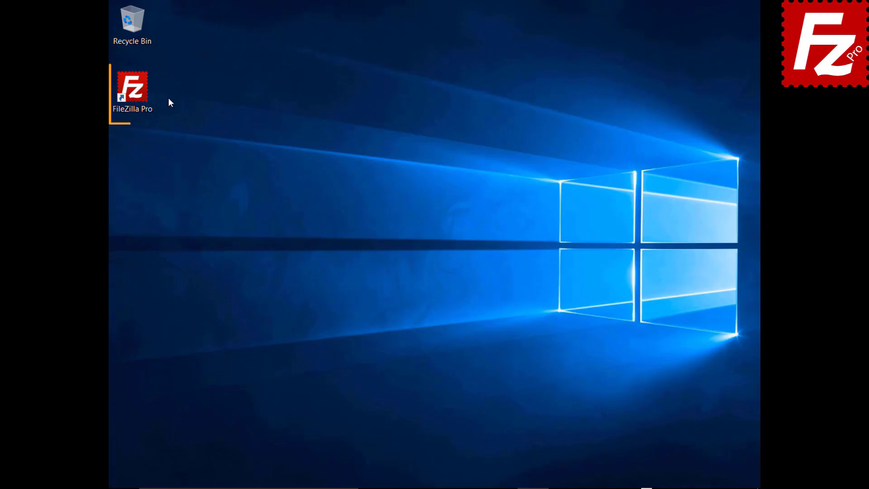
Step: Launch FileZilla Pro and enable Site Manager data synchronization using the FTP protocol
double_click(138, 93)
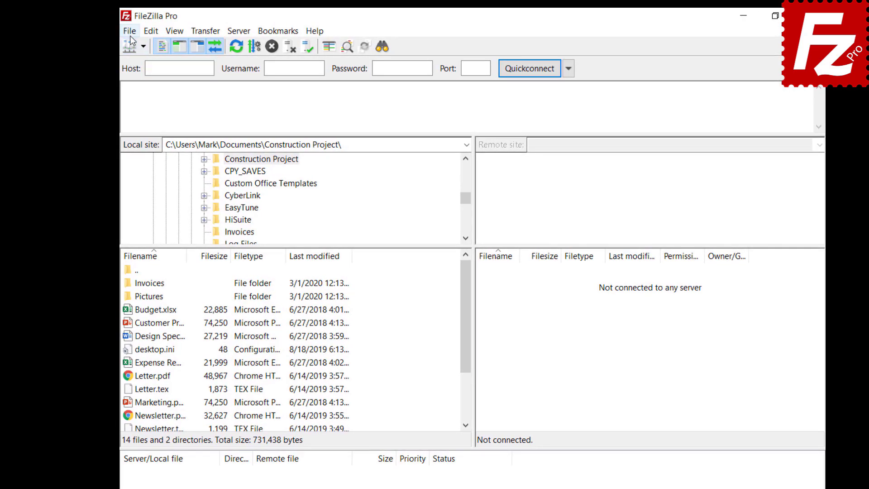
click(130, 31)
click(134, 69)
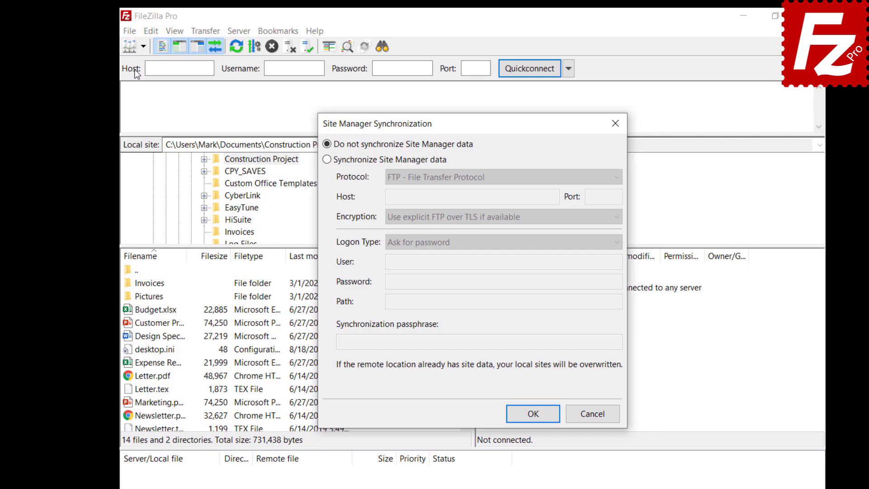
click(326, 160)
click(492, 178)
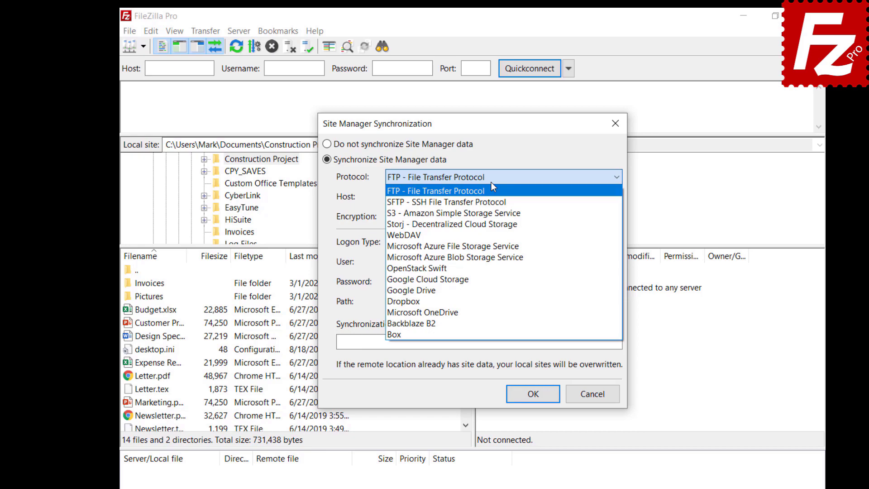
click(491, 187)
Step: Enter host 40.121.111.78, the user name, password, path / and a passphrase, then confirm
click(555, 198)
text(40.121.111.78)
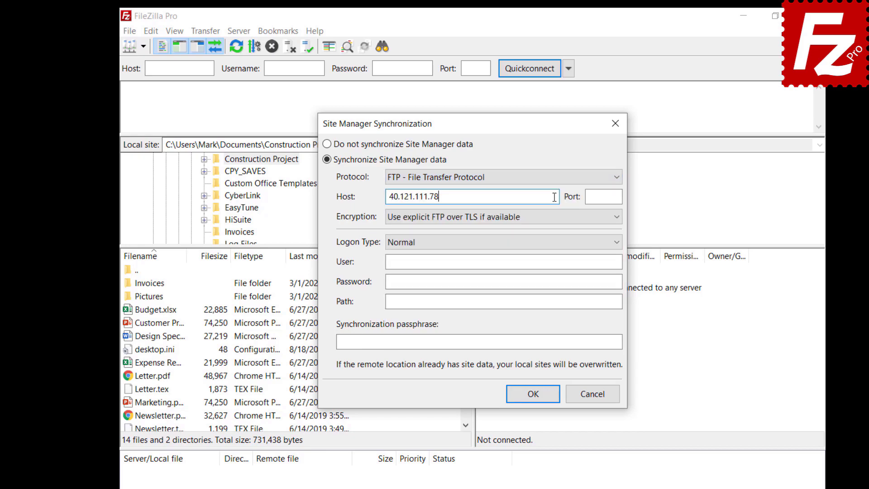
click(592, 263)
text(filezillaprotutorial)
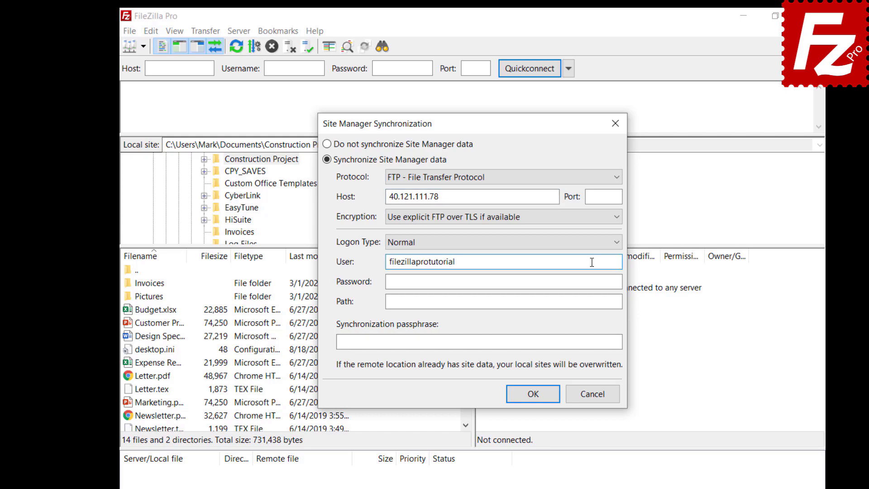
click(601, 281)
key(ctrl+v)
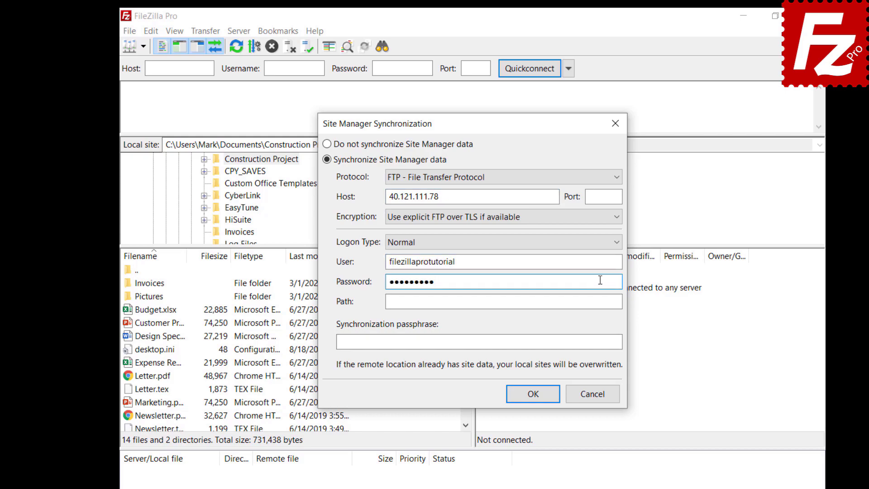
click(600, 302)
text(/)
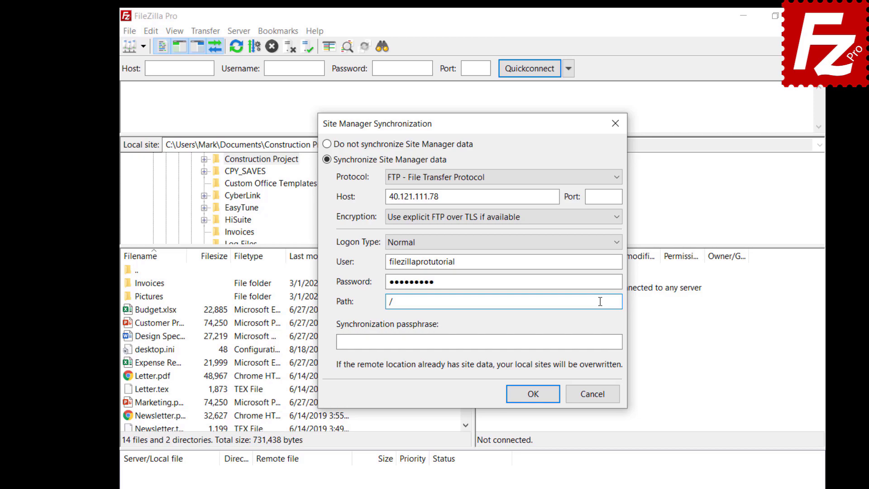
click(612, 343)
key(ctrl+v)
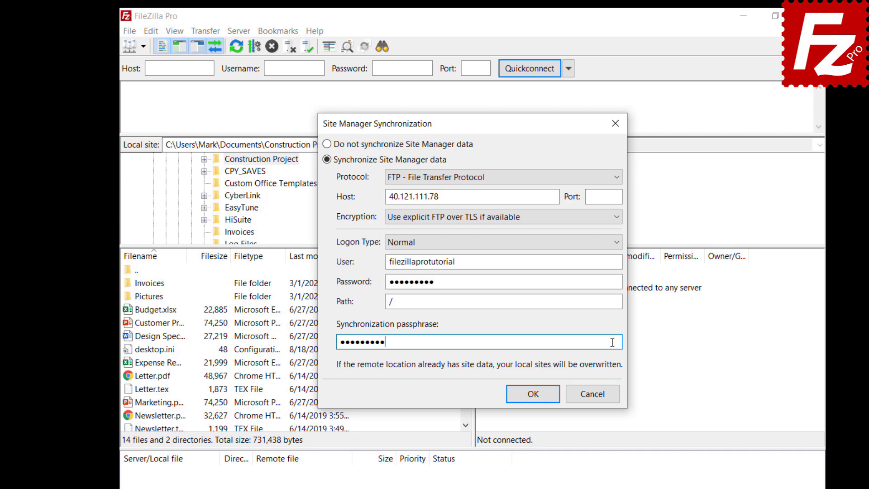
click(534, 396)
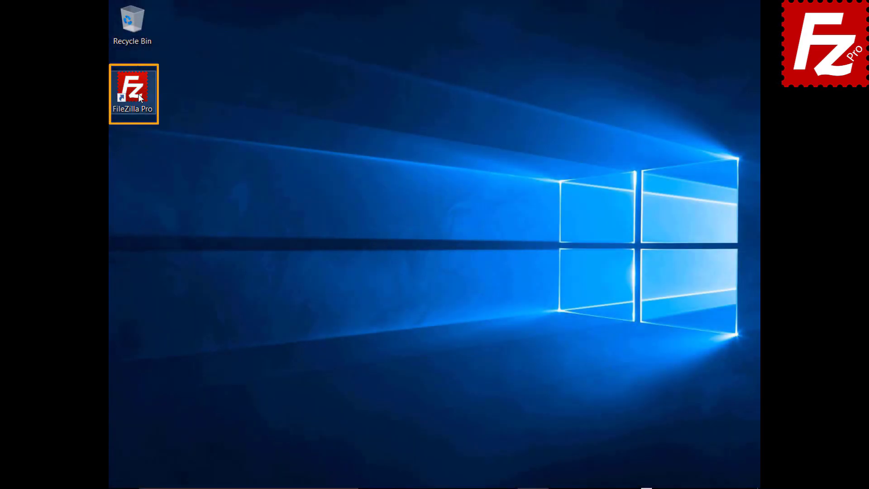
Step: Relaunch FileZilla Pro and enable Site Manager data synchronization
double_click(138, 93)
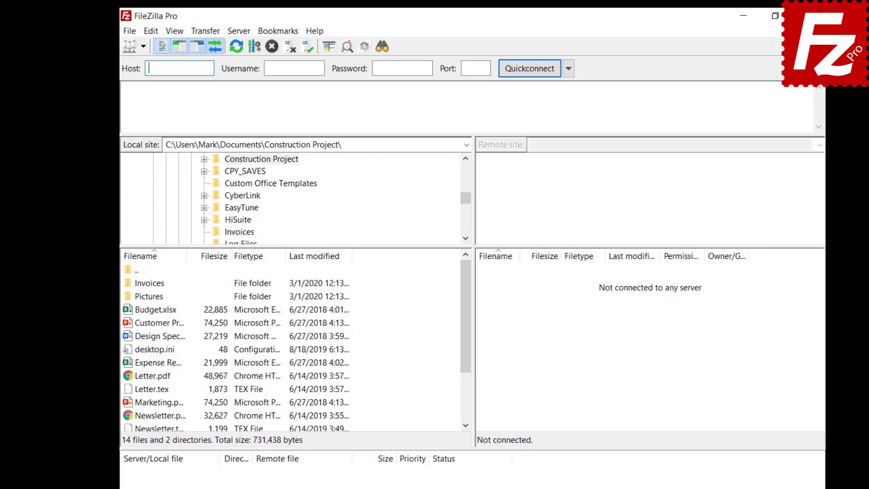
click(130, 32)
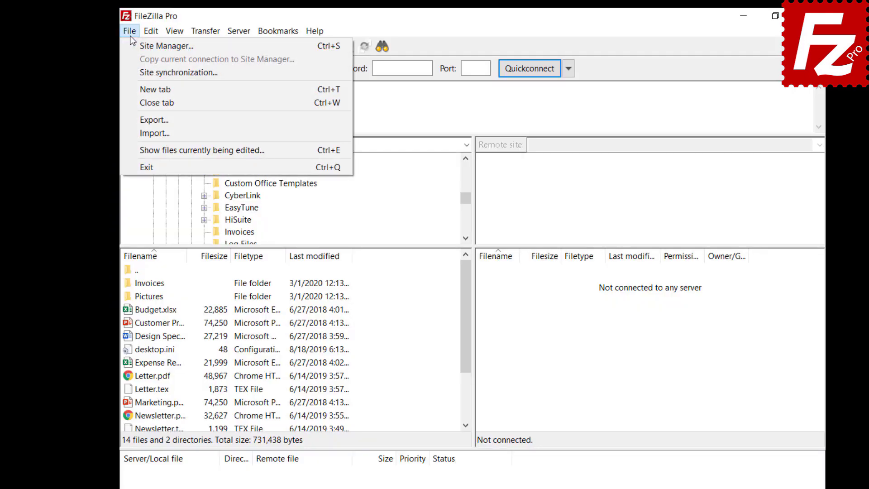
click(134, 72)
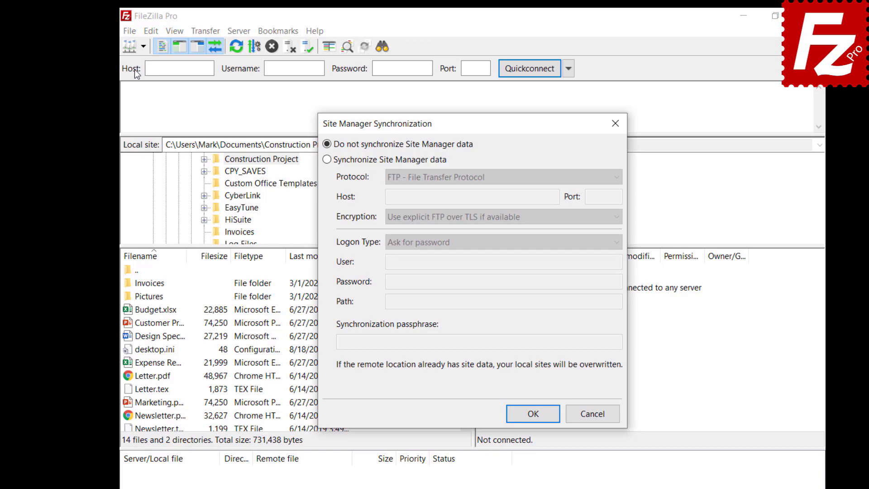
click(326, 160)
Step: Enter host 40.121.111.78, the user name, path / and a passphrase, confirm, and dismiss the success message
click(491, 182)
text(40.121.111.78)
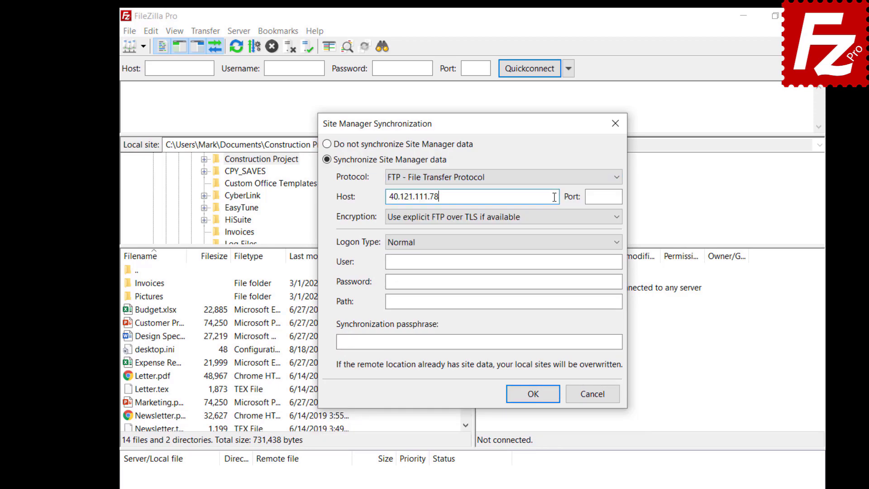
text(filezillaprotutorial)
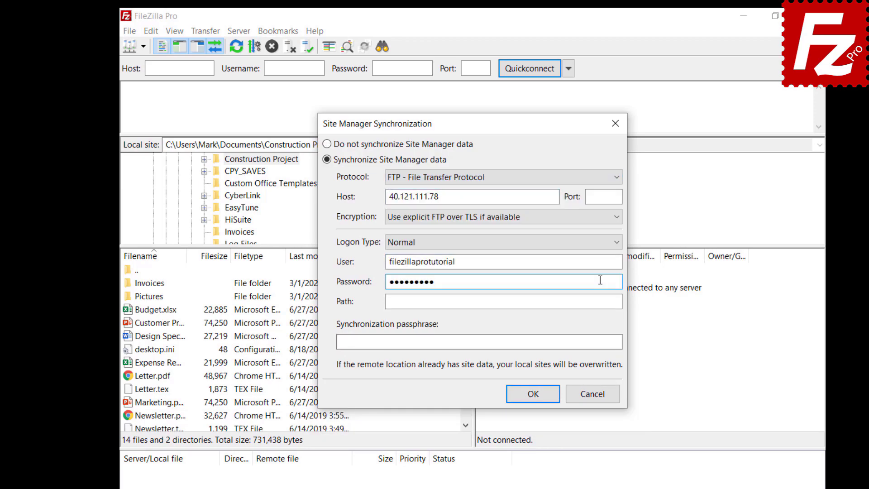
click(601, 302)
text(/)
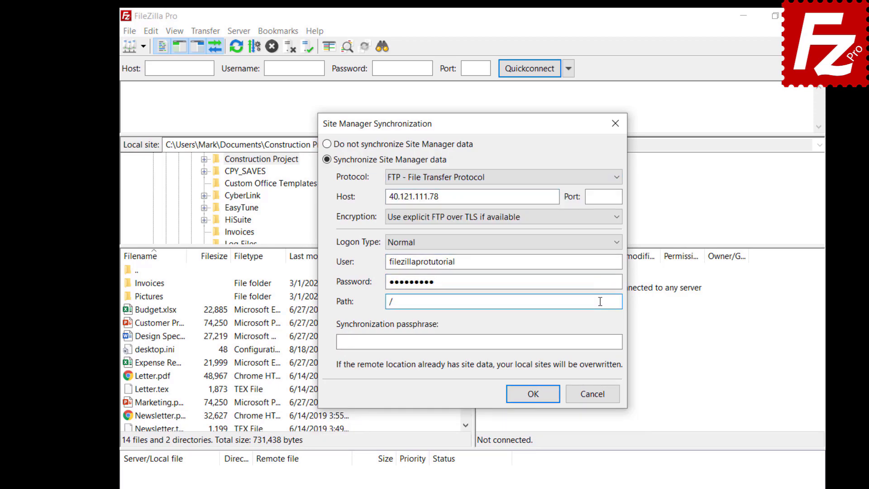
click(612, 342)
text(•••••••••)
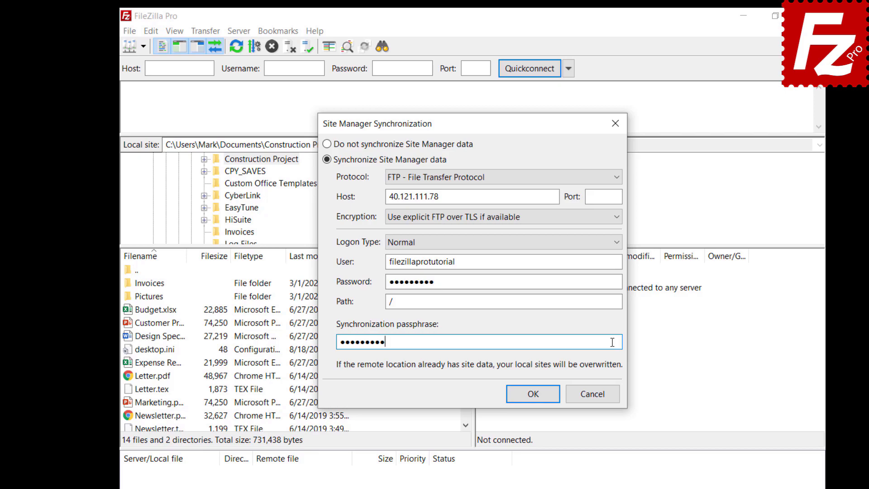
click(533, 394)
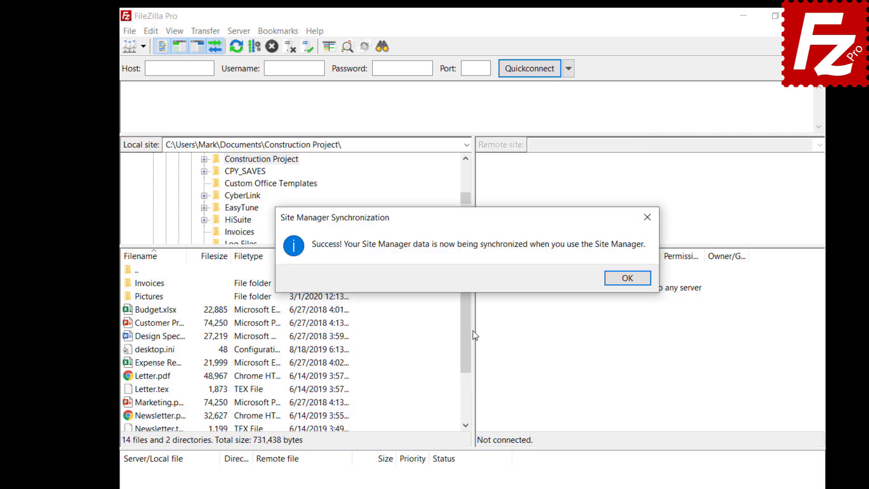
key(Return)
click(129, 31)
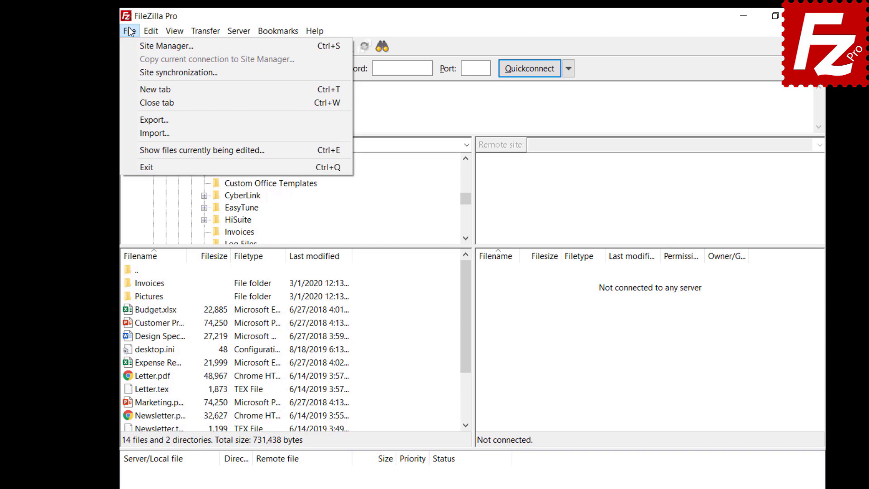
Step: Create a new saved site named OneDrive using the Microsoft OneDrive protocol and close Site Manager
click(163, 46)
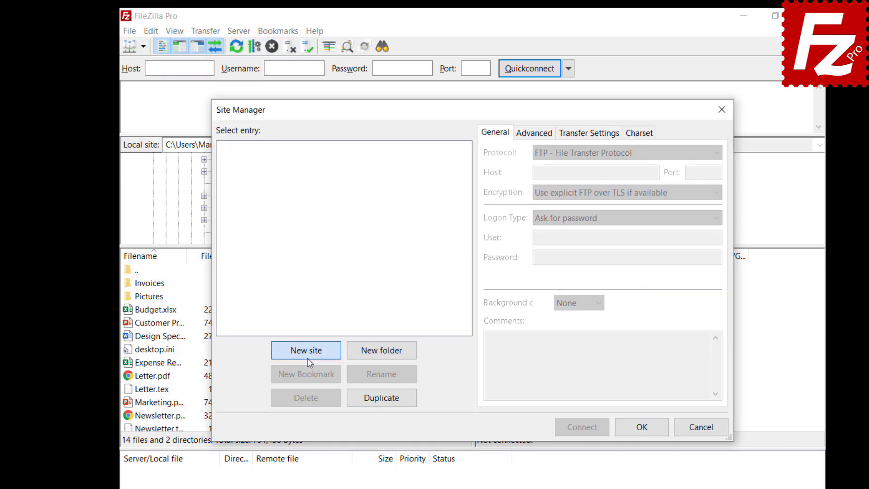
click(306, 351)
text(OneDrive)
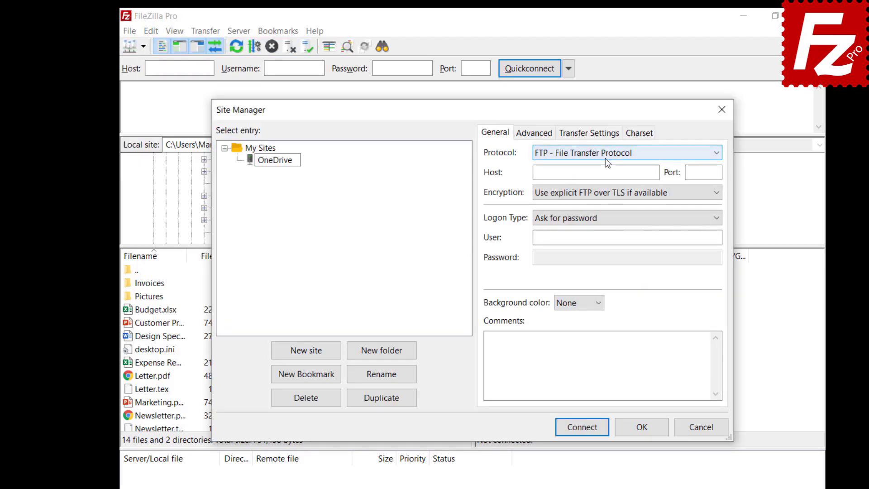
click(606, 162)
click(597, 286)
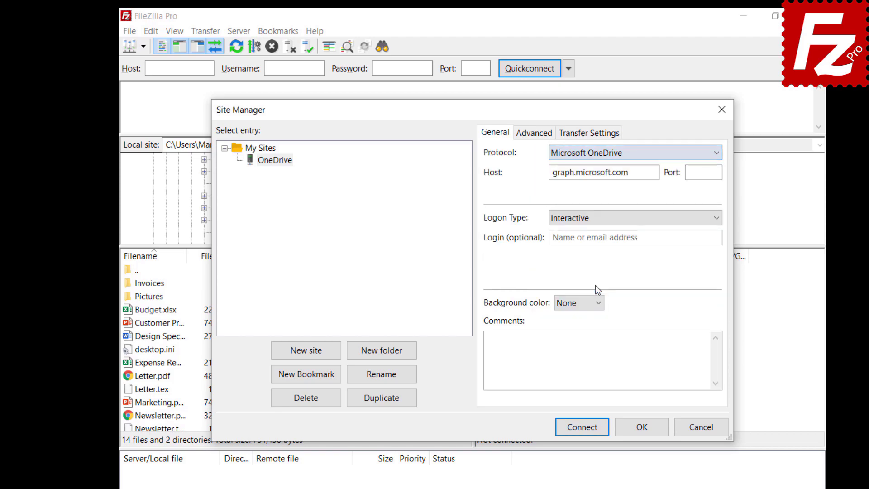
click(642, 428)
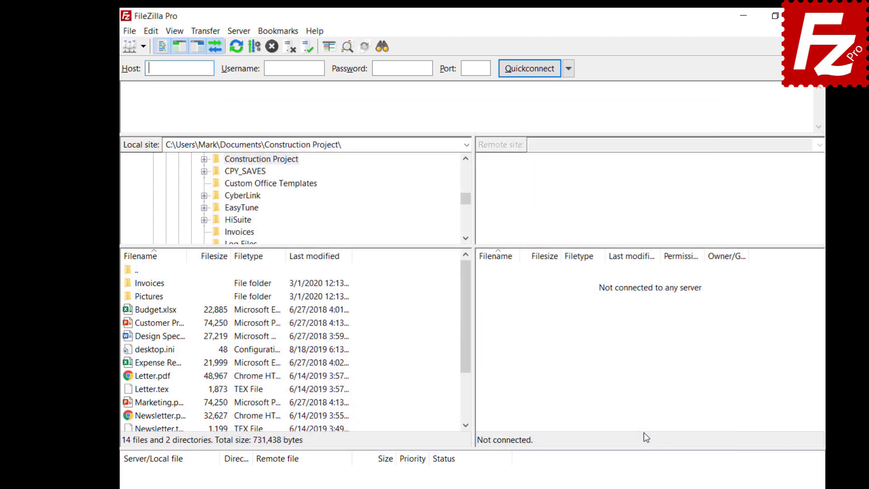
Step: Reopen the Site Manager to confirm the OneDrive entry is listed
click(129, 30)
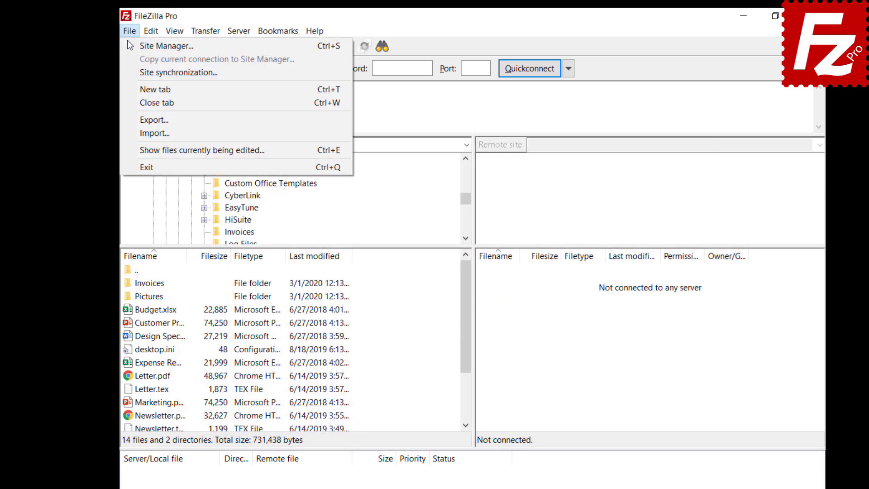
click(130, 45)
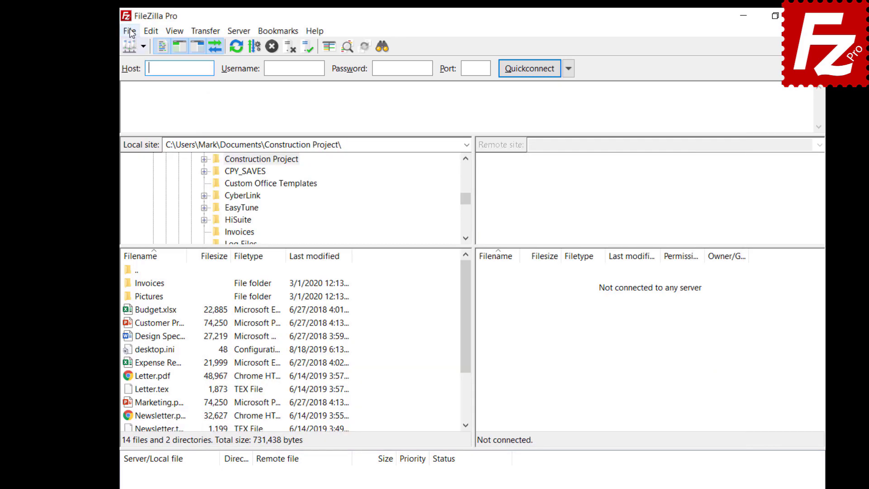
click(130, 31)
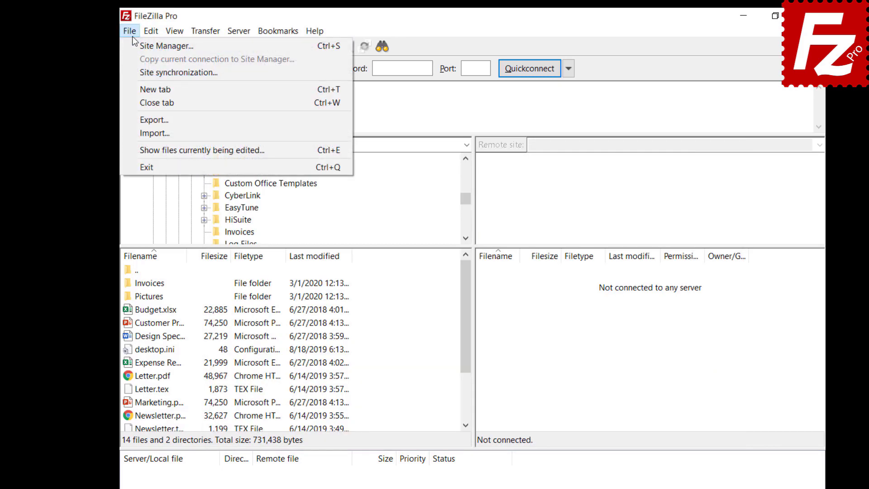
Step: Set Site Manager synchronization to 'Do not synchronize Site Manager data' and confirm
click(130, 73)
click(369, 136)
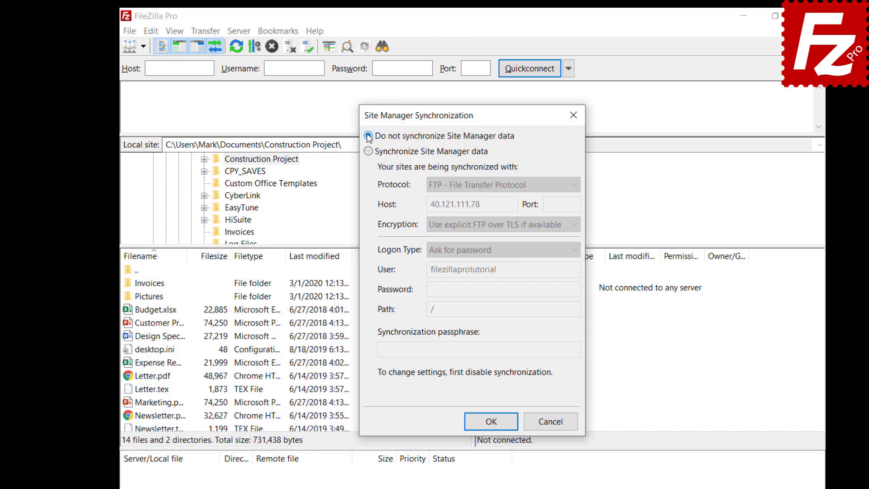
click(495, 426)
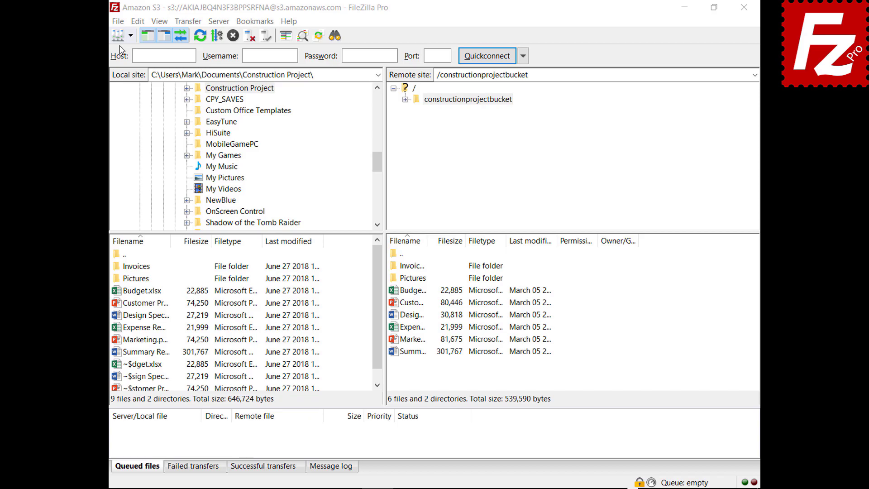
Step: Tick Site Manager entries, settings, queue and filters, and save the export as FileZilla.xml in Documents
click(120, 23)
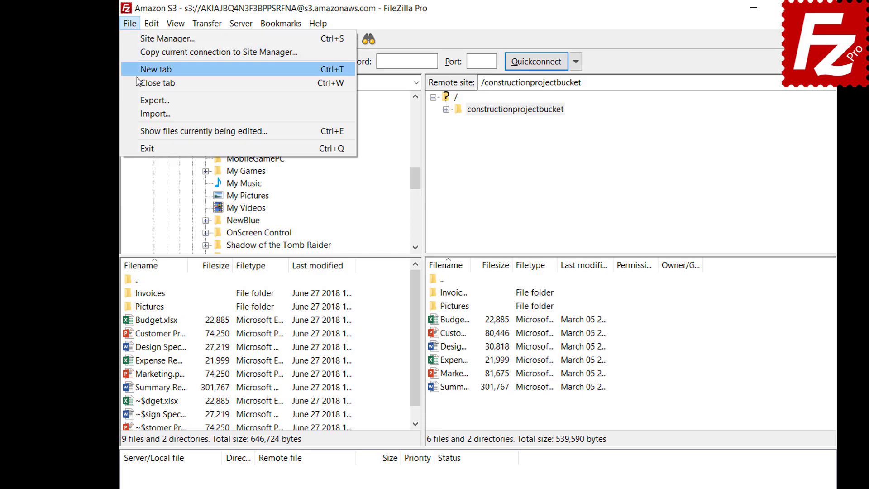
click(138, 100)
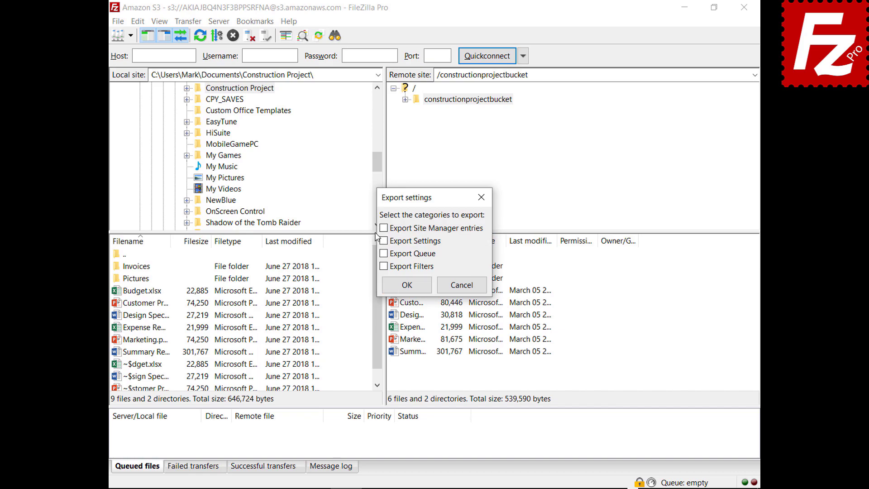
click(384, 229)
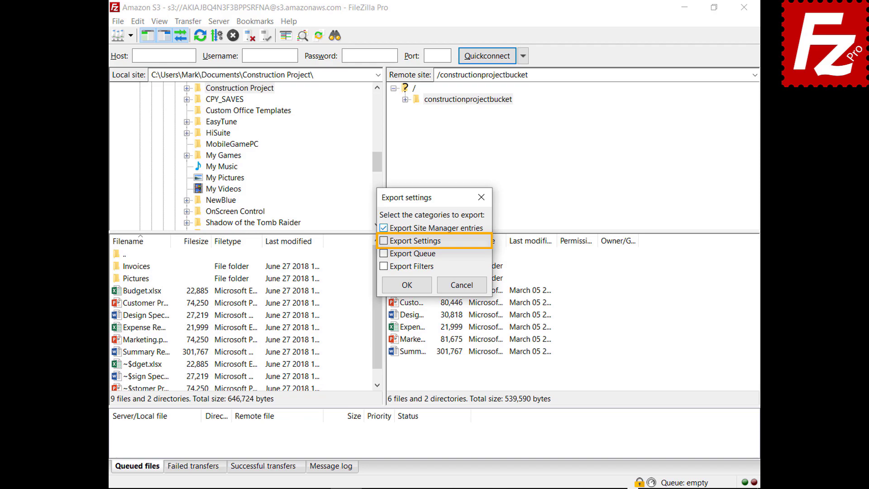
click(383, 241)
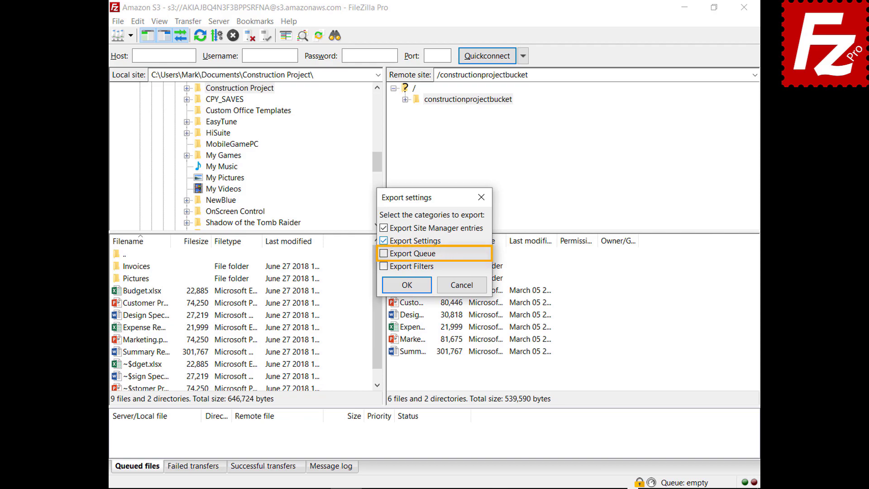
click(384, 253)
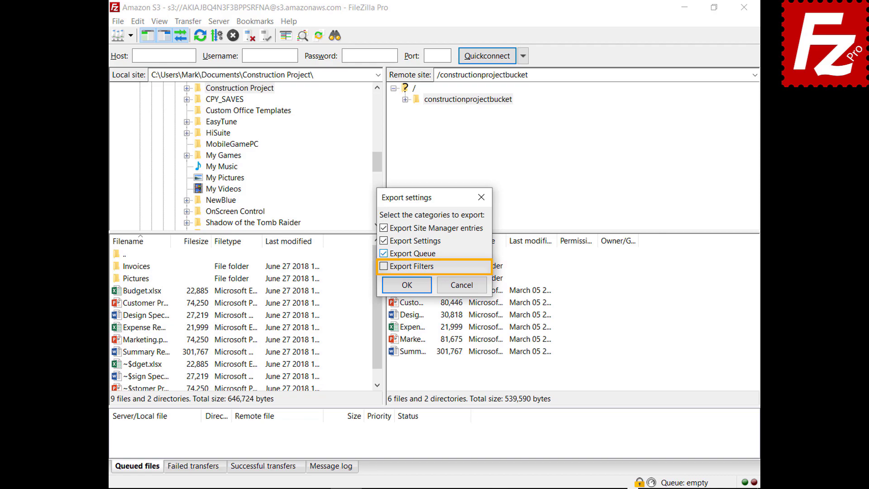
click(383, 266)
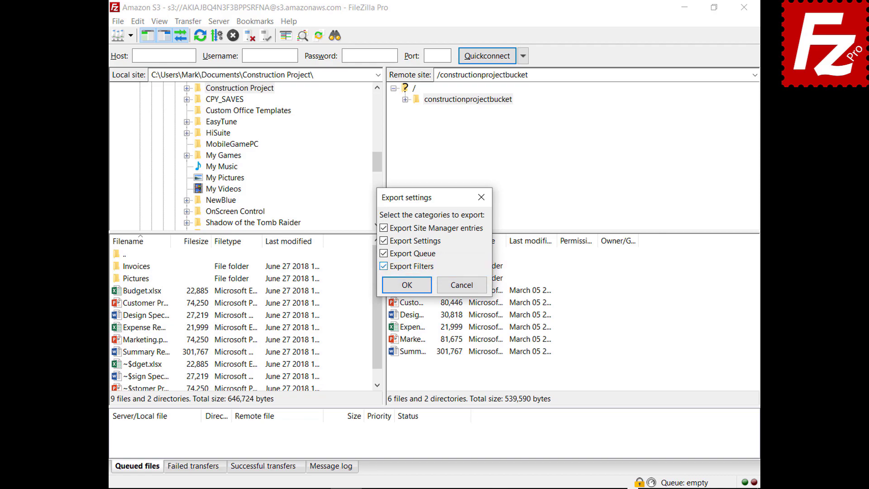
click(407, 285)
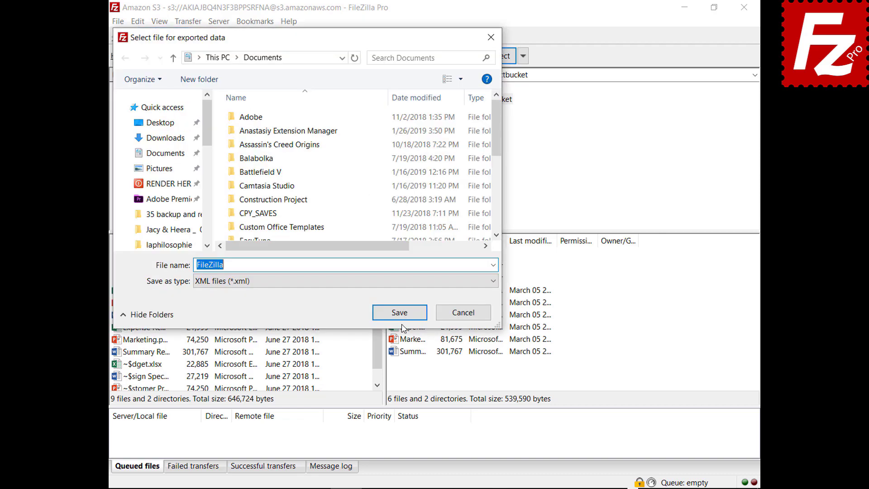
click(400, 318)
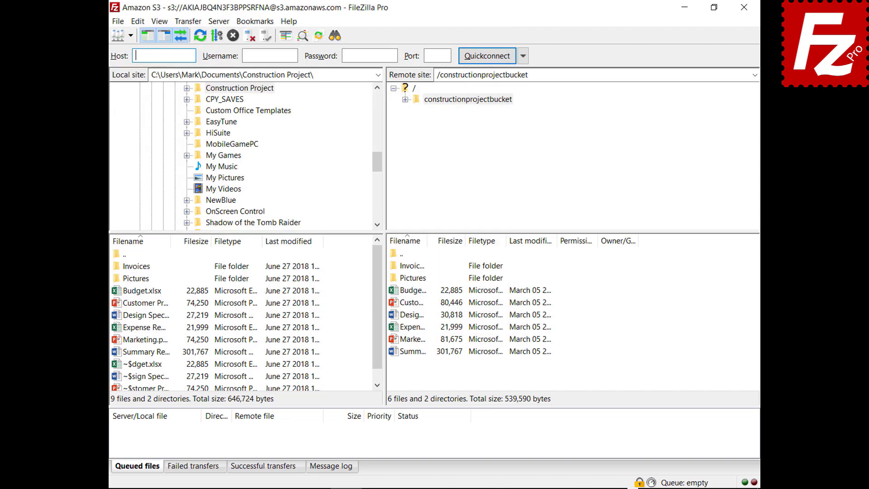
Step: Choose Import… from the File menu to bring up the settings file picker
click(119, 23)
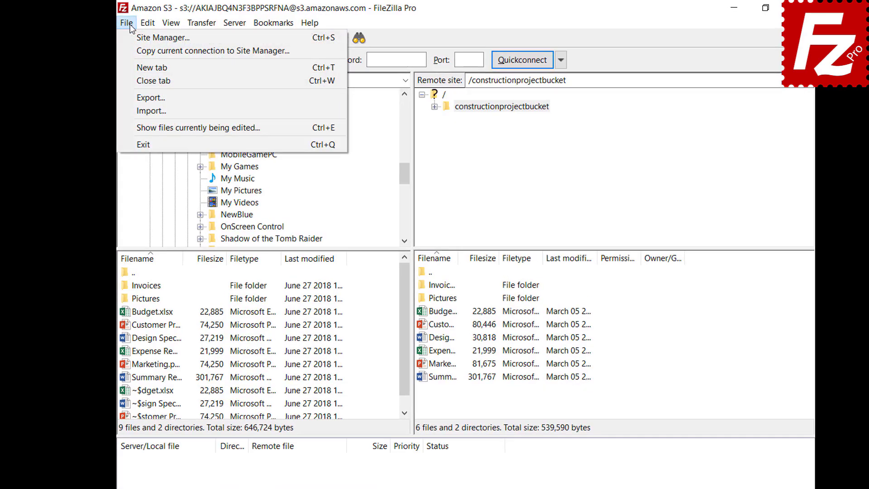
click(136, 110)
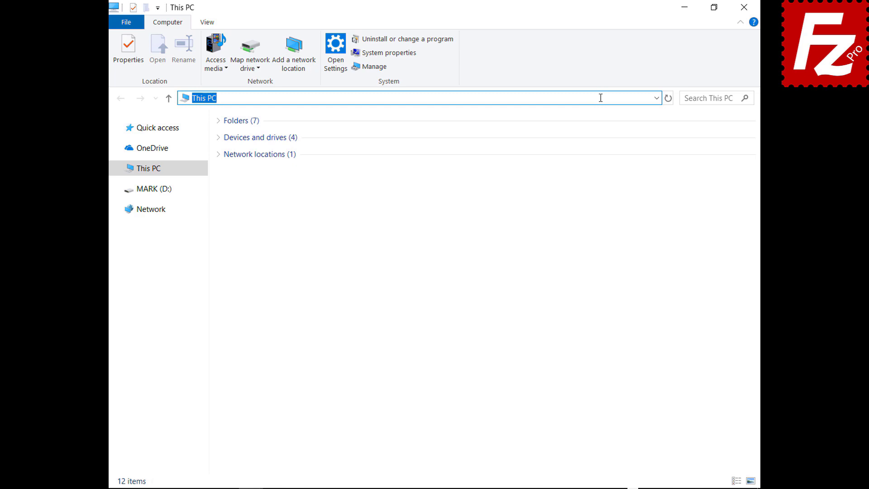
Step: Go to %APPDATA%\FileZilla, select all seven settings files, then relaunch FileZilla Pro
text(%APPDATA%\FileZilla)
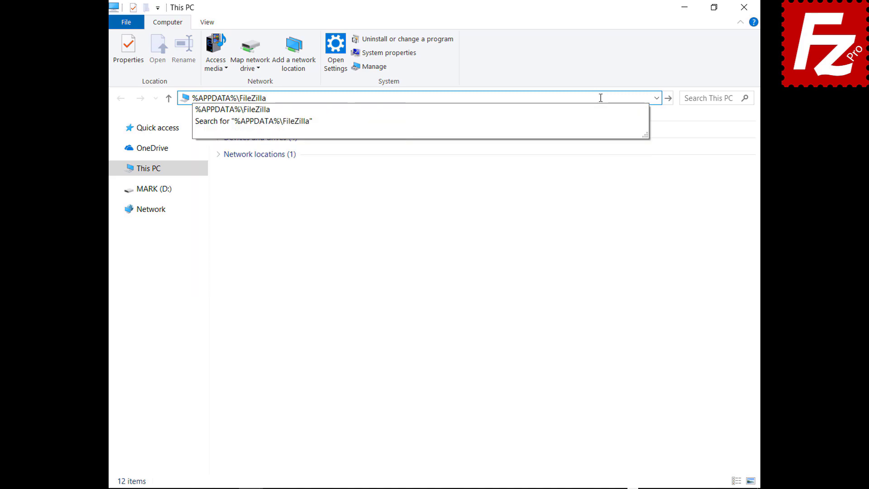
key(Return)
drag(255, 236, 256, 128)
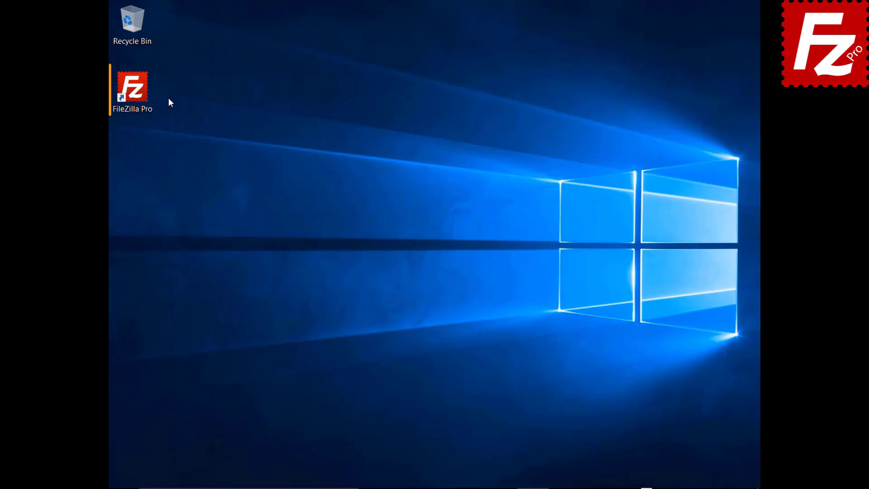
double_click(137, 92)
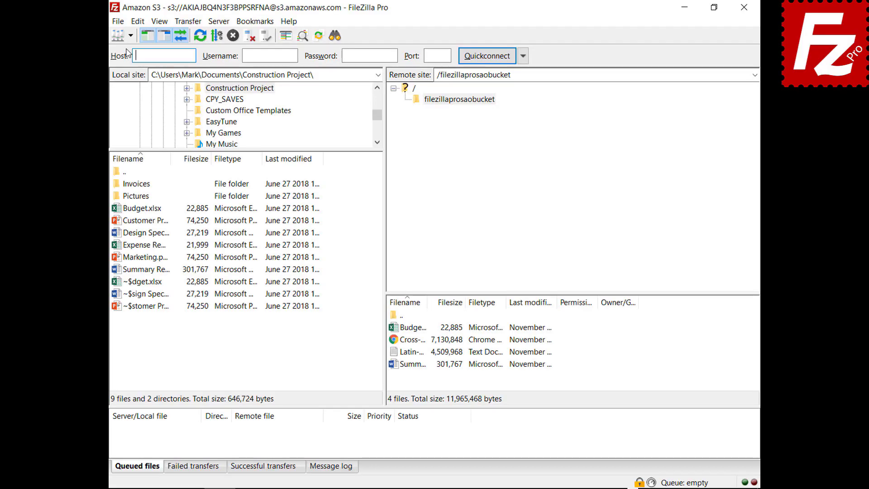
Step: Connect to the saved Amazon S3 site, enable the detailed message log, and open filezillaprosaobucket
click(131, 36)
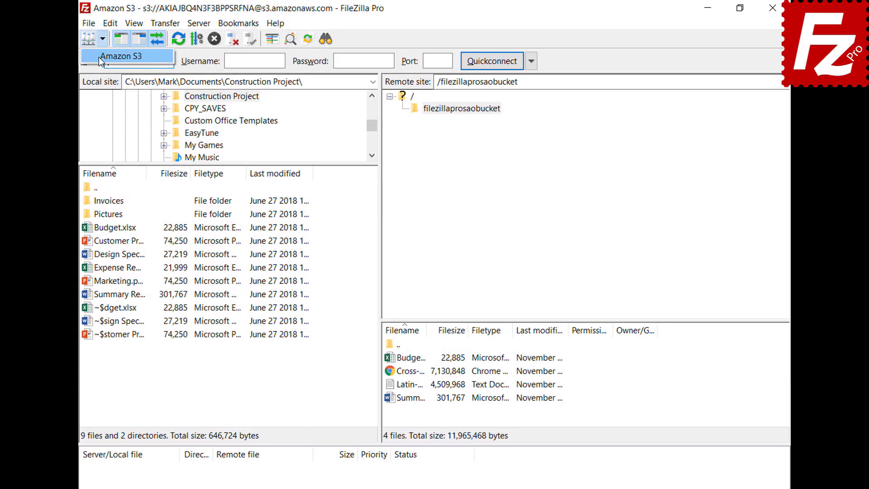
click(100, 57)
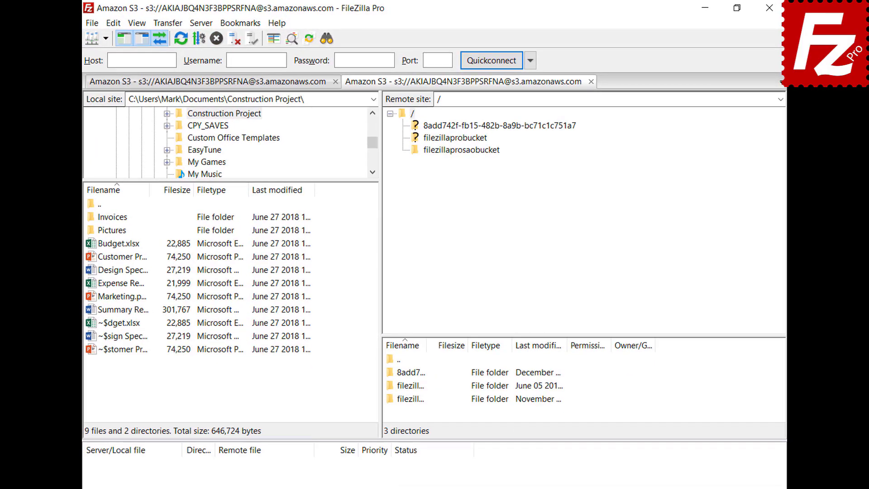
click(337, 472)
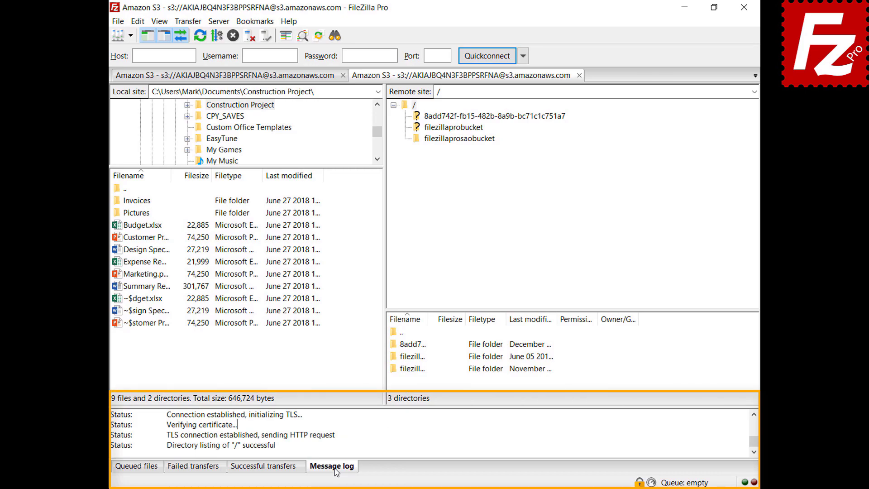
right_click(373, 432)
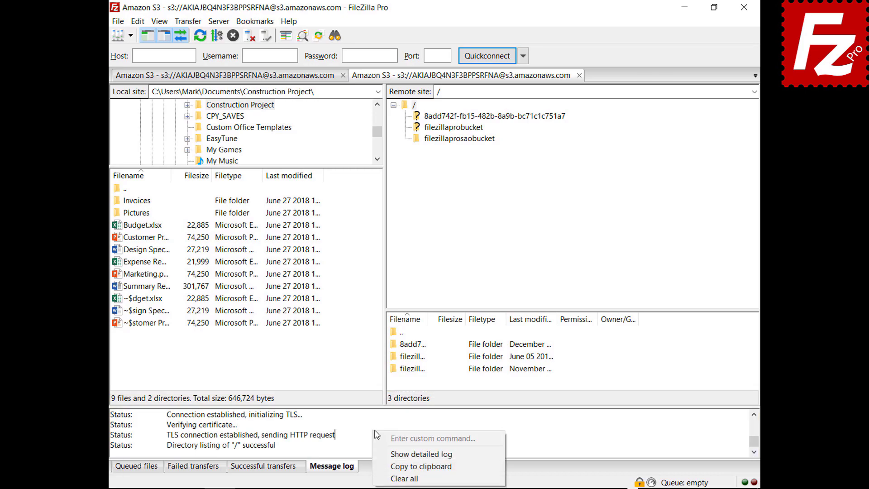
click(384, 455)
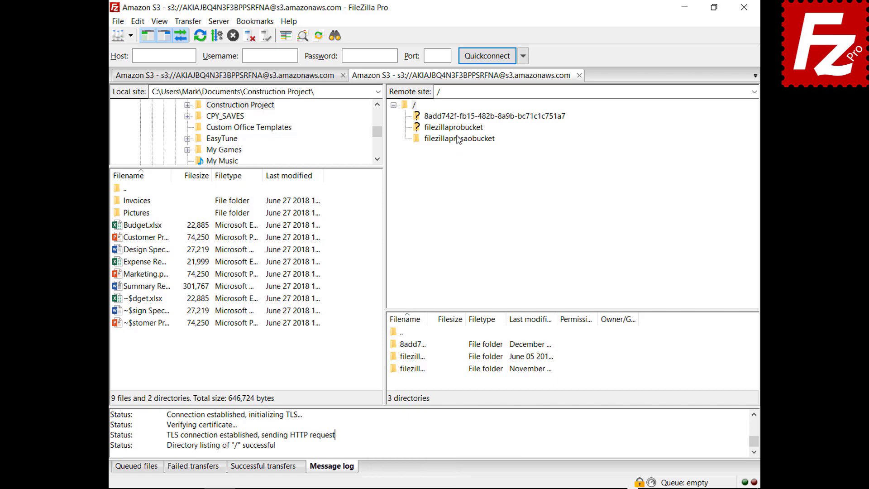
click(459, 139)
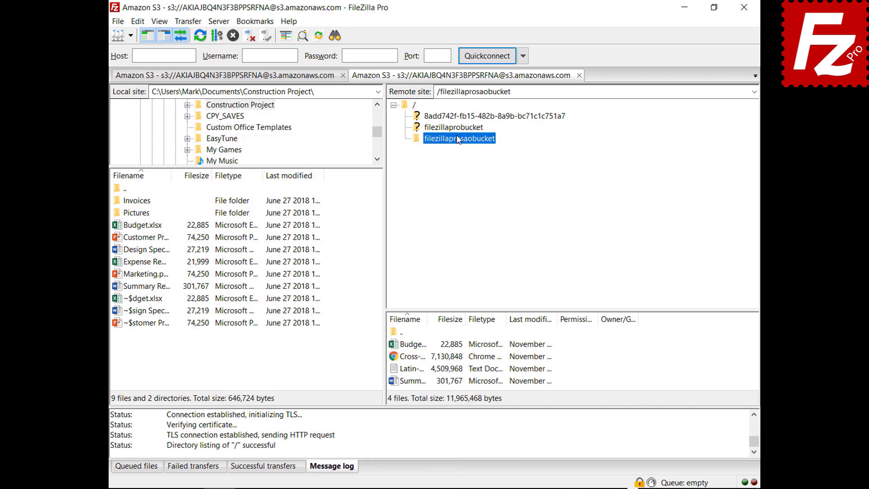
right_click(421, 436)
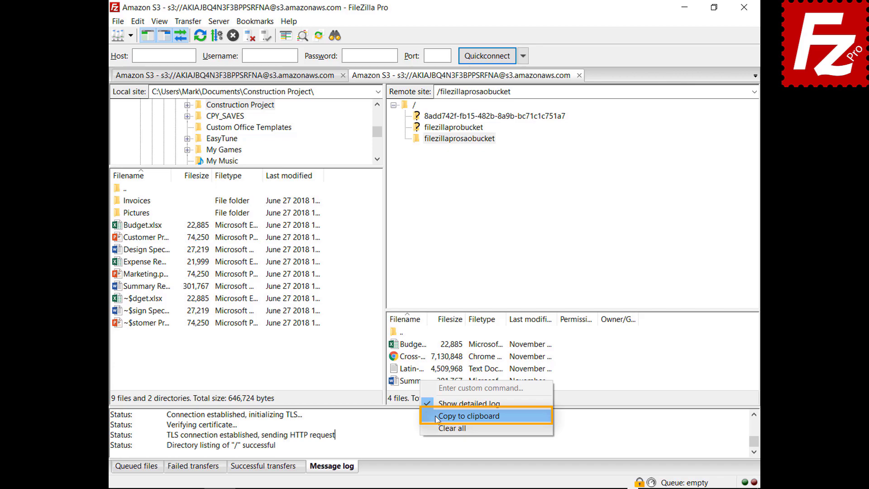
Step: Copy the message log to the clipboard and go to the Logging page of Settings
click(436, 417)
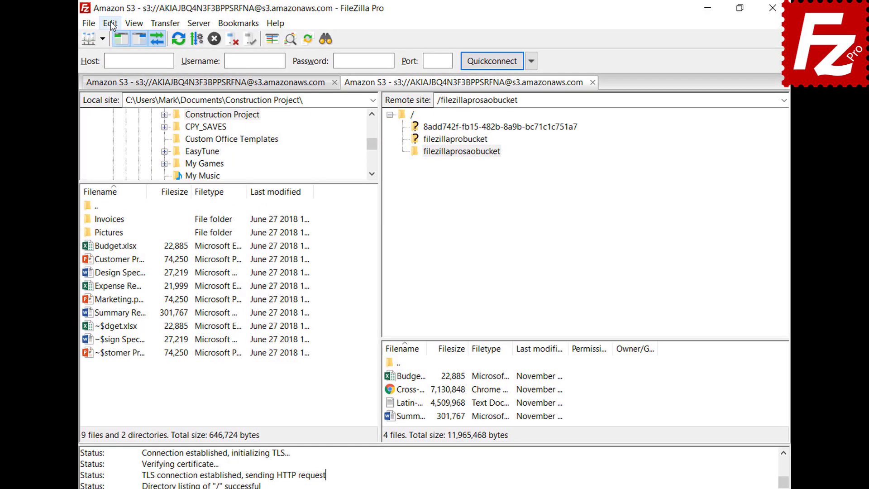
click(138, 21)
click(115, 68)
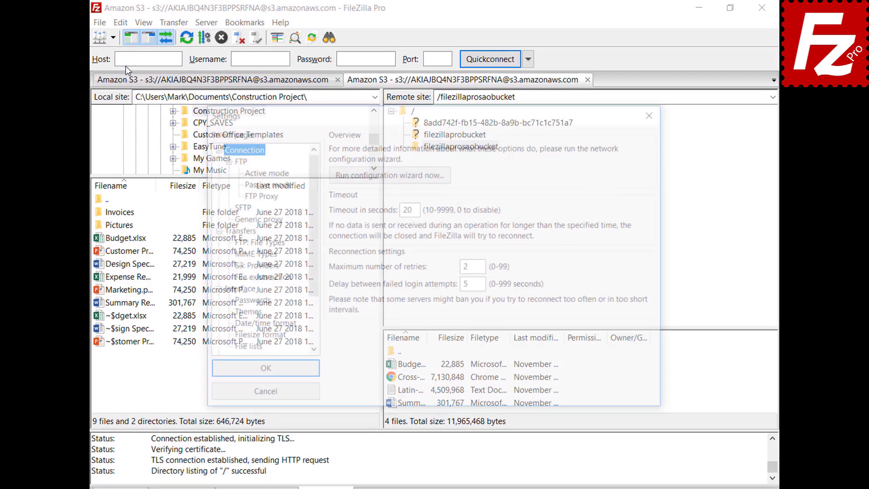
scroll(307, 213, down, 3)
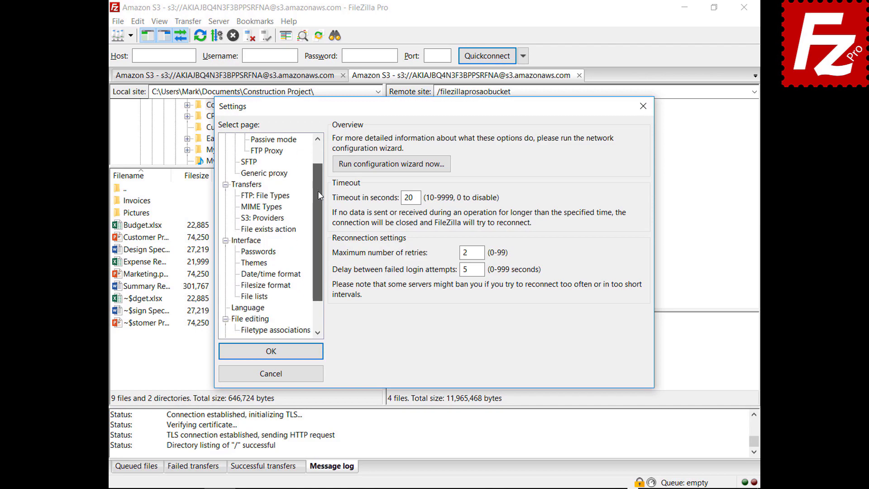
drag(318, 191, 315, 228)
click(246, 320)
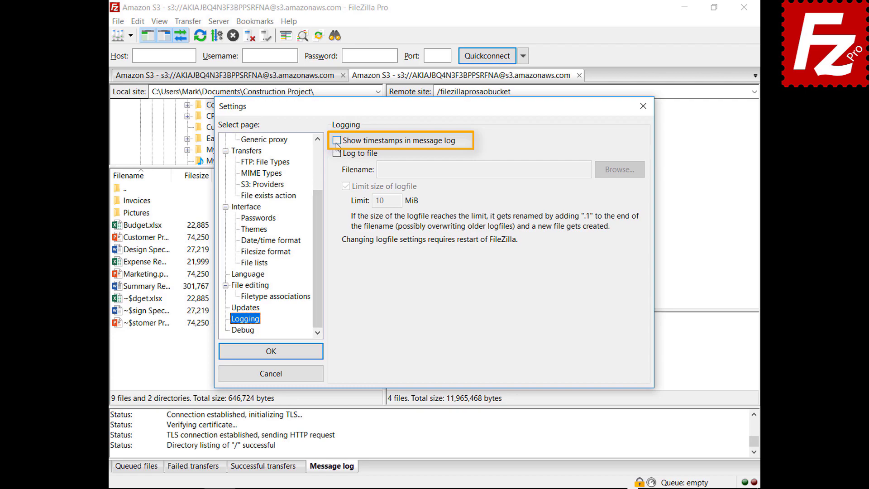
Step: Enable Show timestamps and Log to file, saving the log as filezilla.log in Documents
click(336, 142)
click(336, 154)
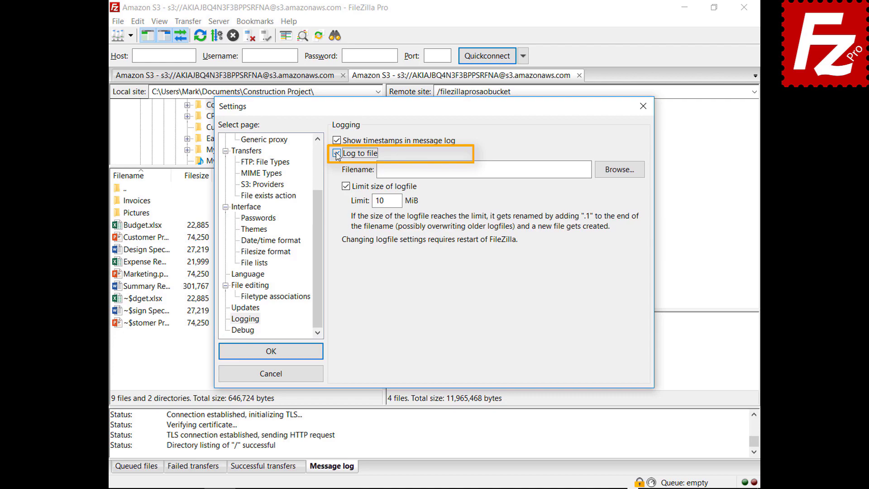
click(618, 176)
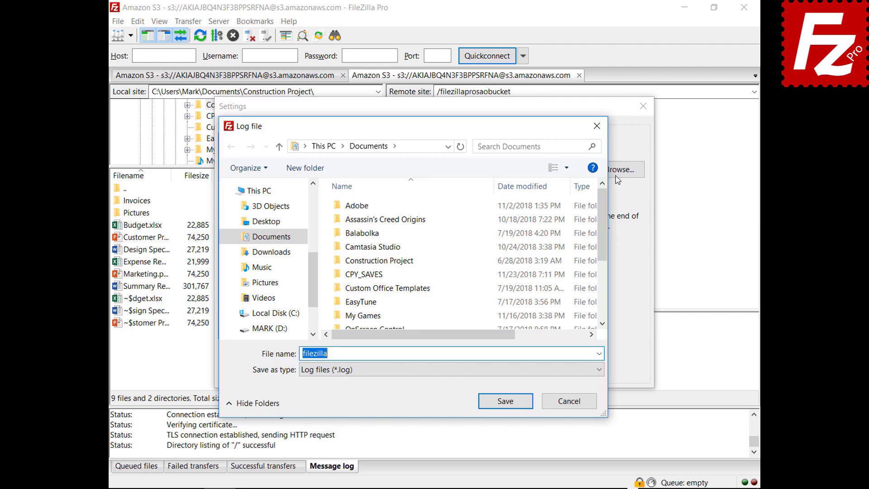
click(506, 404)
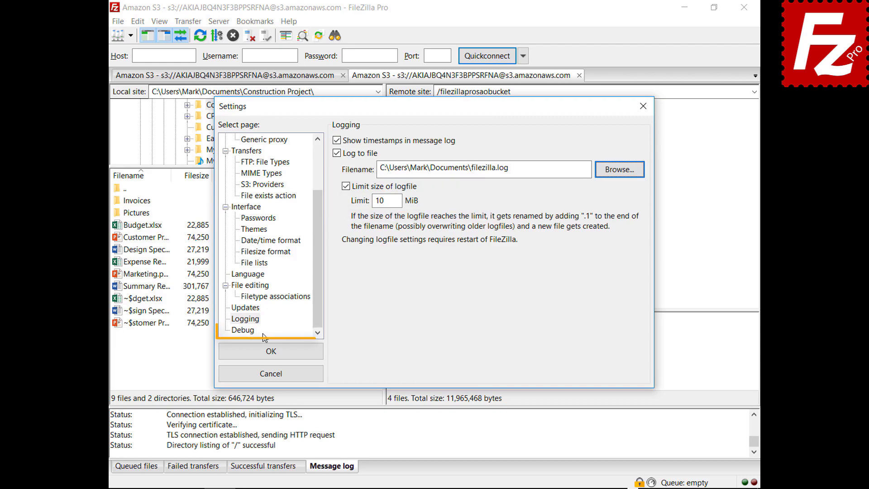
click(249, 330)
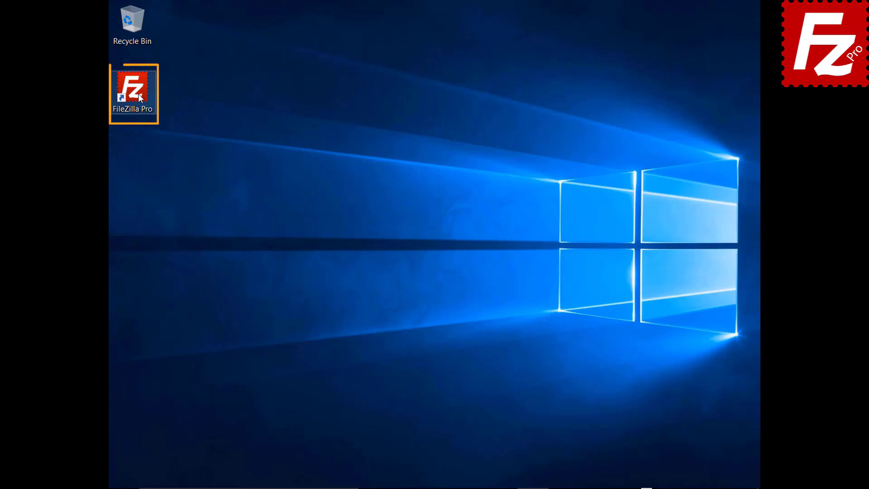
Step: Relaunch FileZilla Pro and add a new Site Manager entry named 'Amazon EC2'
double_click(132, 89)
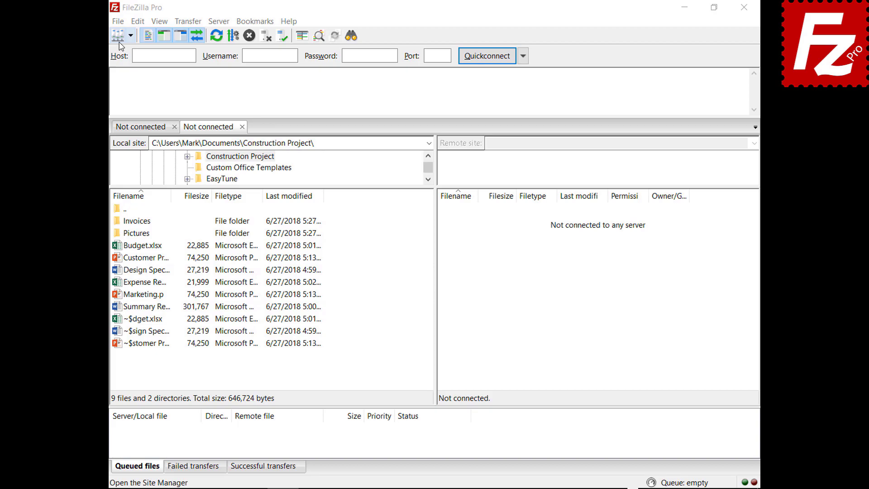
click(118, 22)
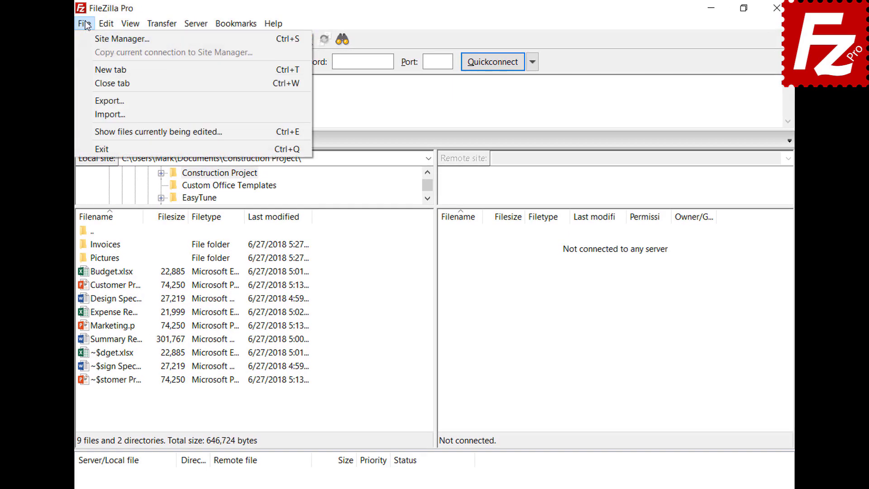
click(90, 36)
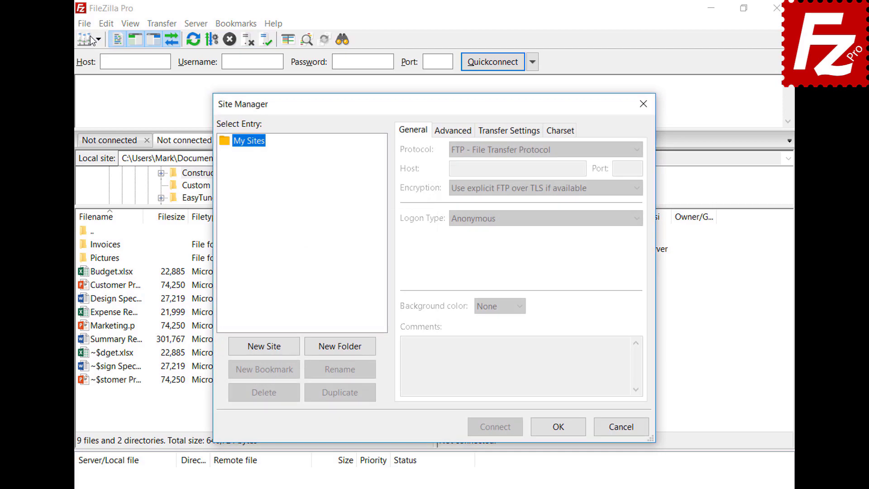
click(267, 349)
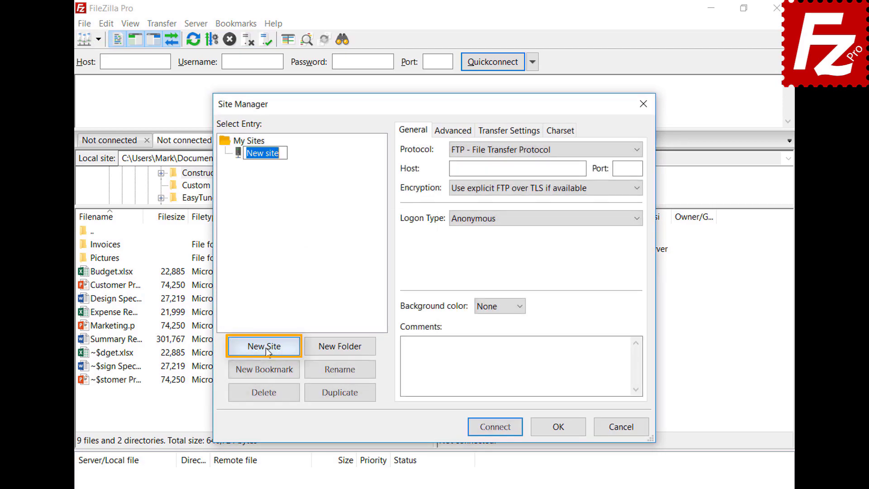
text(Amazon EC2)
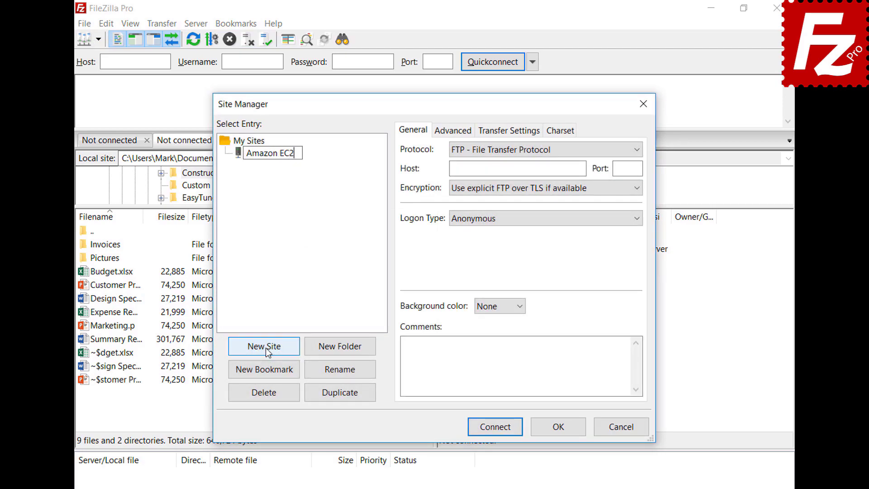
key(Return)
Step: Set the site to SFTP with the pasted EC2 host, Key file logon, user ubuntu, and AWSKeyPair.pem
click(637, 151)
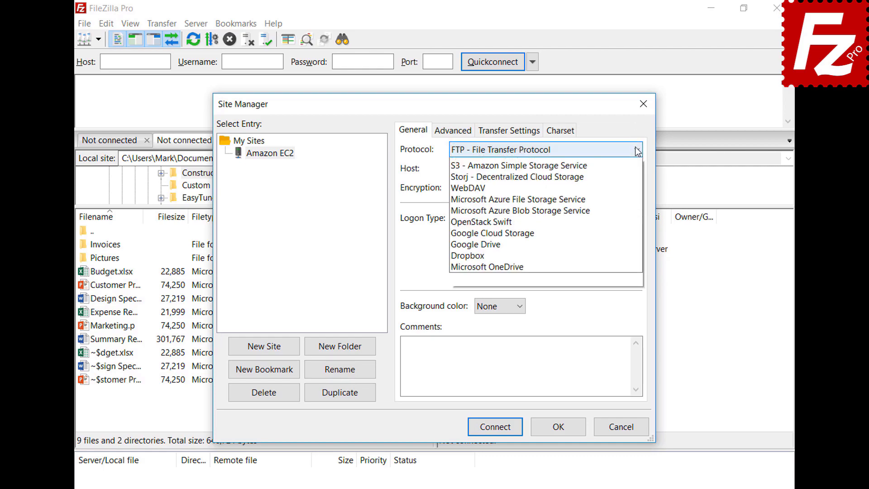
click(638, 176)
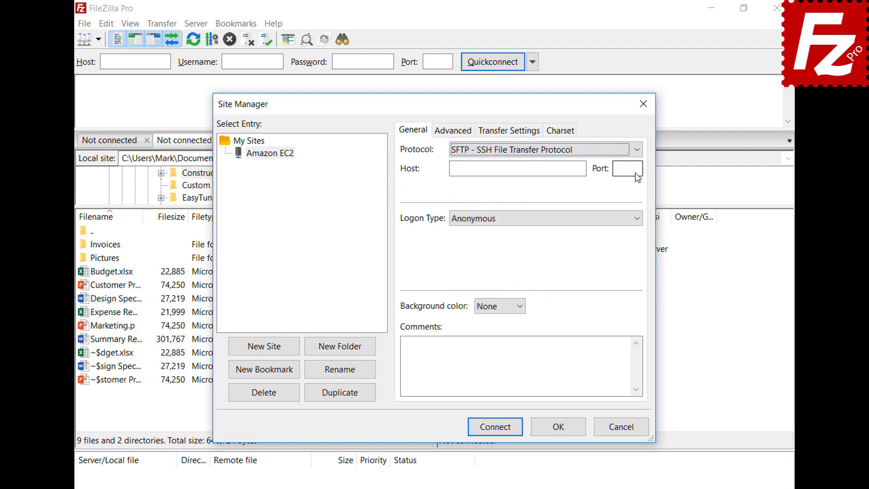
click(545, 169)
key(ctrl+v)
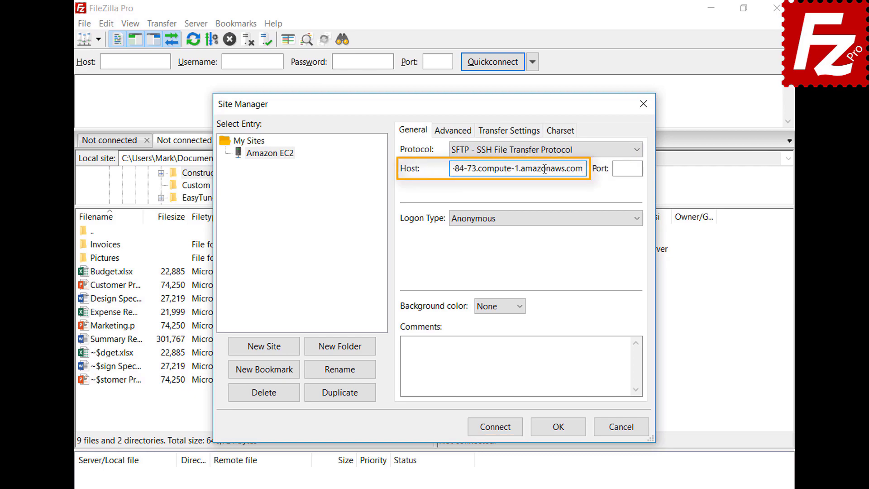
click(555, 221)
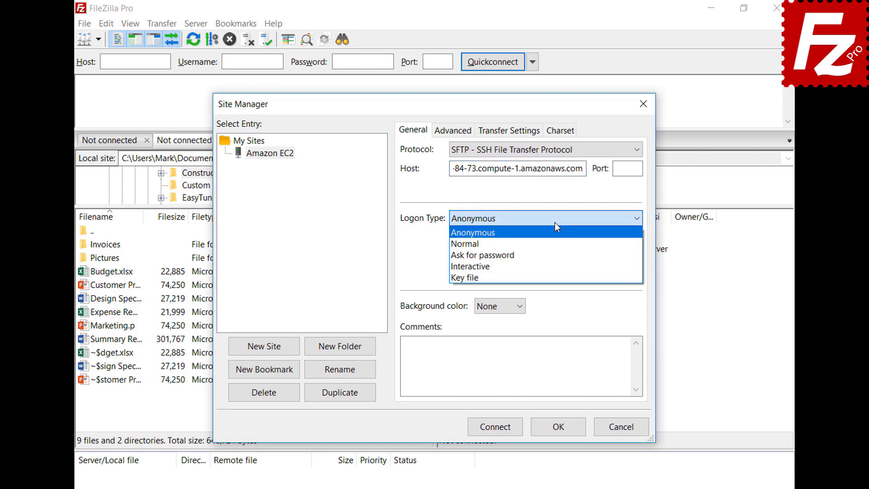
click(555, 277)
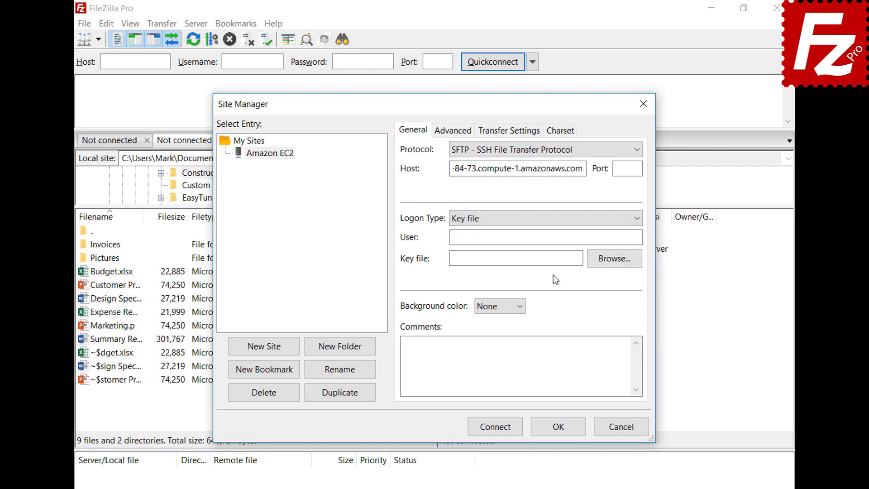
click(559, 239)
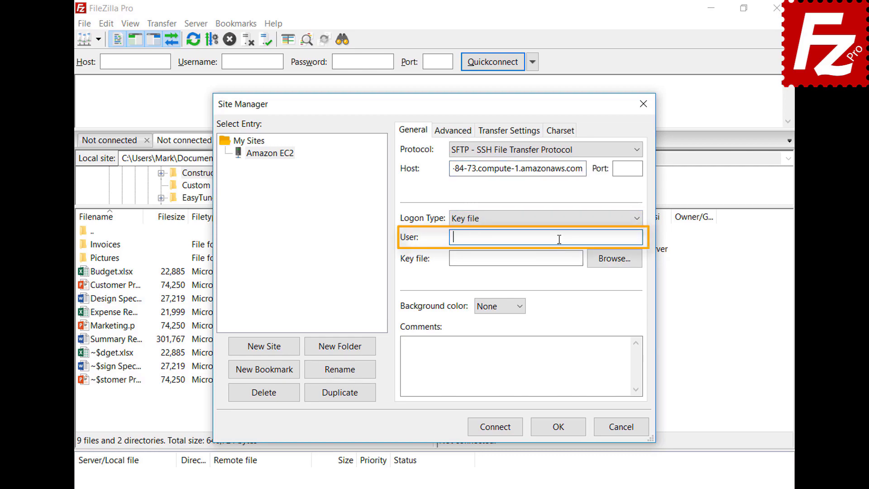
text(ubuntu)
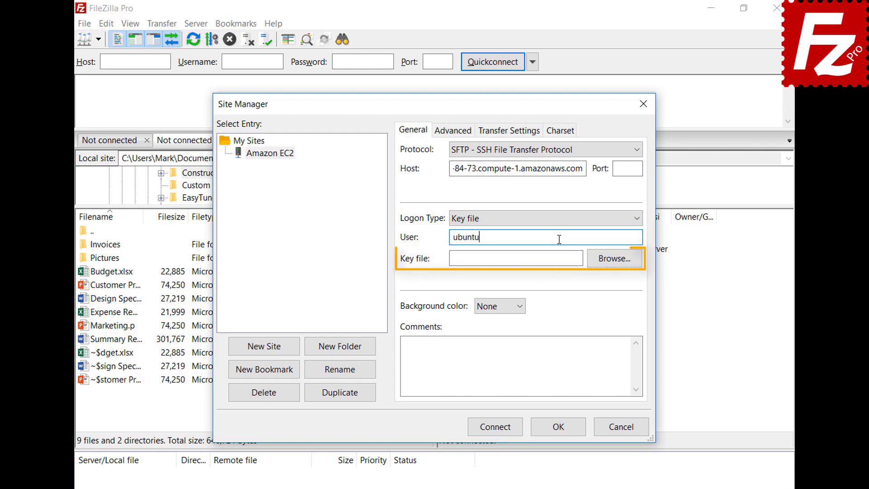
click(615, 259)
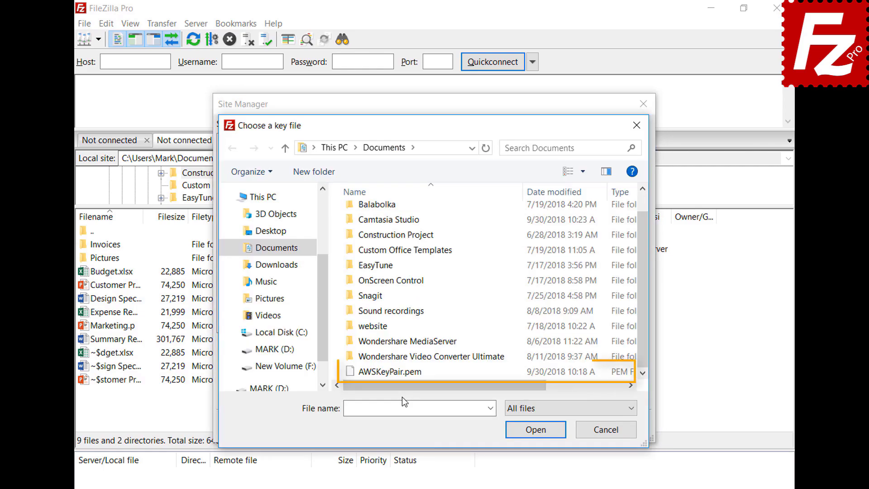
double_click(405, 371)
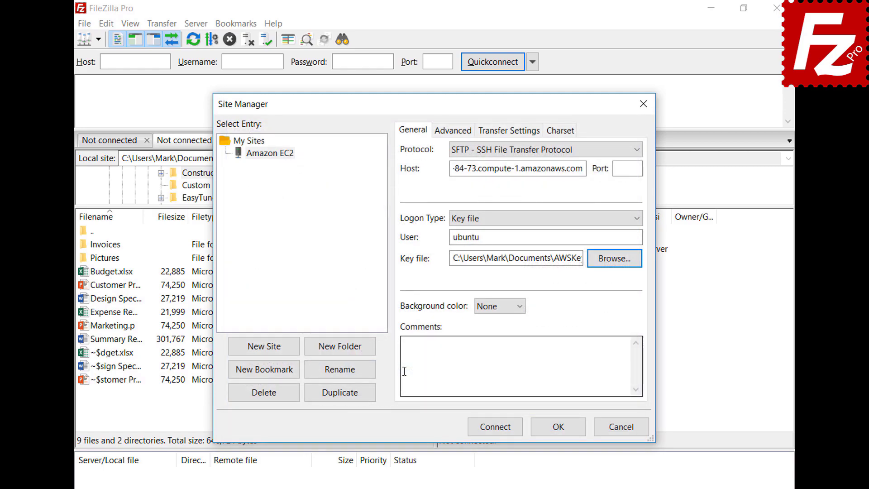
Step: Connect to the Amazon EC2 site and always trust its host key
click(496, 429)
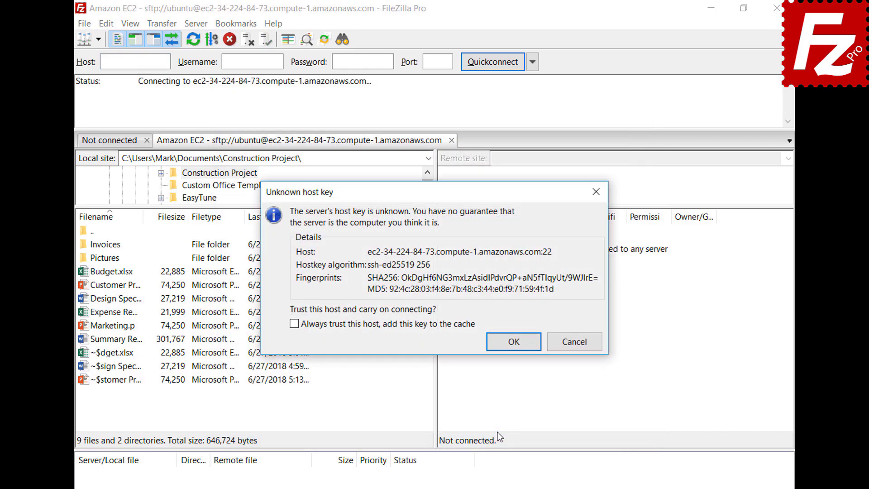
click(295, 324)
click(514, 342)
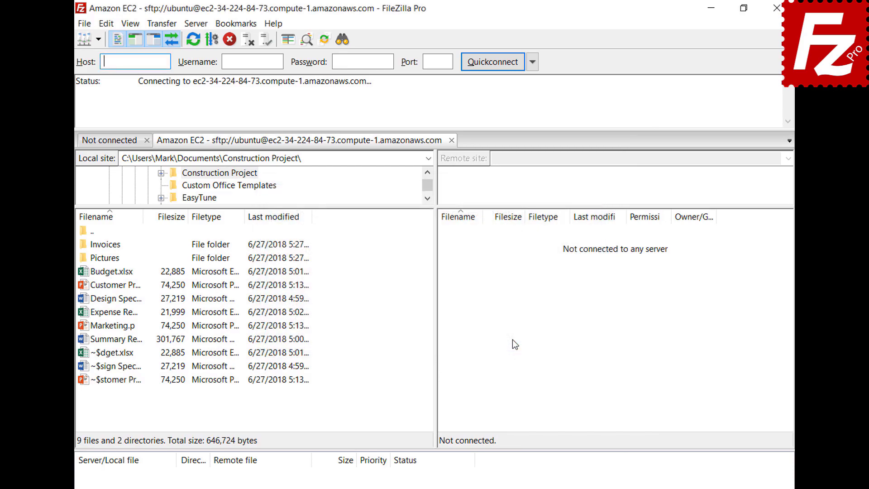
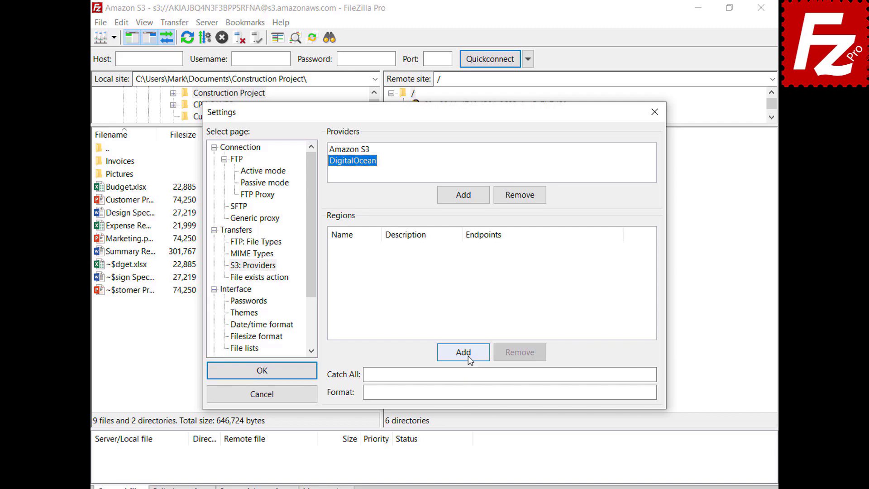
Step: Add DigitalOcean regions nyc3 'New York 3' and sgp1 'Singapore 1' with their pasted endpoints
click(469, 357)
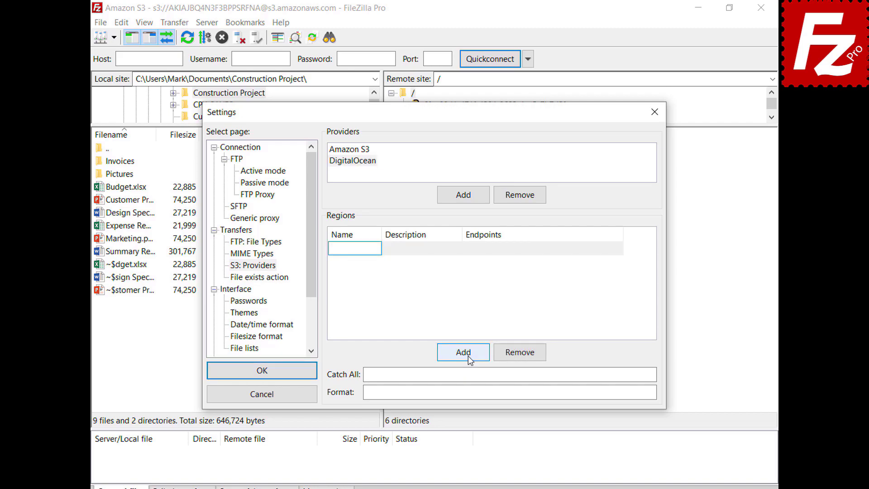
text(nyc3)
click(459, 249)
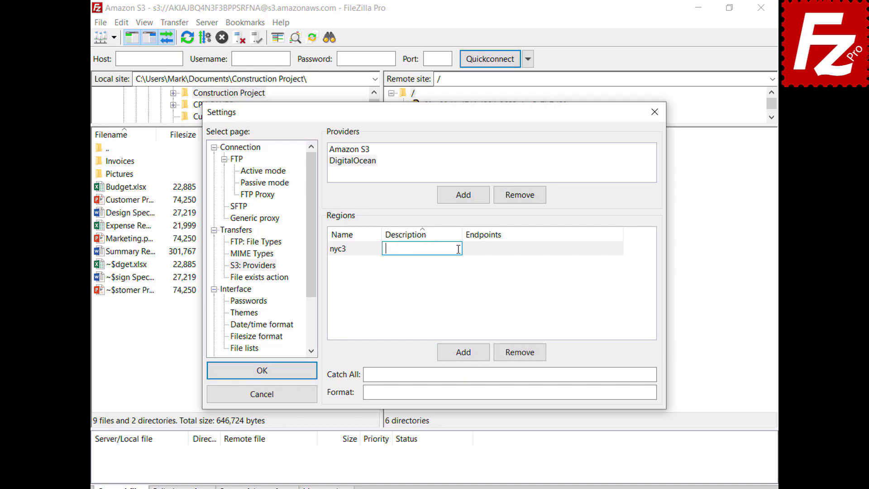
text(New York 3)
click(490, 249)
text(nyc3.digitaloceanspaces.com)
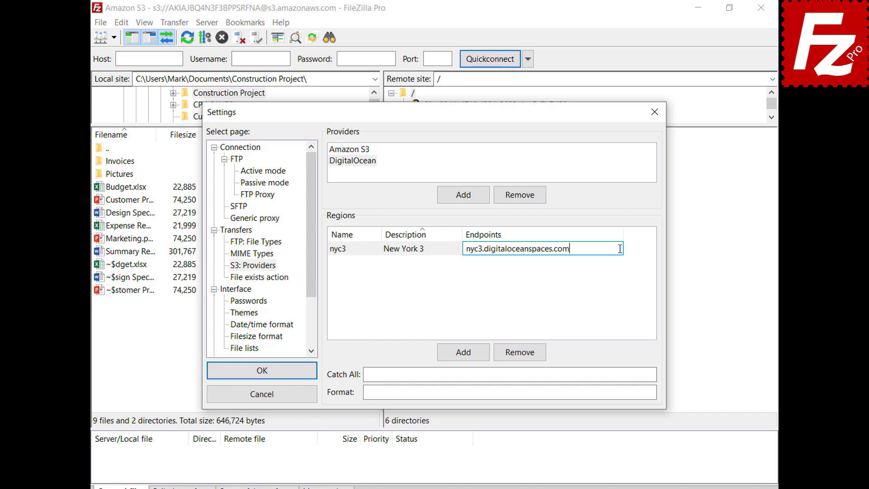
key(Return)
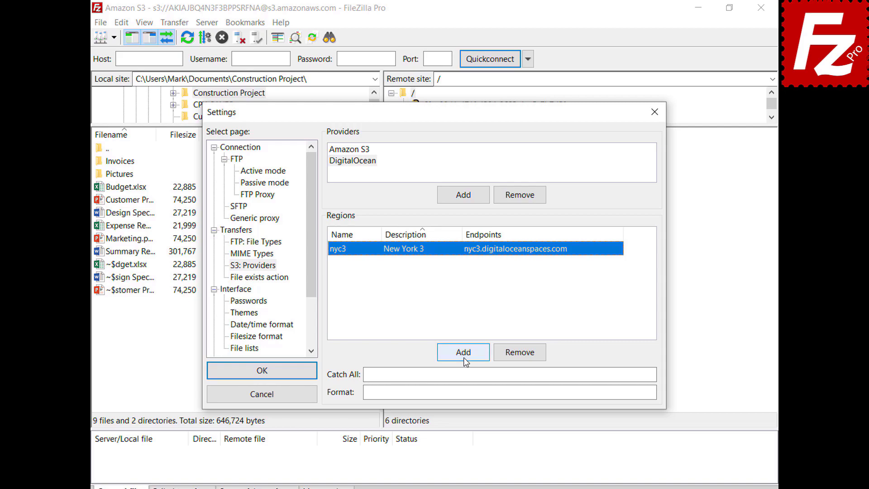
click(465, 358)
text(sgp1)
key(Tab)
text(Singapore 1)
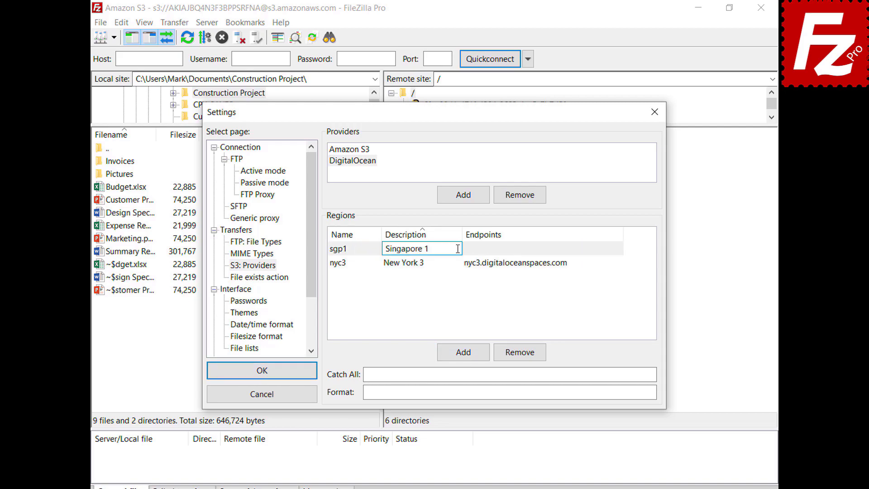
key(Return)
click(571, 264)
text(sgp1.digitaloceanspaces.com)
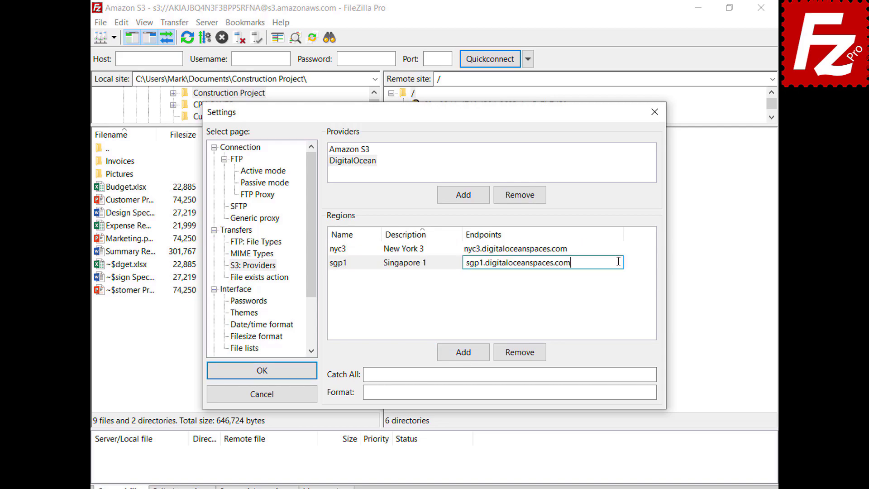
key(Return)
Step: Add regions ams3 'Amsterdam 3' and sfo2 'San Francisco 2' with their pasted endpoints
click(466, 355)
text(ams3)
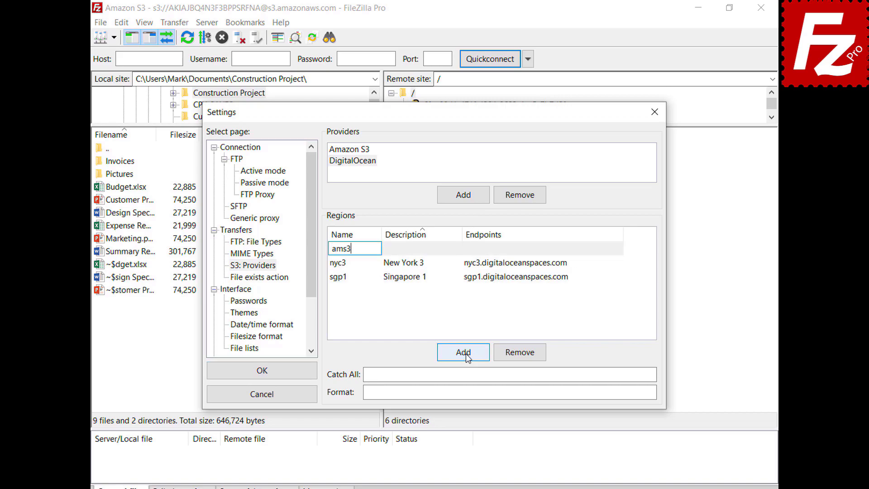
key(Tab)
text(Amsterdam 3)
click(618, 249)
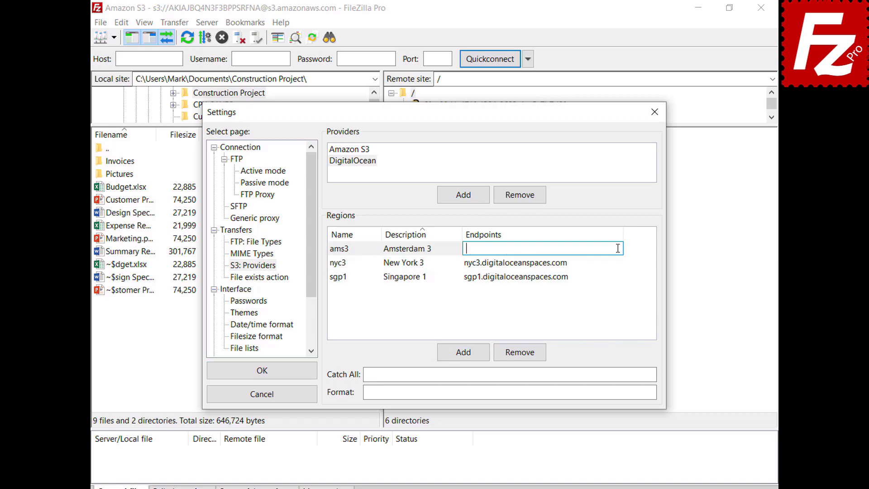
text(ams3.digitaloceanspaces.com)
key(Return)
click(463, 355)
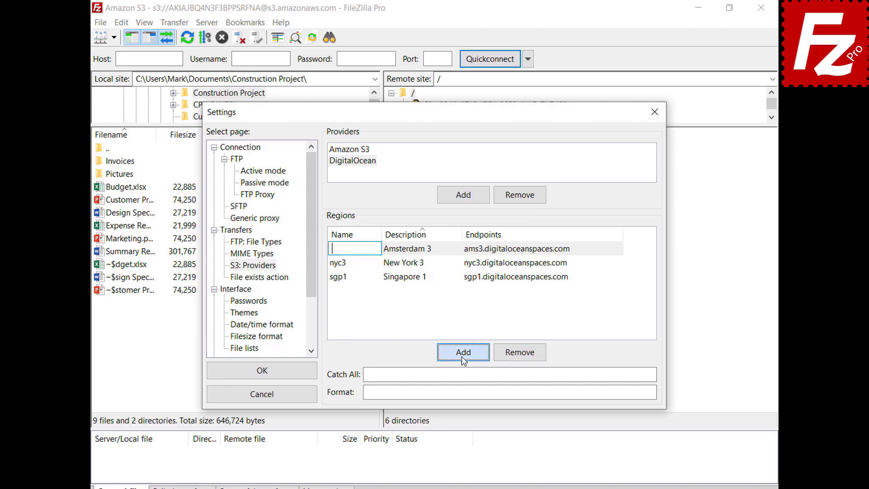
text(sfo2)
key(Tab)
text(San Francisco 2)
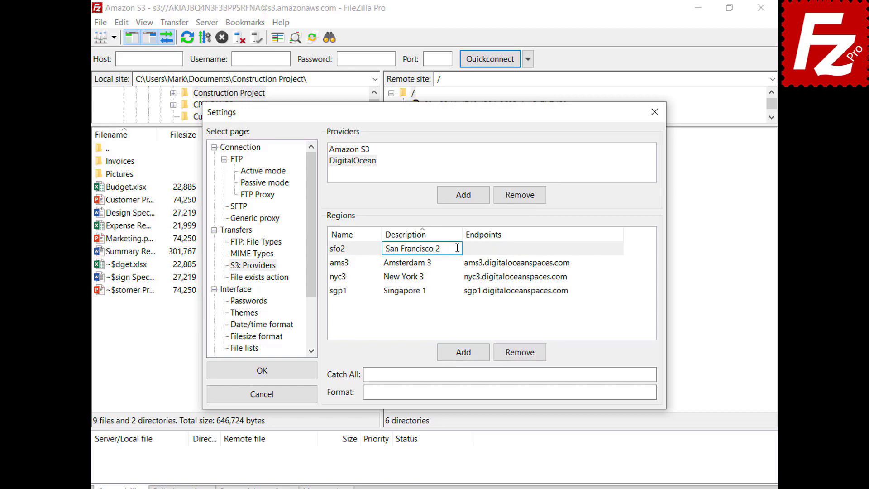
key(Return)
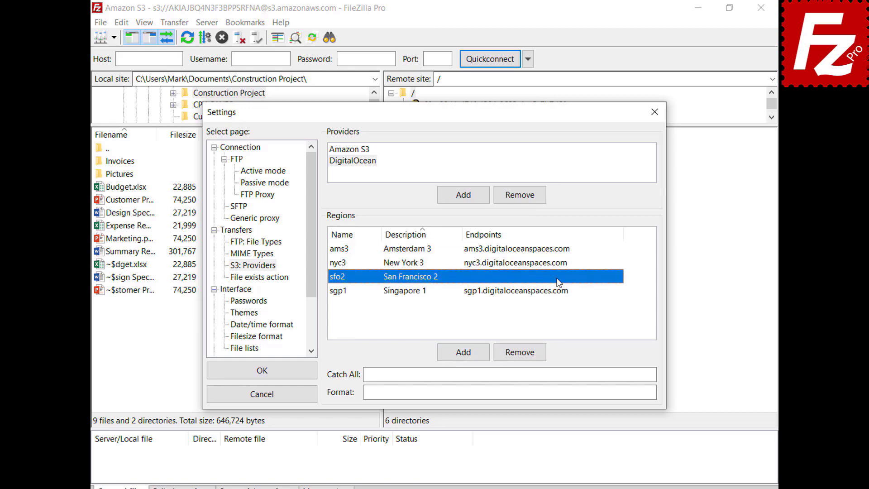
click(558, 278)
text(sfo2.digitaloceanspaces.com)
key(Return)
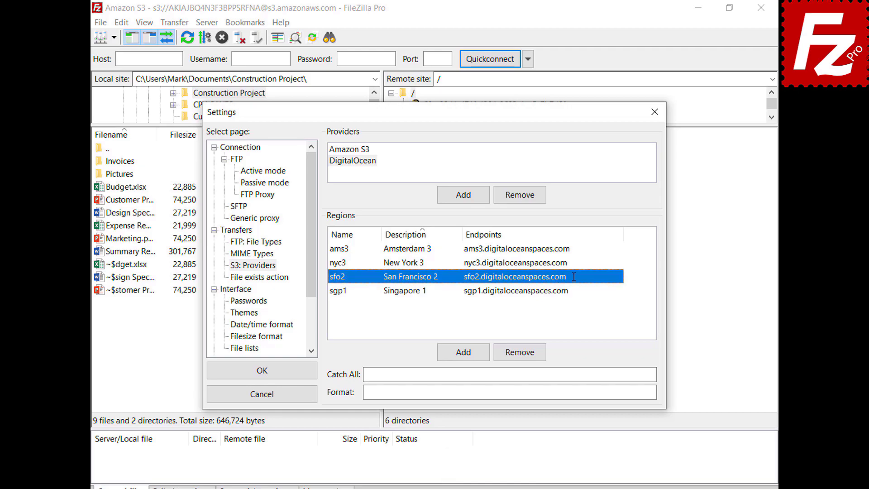
Step: Set catch-all .digitaloceanspaces.com and format {BUCKET}.{REGION}.digitaloceanspaces.com, then save the settings
click(631, 374)
text(.digitaloceanspaces.com)
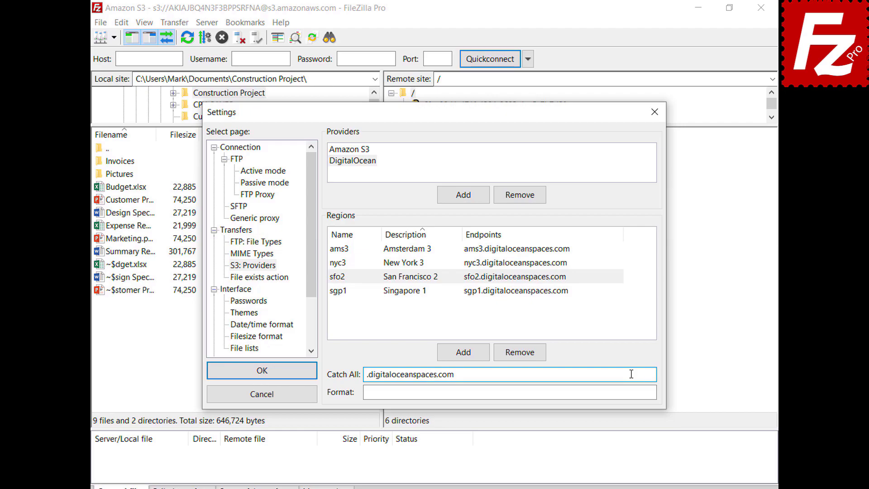
click(635, 392)
text({BUCKET}.{REGION}.digitaloceanspaces.com)
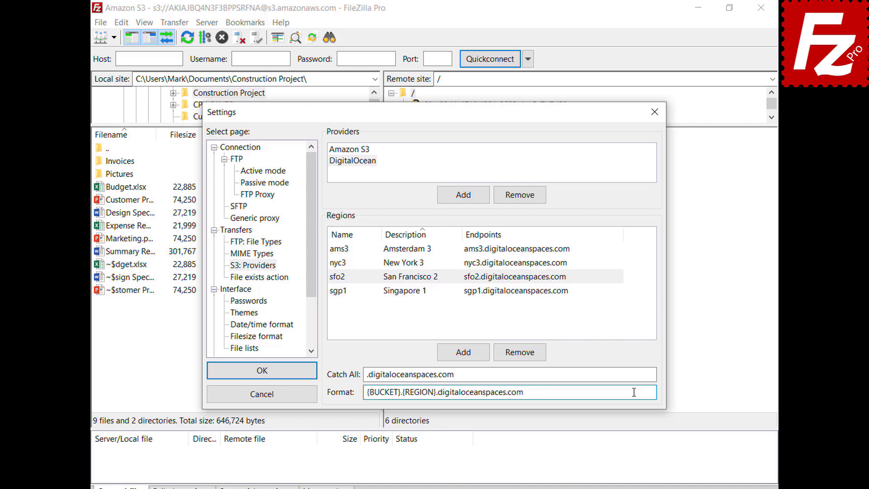
click(262, 374)
Step: Create a new Site Manager entry named 'Digital Ocean' using the Amazon S3 protocol
click(101, 23)
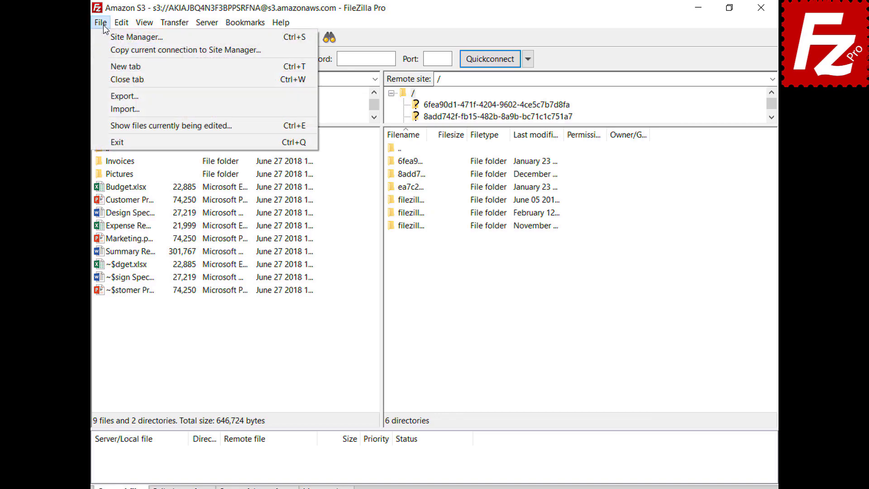
click(104, 40)
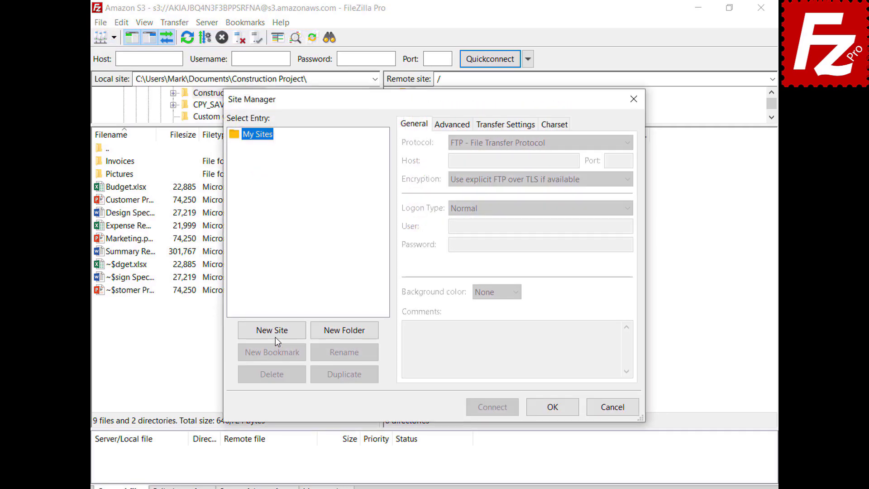
click(273, 331)
text(Digital Ocean)
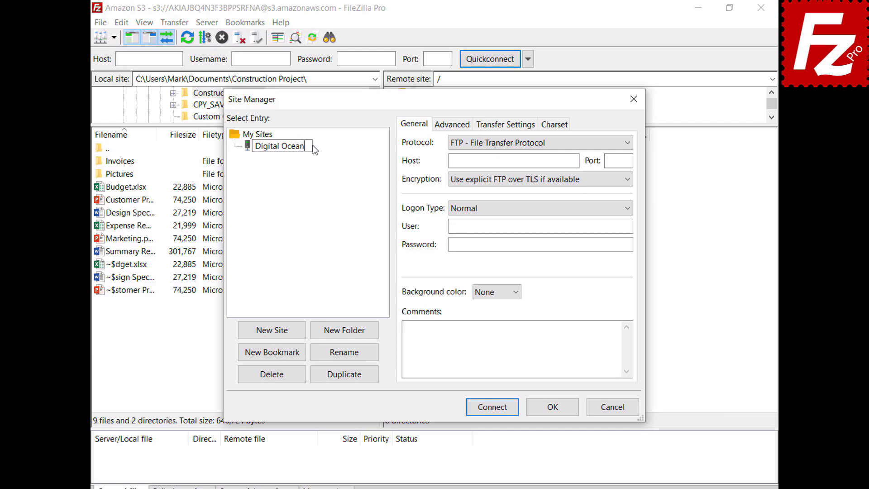
key(Return)
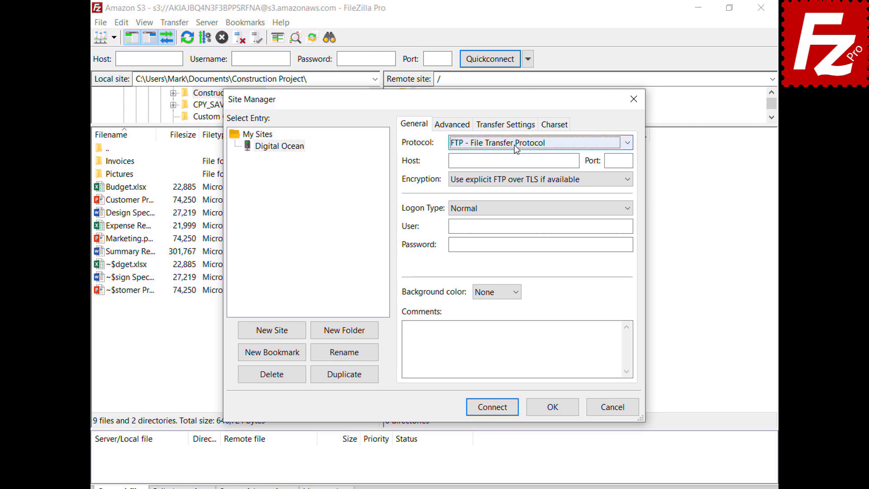
click(514, 145)
click(520, 179)
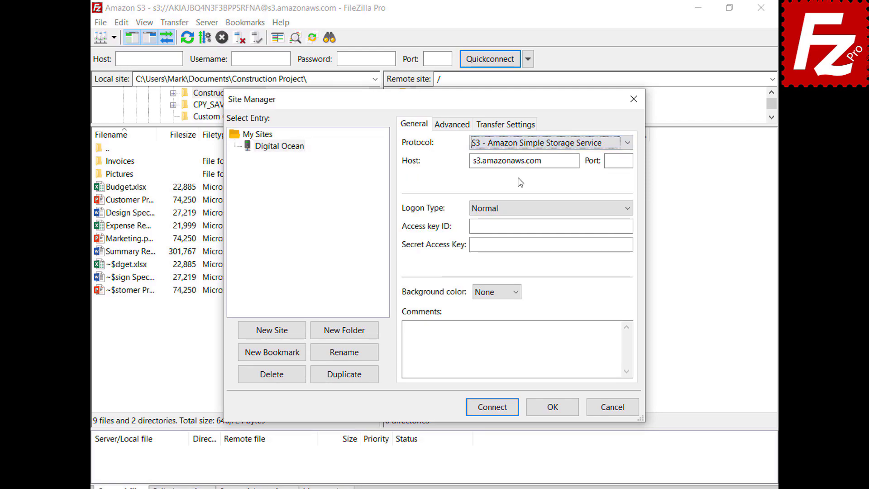
Step: Set host sfo3.digitaloceanspaces.com with the access key ID and secret key, then connect
double_click(575, 162)
key(BackSpace)
text(sfo3.digitaloceanspaces.com)
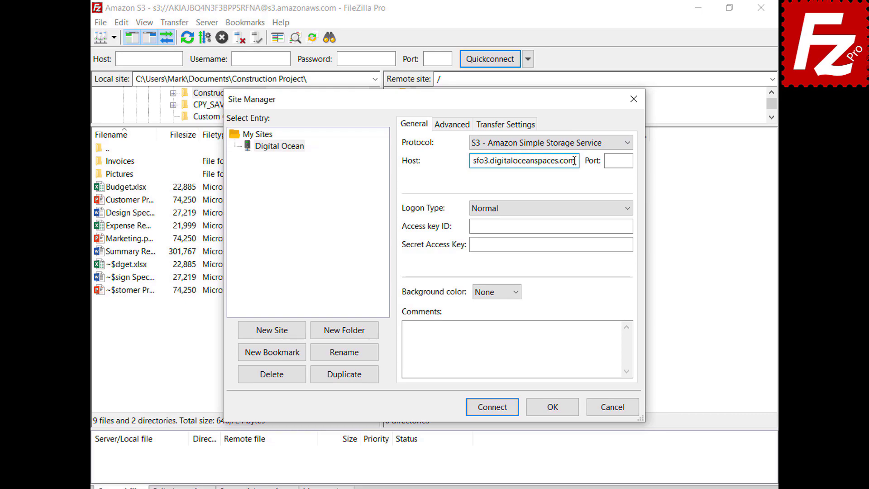
click(630, 226)
key(ctrl+v)
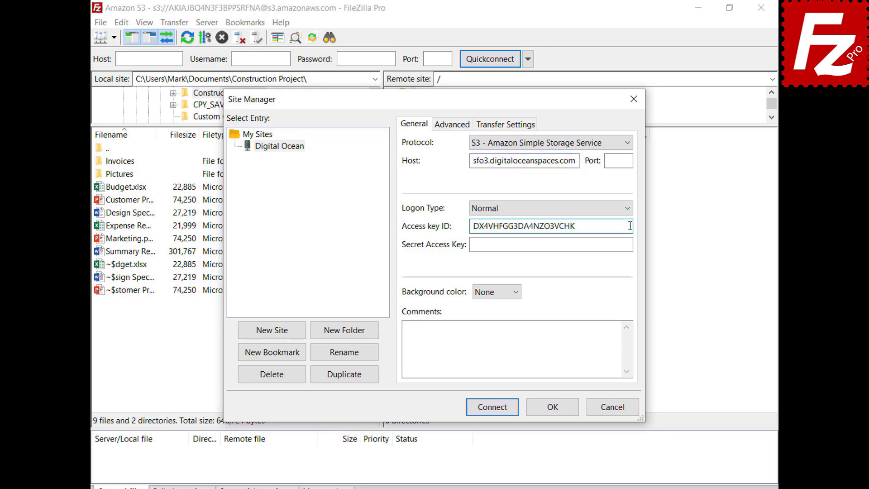
click(629, 245)
key(ctrl+v)
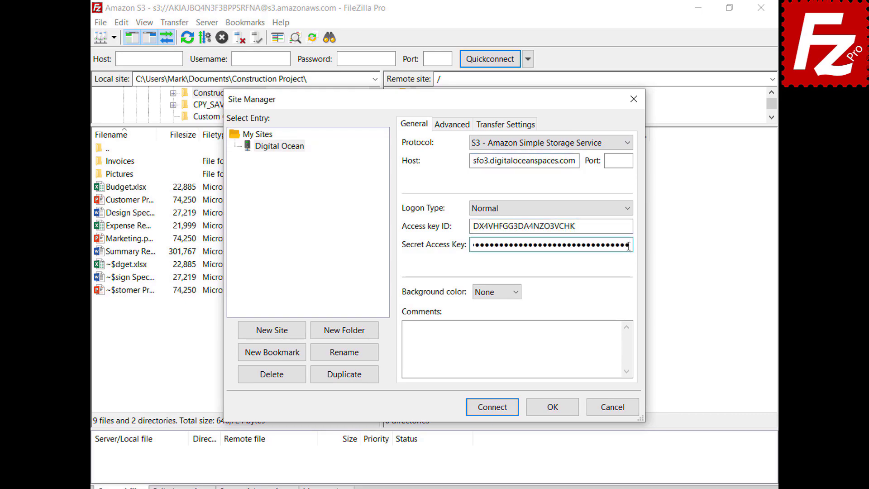
click(493, 407)
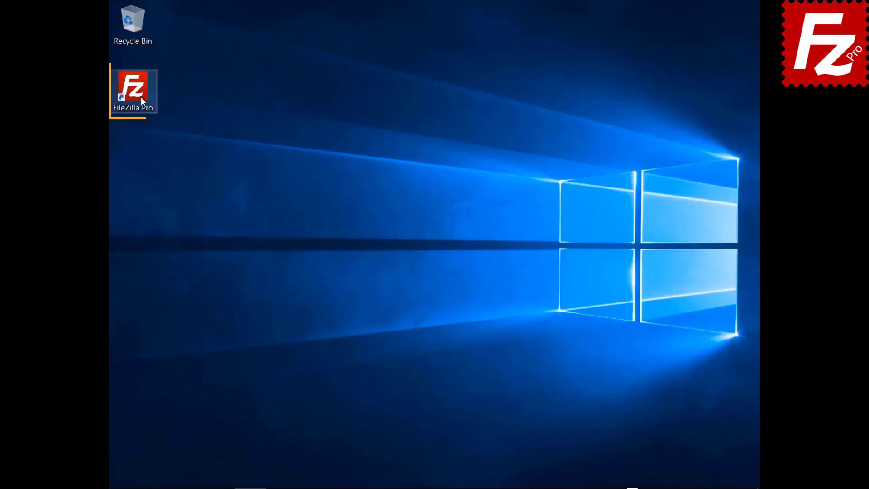
Step: Launch FileZilla Pro and create a site named 'S3 Connection' using the Amazon S3 protocol
double_click(141, 96)
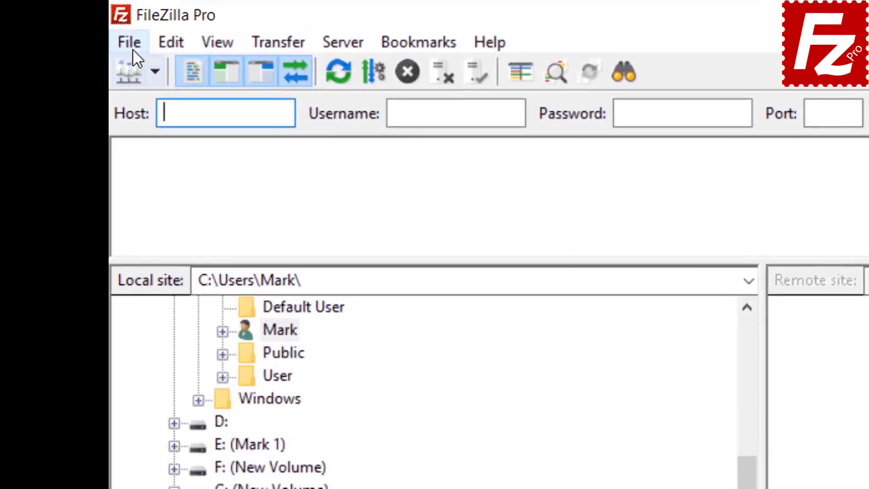
click(120, 22)
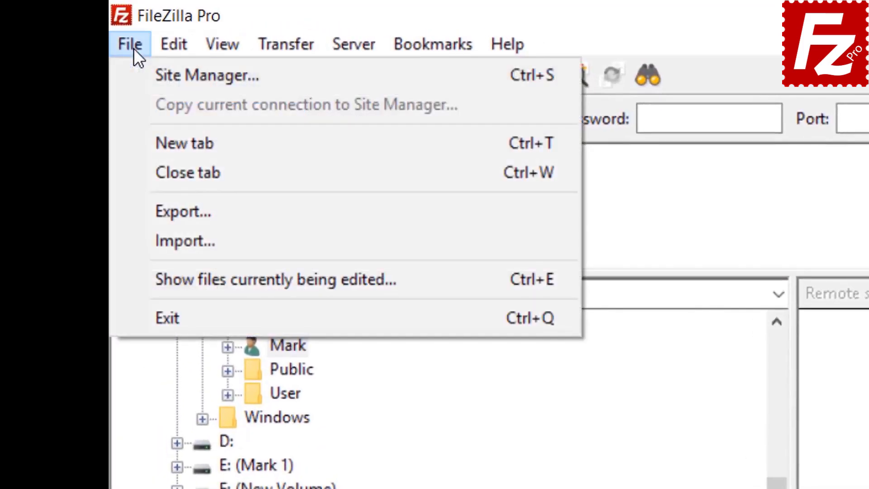
click(159, 74)
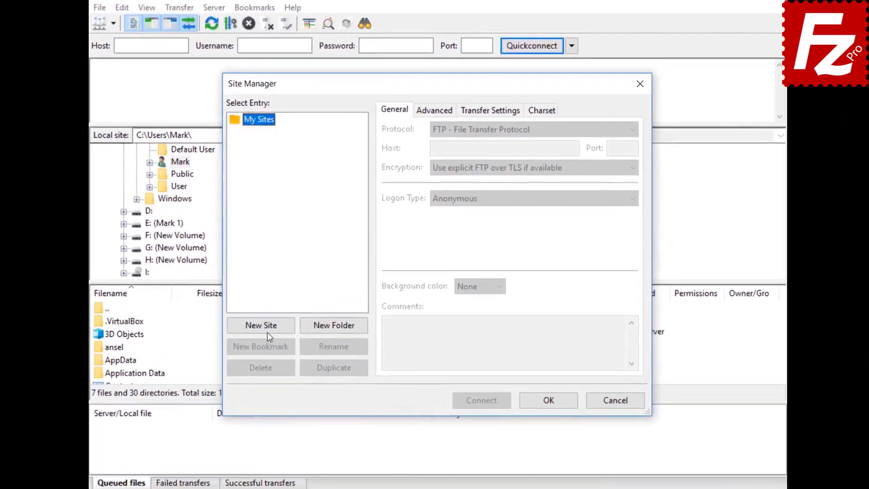
click(276, 319)
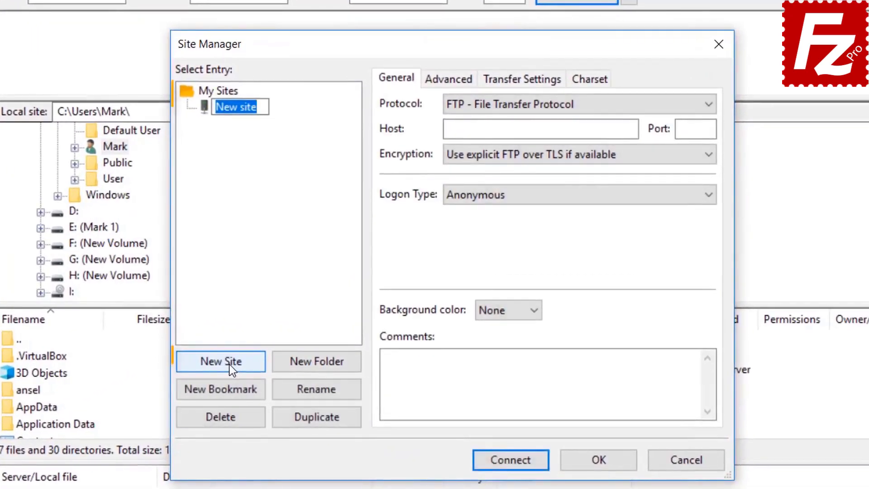
text(S3)
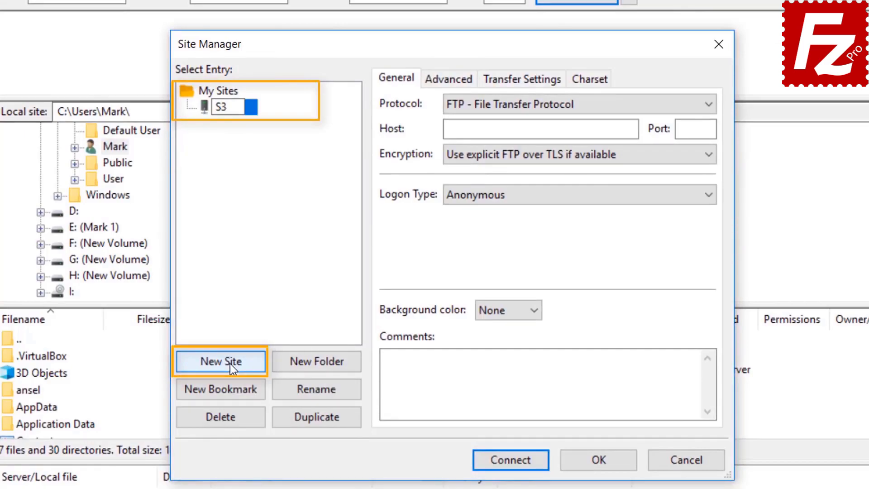
text( Connect)
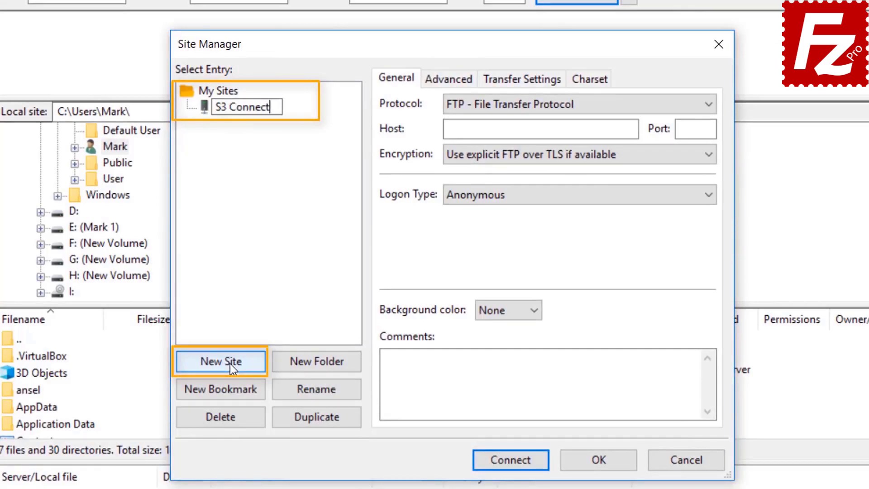
text(ion)
key(Return)
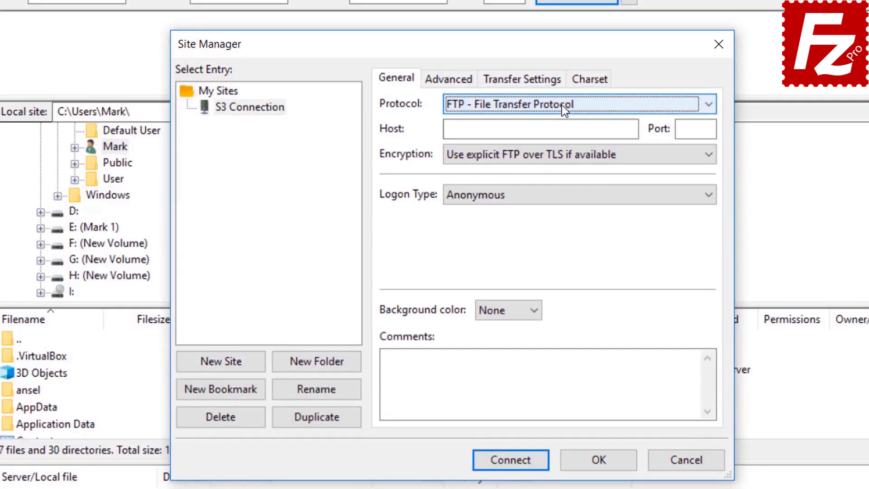
click(562, 105)
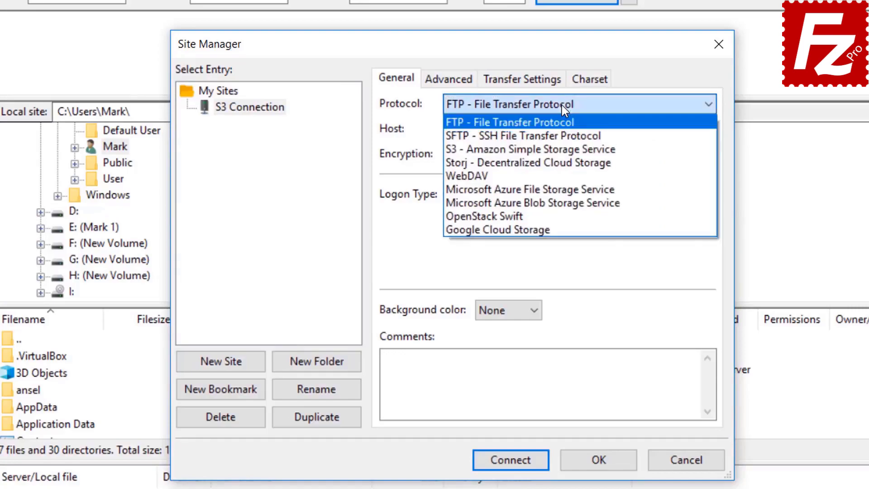
click(562, 149)
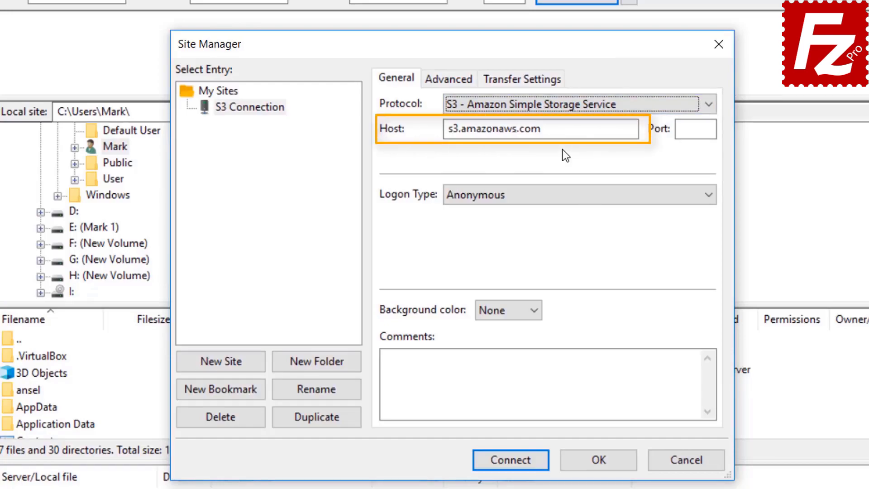
Step: Use Normal logon with the access key ID and secret key, connect, and remember passwords
click(557, 197)
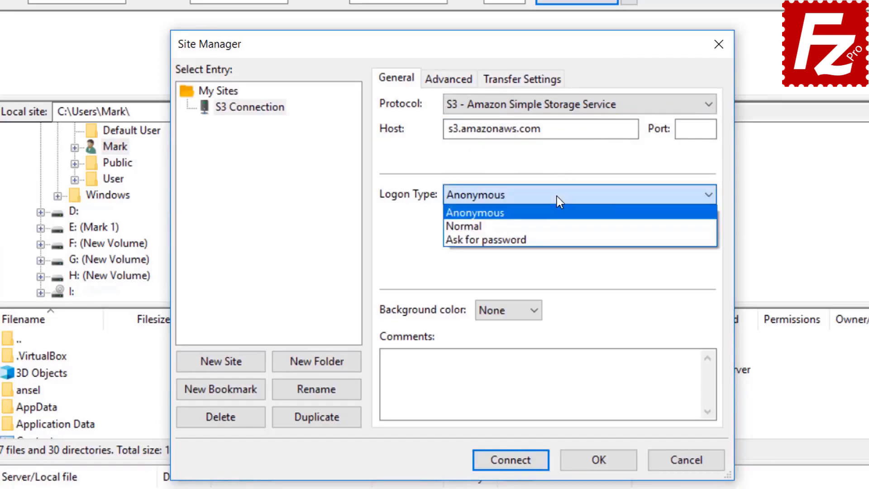
click(557, 224)
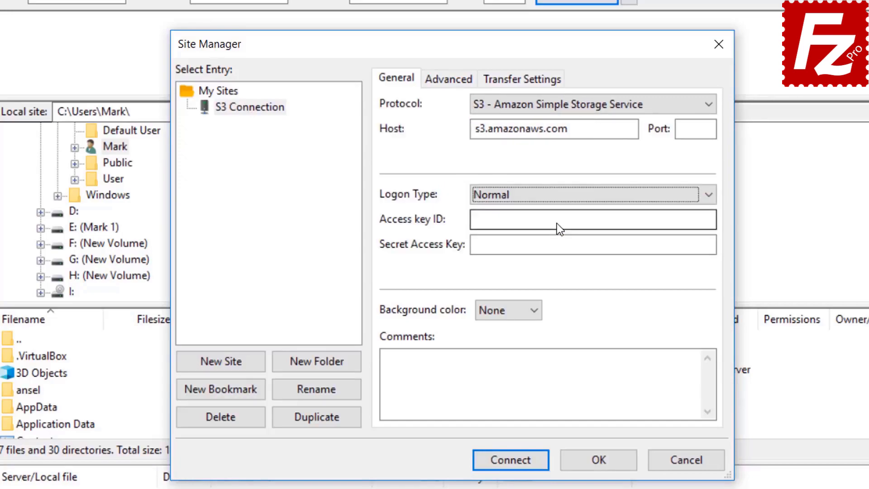
click(557, 224)
key(ctrl+v)
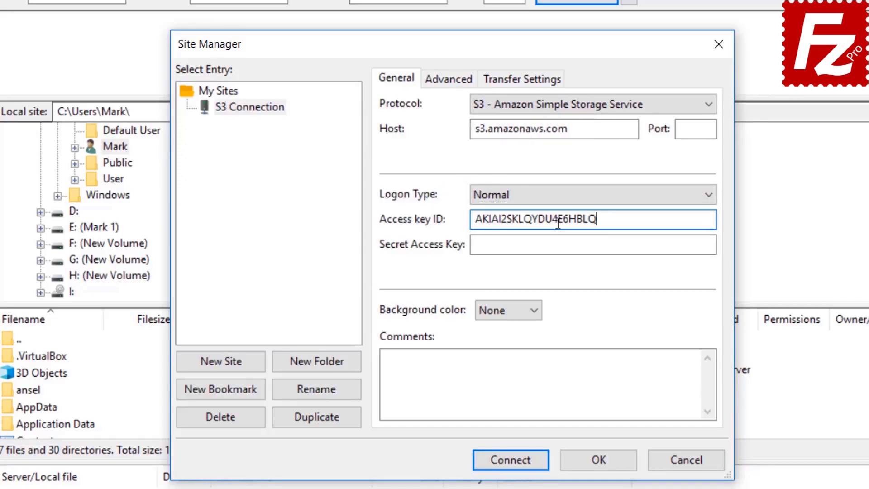
click(563, 244)
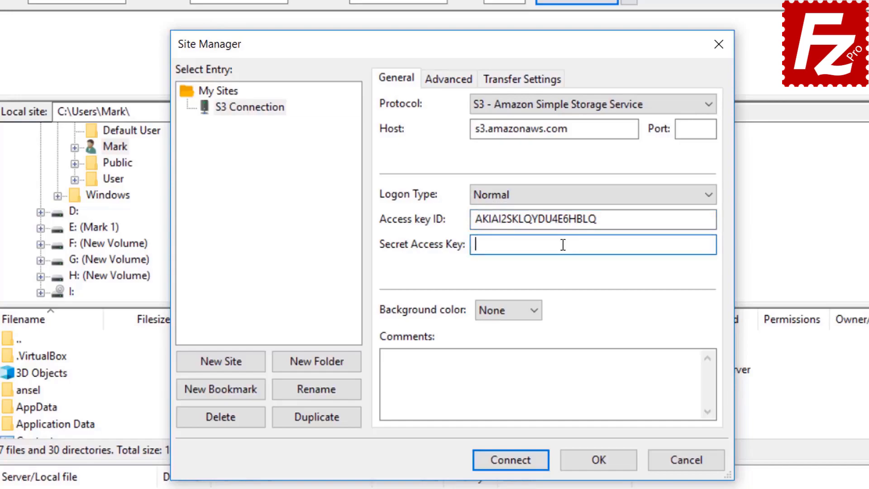
key(ctrl+v)
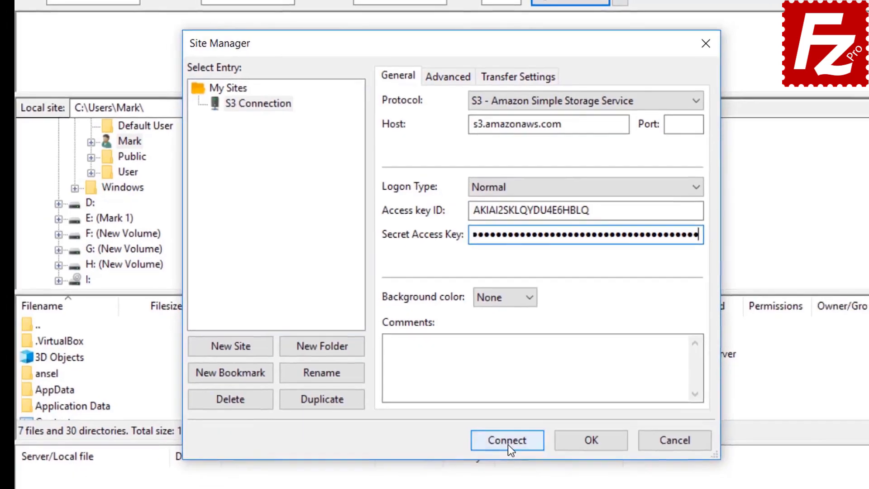
click(508, 444)
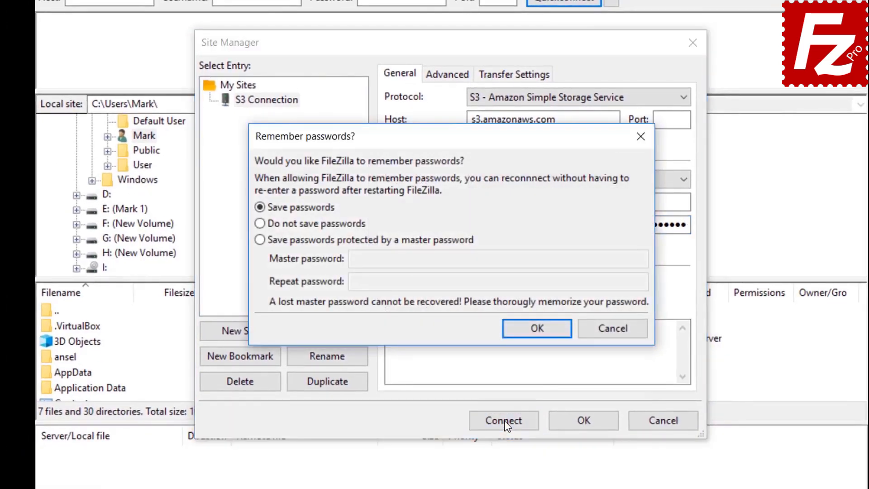
click(535, 329)
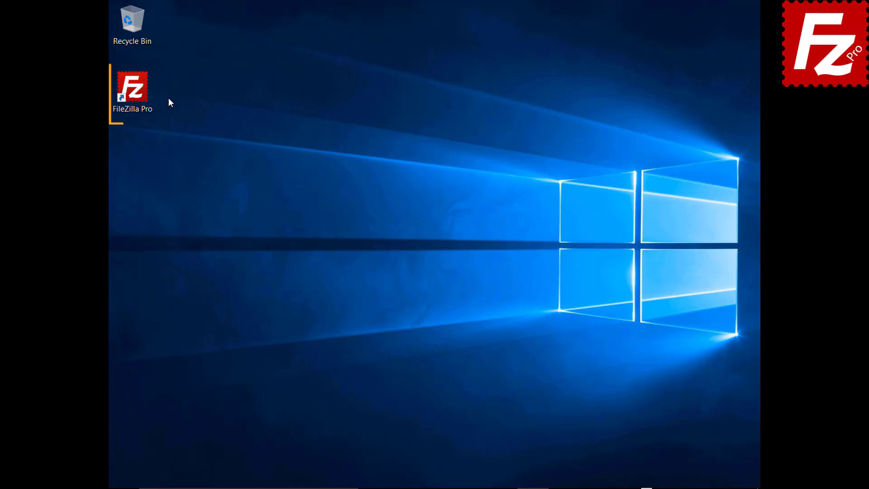
Step: Launch FileZilla Pro and connect to the saved S3 site from the Site Manager
double_click(138, 94)
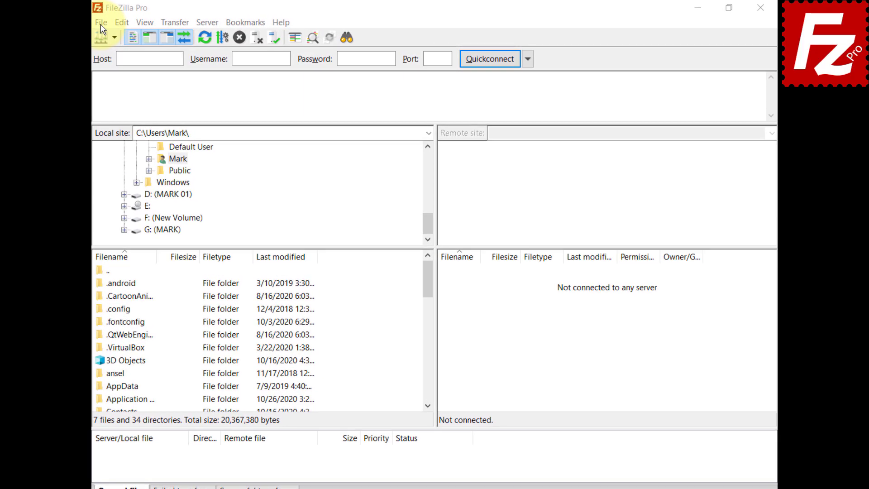
click(100, 22)
click(106, 36)
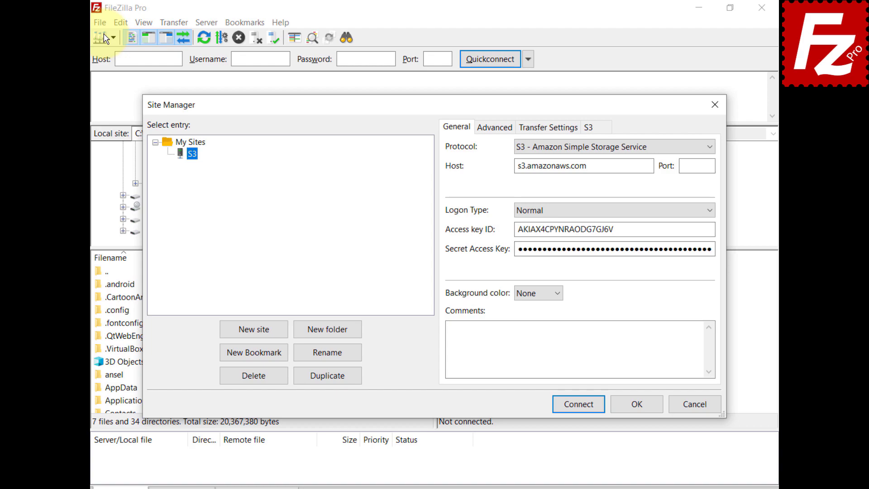
click(582, 408)
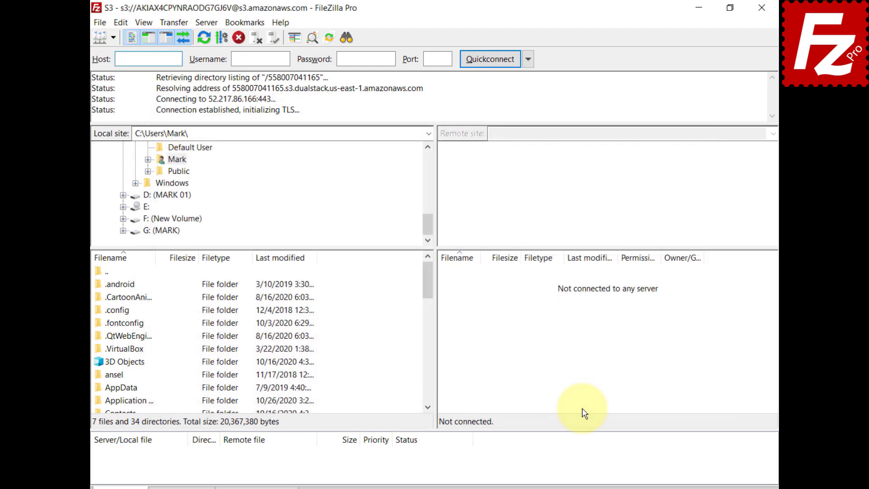
Step: Browse the Transfer > S3 Options > Canned ACL menu
click(170, 22)
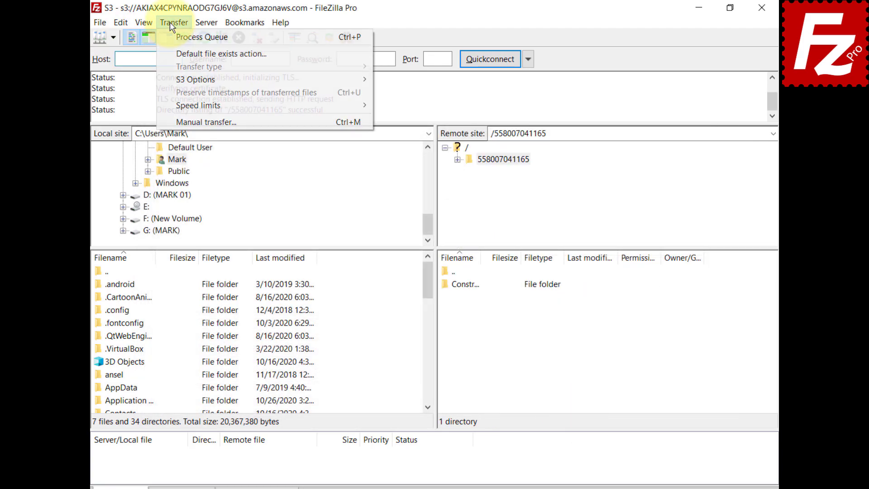
mouse_move(176, 85)
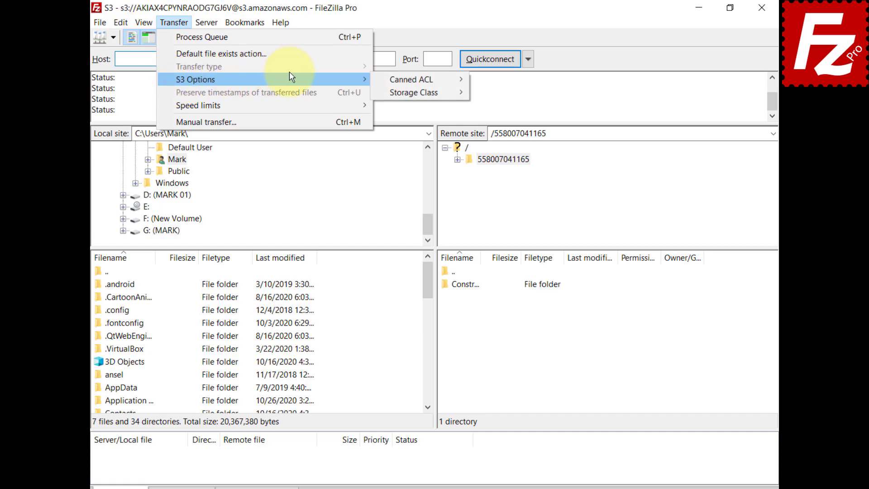
mouse_move(407, 86)
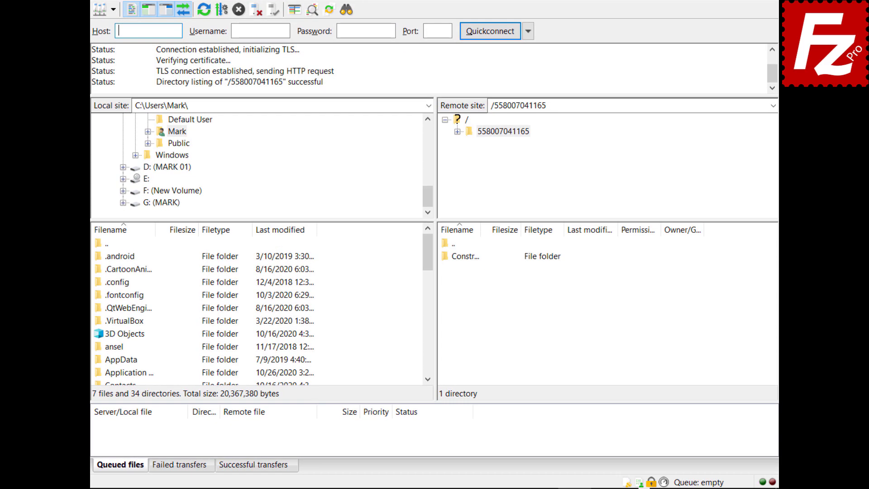
Step: Show the canned ACL choices for uploads from the status bar icon
click(640, 483)
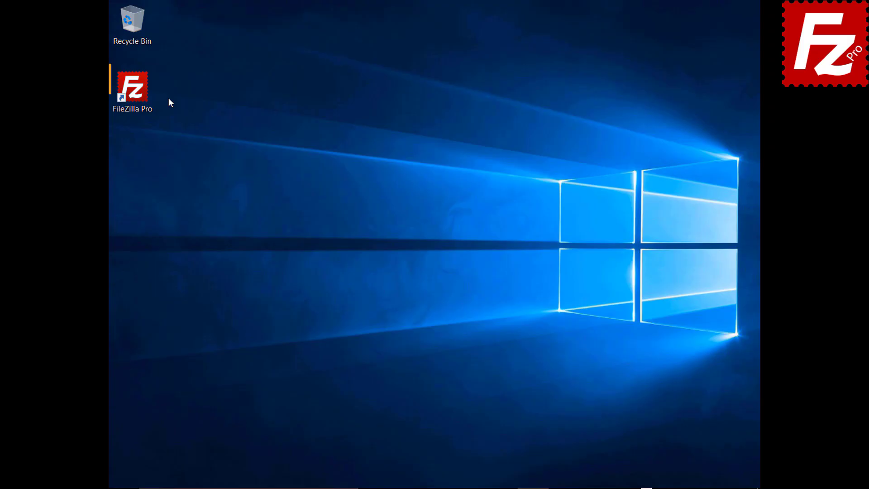
Step: Relaunch FileZilla Pro from its desktop icon
double_click(138, 94)
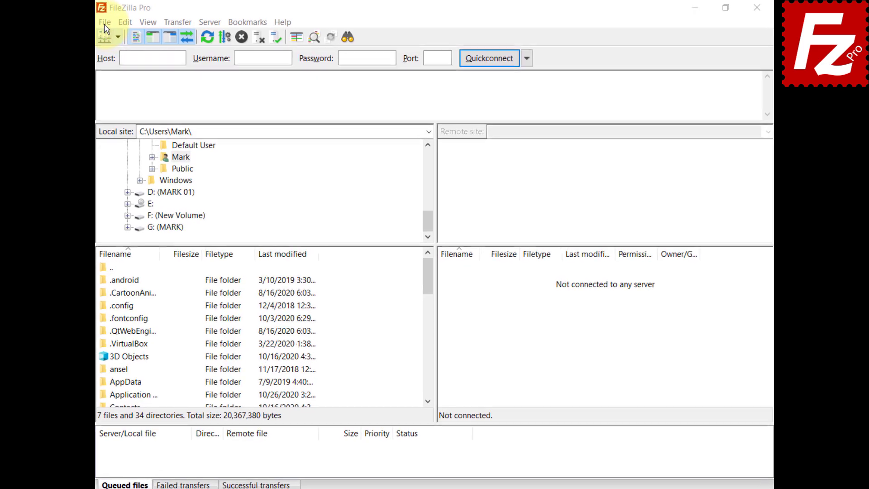
Step: Reconnect to the saved S3 site through the Site Manager
click(118, 34)
click(102, 34)
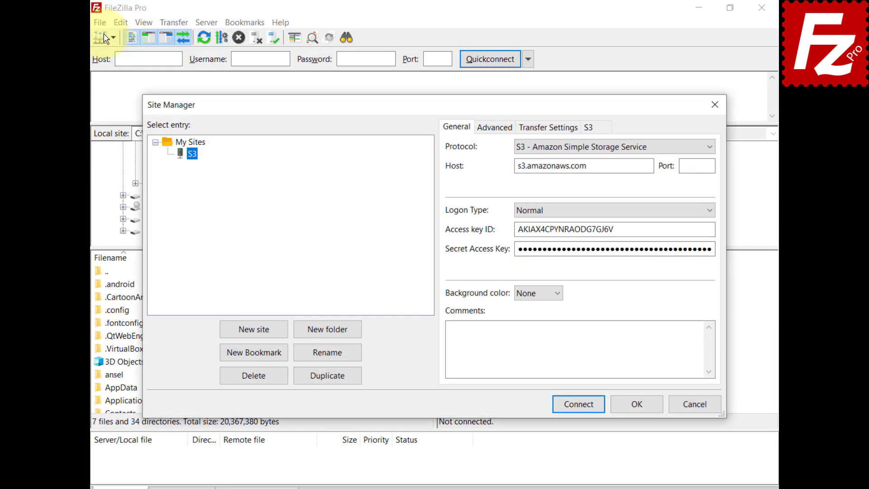
click(581, 407)
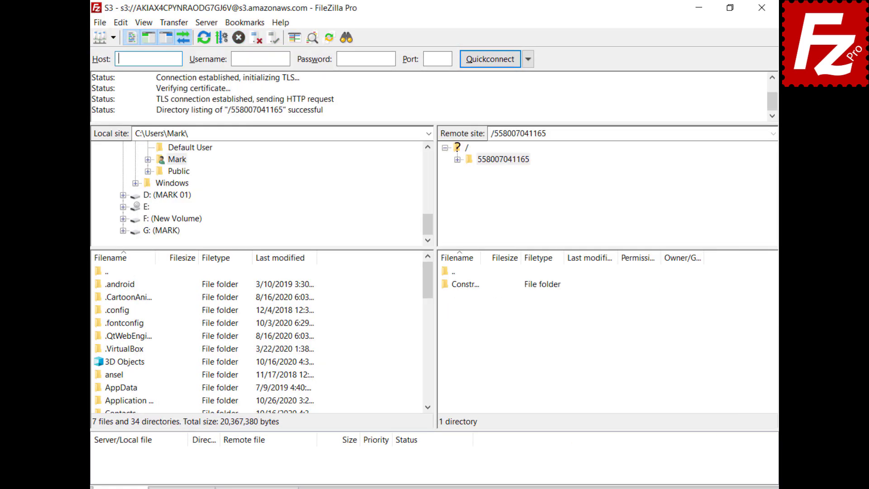
Step: Browse Transfer > S3 Options > Storage Class and show the status-bar storage class choices
click(174, 22)
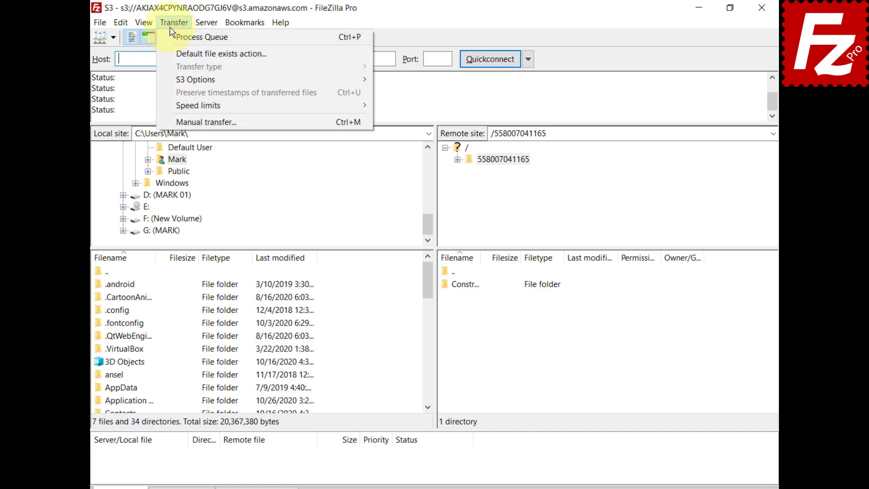
mouse_move(179, 82)
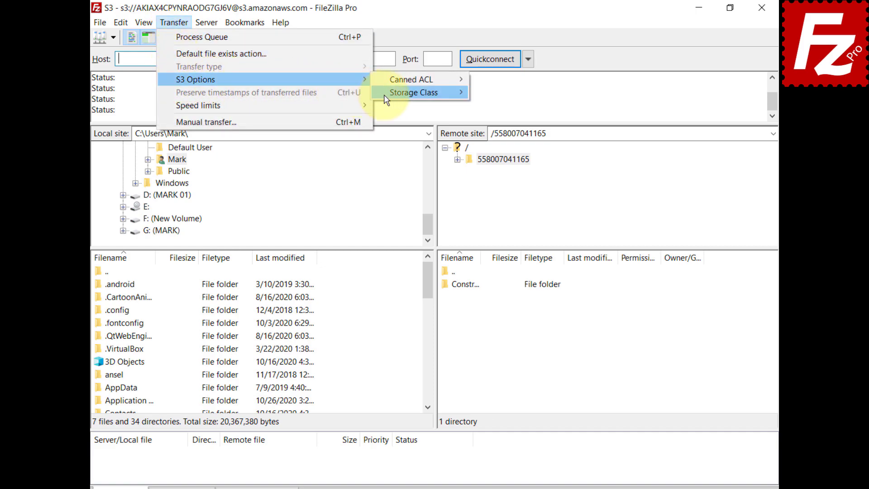
mouse_move(386, 98)
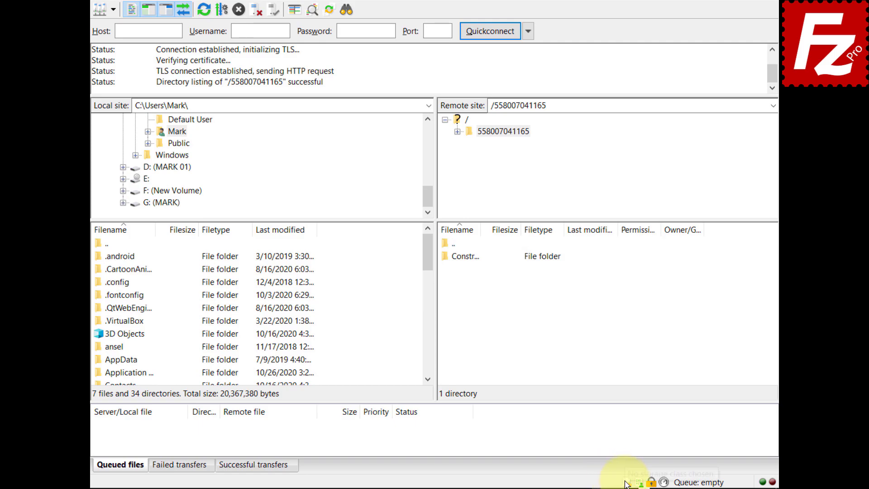
click(627, 483)
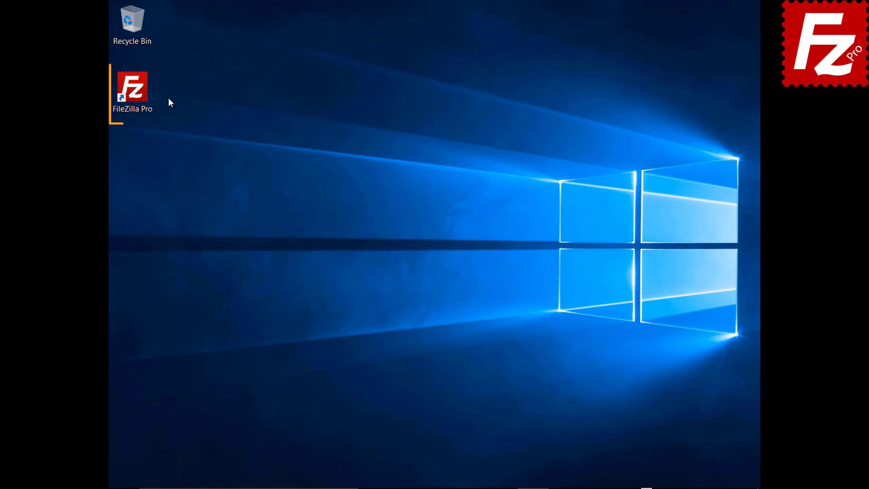
Step: Launch FileZilla Pro, connect to the saved S3 site, and right-click the remote Summary Word document
double_click(134, 92)
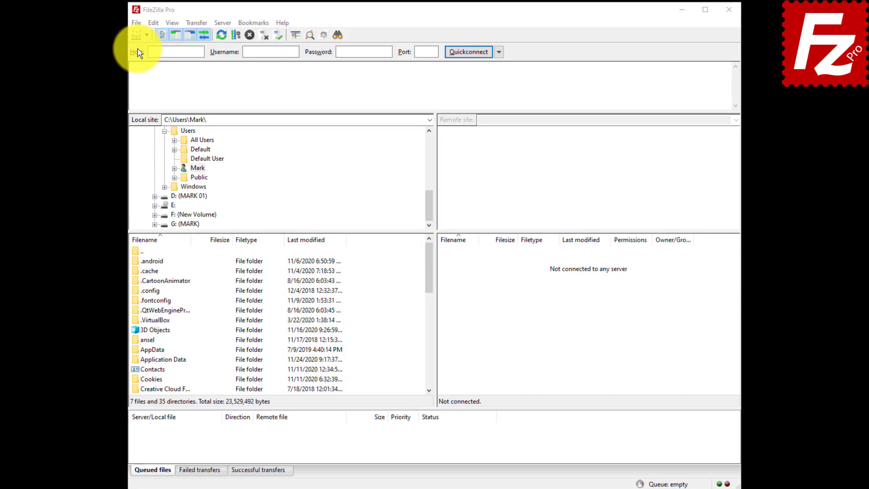
click(136, 22)
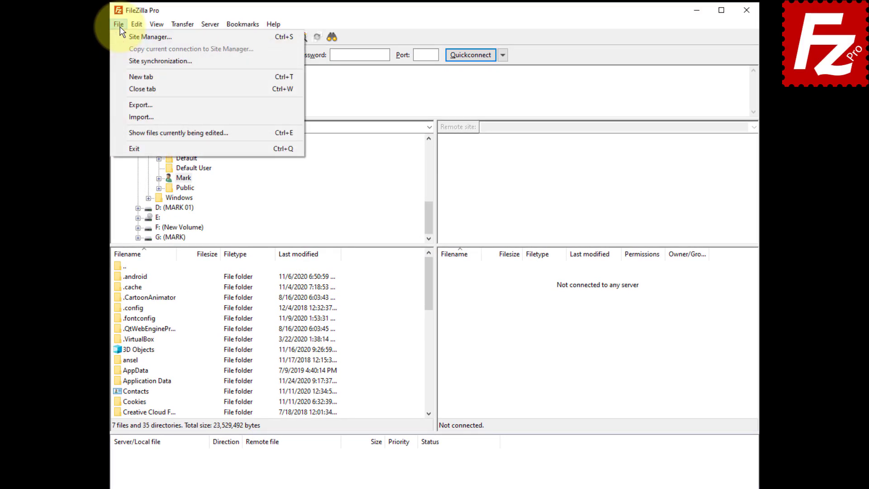
click(150, 36)
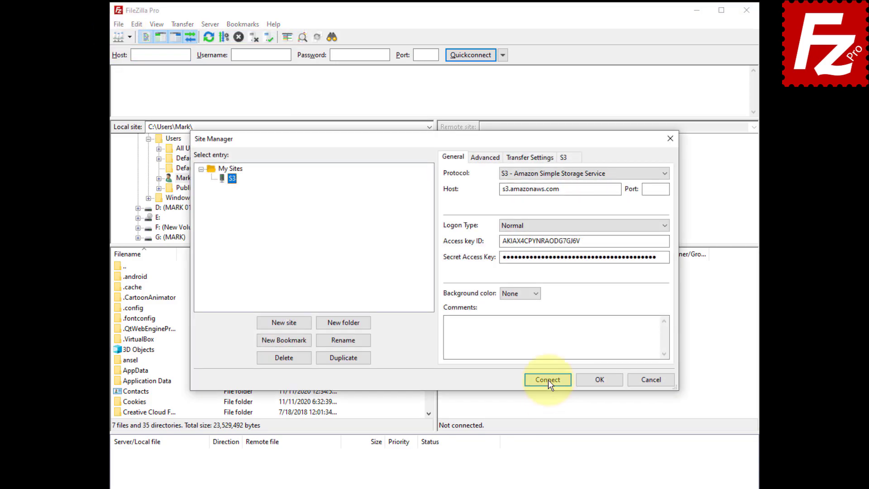
click(548, 379)
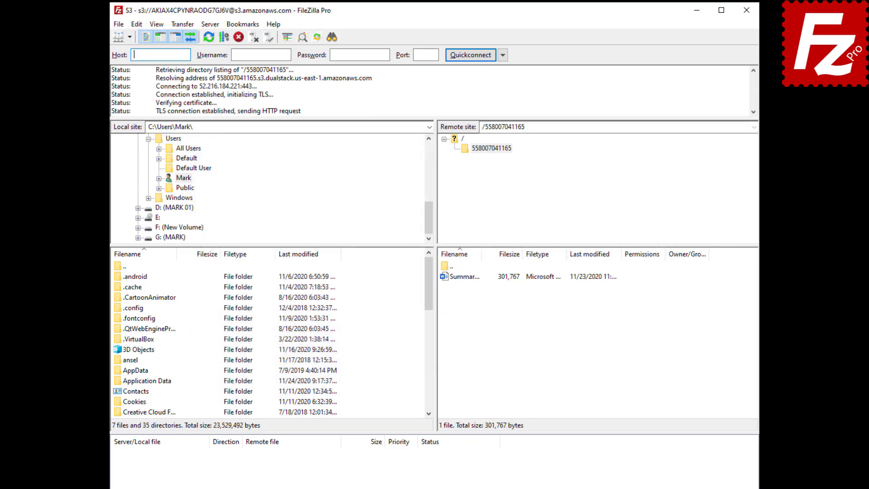
click(460, 278)
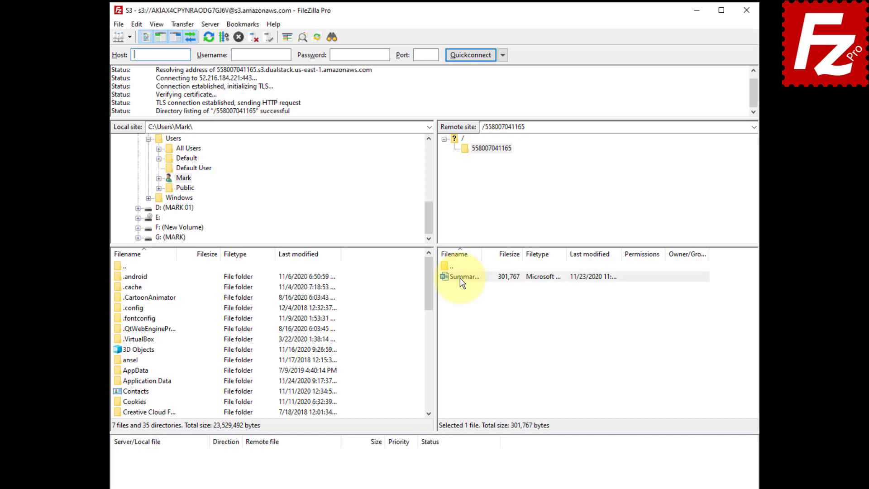
right_click(460, 280)
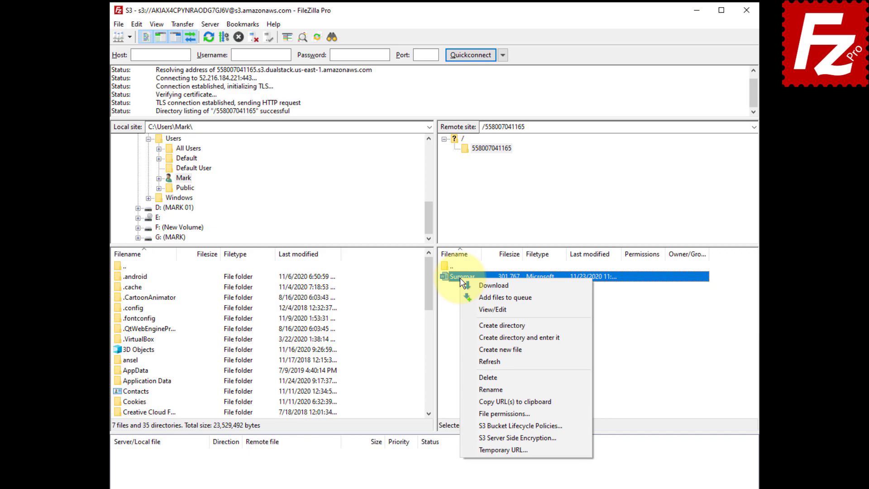
Step: Open S3 properties of Summary Report.docx and add grantee Everyone with Read permission
click(465, 411)
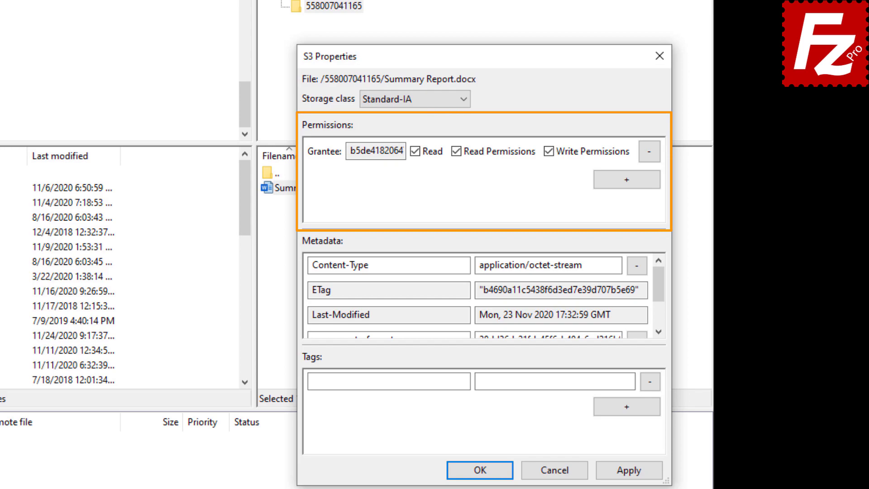
click(627, 184)
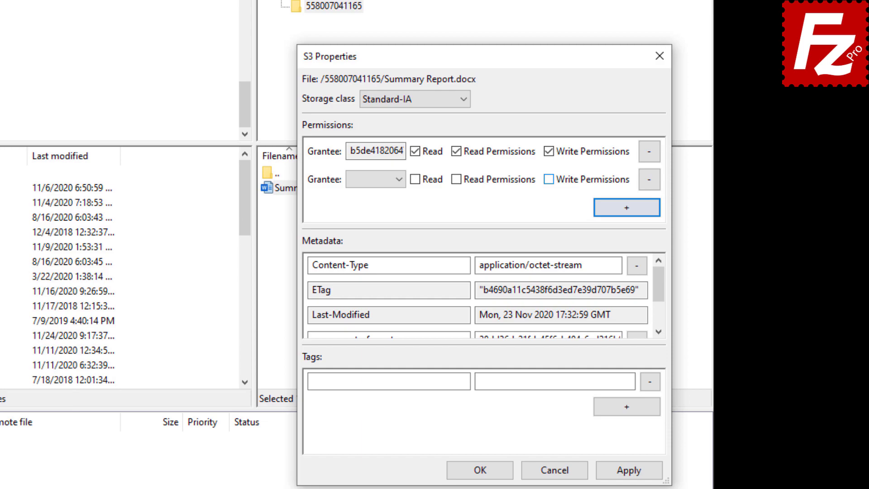
click(401, 180)
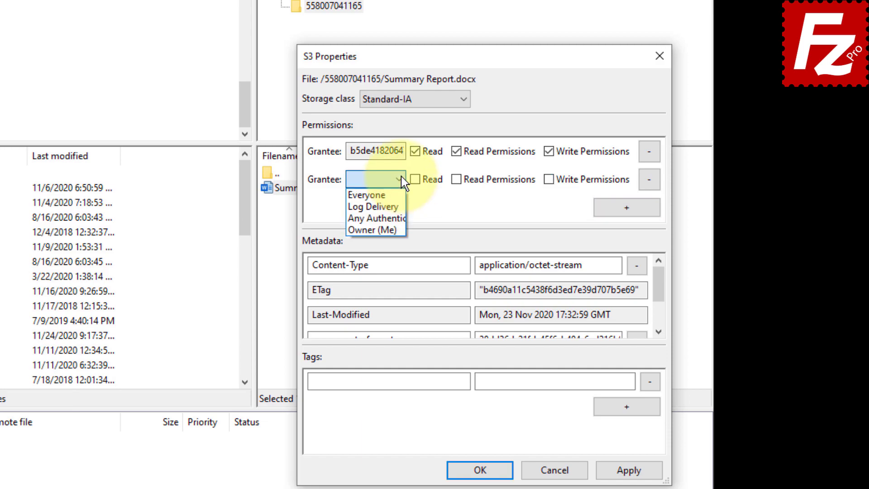
click(401, 193)
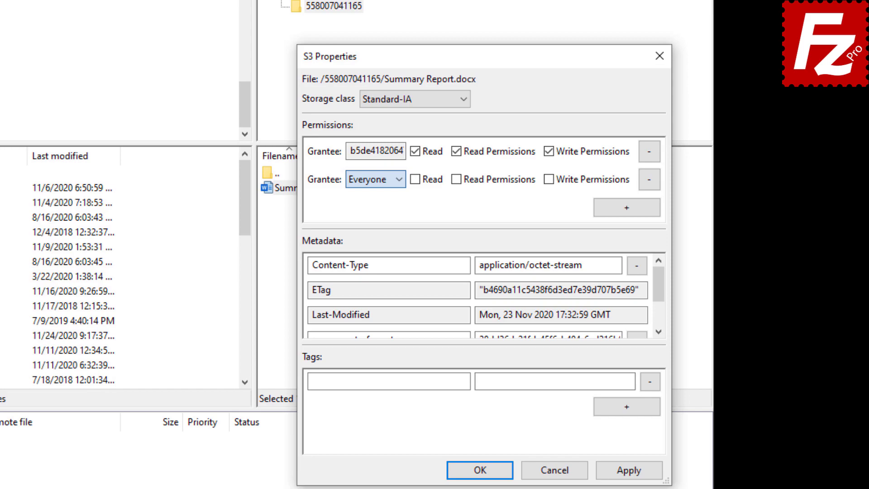
click(415, 180)
click(659, 305)
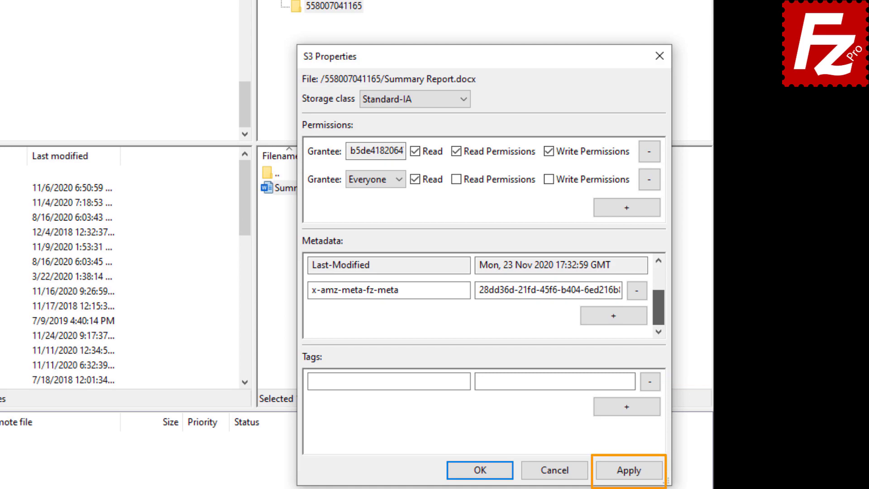
Step: Apply the Everyone Read grant on Summary Report.docx by confirming the properties with OK
click(484, 471)
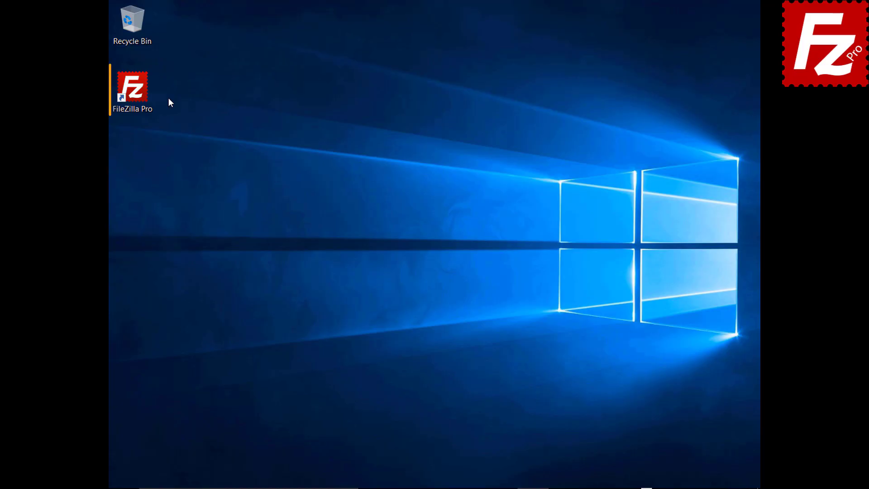
Step: Connect to Amazon S3, open Budget.xlsx's Server Side Encryption, try AWS KMS, then cancel
double_click(132, 91)
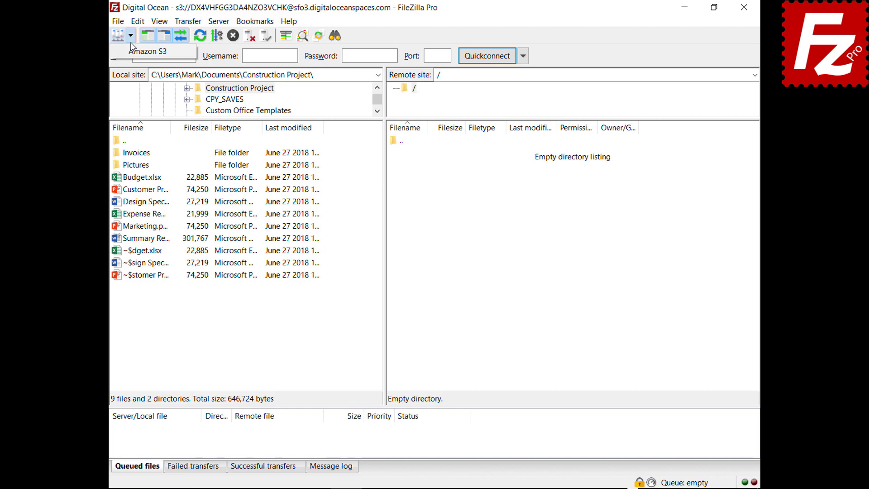
click(133, 52)
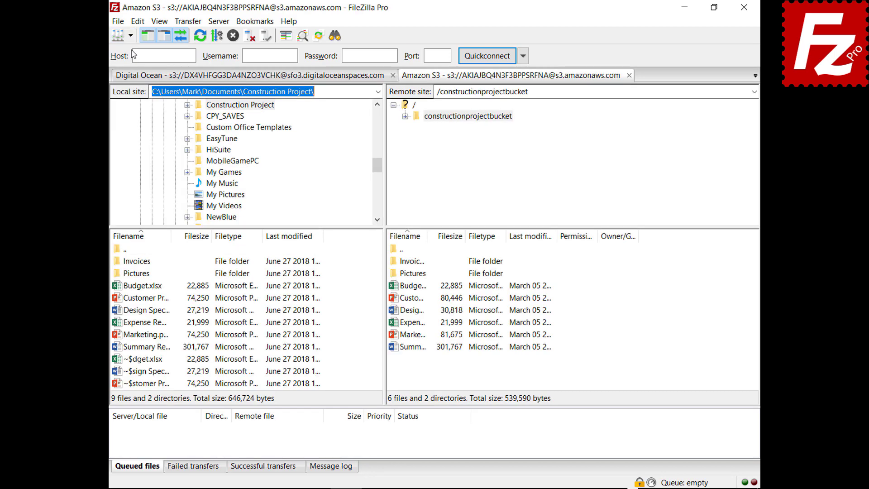
right_click(394, 289)
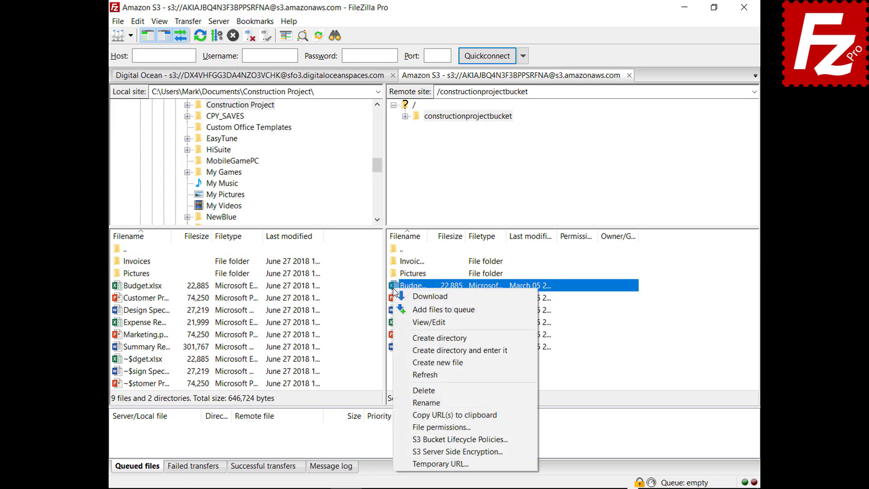
click(410, 452)
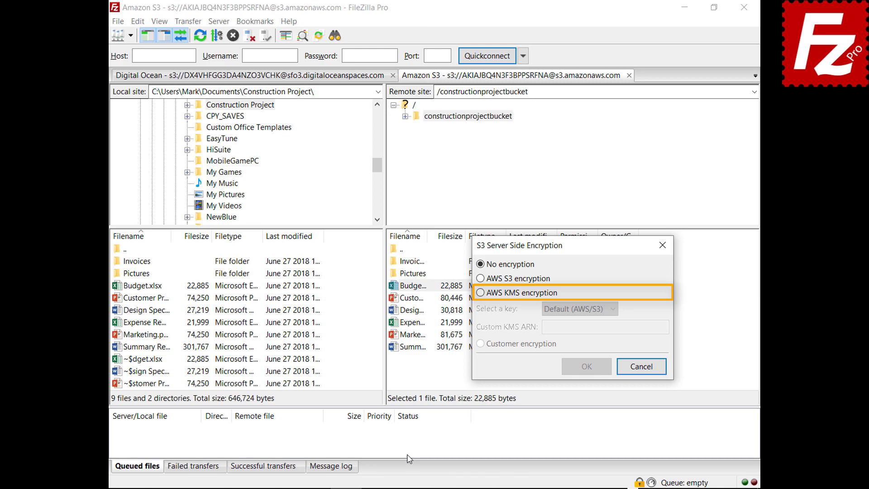
click(480, 293)
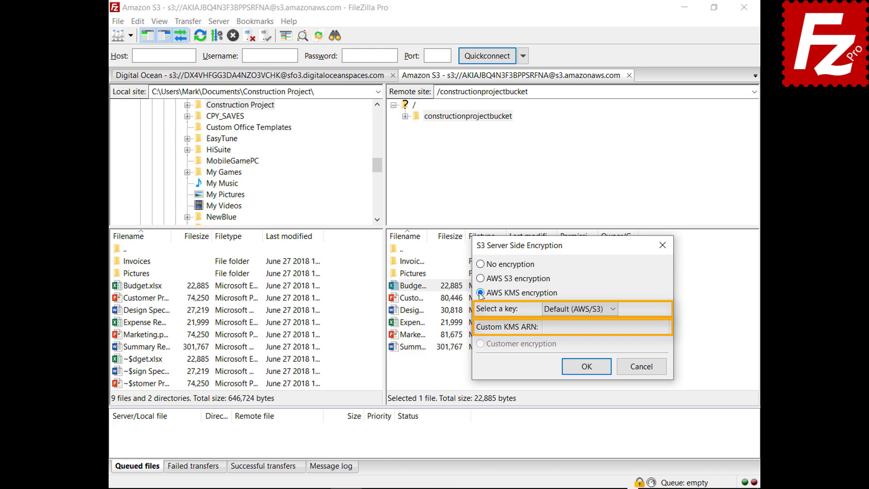
click(646, 372)
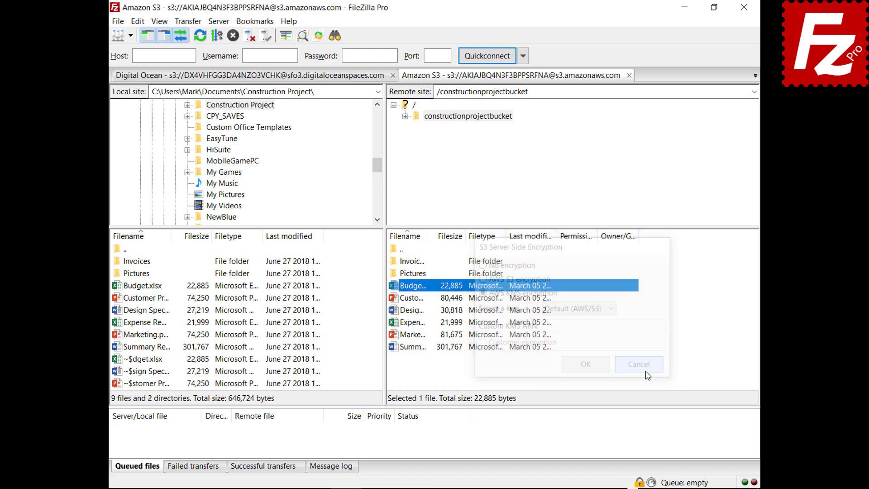
click(118, 21)
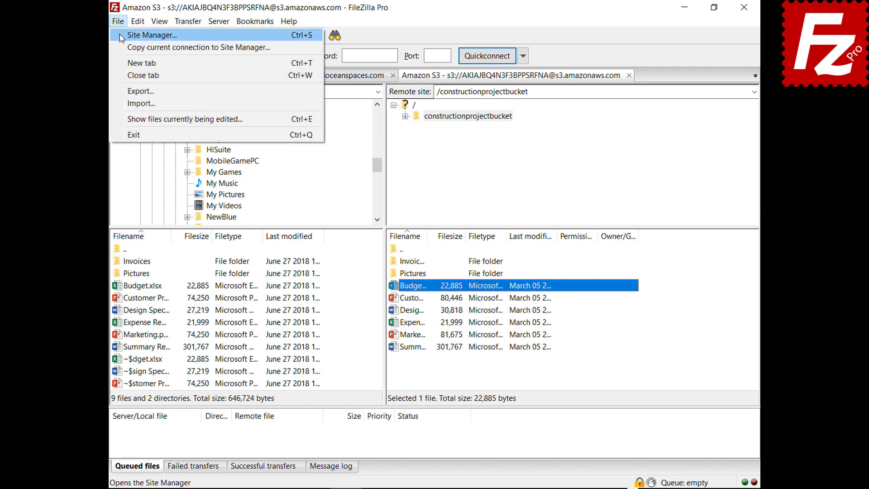
click(122, 36)
click(556, 125)
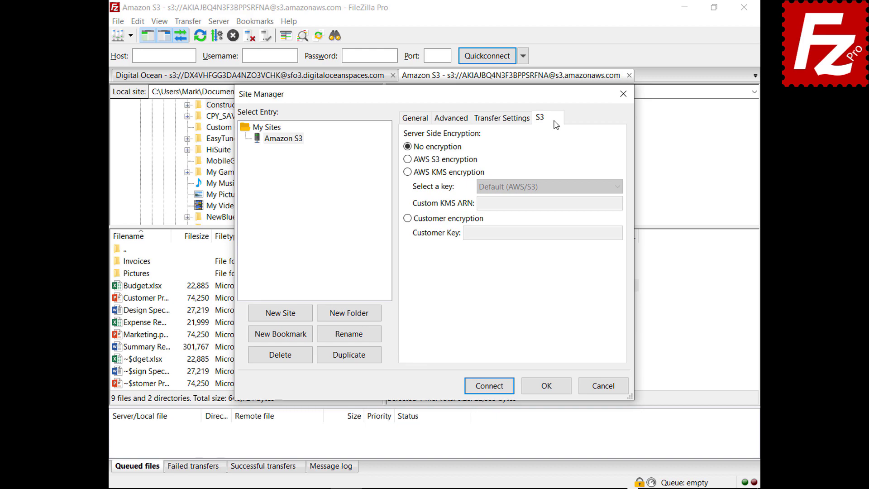
click(408, 159)
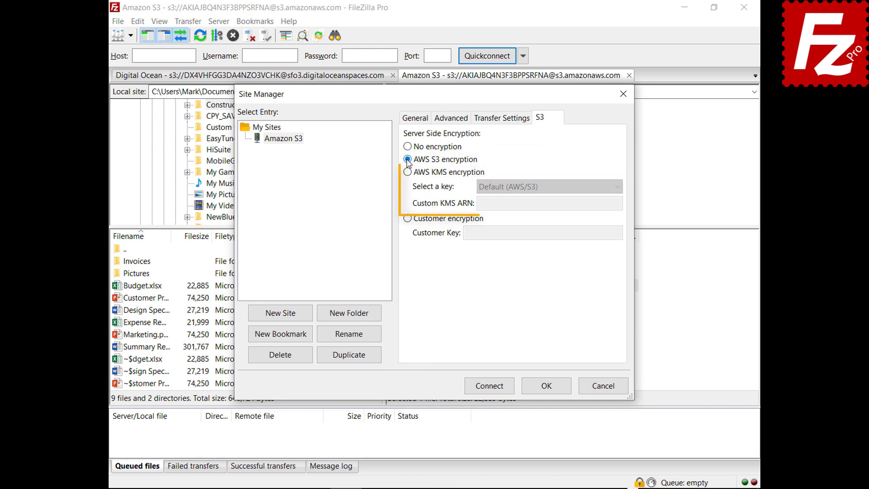
click(407, 172)
click(617, 187)
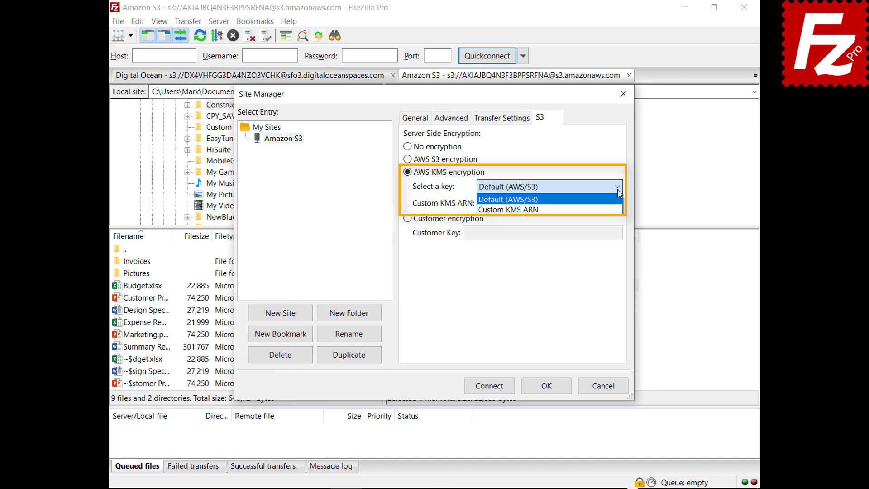
click(618, 189)
click(408, 220)
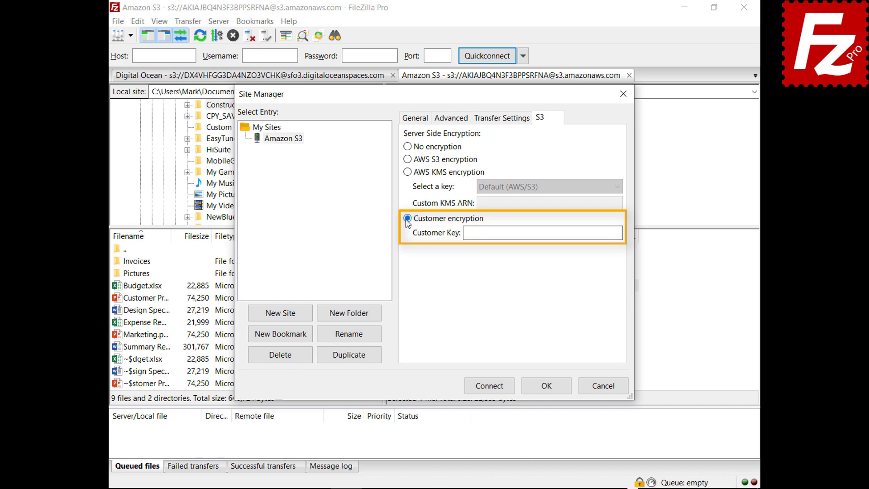
click(603, 386)
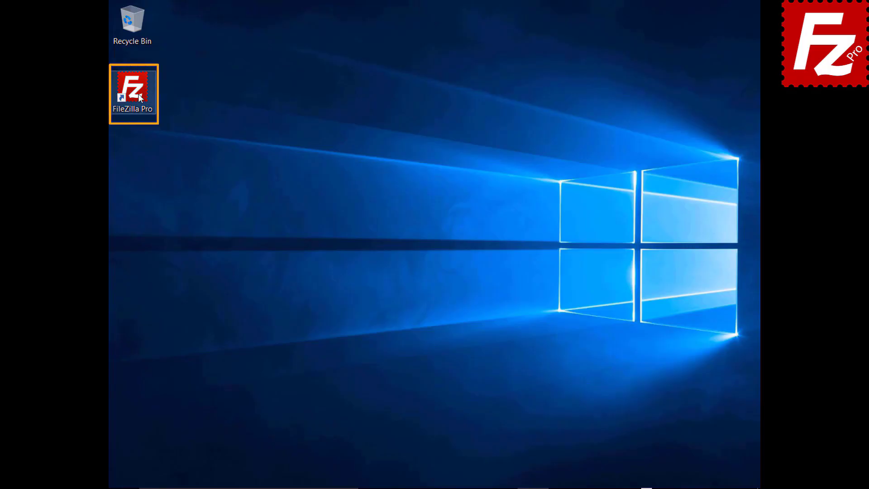
Step: Launch FileZilla Pro and open Settings at the S3: Providers page showing Amazon S3 regions
double_click(139, 96)
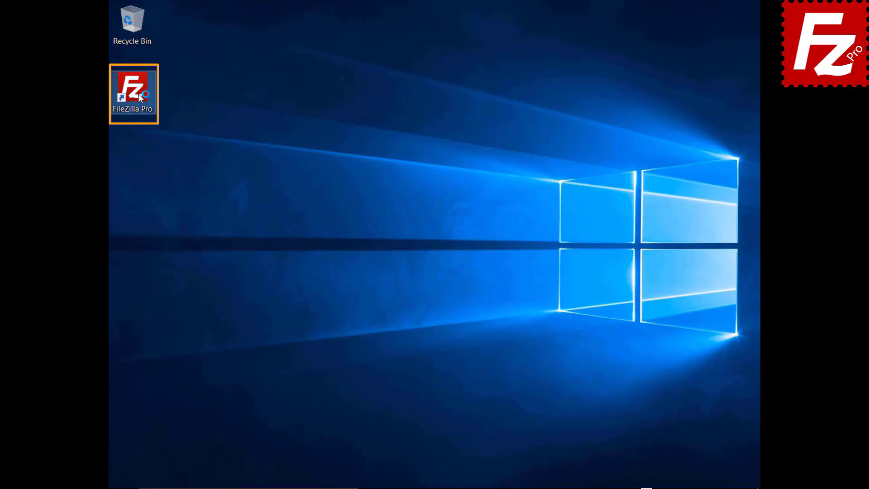
click(123, 22)
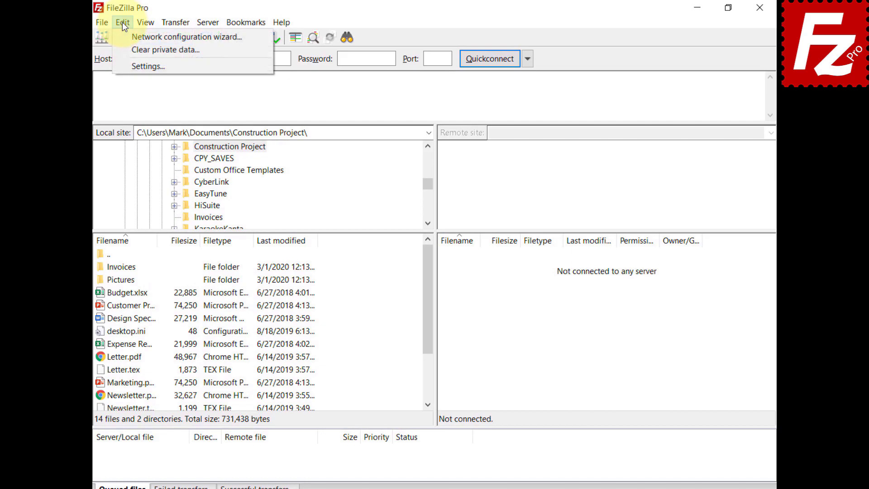
click(124, 64)
click(266, 258)
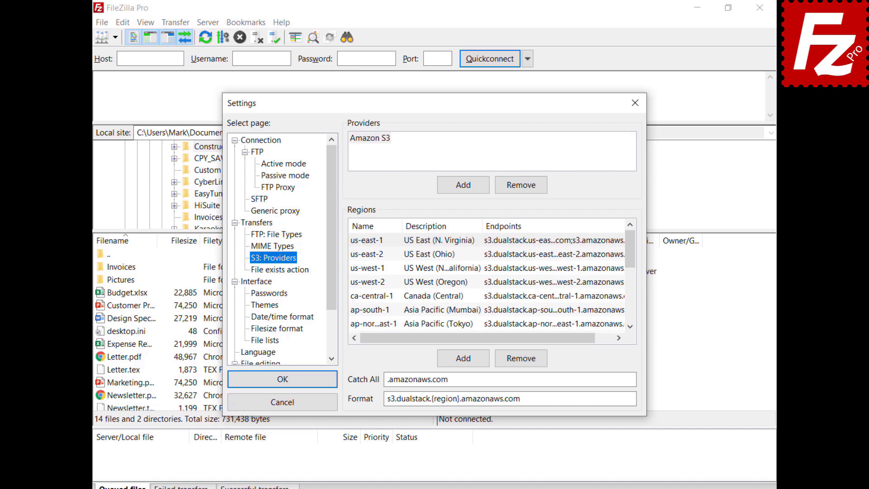
Step: Add an Alibaba Object Storage provider with a Hangzhou region, China (Hangzhou) description and endpoints
click(464, 186)
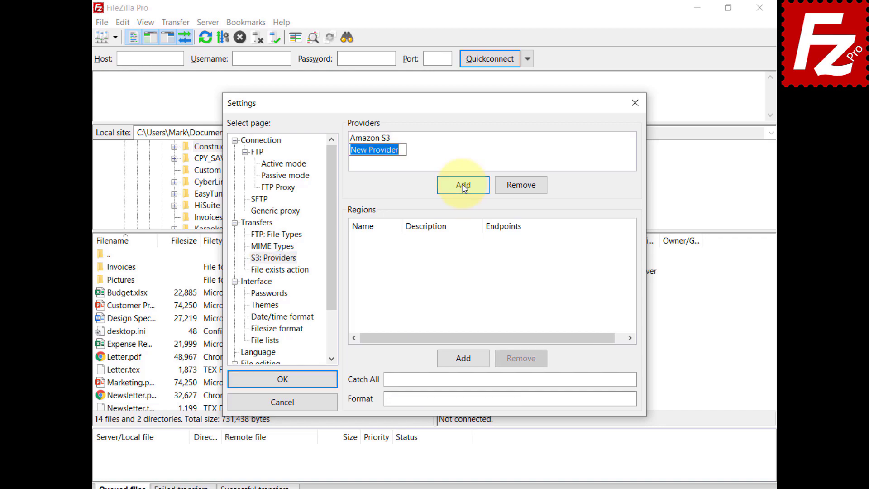
text(Alibaba Object St)
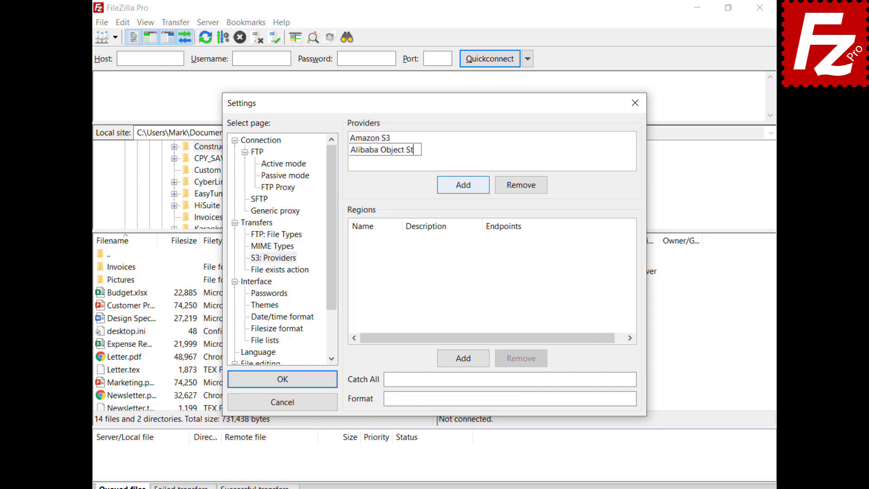
text(orage)
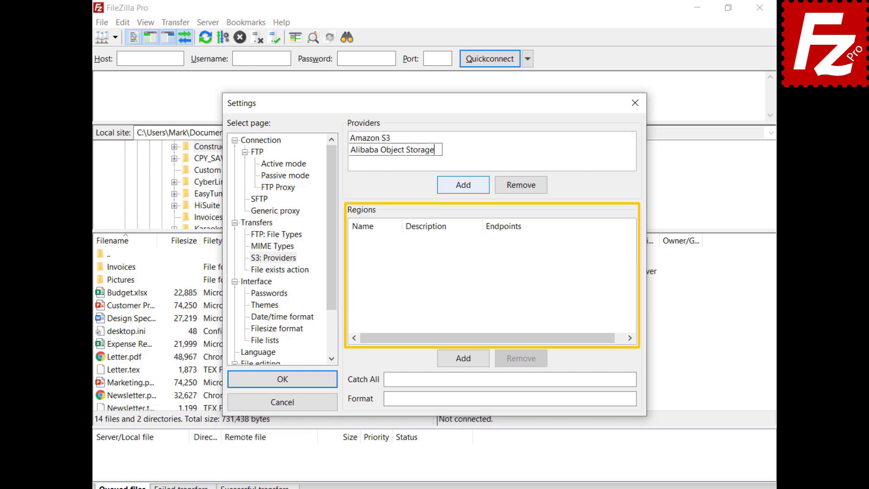
click(467, 359)
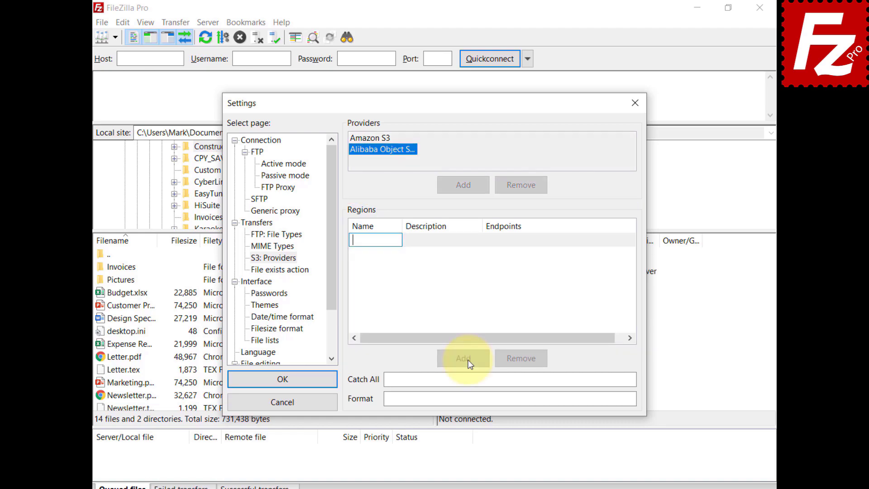
text(oss-cn-hangzhou)
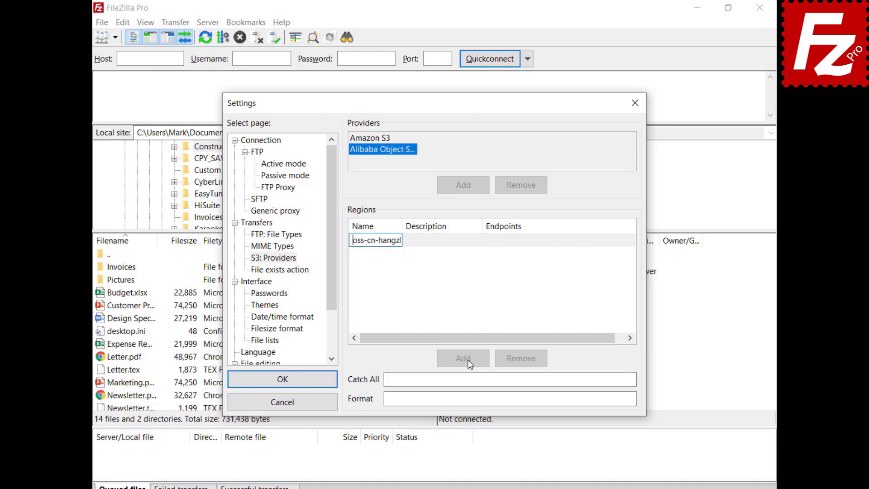
click(438, 243)
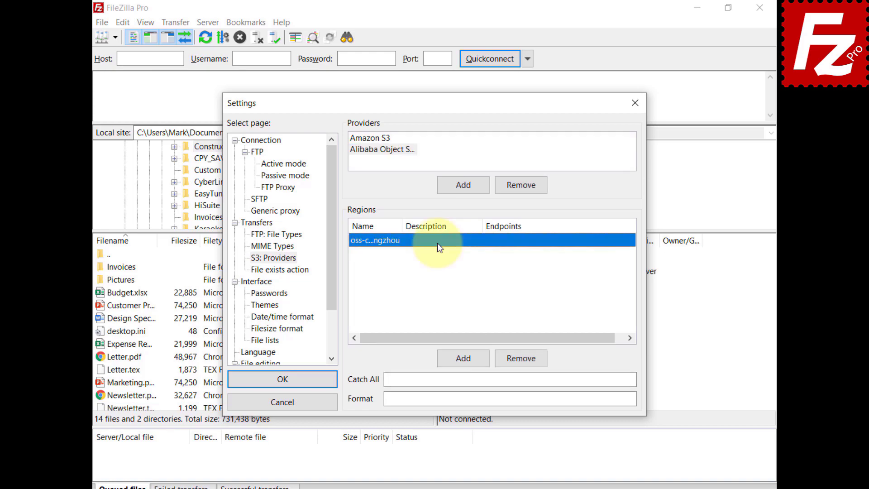
click(437, 243)
text(China (Hangzhou))
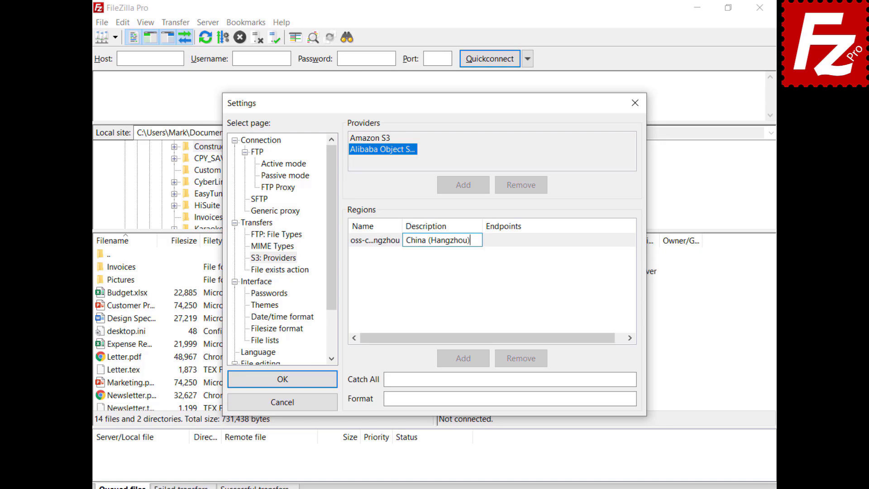
click(526, 239)
click(525, 239)
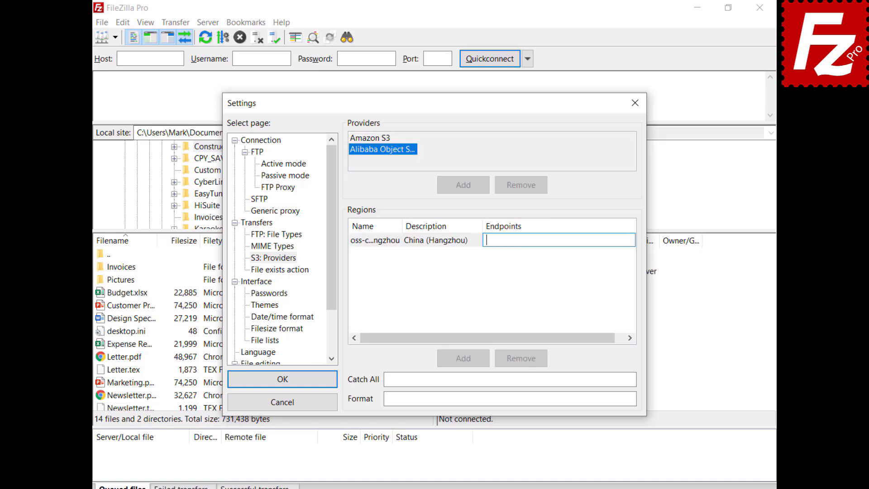
key(ctrl+v)
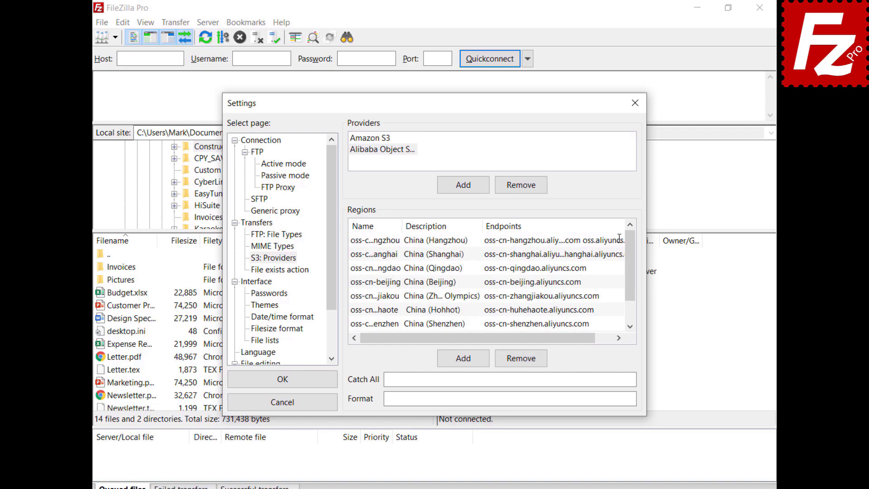
Step: Set the catch-all to .oss.aliyuncs.com and the format to {bucket}.oss-{region}.aliyuncs.com
text(.oss.aliyuncs.com)
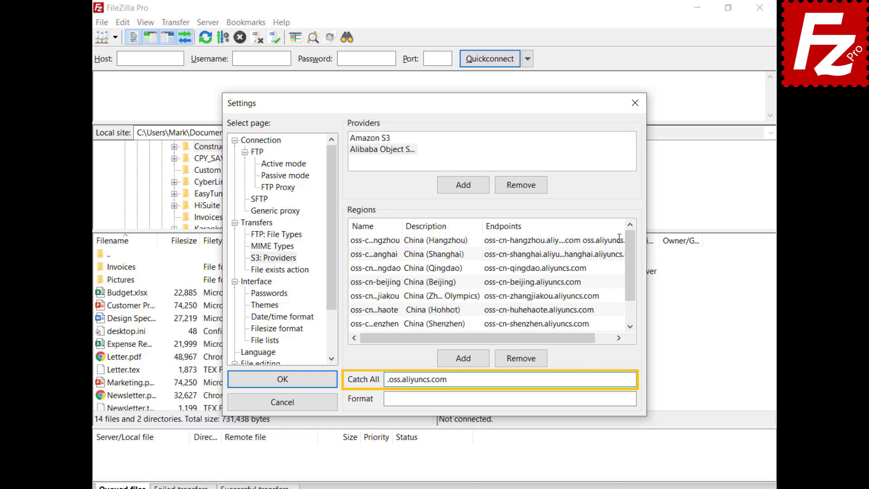
key(Tab)
text({bucket}.oss-{region}.aliyuncs.com)
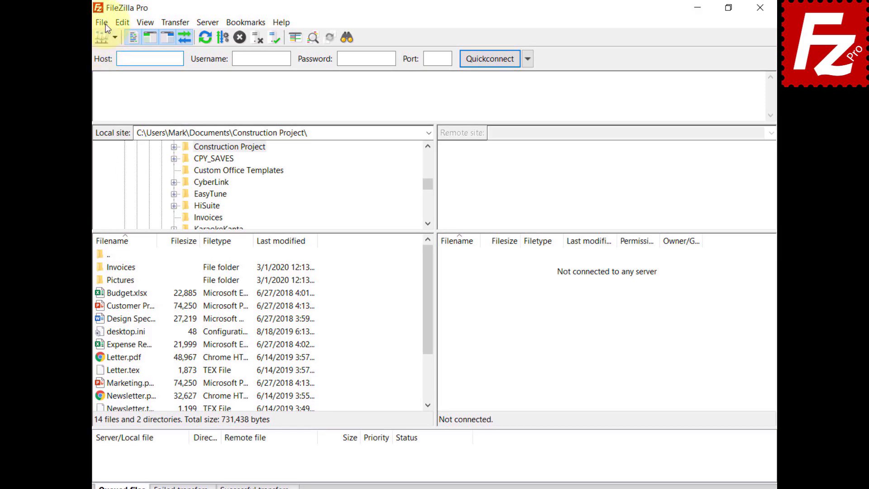
click(105, 25)
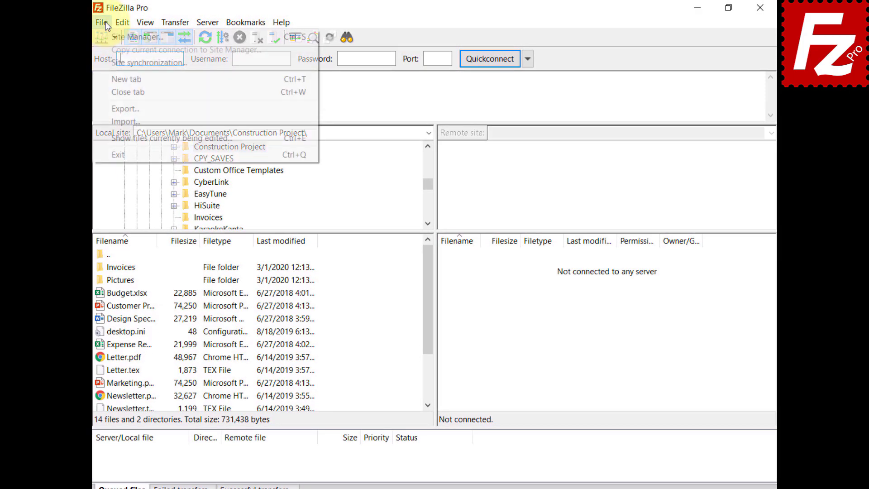
Step: Create a new site named Alibaba using the S3 protocol with host oss.aliyuncs.com
click(110, 35)
click(277, 339)
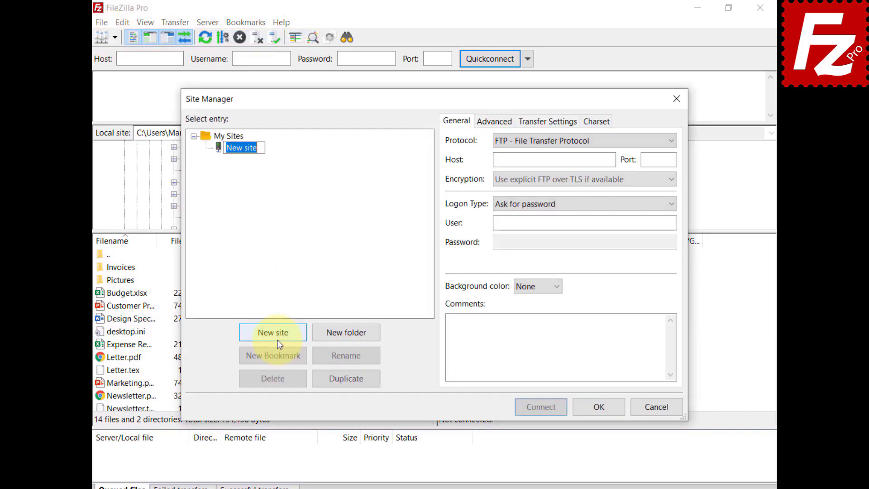
text(Alibaba)
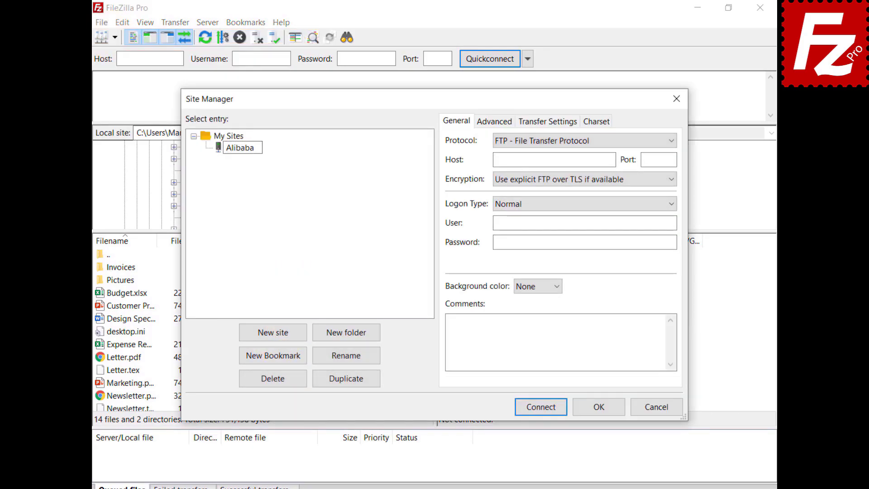
click(632, 143)
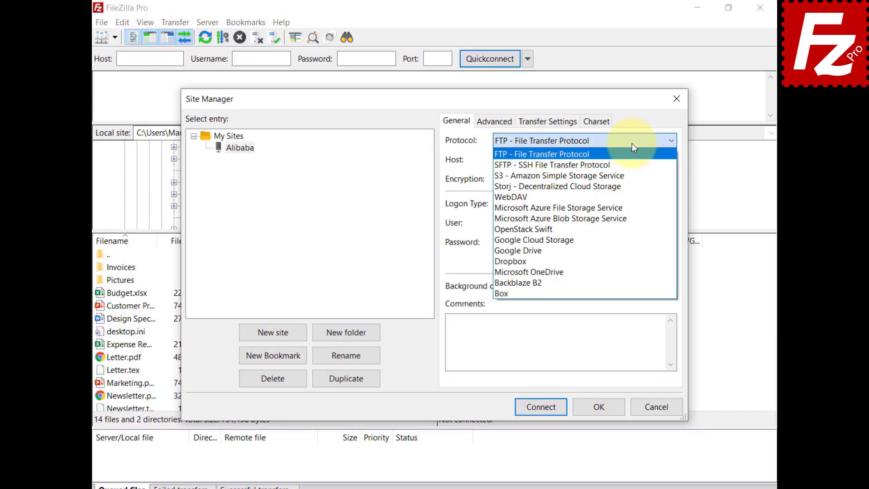
click(630, 175)
key(Tab)
text(oss.aliyuncs.com)
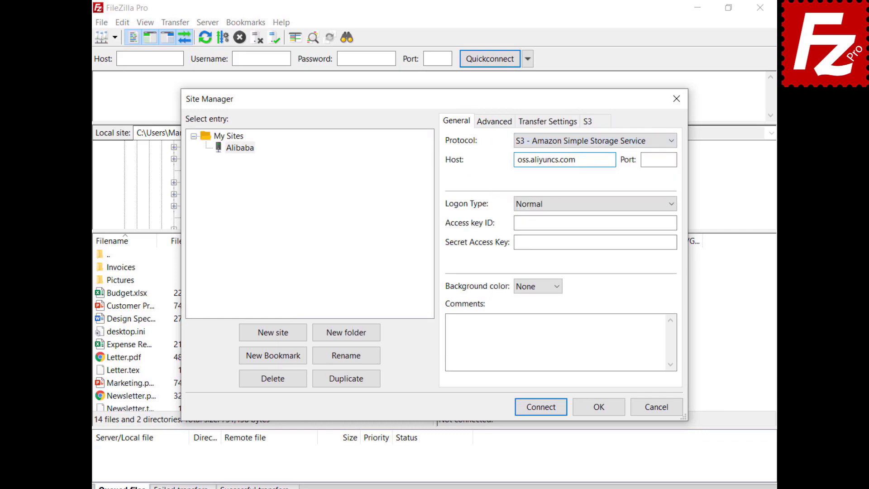
Step: Paste the Alibaba site's access key ID and secret access key
click(595, 222)
key(ctrl+v)
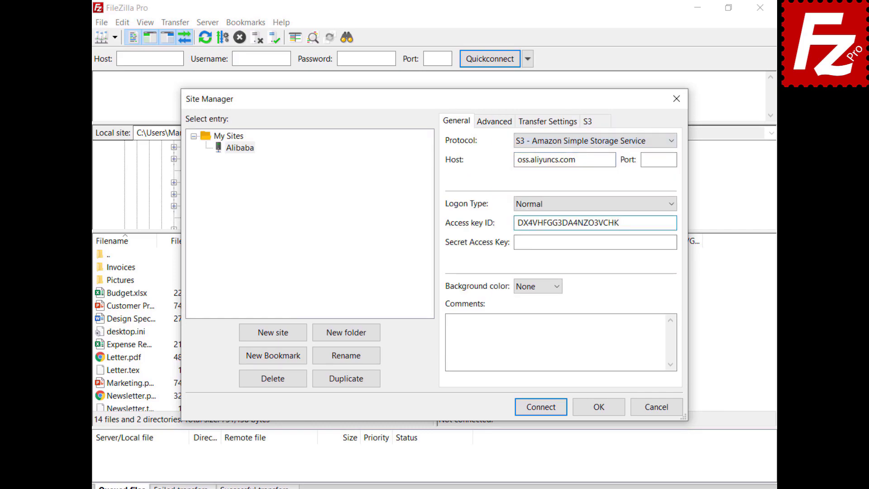
click(595, 242)
key(ctrl+v)
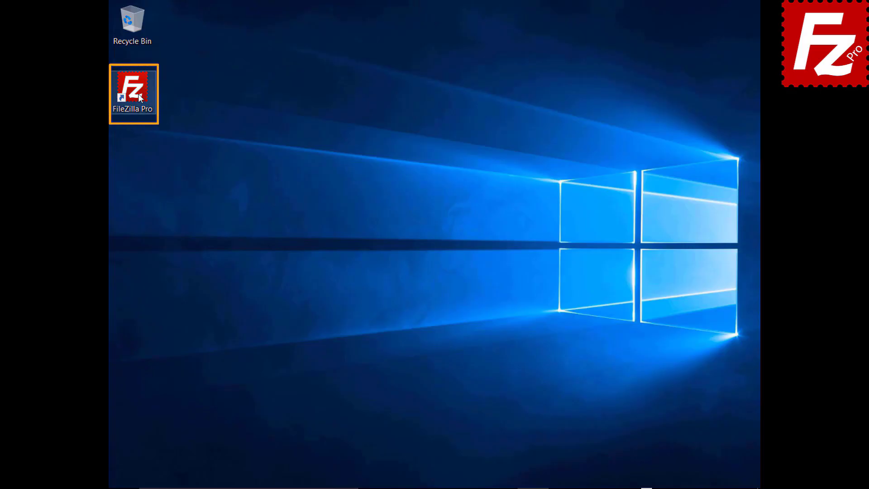
Step: Relaunch FileZilla Pro and go to the S3: Providers settings page
double_click(140, 99)
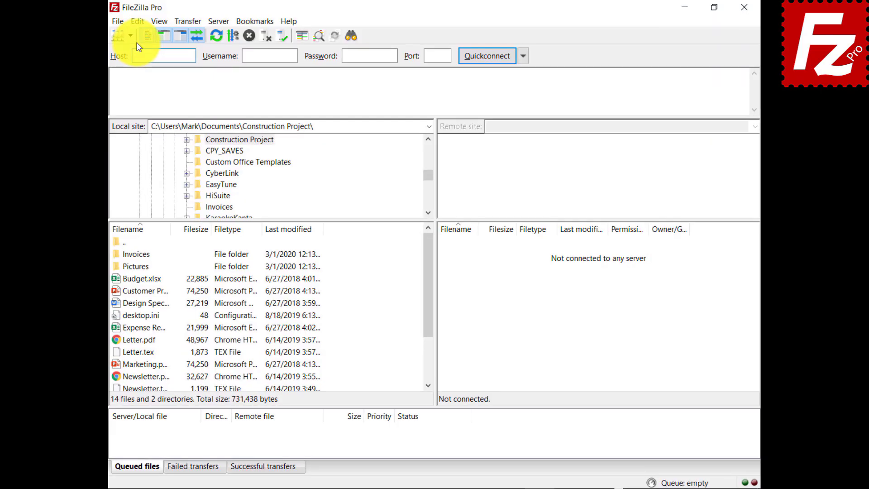
click(122, 23)
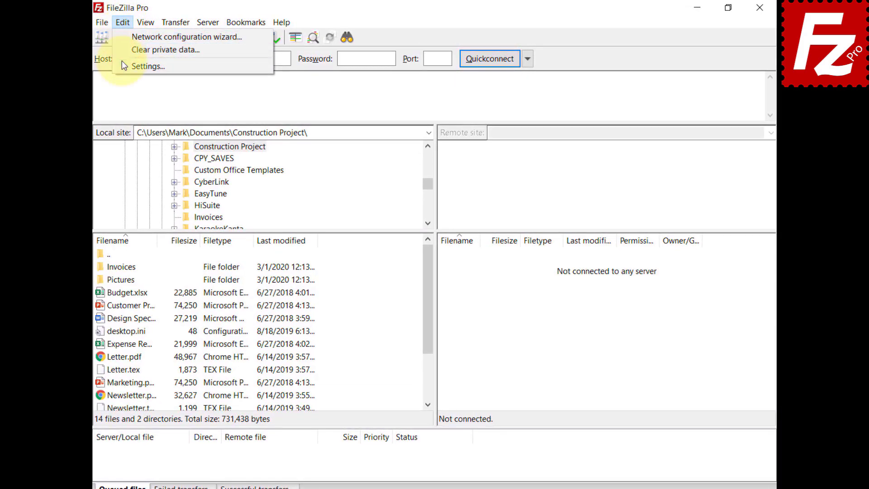
click(148, 66)
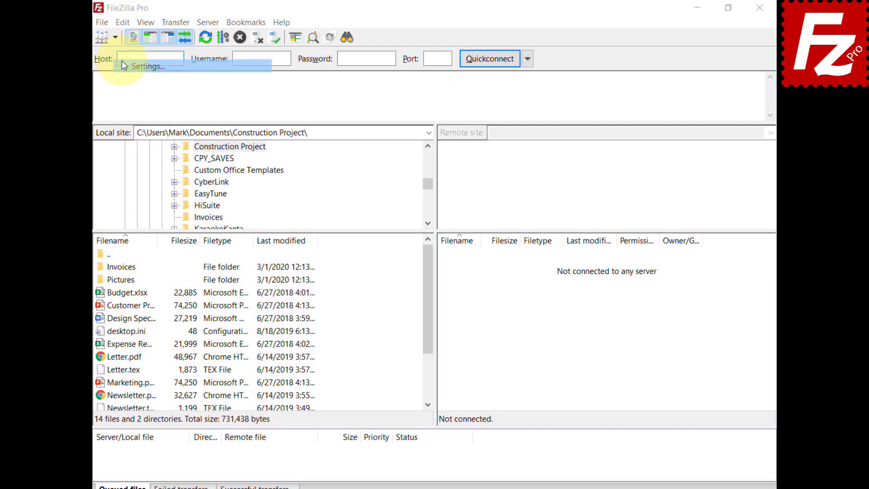
click(262, 259)
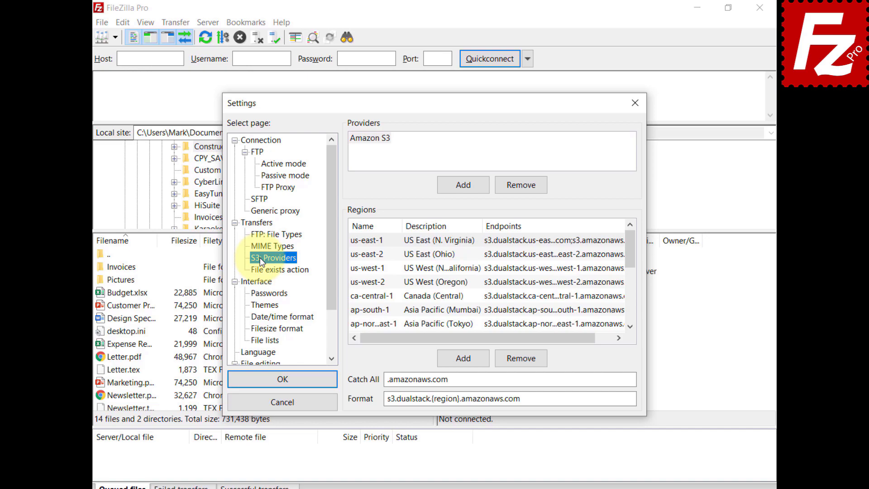
Step: Add a StackPath provider with a us-east region, US East 1 description and its endpoint
click(465, 185)
text(StackPath)
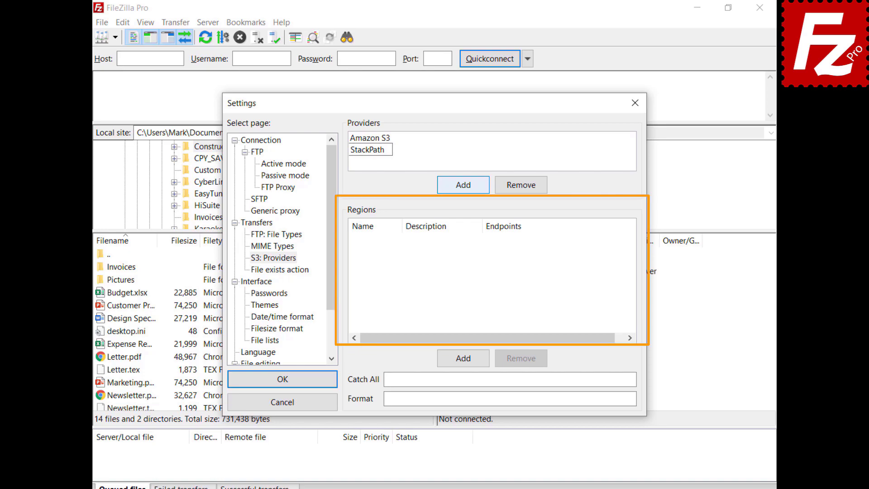
click(467, 360)
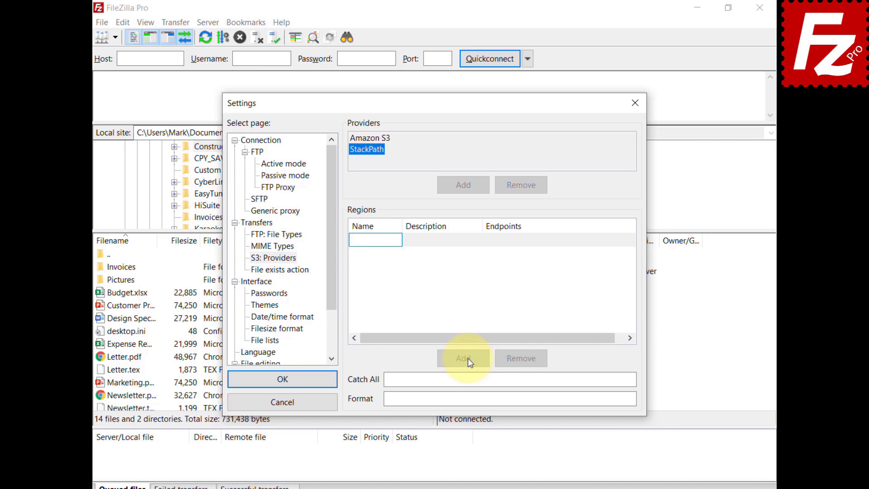
text(us-east)
click(431, 244)
click(431, 245)
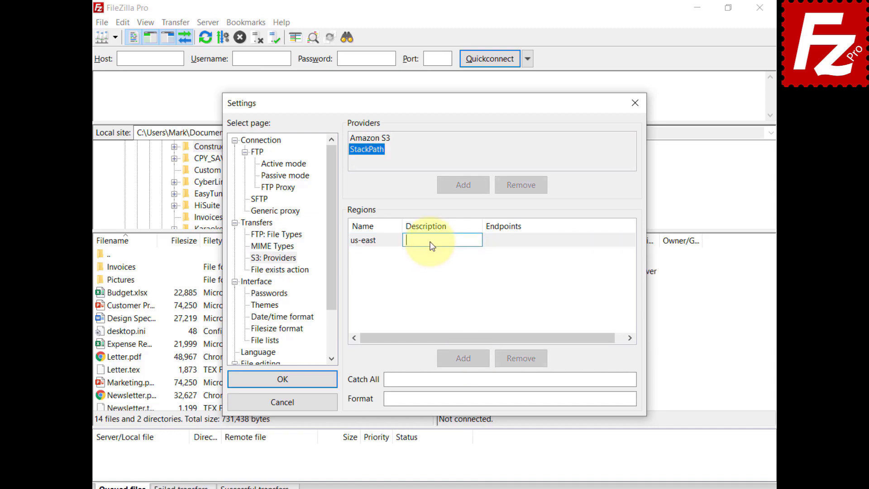
text(US East 1)
key(Return)
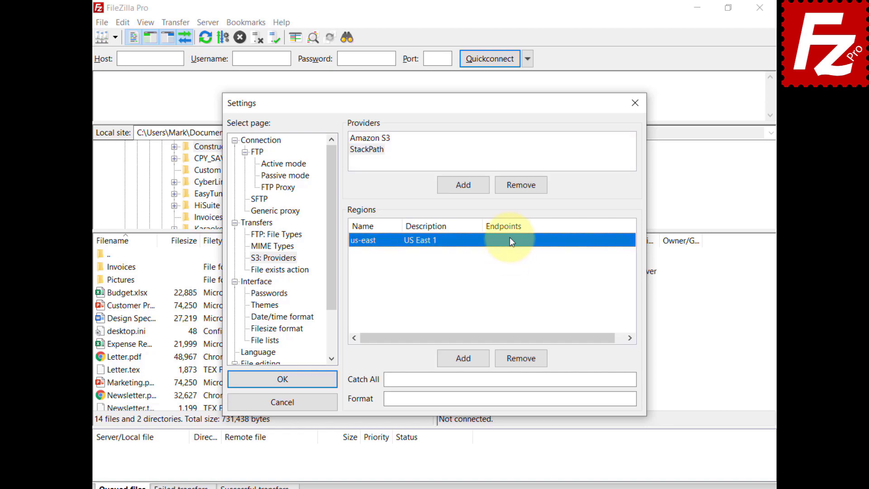
click(510, 238)
text(s3.us-east.stackpathstorage.com)
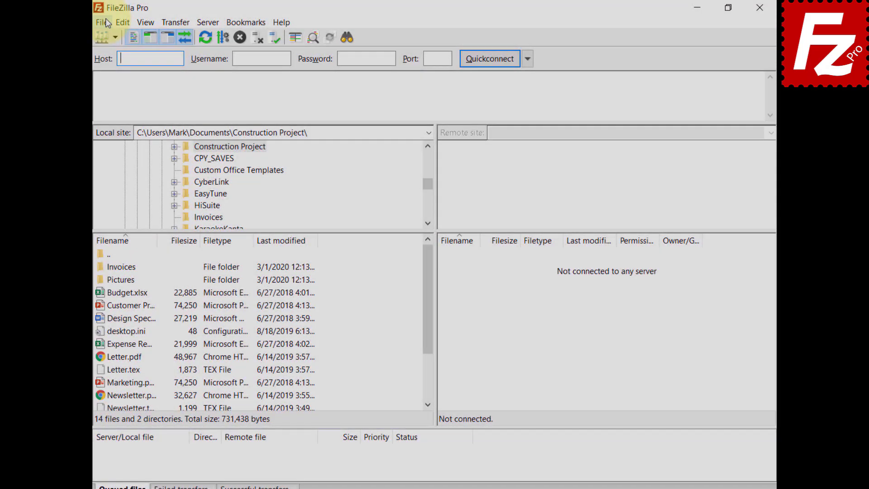
Step: Create a site named StackPath using S3 with the StackPath us-east storage host
click(105, 20)
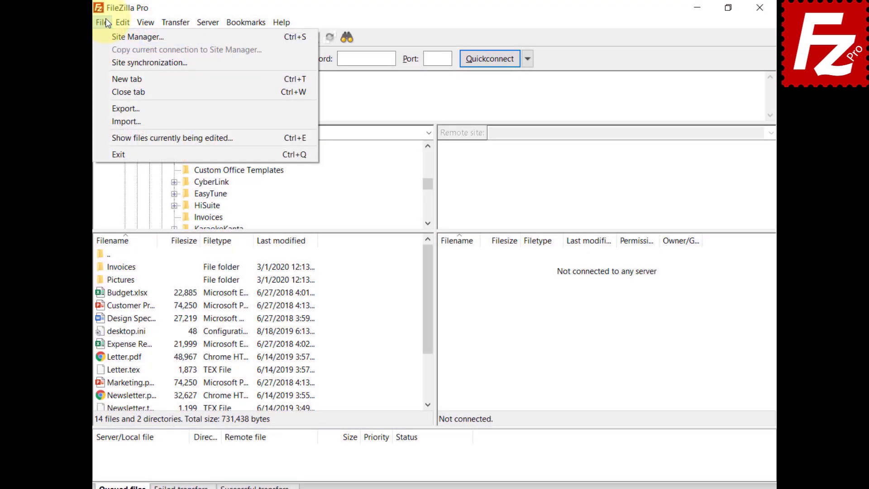
click(105, 39)
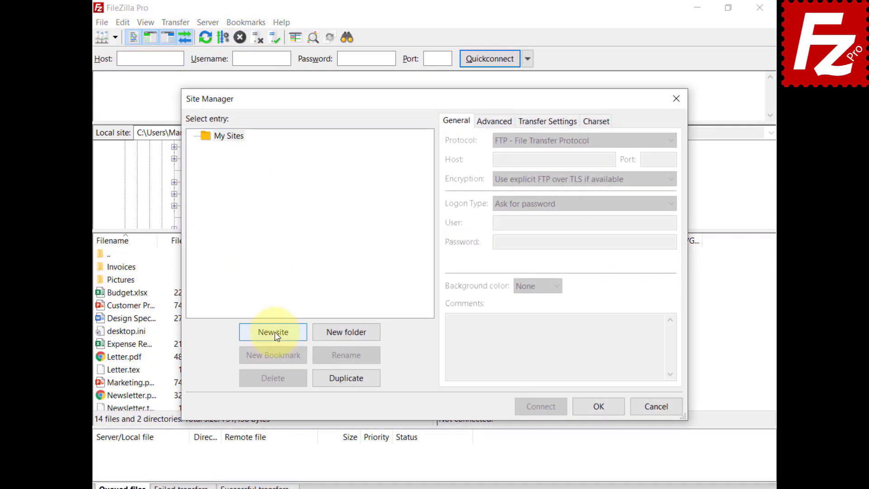
click(275, 333)
text(Stack)
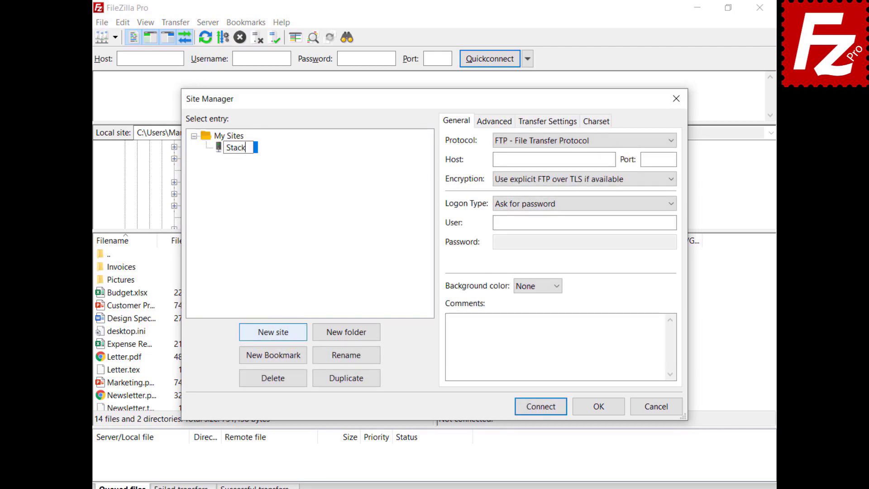
text(Path)
key(Return)
click(586, 140)
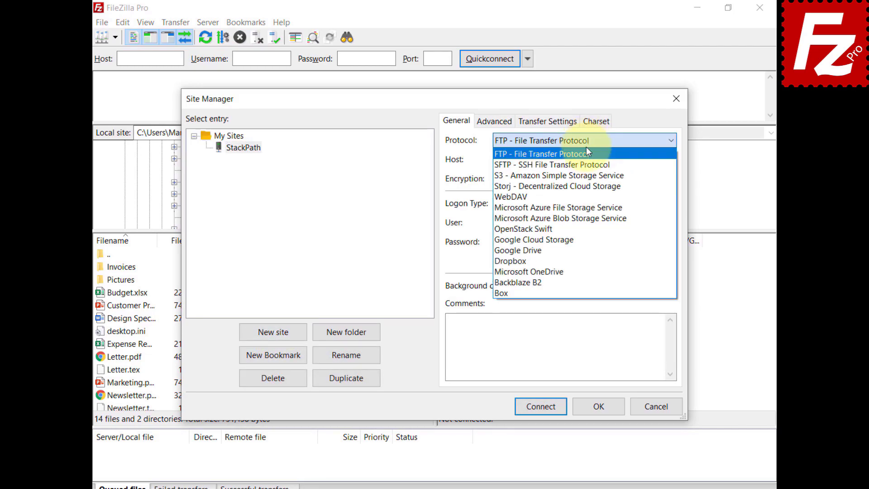
click(589, 178)
text(s3.us-east.stackpathstorage.com)
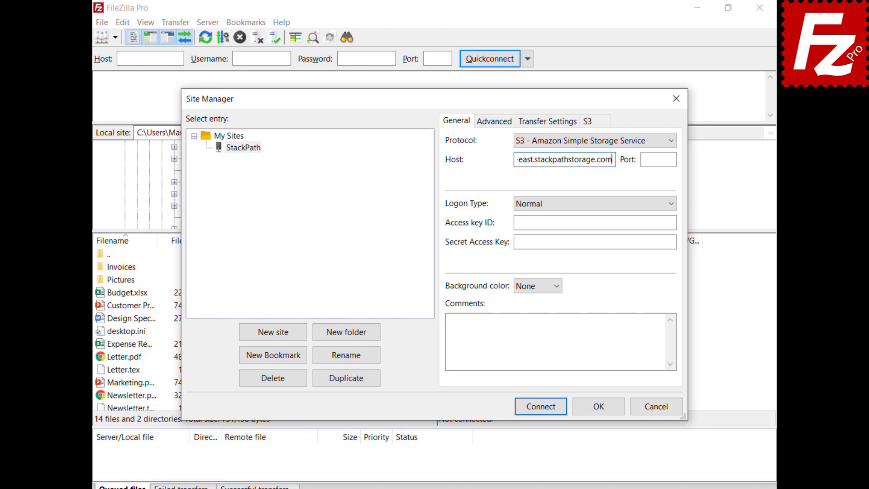
Step: Paste the StackPath site's access key ID and secret access key
click(595, 222)
key(ctrl+v)
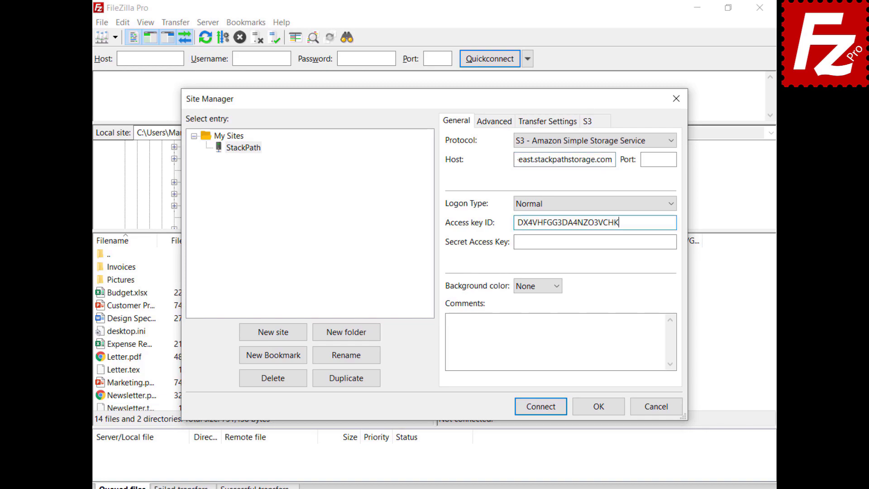
click(595, 242)
key(ctrl+v)
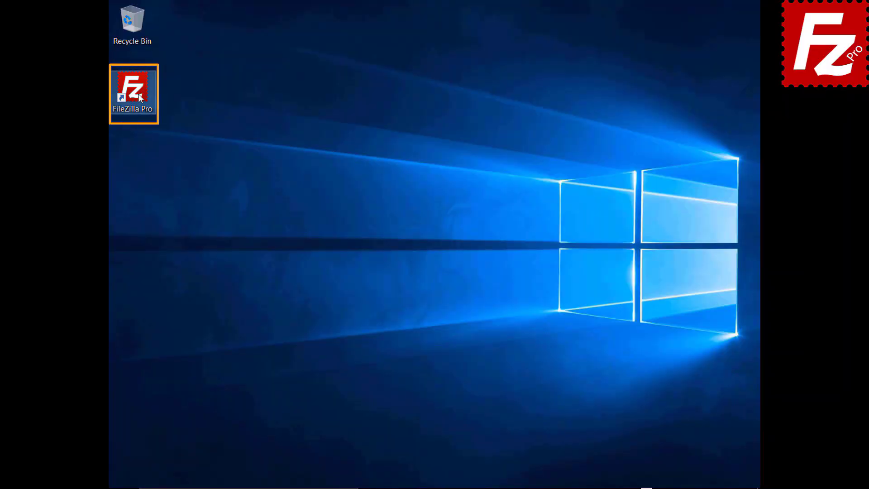
Step: Relaunch FileZilla Pro and go to the S3: Providers settings page
double_click(138, 94)
click(127, 21)
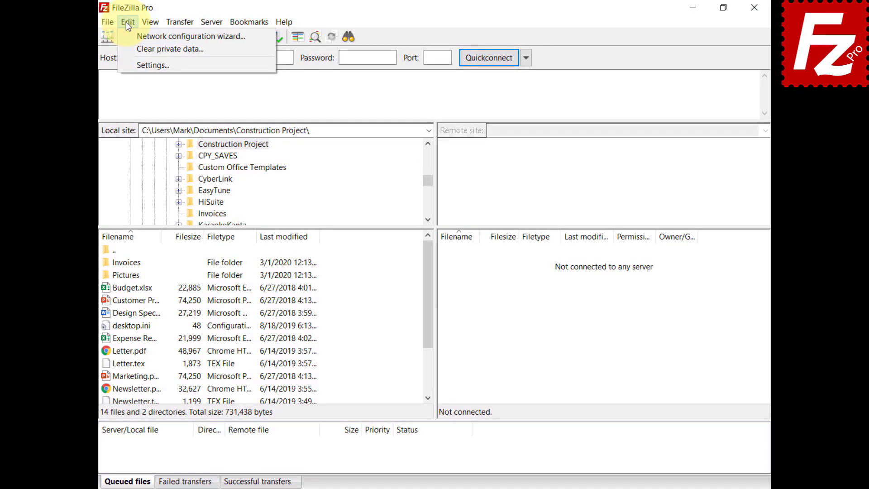
click(128, 65)
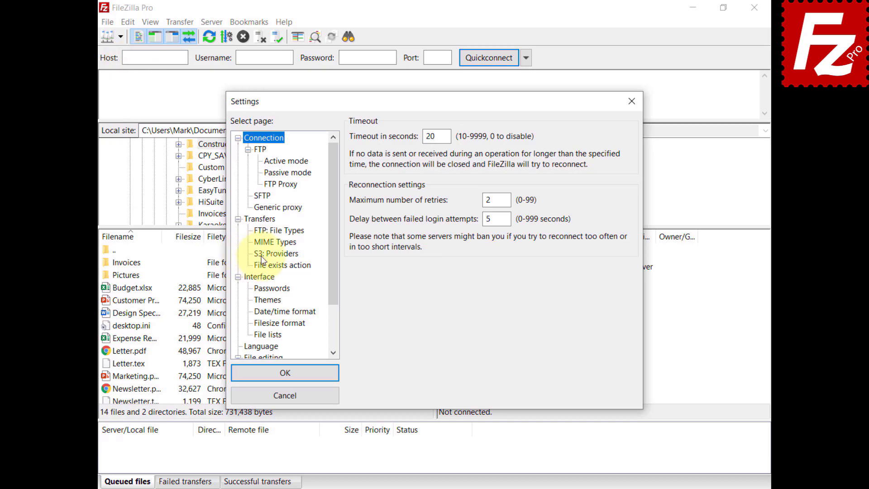
click(263, 254)
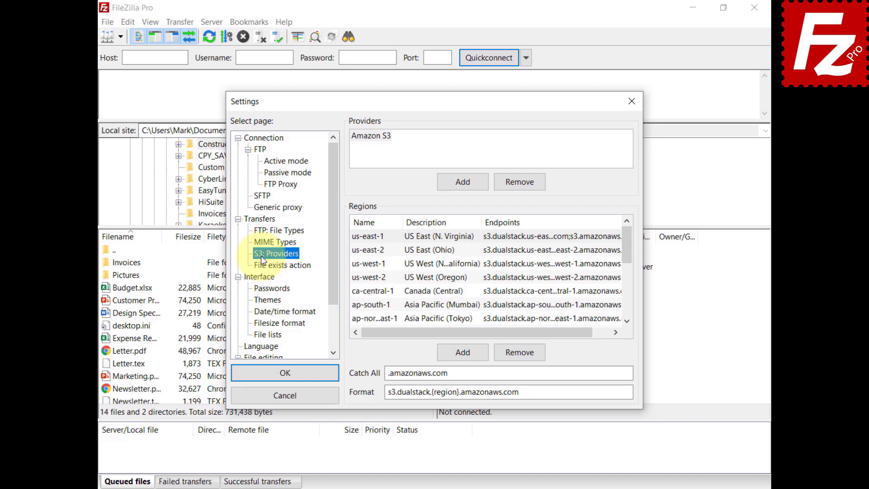
Step: Add a Wasabi provider with region us-east-1, description US East 1, endpoint s3.wasabisys.com
click(464, 183)
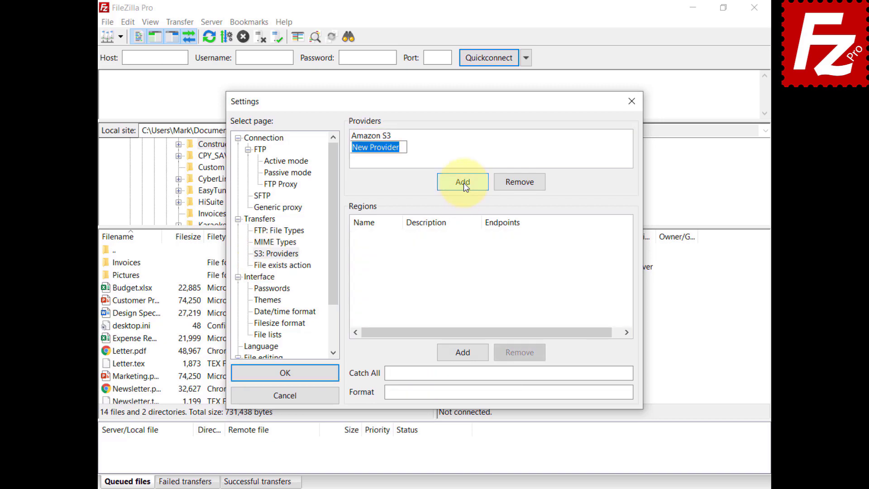
text(Wasabi)
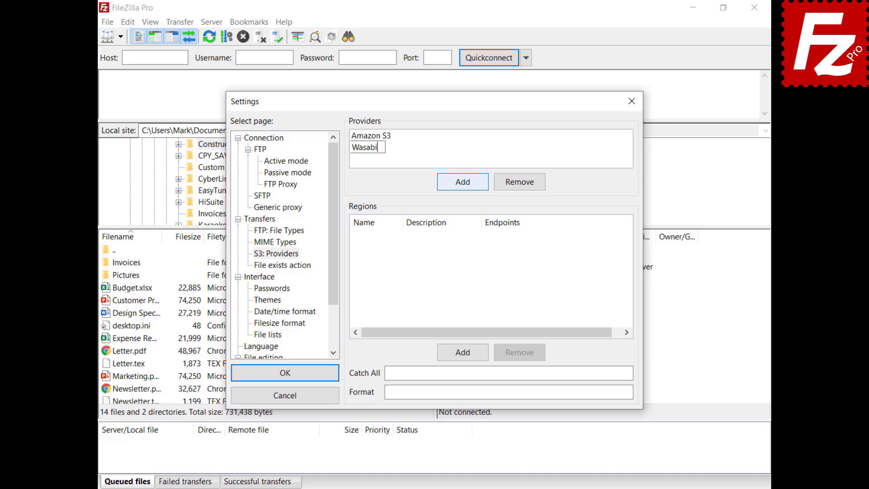
click(463, 353)
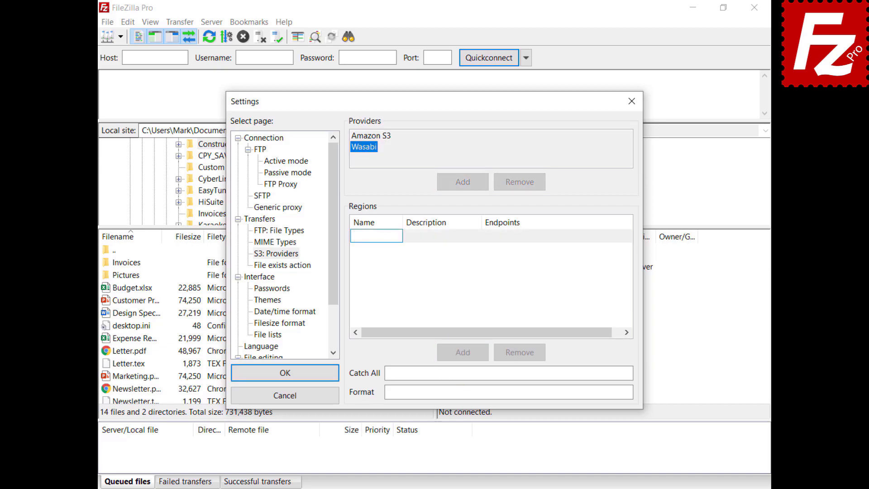
text(us-east-1)
key(Return)
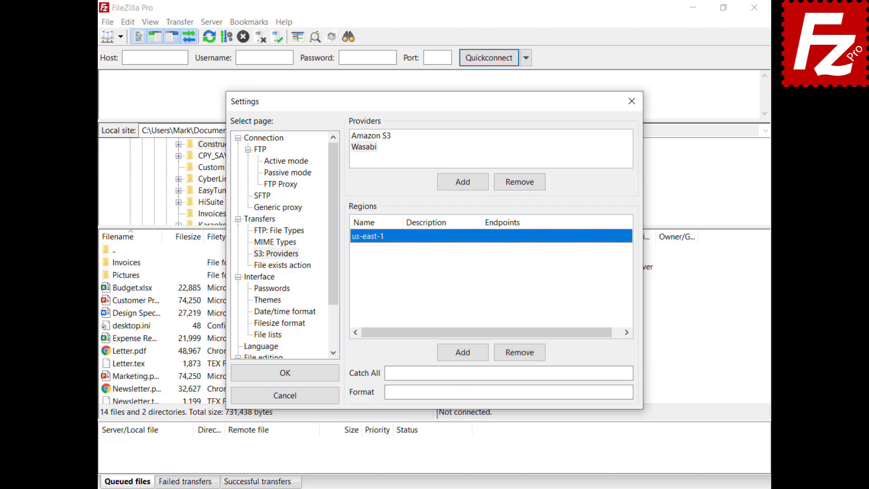
click(431, 236)
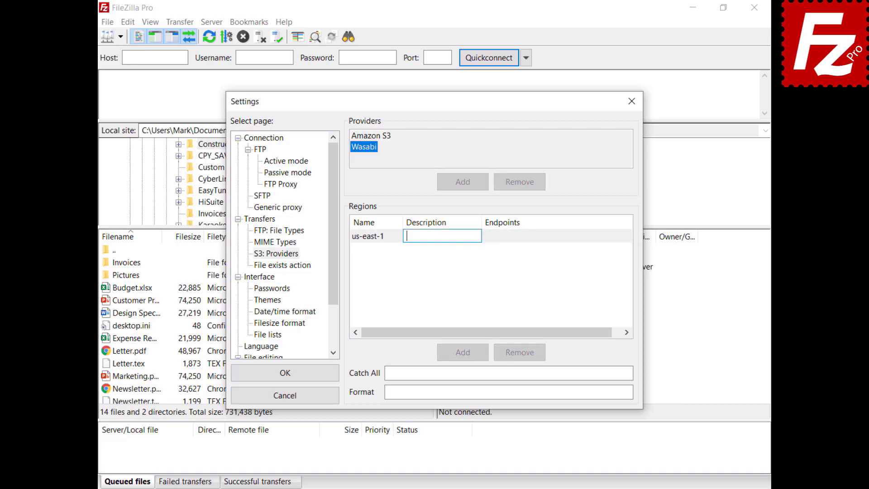
text(US East 1)
key(Return)
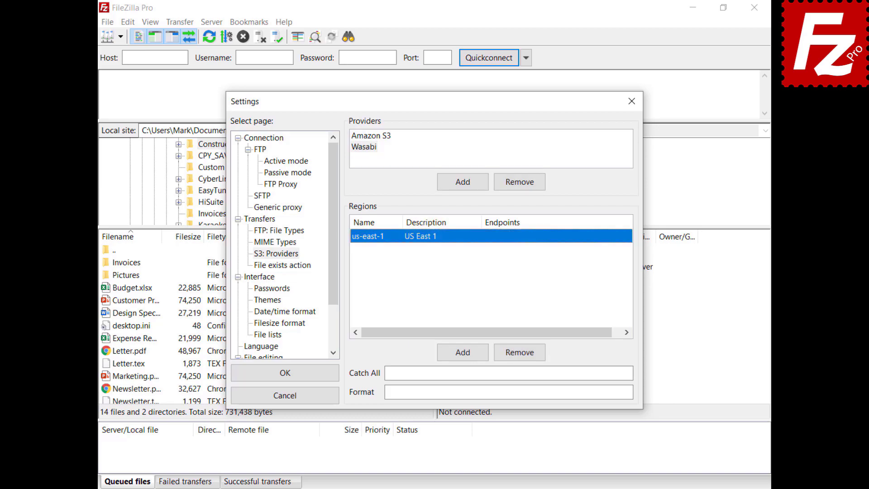
click(508, 237)
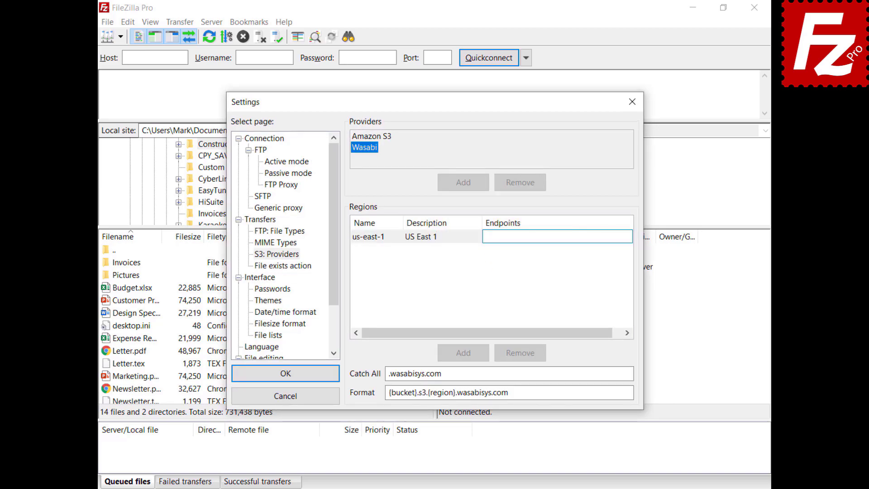
text(s3.wasabisys.com)
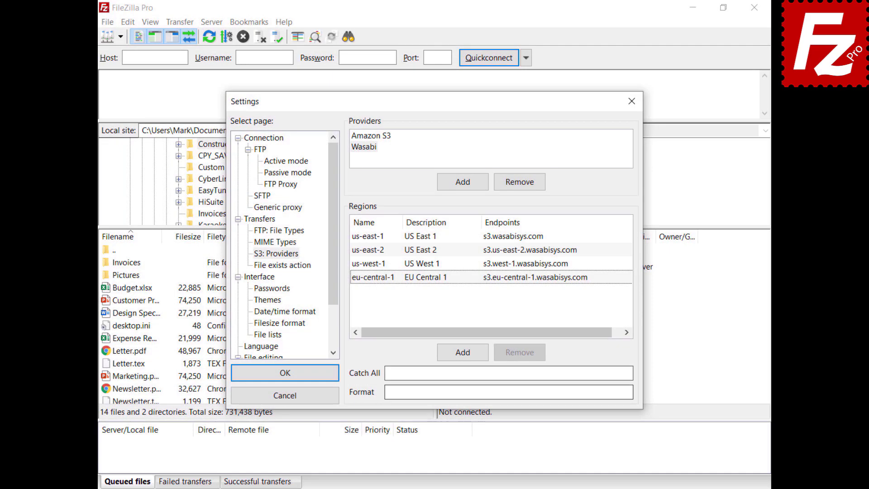
Step: Set the Wasabi catch-all to .wasabisys.com and format to {bucket}.s3.{region}.wasabisys.com
click(507, 374)
text(.wasabisys.com)
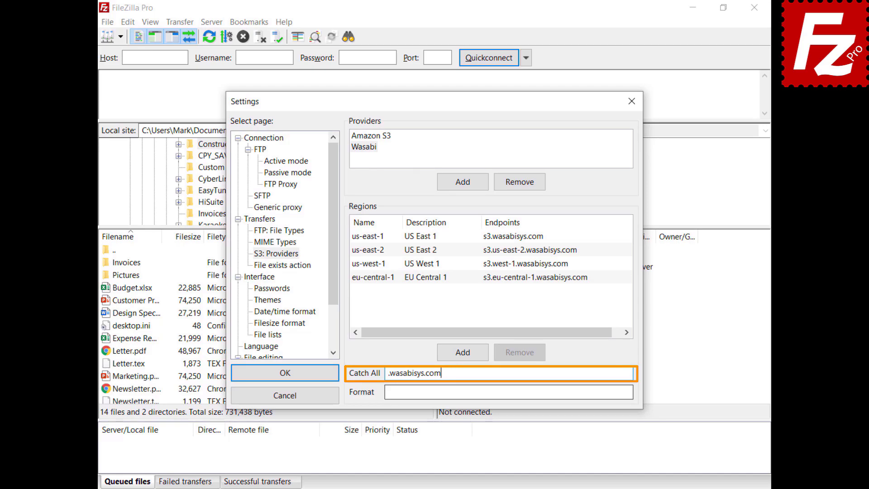
click(509, 392)
text({bucket}.s3.{region}.wasabisys.com)
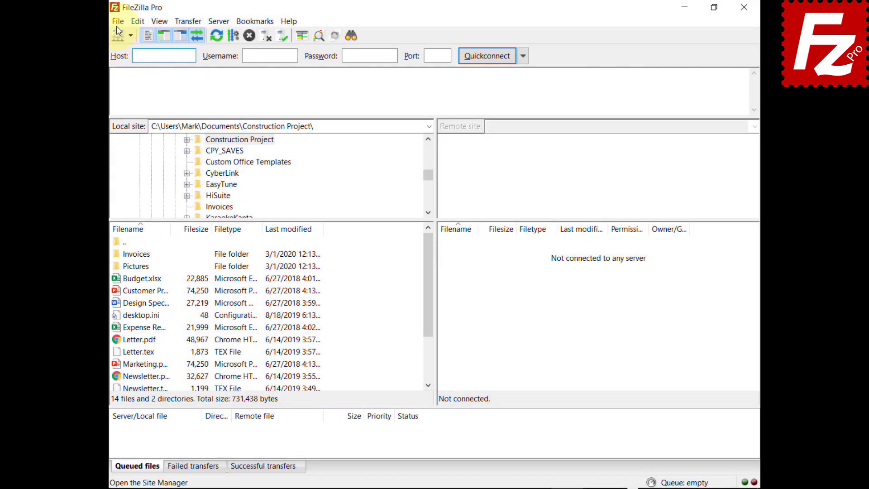
click(117, 21)
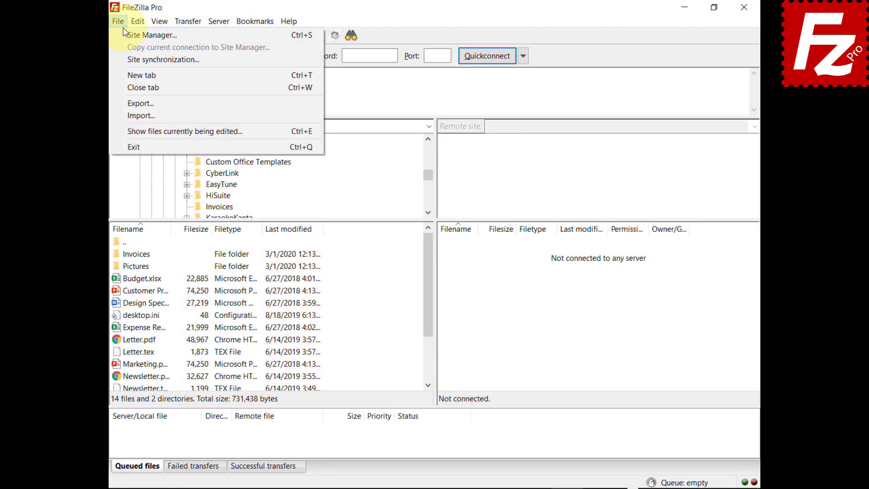
Step: Create a site named Wasabi using S3 with host s3.wasabisys.com
click(127, 33)
click(280, 316)
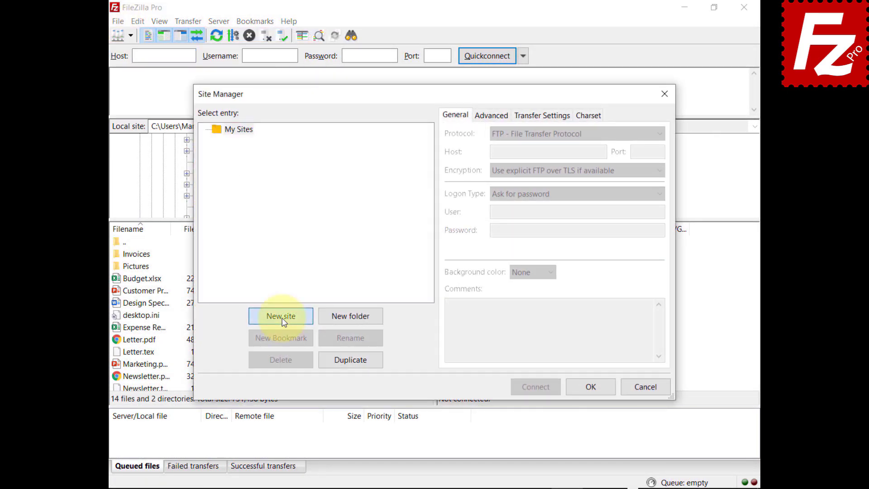
text(Wasabi)
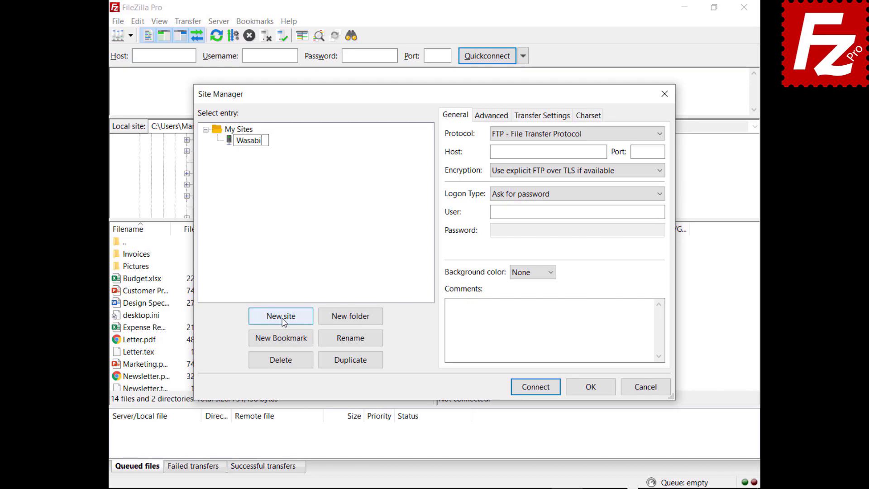
click(560, 133)
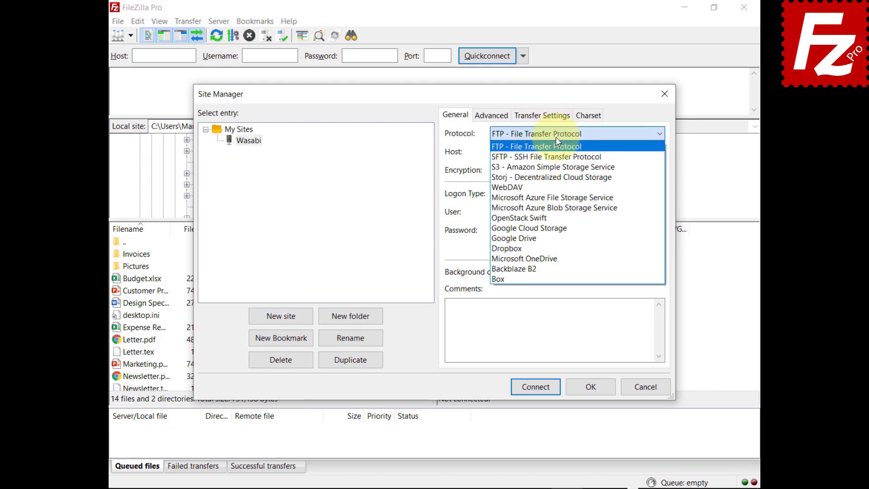
click(558, 167)
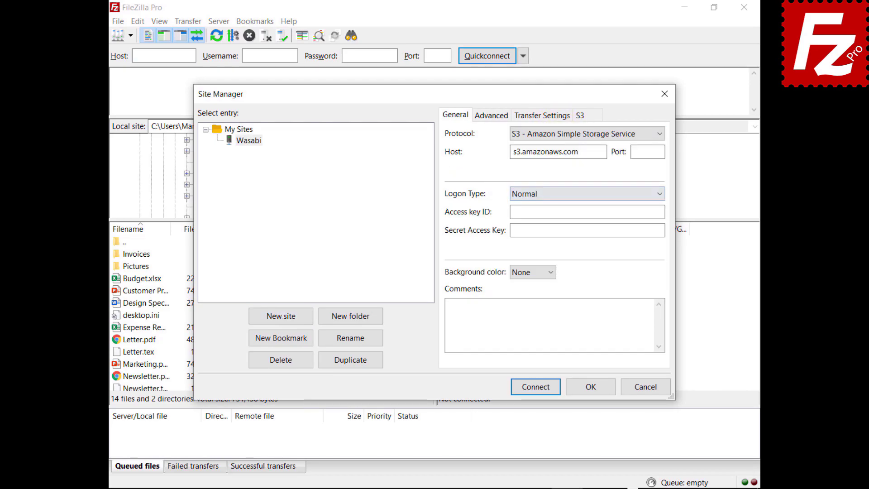
key(Tab)
text(s3.wasabisys.com)
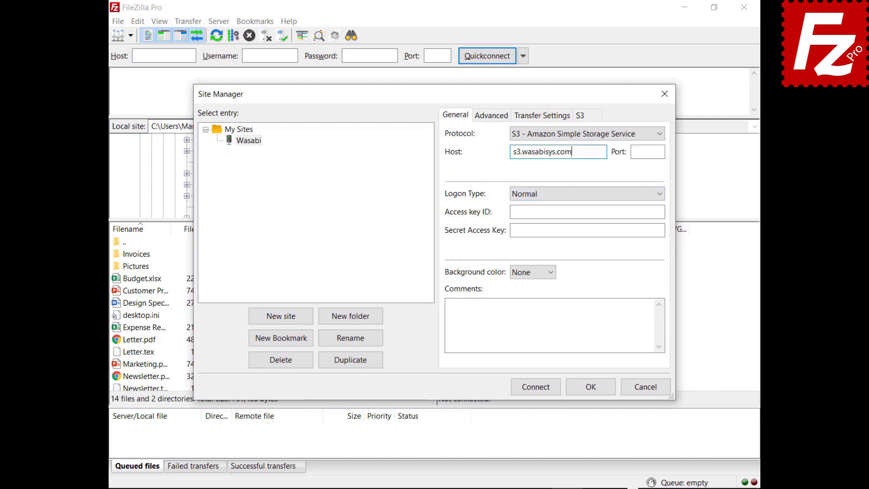
Step: Paste the Wasabi site's access key ID and secret access key
click(587, 211)
key(ctrl+v)
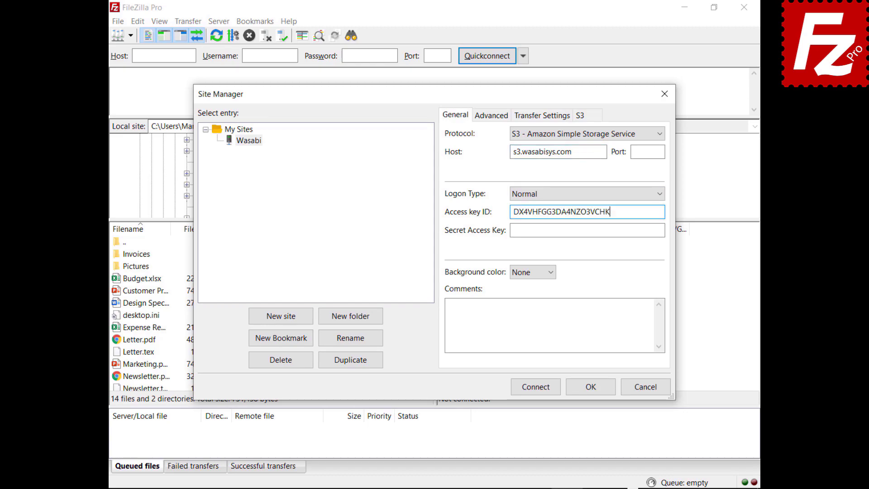
click(663, 230)
key(ctrl+v)
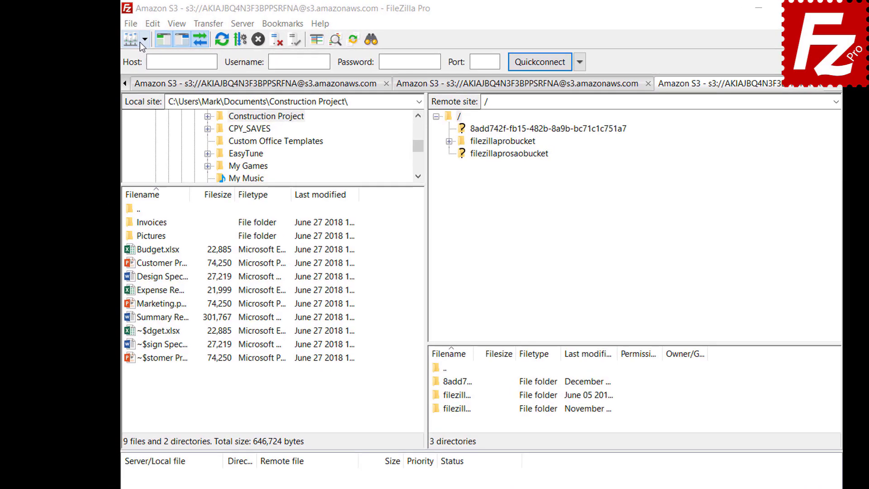
Step: Connect to the saved Amazon S3 site and open filezillaprobucket's lifecycle policies
click(149, 41)
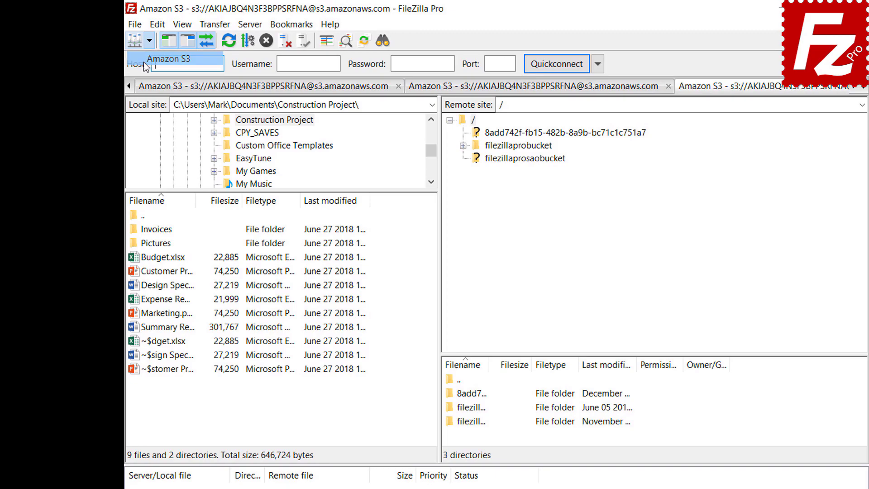
click(143, 61)
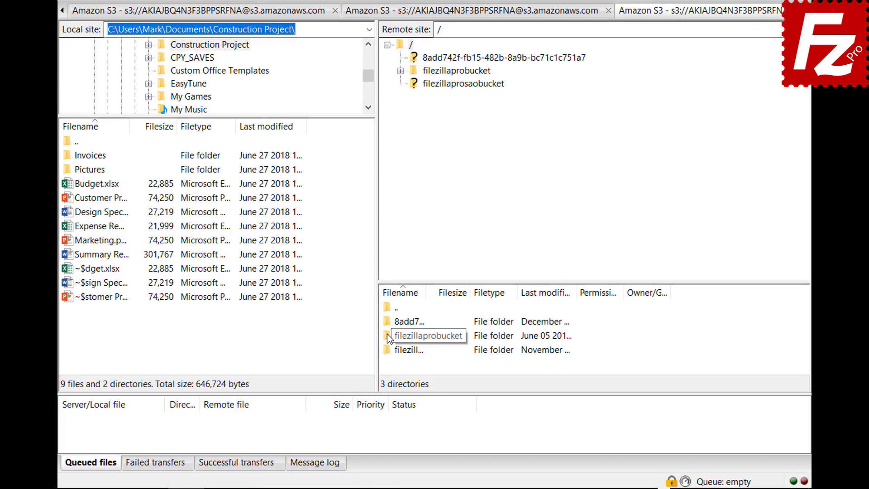
right_click(387, 335)
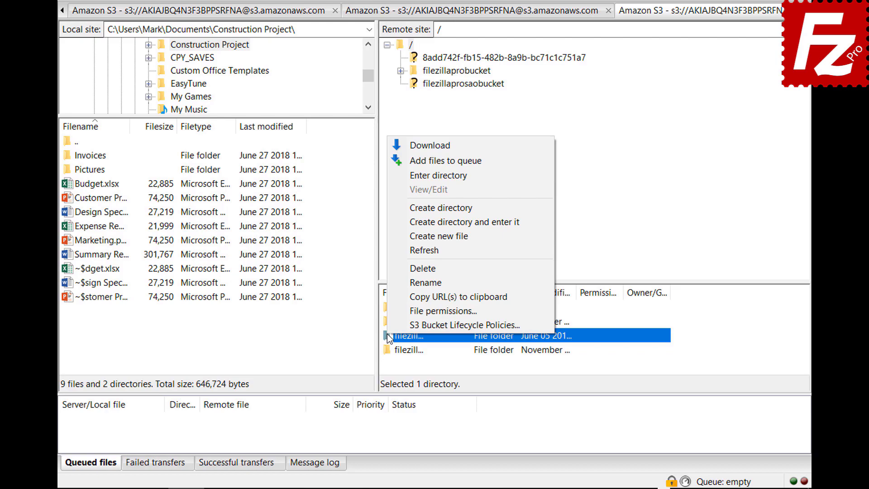
click(389, 323)
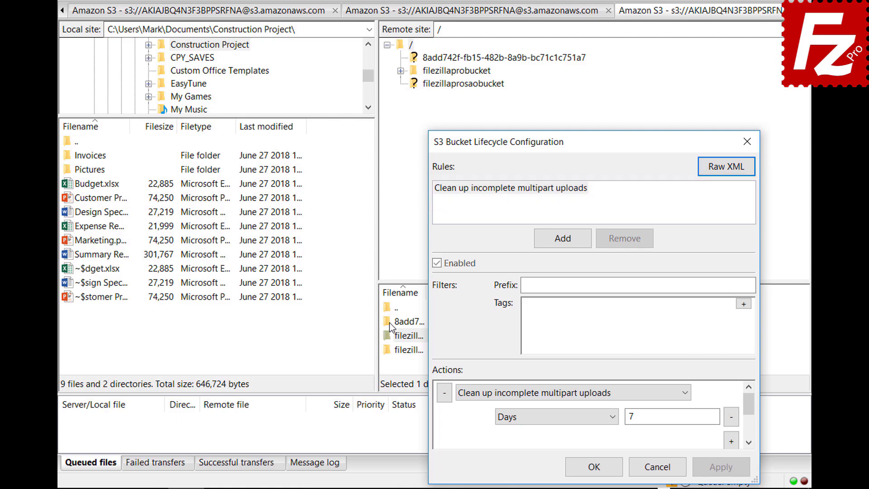
Step: Add rule 'Archive old site images' filtered by prefix images/ and tag location = site
click(562, 238)
text(Archive o)
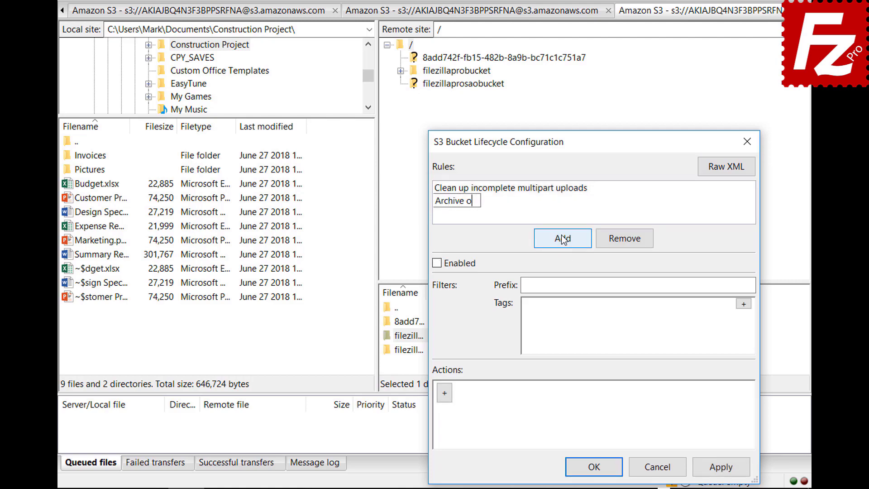
text(ld site images)
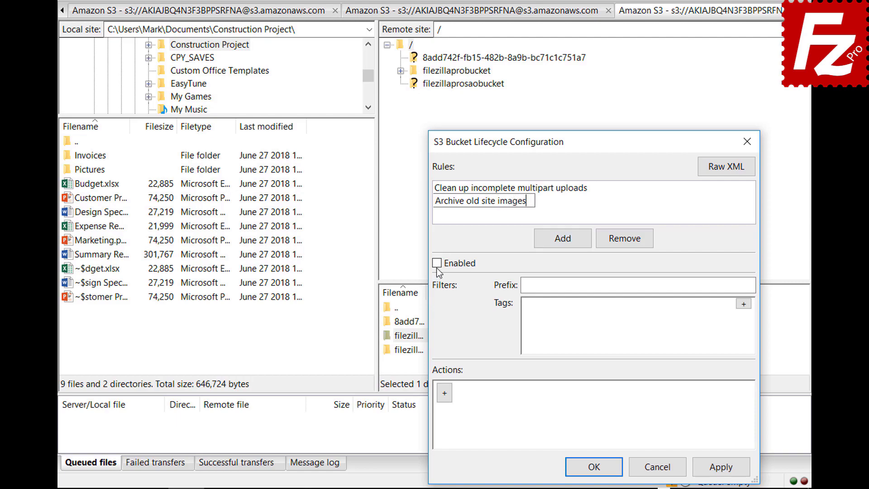
key(Return)
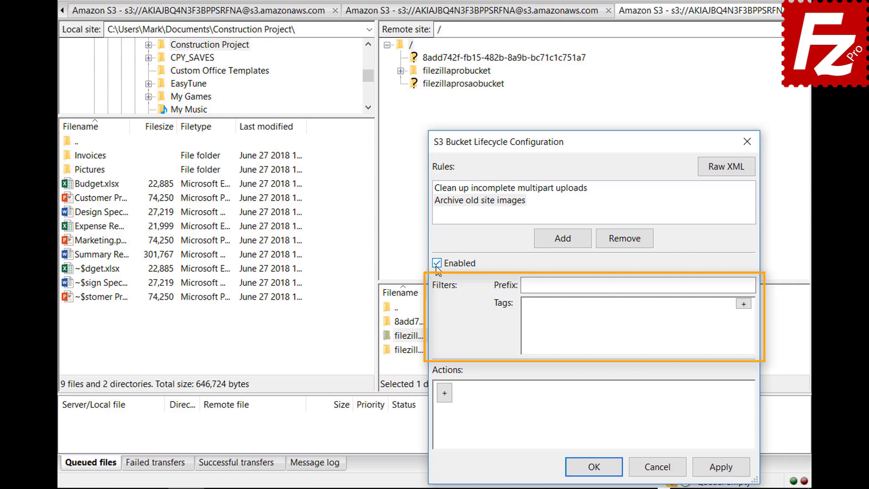
click(666, 286)
text(images/)
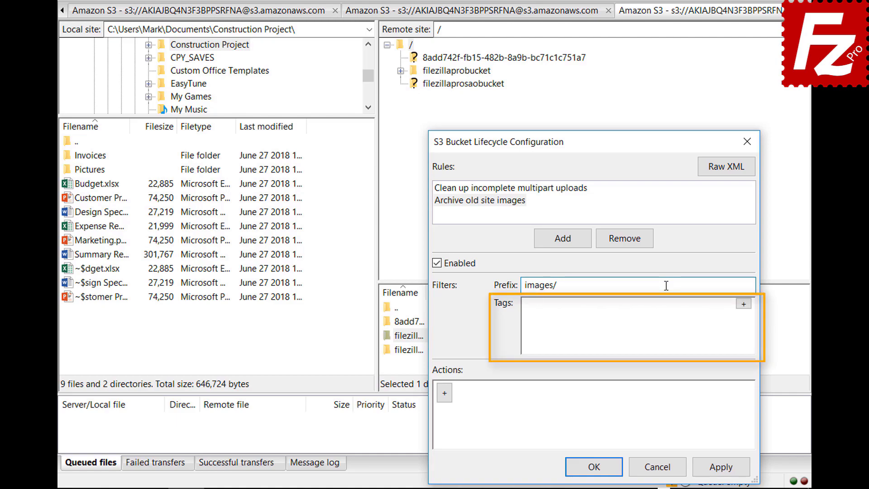
click(744, 304)
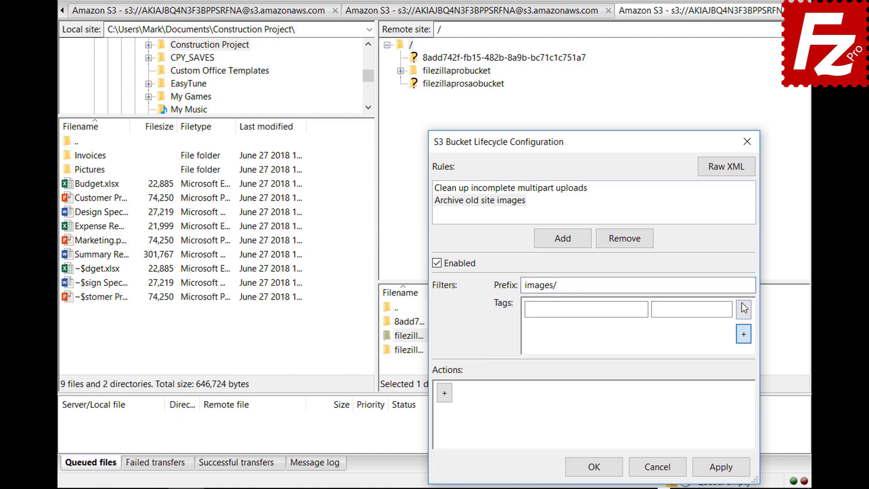
click(643, 309)
text(location)
click(728, 309)
text(site)
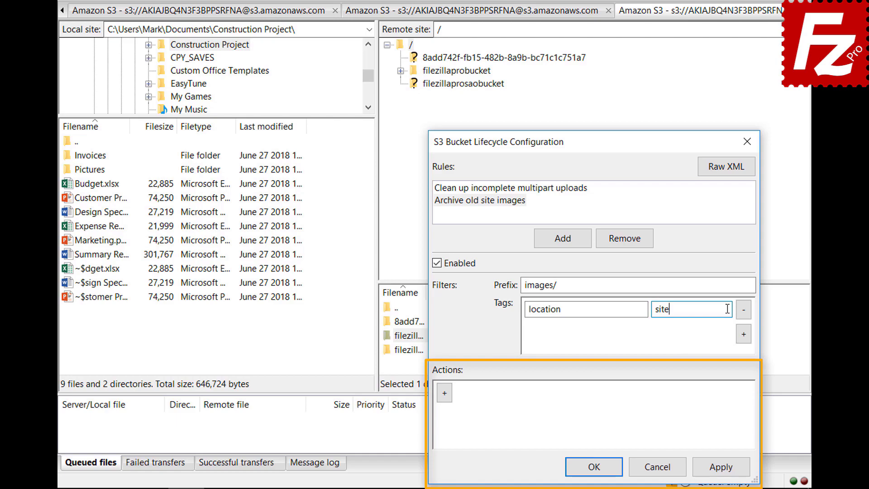
Step: Add a current-version transition action timed at 30 days
click(445, 397)
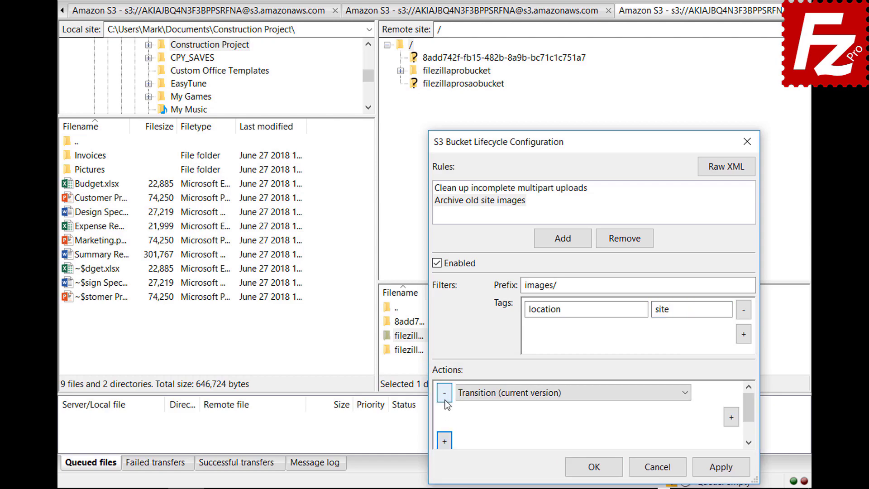
click(686, 395)
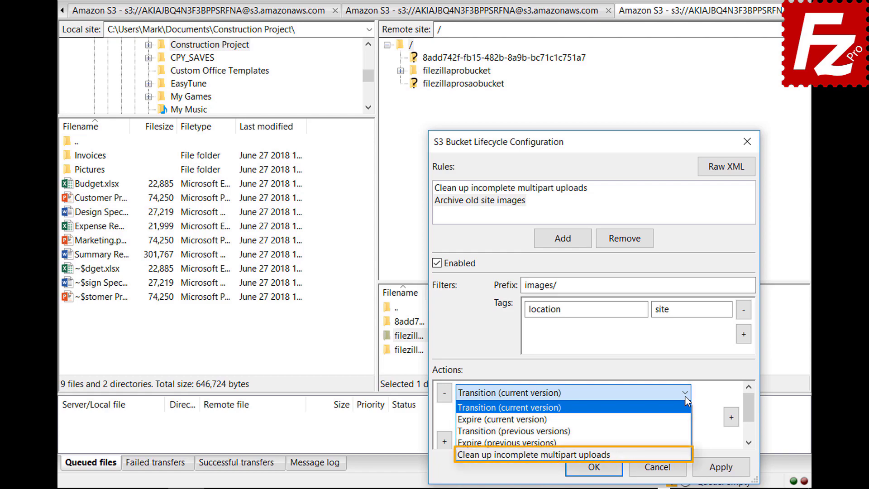
click(685, 396)
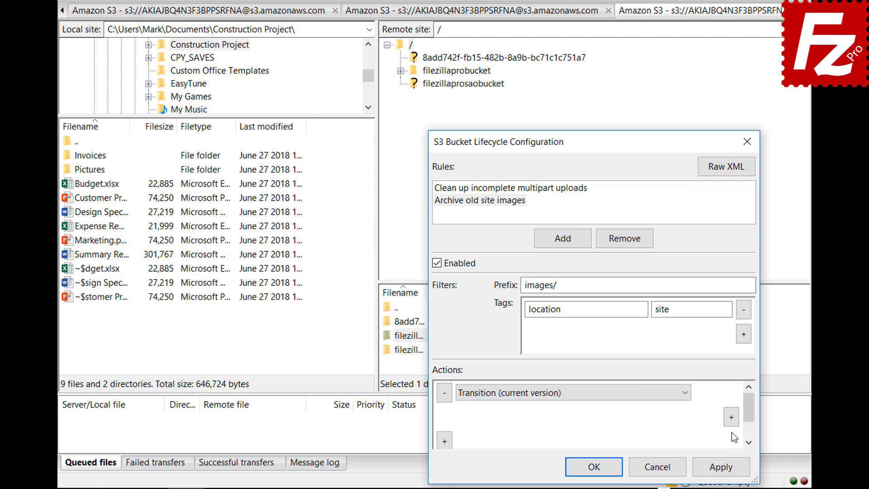
click(732, 417)
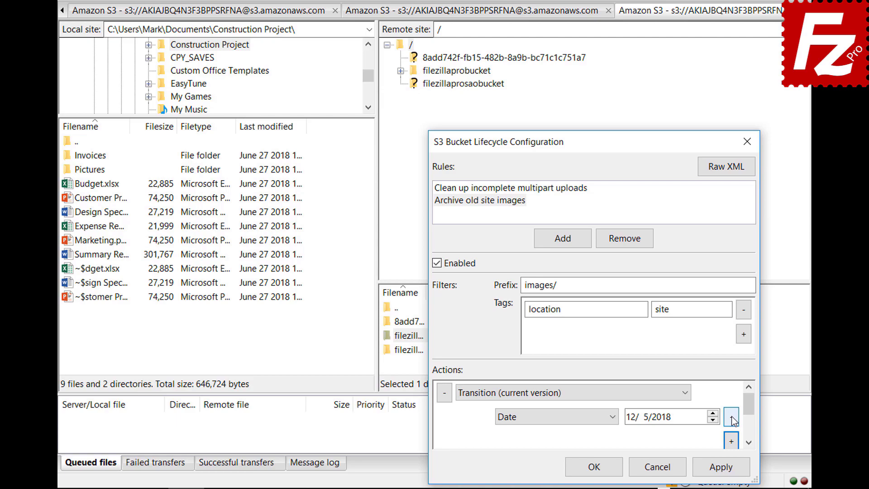
click(614, 417)
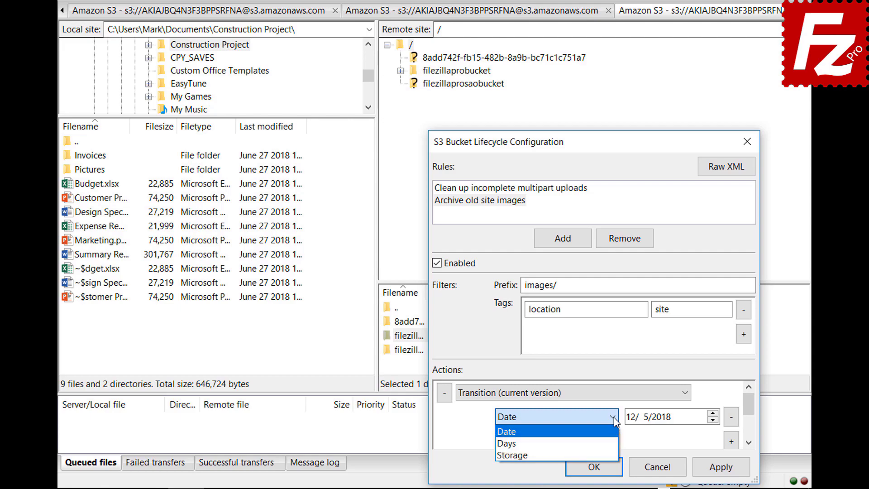
click(616, 444)
Step: Set the transition's storage class to Glacier and save the lifecycle configuration
scroll(751, 411, down, 1)
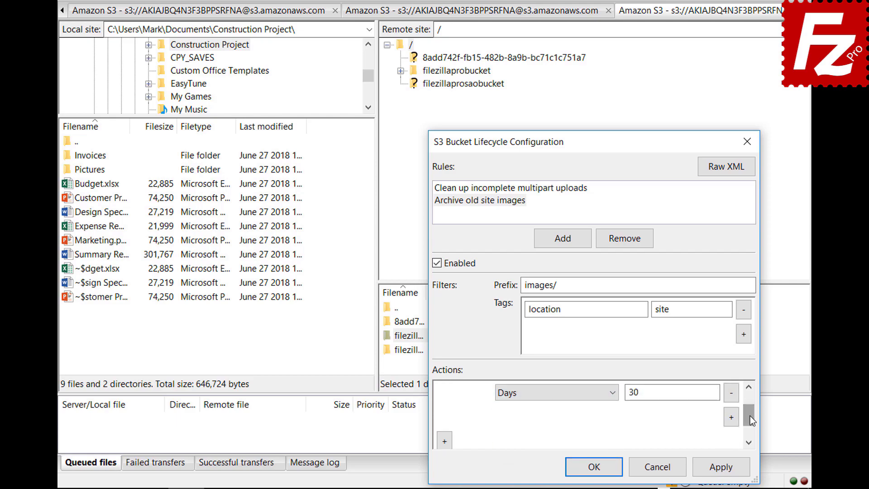
click(731, 417)
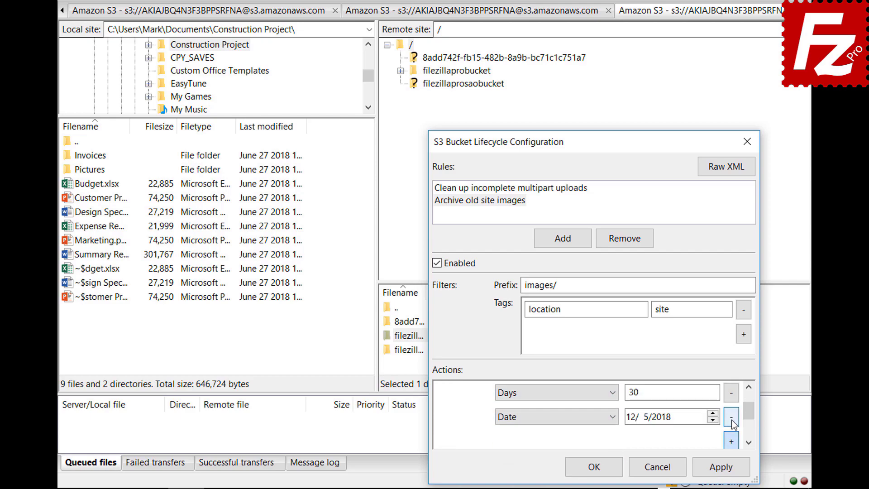
click(553, 416)
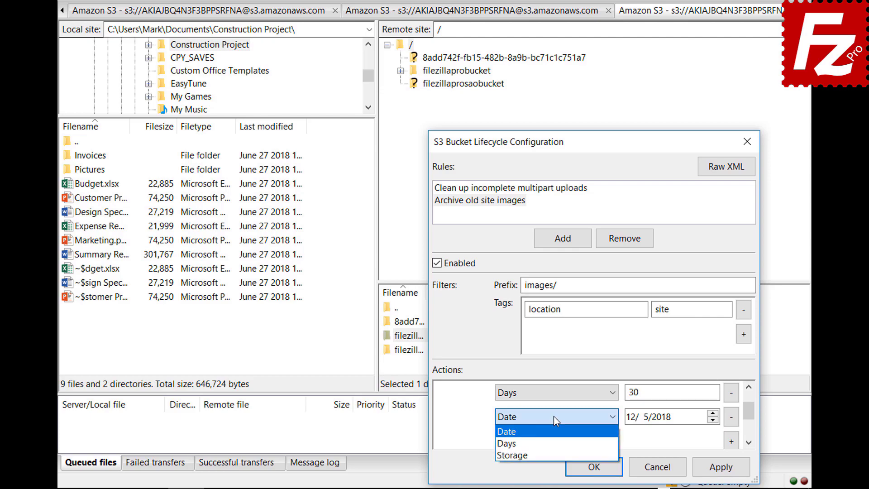
click(555, 451)
click(653, 418)
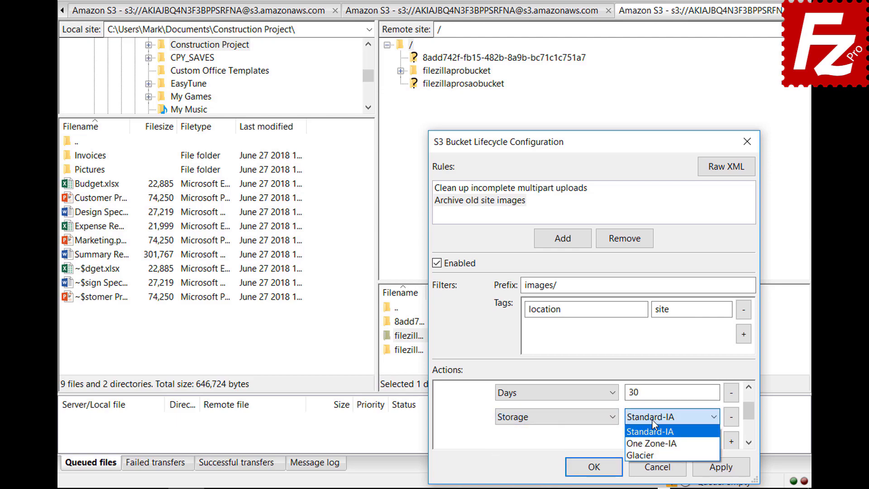
click(652, 455)
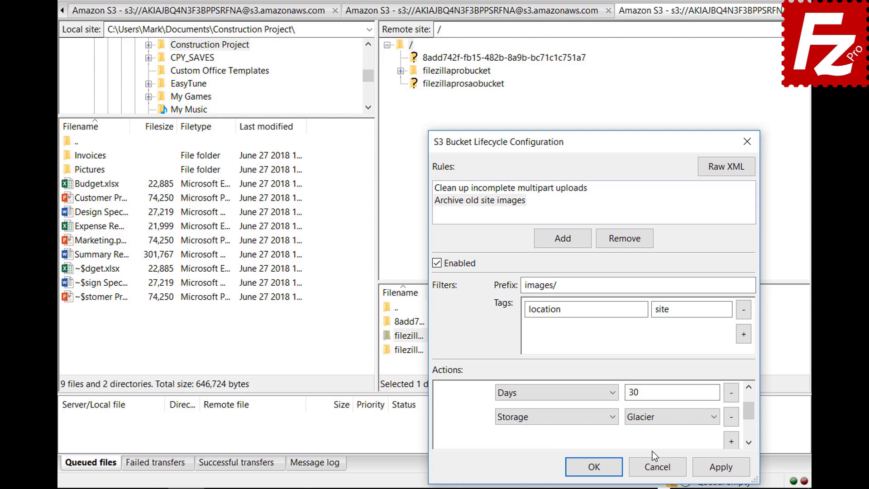
click(580, 466)
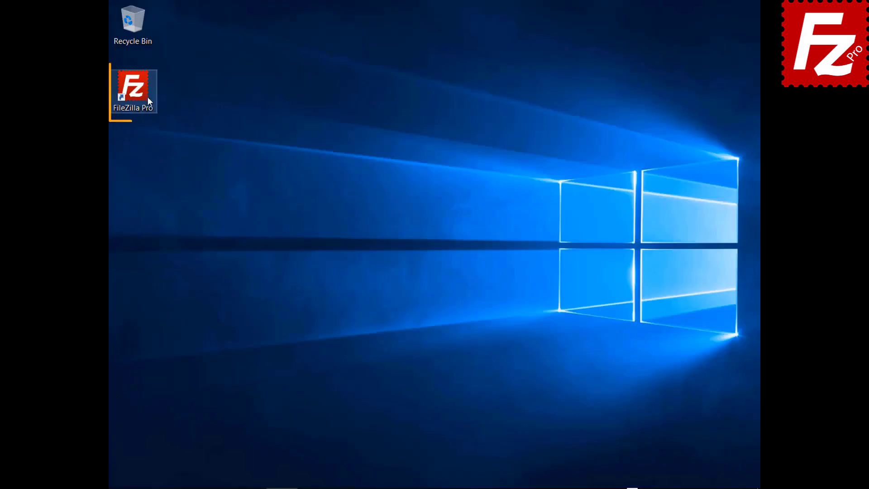
Step: Relaunch FileZilla Pro from its desktop icon
double_click(140, 97)
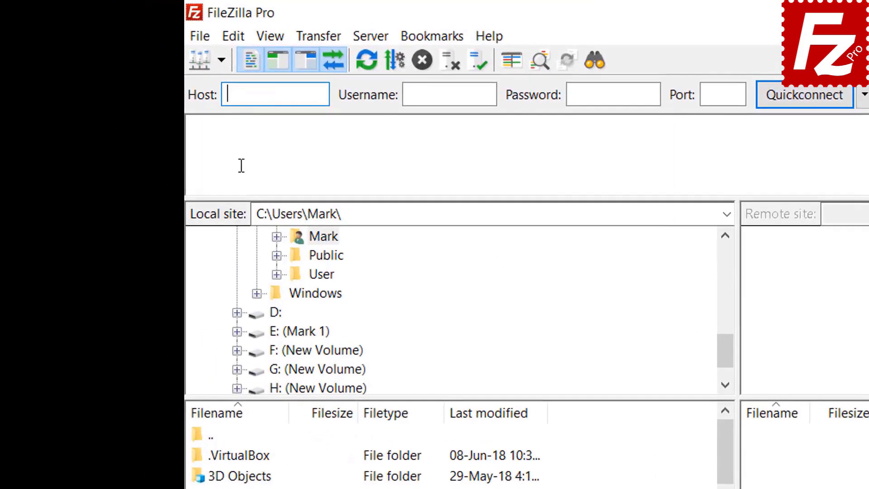
Step: Create a new Site Manager entry named 'Azure File Connection'
click(202, 40)
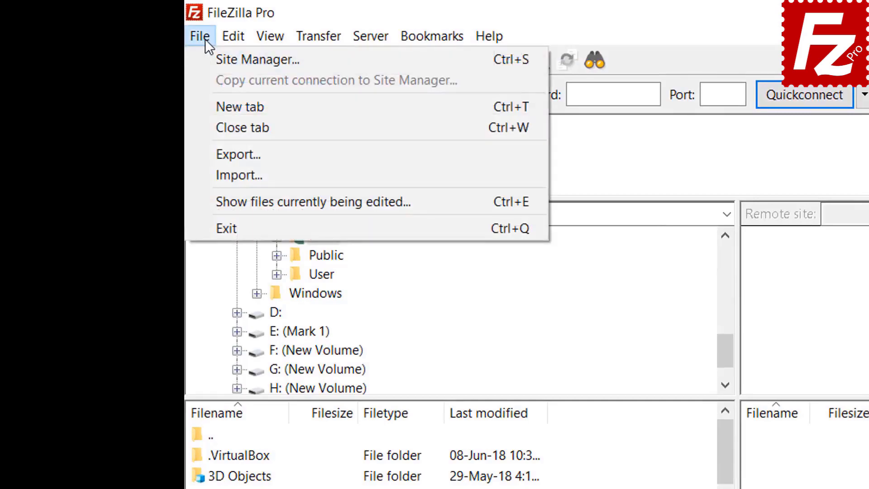
click(219, 59)
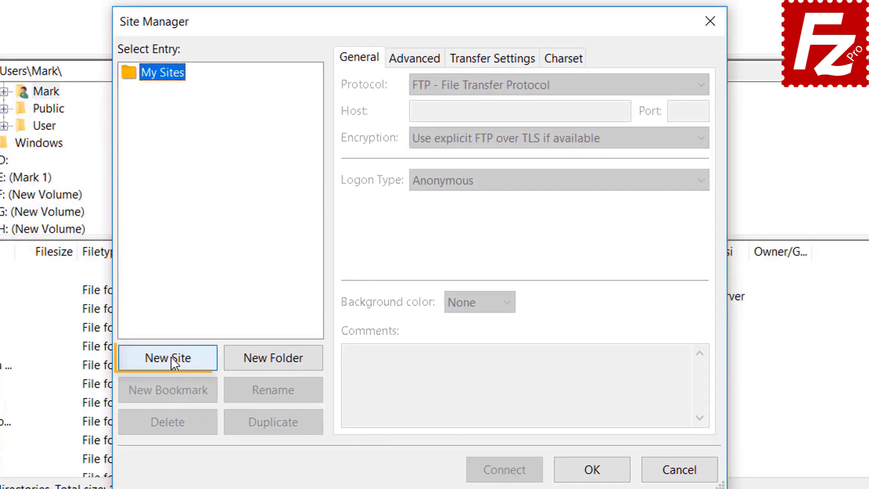
click(174, 363)
text(Az)
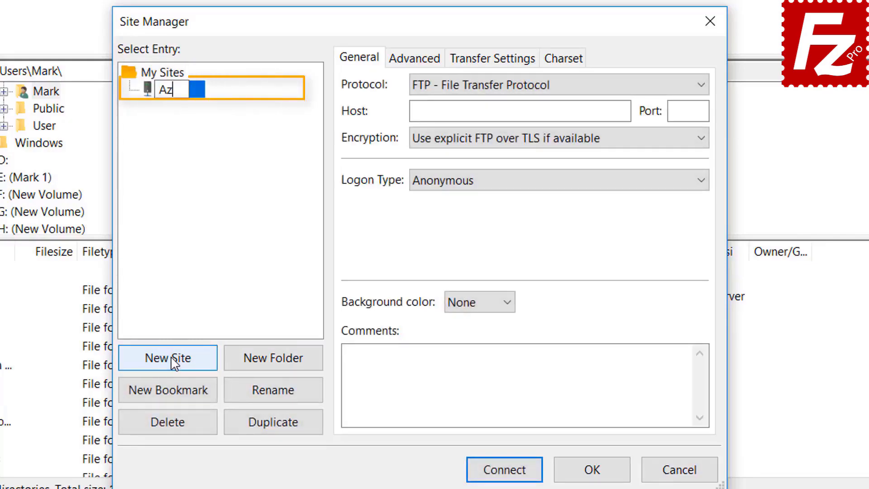
text(ure F)
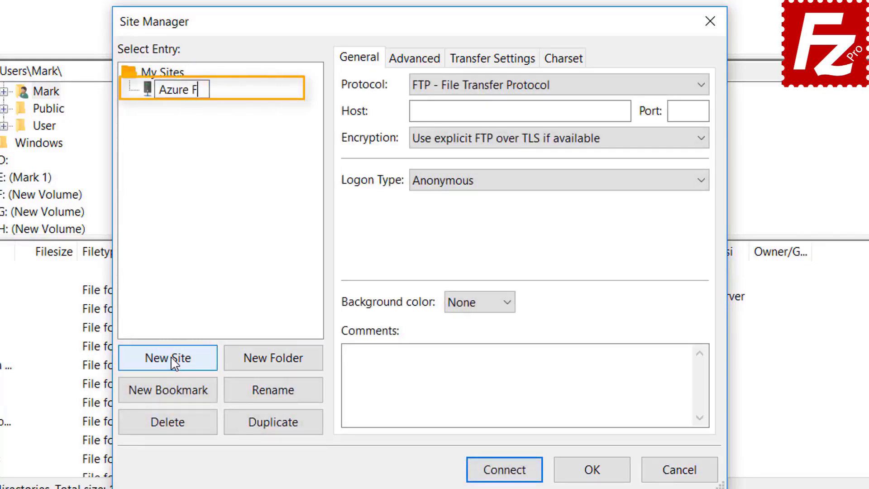
text(ile Con)
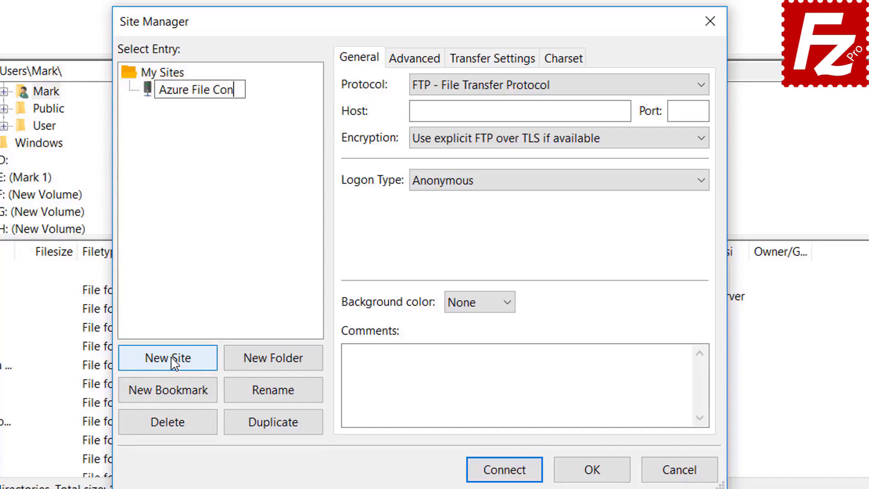
text(nection)
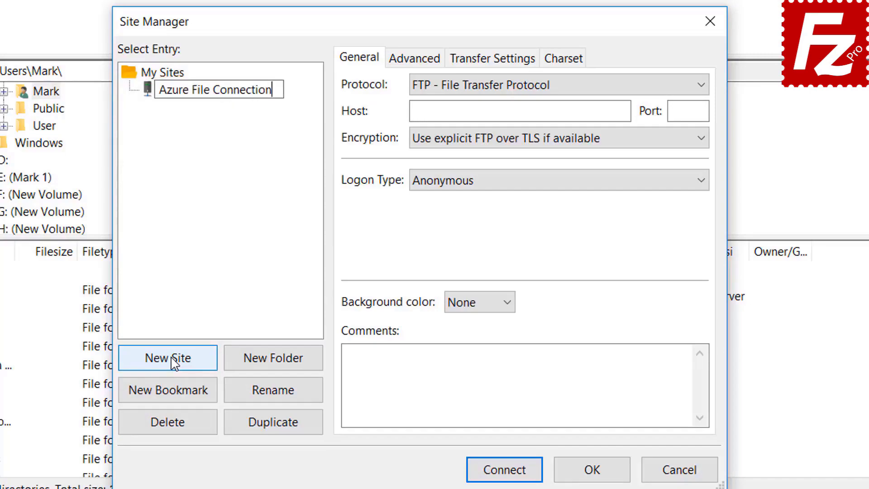
key(Return)
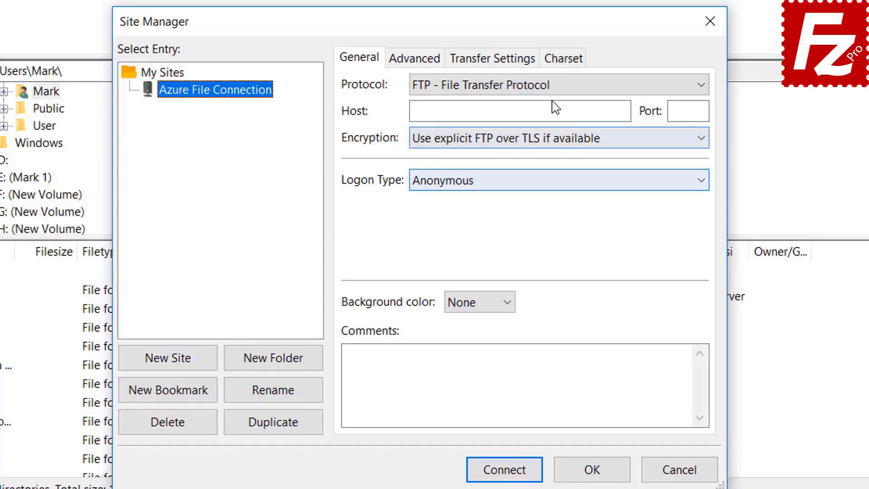
Step: Set the site's protocol to Microsoft Azure File Storage Service
click(555, 88)
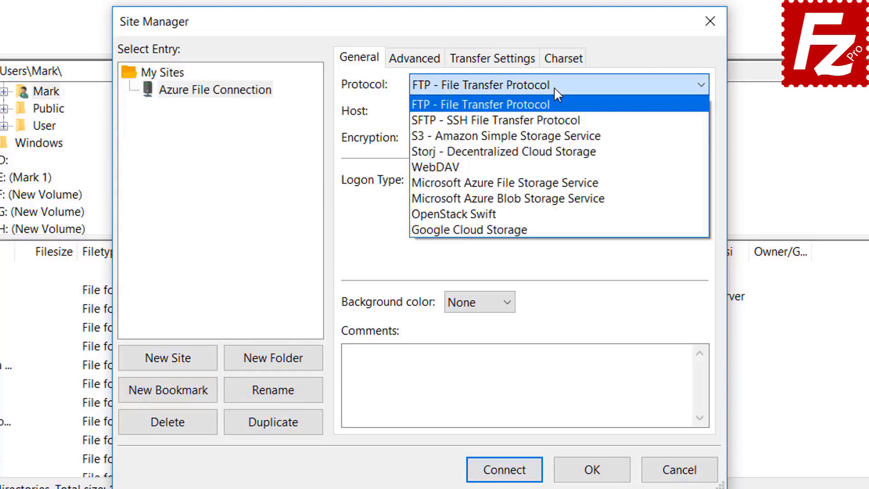
click(555, 183)
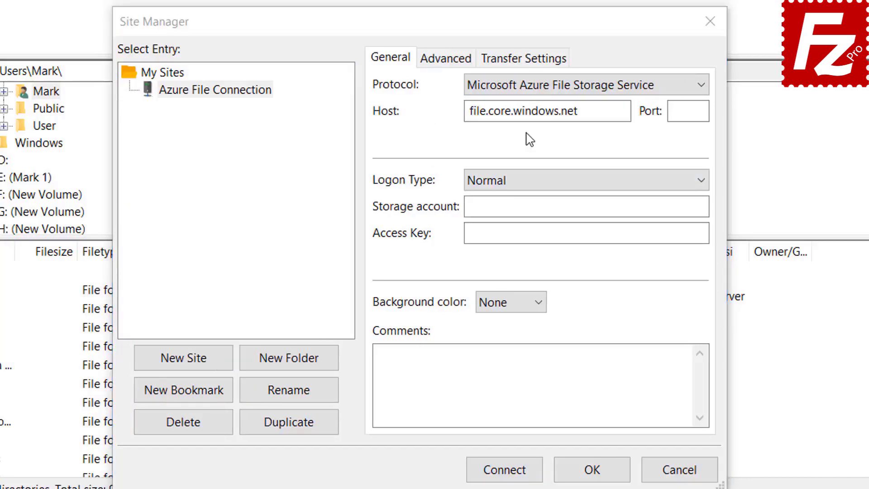
click(532, 88)
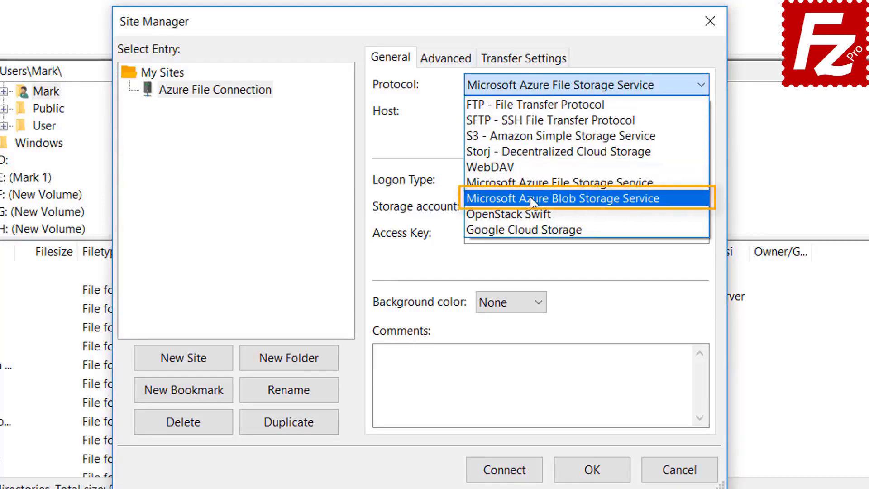
click(552, 183)
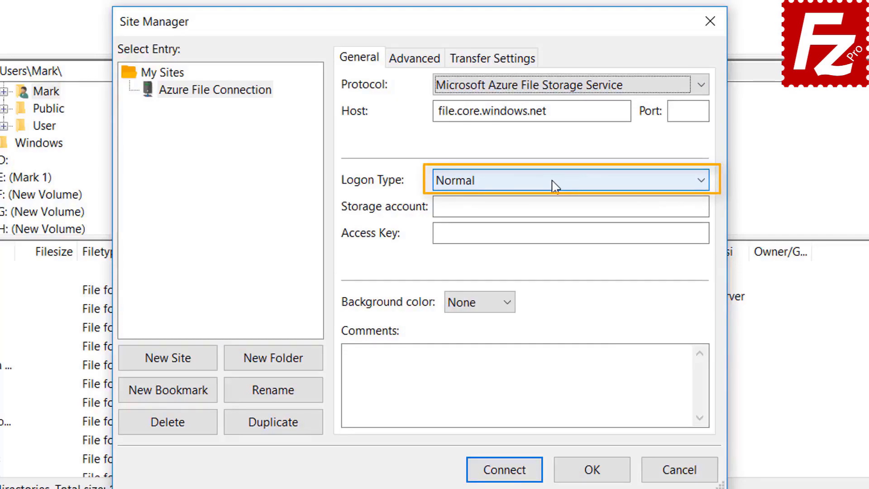
Step: Paste the storage account name and access key, then connect
click(542, 207)
key(ctrl+v)
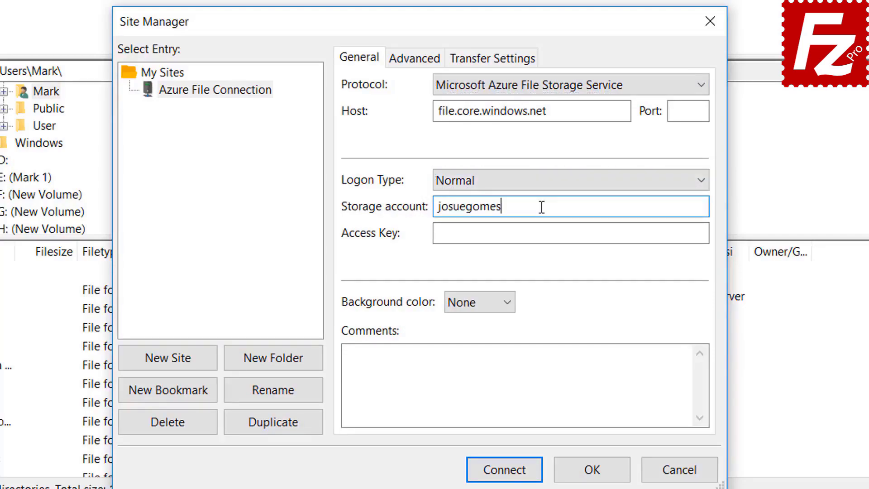
click(478, 235)
key(ctrl+v)
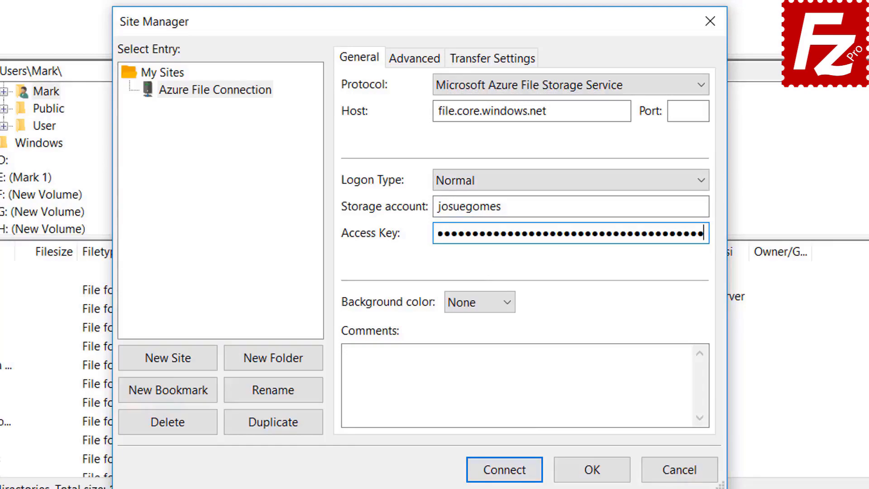
click(507, 473)
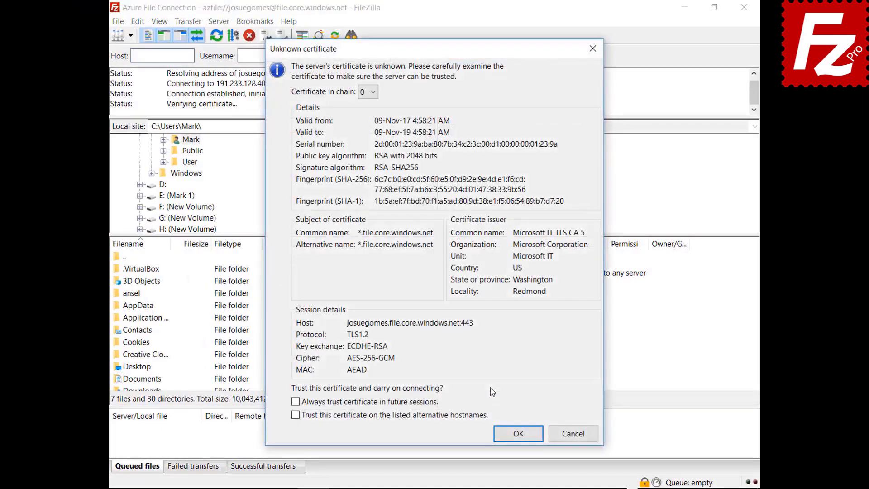
Step: Tick 'Always trust certificate in future sessions' and accept the Azure server certificate
click(424, 404)
click(512, 441)
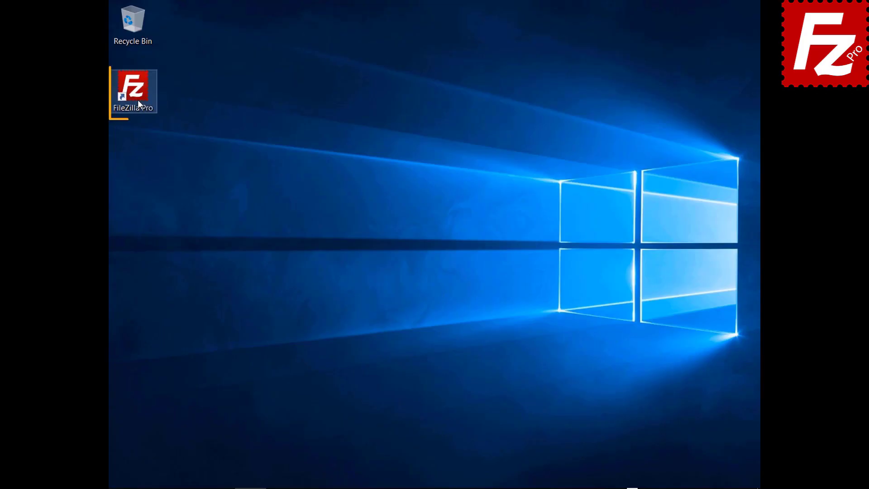
Step: Launch FileZilla Pro and add a new site named 'Google Cloud Connection'
double_click(138, 99)
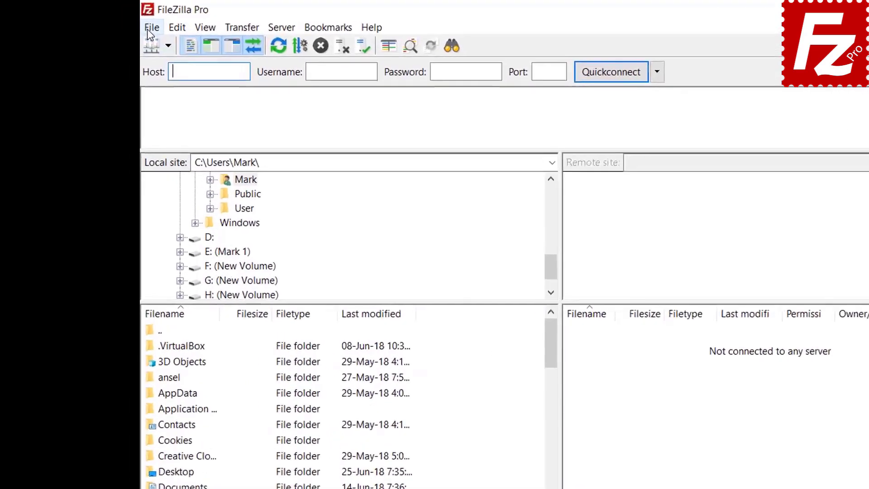
click(117, 21)
click(136, 35)
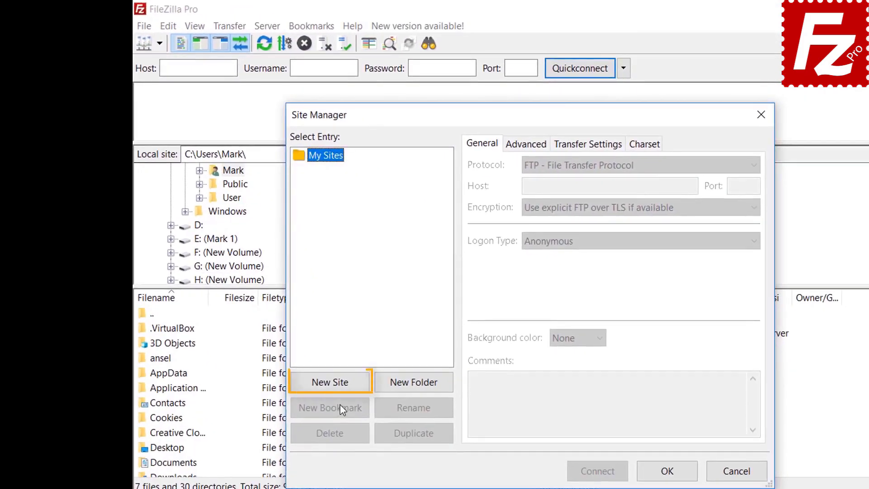
click(337, 386)
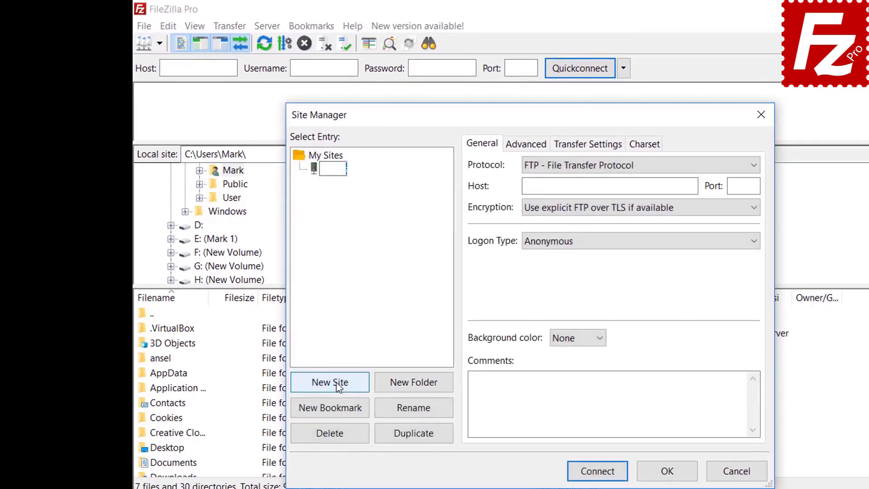
text(Google Cloud )
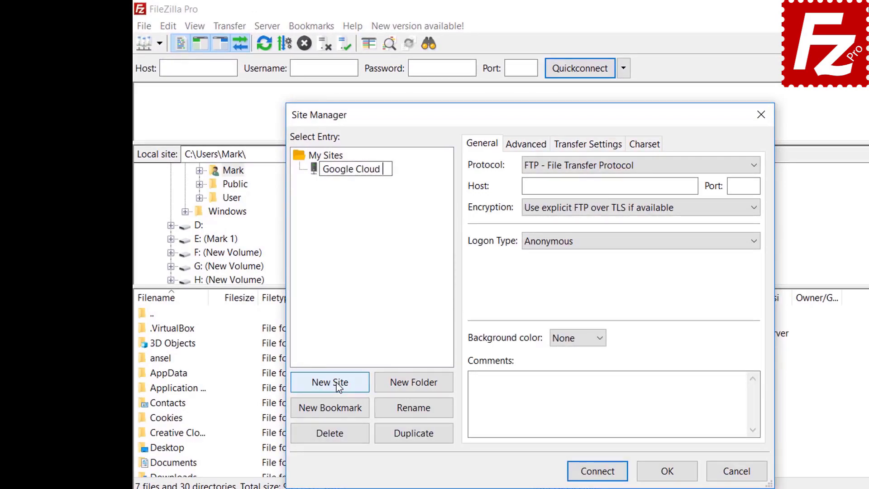
text(Connection)
key(Tab)
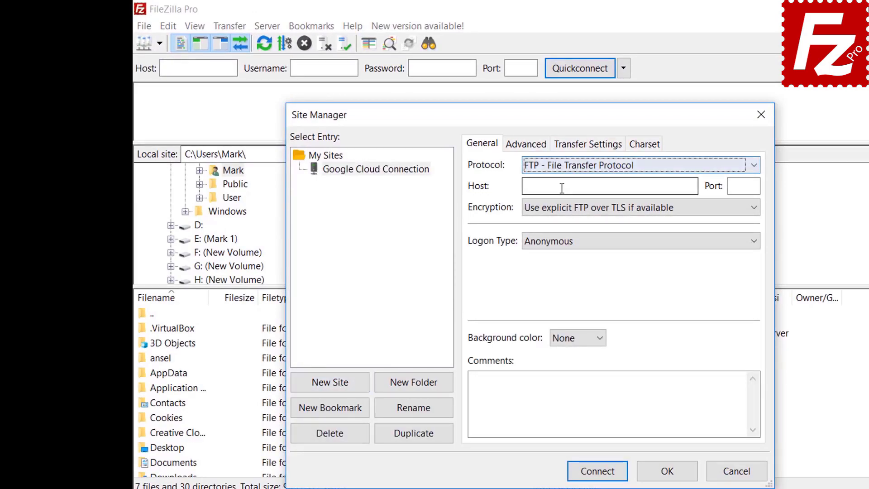
Step: Use Google Cloud Storage with project ID filezilla-pro and the account e-mail, then connect
click(562, 167)
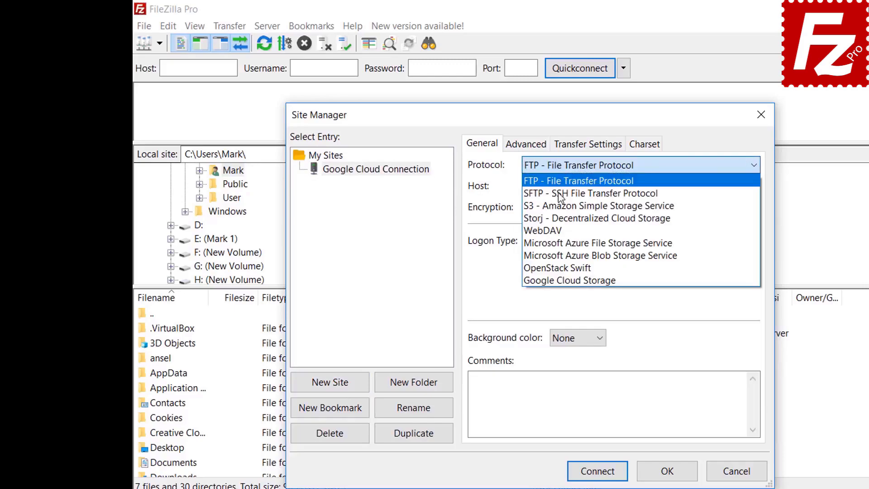
click(557, 281)
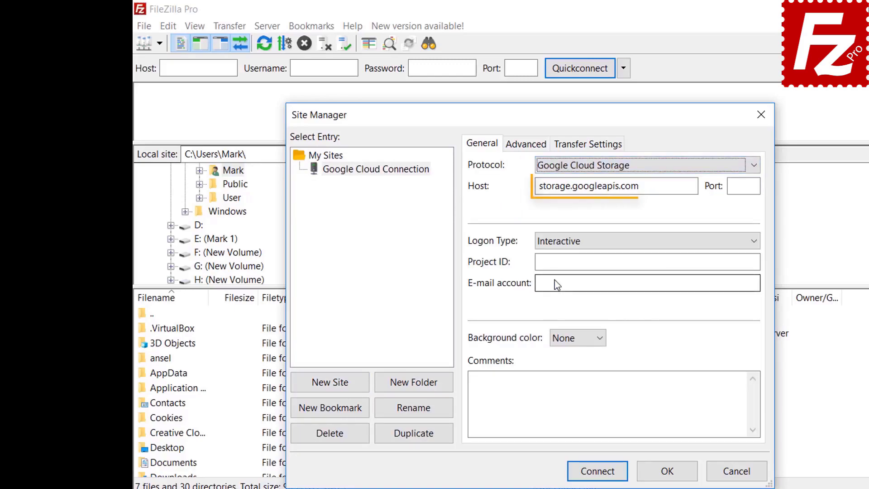
text(f)
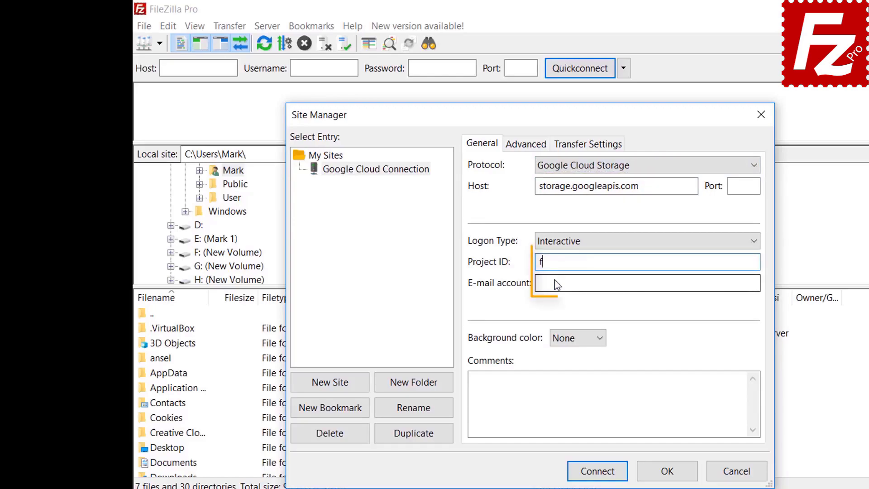
text(ilezilla-pro)
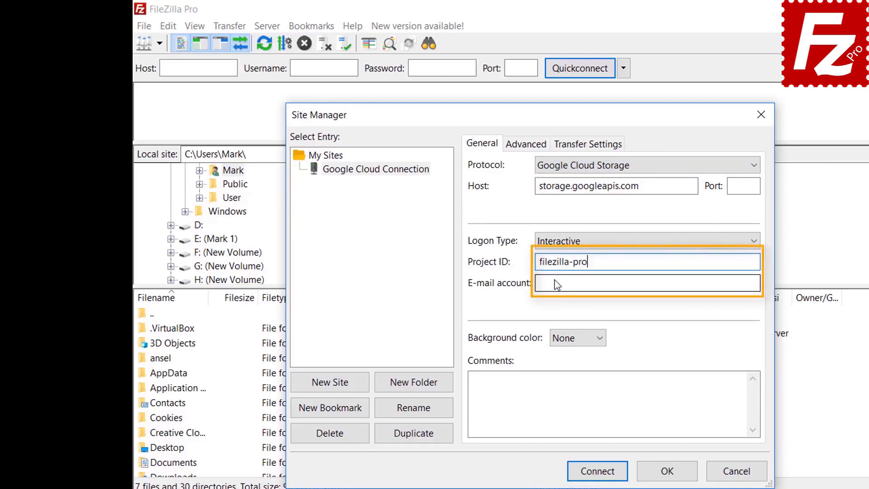
click(557, 284)
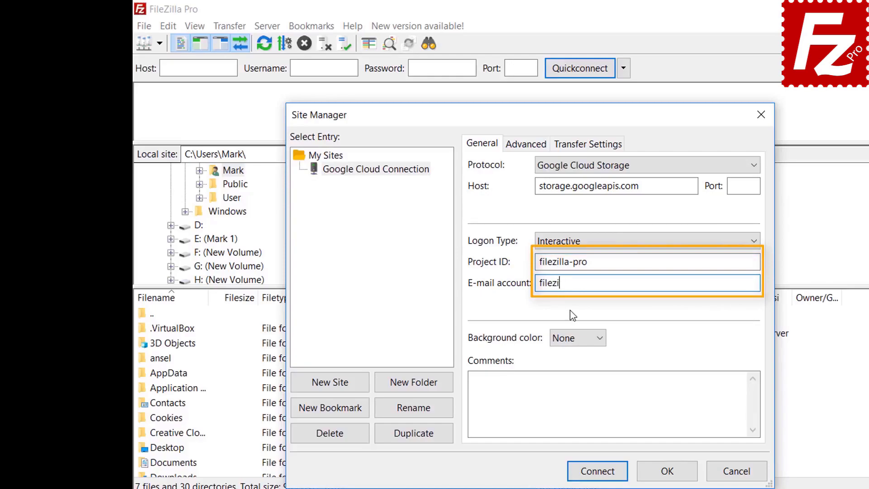
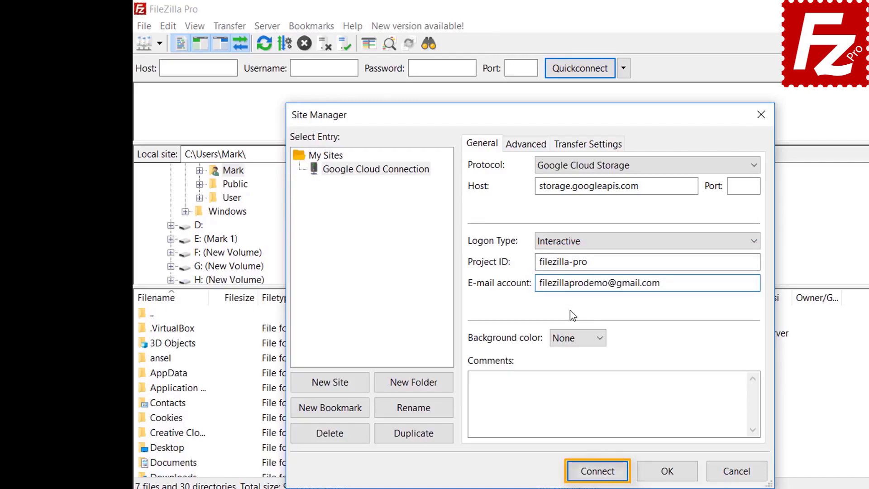
click(598, 471)
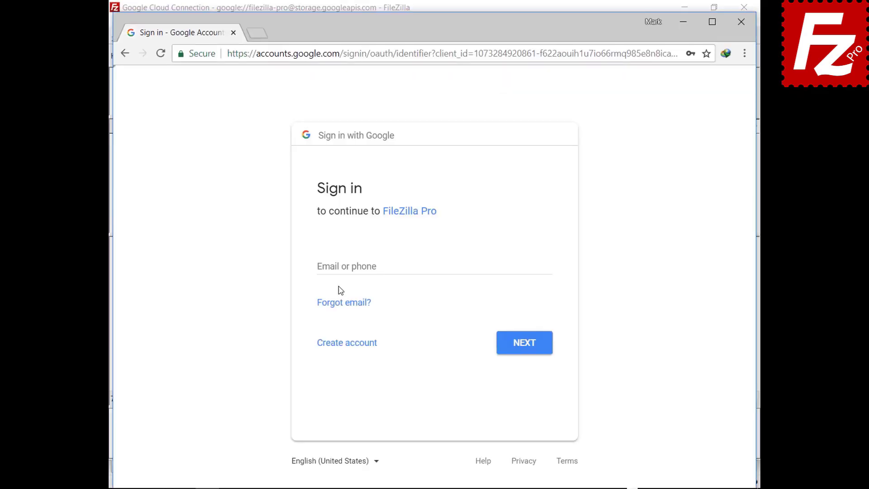
Step: Sign in with the Google account e-mail and password, and allow FileZilla Pro access
click(343, 266)
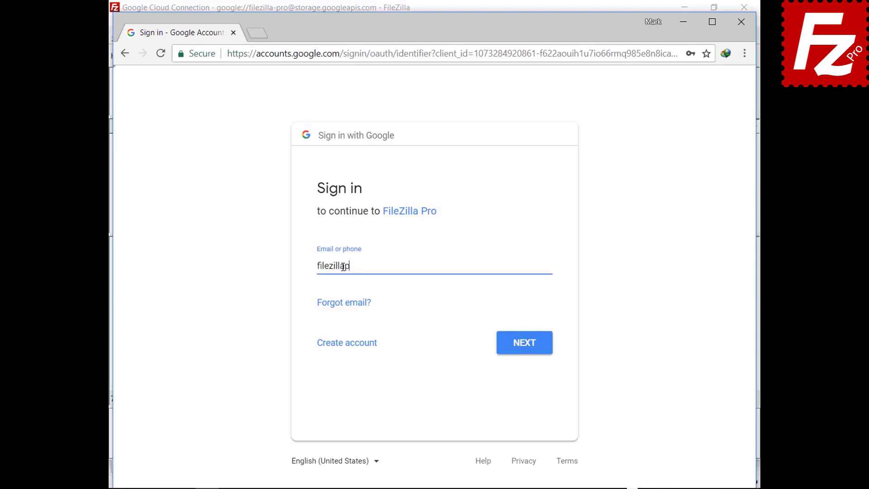
click(523, 349)
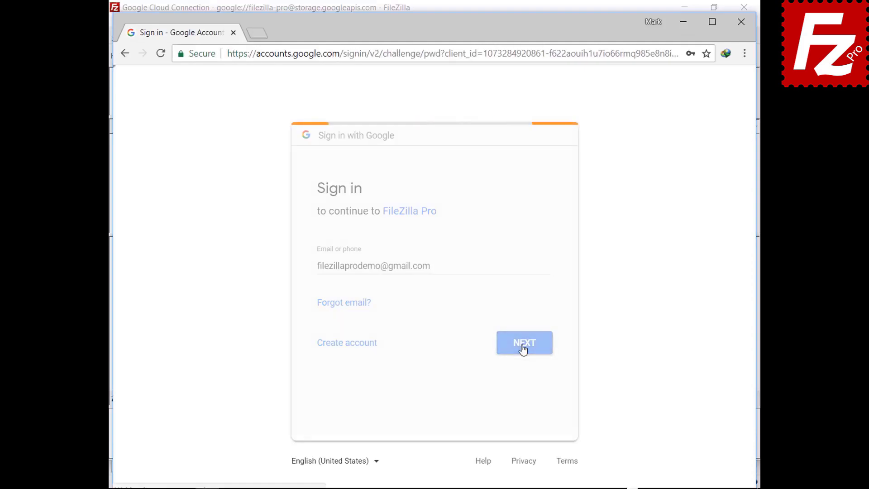
click(526, 322)
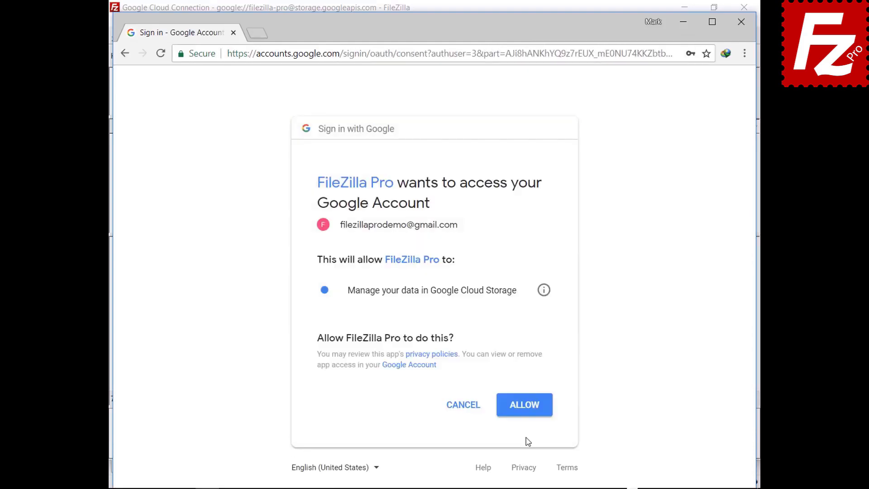
click(525, 414)
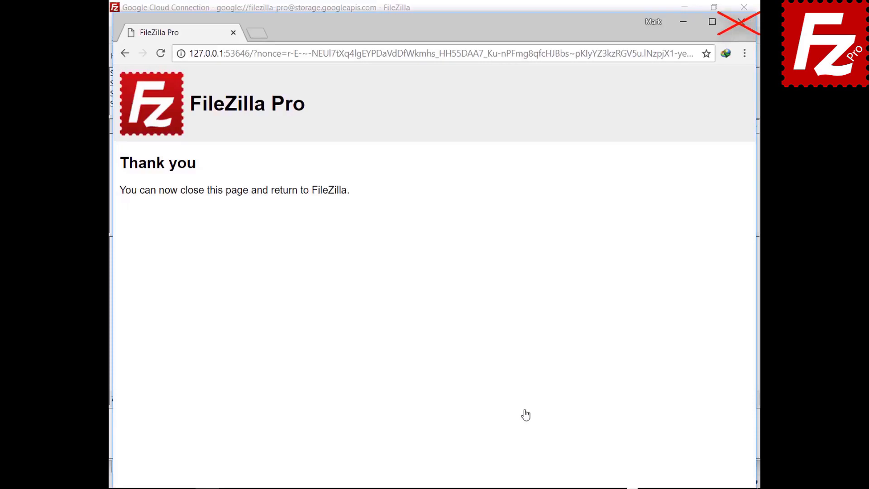
Step: Always trust the googleapis.com and storage.googleapis.com certificates, including alternative hostnames
click(388, 410)
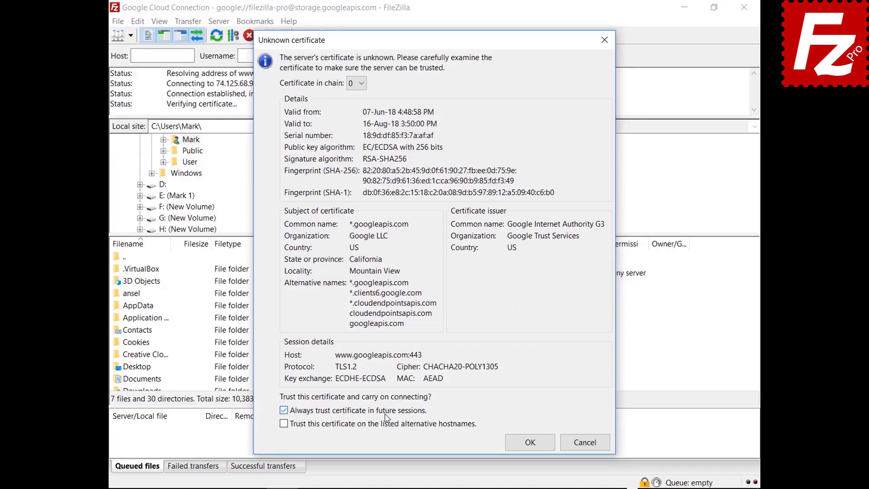
click(388, 423)
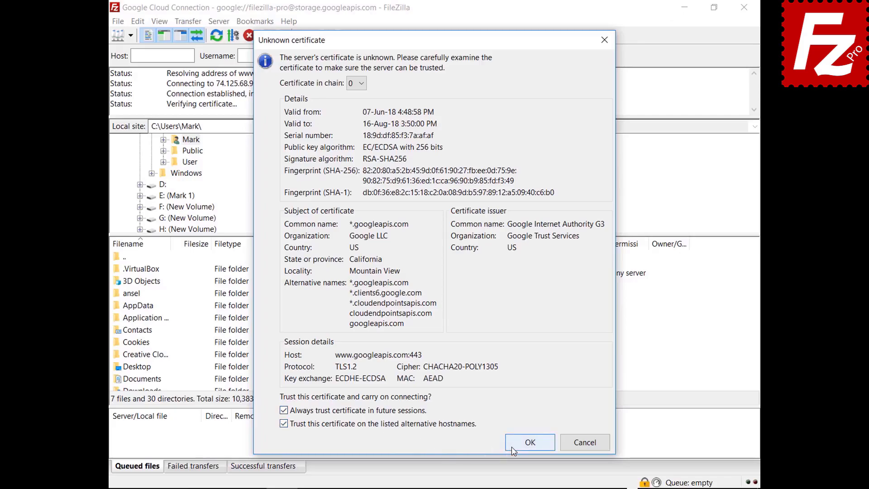
click(513, 449)
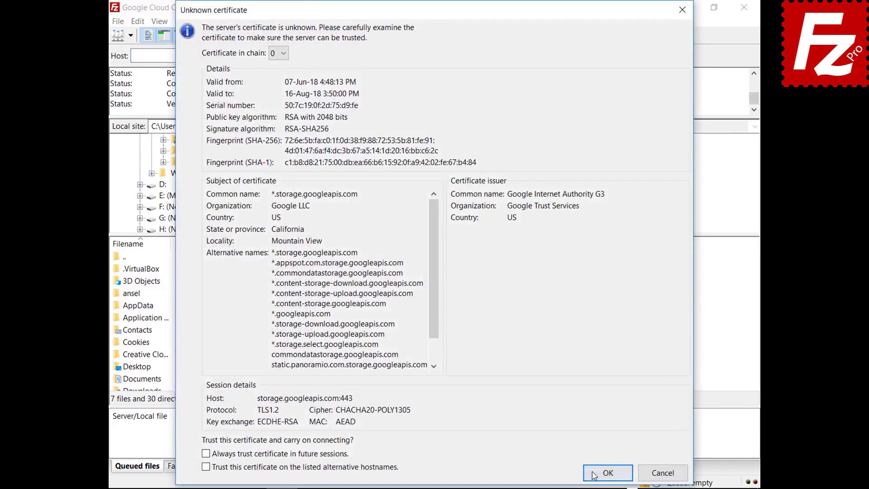
click(595, 475)
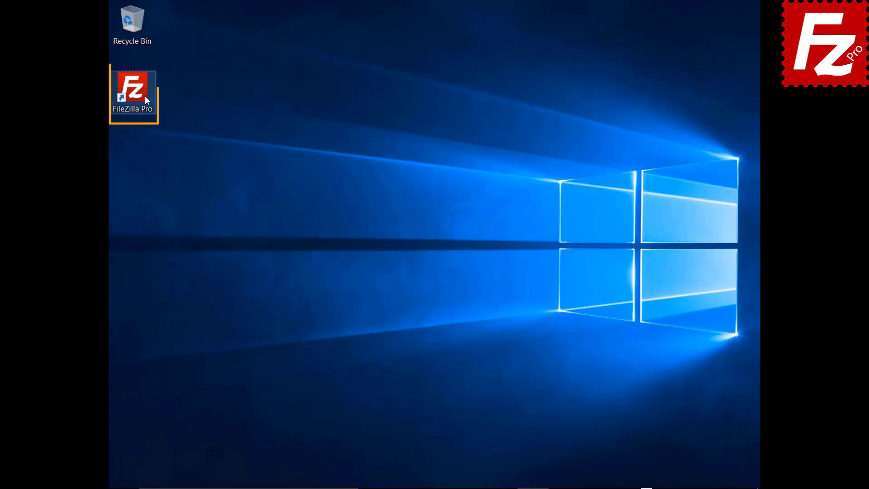
Step: Launch FileZilla Pro and add a new site named 'Google Drive'
double_click(139, 97)
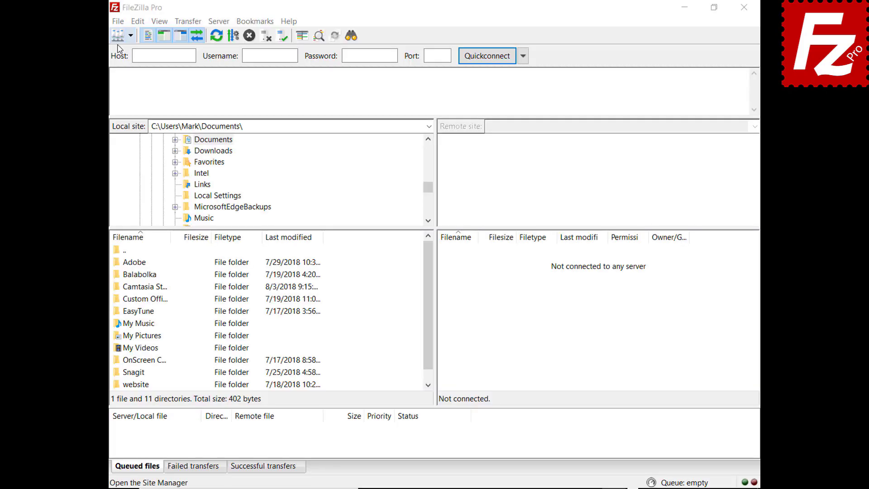
click(117, 21)
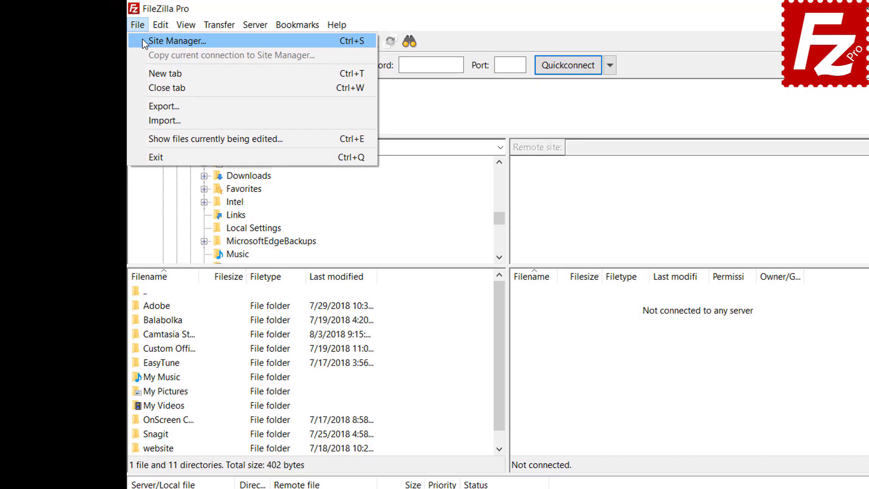
click(132, 38)
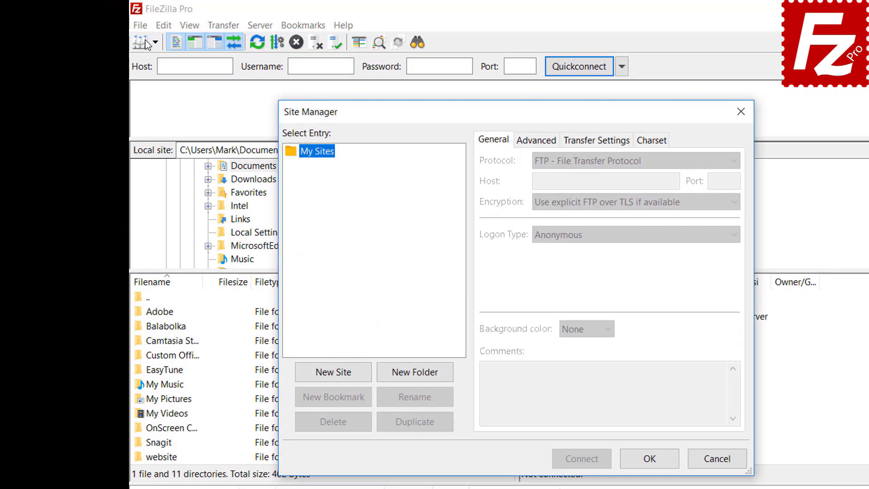
click(333, 376)
text(Google Drive)
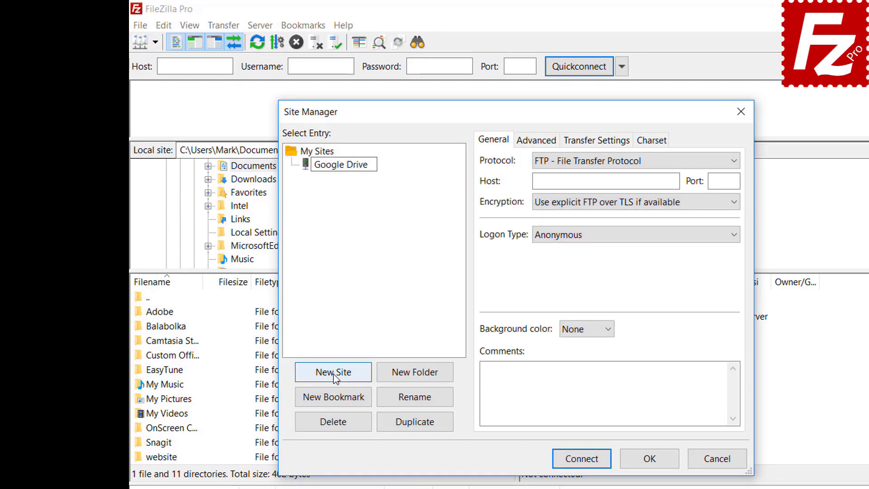
Step: Set the protocol to Google Drive and enter the Google account e-mail as user
click(599, 166)
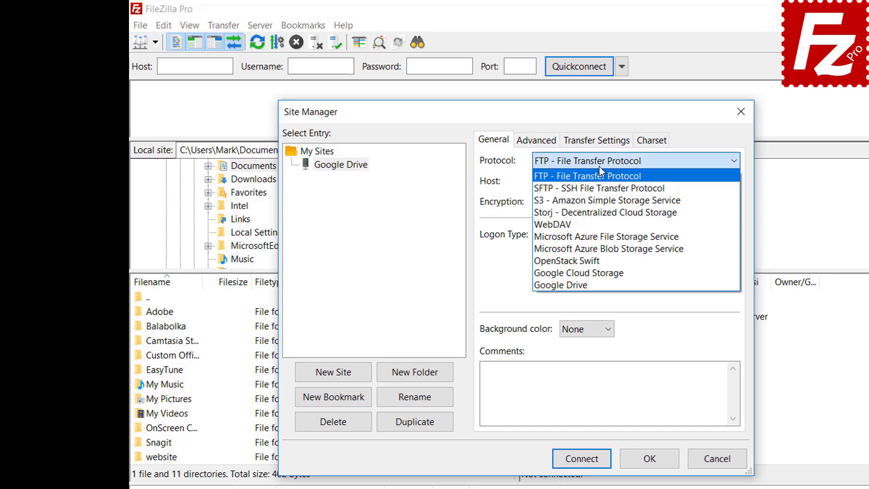
click(597, 284)
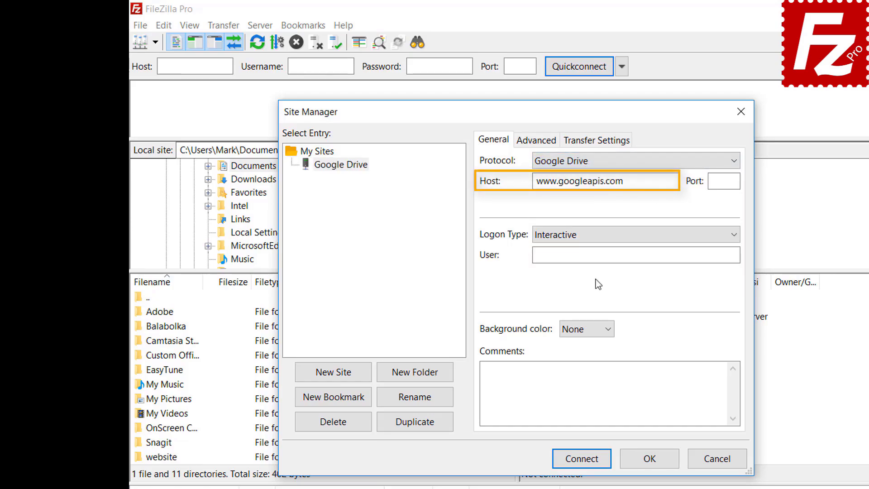
click(654, 254)
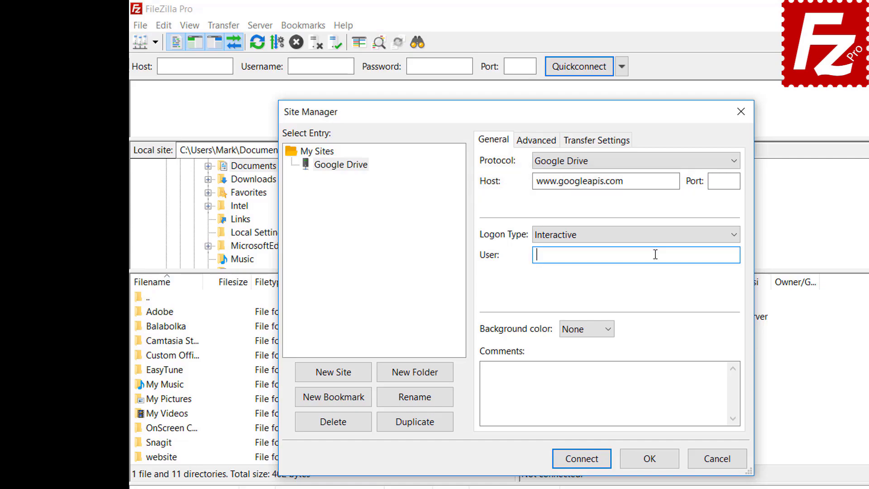
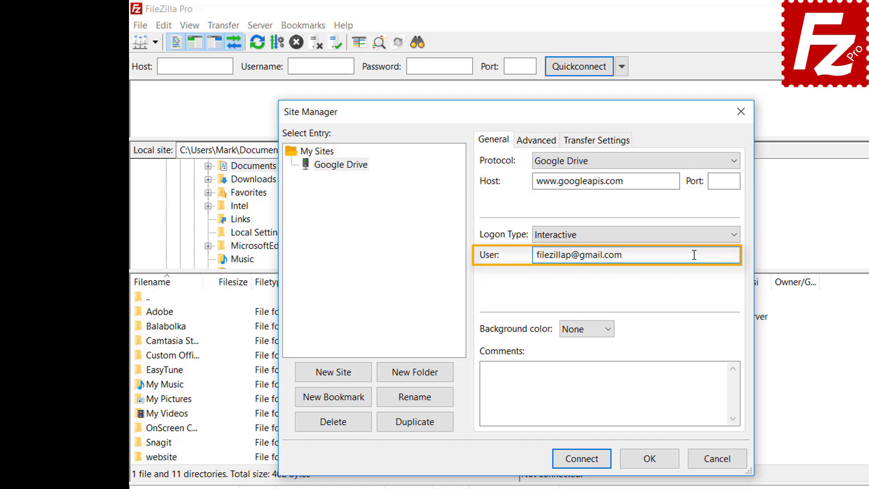
Step: Connect to Google Drive, sign in with the existing account, allow access, and close Chrome
click(584, 462)
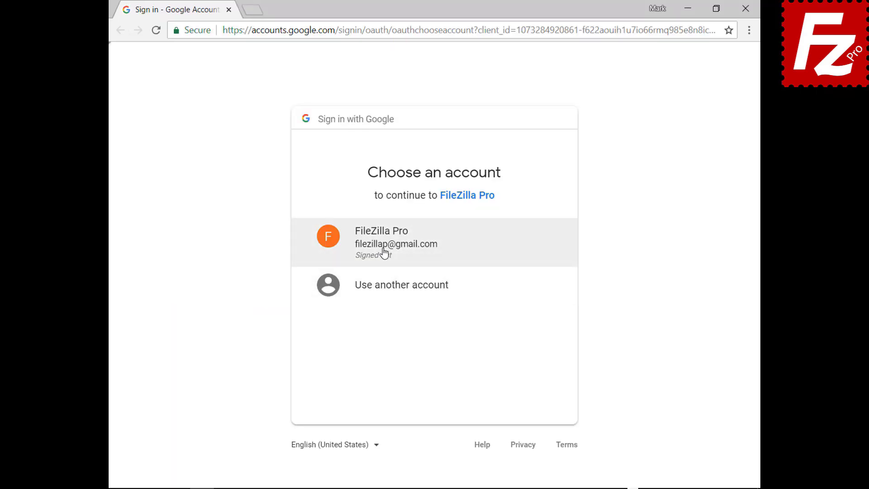
click(384, 252)
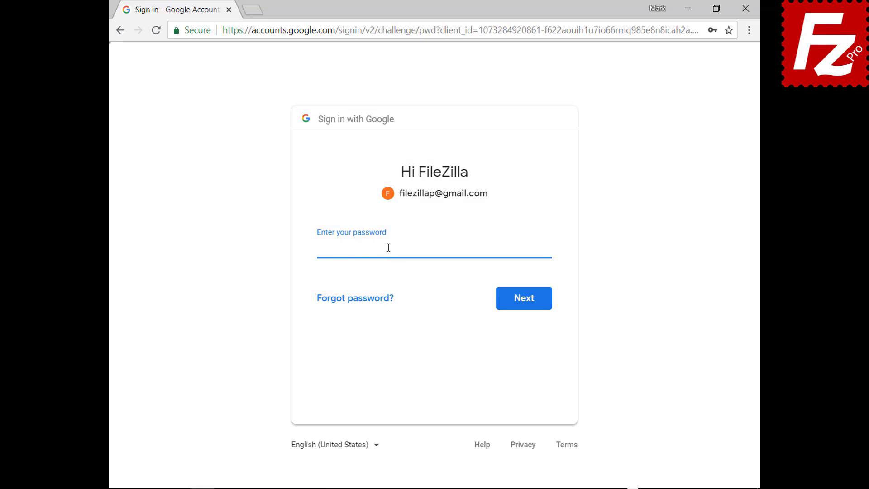
key(ctrl+v)
click(525, 306)
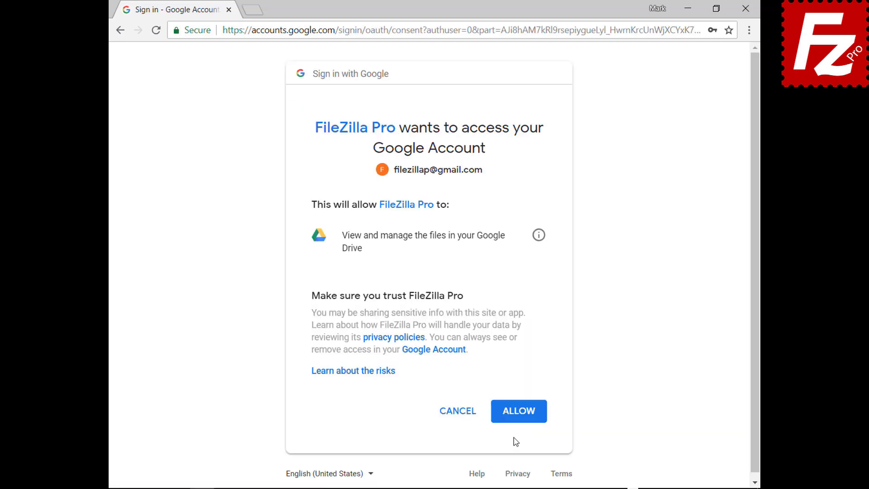
click(520, 413)
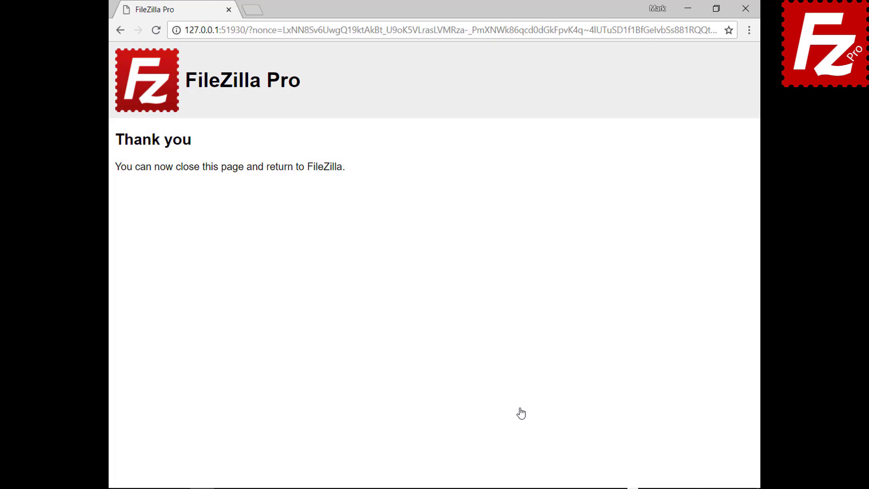
click(746, 8)
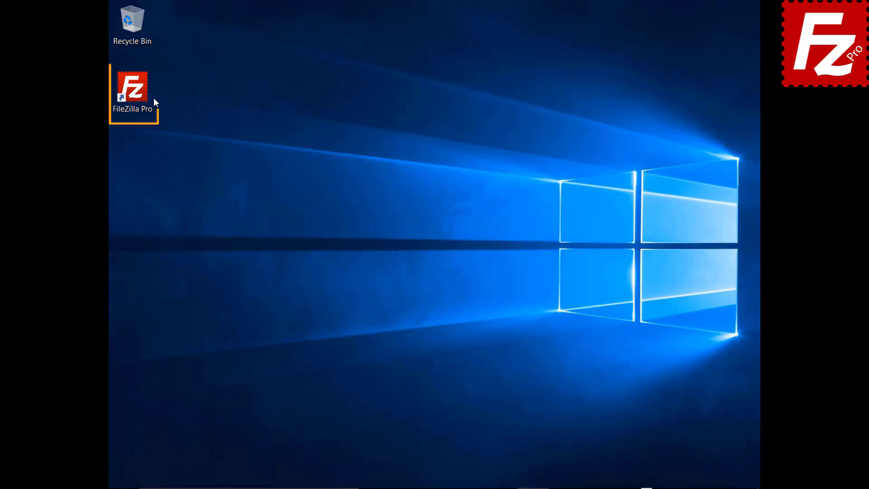
Step: Launch FileZilla Pro, create a 'Dropbox' site with the Dropbox protocol, and connect
double_click(139, 96)
click(118, 23)
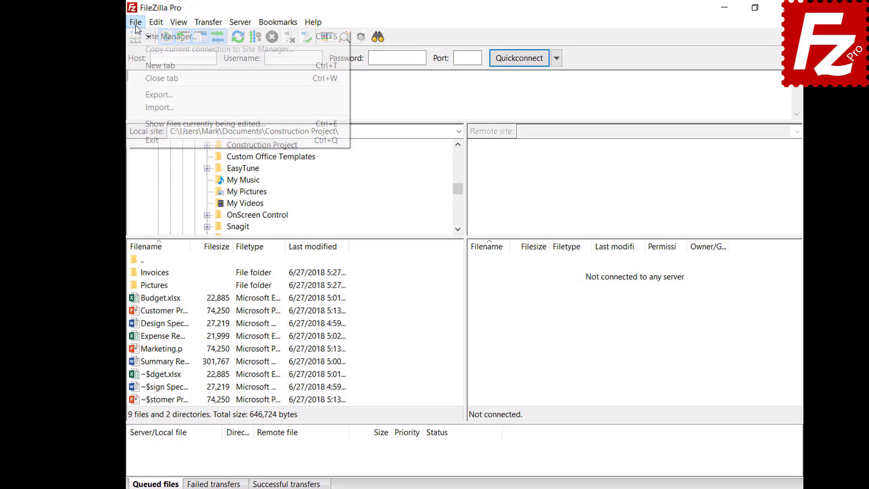
click(117, 37)
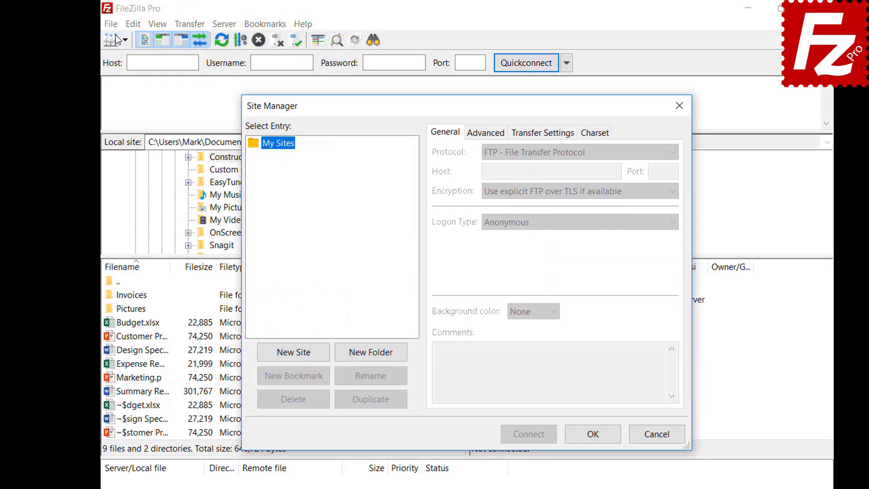
click(295, 355)
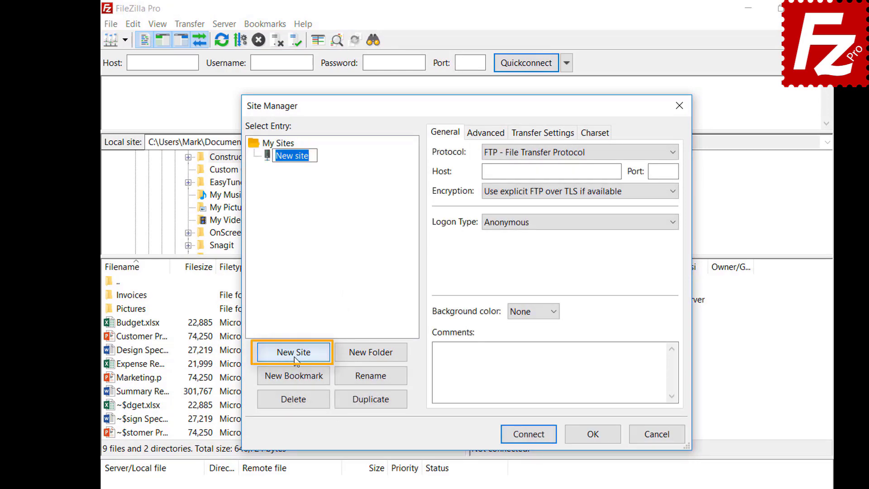
text(Dro)
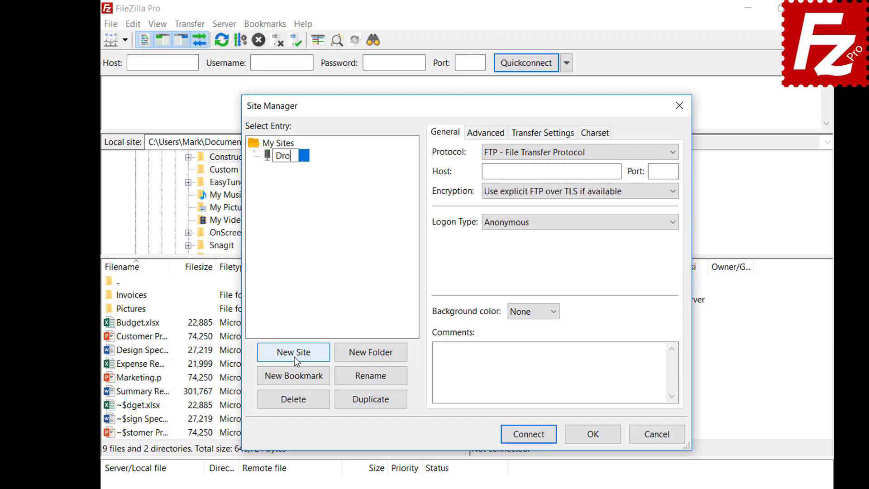
text(pbox)
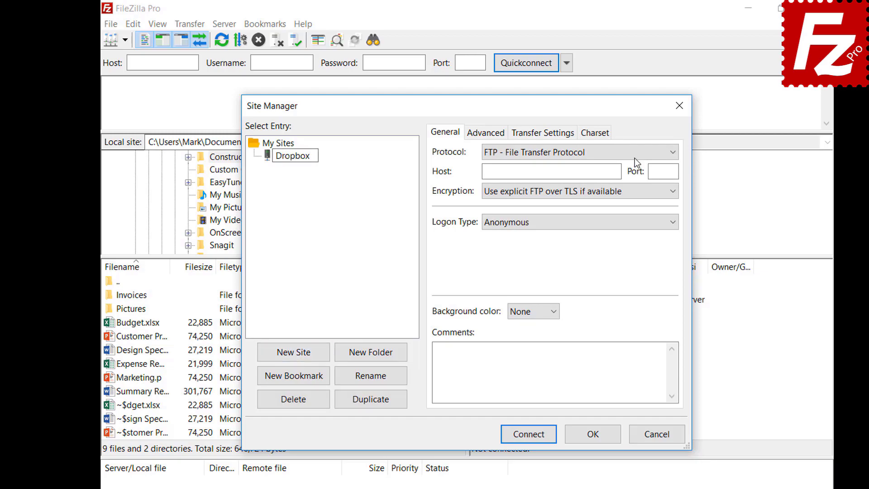
click(635, 153)
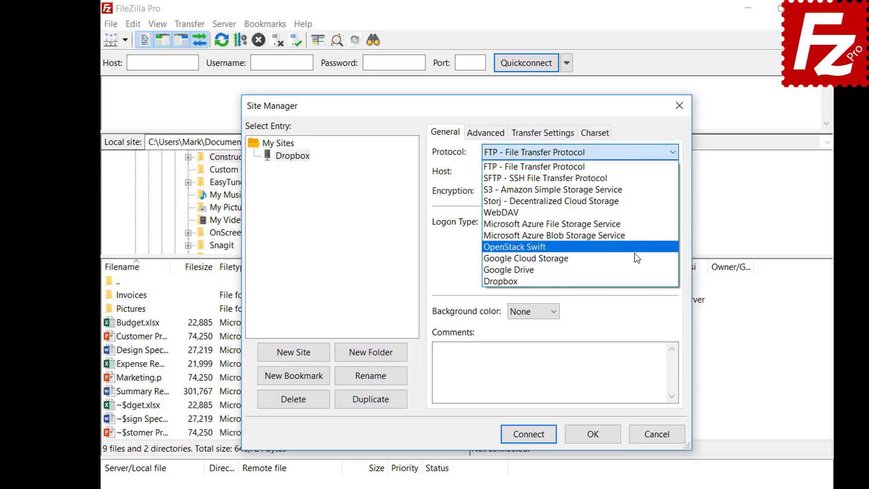
click(635, 280)
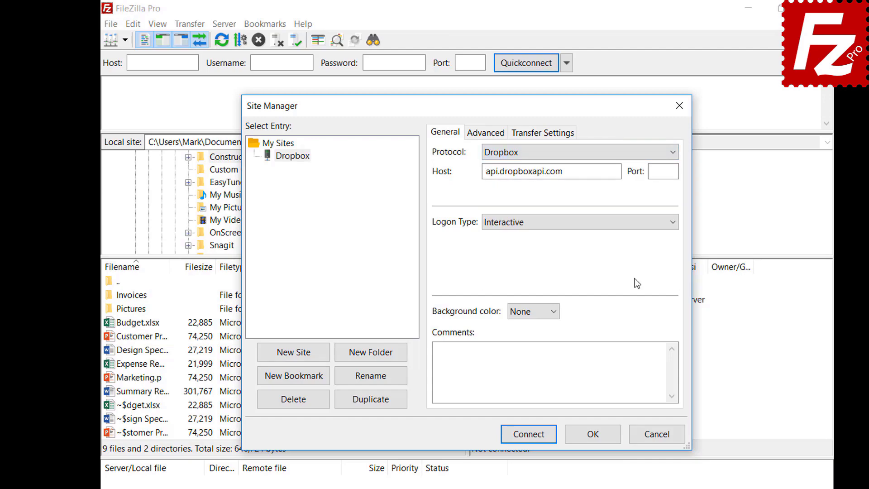
click(527, 440)
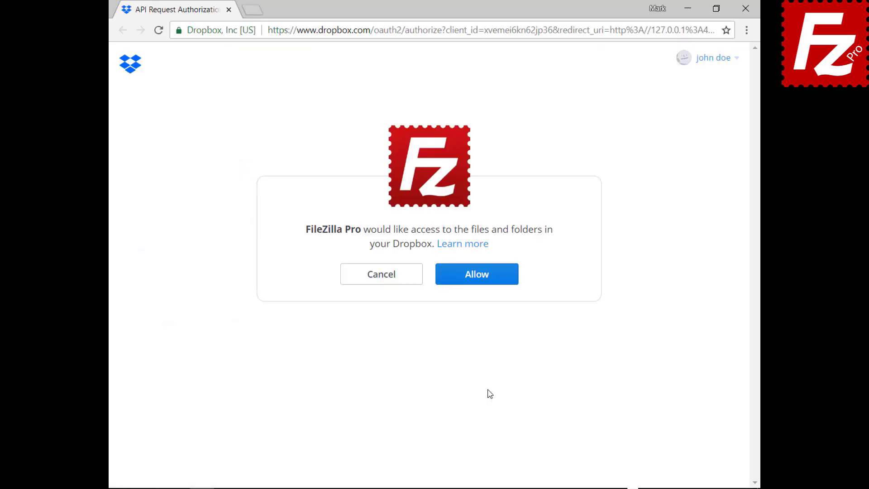
Step: Allow FileZilla Pro on the Dropbox API authorization page
click(483, 281)
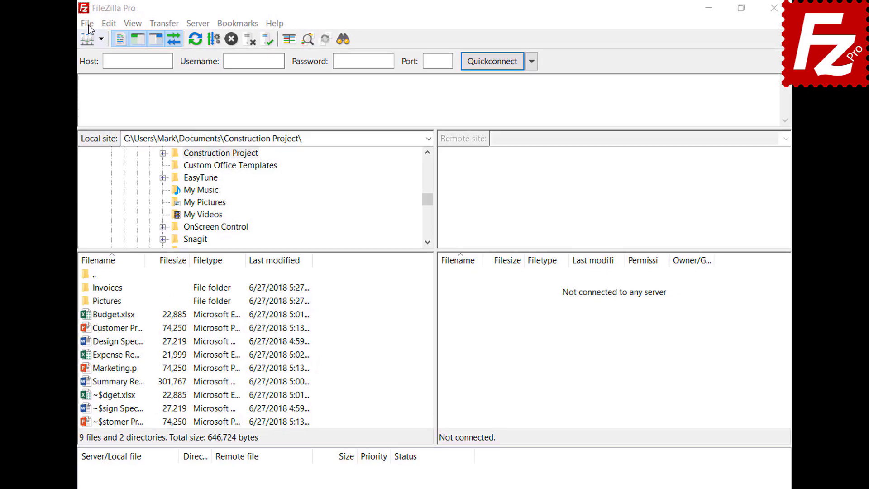
Step: Create a 'OneDrive' site using the Microsoft OneDrive protocol and connect
click(82, 24)
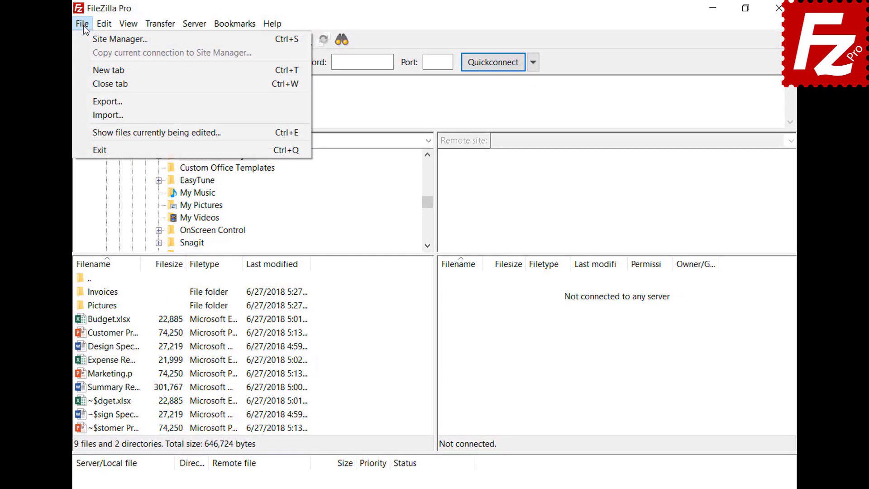
click(83, 37)
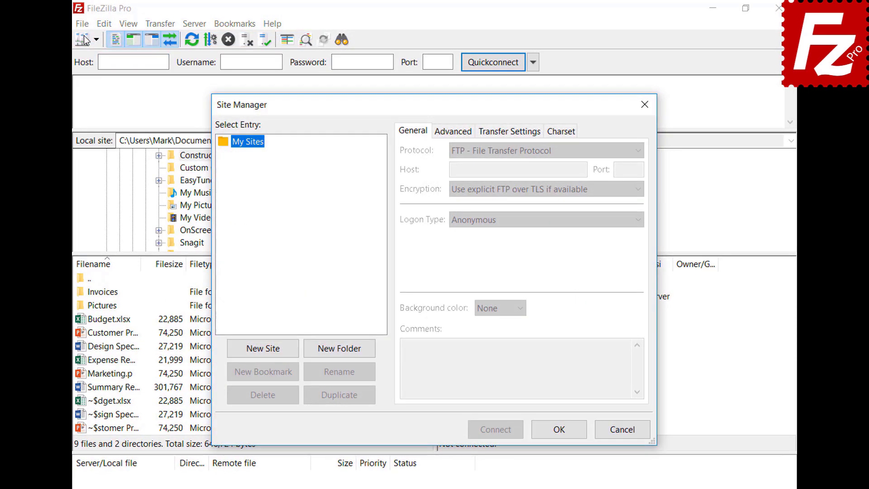
click(268, 351)
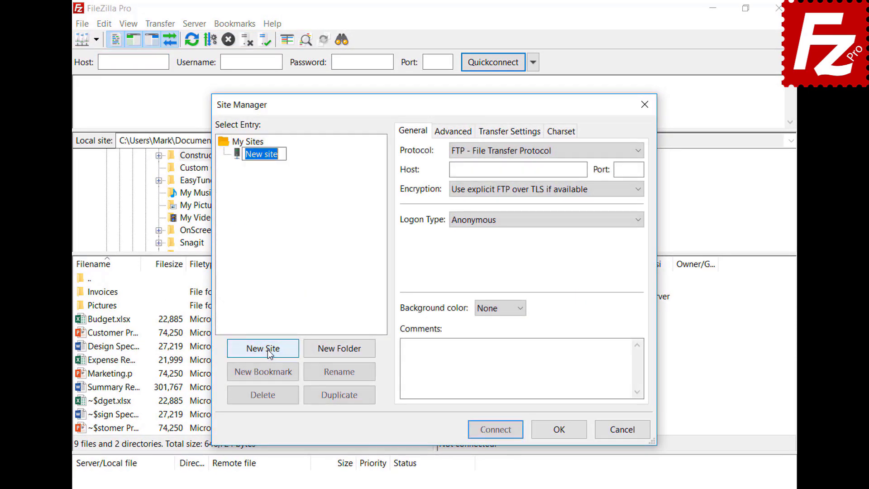
text(OneDri)
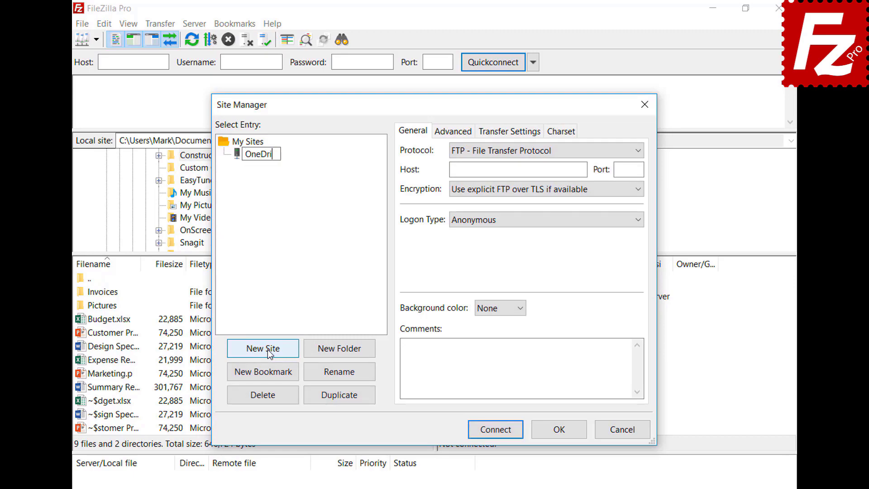
text(ve)
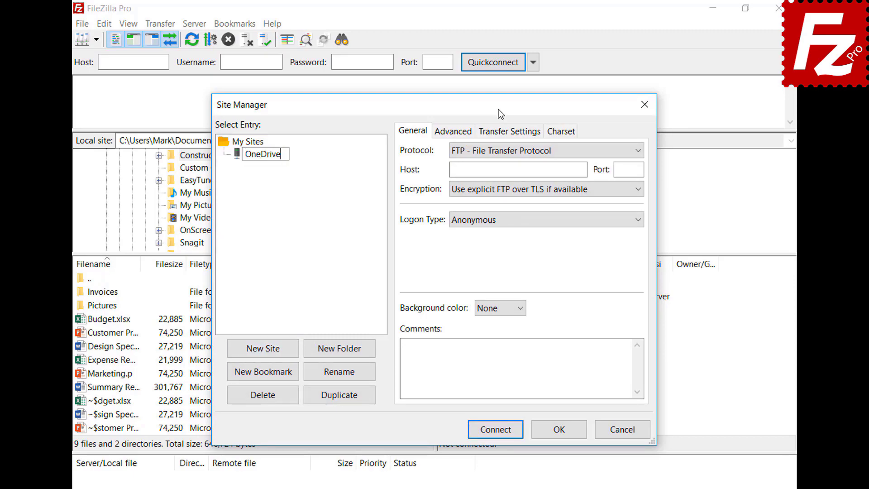
click(495, 152)
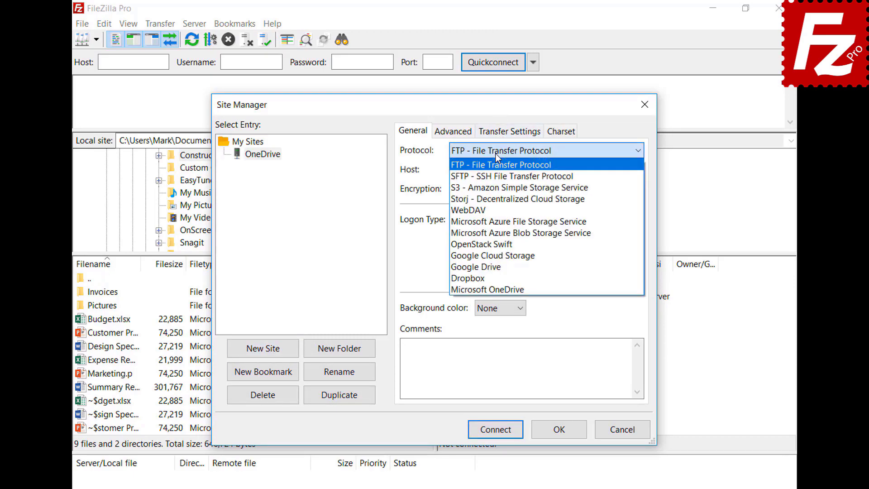
click(499, 288)
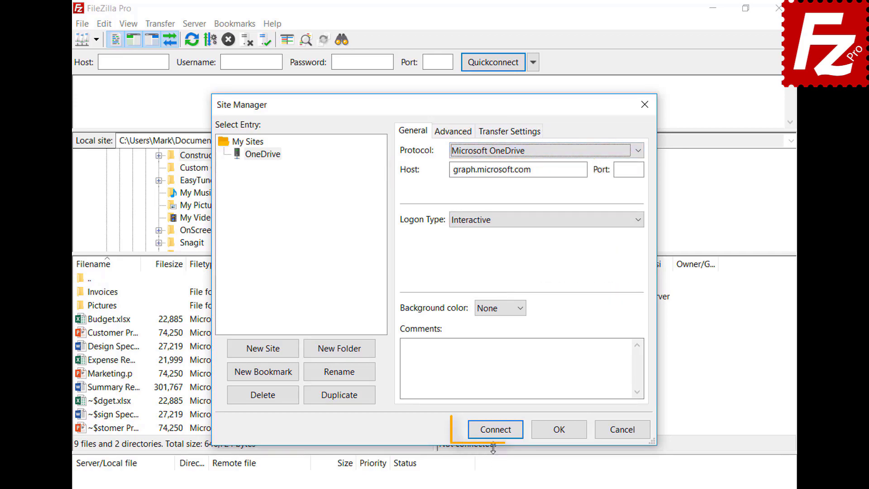
click(496, 429)
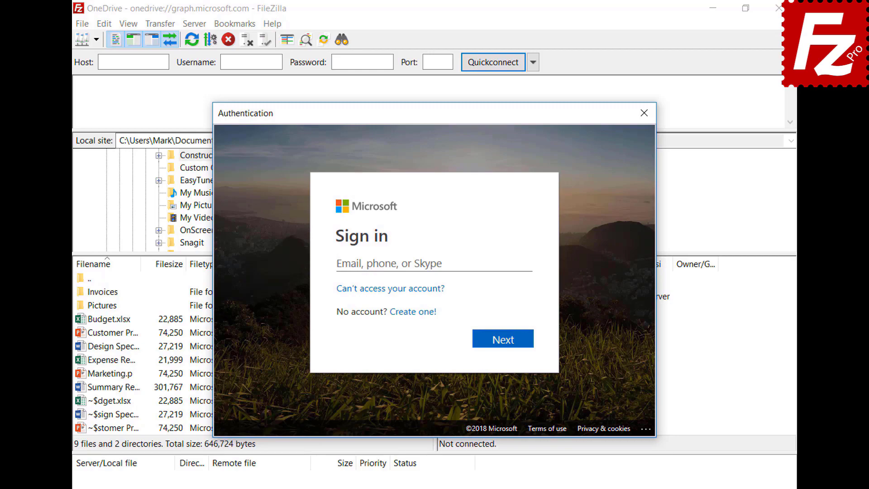
Step: Sign in with the Microsoft account e-mail and password, then accept the OneDrive access consent
click(485, 262)
key(ctrl+v)
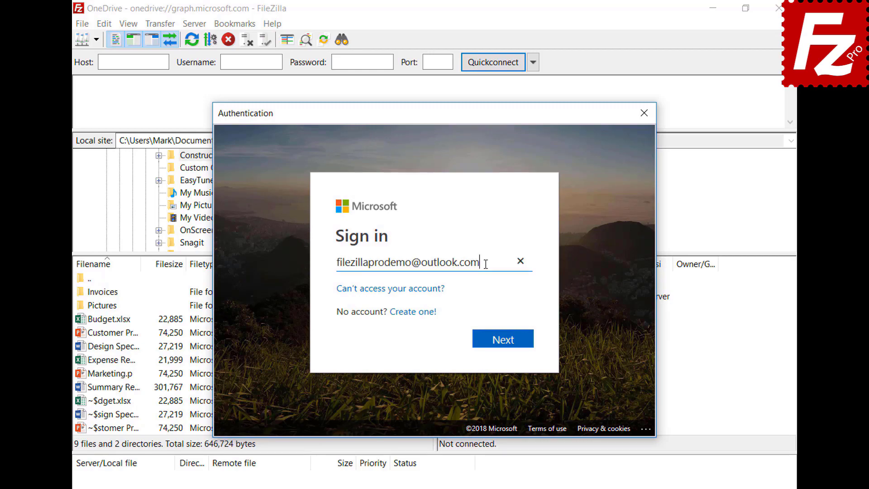
click(504, 349)
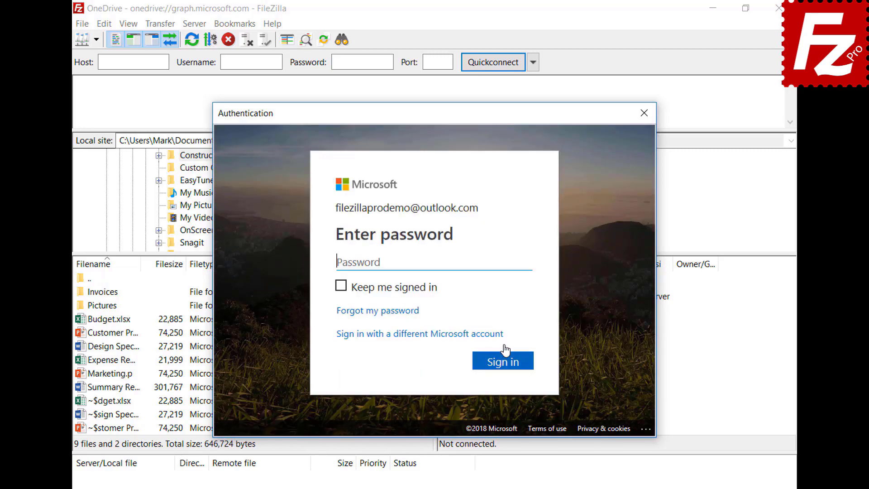
key(ctrl+v)
click(508, 370)
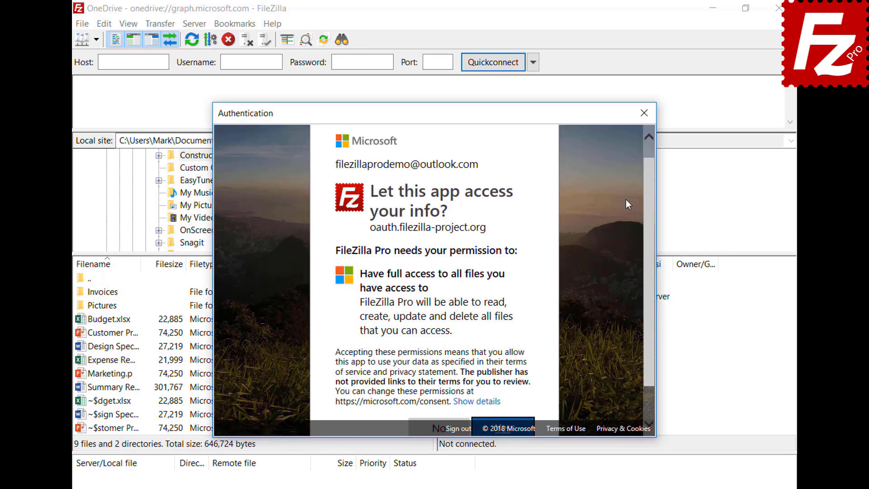
scroll(650, 196, down, 2)
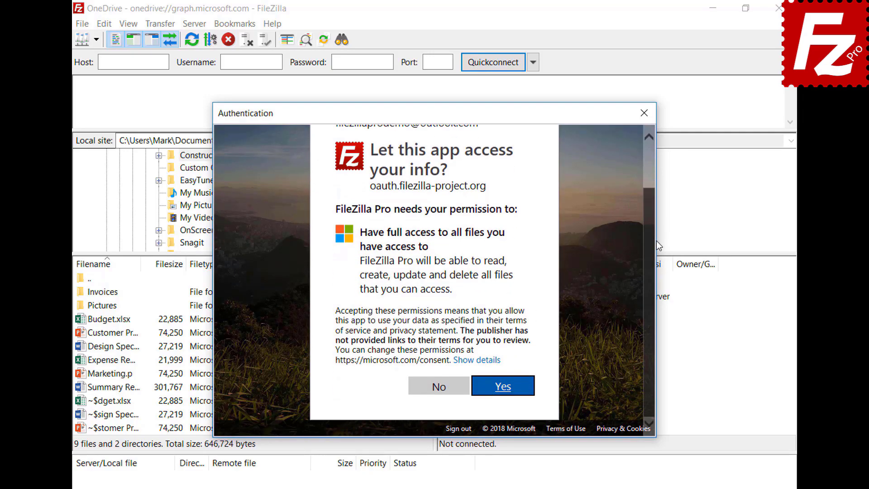
click(506, 397)
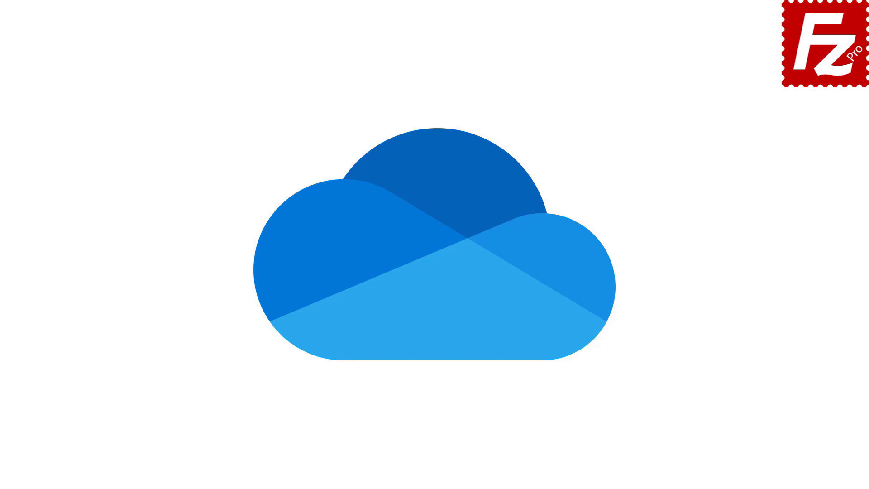
Step: Create a saved site named OneDrive that uses the Microsoft OneDrive protocol
click(99, 124)
text(OneDrive)
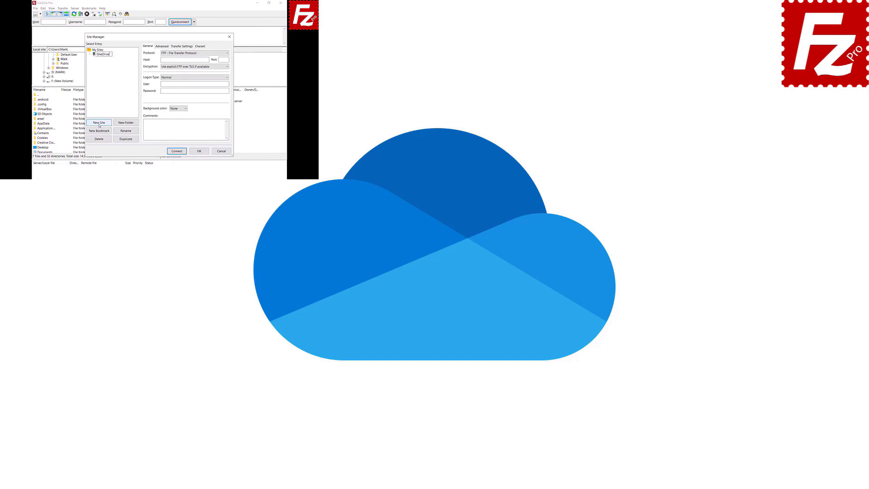
click(226, 53)
click(227, 101)
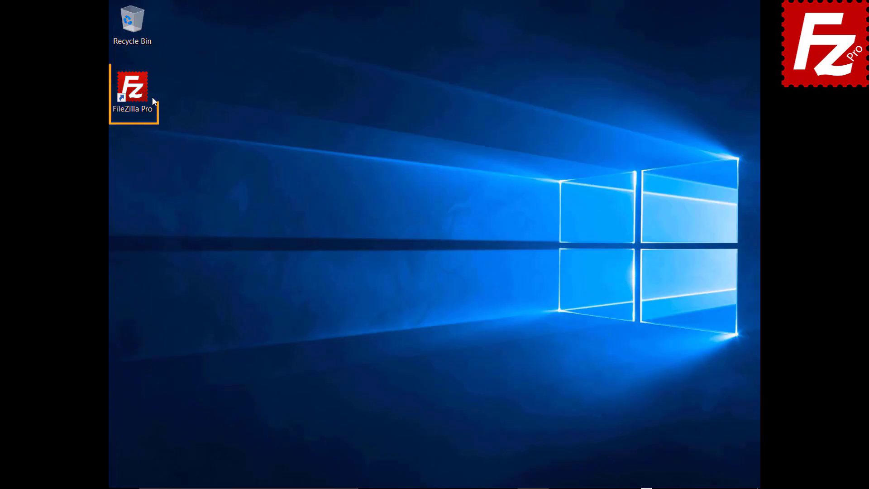
Step: Relaunch FileZilla Pro and connect to the saved OneDrive site from the Site Manager list
double_click(140, 98)
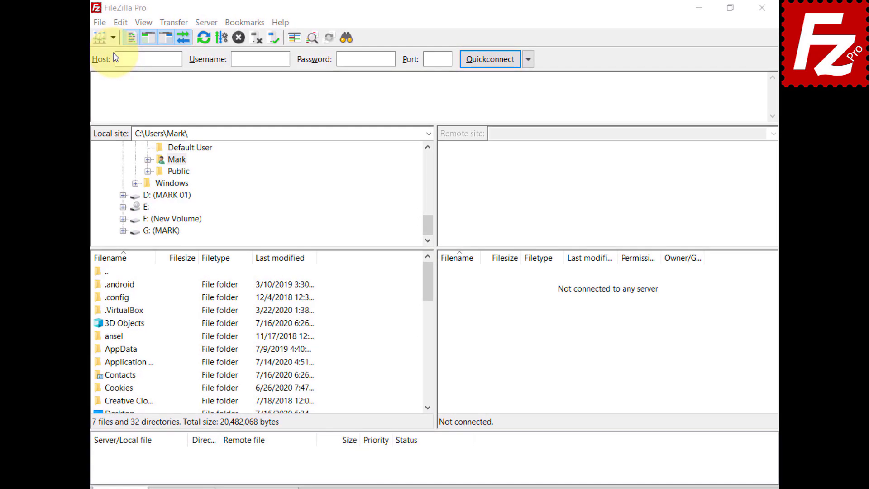
click(114, 39)
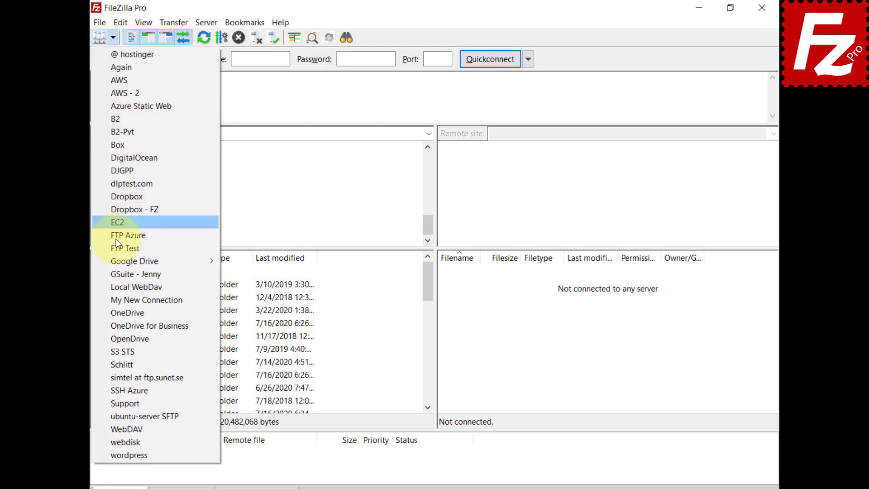
click(119, 313)
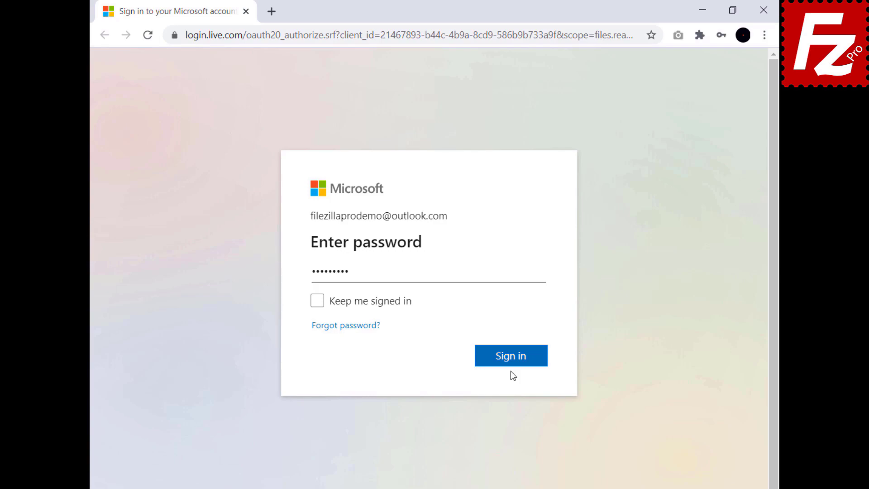
Step: Complete the Microsoft sign-in and paste the authorization code into FileZilla Pro
click(513, 358)
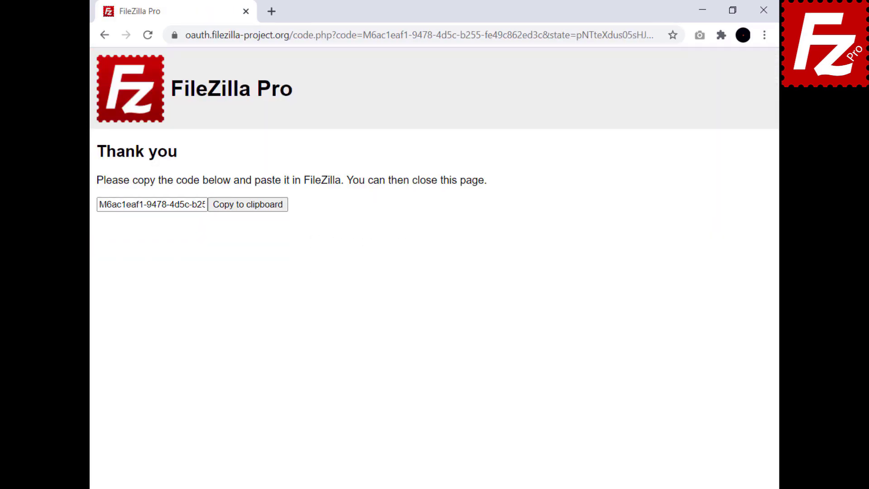
click(246, 209)
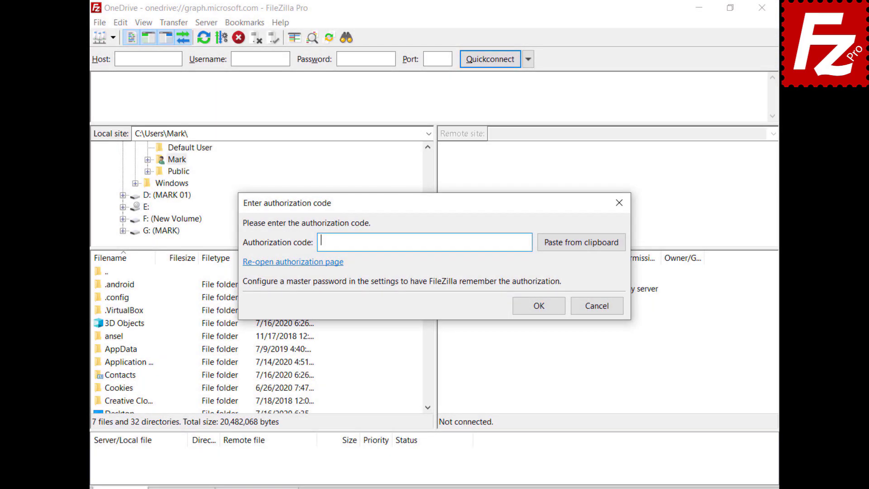
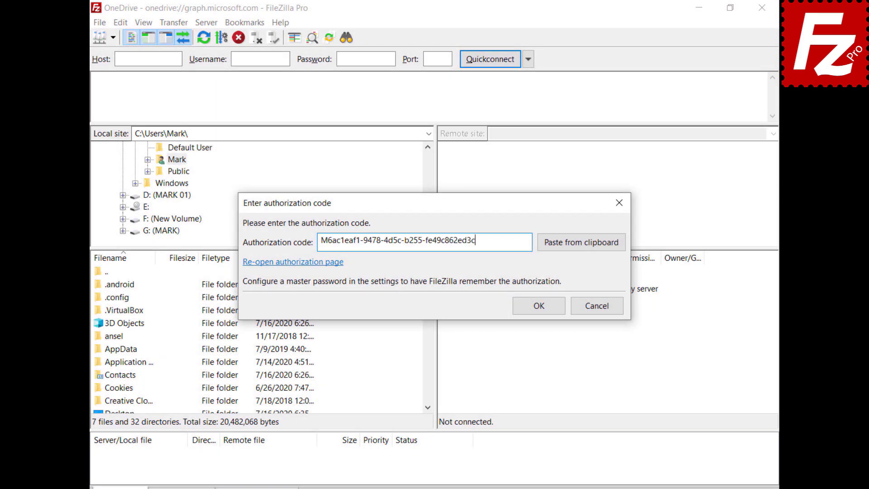
click(545, 305)
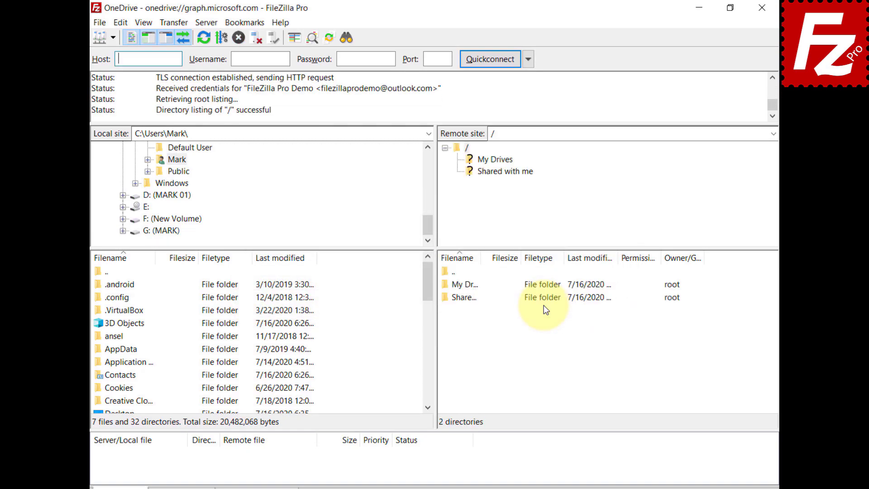
Step: Go to the Construction Project folder in Remote site and select the Budget spreadsheet
text(/My Drives/OneDrive/Documents/Construction Project)
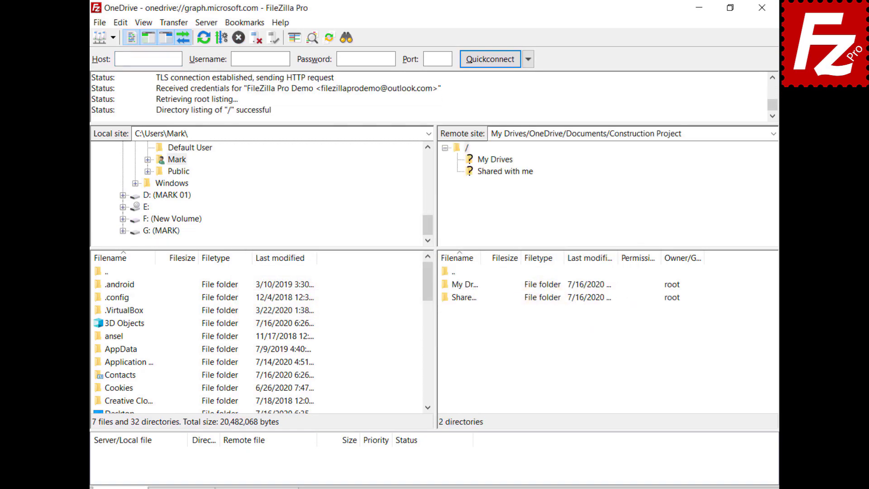
key(Return)
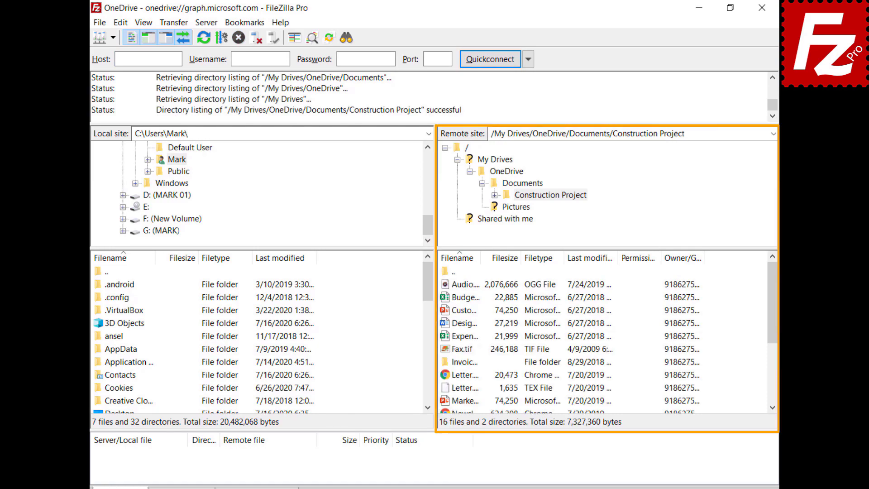
click(446, 299)
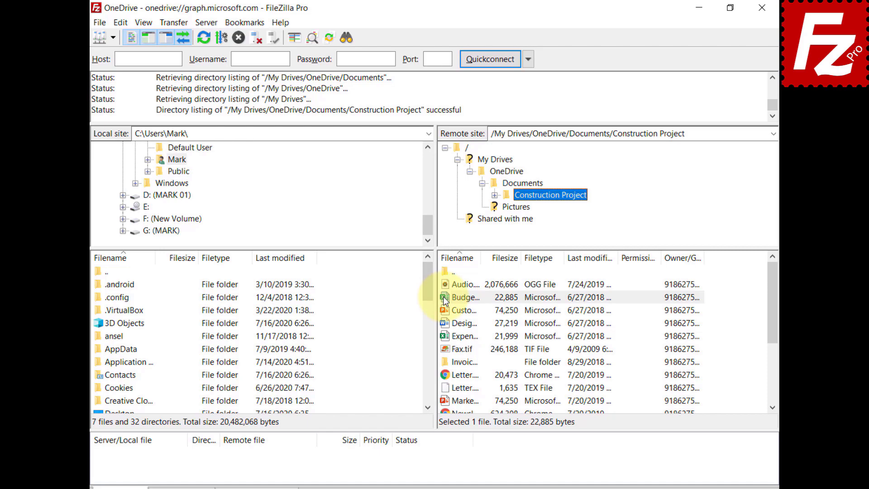
Step: Share Budget.xlsx as Can Edit with the grantee's e-mail, noting 'Shared with Filezilla Pro', and create a View link
right_click(445, 299)
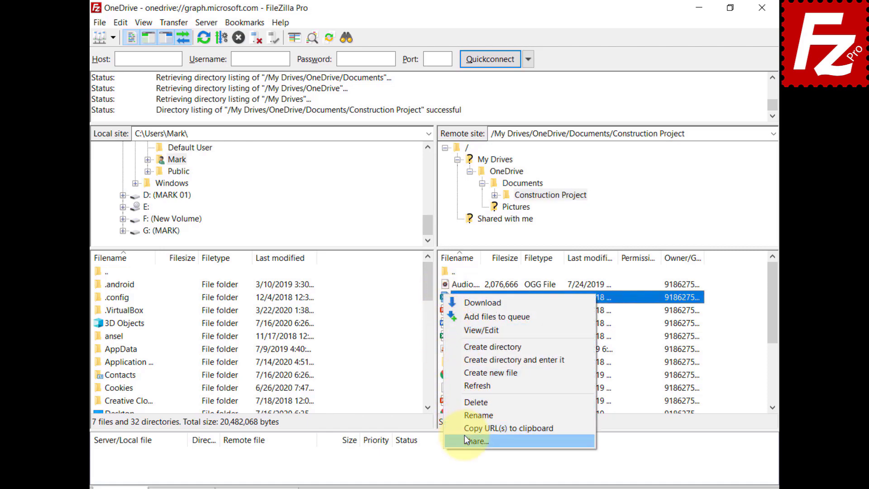
click(466, 439)
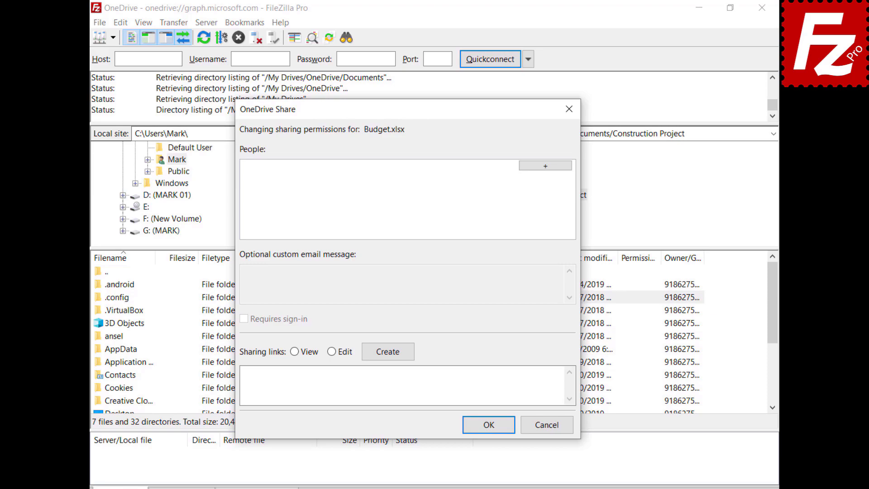
click(545, 165)
key(ctrl+v)
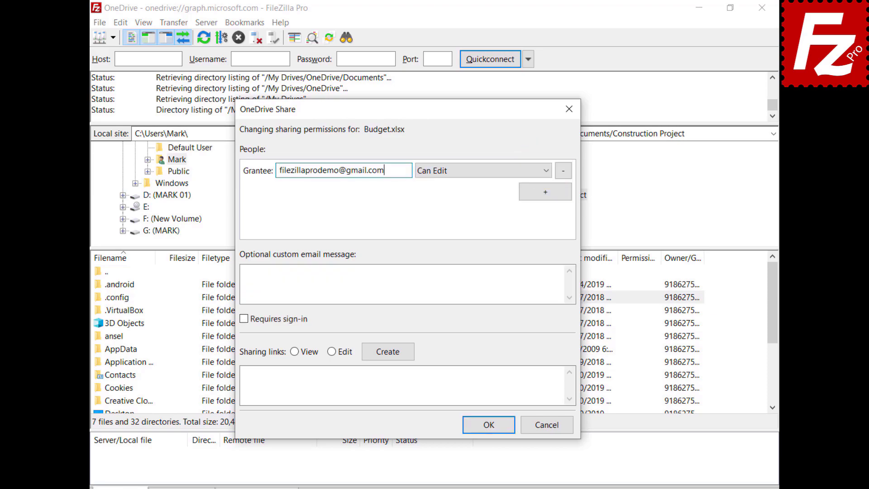
click(460, 176)
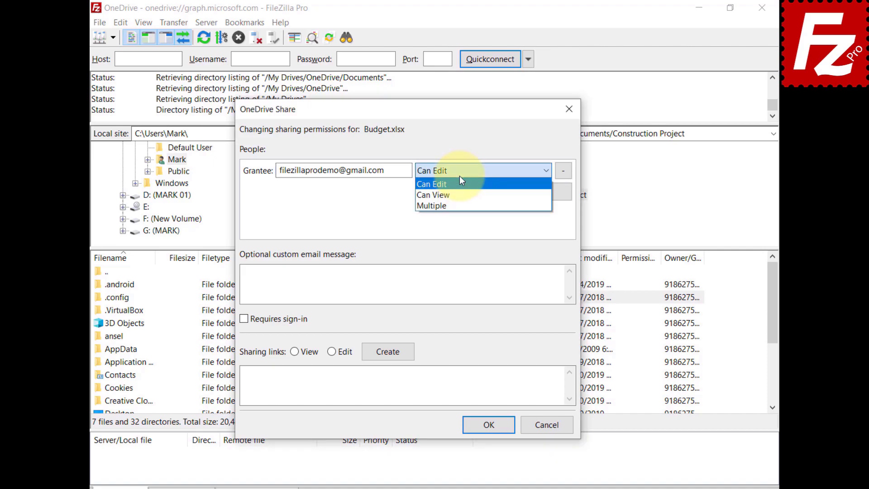
click(460, 183)
click(272, 271)
text(Shared )
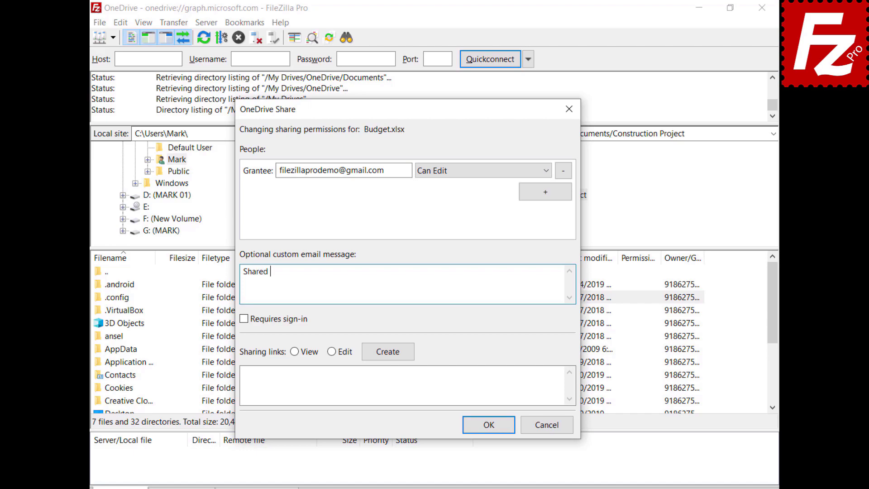
text(with Filezilla Pro)
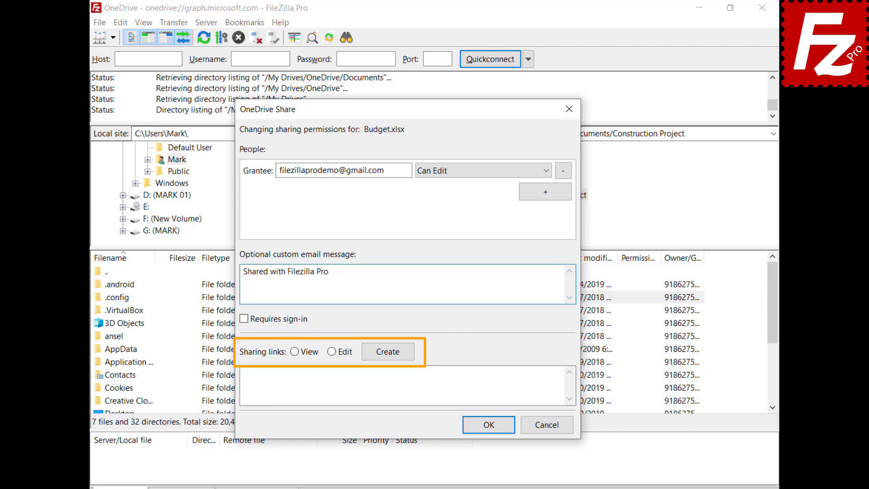
click(295, 352)
click(389, 351)
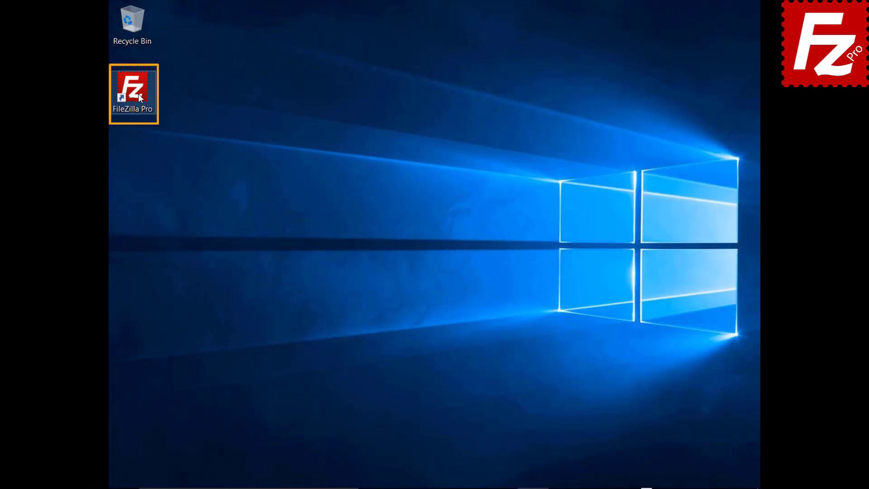
Step: Relaunch FileZilla Pro and add a site named 'OneDrive for Business' using the Microsoft OneDrive protocol
double_click(139, 96)
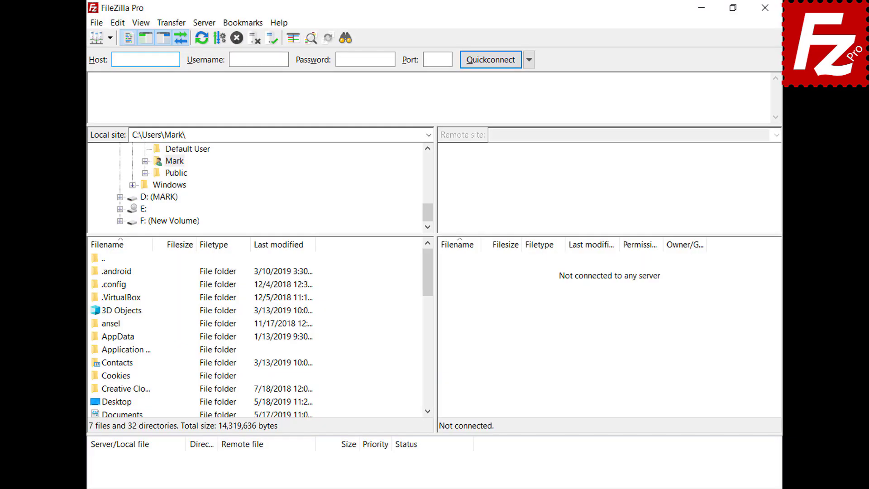
click(97, 23)
click(98, 39)
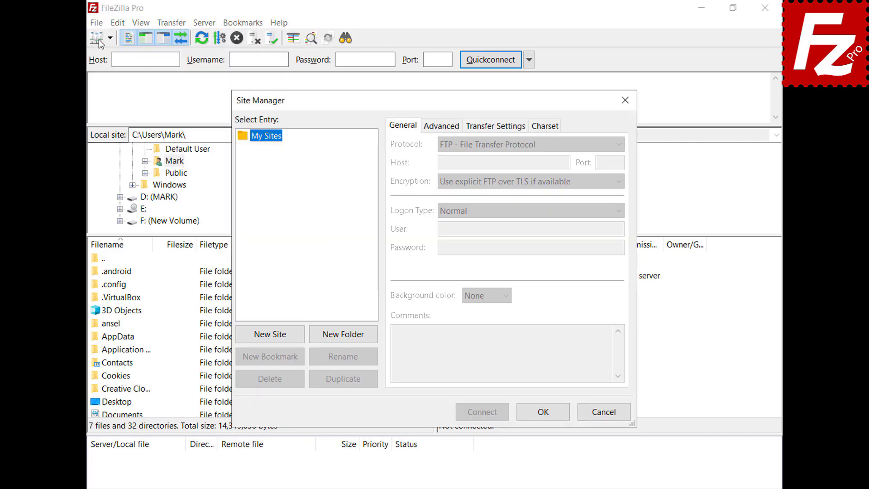
click(274, 339)
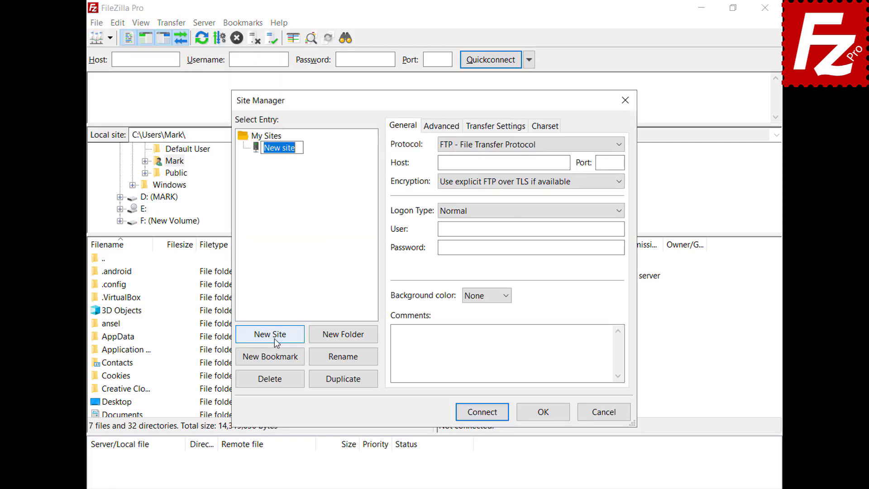
text(OneDrive )
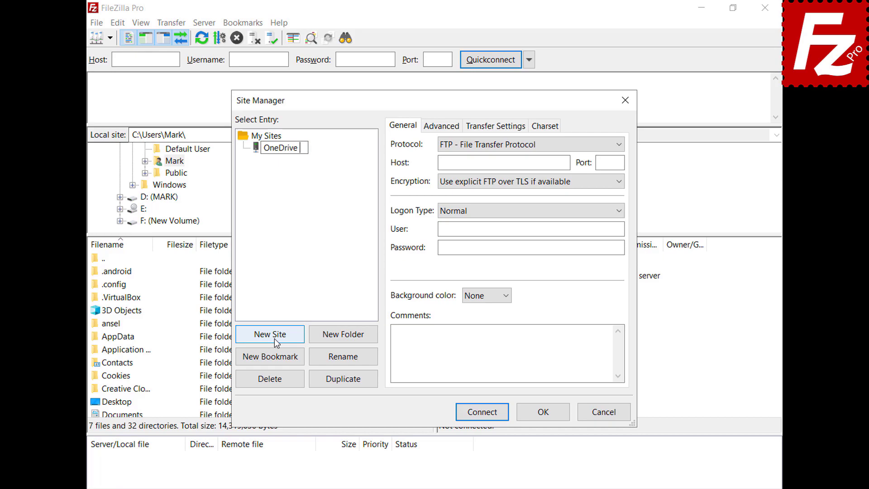
text(for Business)
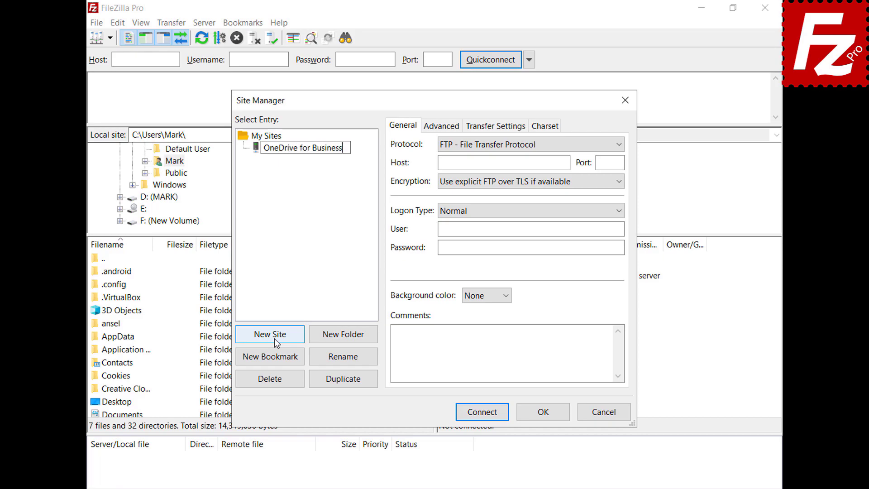
click(623, 145)
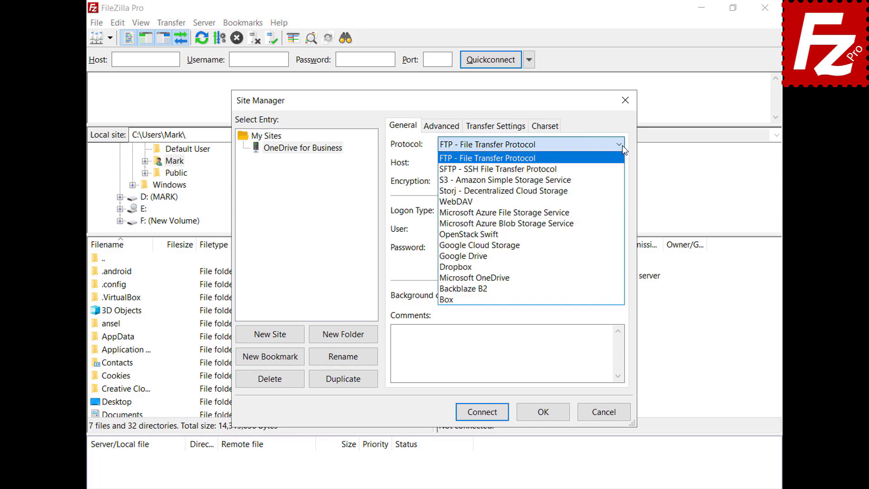
click(610, 277)
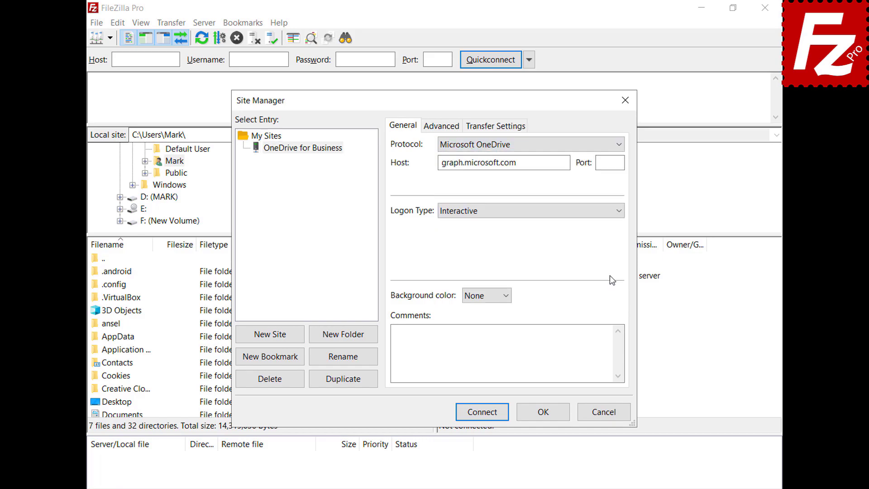
Step: Connect, sign in with the work account, and tick consent on behalf of the organization
click(480, 413)
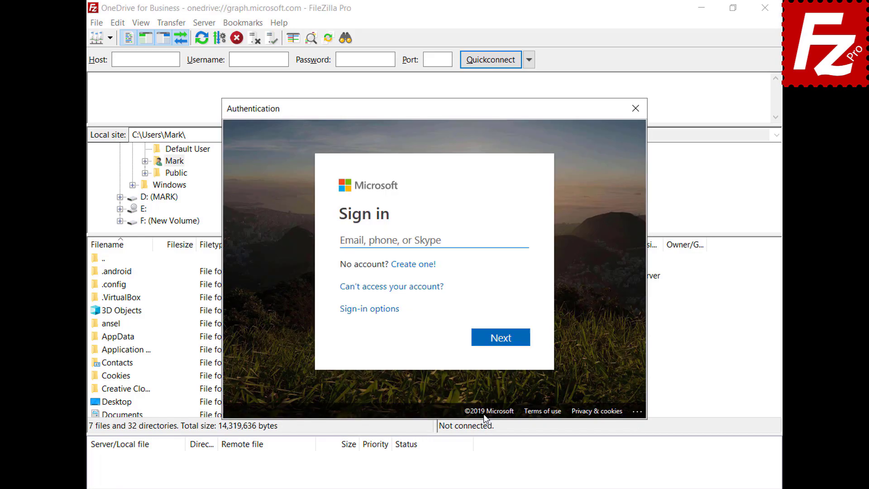
key(ctrl+v)
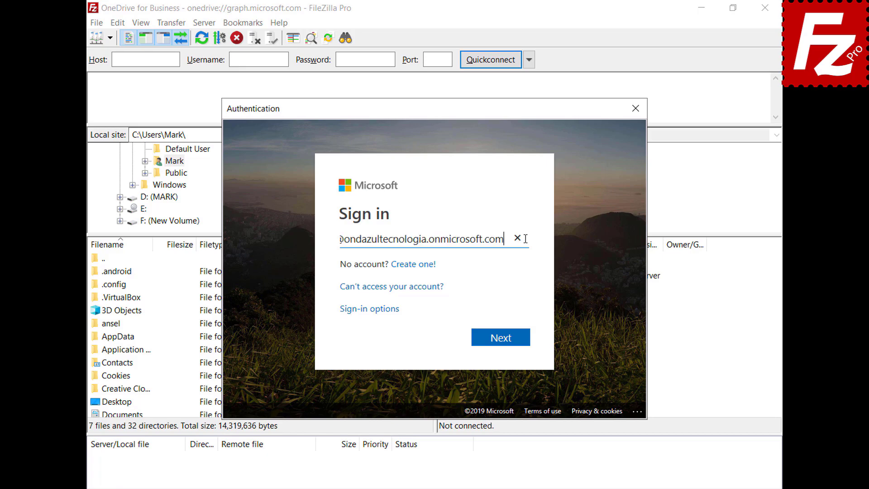
click(503, 341)
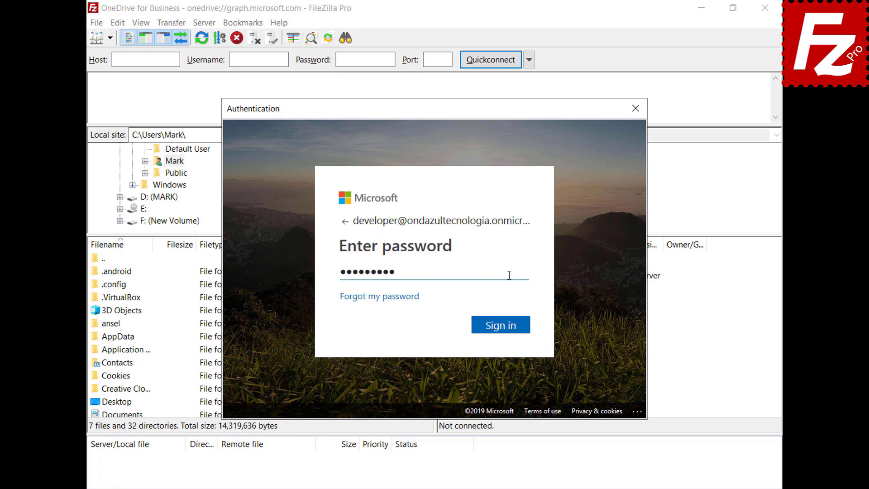
click(504, 327)
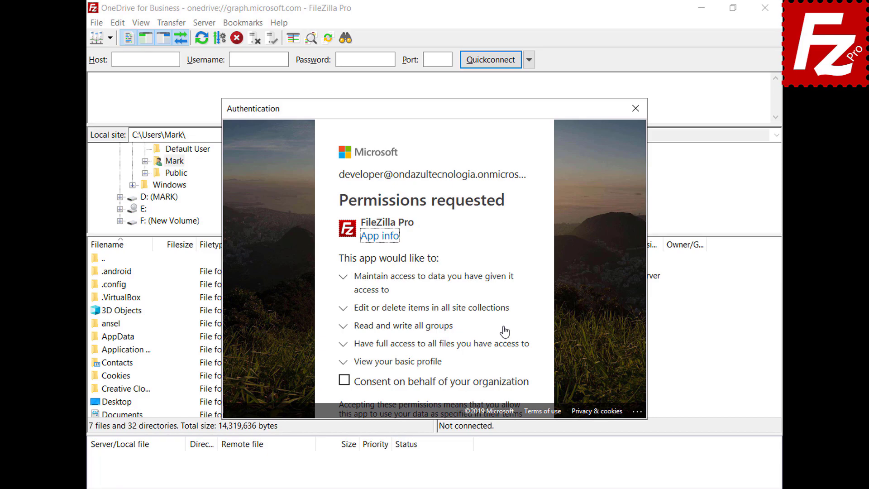
click(344, 381)
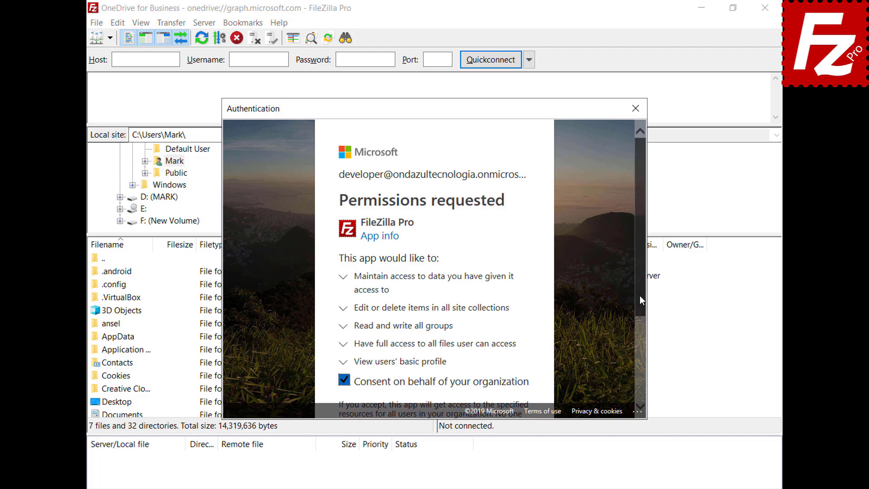
drag(640, 295, 639, 384)
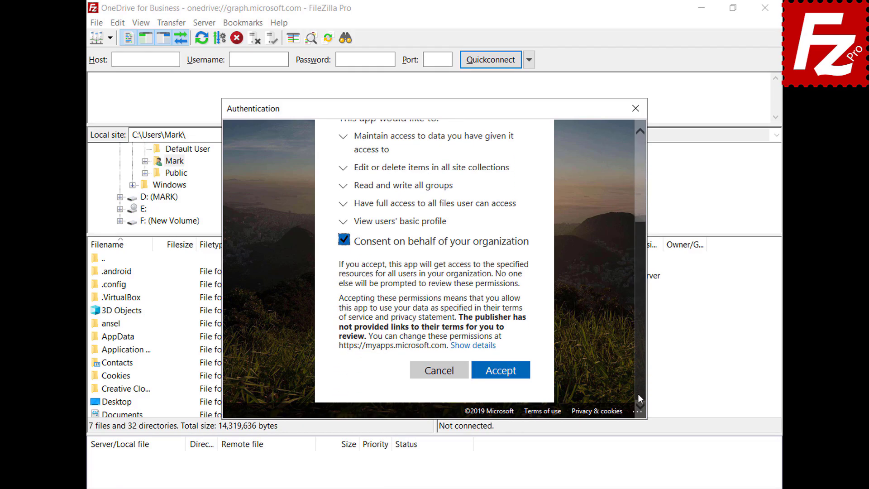
Step: Accept the permissions and browse the remote side to /My Drives/OneDrive
click(498, 371)
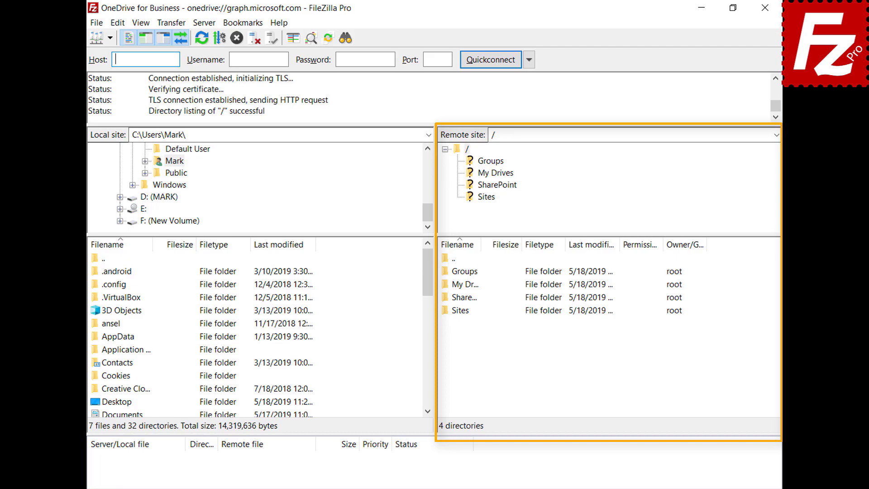
double_click(461, 286)
double_click(462, 275)
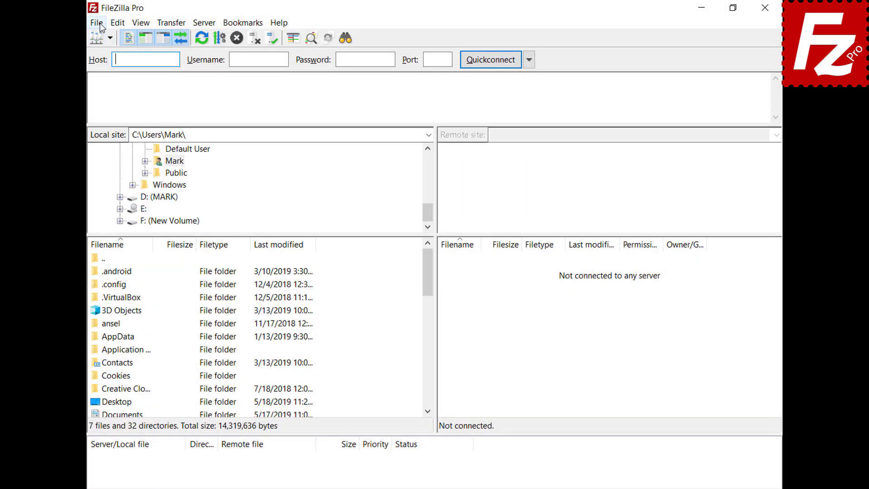
click(100, 25)
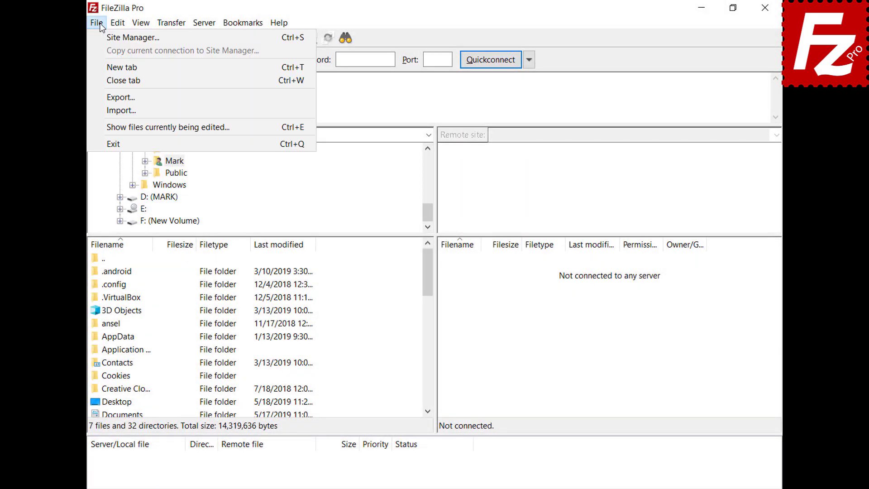
Step: Add a new site named 'OneDrive for Business' with the Microsoft OneDrive protocol
click(102, 36)
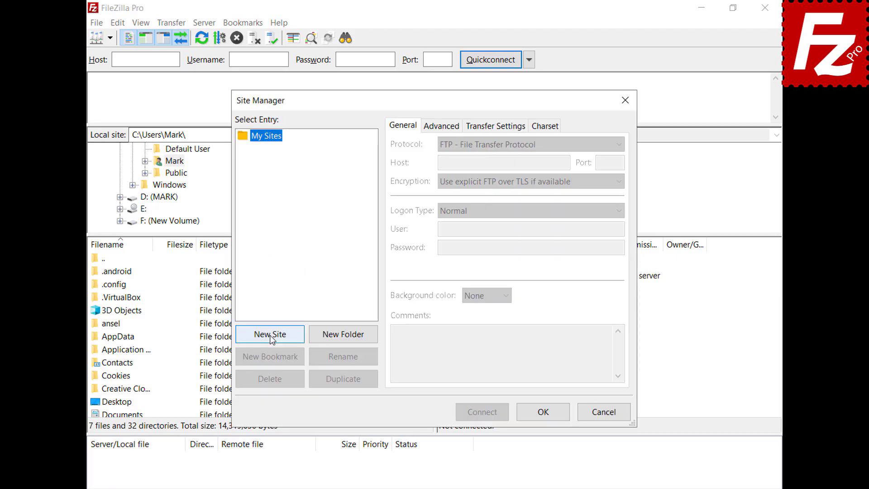
click(270, 335)
text(OneDriv)
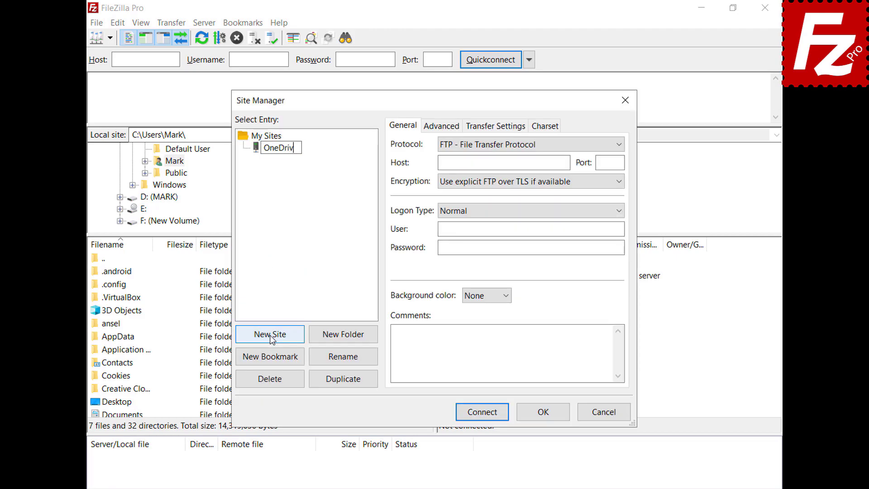
text(e for Business)
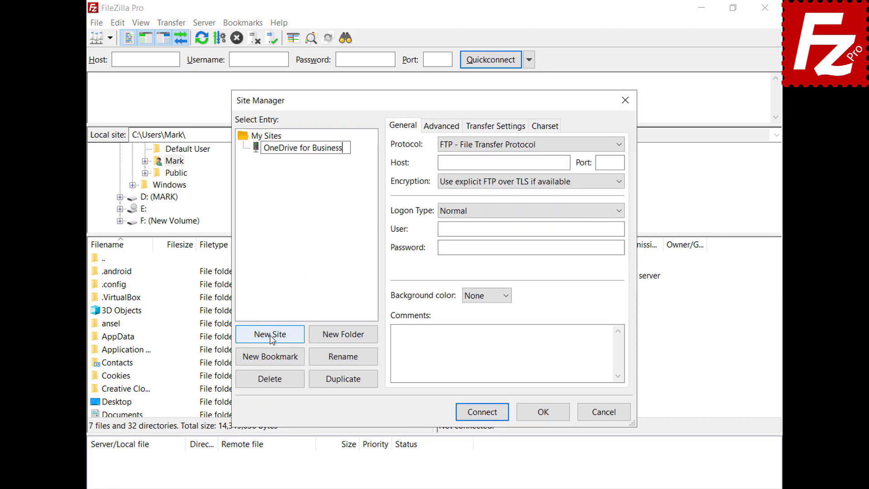
key(Return)
click(619, 146)
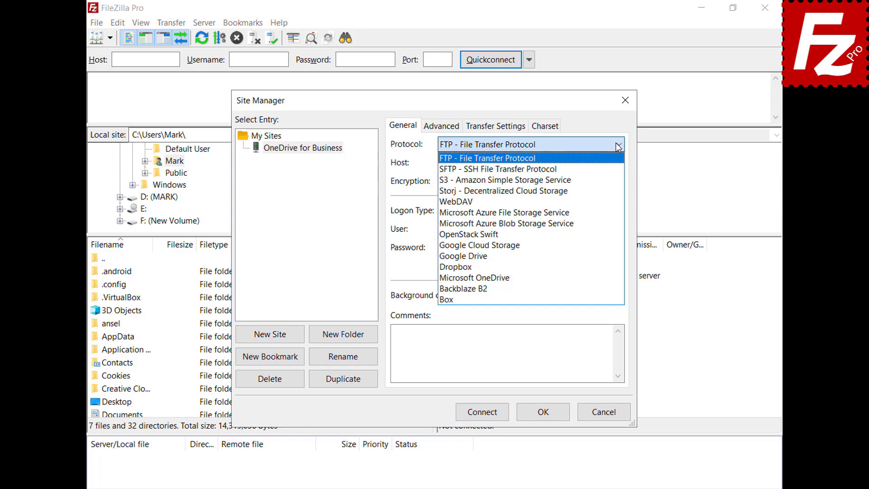
click(600, 280)
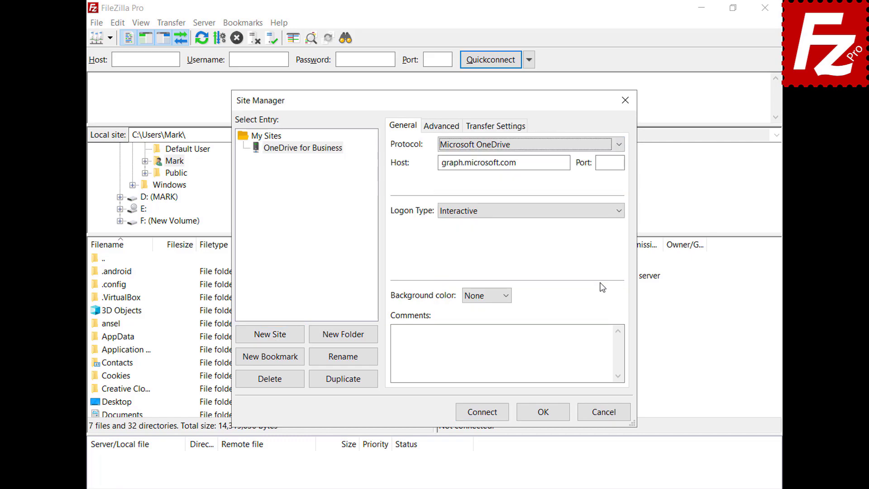
Step: Connect and sign in using another account, entering the work e-mail and its password
click(483, 417)
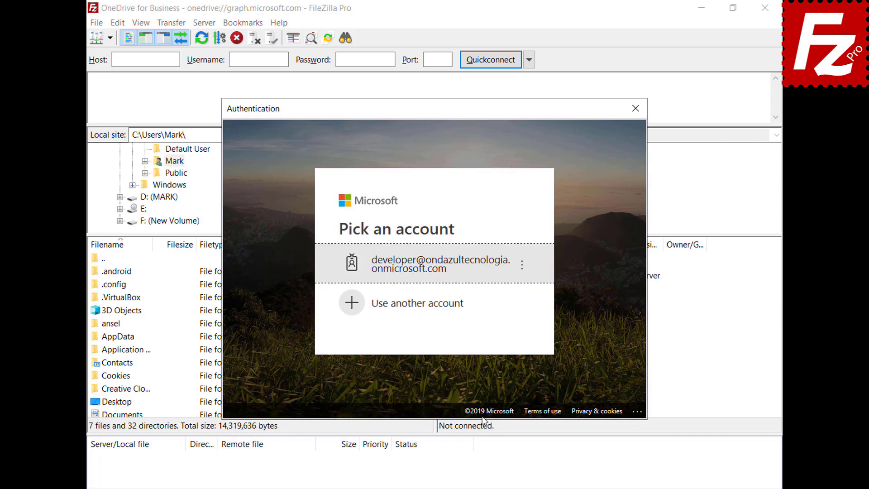
click(458, 304)
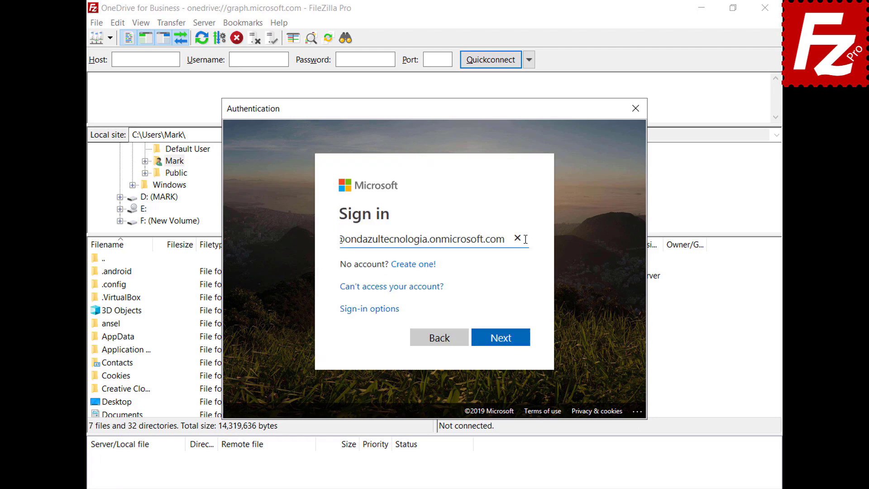
click(505, 340)
text(•••••••••)
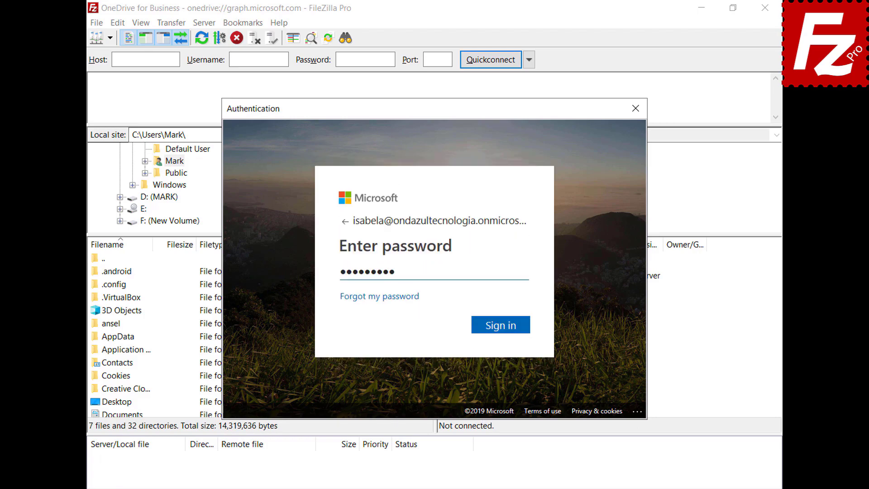
click(501, 326)
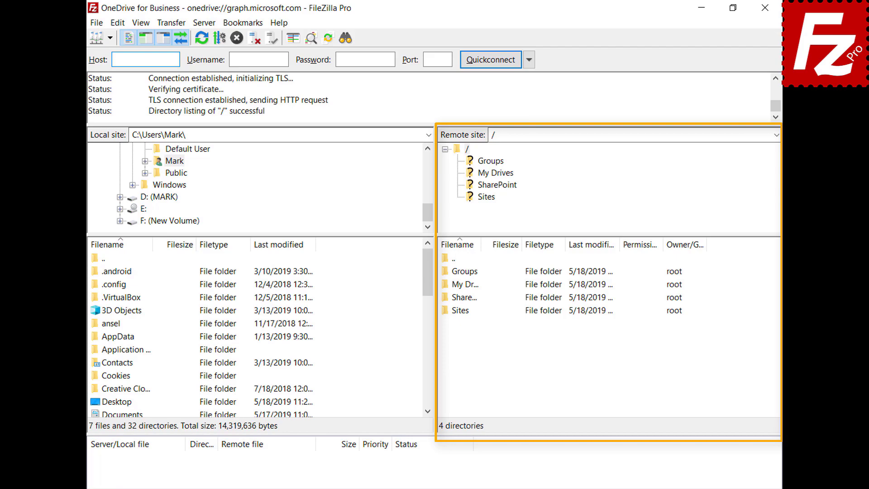
Step: Open My Drives and then the OneDrive folder in the remote file list
double_click(447, 285)
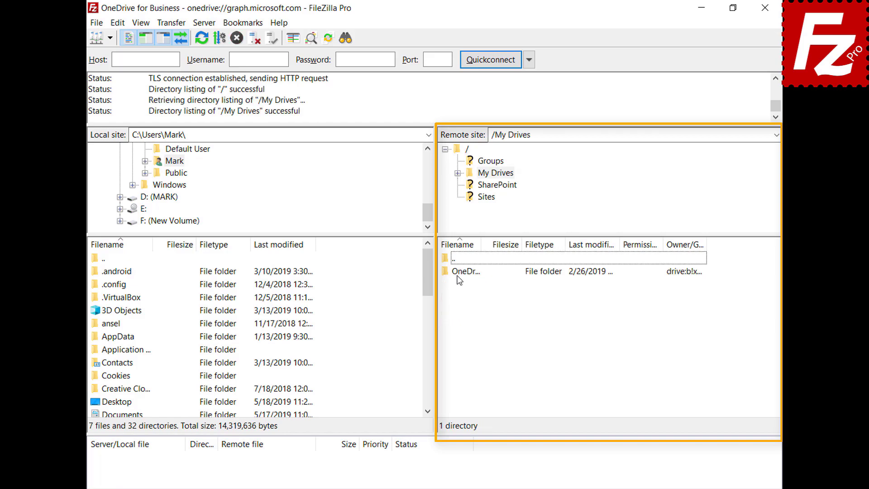
click(458, 274)
double_click(458, 275)
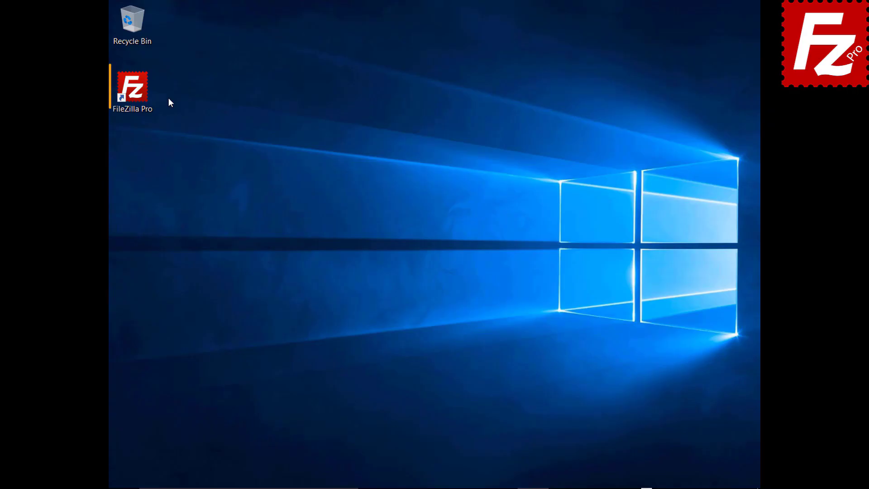
Step: Connect to the saved Amazon S3 site, open filezillaprobucket, and request a temporary URL for the 50-byte README file
double_click(142, 95)
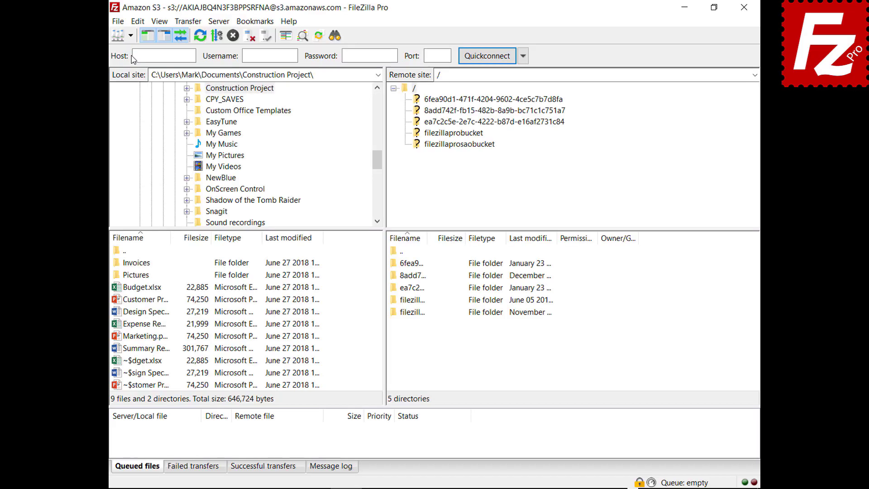
click(130, 36)
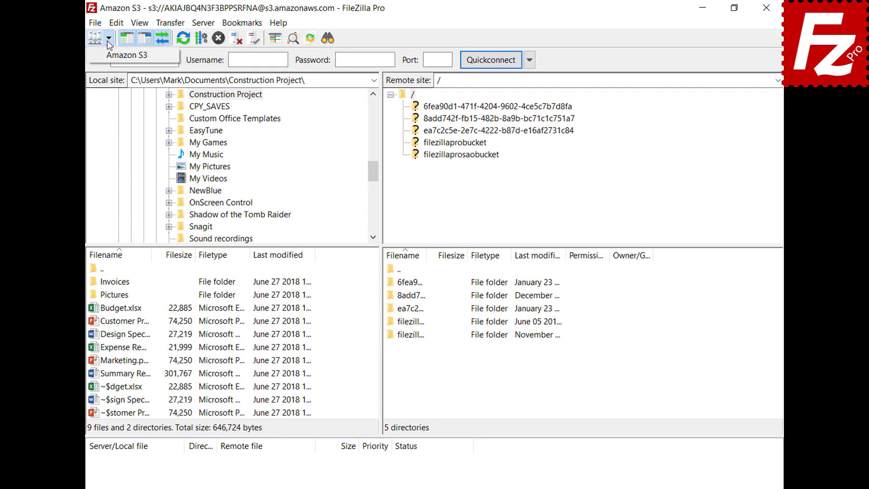
click(108, 53)
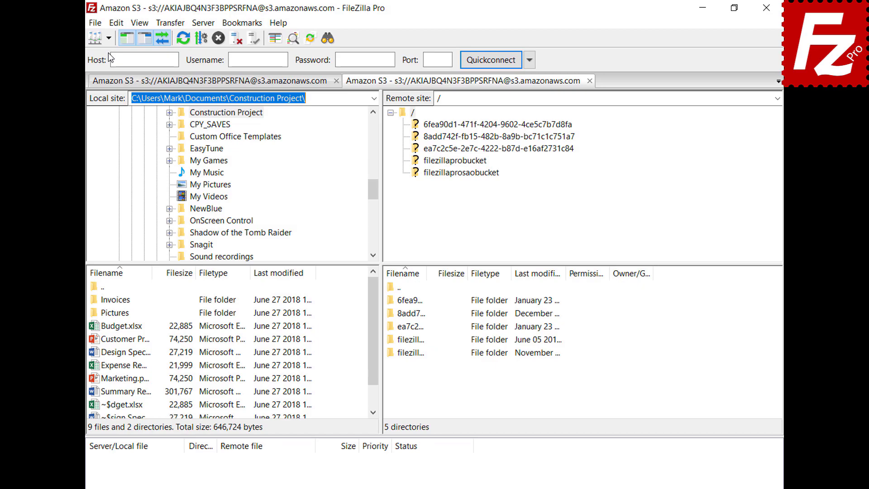
click(457, 163)
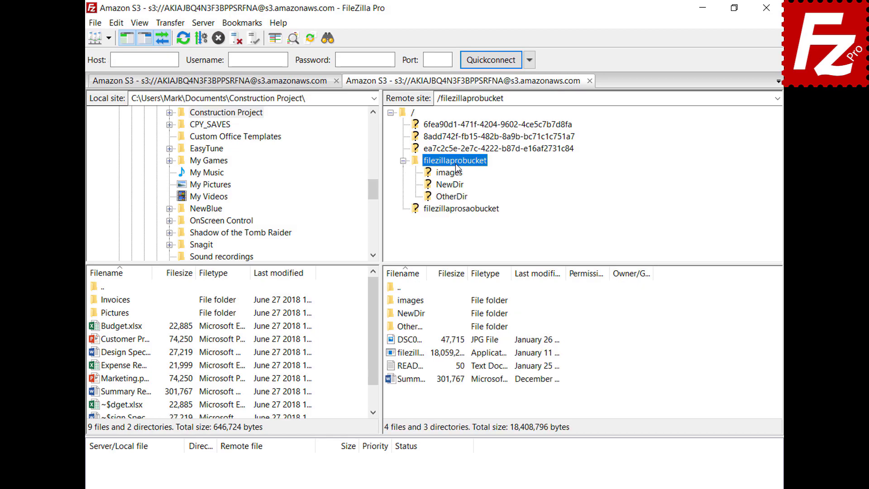
right_click(412, 367)
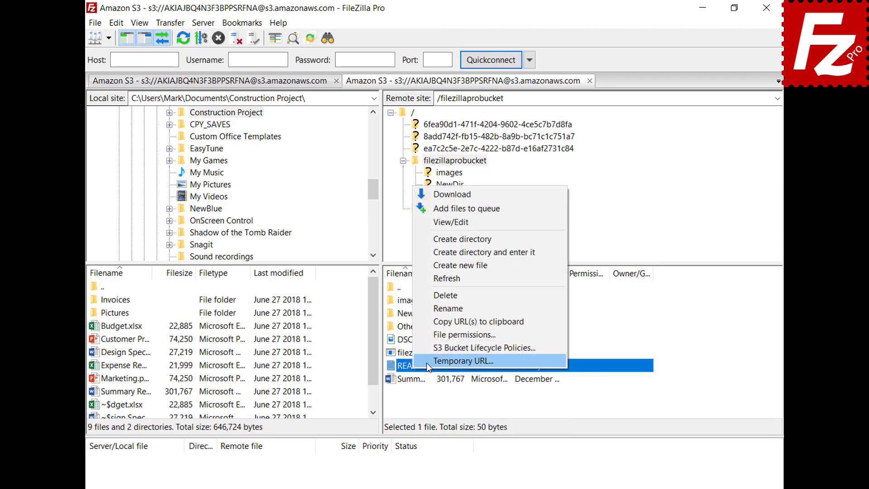
click(427, 361)
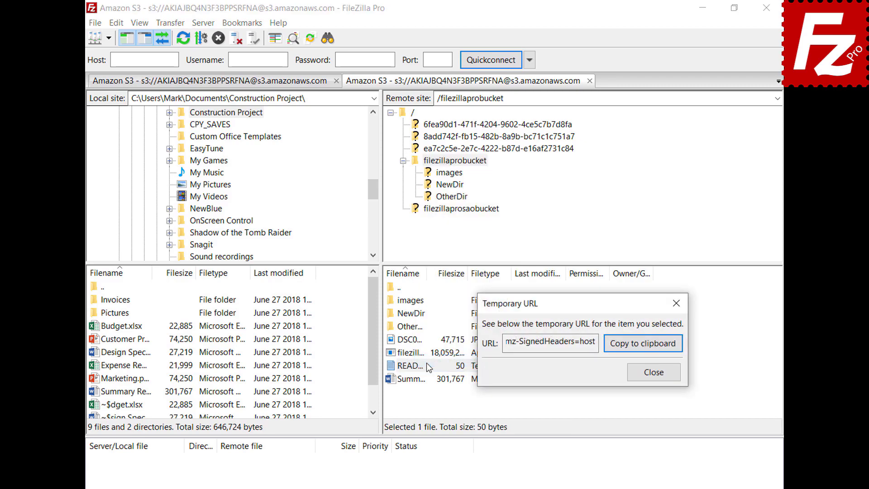
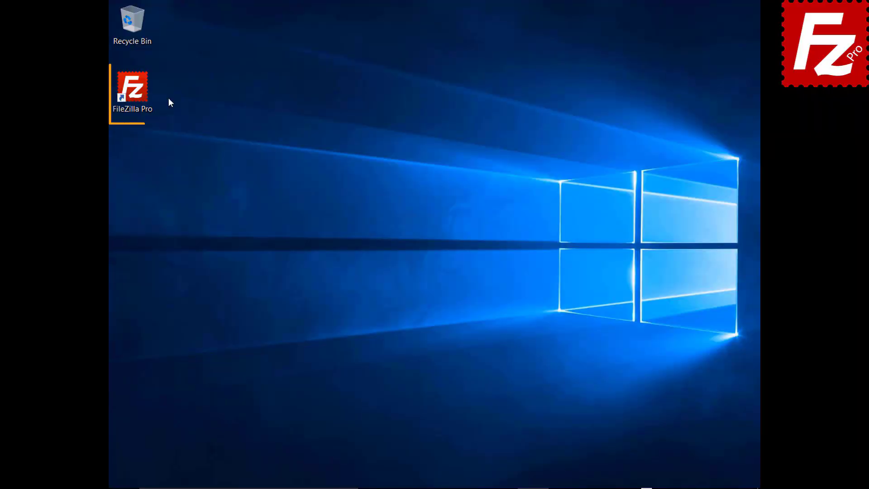
Step: Launch FileZilla Pro, create a Site Manager entry 'OneDrive' using Microsoft OneDrive protocol, and connect
double_click(135, 90)
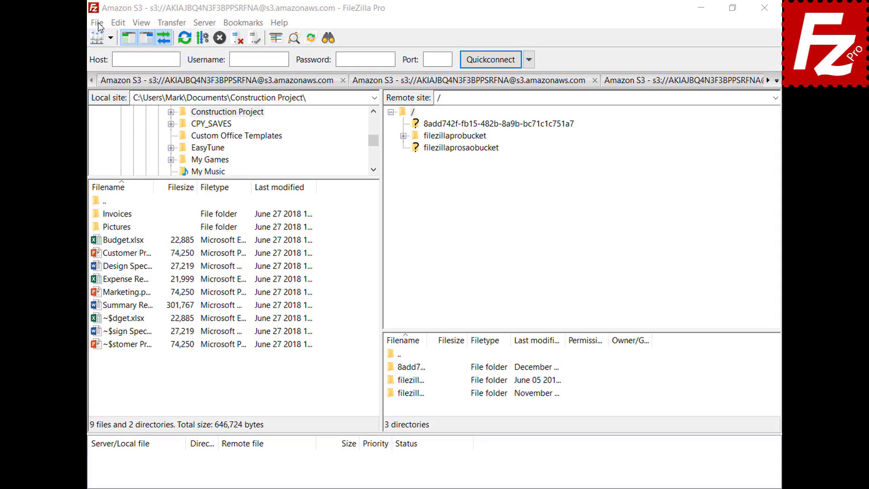
click(98, 24)
click(99, 37)
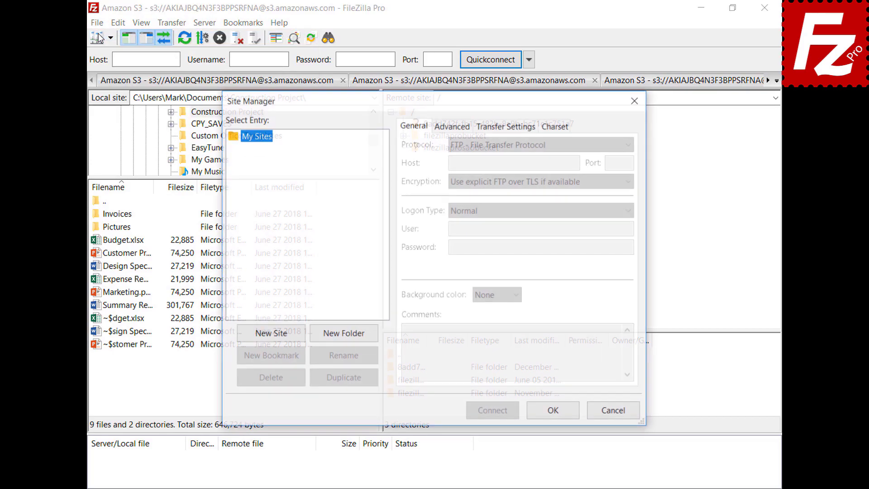
click(273, 335)
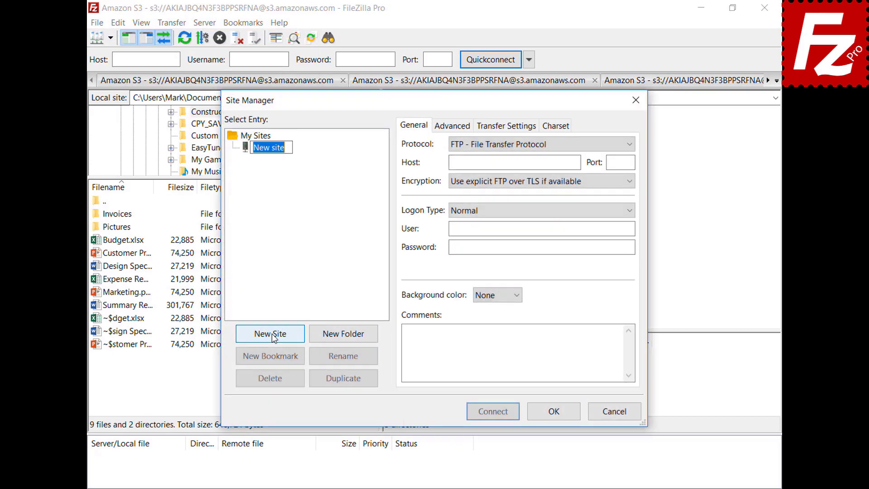
text(OneDrive)
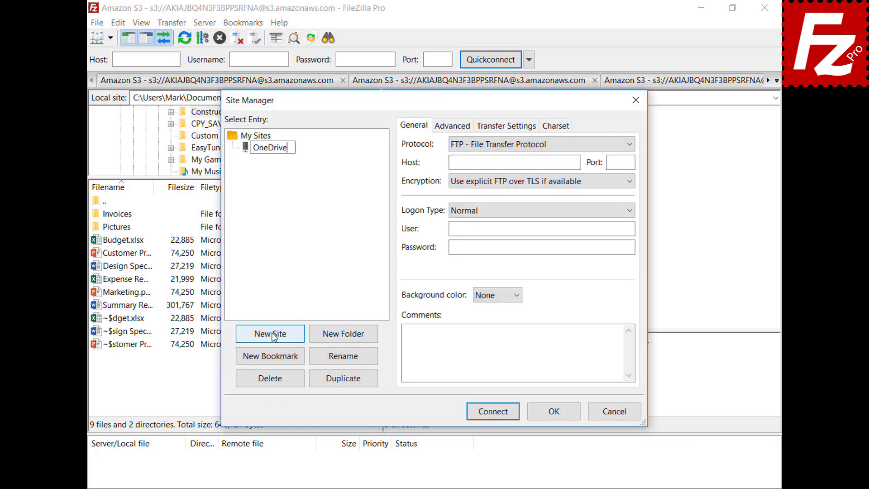
click(630, 145)
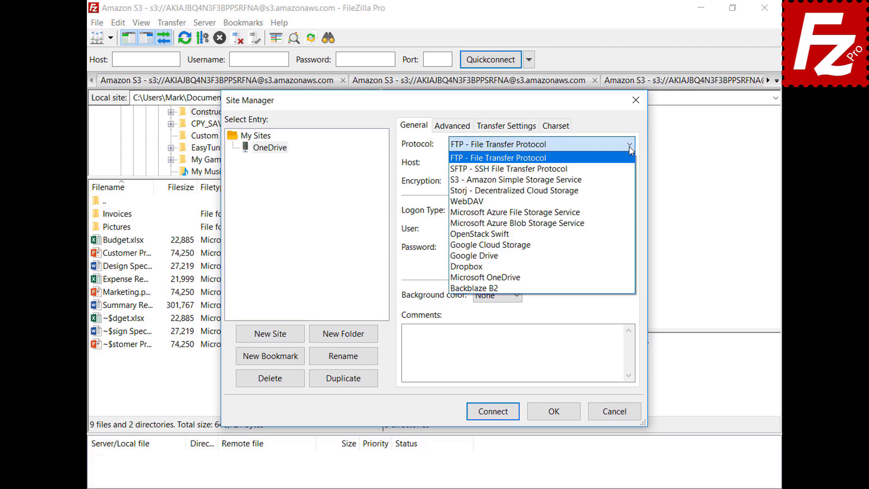
click(627, 277)
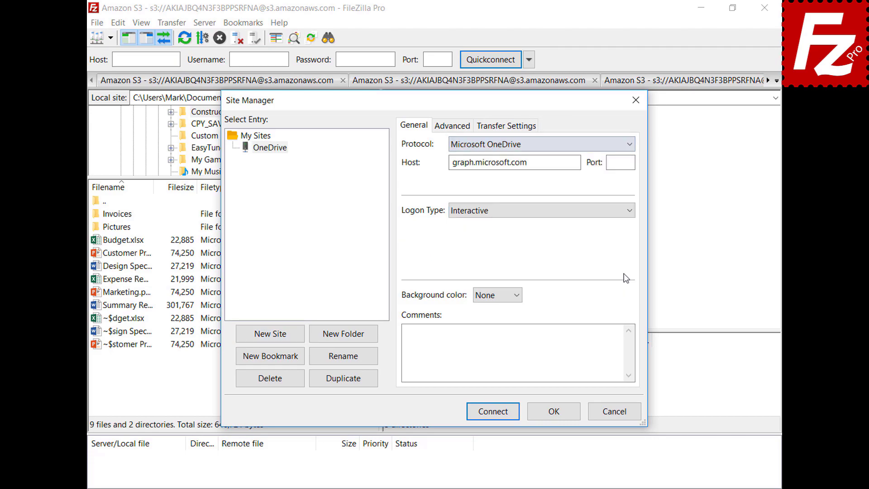
click(494, 412)
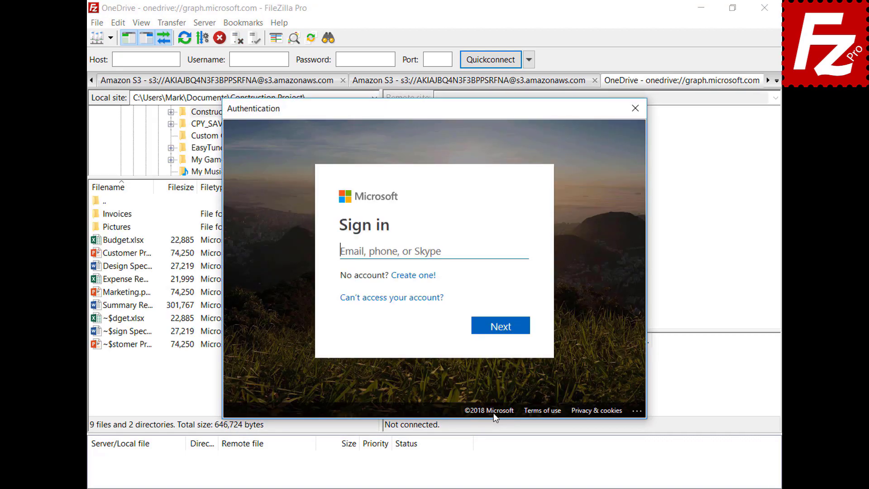
Step: Sign in to the Microsoft account with its e-mail and password
key(ctrl+v)
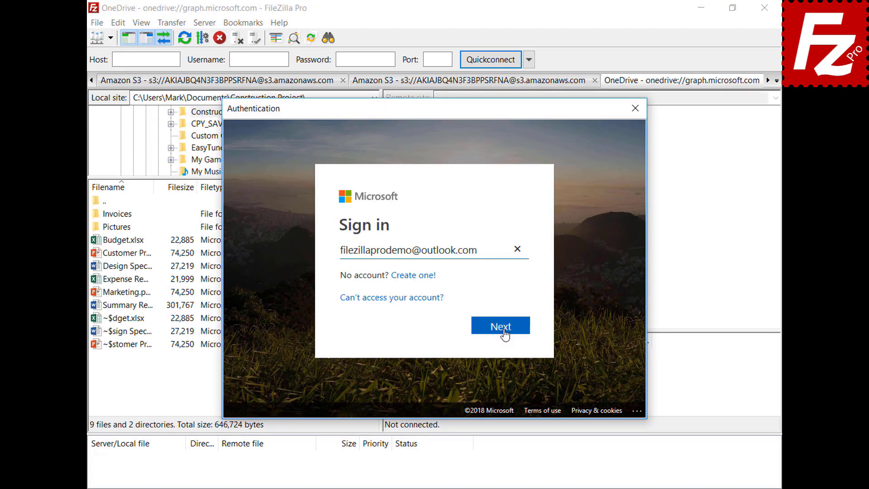
click(502, 330)
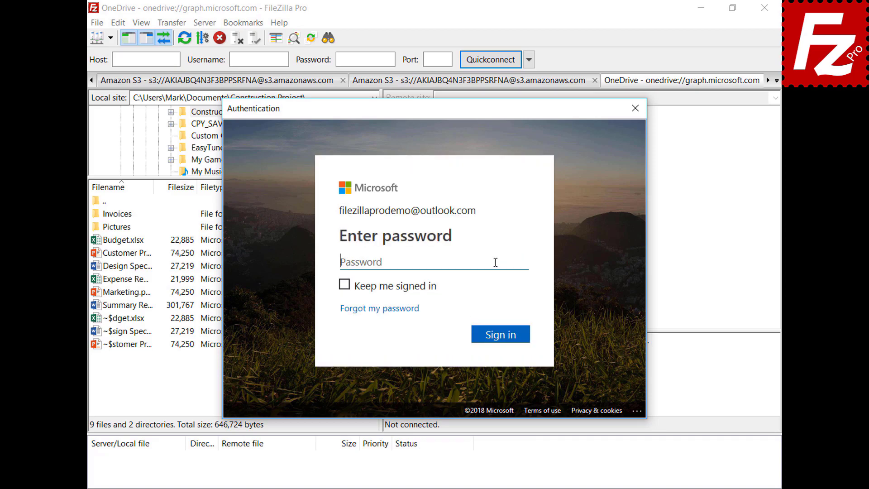
key(ctrl+v)
click(501, 334)
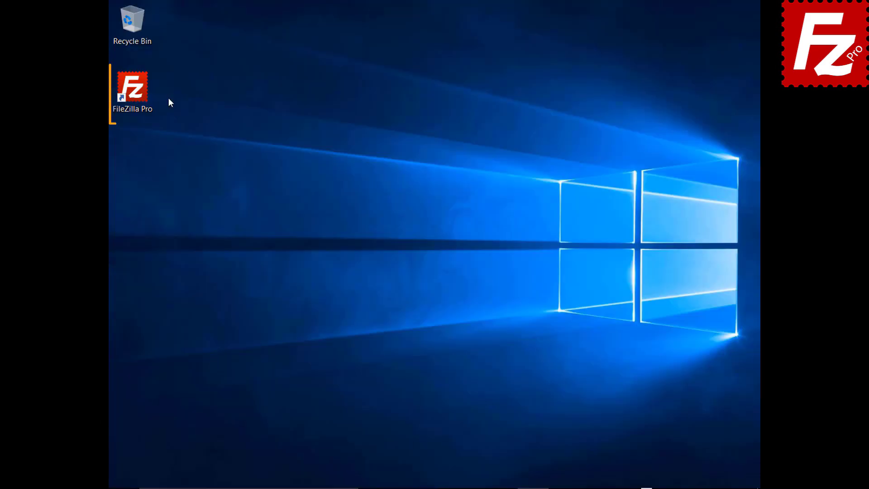
Step: Relaunch FileZilla, sign in again to list the OneDrive folders, then close and relaunch it
double_click(138, 94)
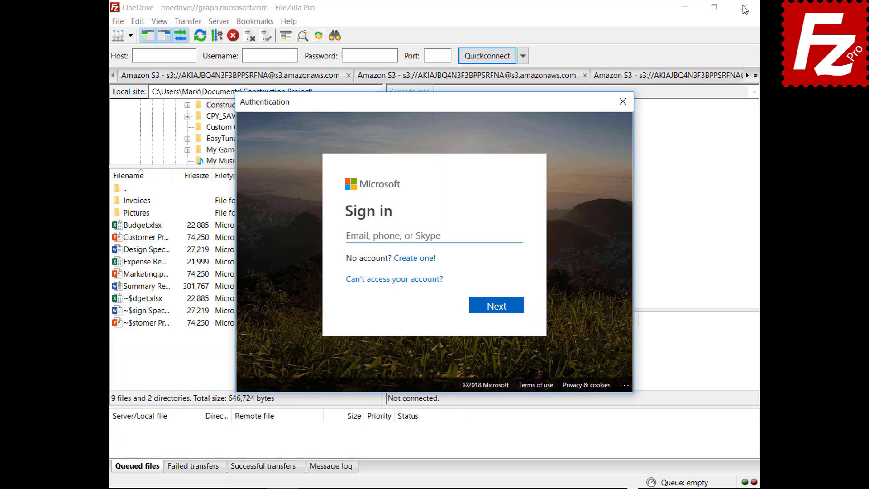
click(501, 235)
key(ctrl+v)
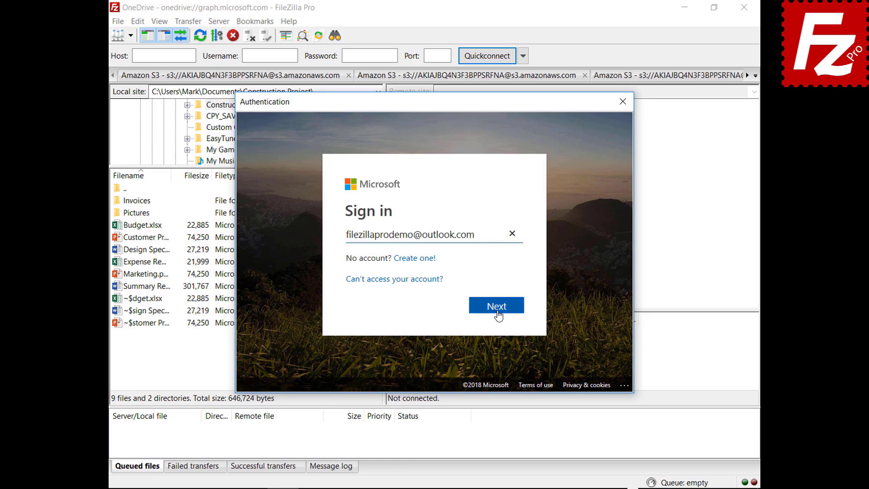
click(497, 315)
key(ctrl+v)
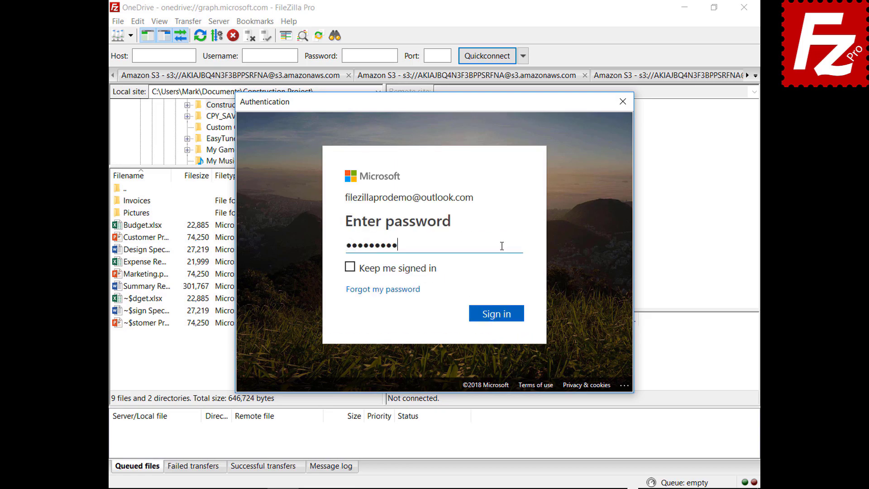
click(497, 319)
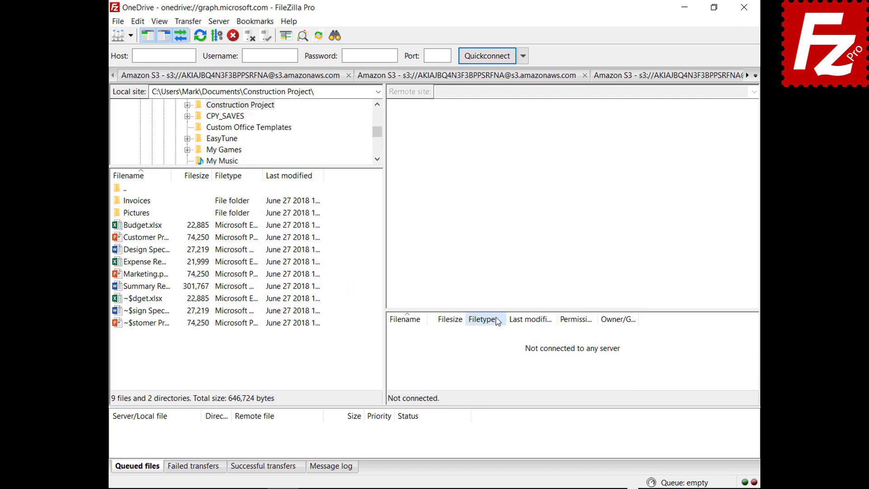
click(744, 7)
double_click(138, 94)
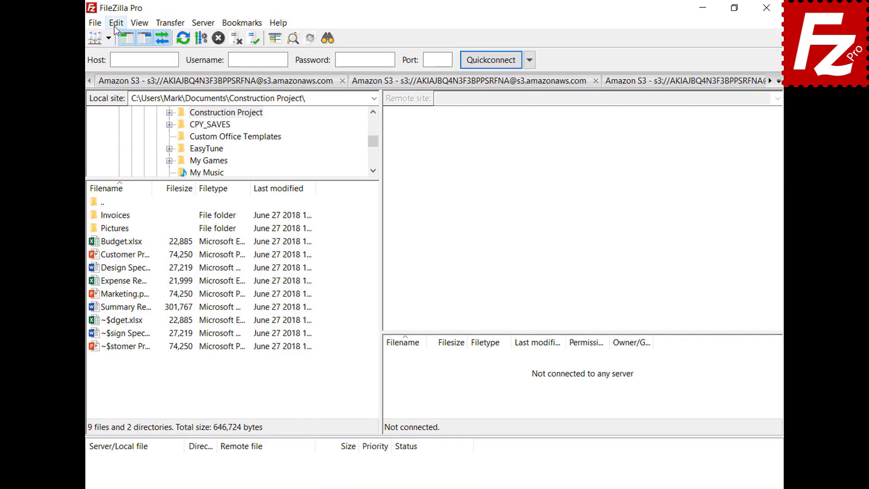
Step: In Settings > Interface > Passwords, protect saved passwords with a master password entered twice
click(116, 25)
click(121, 66)
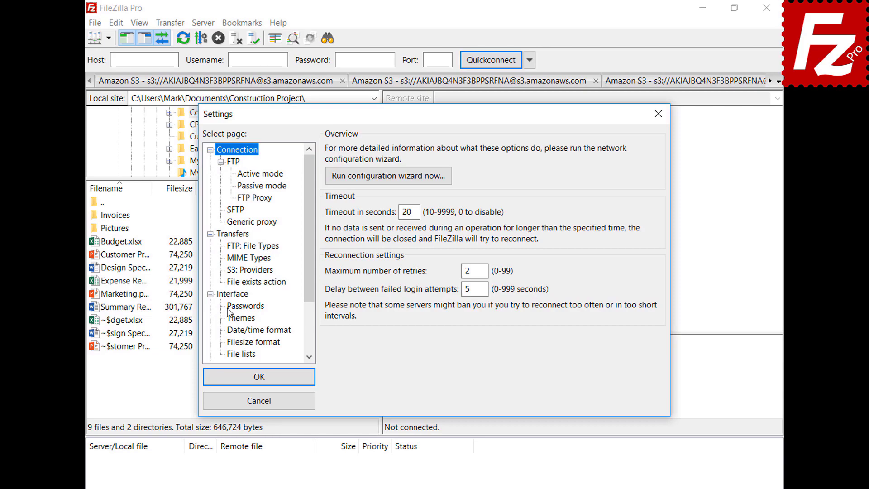
click(228, 307)
click(331, 183)
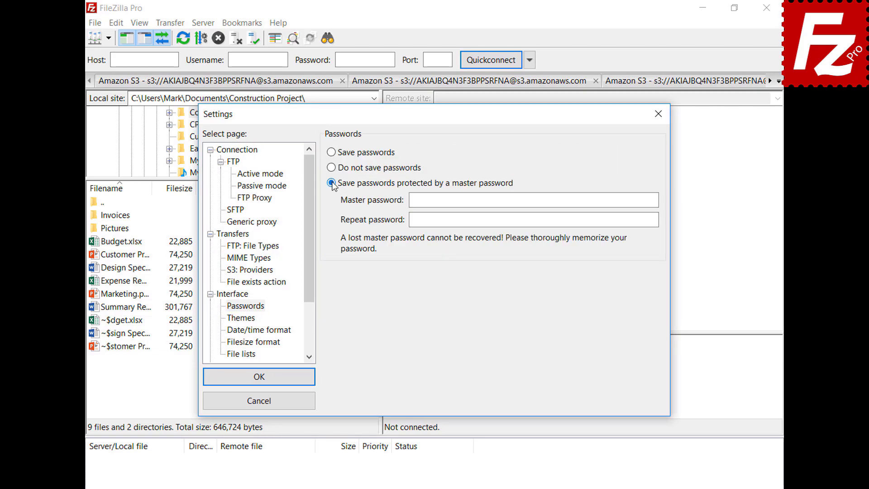
click(634, 200)
text(•••••••••••)
click(652, 220)
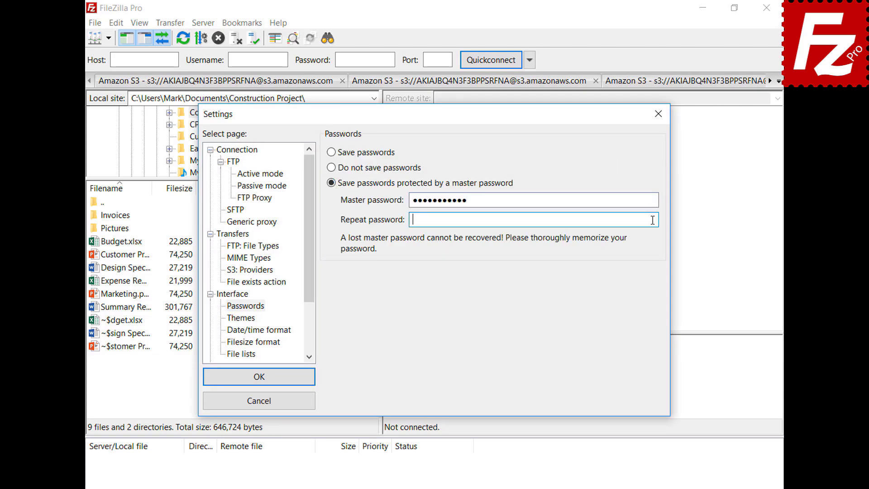
text(•••••••••••)
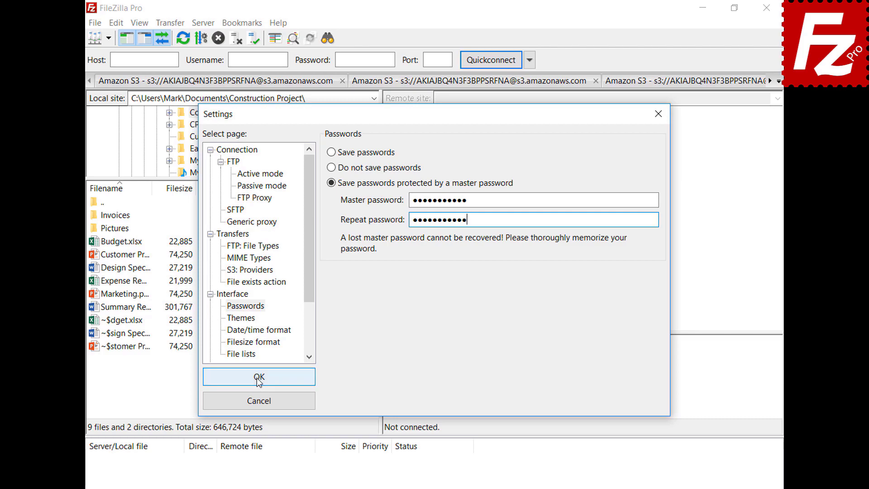
click(258, 377)
click(108, 39)
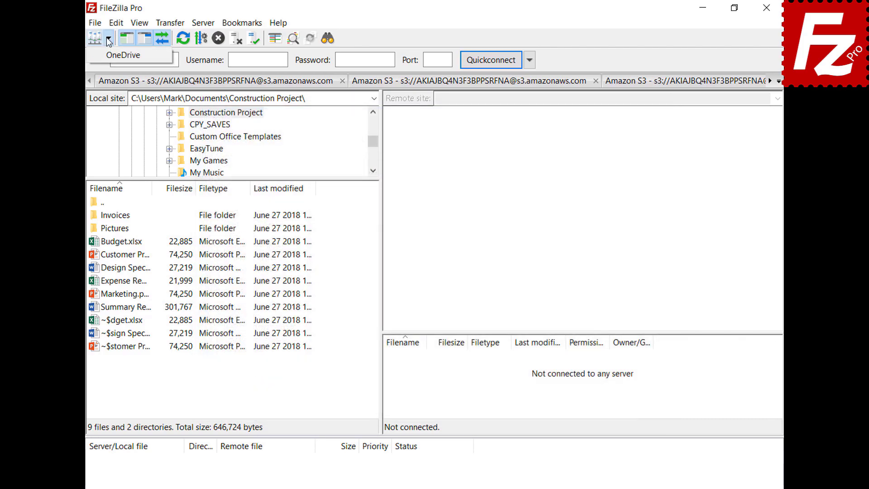
Step: Connect to the saved OneDrive site and sign in with the account password
click(108, 55)
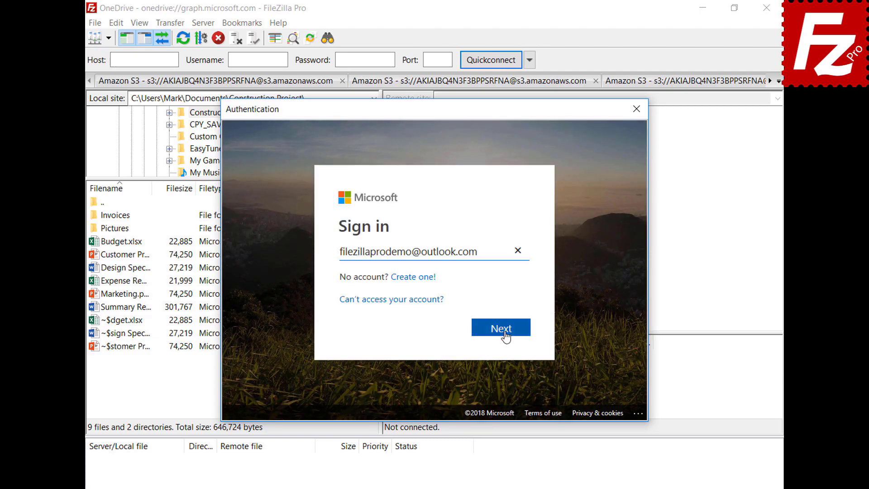
click(504, 333)
key(ctrl+v)
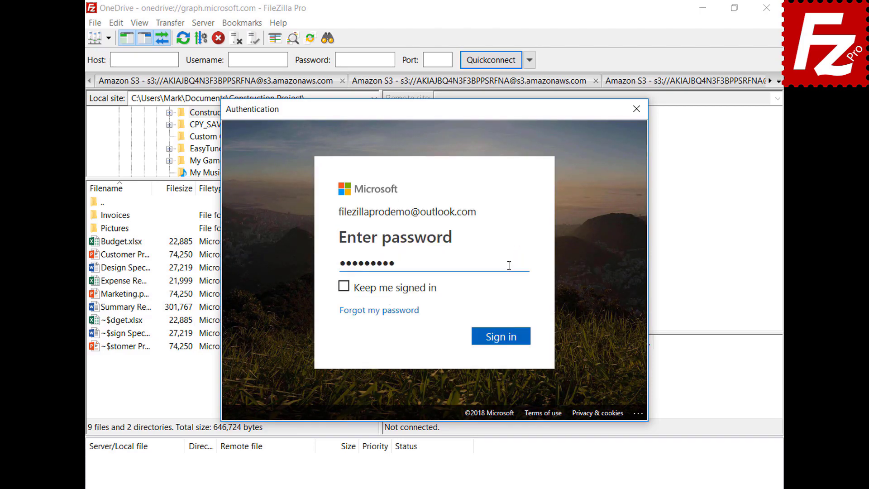
click(502, 338)
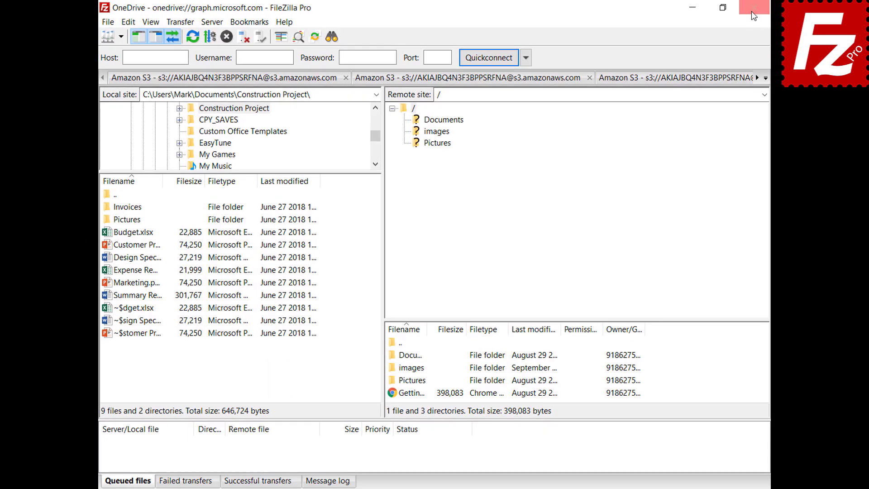
Step: Restart FileZilla Pro and reconnect to the OneDrive site, triggering the master password prompt
click(754, 16)
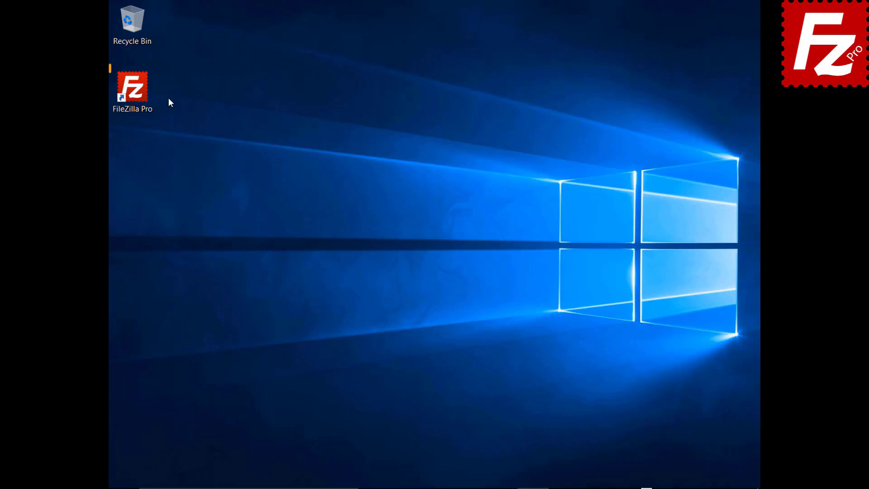
double_click(138, 94)
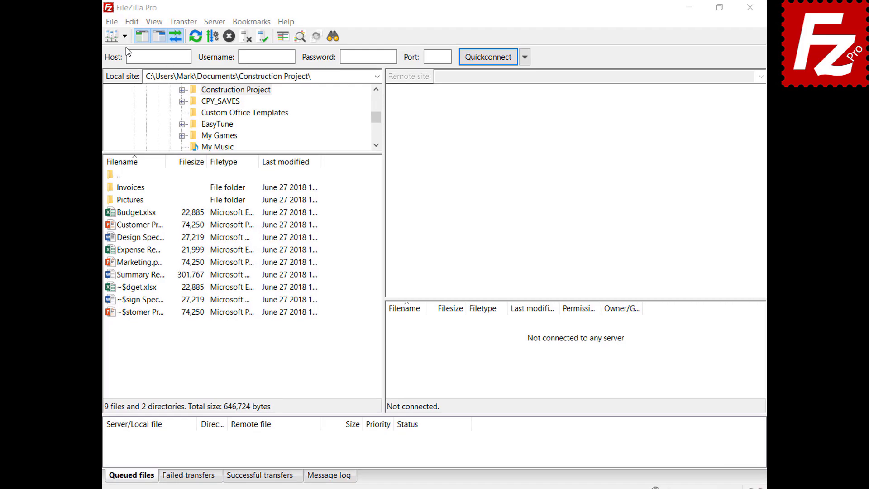
click(131, 36)
click(108, 54)
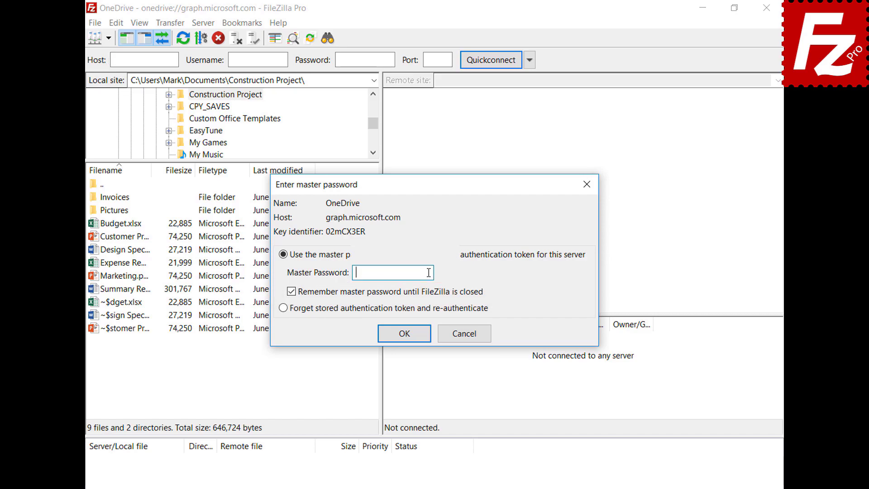
Step: Enter the master password, keep it remembered, and confirm the prompt
key(ctrl+v)
click(404, 334)
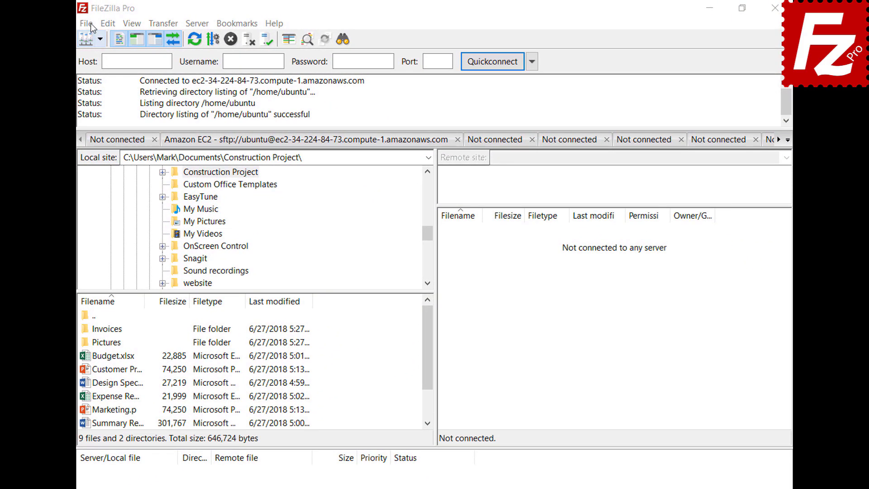
Step: Create a new site named B2 with the Backblaze B2 protocol
click(86, 23)
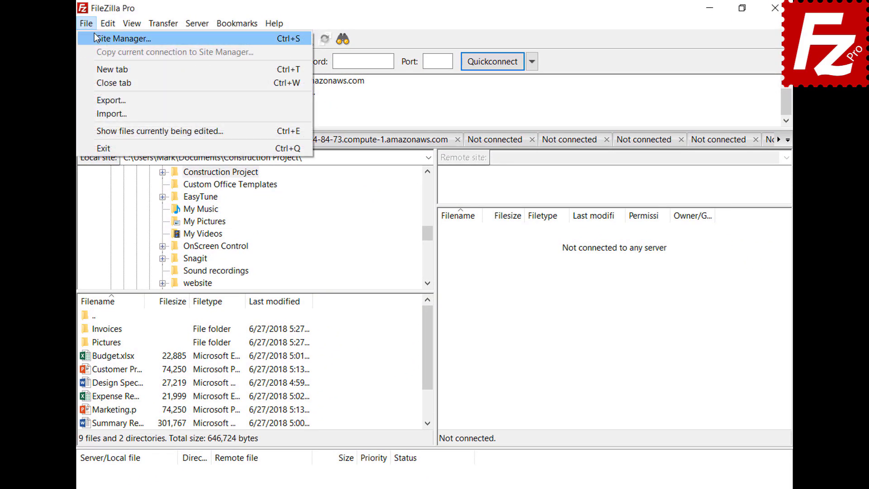
click(94, 34)
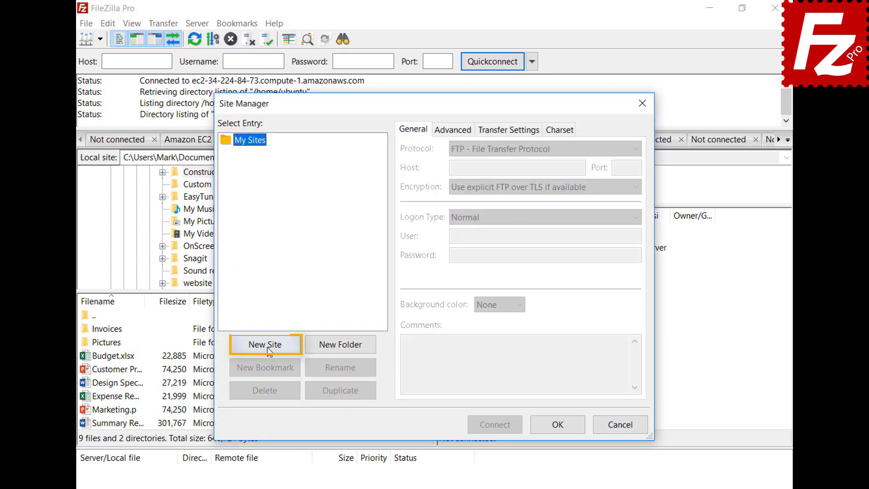
click(267, 345)
text(B2)
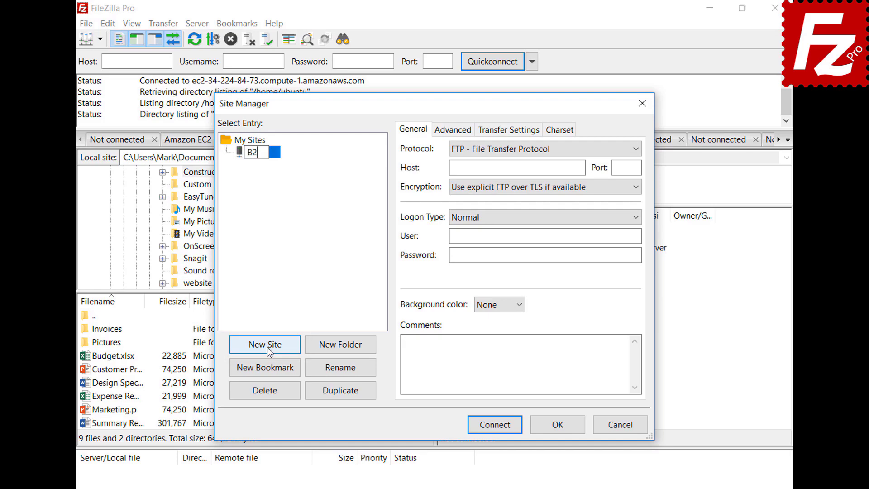
click(517, 148)
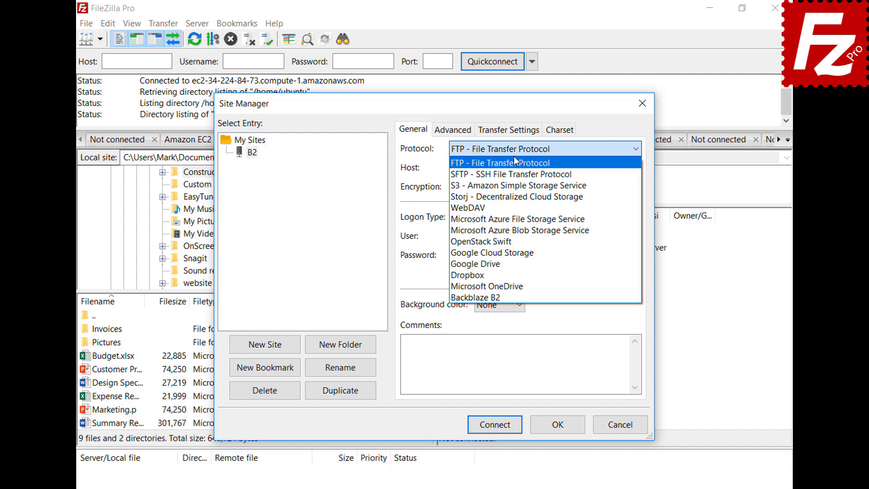
click(517, 297)
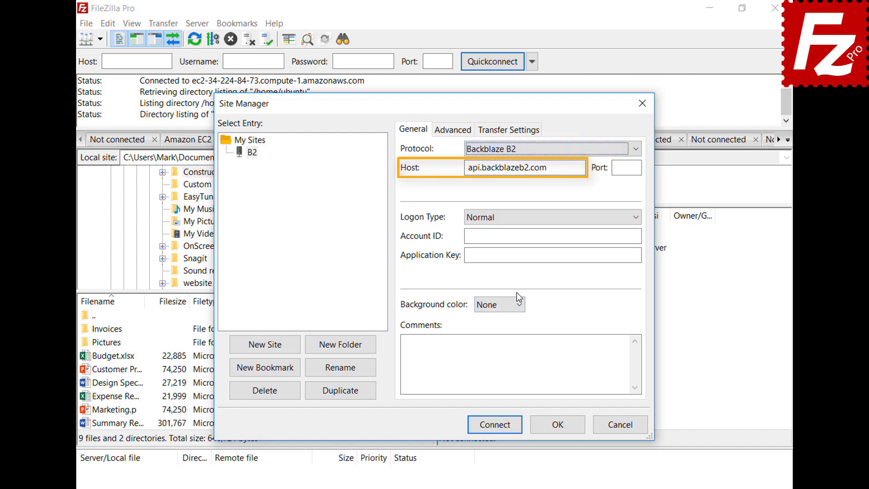
Step: Fill in the B2 account ID and application key, then connect
click(602, 235)
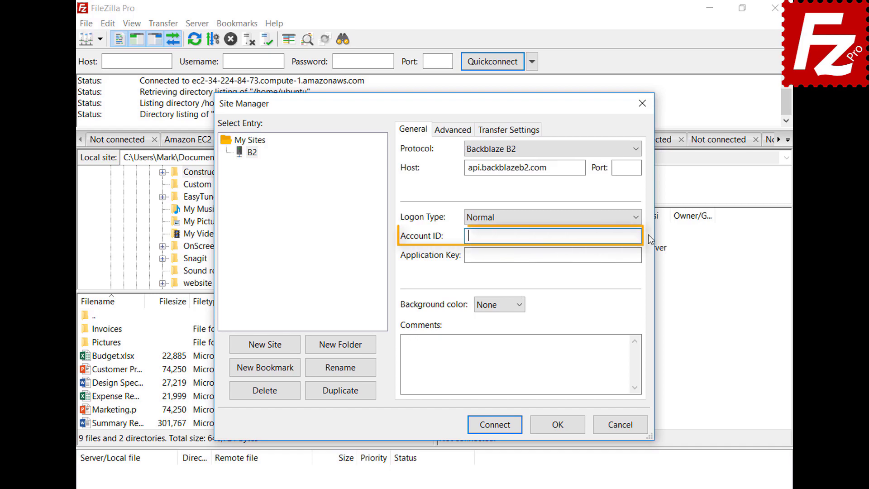
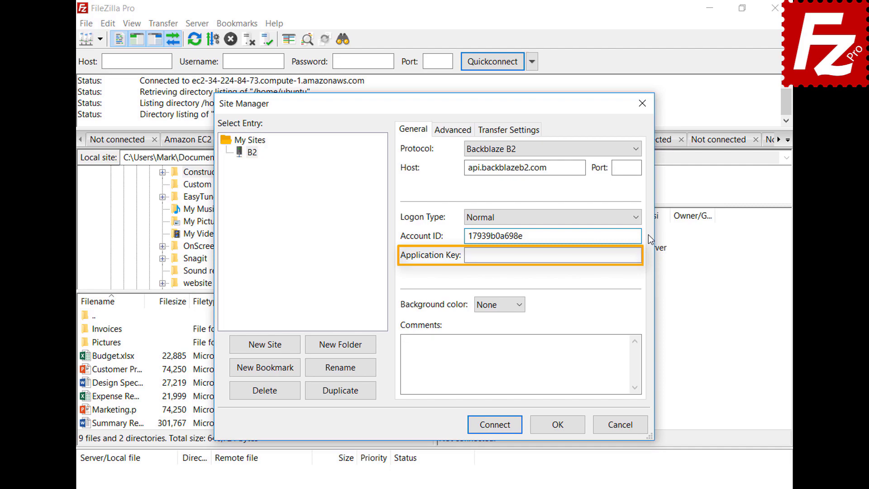
key(Tab)
key(ctrl+v)
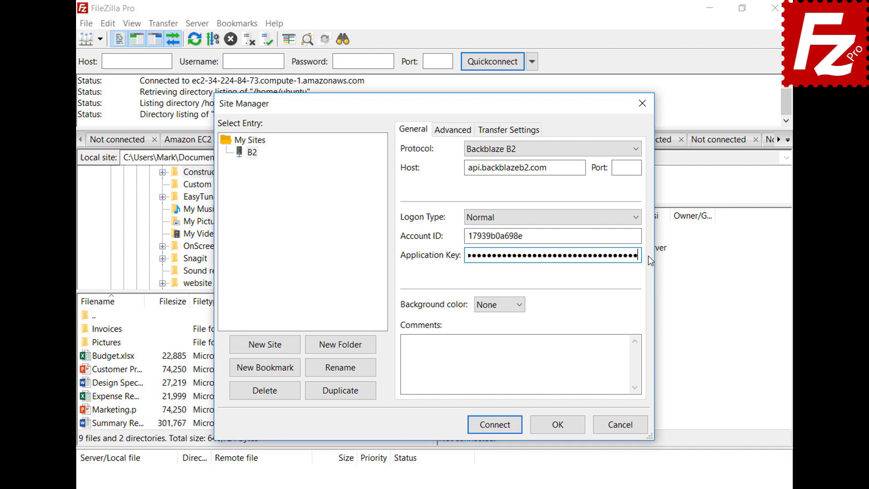
click(499, 430)
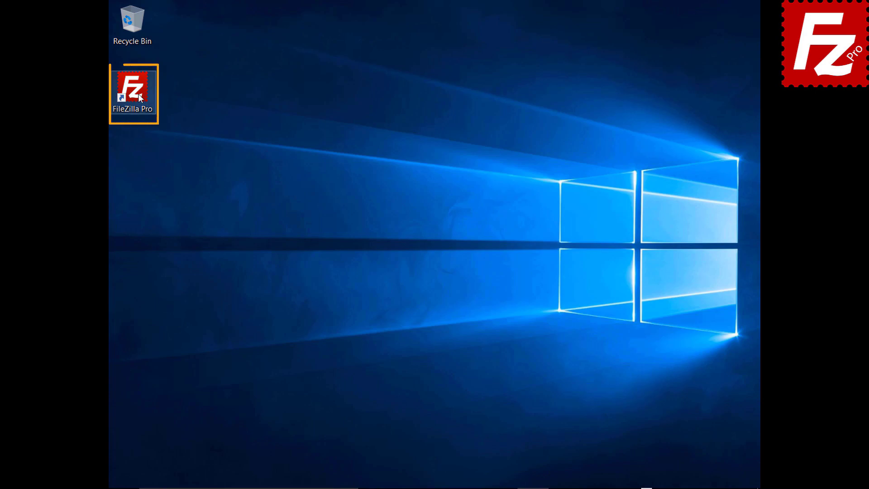
Step: Launch FileZilla Pro and create a new site named WebDav with the WebDAV protocol
double_click(135, 91)
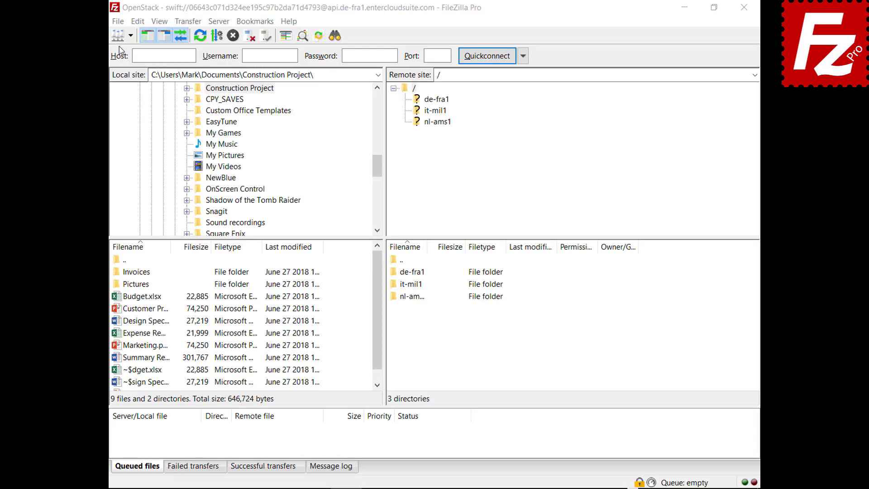
click(118, 21)
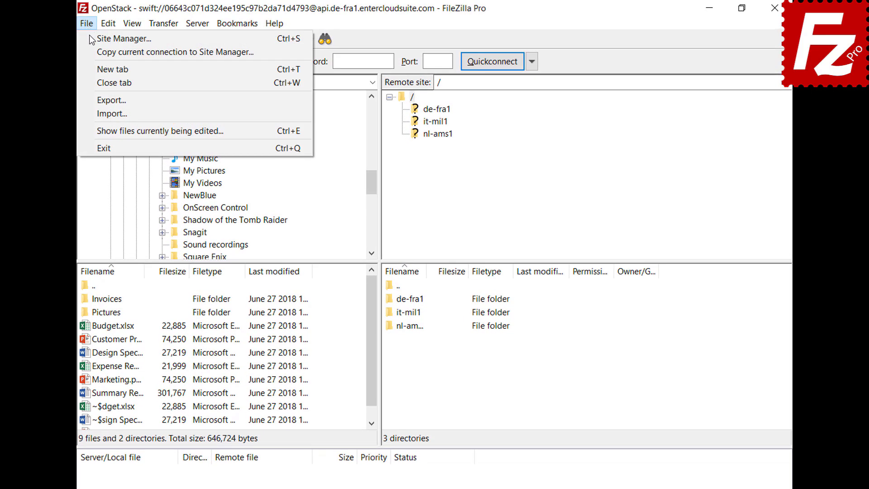
click(90, 39)
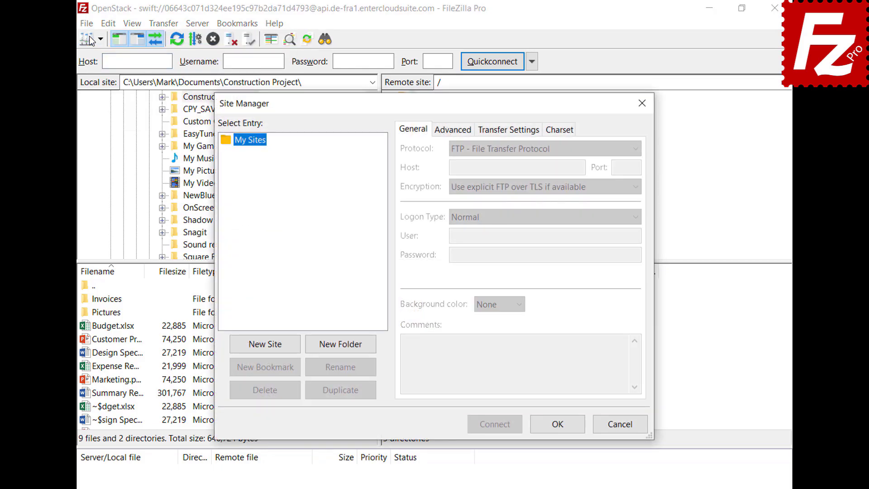
click(268, 349)
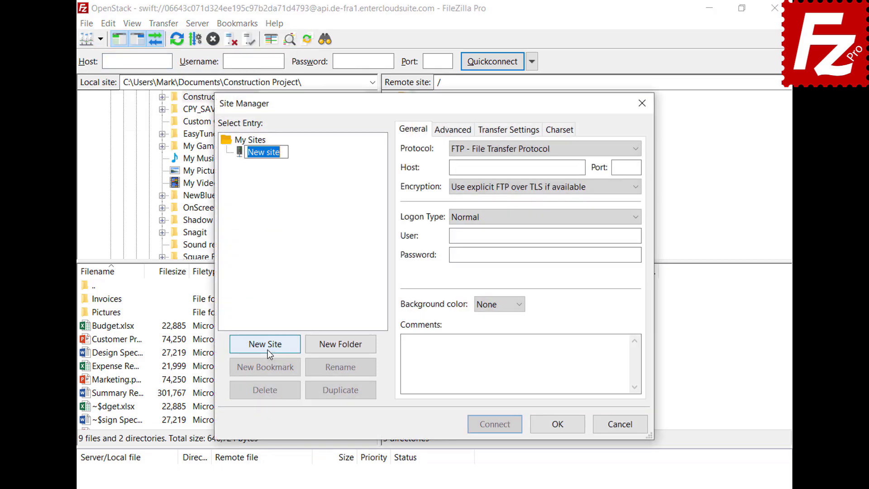
text(WebDav)
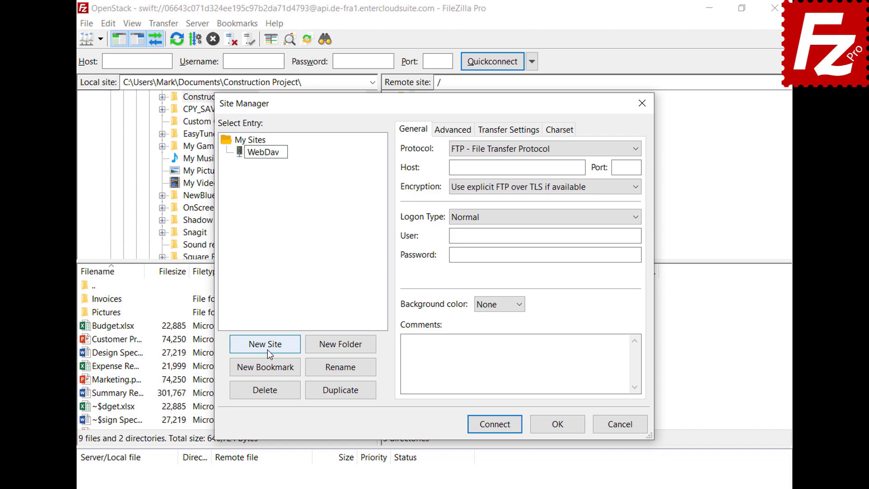
key(Return)
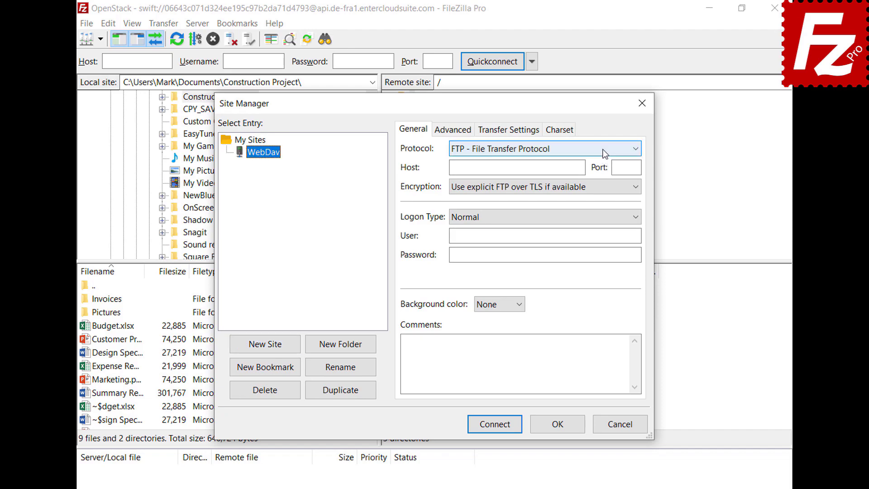
click(602, 149)
click(596, 204)
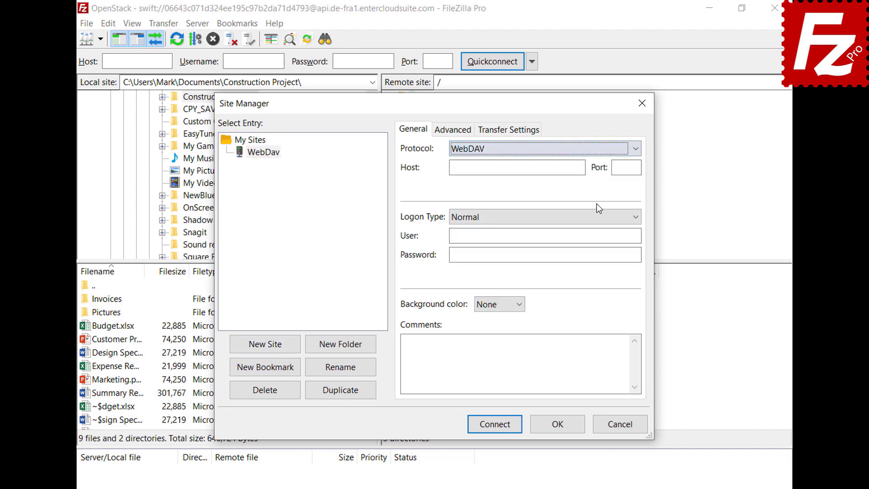
Step: Enter host webdav.opendrive.com, the account e-mail and password, then connect
click(582, 168)
text(webdav.opendrive.com)
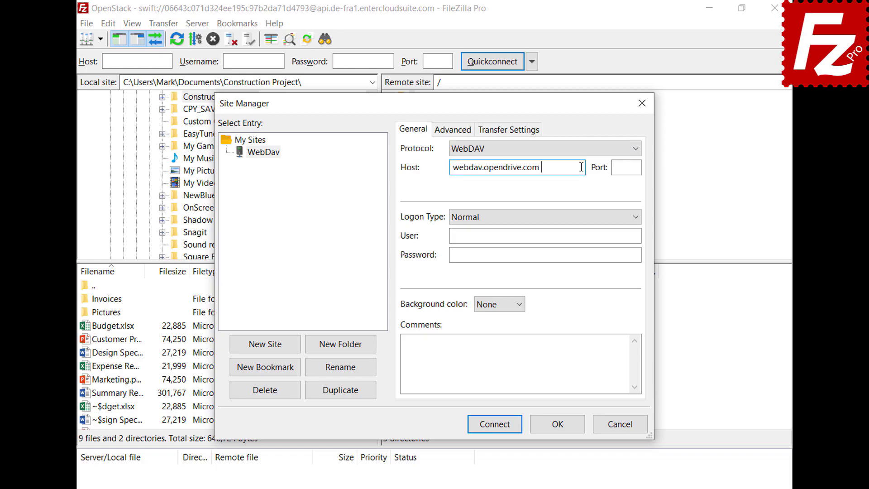
click(631, 235)
key(ctrl+v)
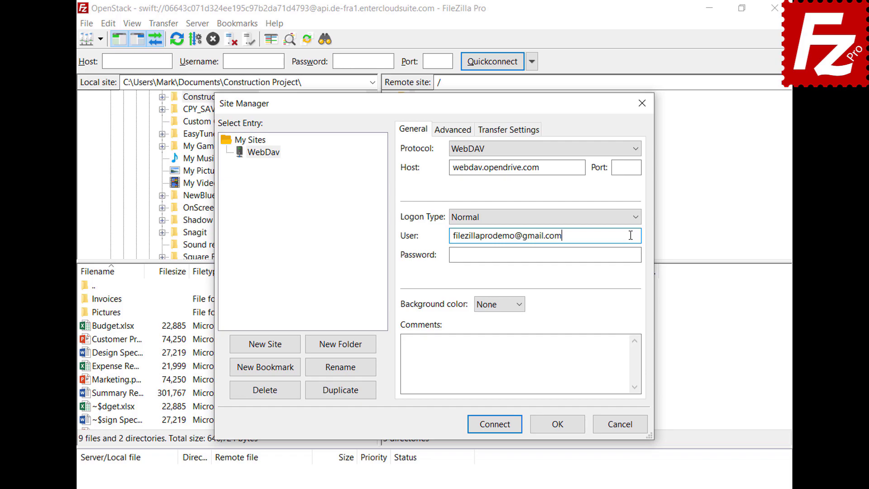
click(629, 254)
key(ctrl+v)
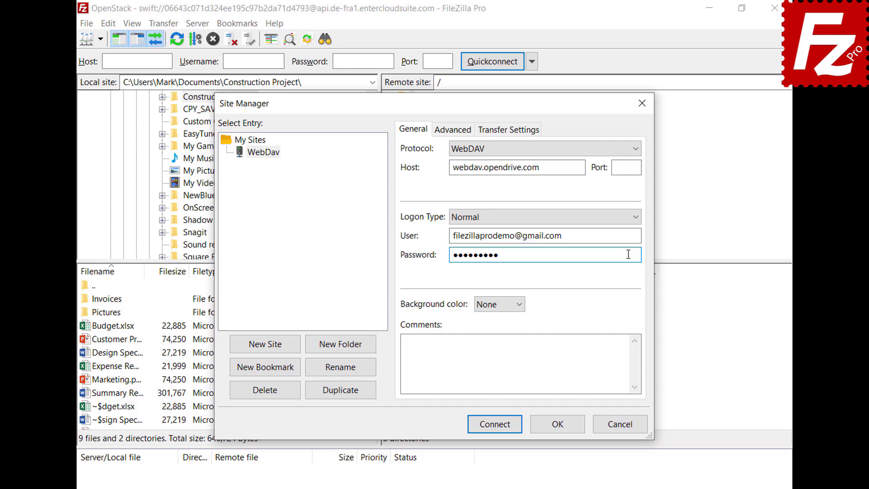
click(498, 425)
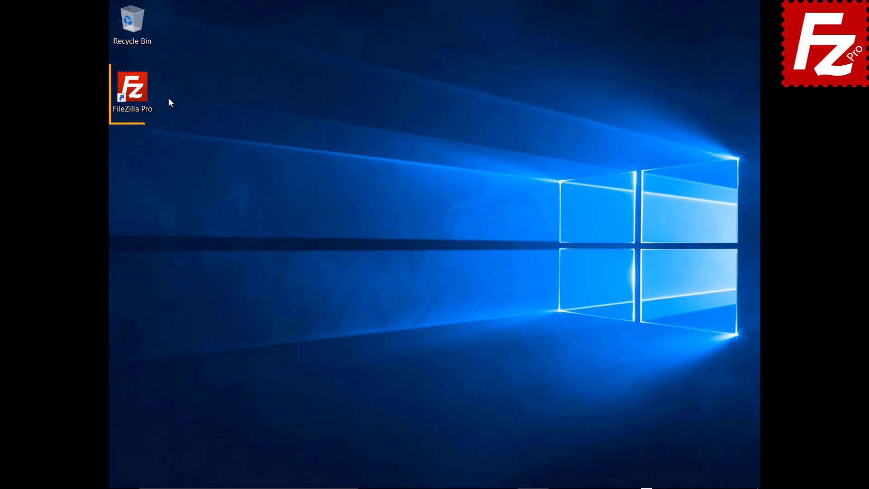
Step: Launch FileZilla Pro and create a new site named OpenStack with the OpenStack Swift protocol
double_click(138, 94)
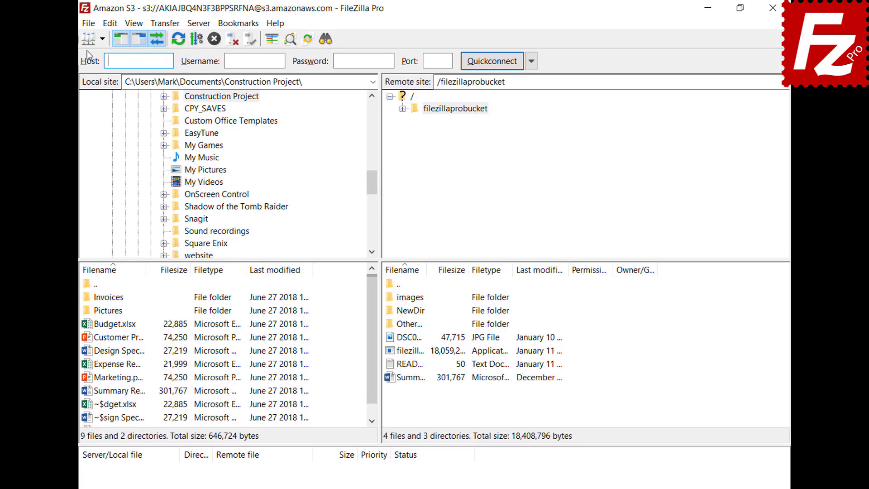
click(118, 23)
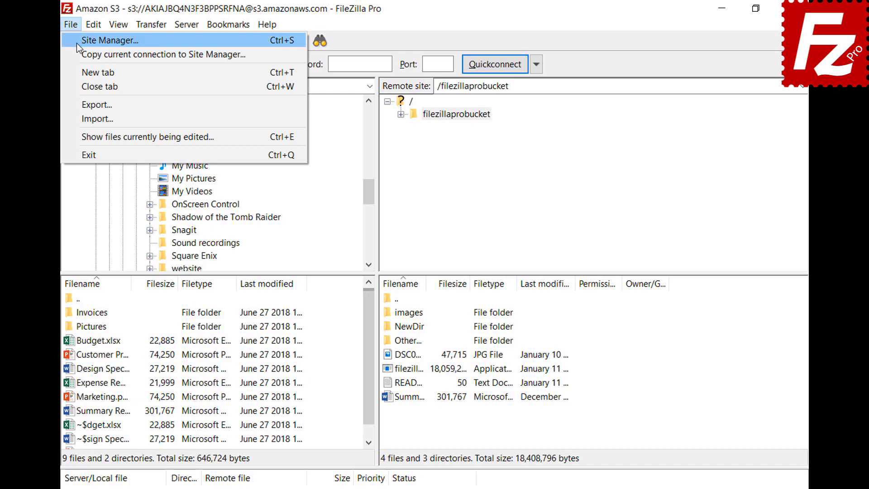
click(77, 43)
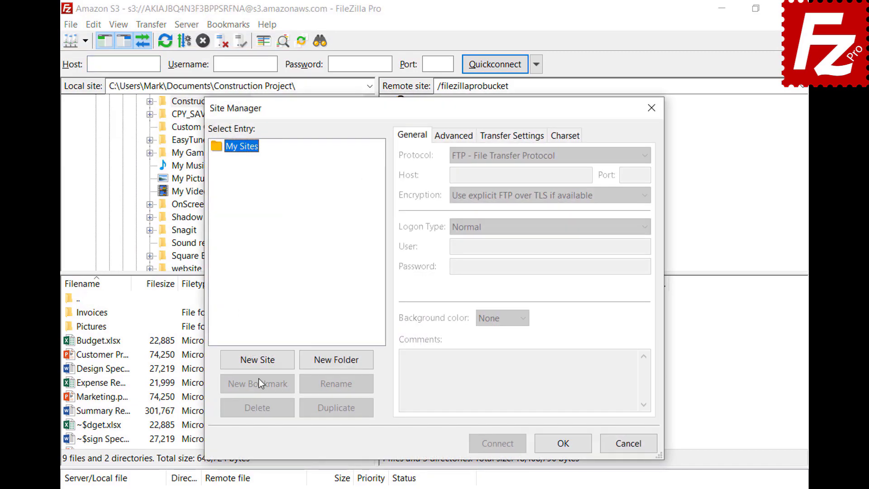
click(259, 361)
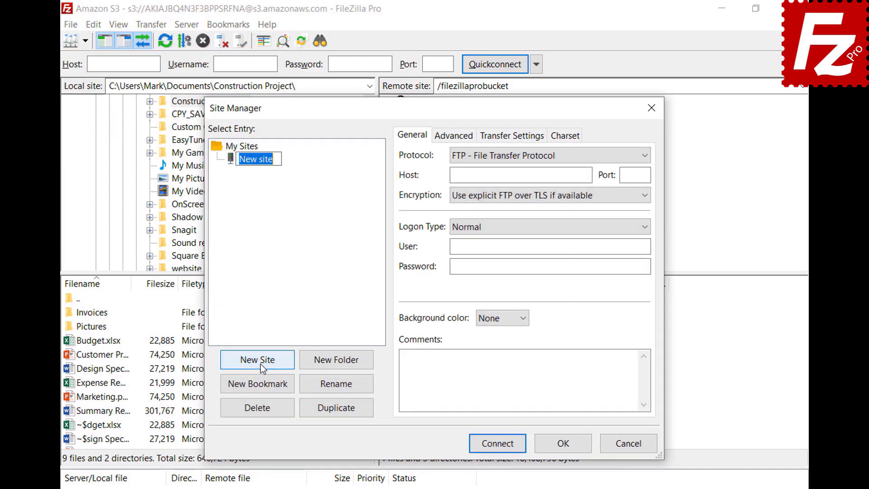
text(OpenStack)
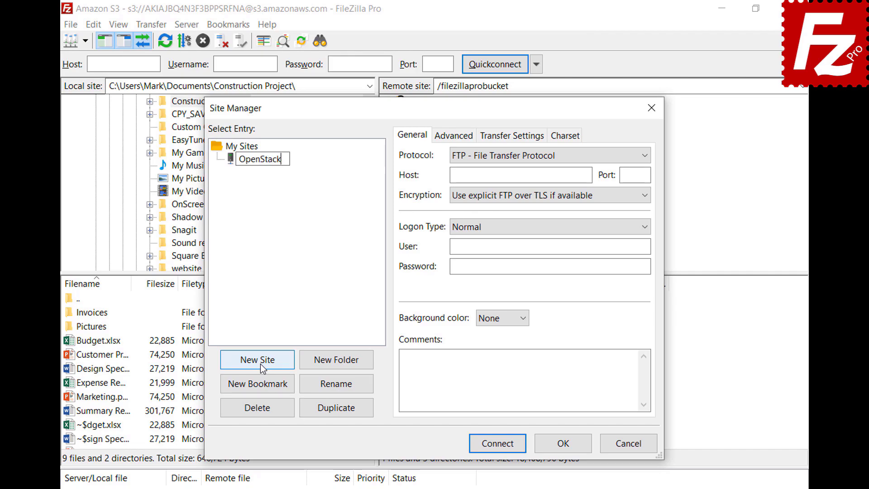
key(Return)
click(558, 157)
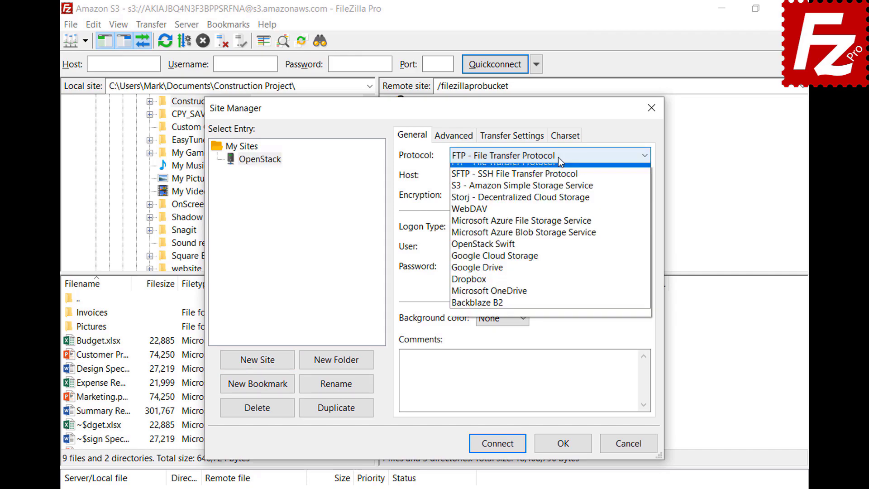
click(558, 256)
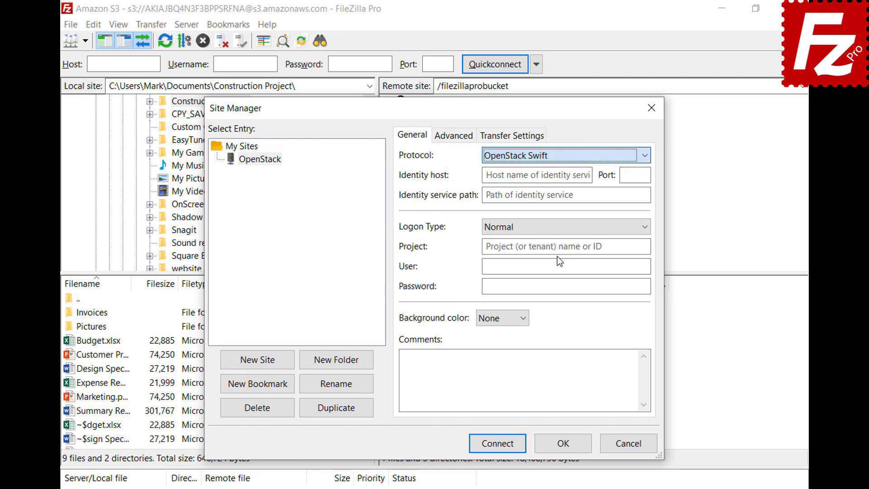
Step: Fill in the identity host, identity service path /v2.0/tokens, and project ID
click(589, 176)
key(ctrl+v)
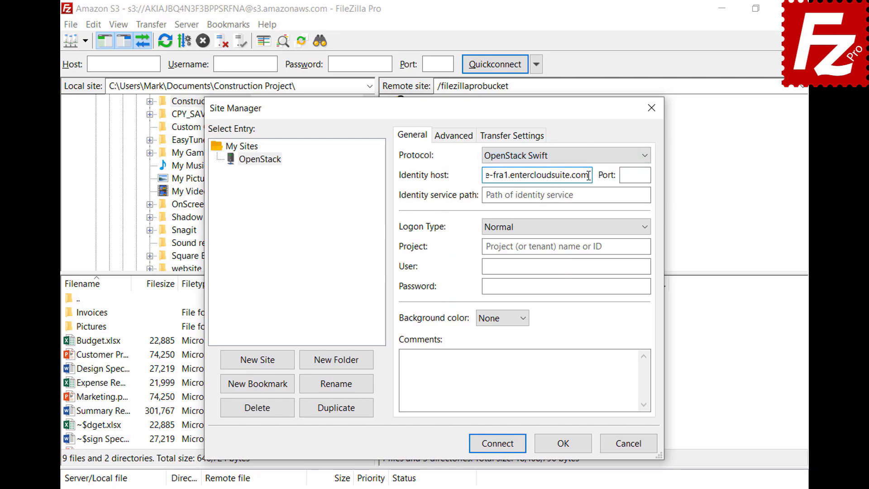
click(642, 195)
text(/v2.0/tokens)
click(645, 246)
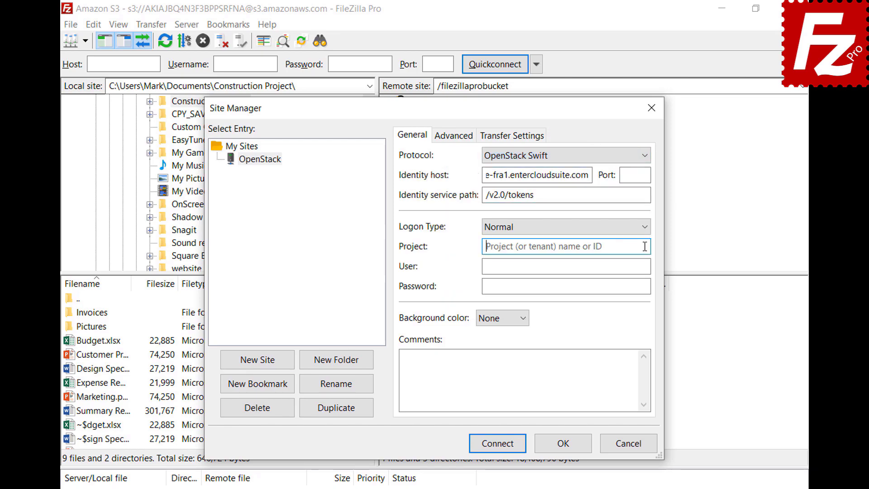
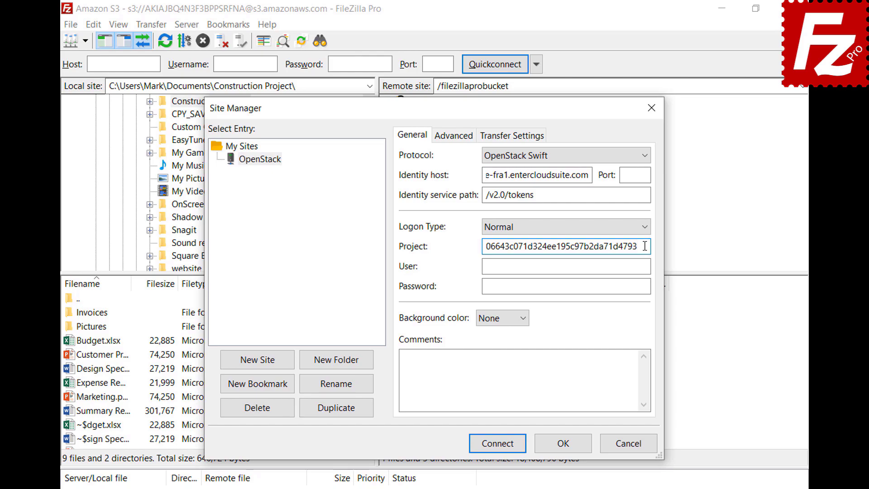
Step: Enter the account e-mail as user and the password, then connect
click(646, 267)
key(ctrl+v)
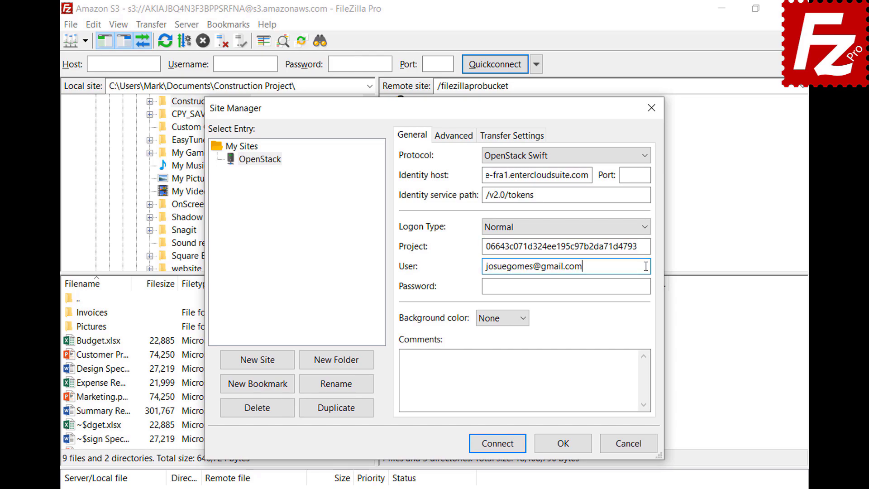
click(648, 286)
key(ctrl+v)
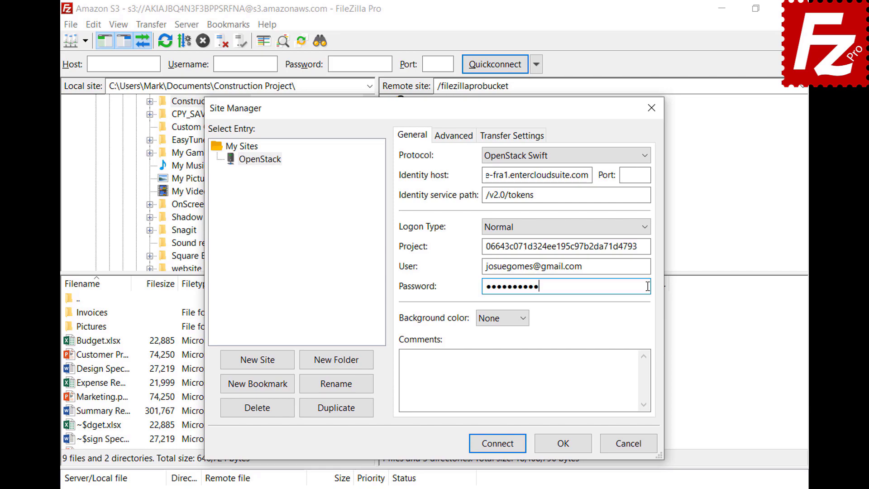
click(497, 444)
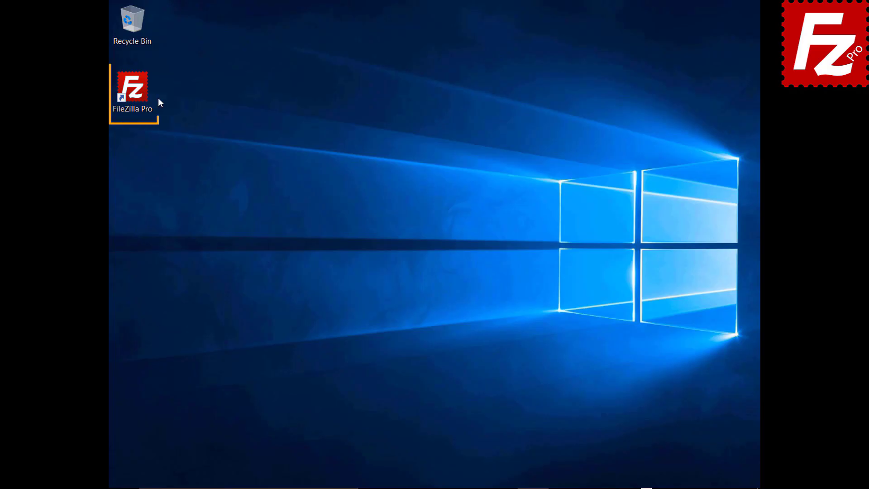
Step: Launch FileZilla Pro and create a new site named Rackspace using Rackspace Cloud Storage
double_click(138, 94)
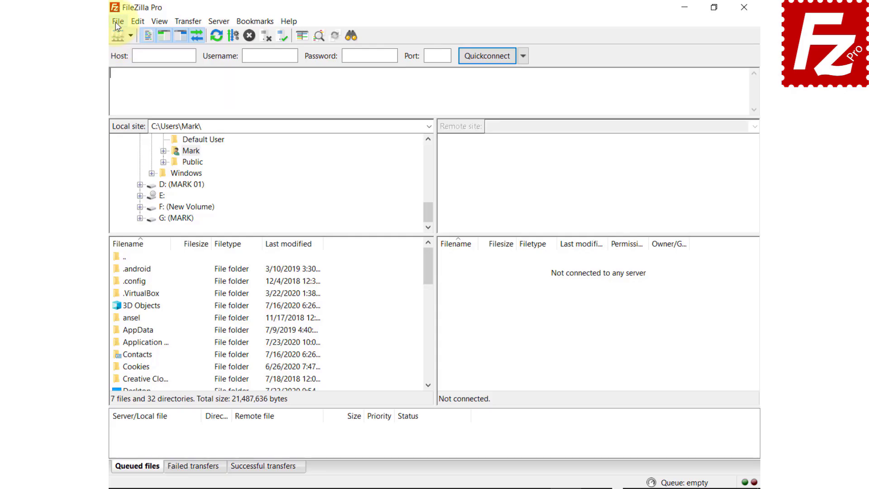
click(93, 23)
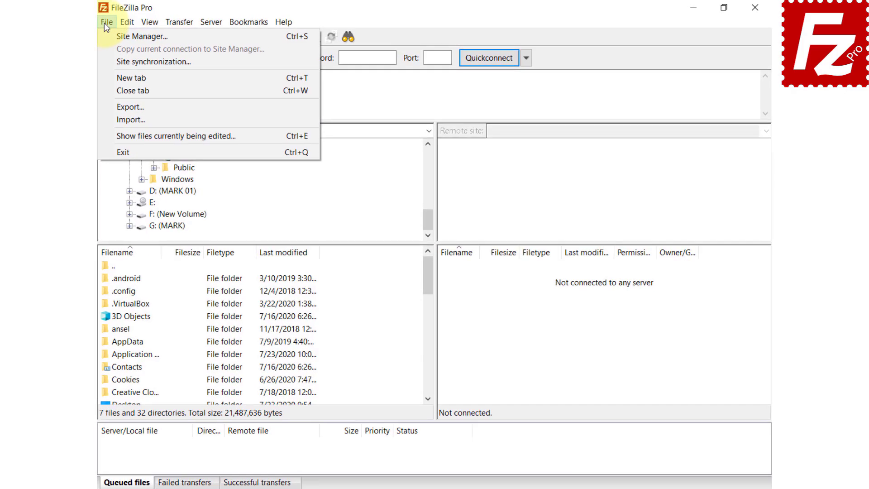
click(102, 39)
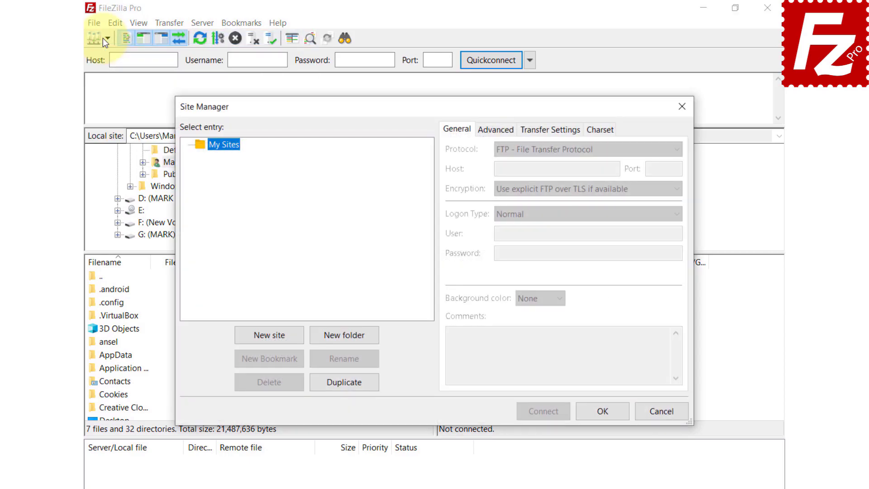
click(275, 339)
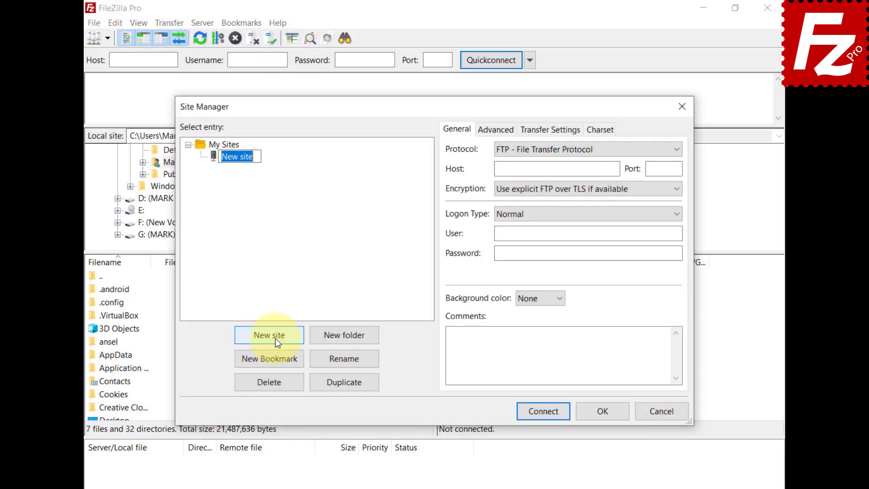
text(Rackspace)
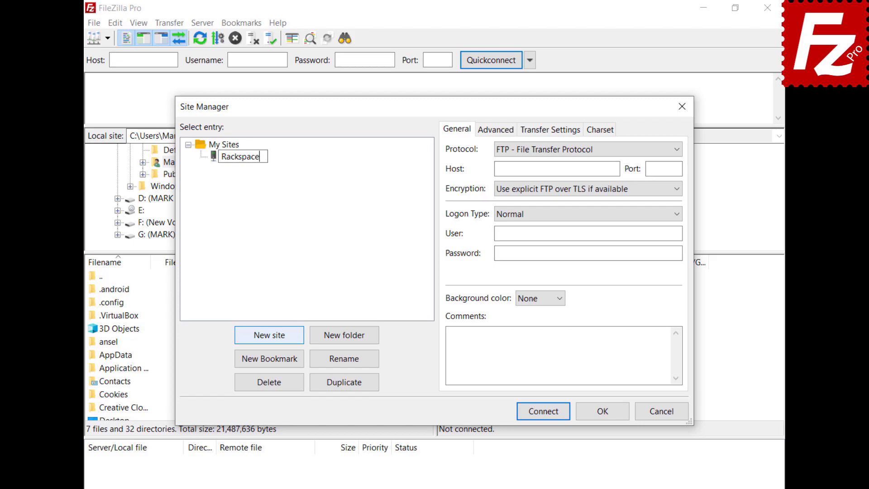
key(Return)
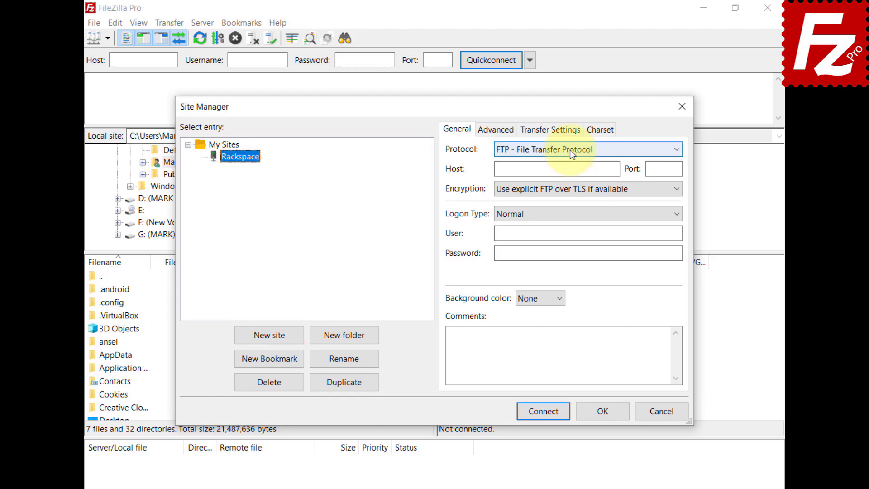
click(570, 150)
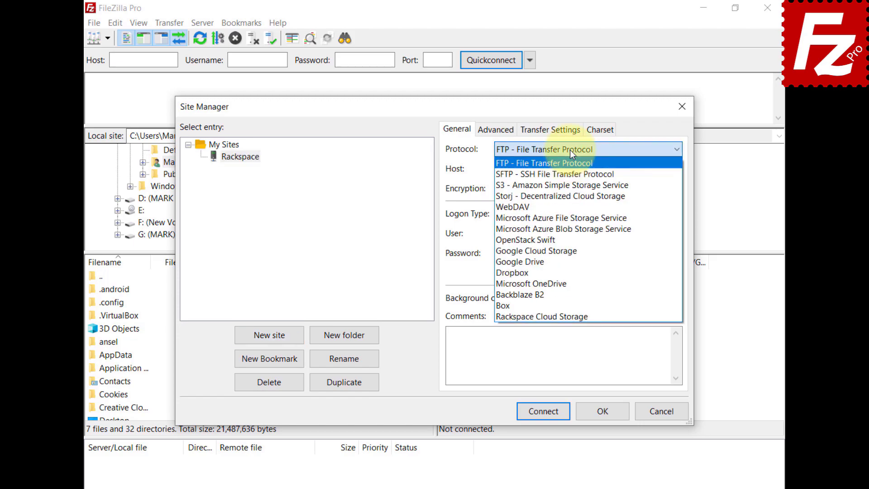
click(569, 316)
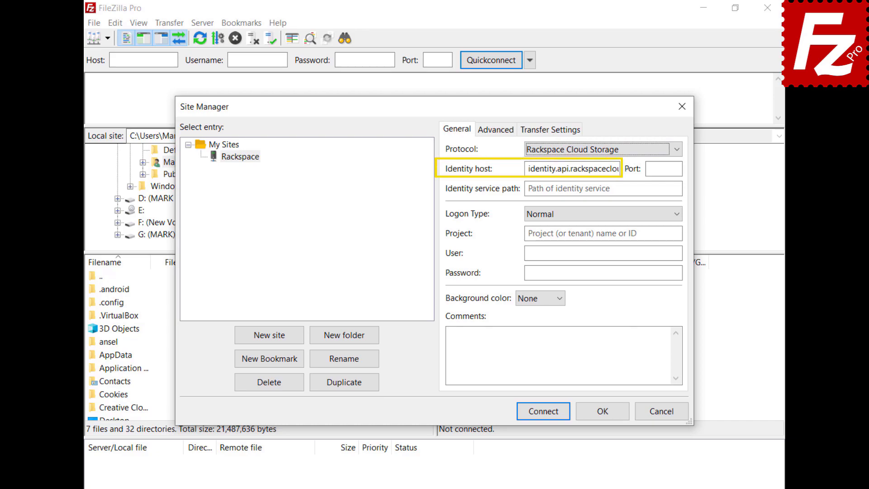
Step: Fill in identity path /v2.0/tokens, the project ID, Rackspace username and password
click(603, 188)
text(/v2.0/tokens)
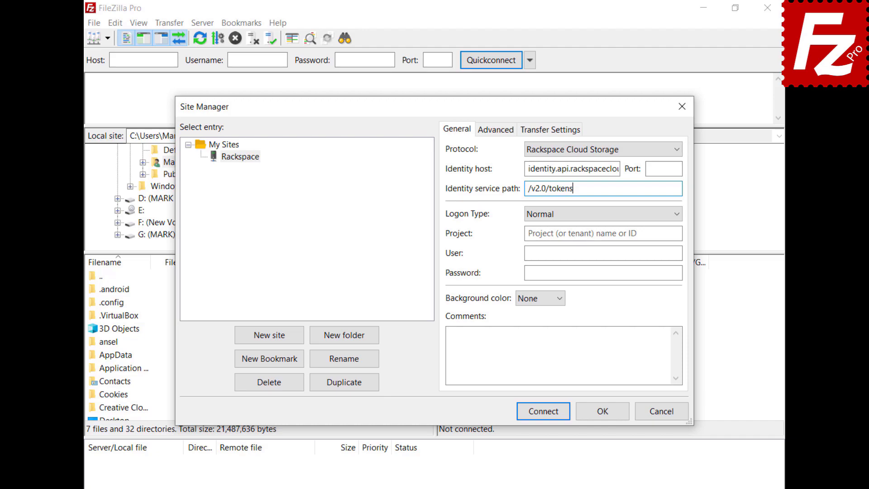
click(603, 233)
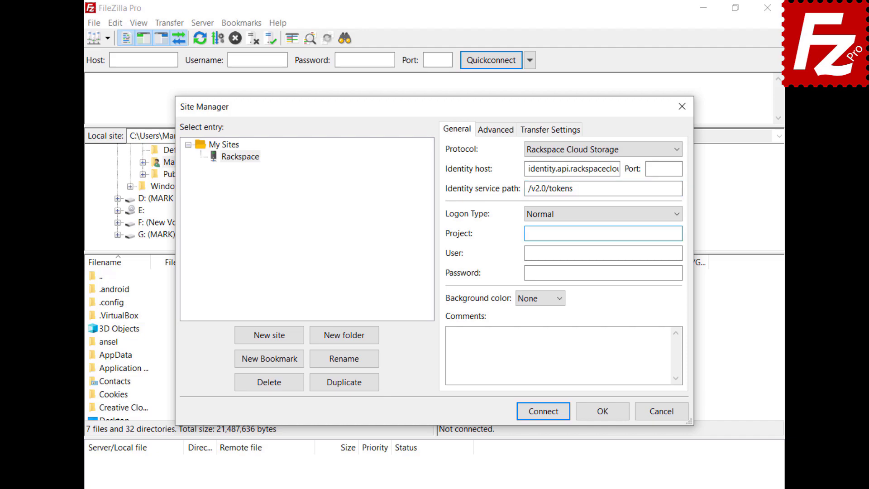
text(1288657)
click(603, 253)
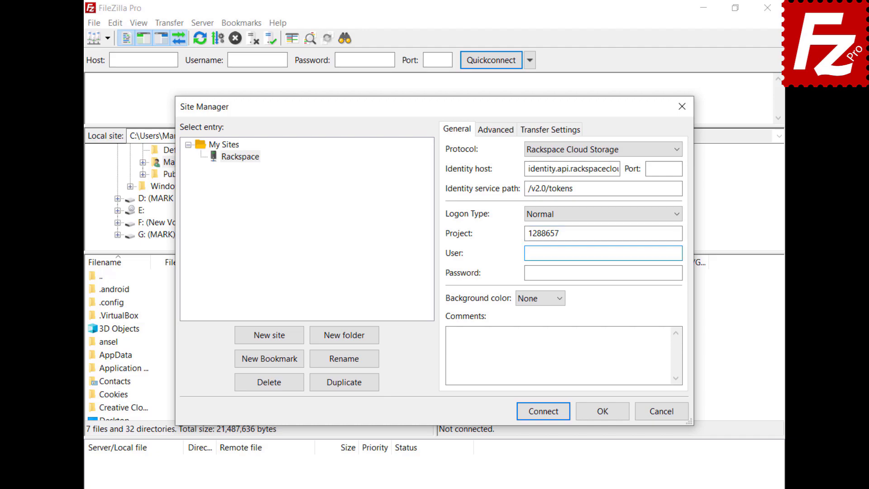
click(603, 273)
key(ctrl+v)
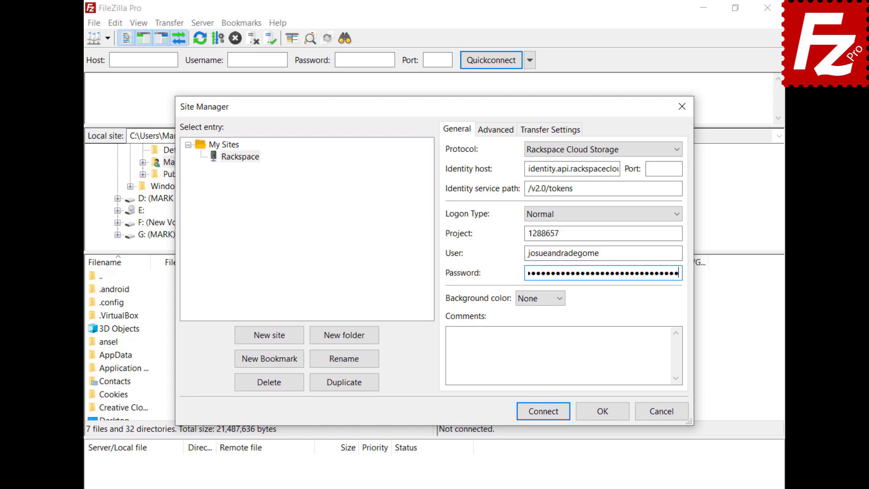
Step: Connect to Rackspace and open the IAD folder in the remote listing
click(545, 411)
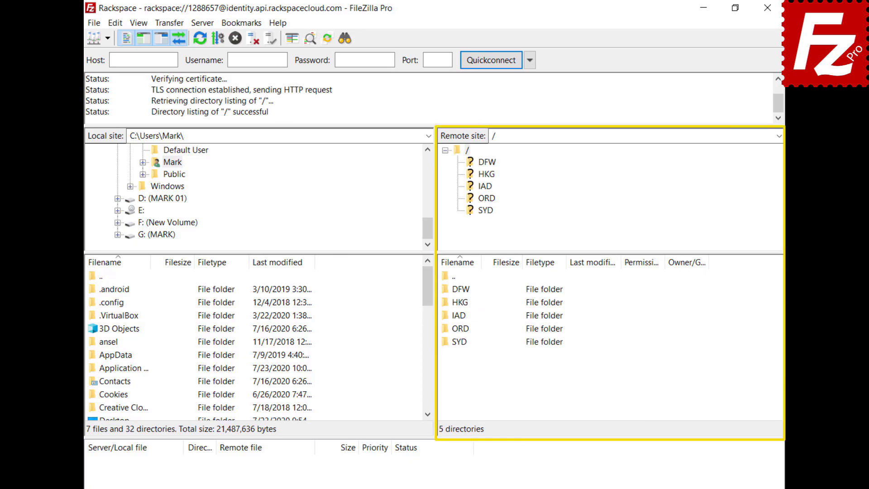
double_click(458, 314)
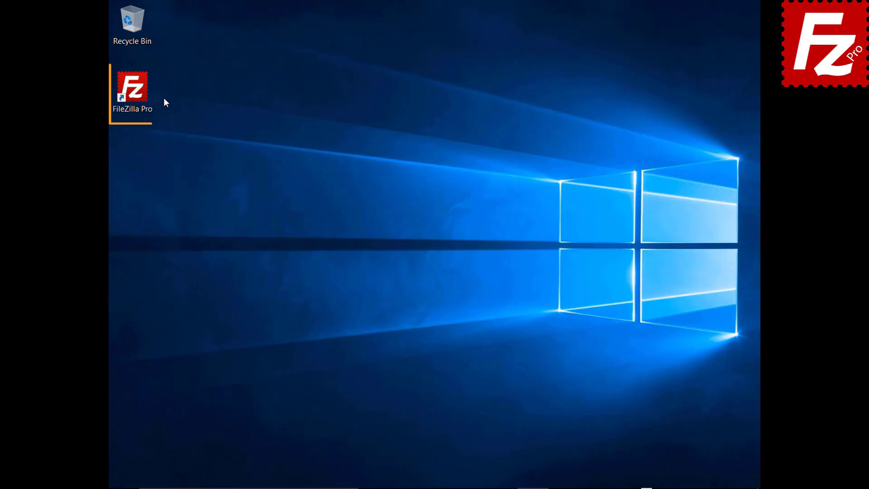
Step: Launch FileZilla Pro and open the Site Manager from the File menu
double_click(138, 93)
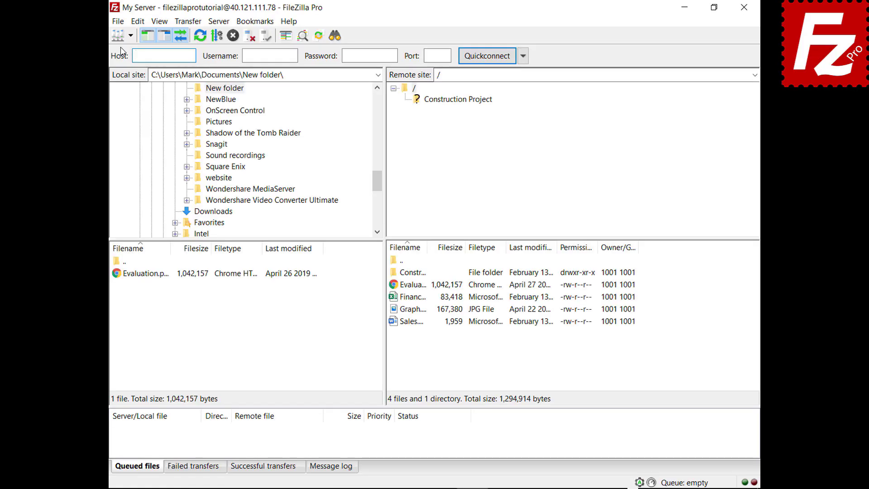
click(118, 24)
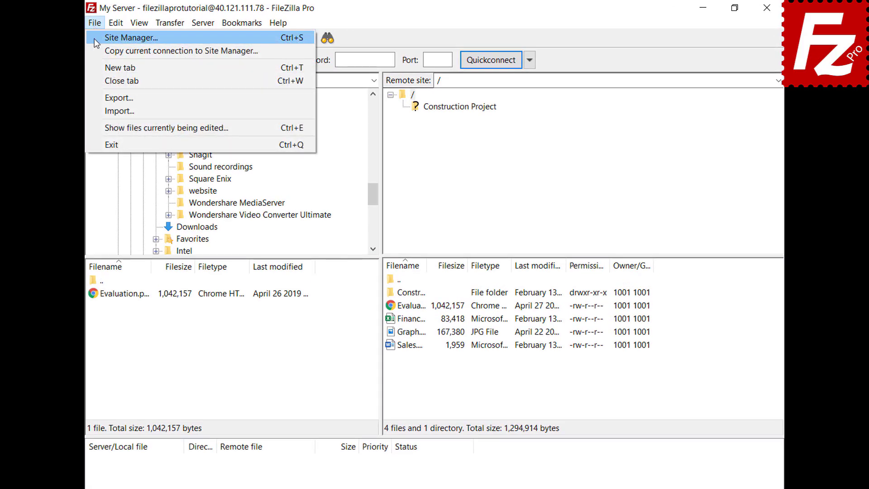
click(95, 39)
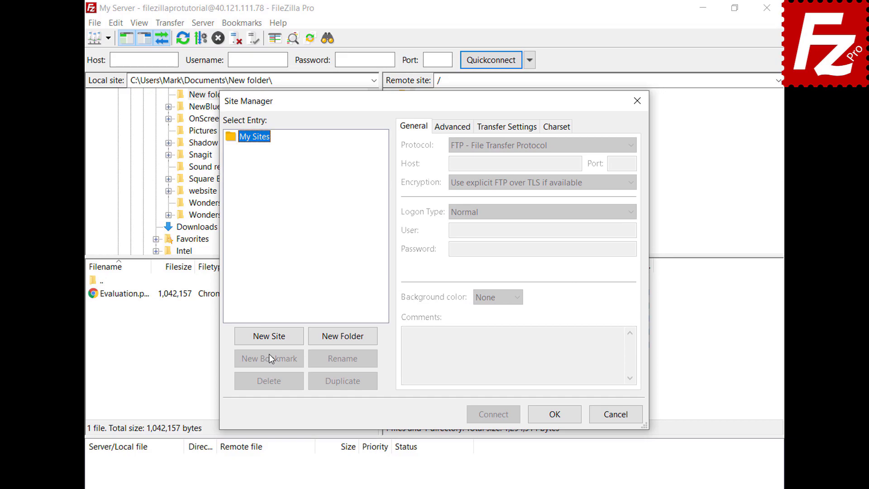
Step: Add a new site named 'Box' using the Box protocol and connect to it
click(268, 340)
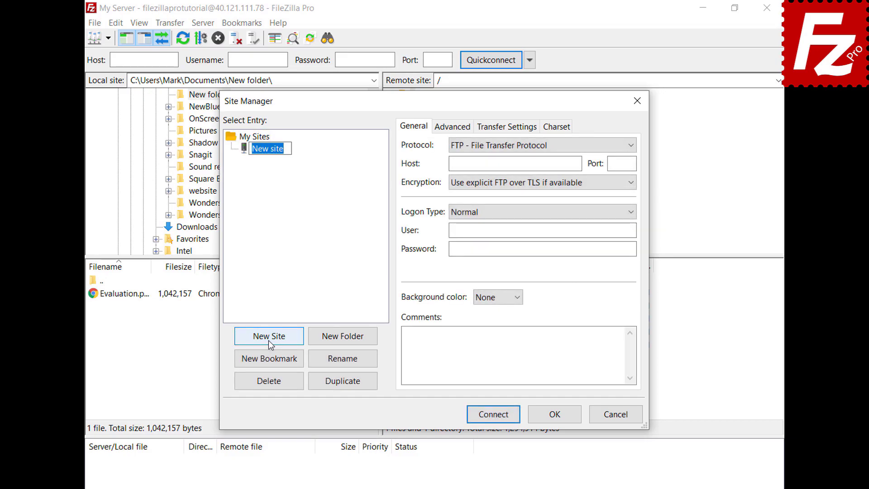
text(Box)
click(626, 145)
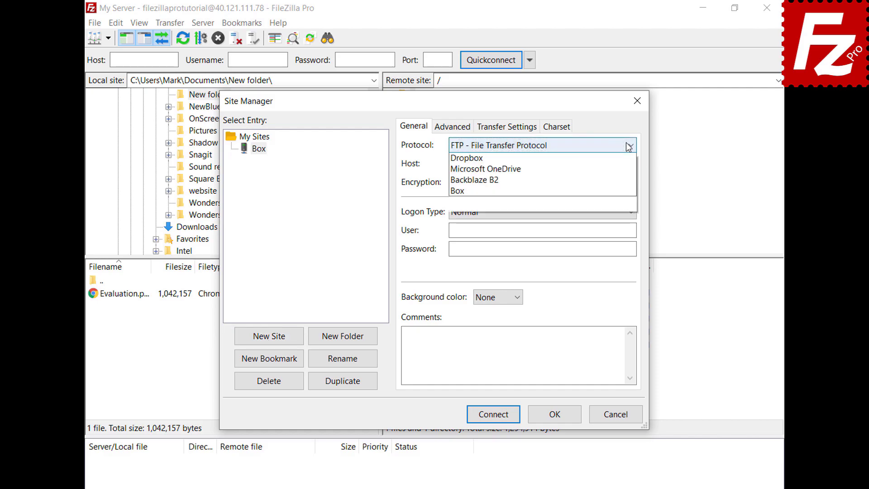
click(614, 301)
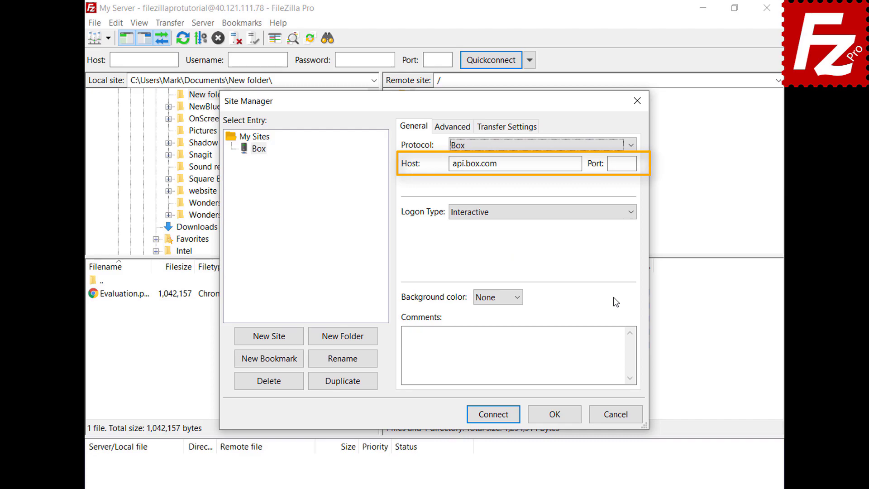
click(494, 415)
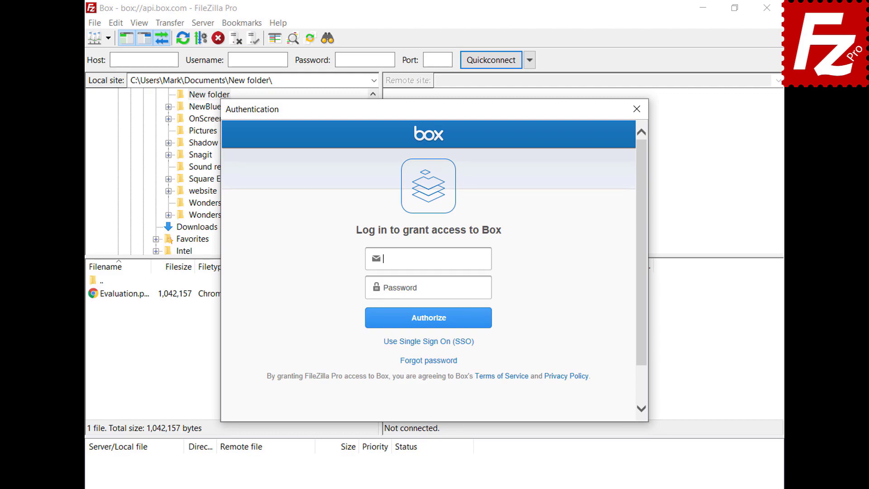
Step: Sign in with the Box account e-mail and password, then authorize and grant FileZilla Pro access
key(ctrl+v)
click(487, 288)
key(ctrl+v)
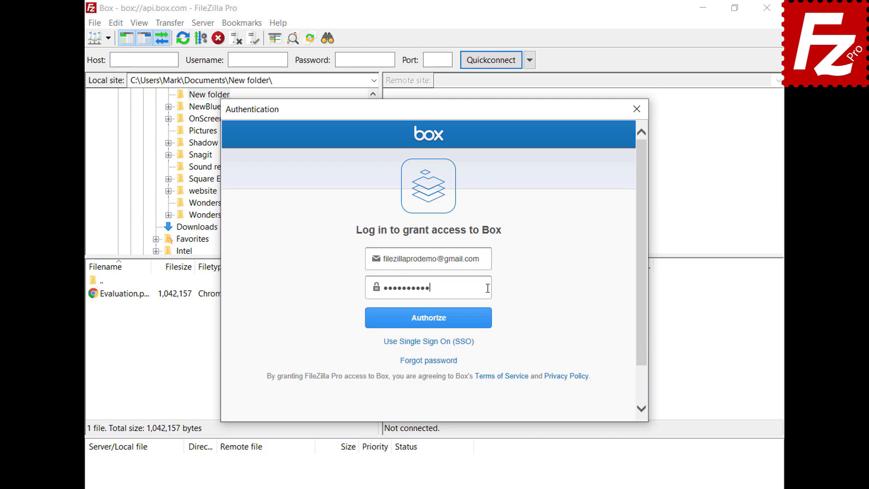
click(429, 327)
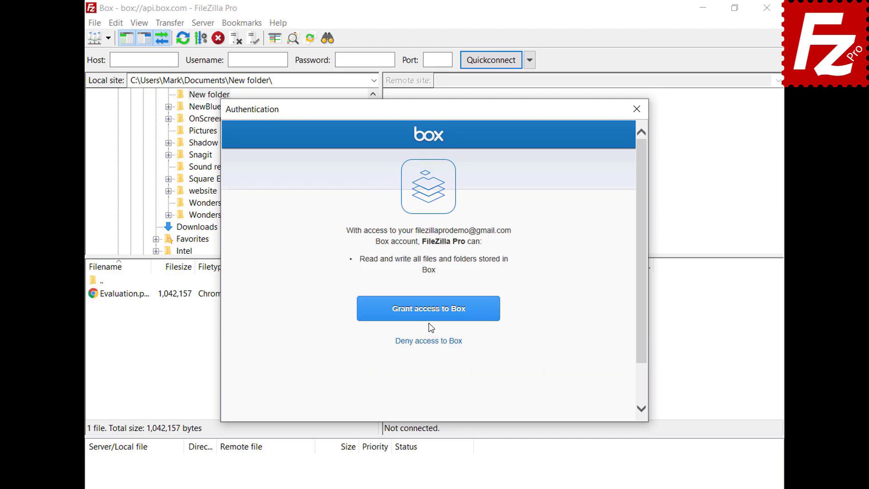
click(428, 314)
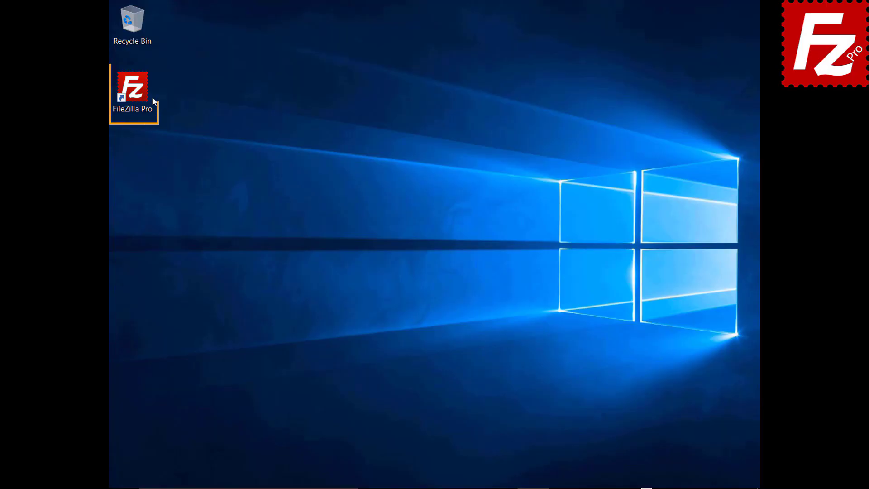
Step: Launch FileZilla Pro and add a new site named 'Tardigrade' using the Tardigrade protocol
double_click(139, 96)
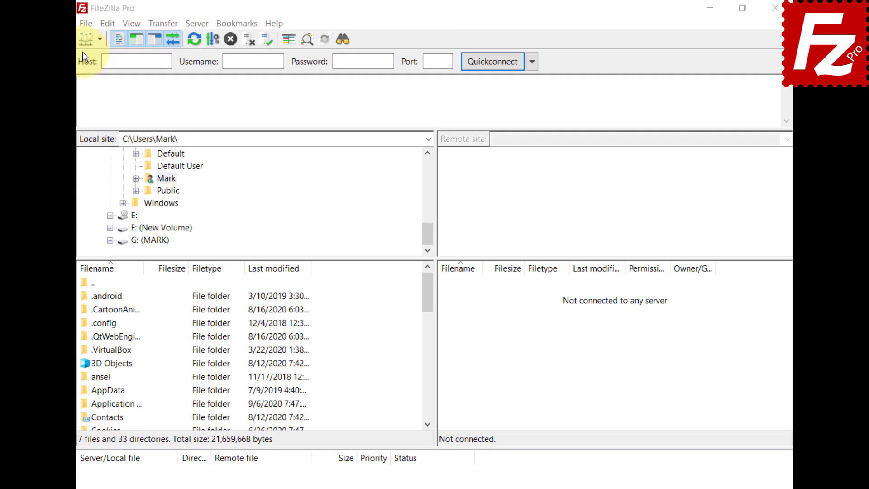
click(85, 24)
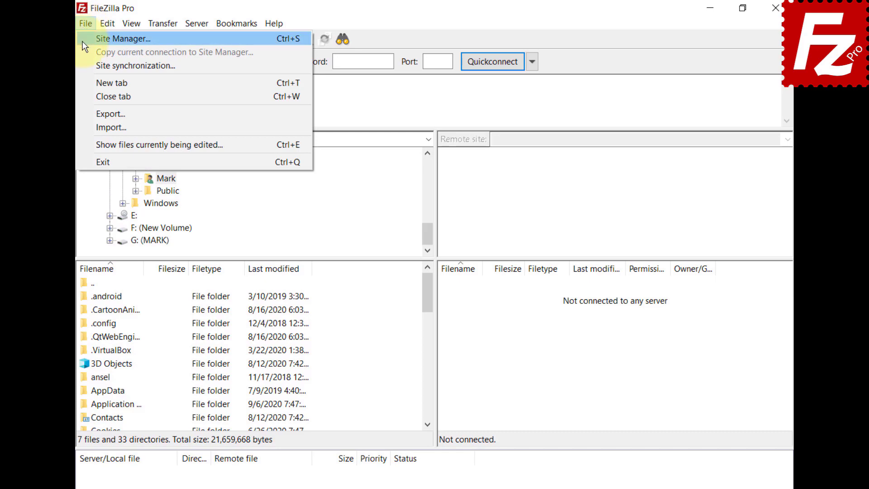
click(82, 40)
click(257, 344)
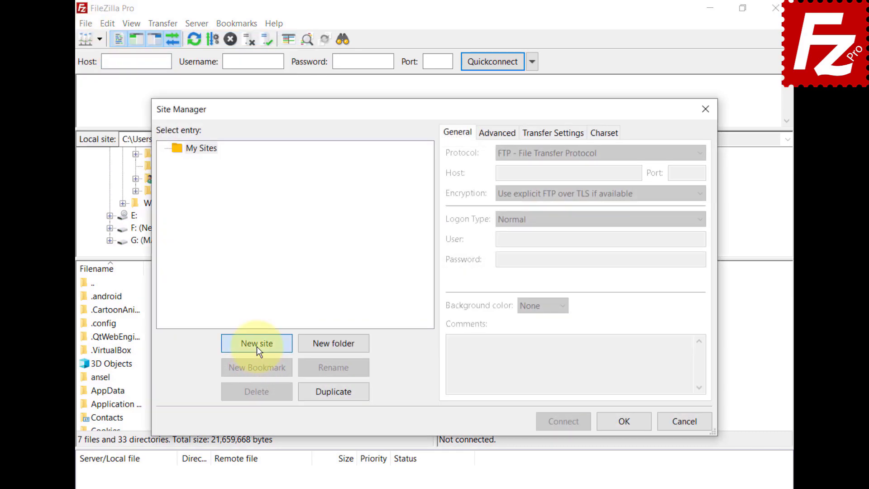
text(Tardigrade)
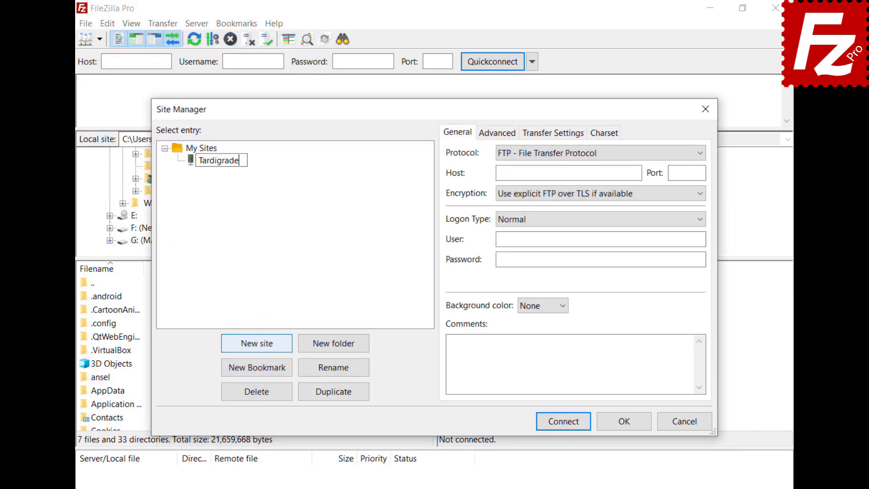
click(569, 158)
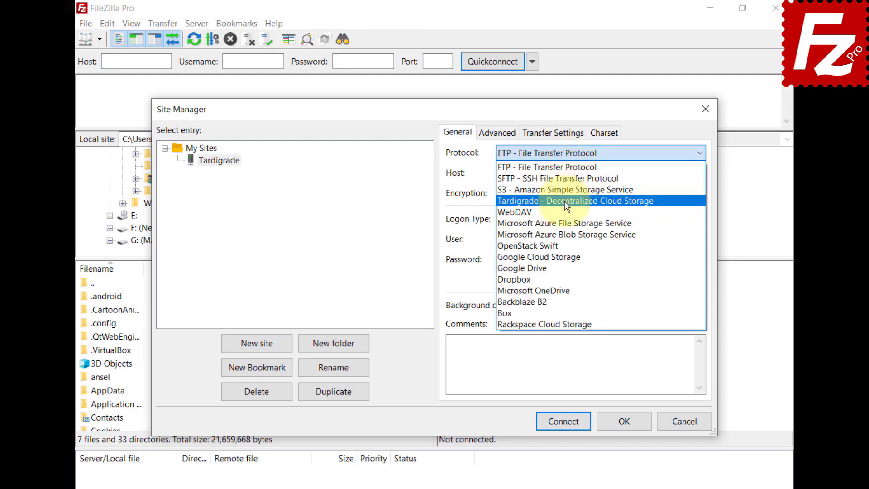
click(564, 201)
Step: Enter satellite us-central-1.tardigrade.io, the API key and encryption passphrase, then connect
key(ctrl+v)
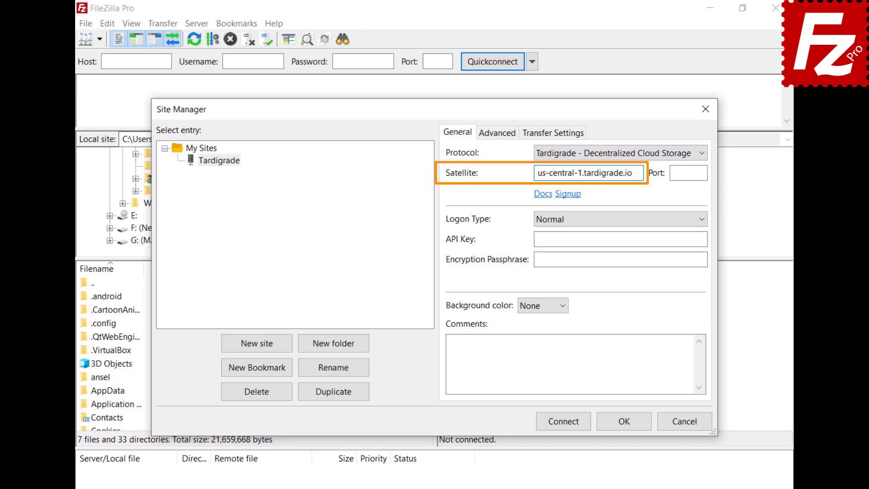
click(621, 239)
key(ctrl+v)
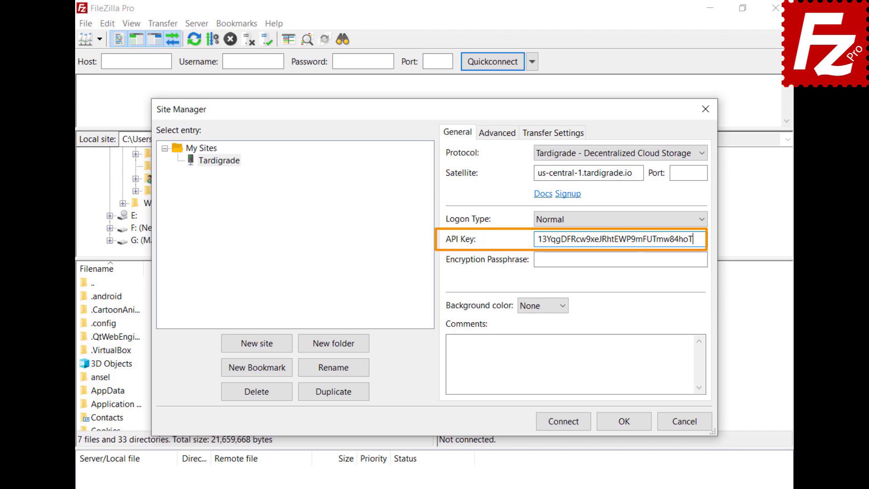
click(620, 259)
key(ctrl+v)
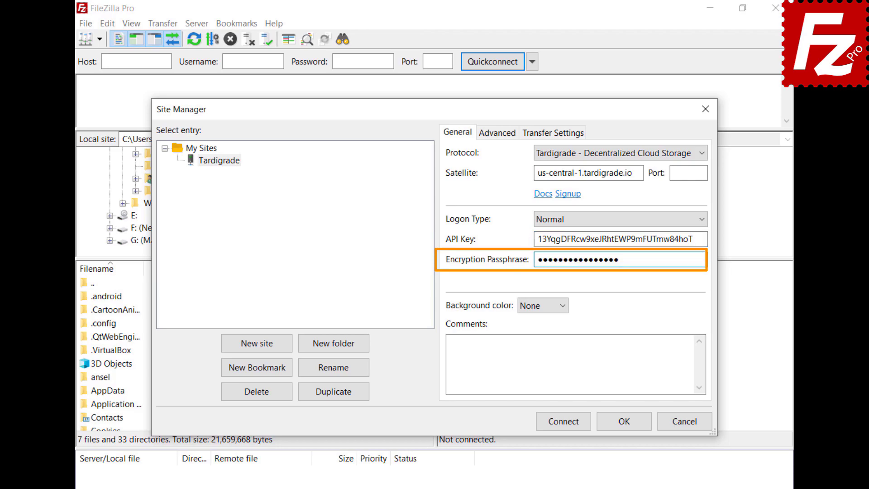
click(567, 425)
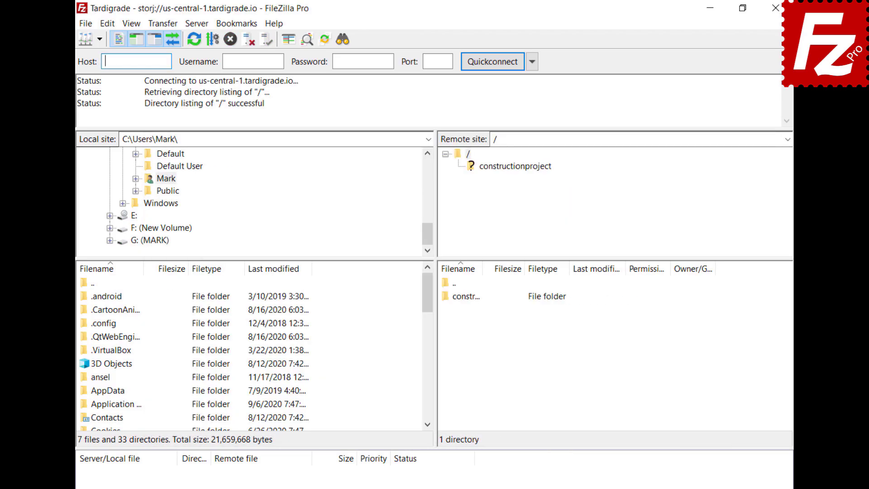
Step: Expand the remote constructionproject folder and select its Construction Project subfolder
click(511, 167)
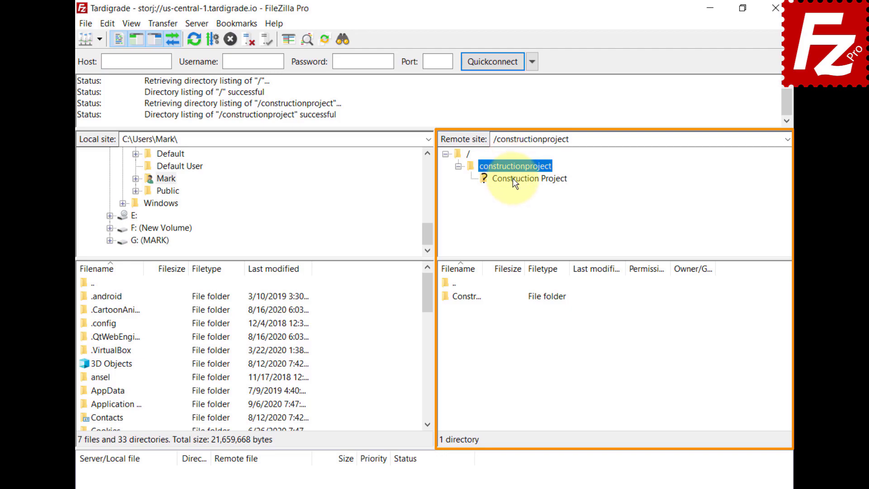
click(515, 180)
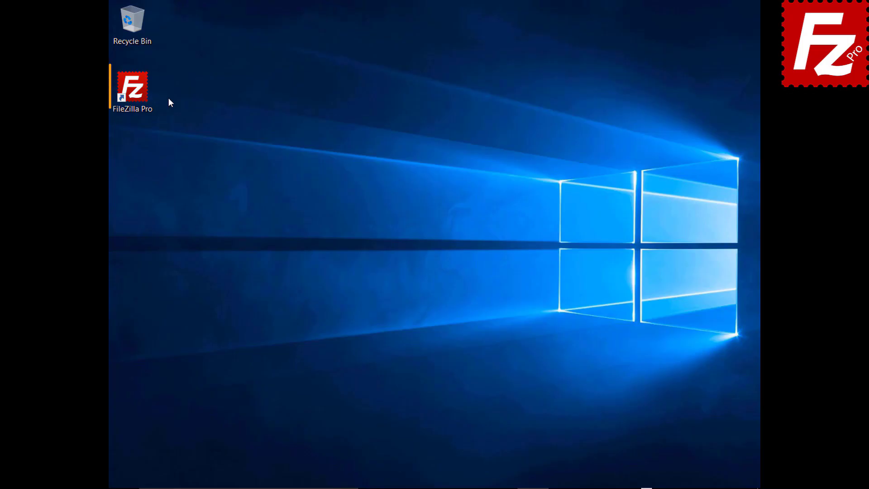
Step: Launch FileZilla Pro and go to the Transfers > MIME Types page in Settings
double_click(138, 94)
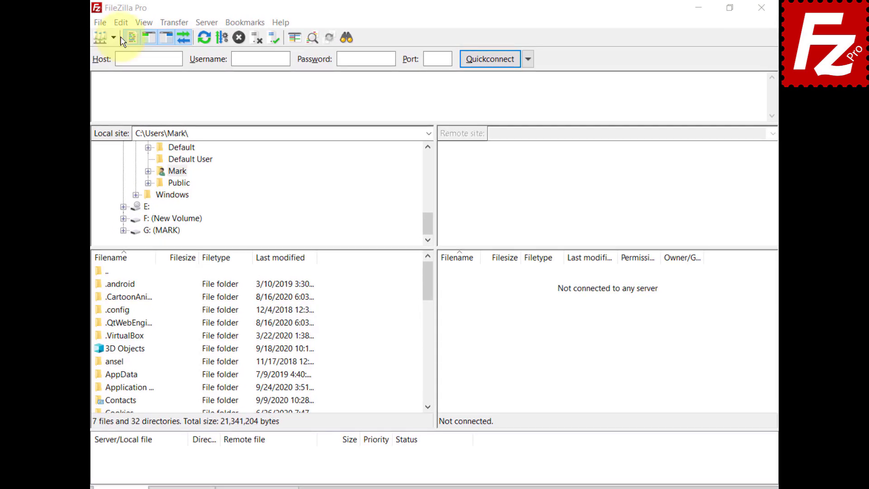
click(120, 26)
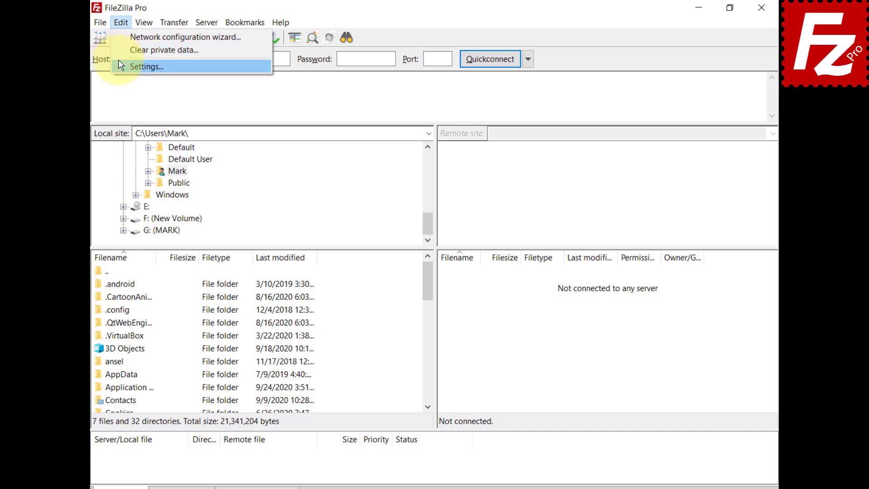
click(132, 64)
click(252, 224)
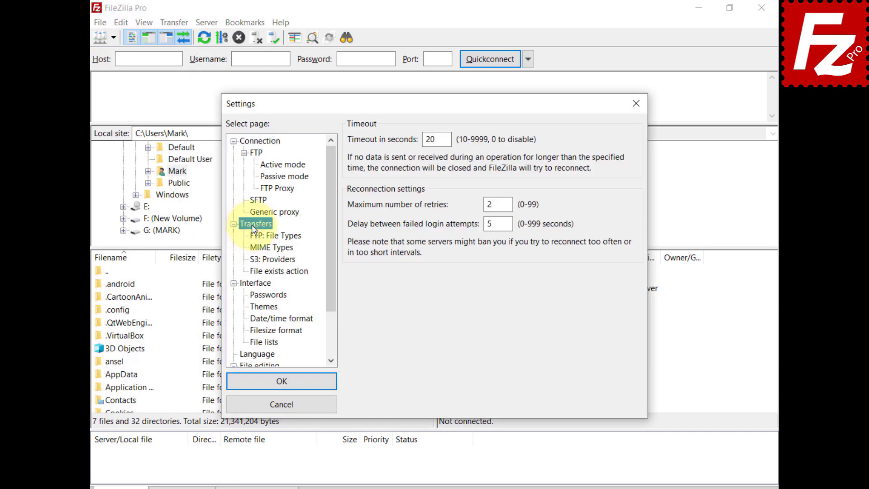
click(264, 248)
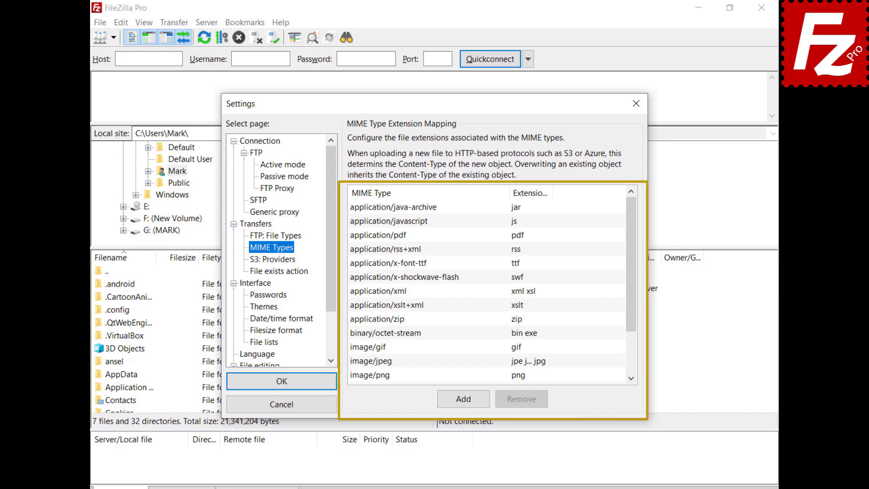
Step: Add a MIME type entry video/mp4 mapped to the mp4 extension
click(464, 399)
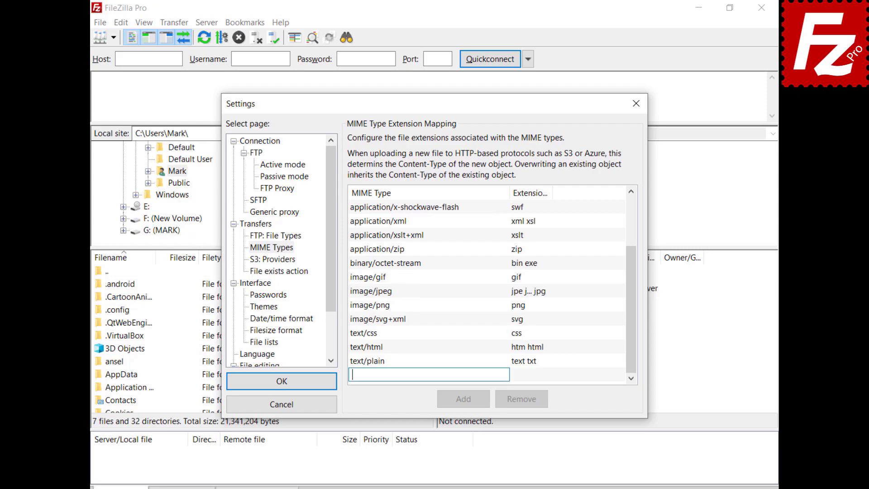
text(video/mp4)
click(522, 380)
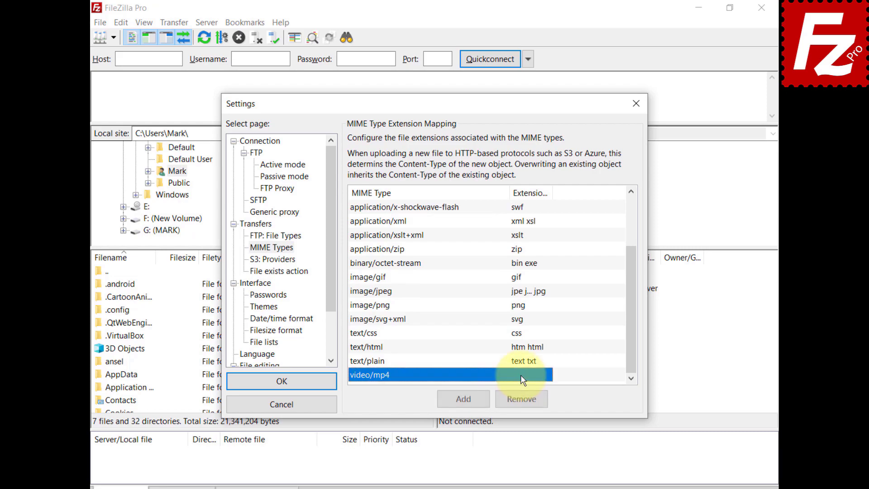
click(522, 380)
text(mp4)
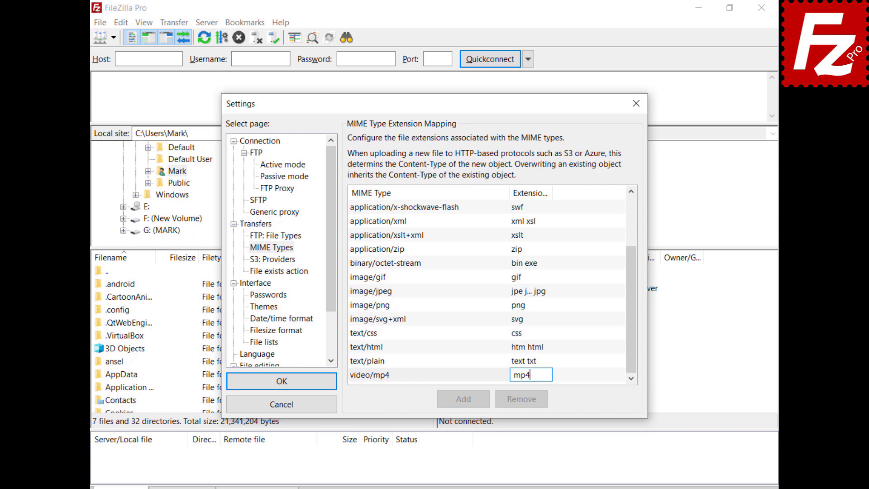
key(Return)
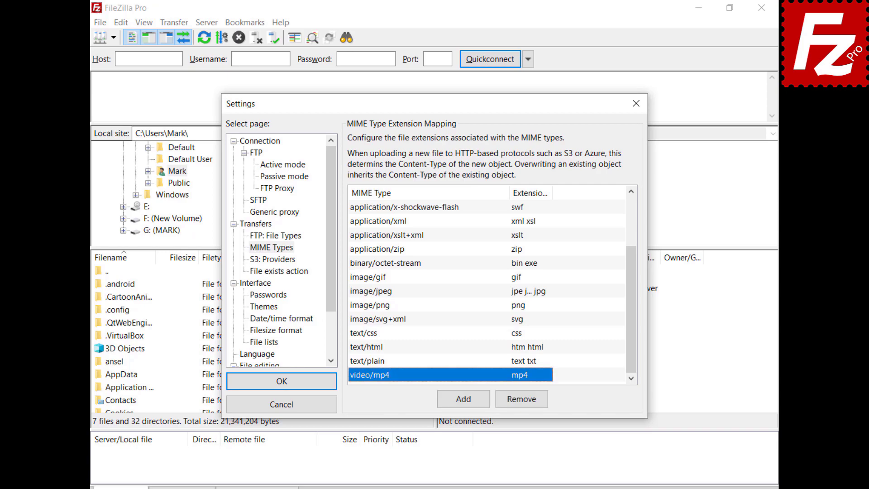